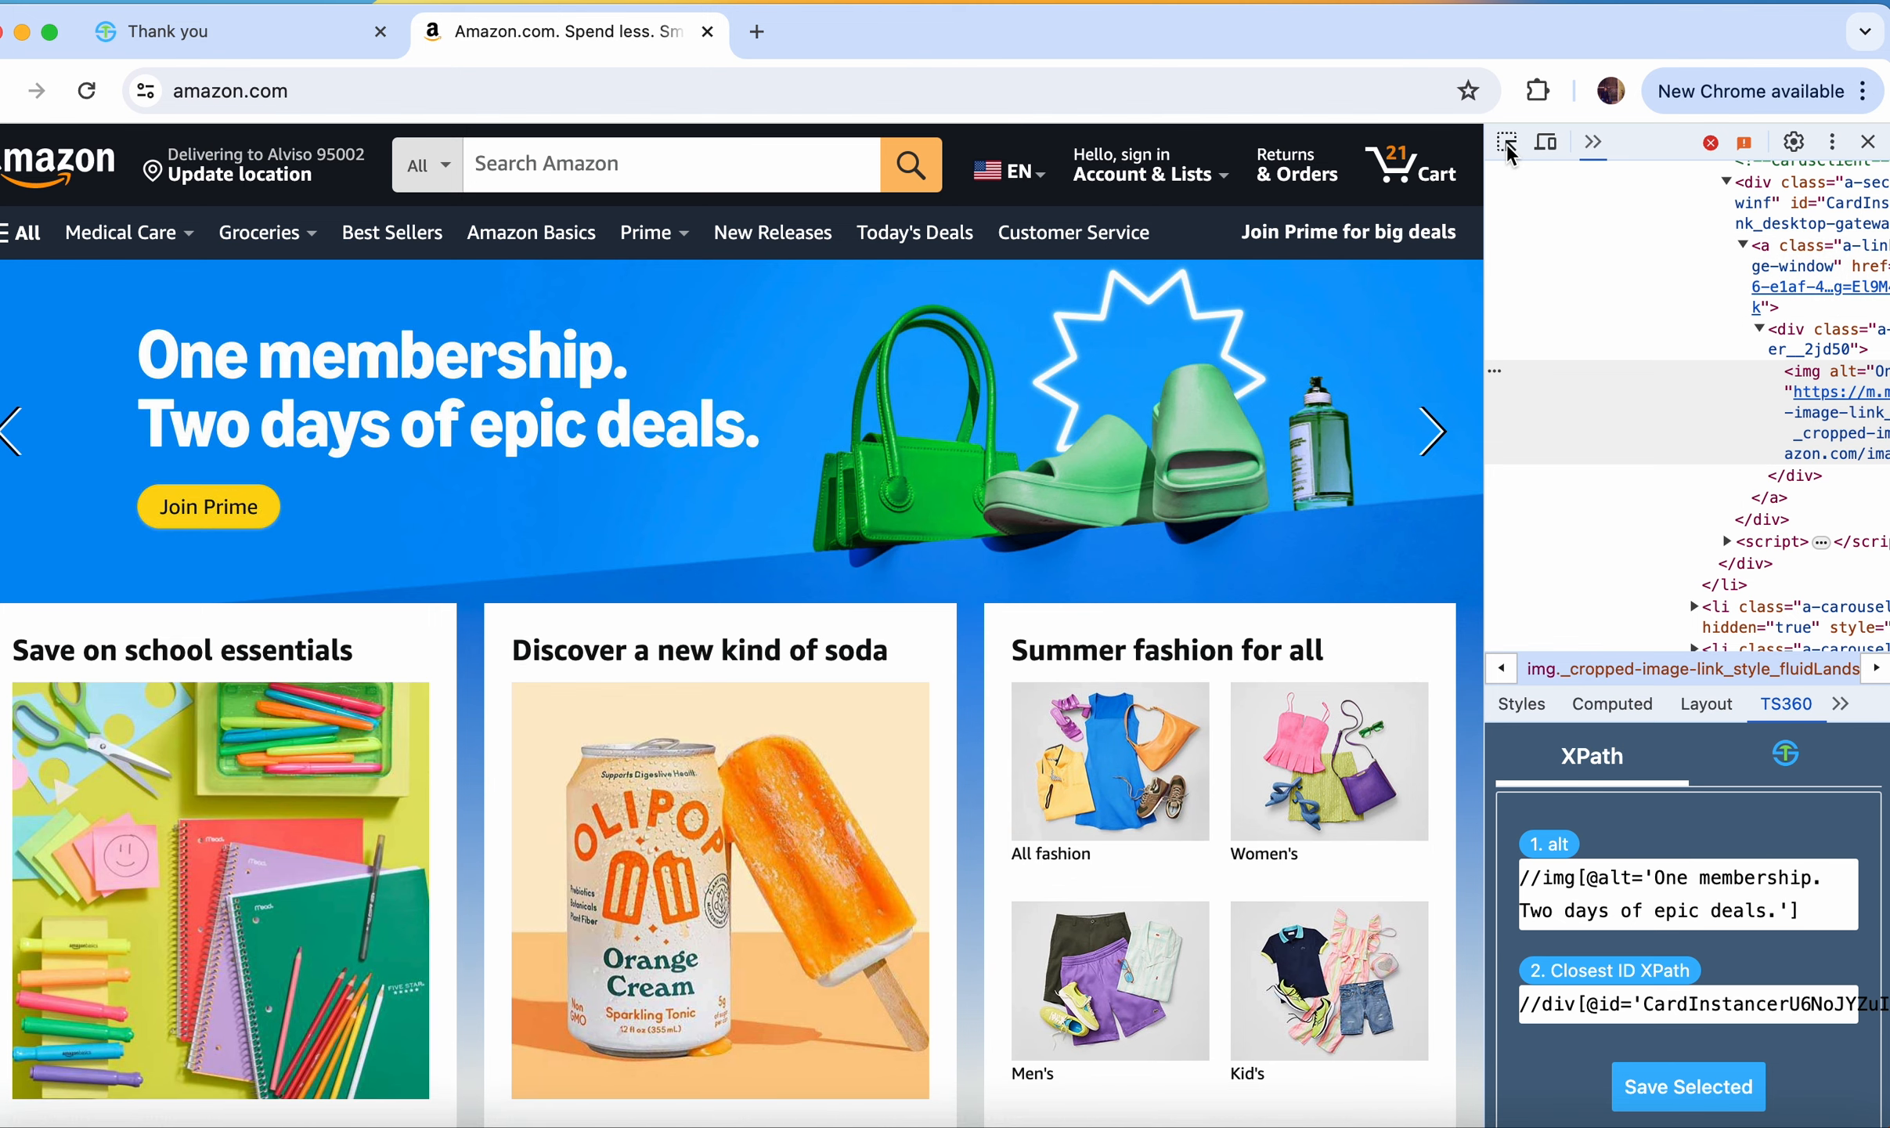
Step: Inspect the Amazon search text box and save its generated XPaths in TS360
{"action": "left_click", "coordinate": [1506, 142]}
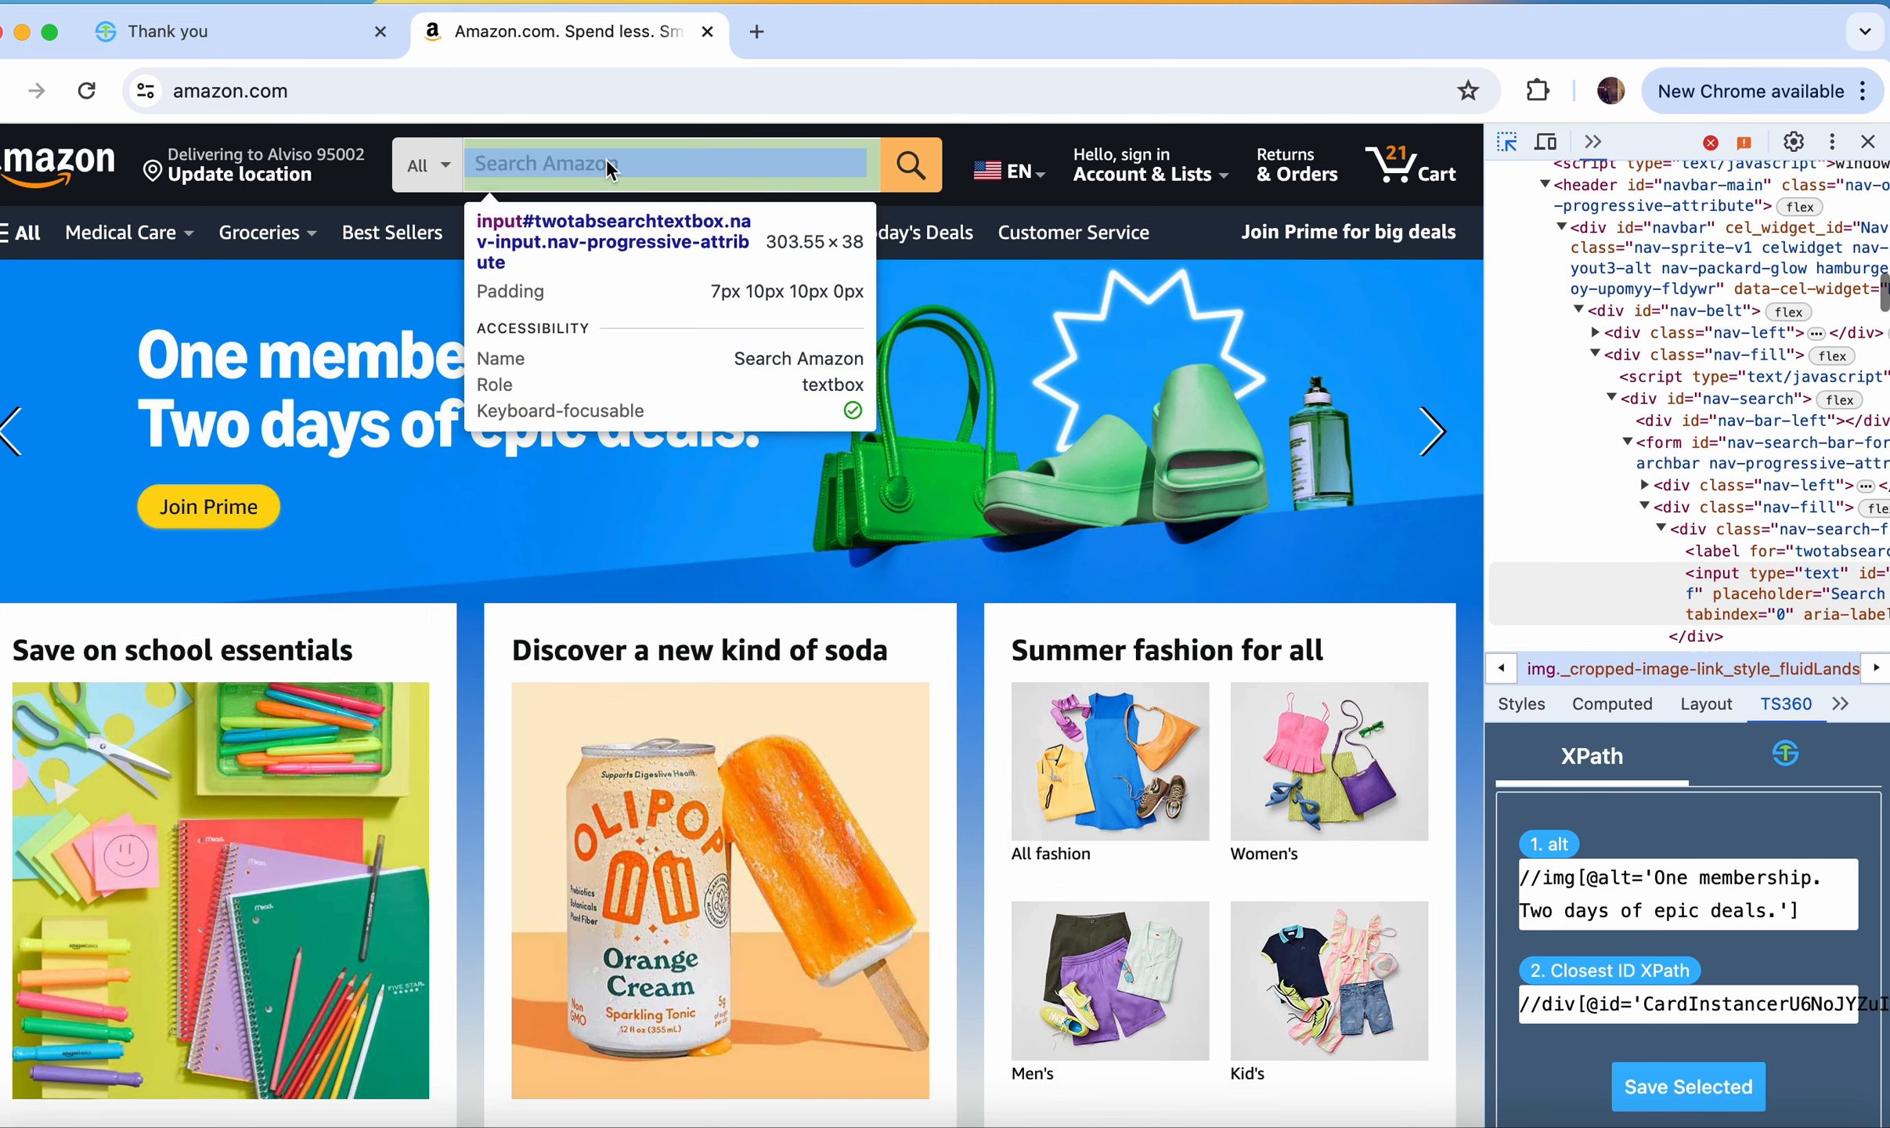
{"action": "left_click", "coordinate": [611, 166]}
{"action": "scroll", "coordinate": [1555, 870], "scroll_direction": "down", "scroll_amount": 5}
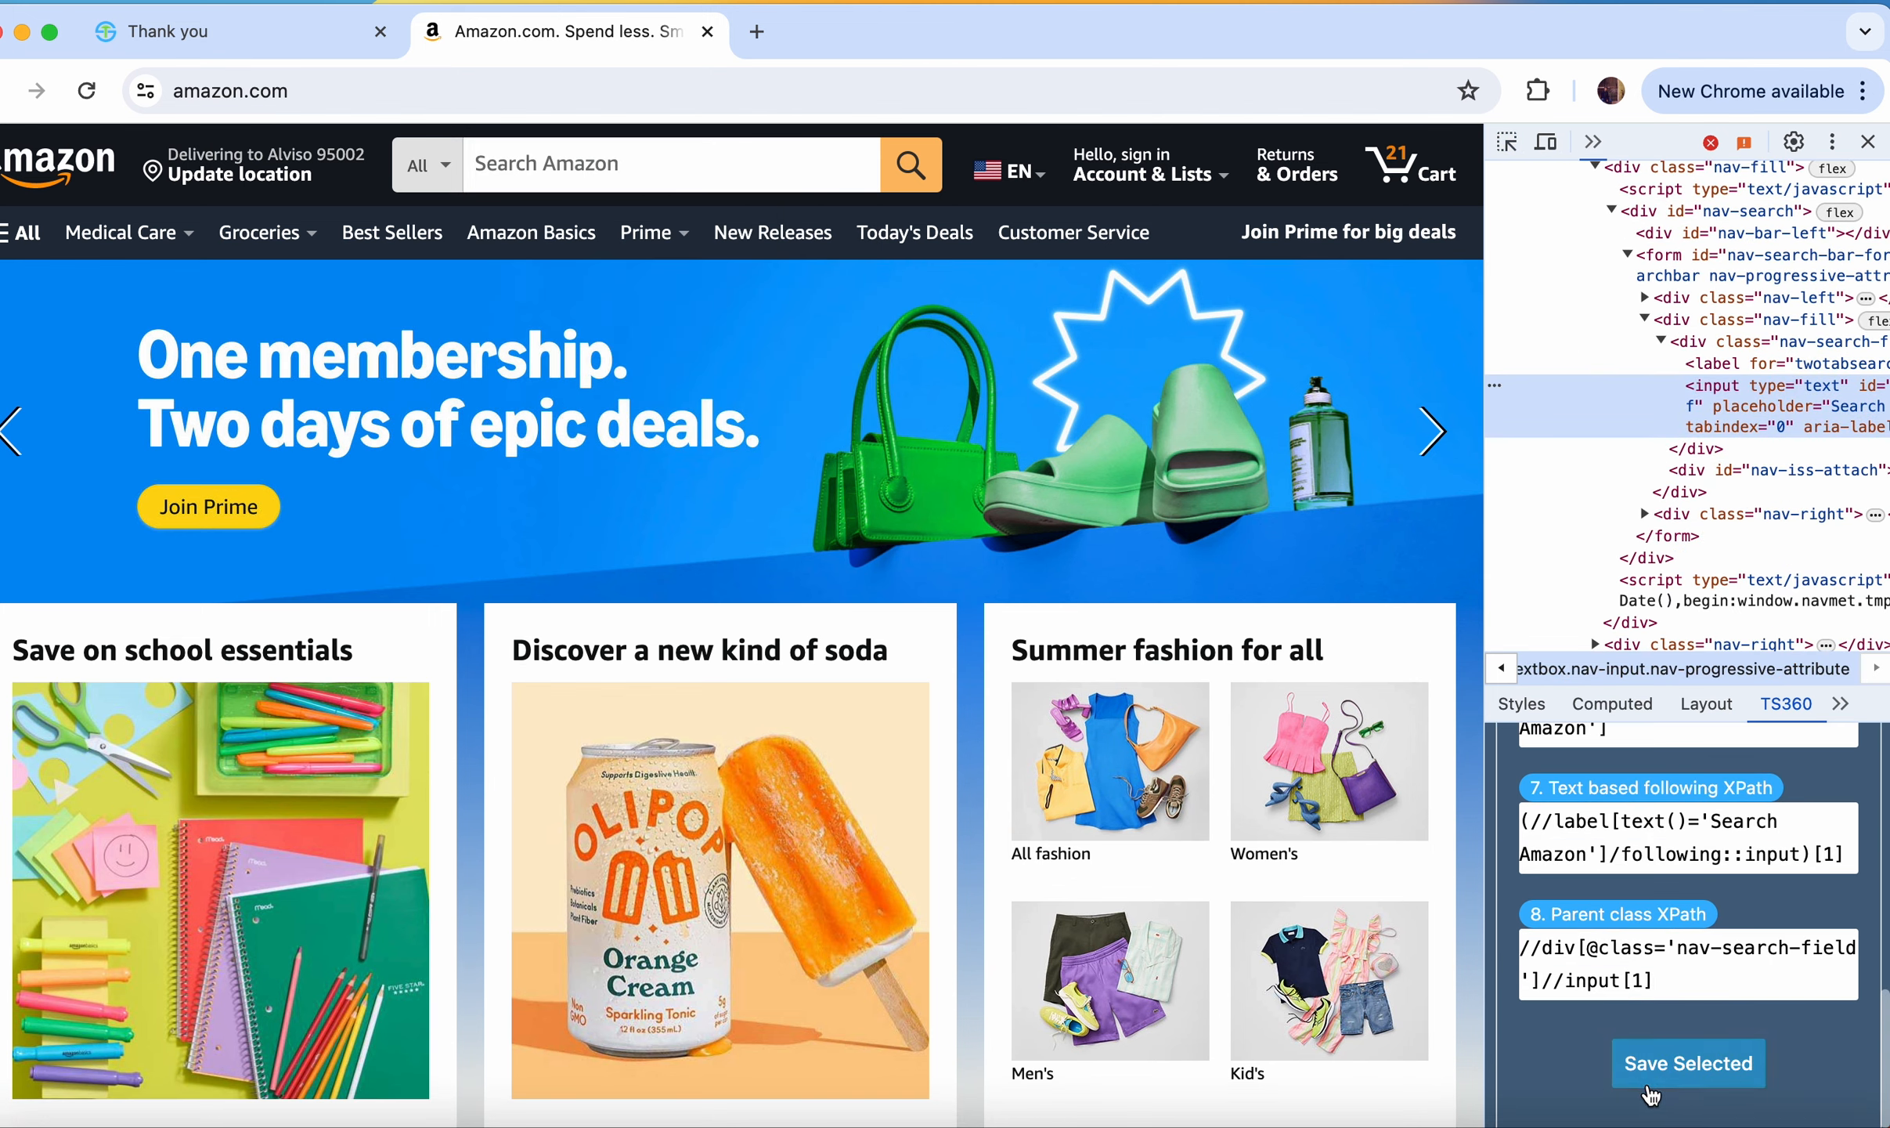
{"action": "left_click", "coordinate": [1648, 1087]}
{"action": "left_click", "coordinate": [971, 454]}
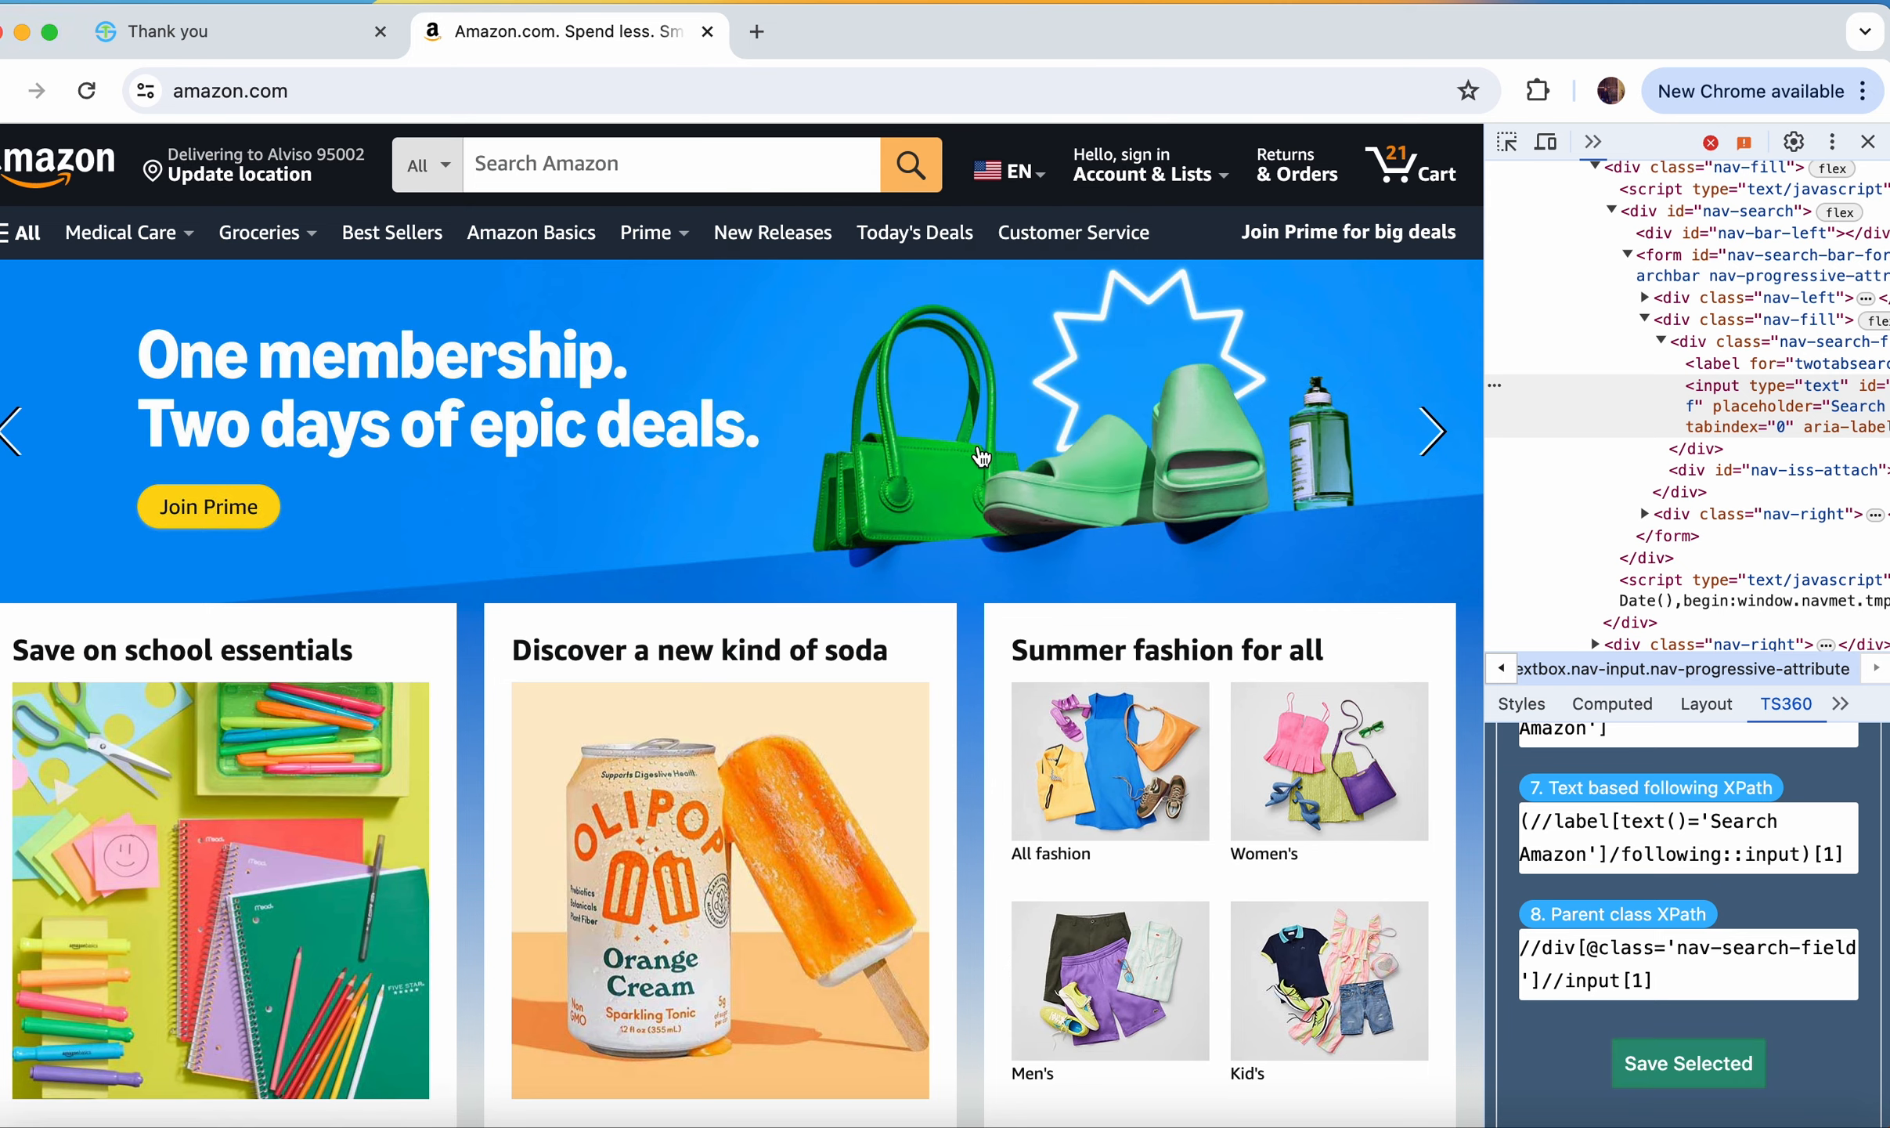
Step: Inspect the search submit button beside the Amazon search box and save its XPaths in TS360
{"action": "left_click", "coordinate": [1506, 144]}
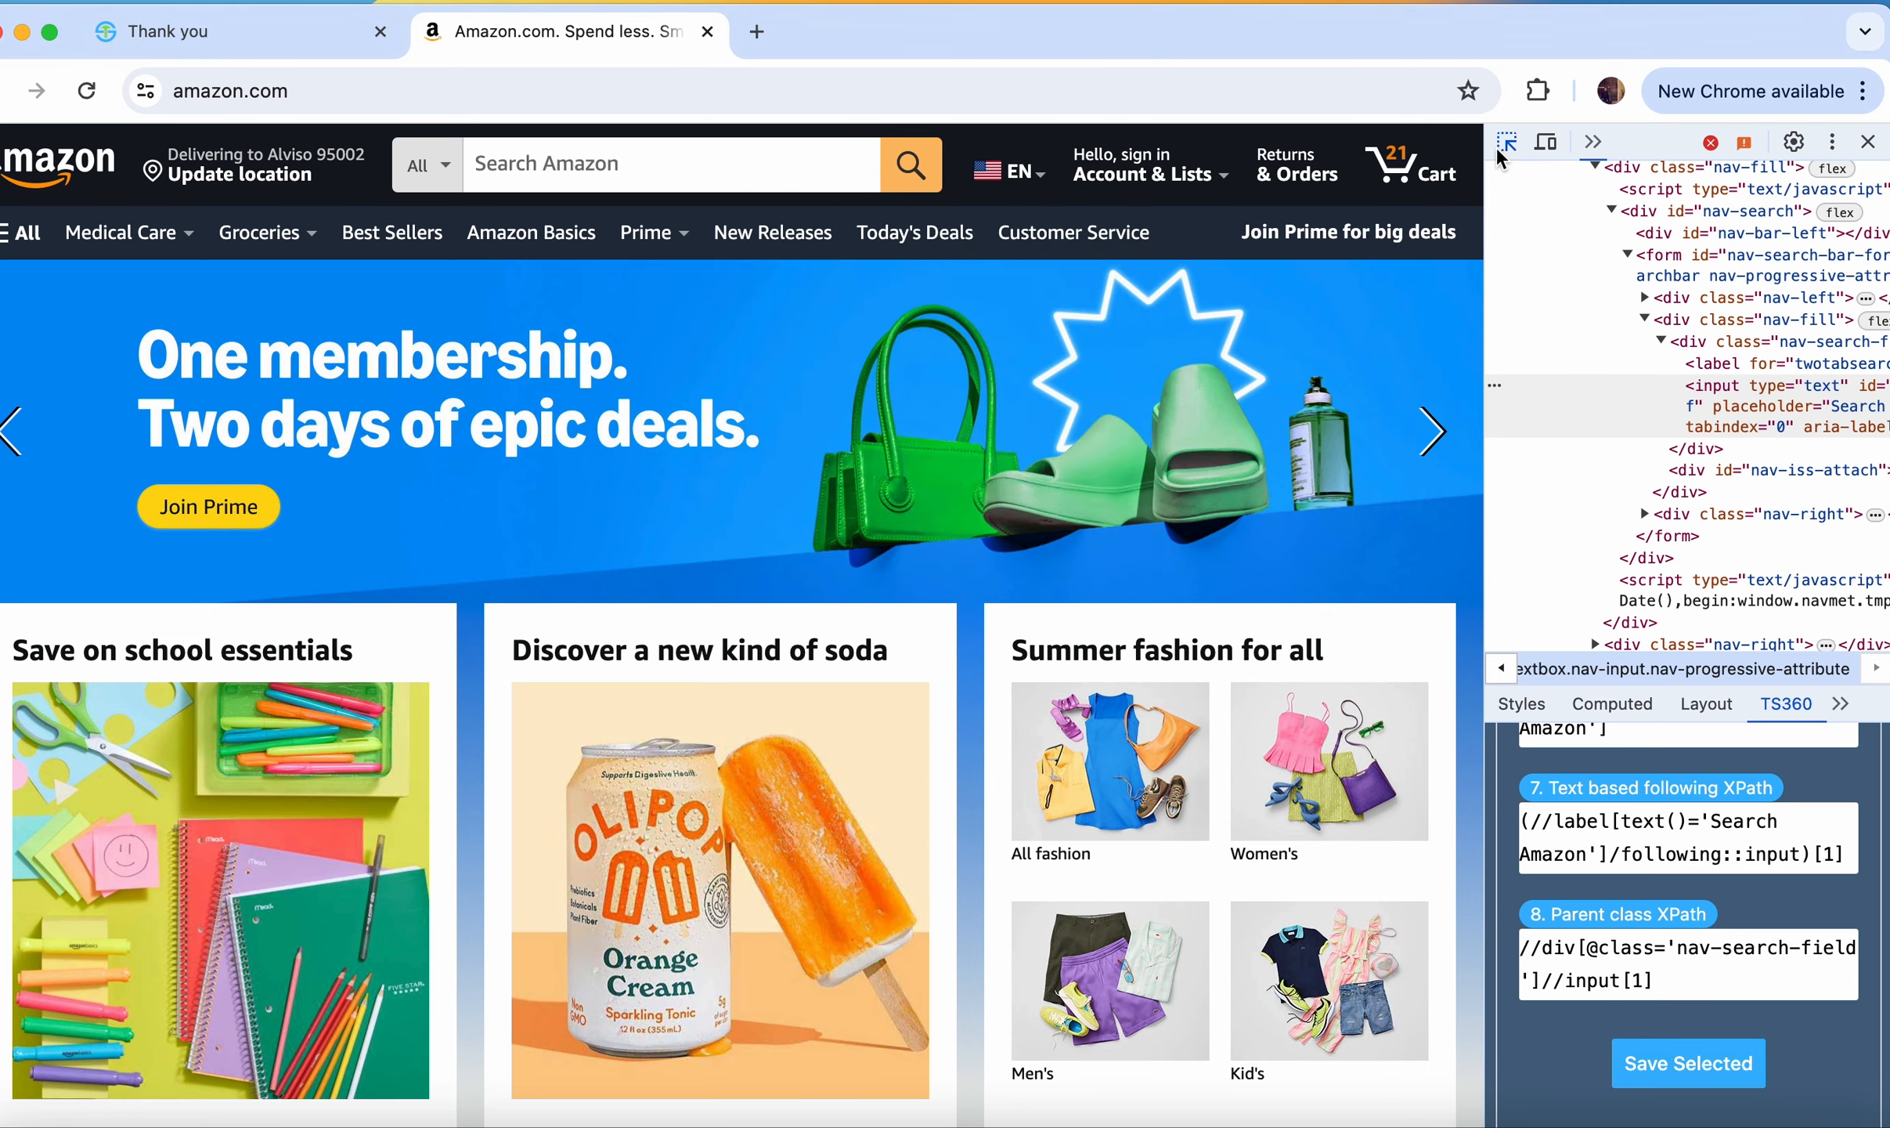
{"action": "left_click", "coordinate": [910, 164]}
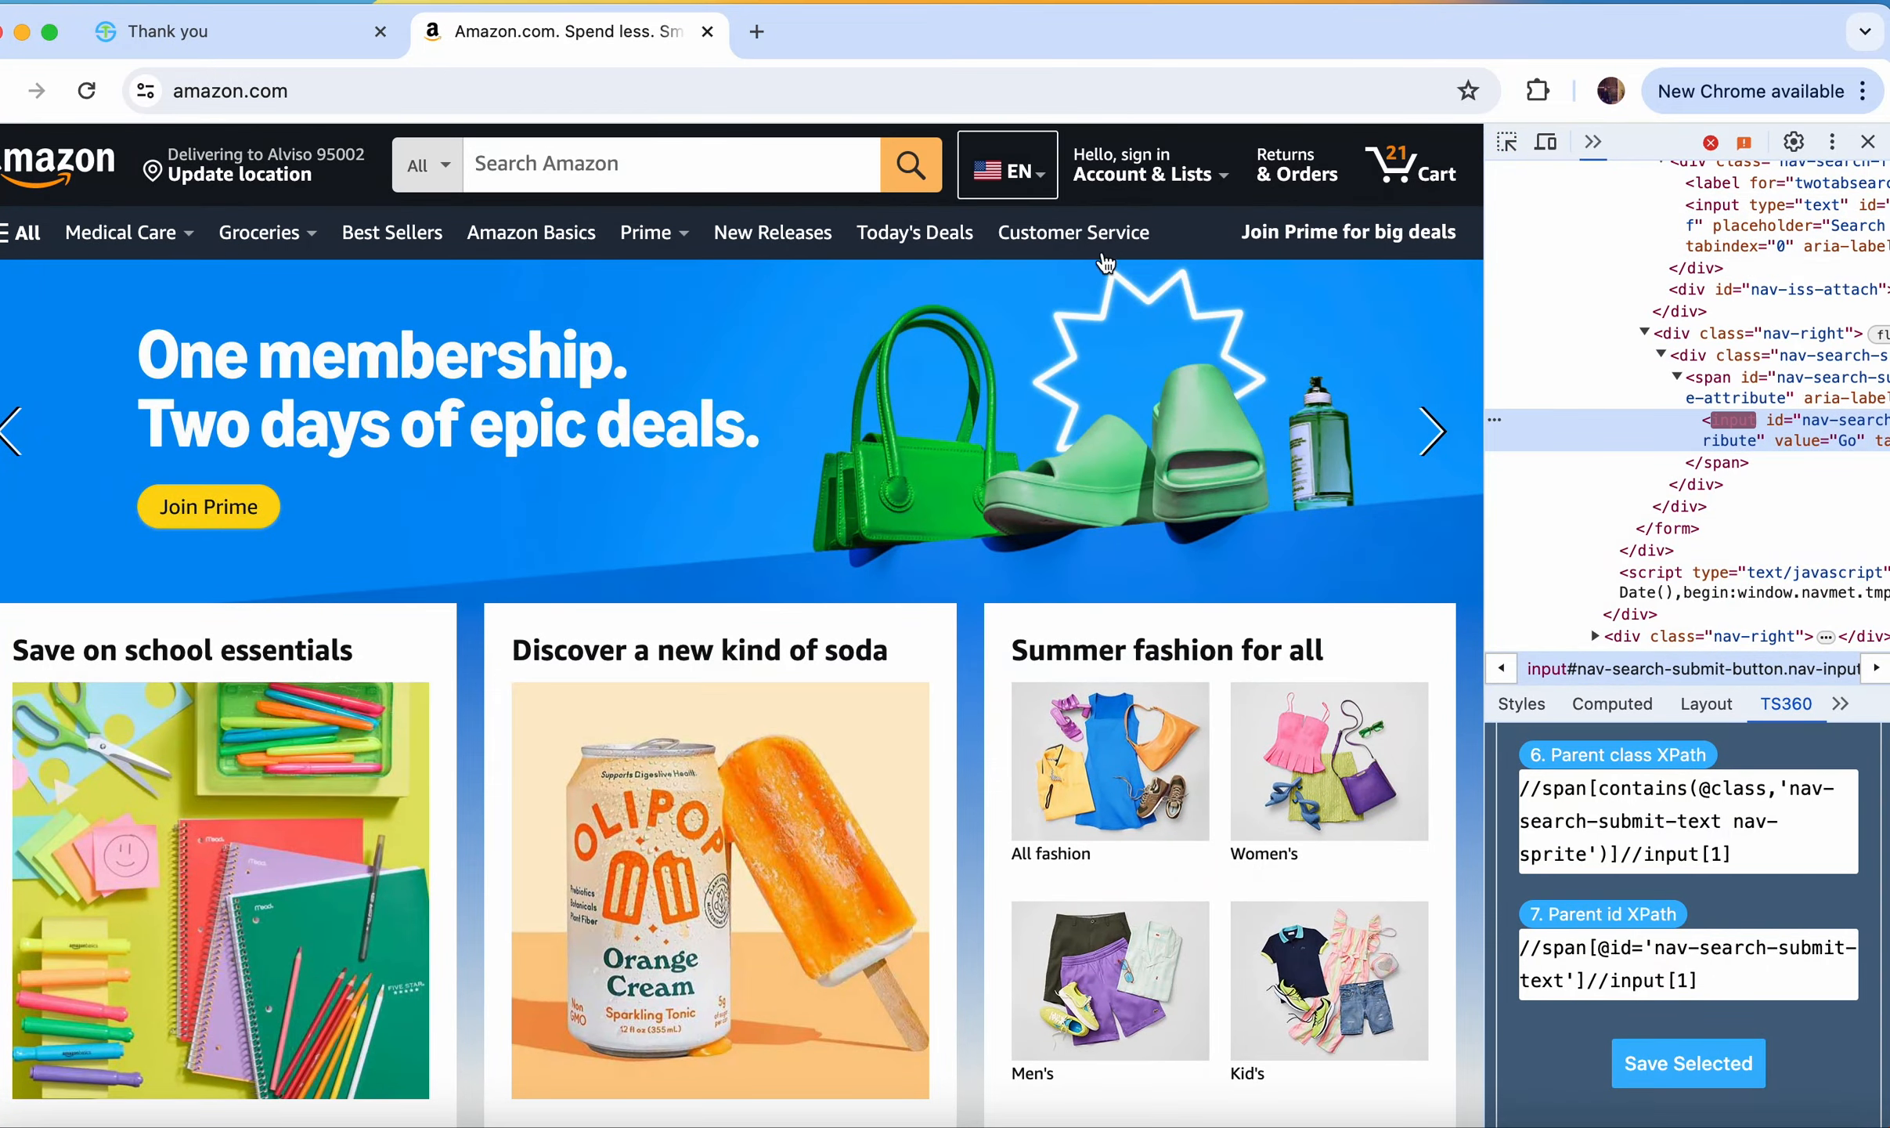
{"action": "left_click", "coordinate": [1698, 1065]}
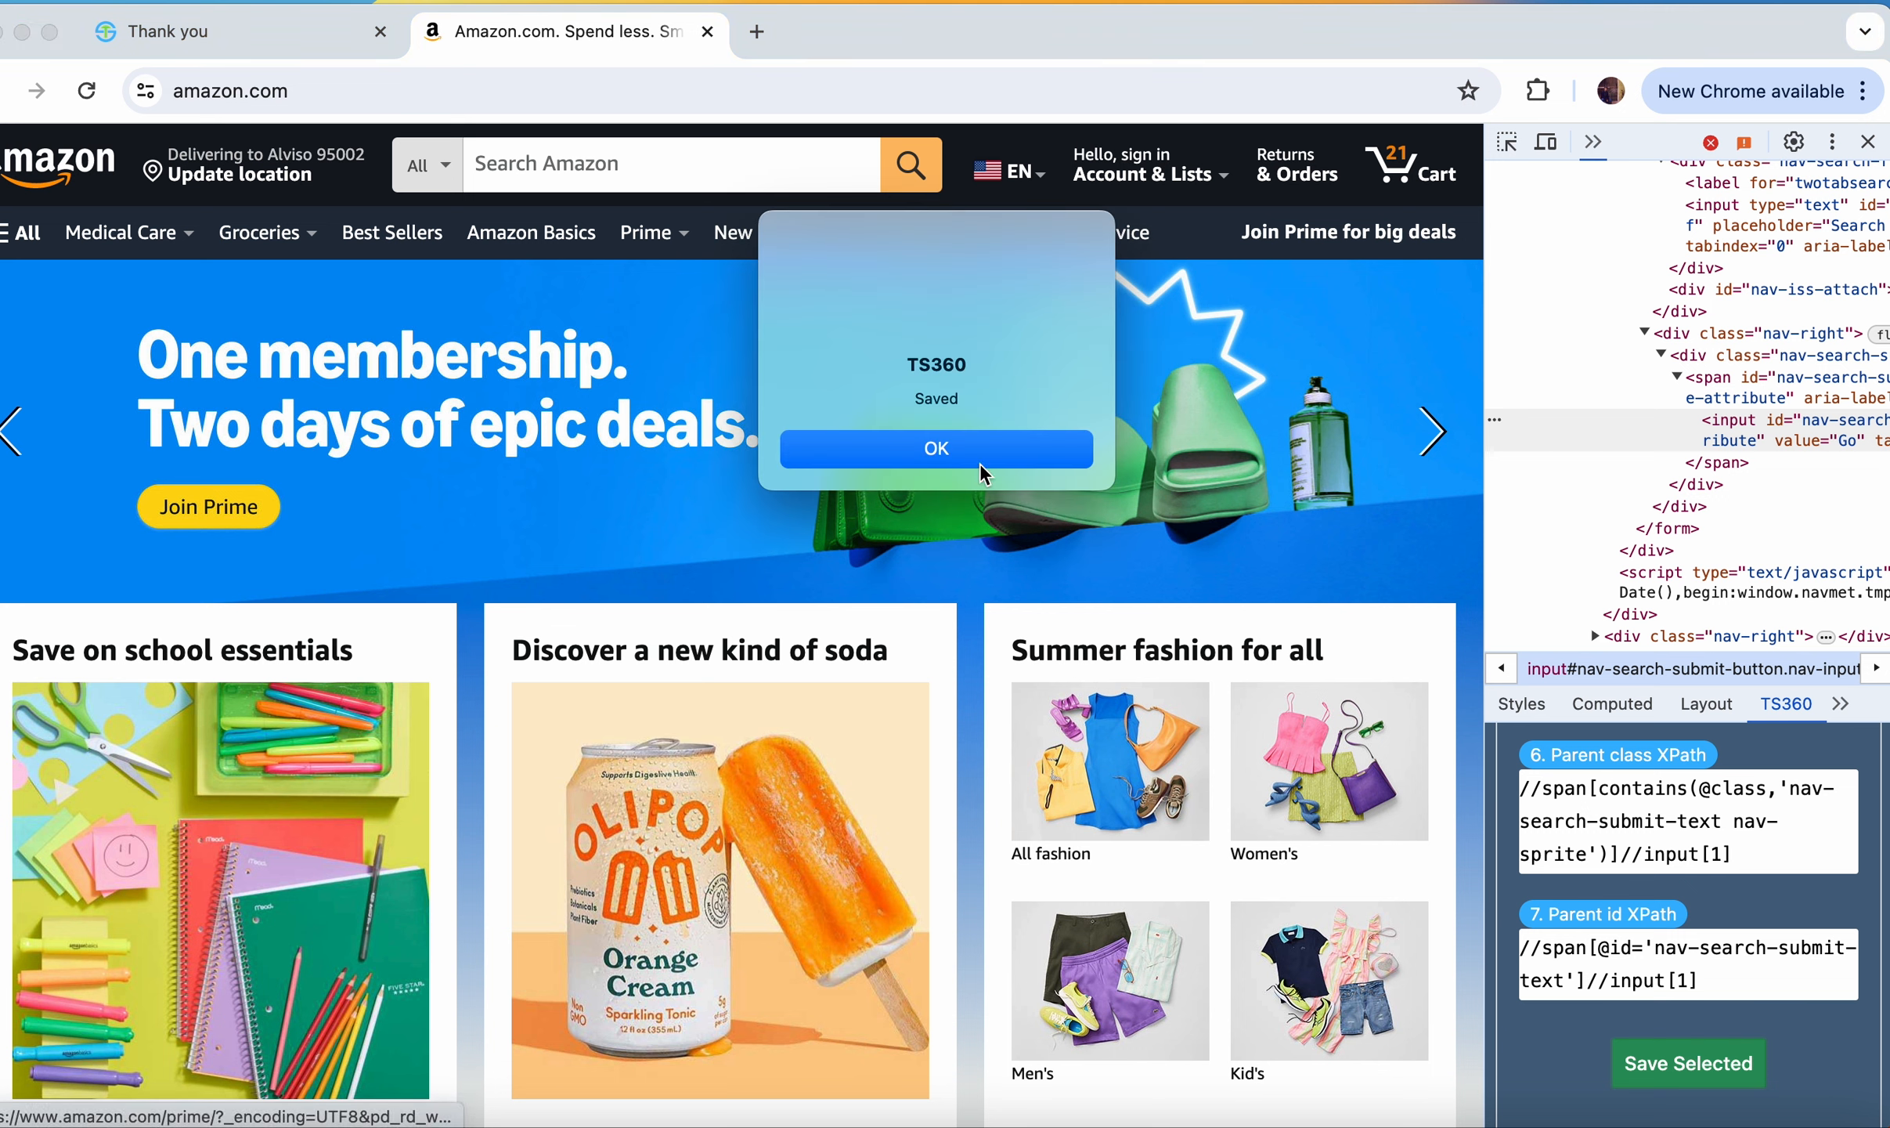
{"action": "left_click", "coordinate": [979, 462]}
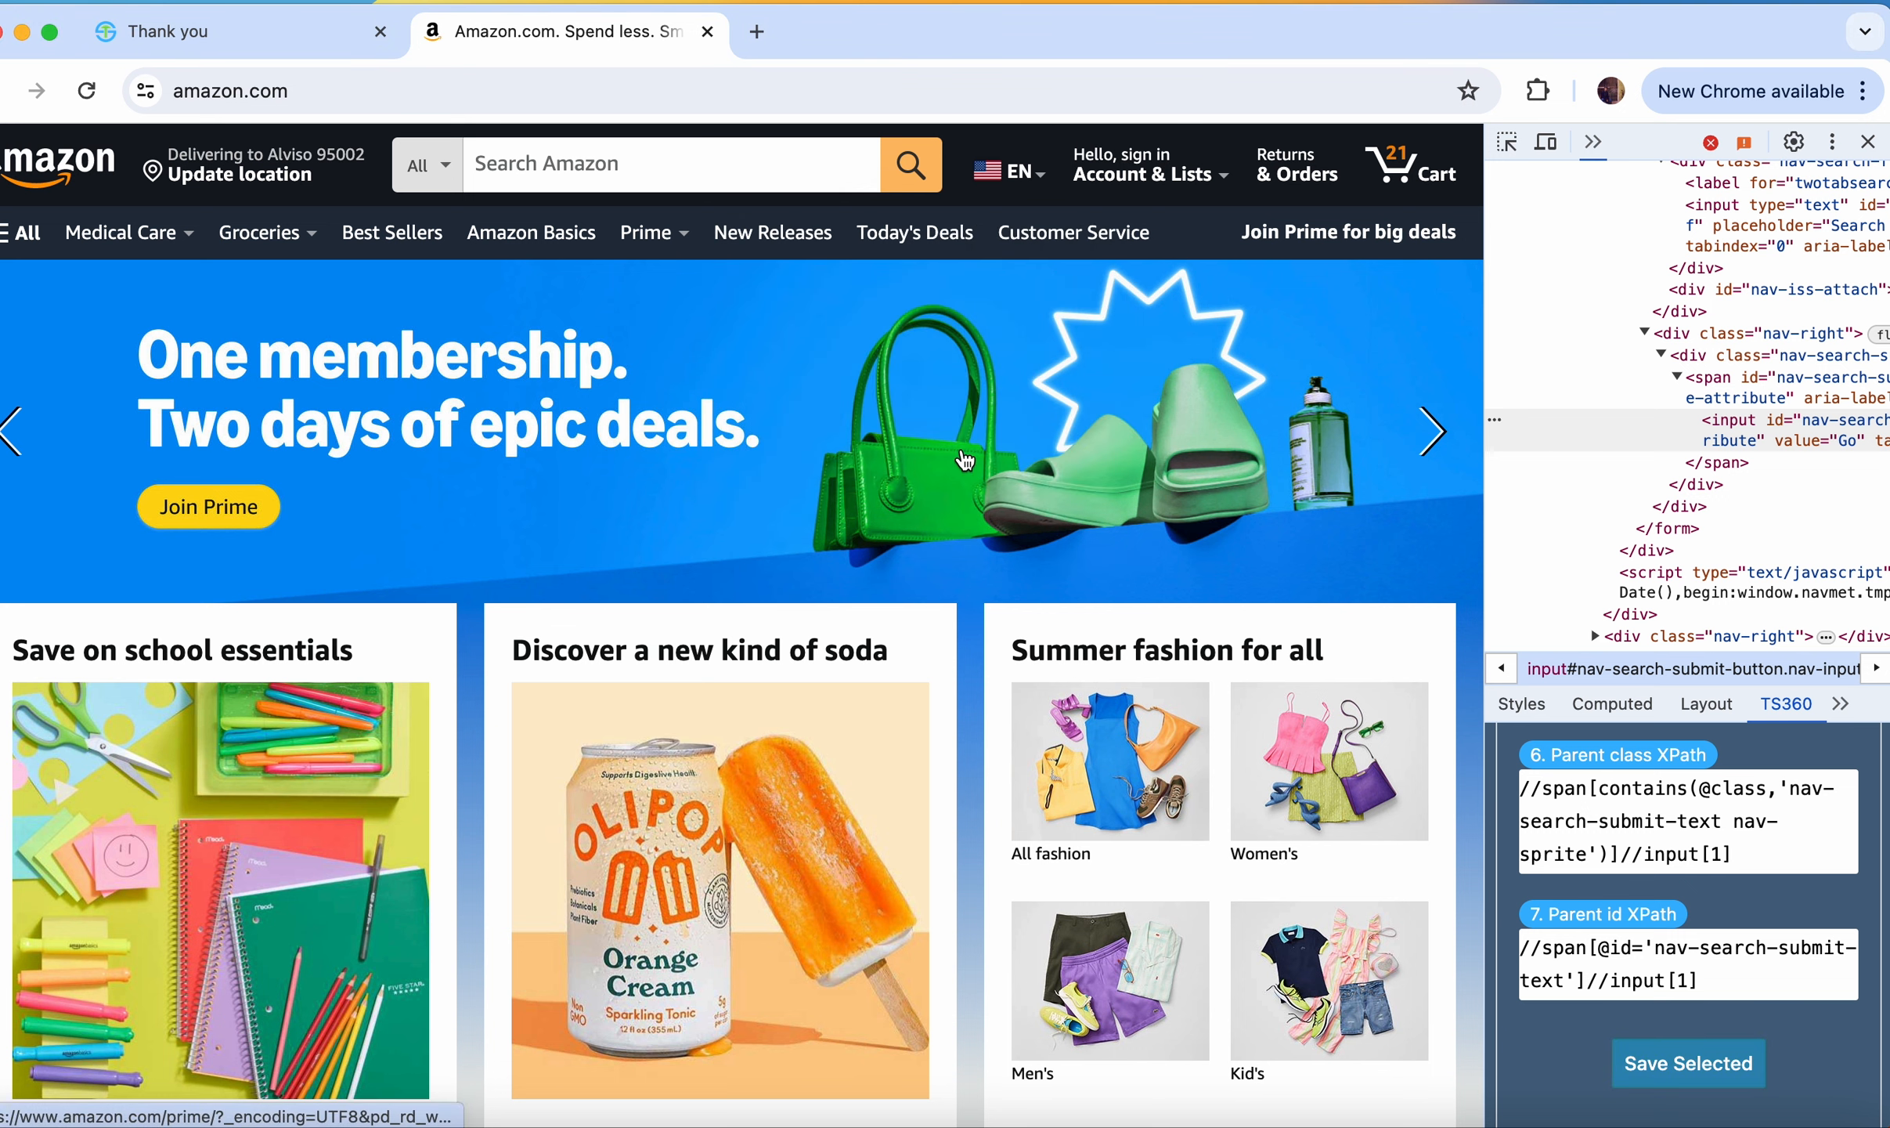
Step: Search Amazon for christmas decorations in All Departments and accept going to the TS360 display page
{"action": "left_click", "coordinate": [679, 179]}
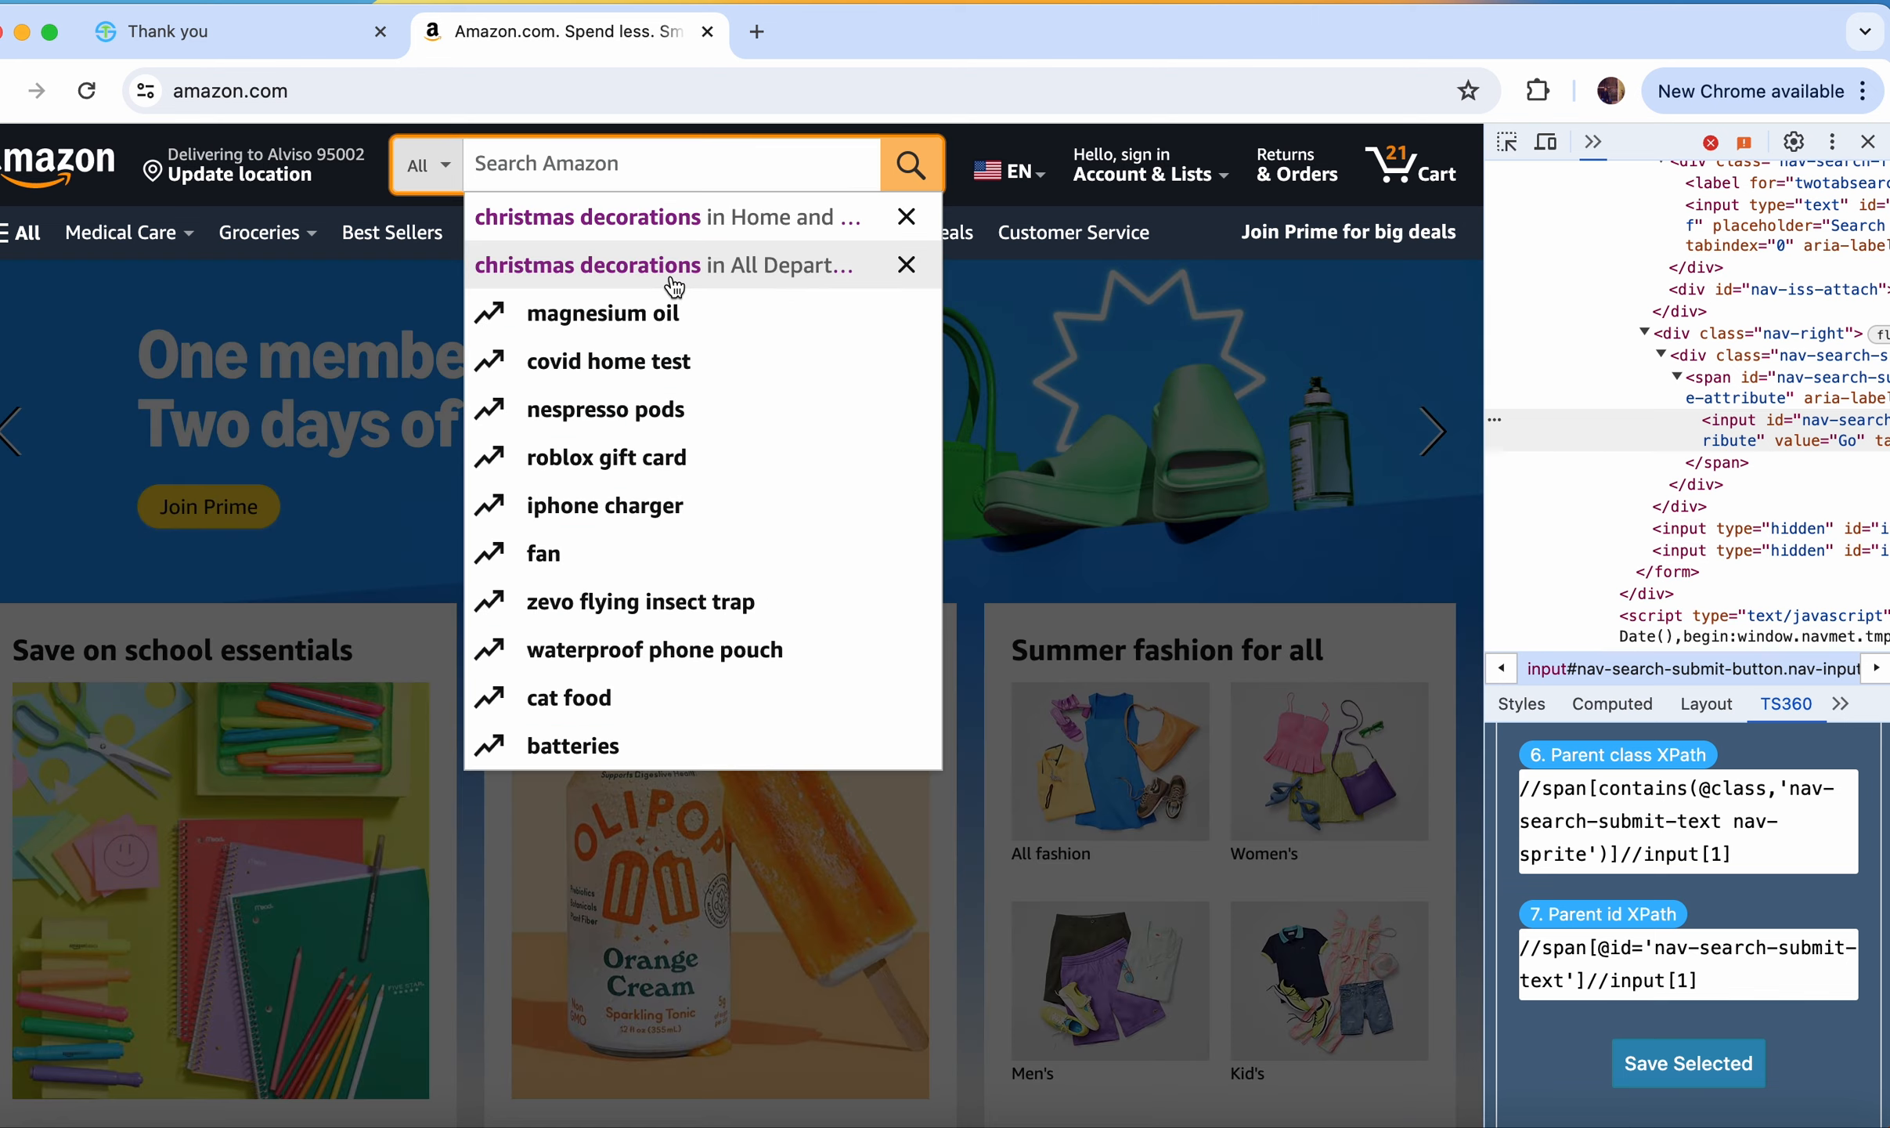
{"action": "left_click", "coordinate": [674, 269]}
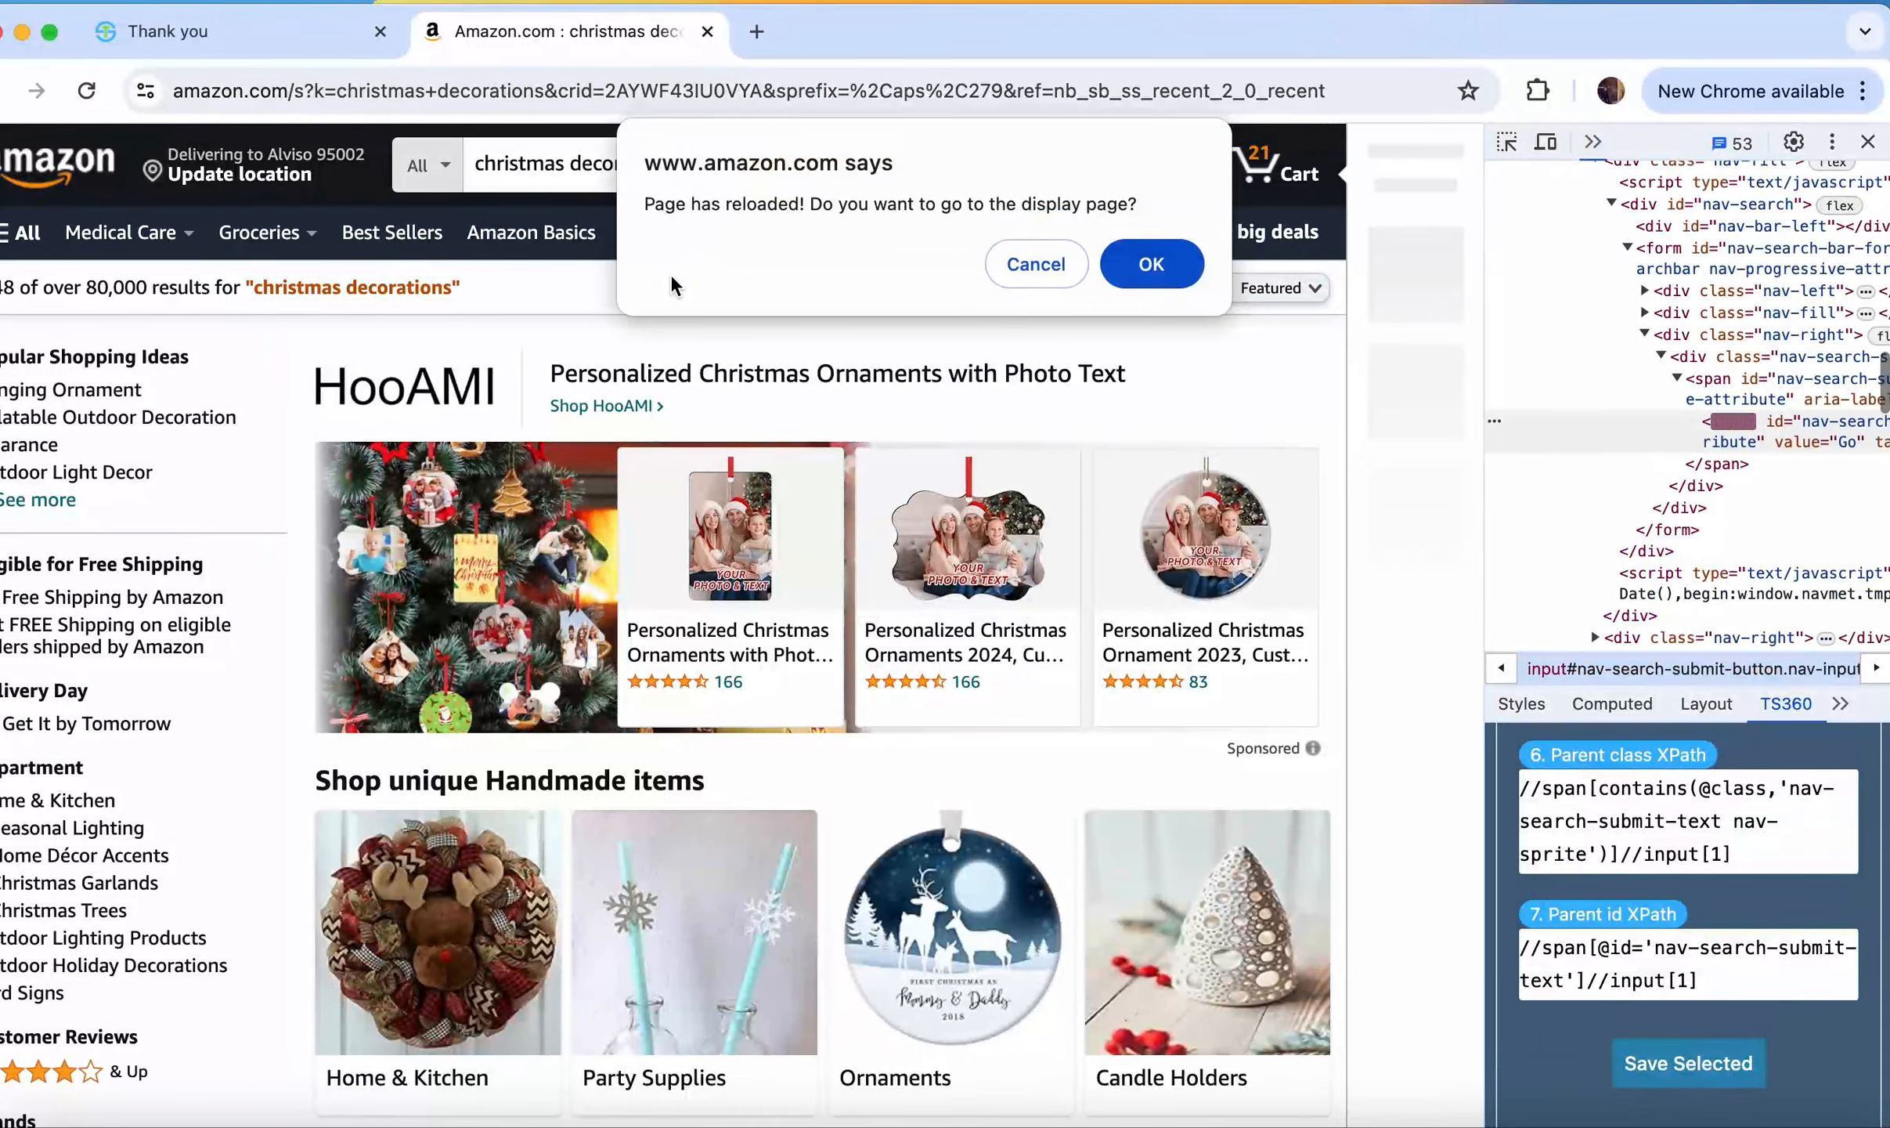
{"action": "left_click", "coordinate": [1123, 270]}
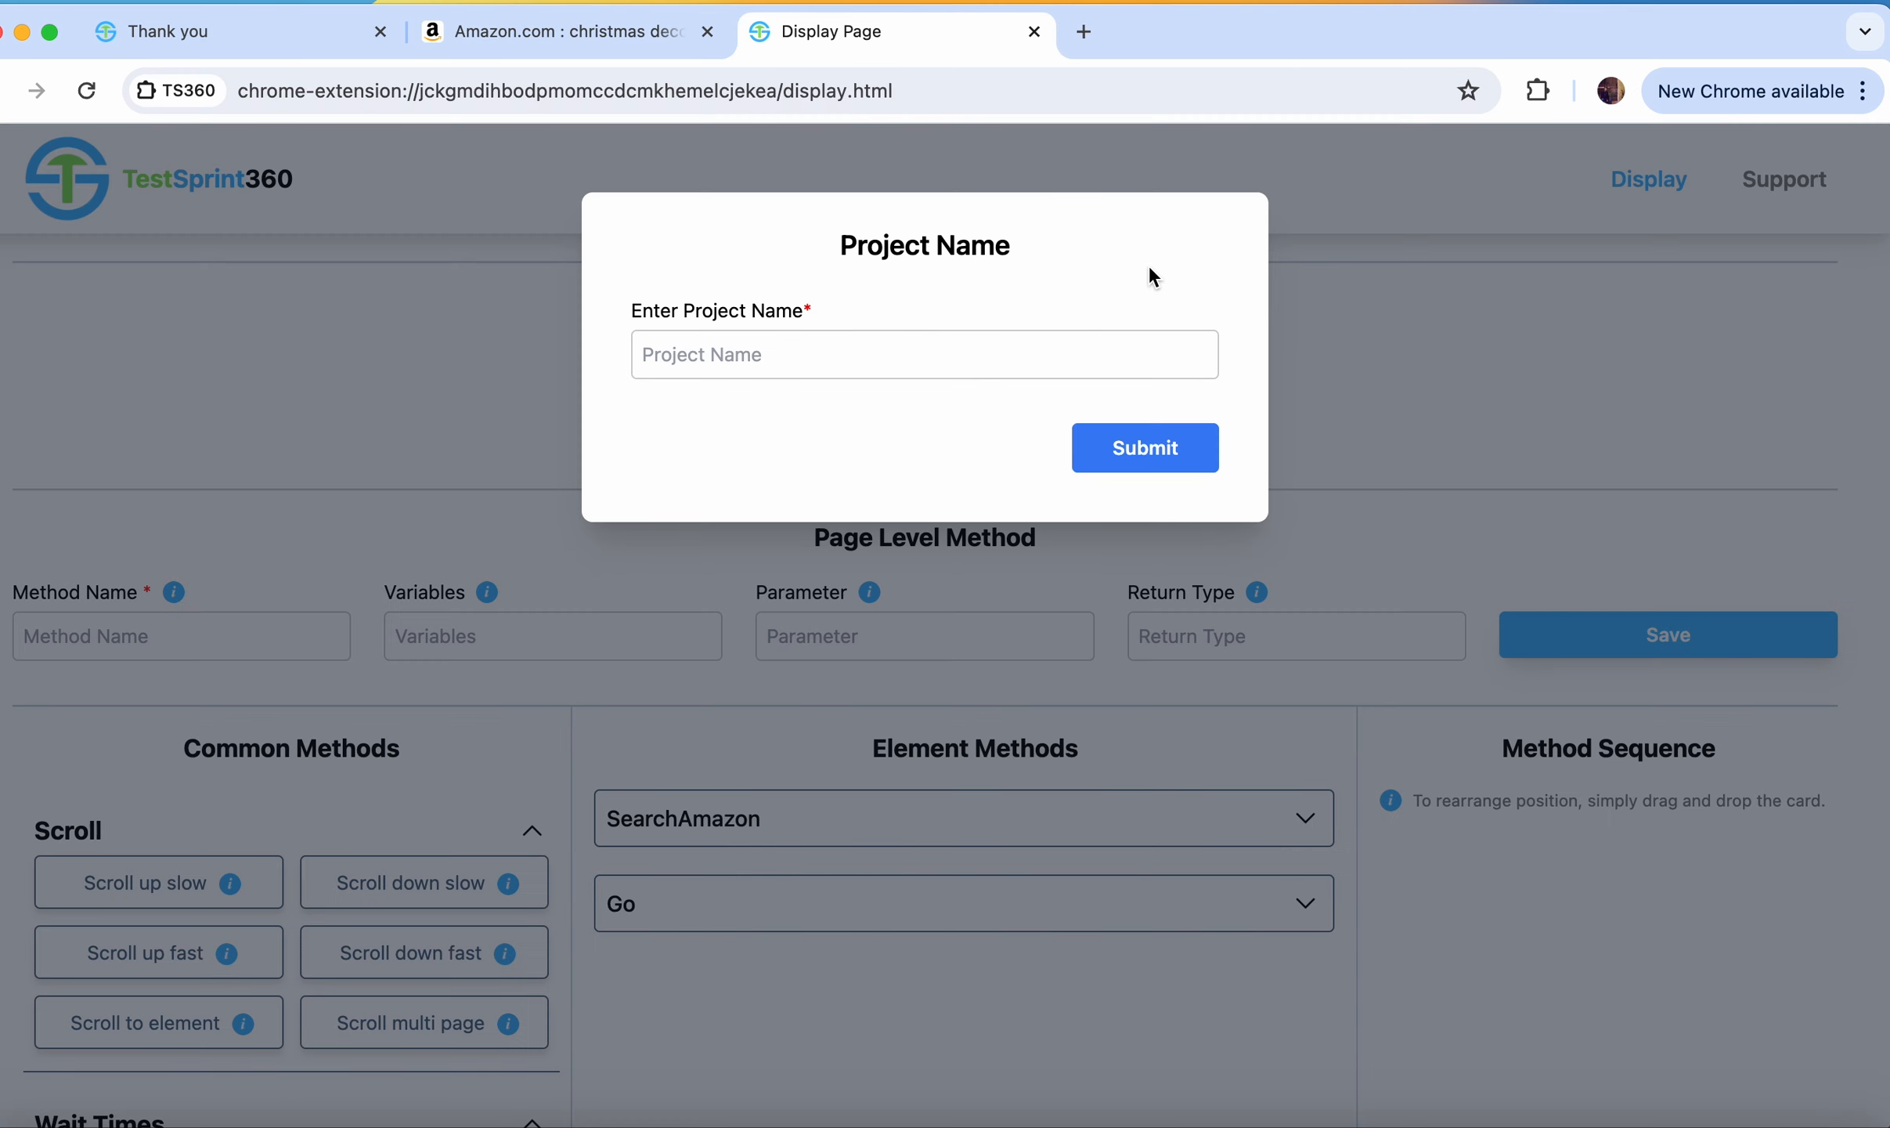
Step: Name the project amazon_web_test and submit it
{"action": "left_click", "coordinate": [959, 351]}
{"action": "type", "text": "ama"}
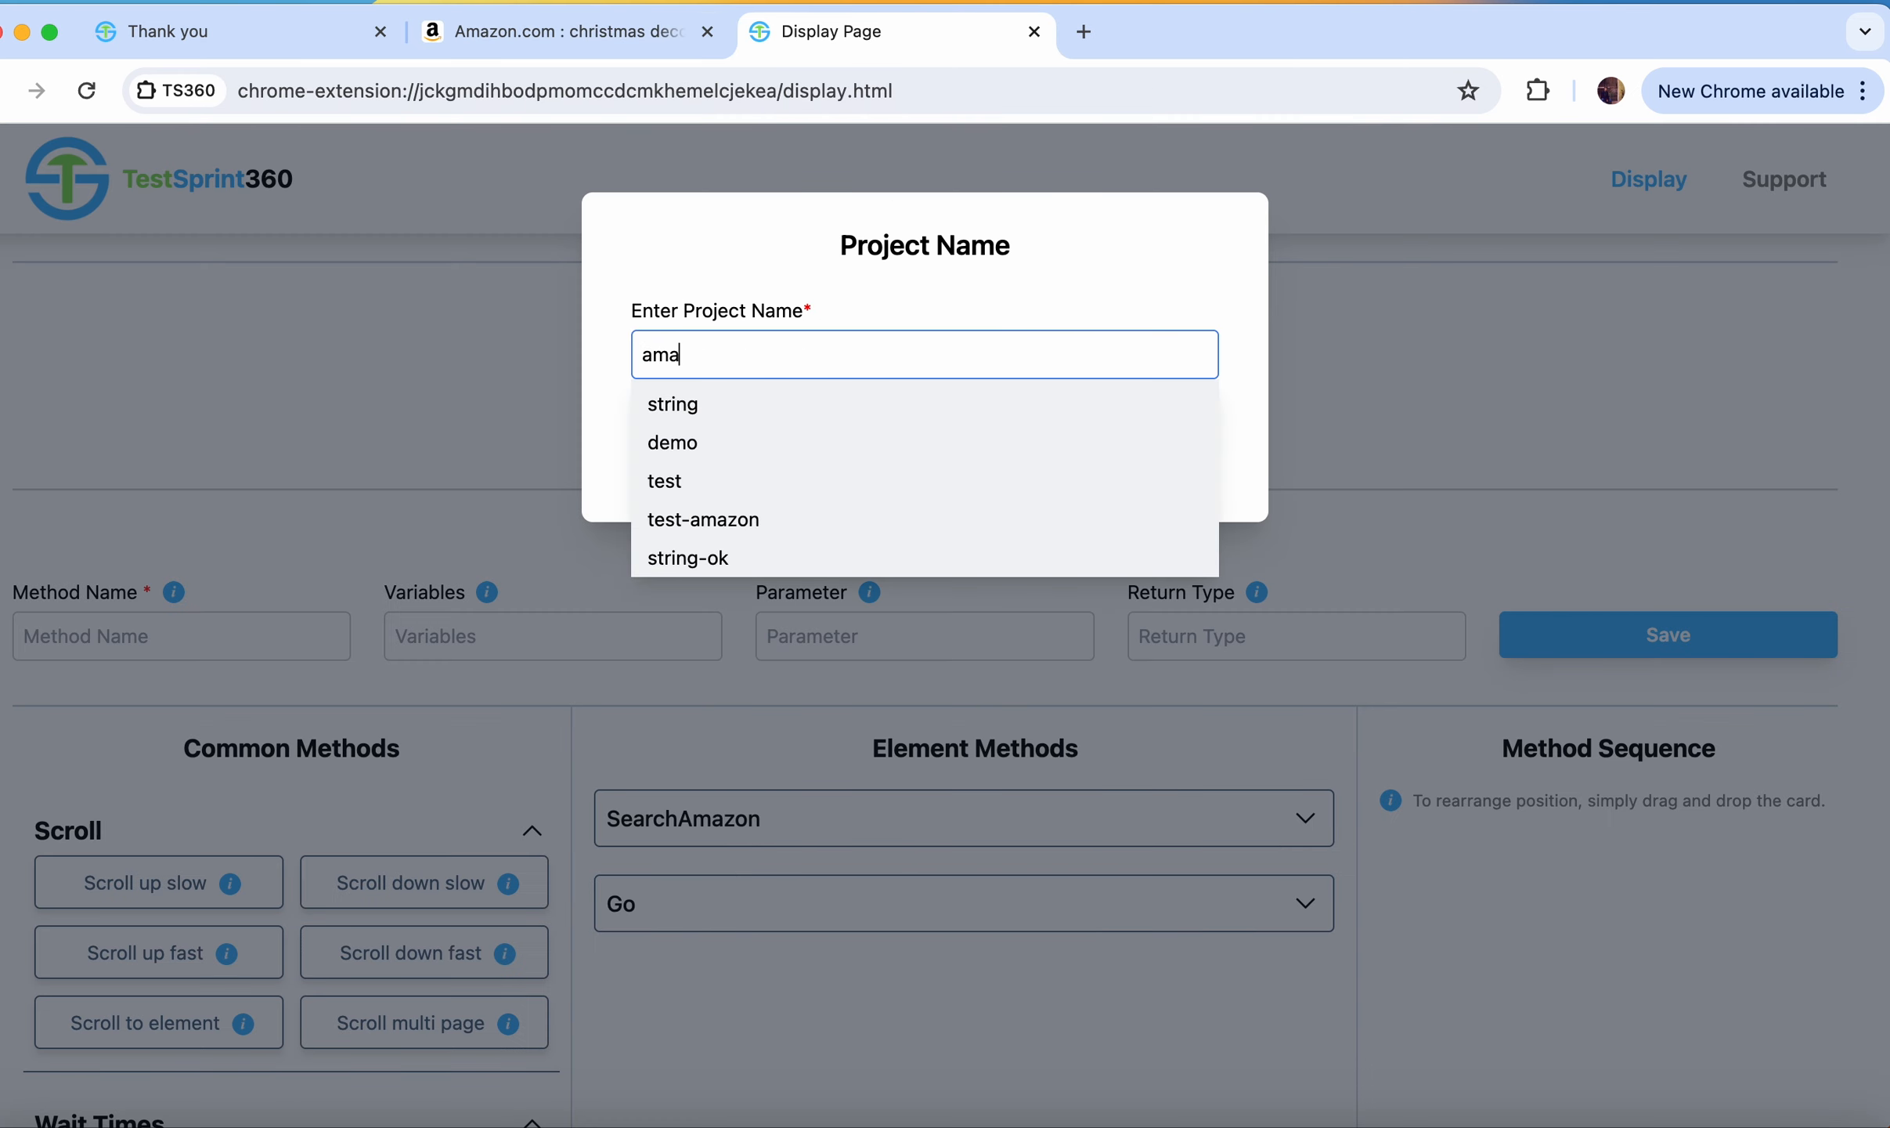
{"action": "type", "text": "zon_web_test"}
{"action": "left_click", "coordinate": [1187, 291]}
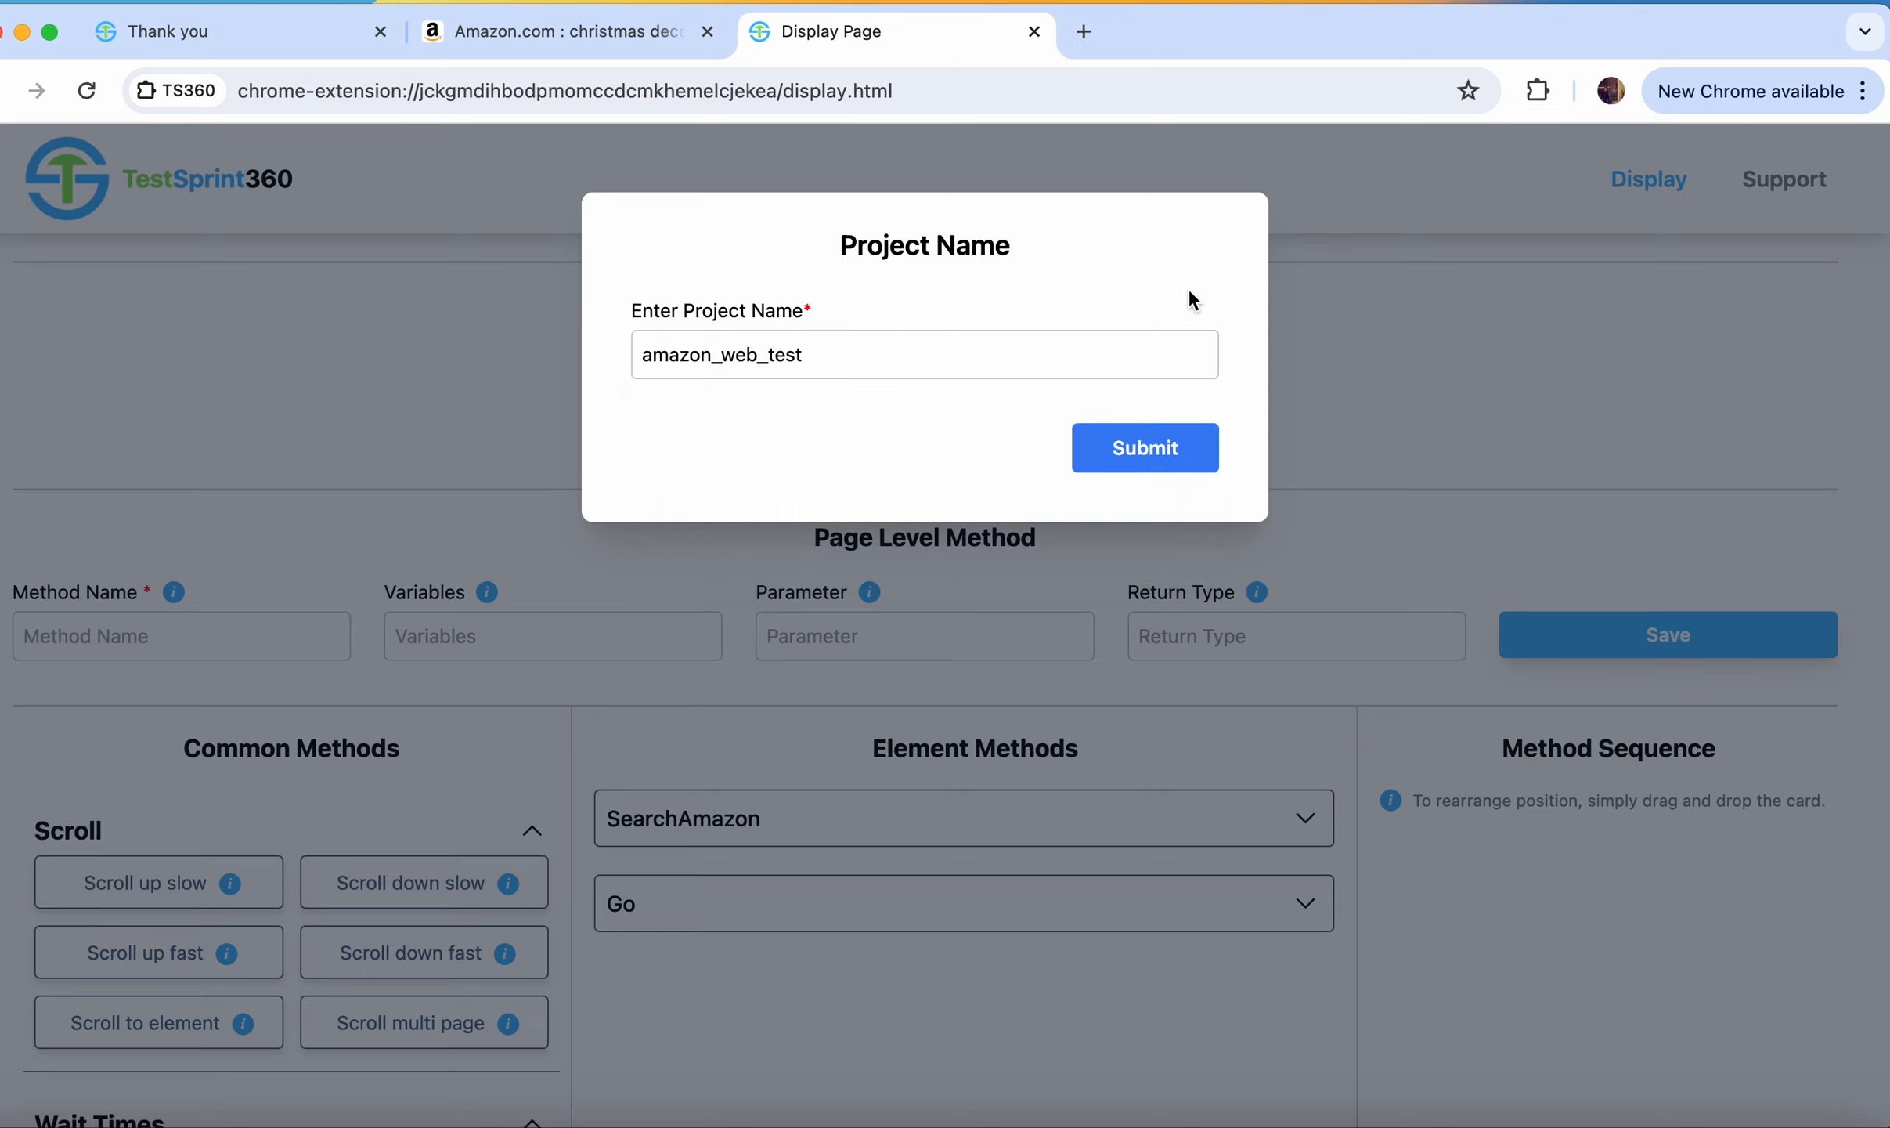
{"action": "left_click", "coordinate": [1178, 447]}
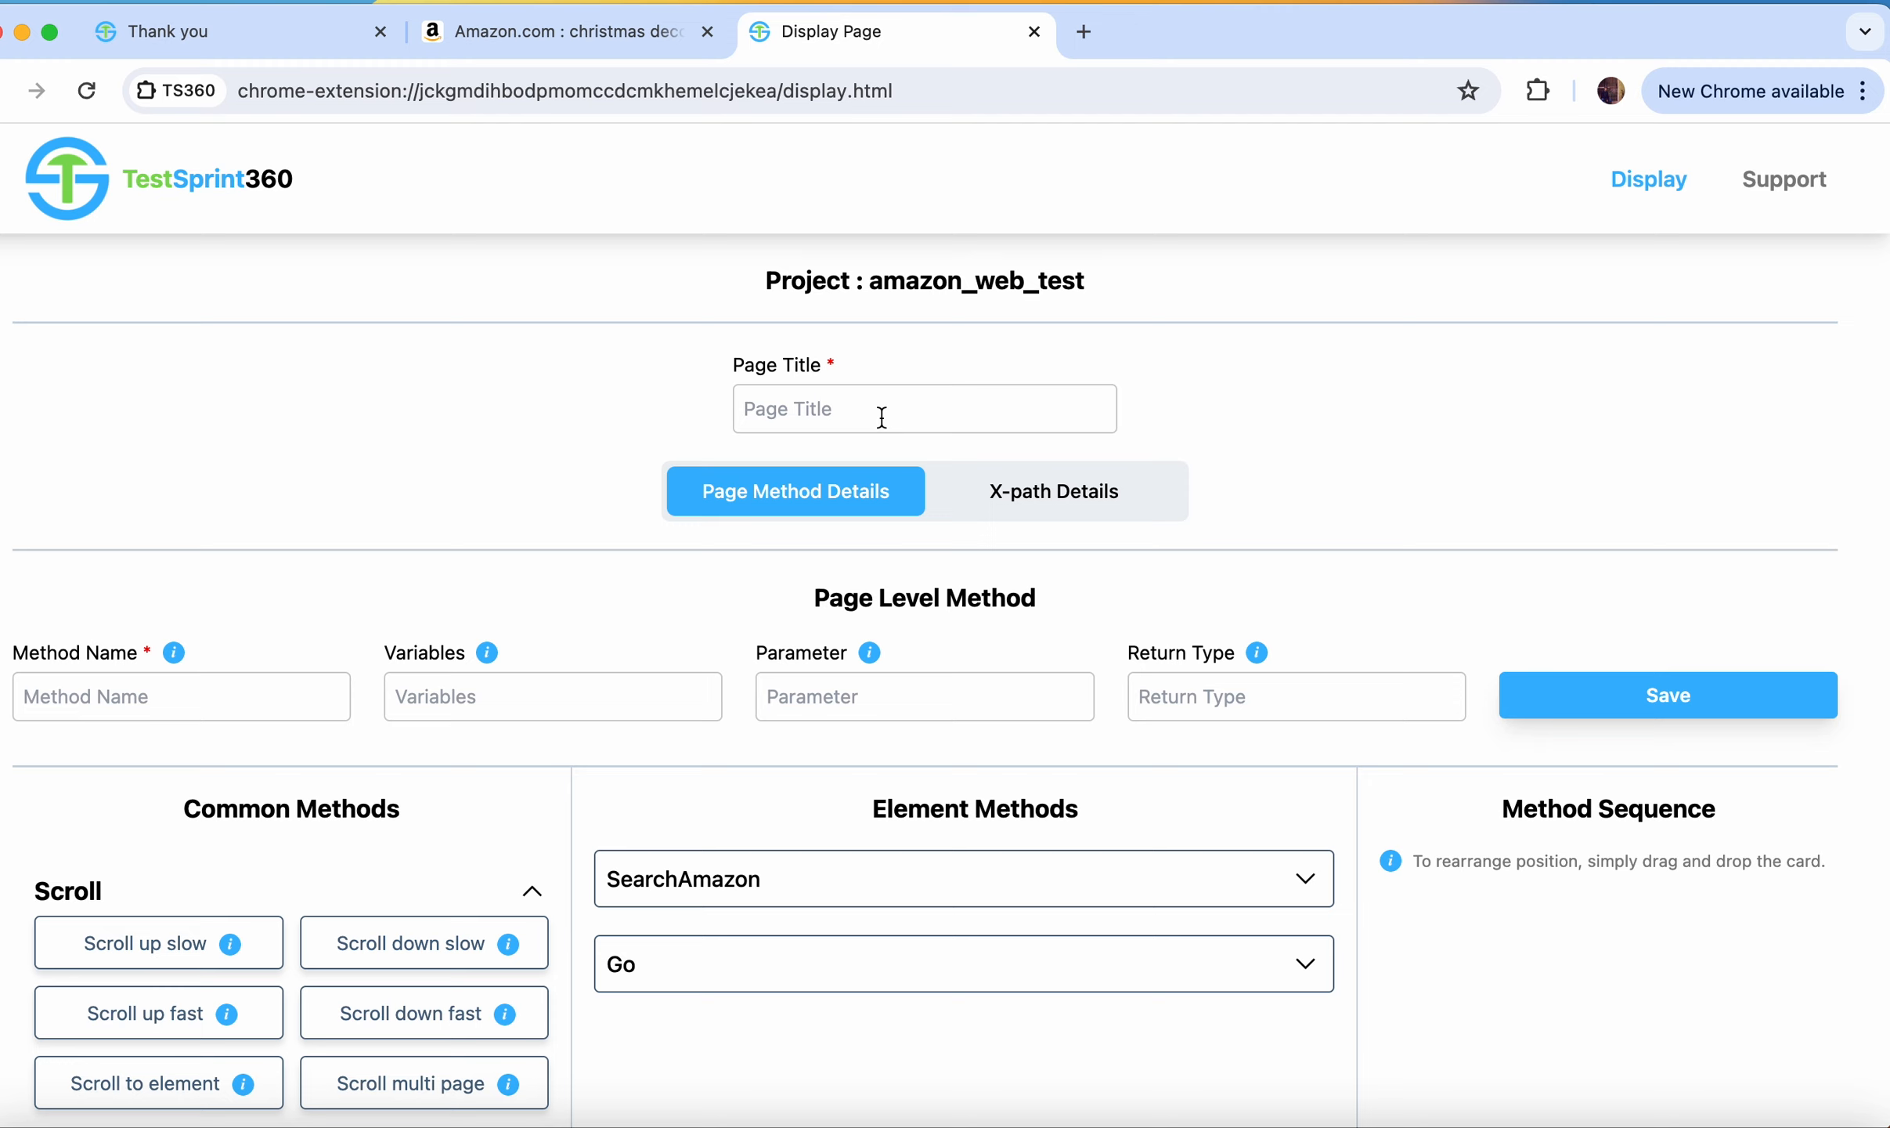
Step: Set the page title to AmazonHomeScreen
{"action": "left_click", "coordinate": [882, 416]}
{"action": "type", "text": "AmazonH"}
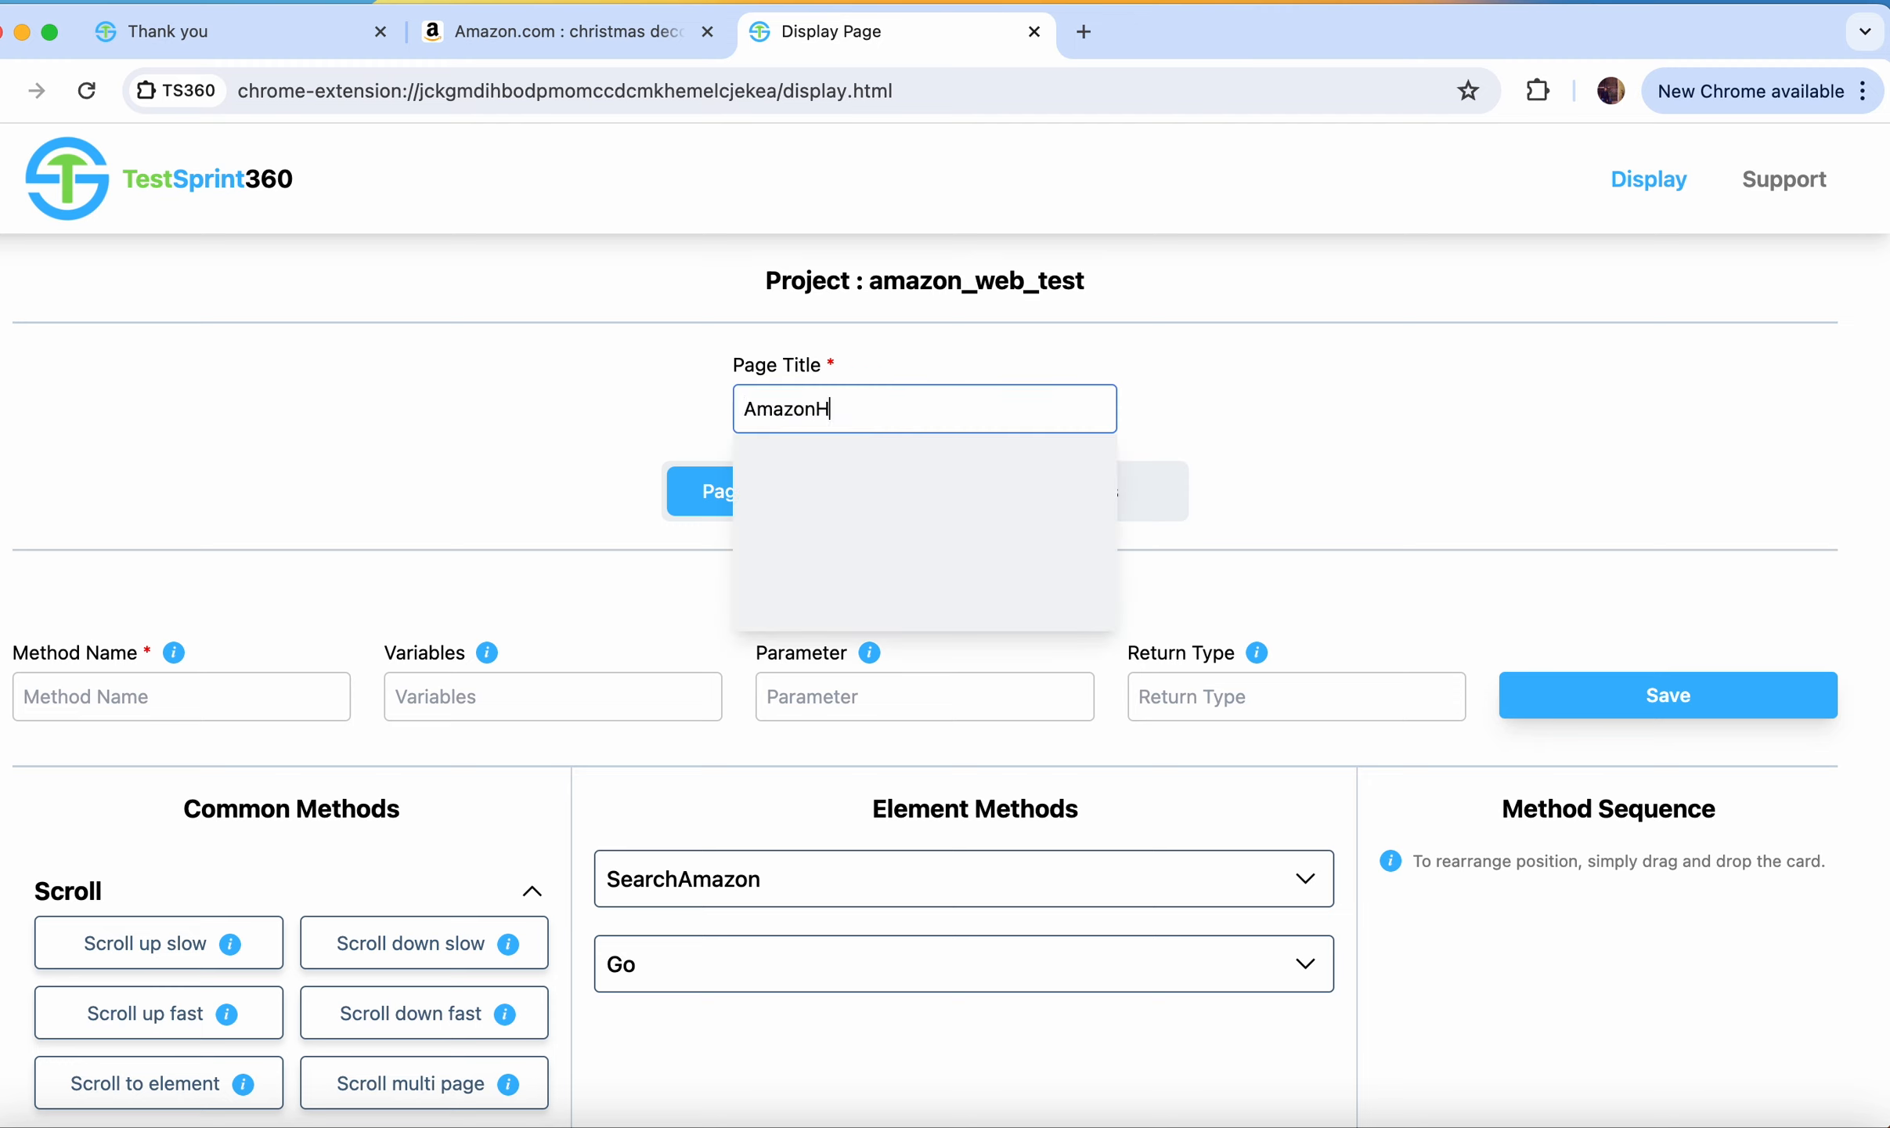
{"action": "type", "text": "omeScreen"}
{"action": "left_click", "coordinate": [1213, 360]}
Step: Save a page level method named searchAmazon with parameter searchText and return type AmazonSearchResultScreen
{"action": "left_click", "coordinate": [210, 686]}
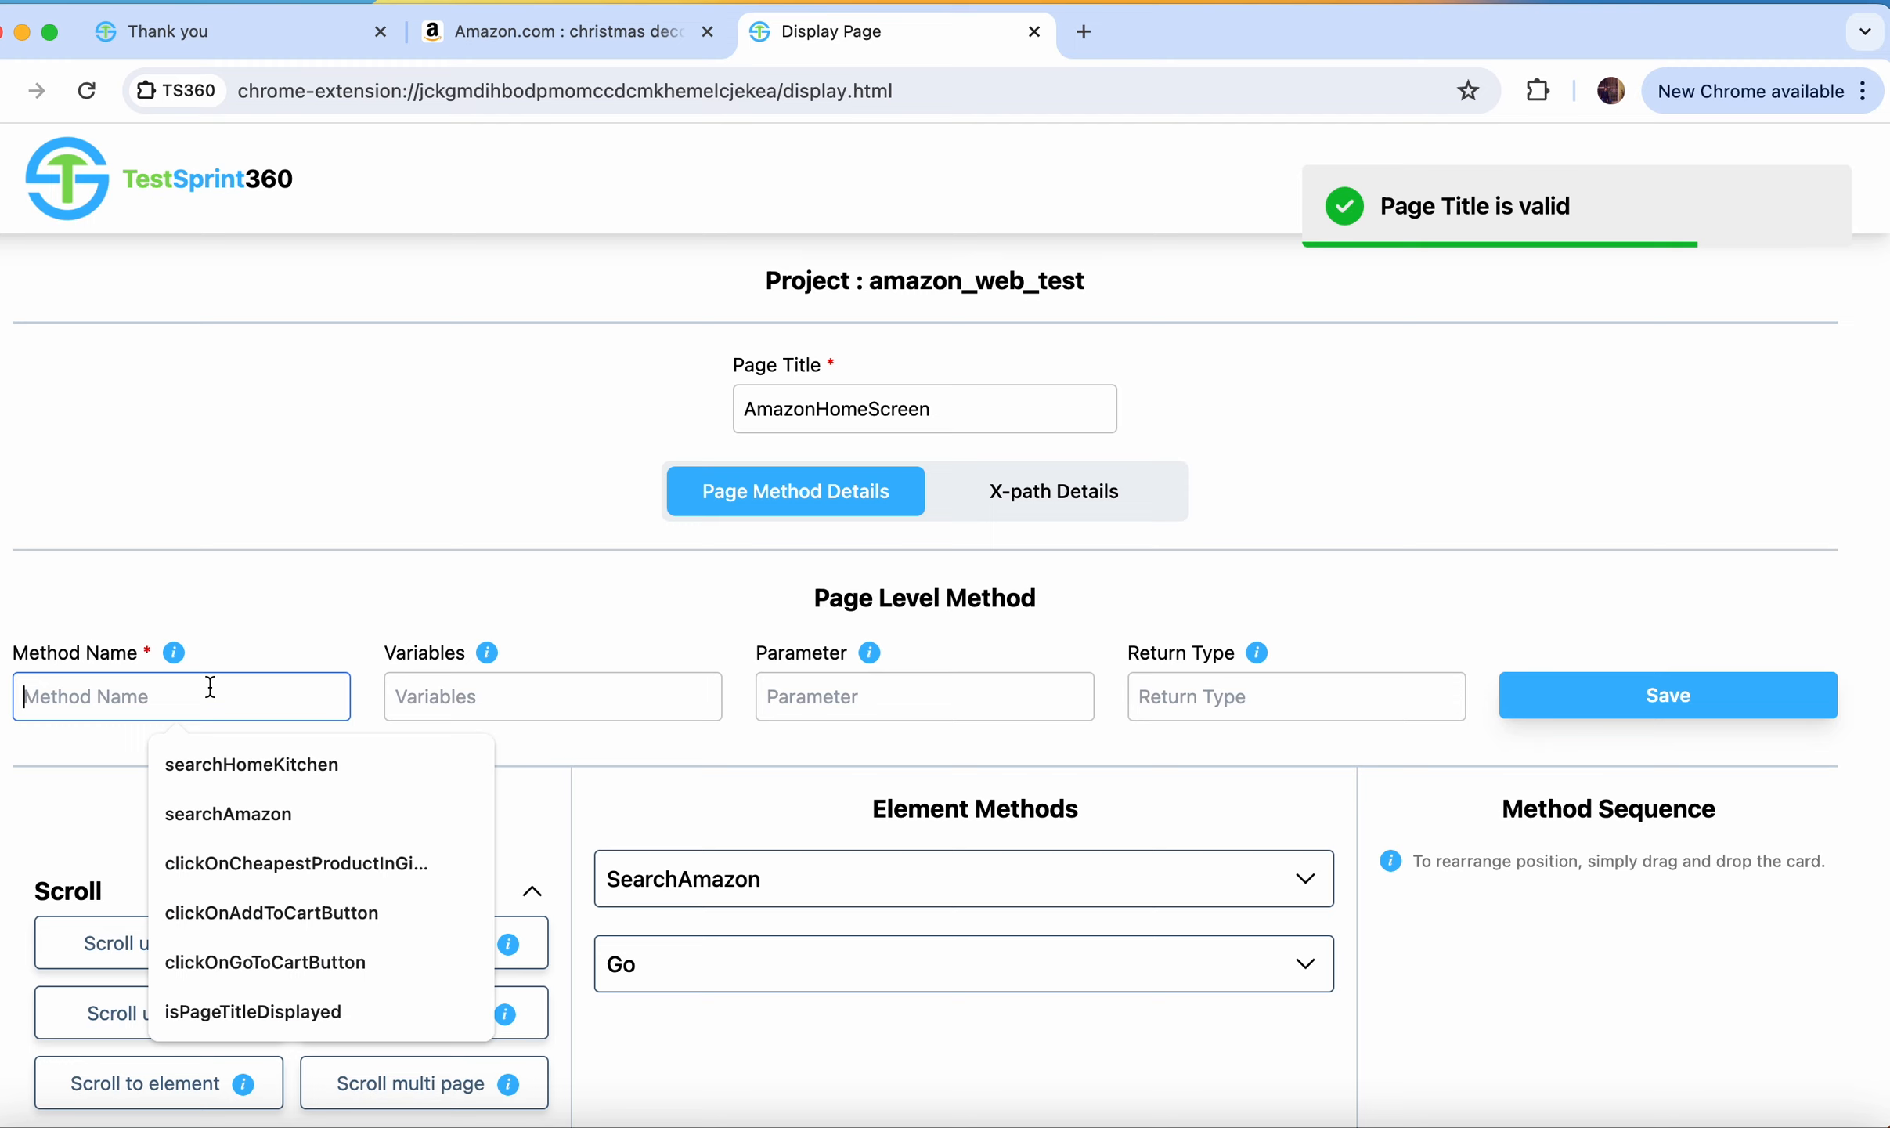
{"action": "left_click", "coordinate": [280, 814]}
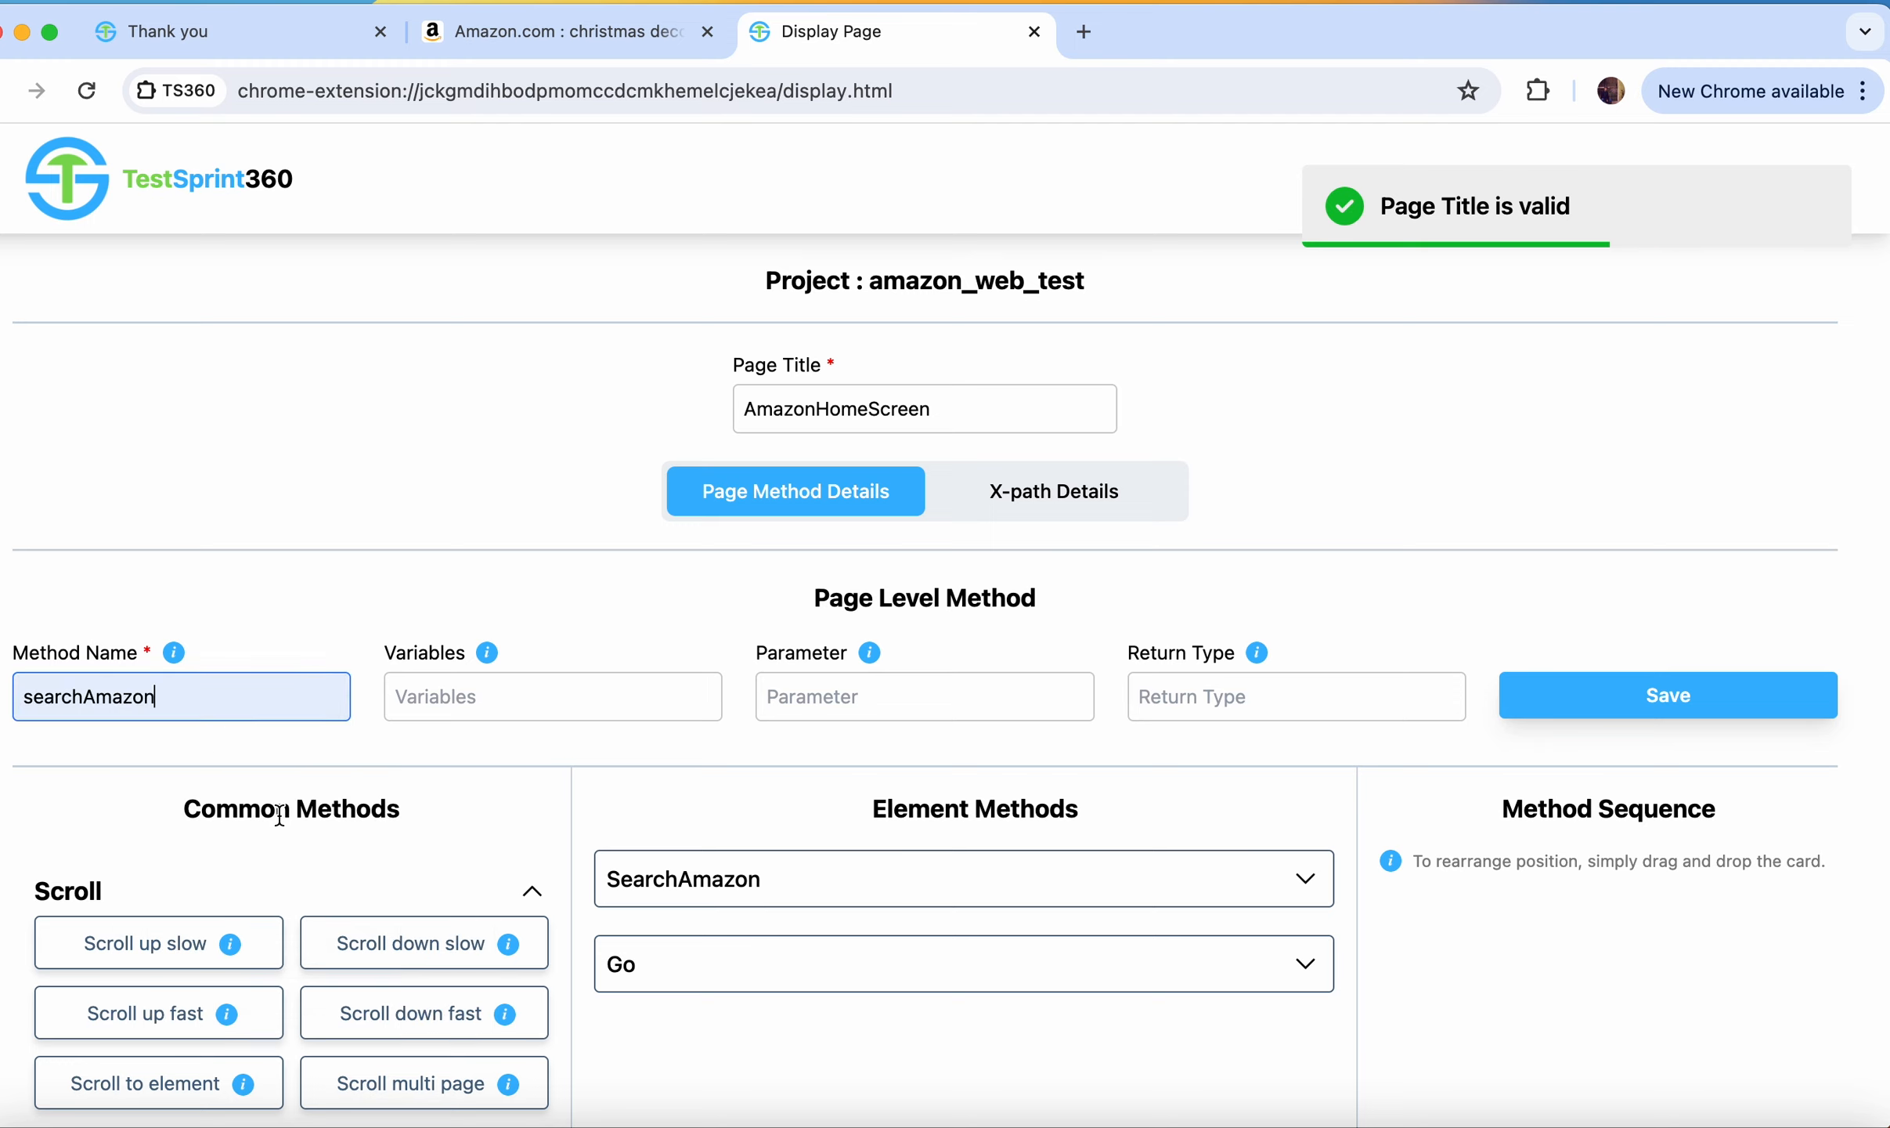
{"action": "left_click", "coordinate": [889, 697]}
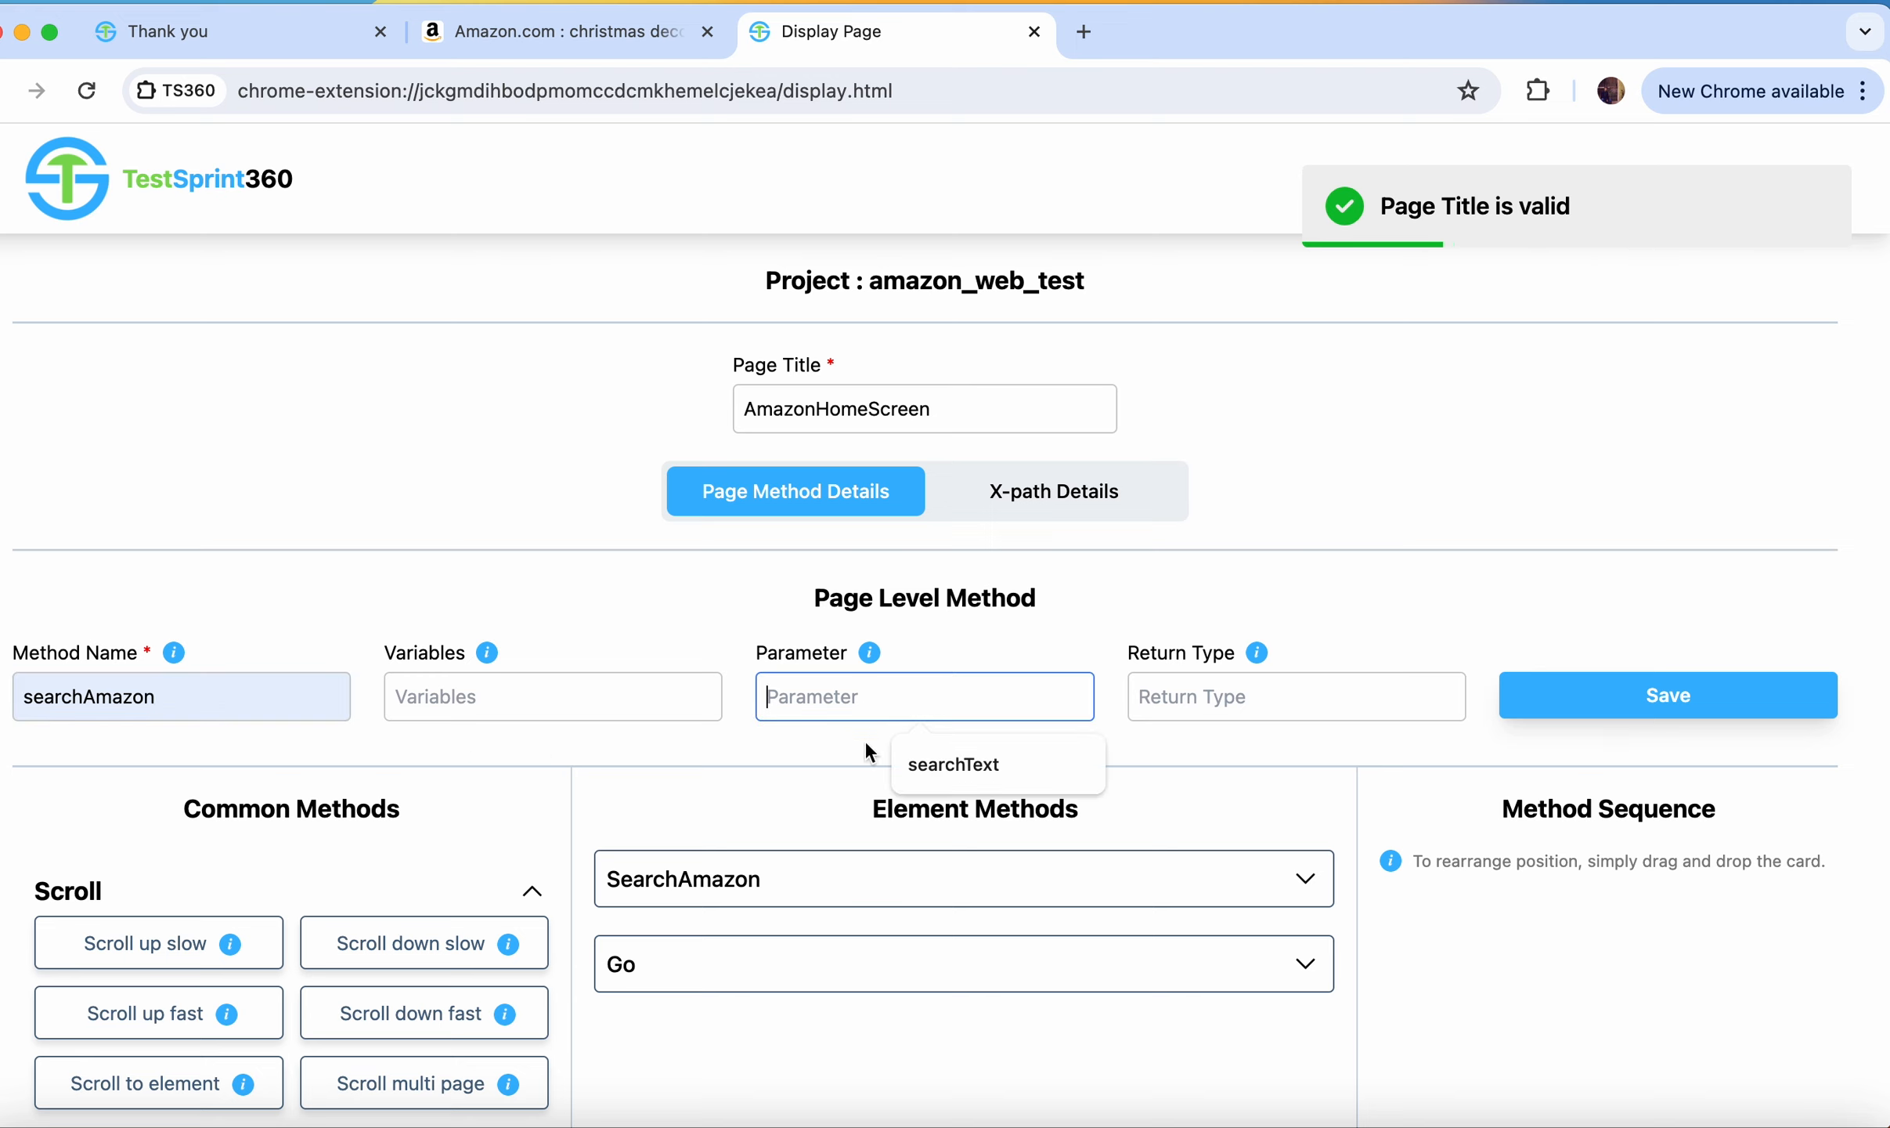
{"action": "left_click", "coordinate": [952, 762]}
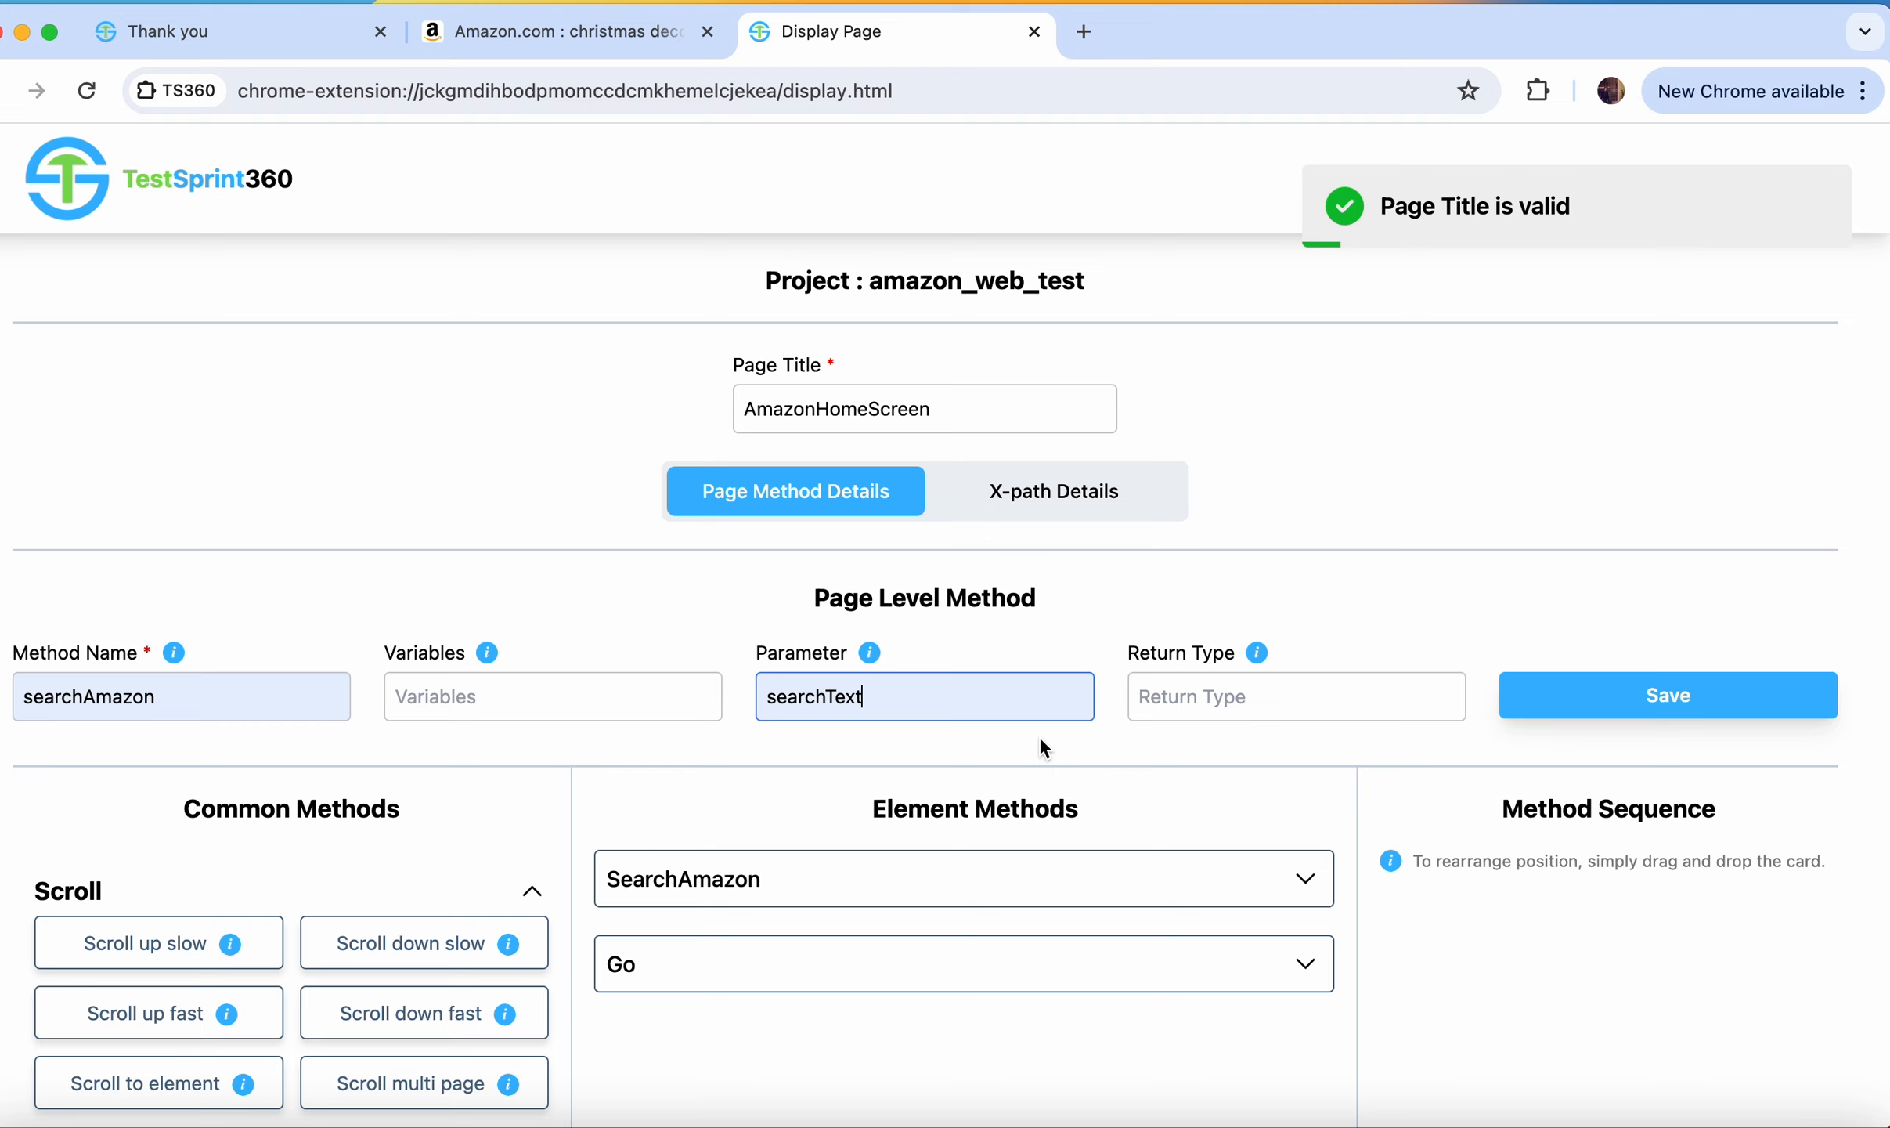
{"action": "key", "text": "Tab"}
{"action": "type", "text": "Amazon"}
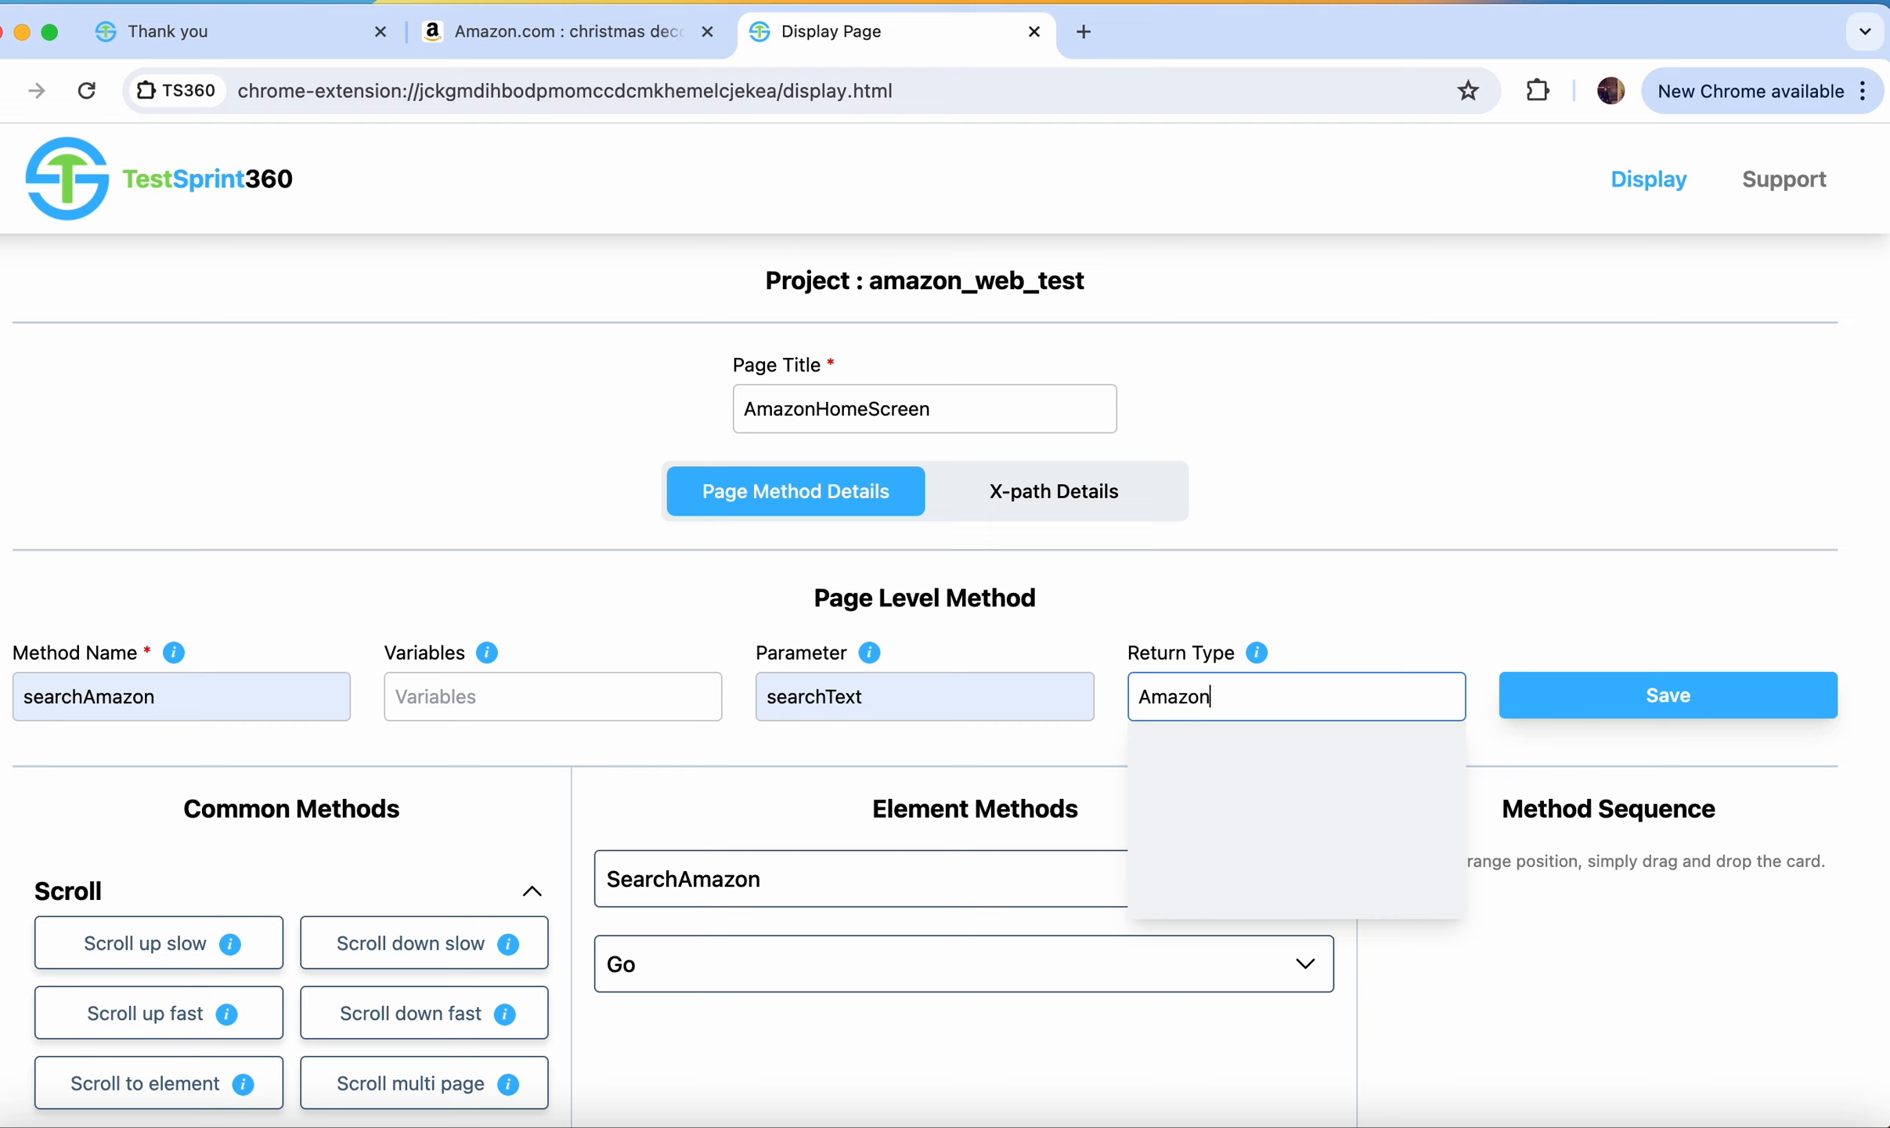
{"action": "type", "text": "SearchResultScreen"}
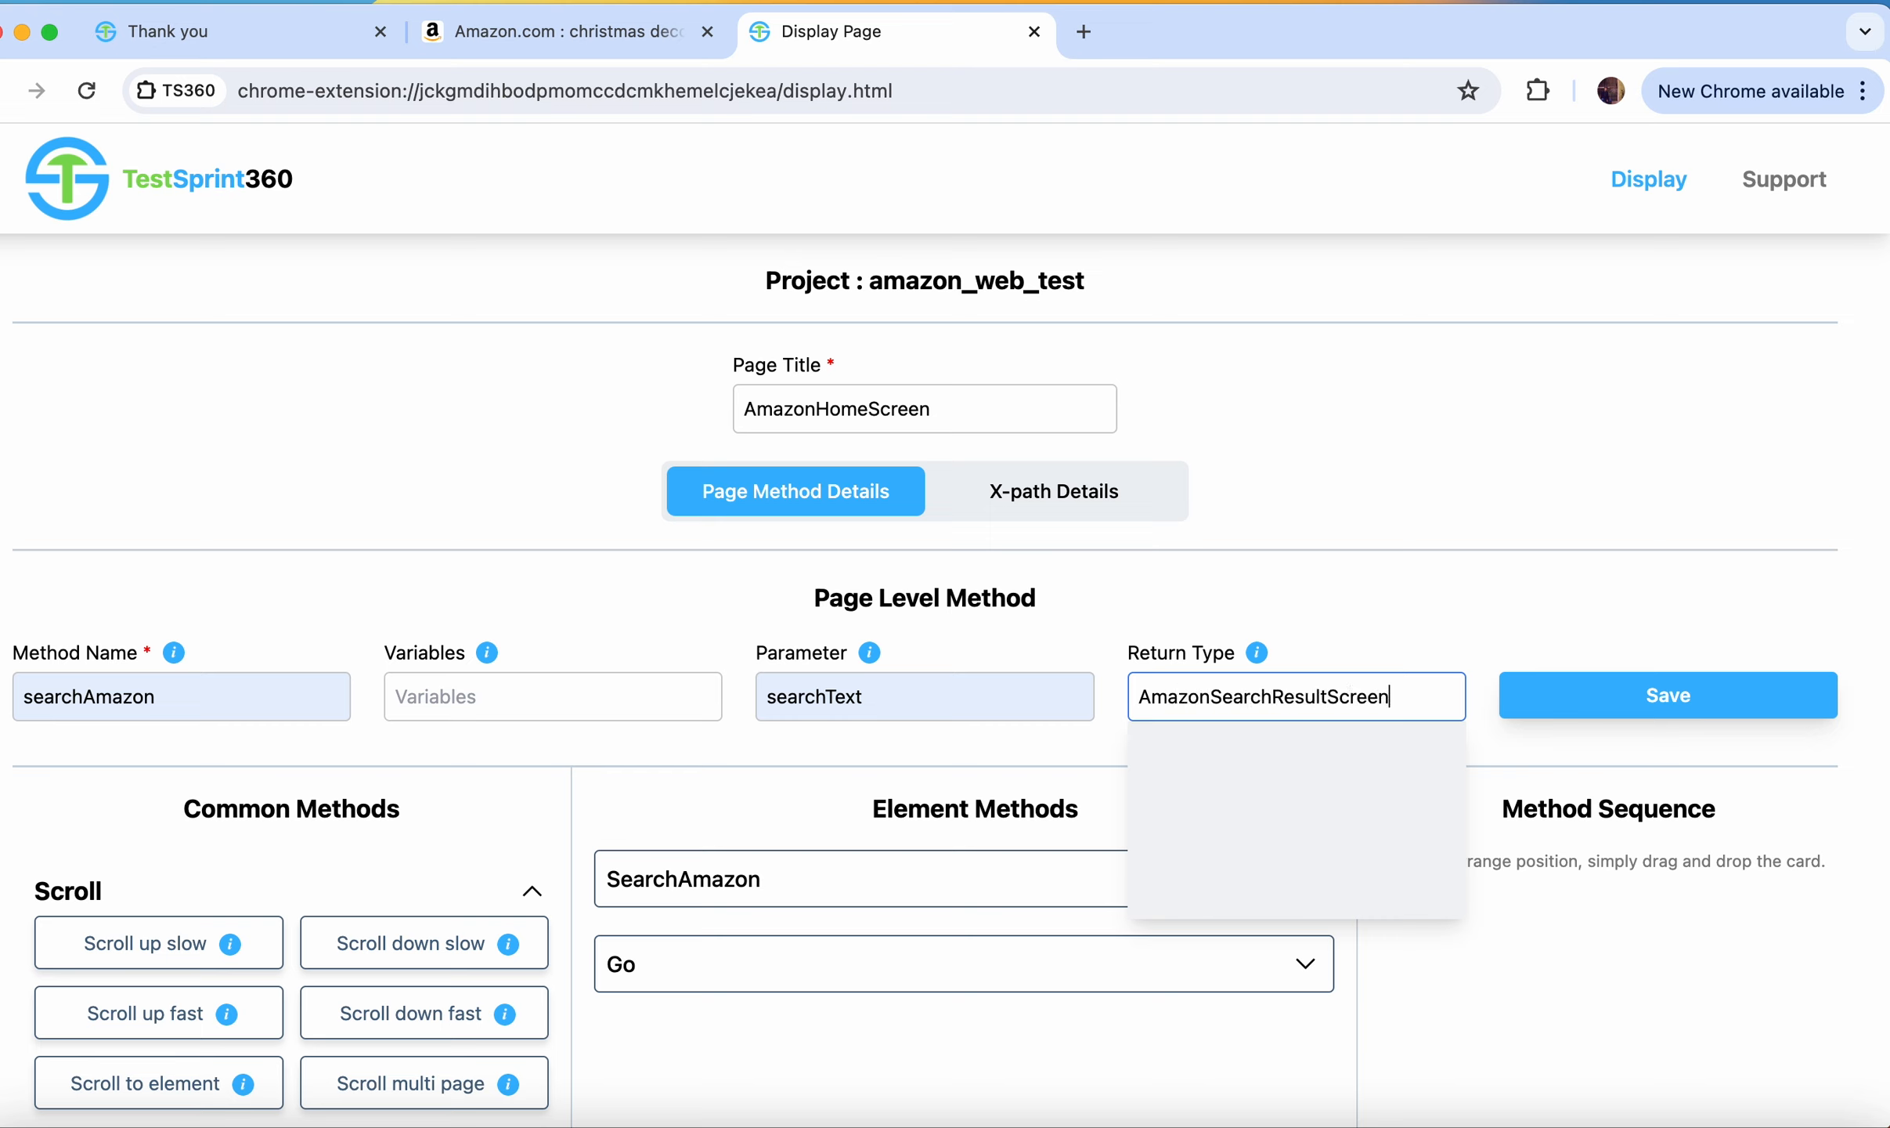
{"action": "left_click", "coordinate": [1522, 603]}
{"action": "left_click", "coordinate": [1665, 705]}
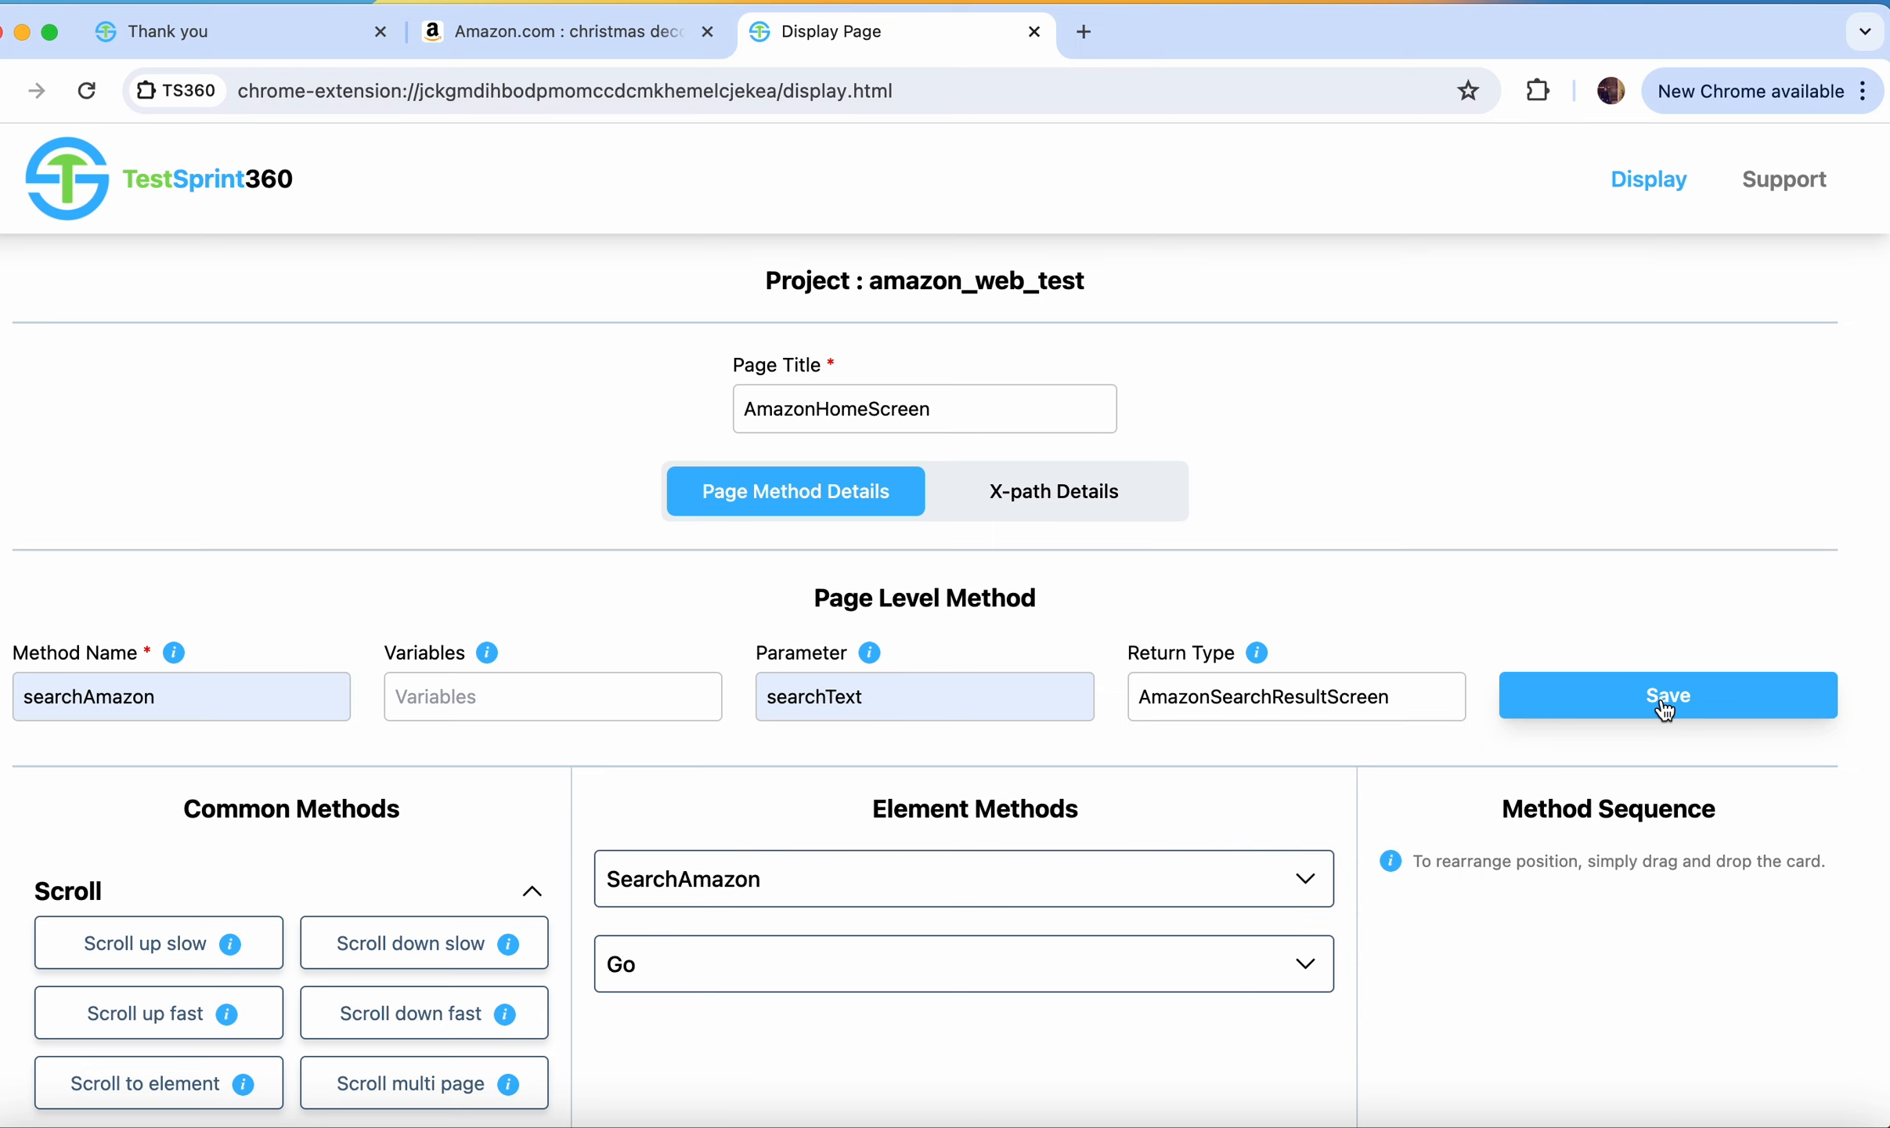
{"action": "left_click", "coordinate": [1160, 264]}
Step: Add the enter text method of the SearchAmazon element to the method sequence, using the searchText parameter
{"action": "scroll", "coordinate": [1255, 486], "scroll_direction": "down", "scroll_amount": 4}
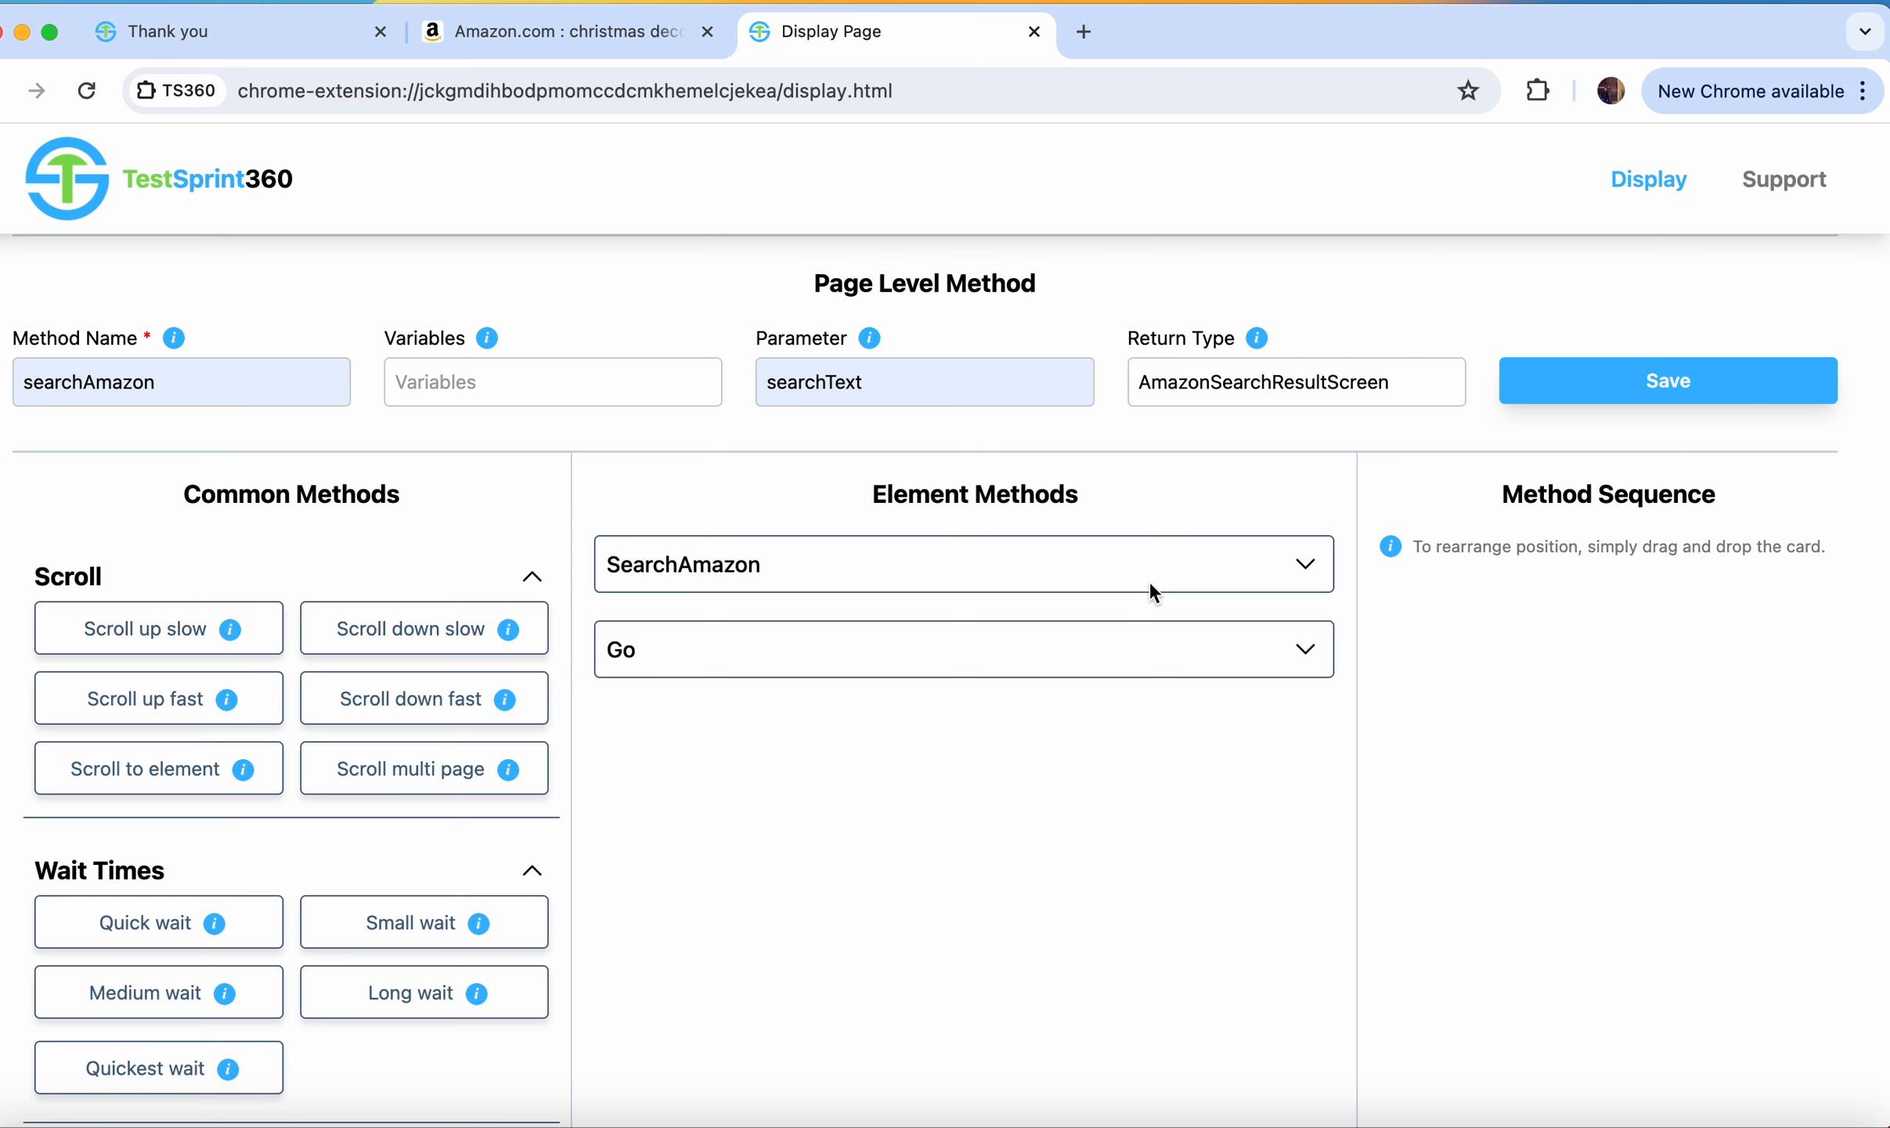
{"action": "left_click", "coordinate": [1151, 583]}
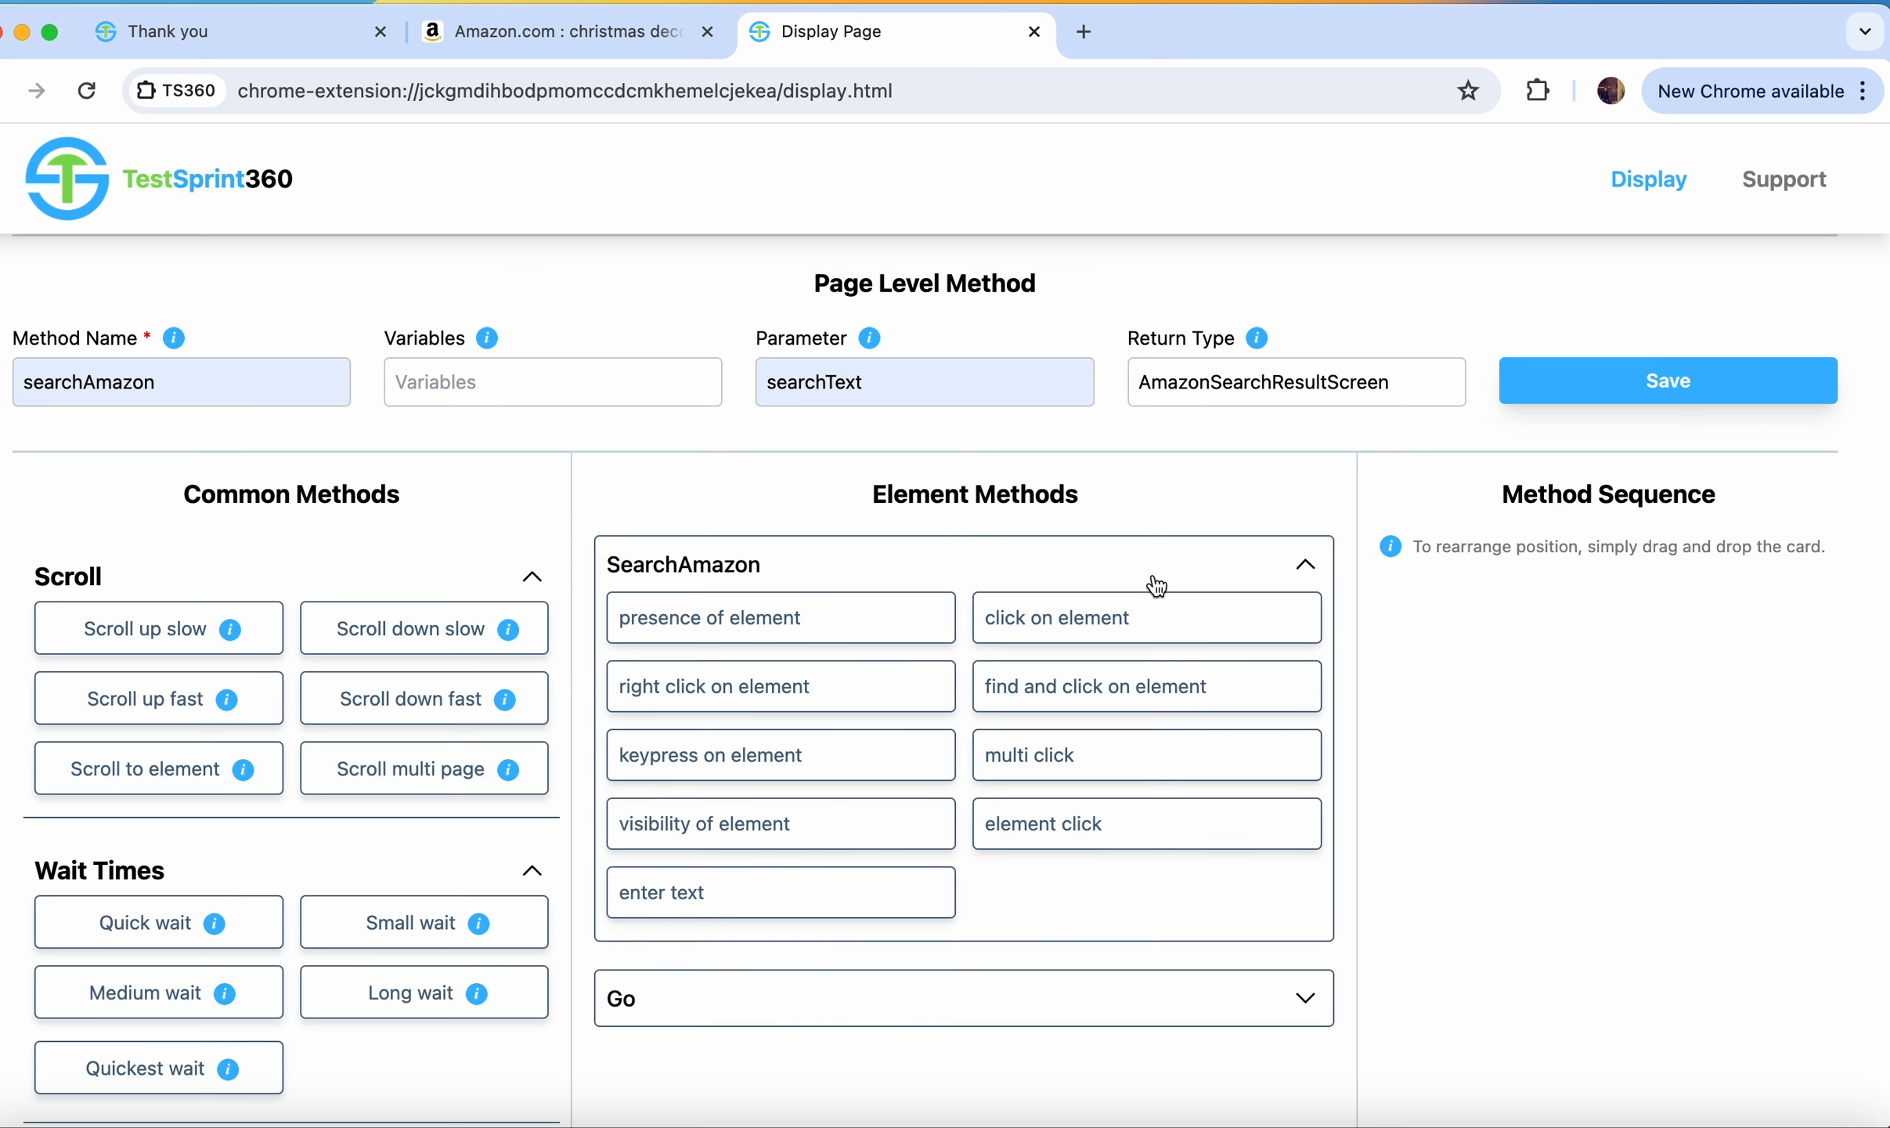
{"action": "left_click", "coordinate": [717, 886]}
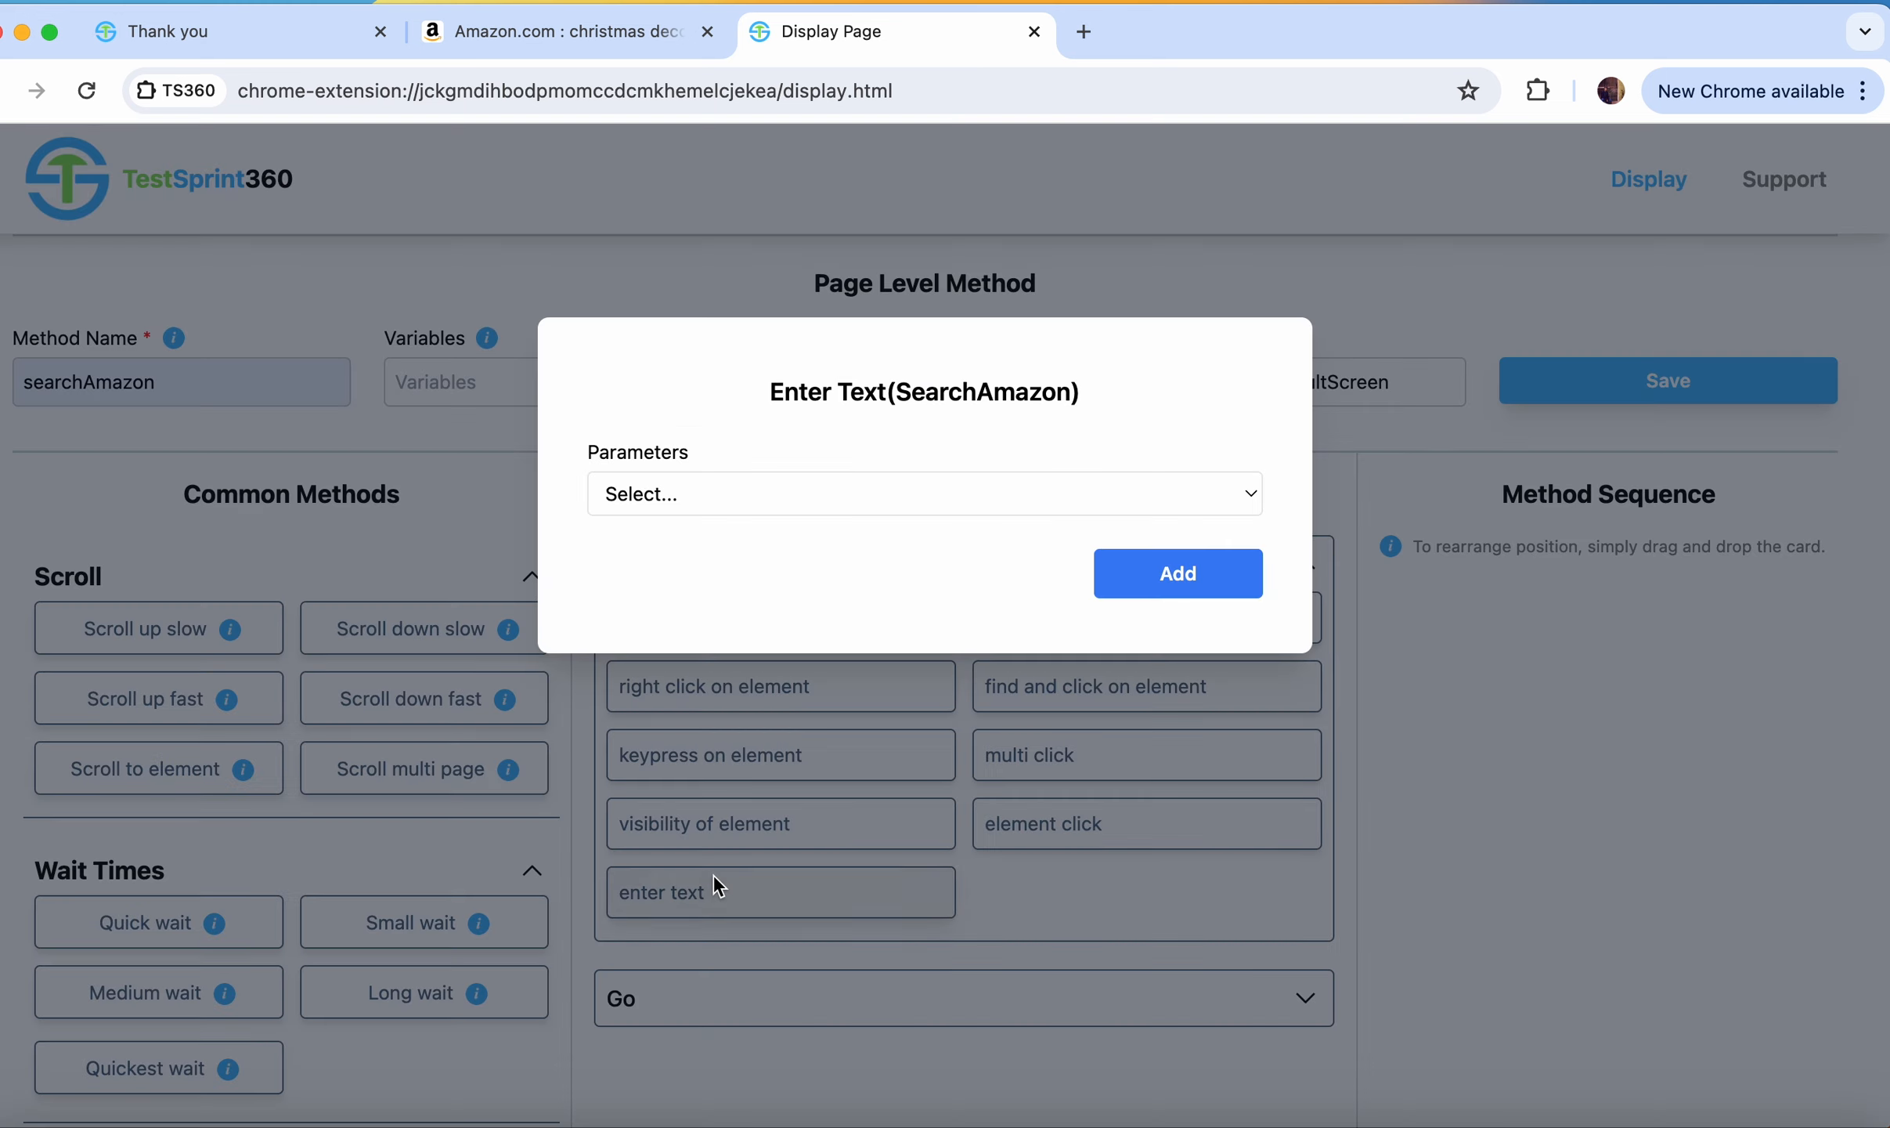
{"action": "left_click", "coordinate": [836, 492]}
{"action": "left_click", "coordinate": [749, 529]}
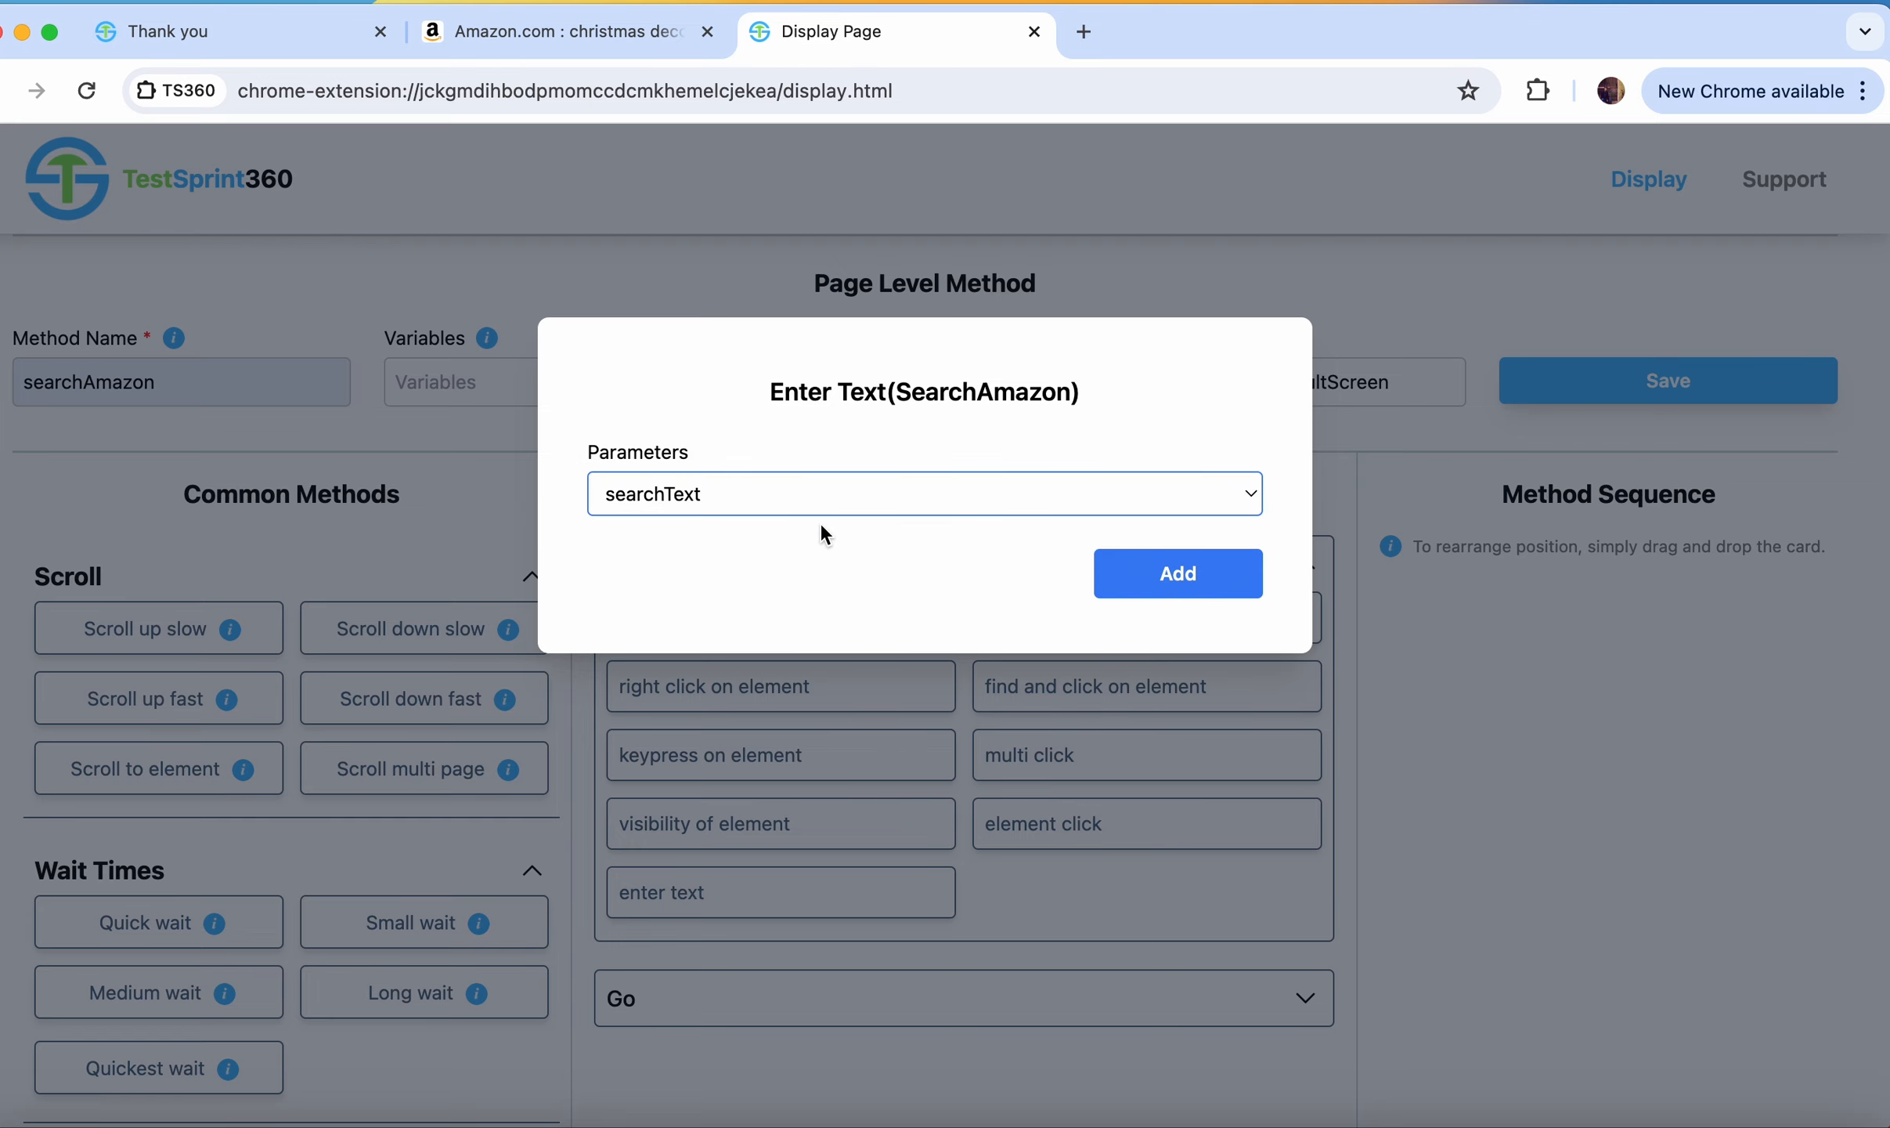
{"action": "left_click", "coordinate": [1158, 593]}
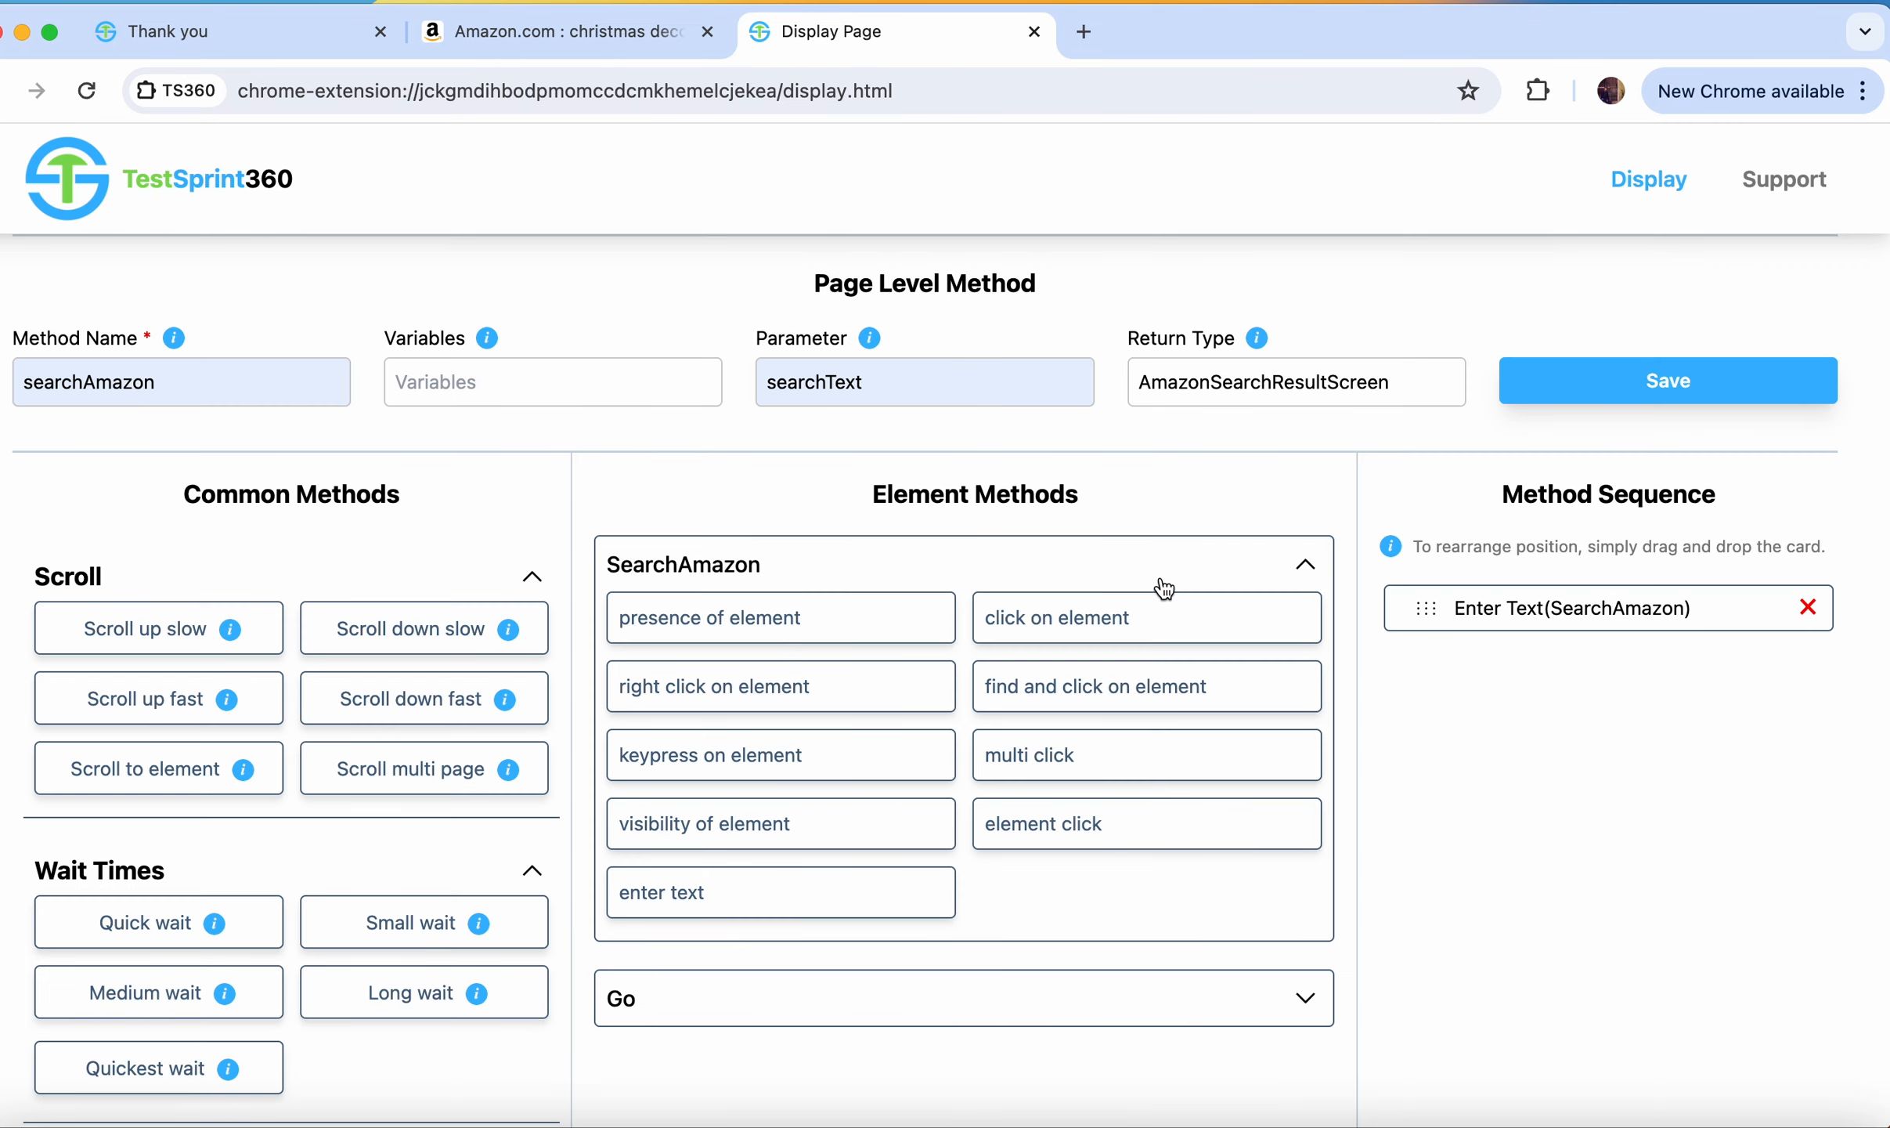
Step: Add click on element for the Go element, followed by a Quick wait, to the method sequence
{"action": "left_click", "coordinate": [957, 992]}
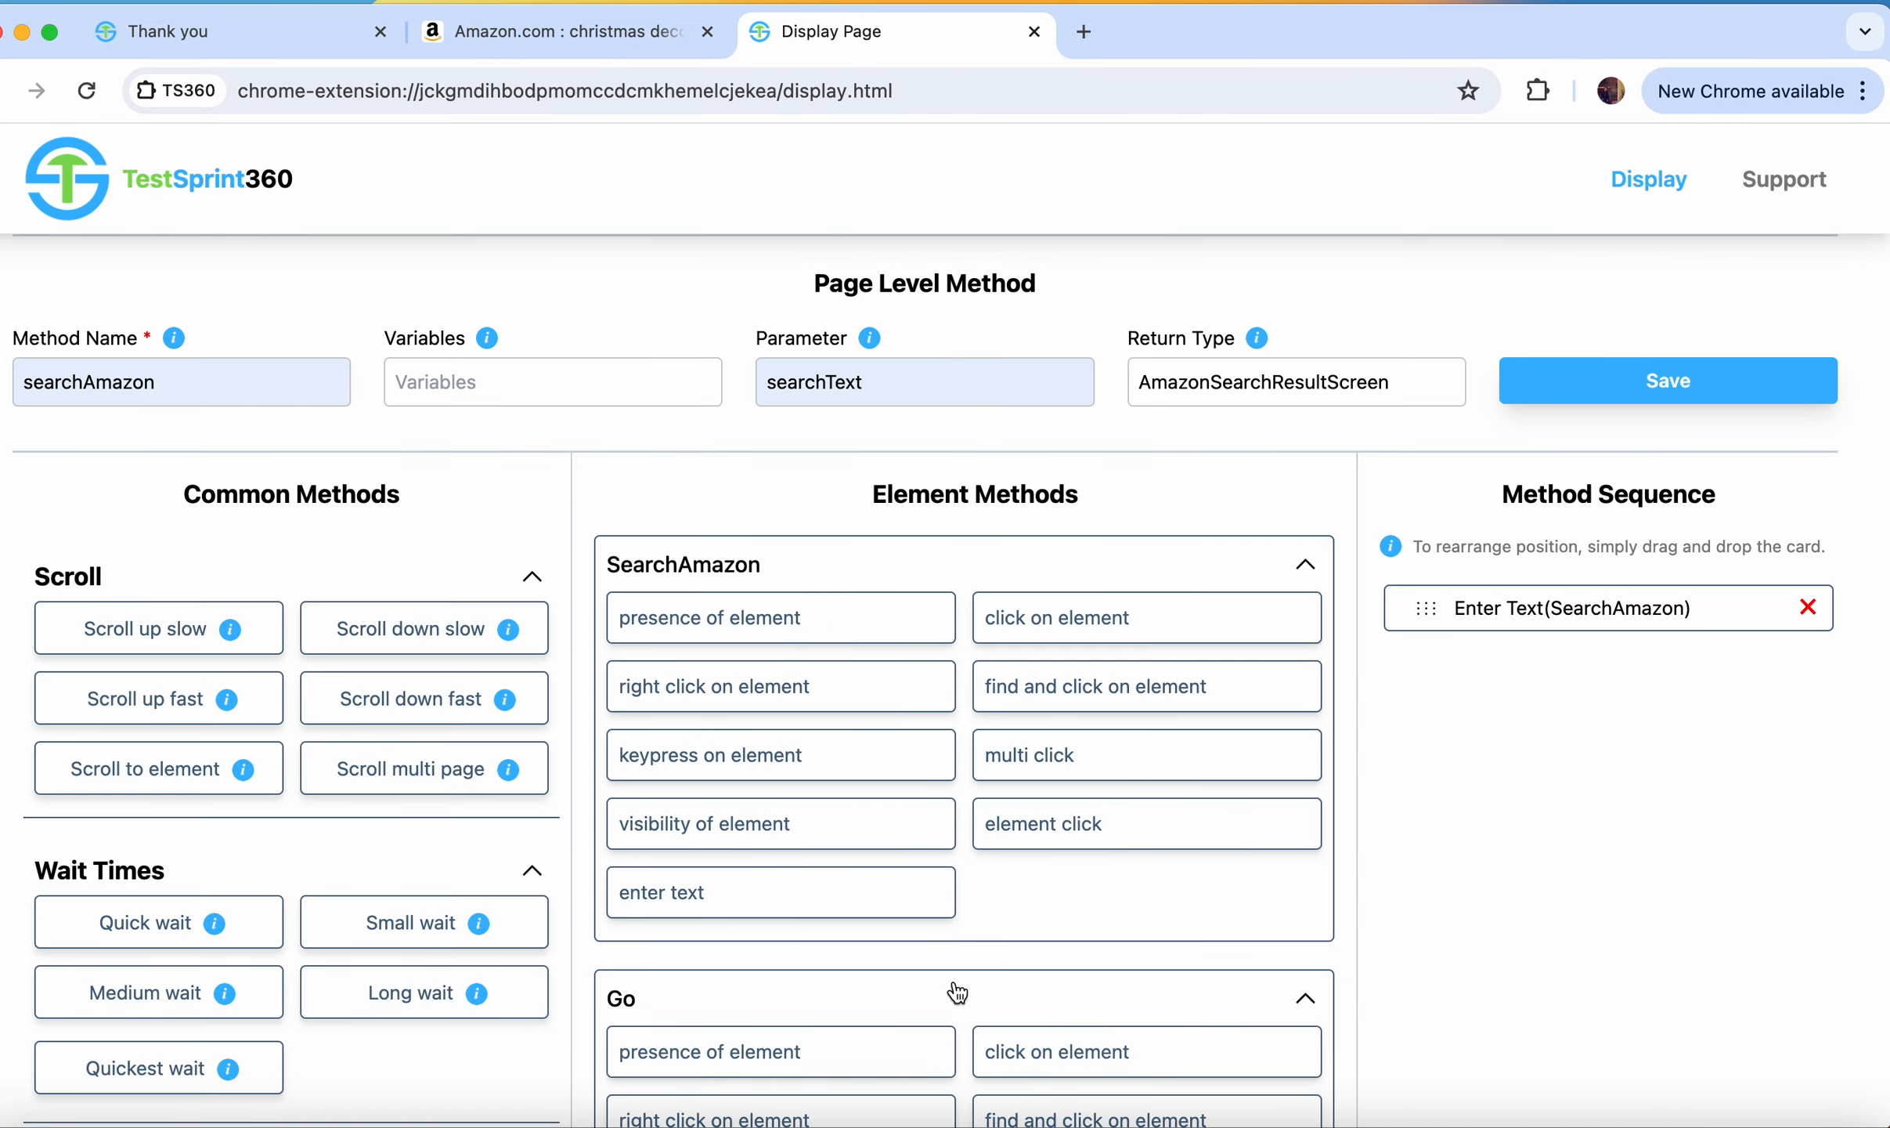
{"action": "left_click", "coordinate": [1095, 1051]}
{"action": "left_click", "coordinate": [1308, 1002]}
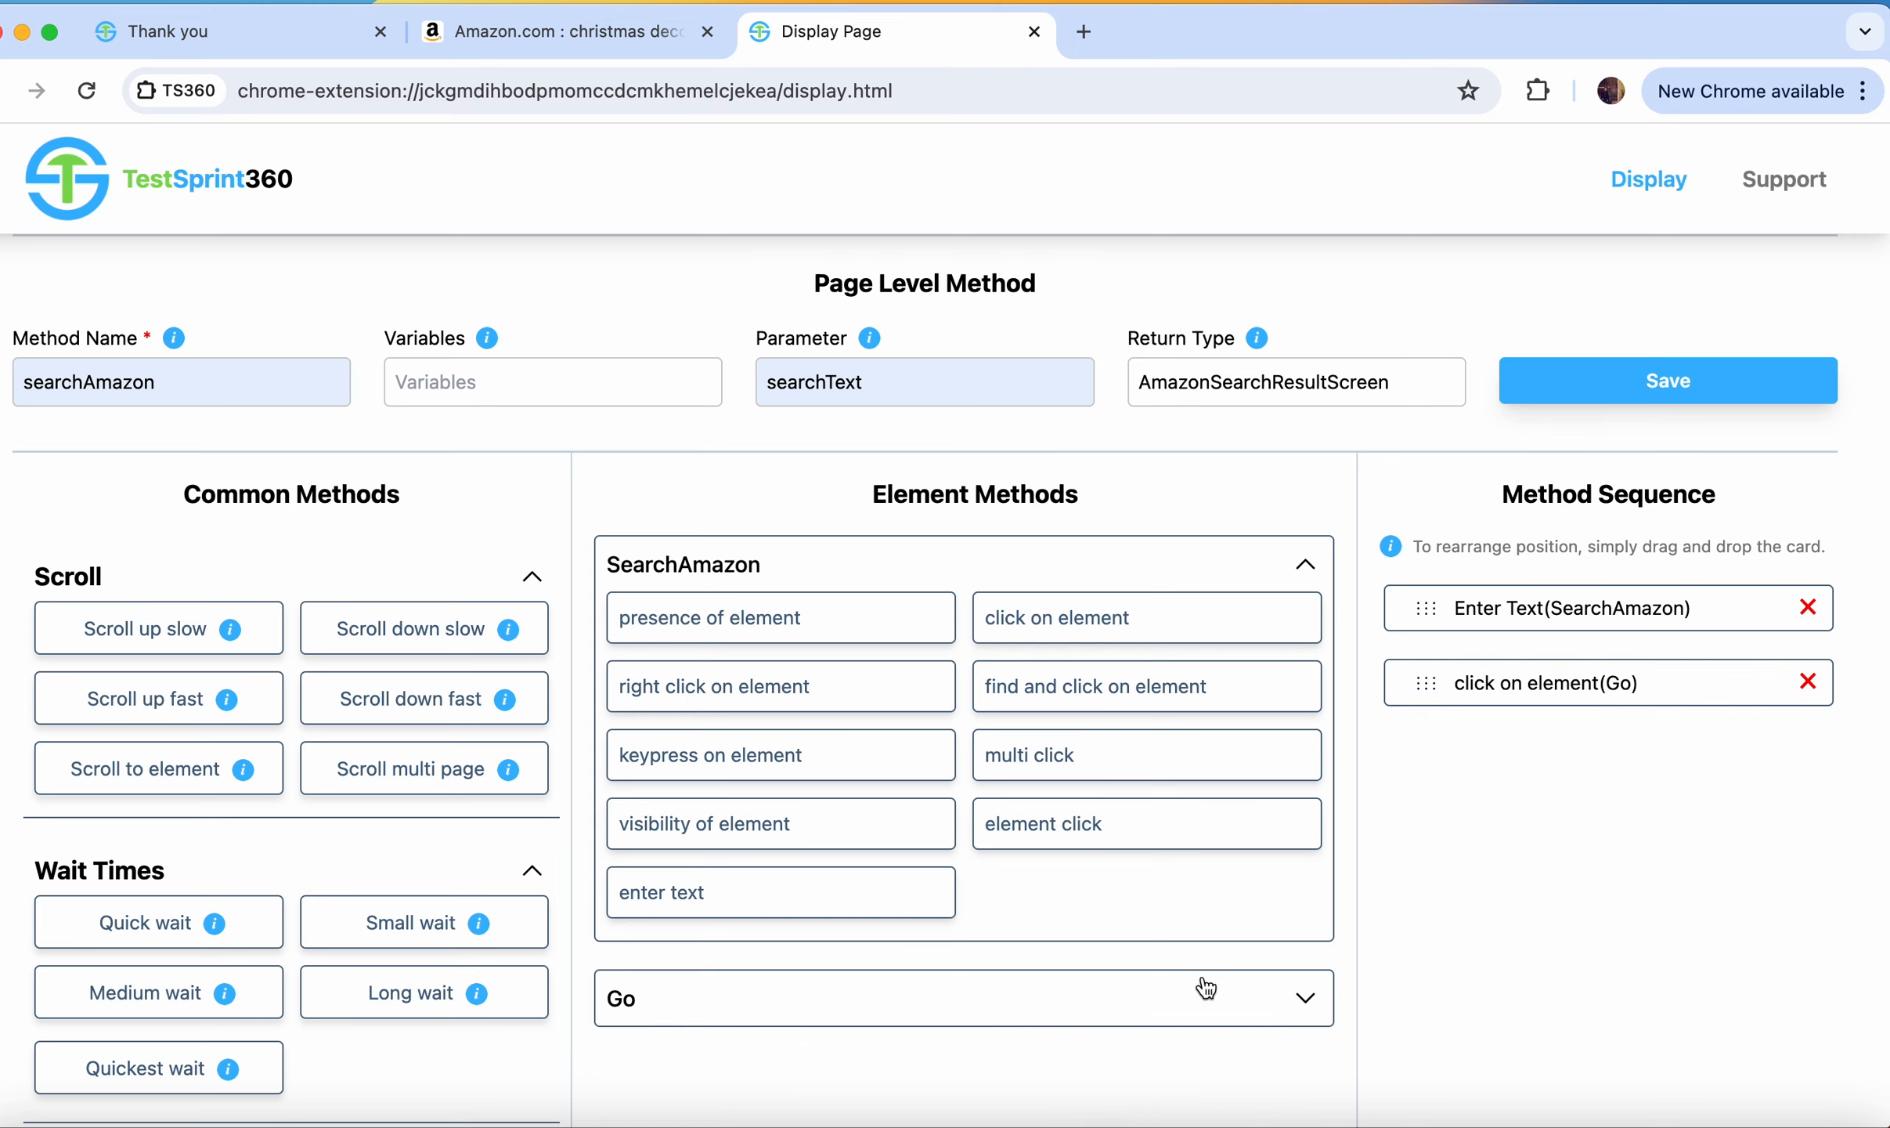
{"action": "left_click", "coordinate": [200, 932]}
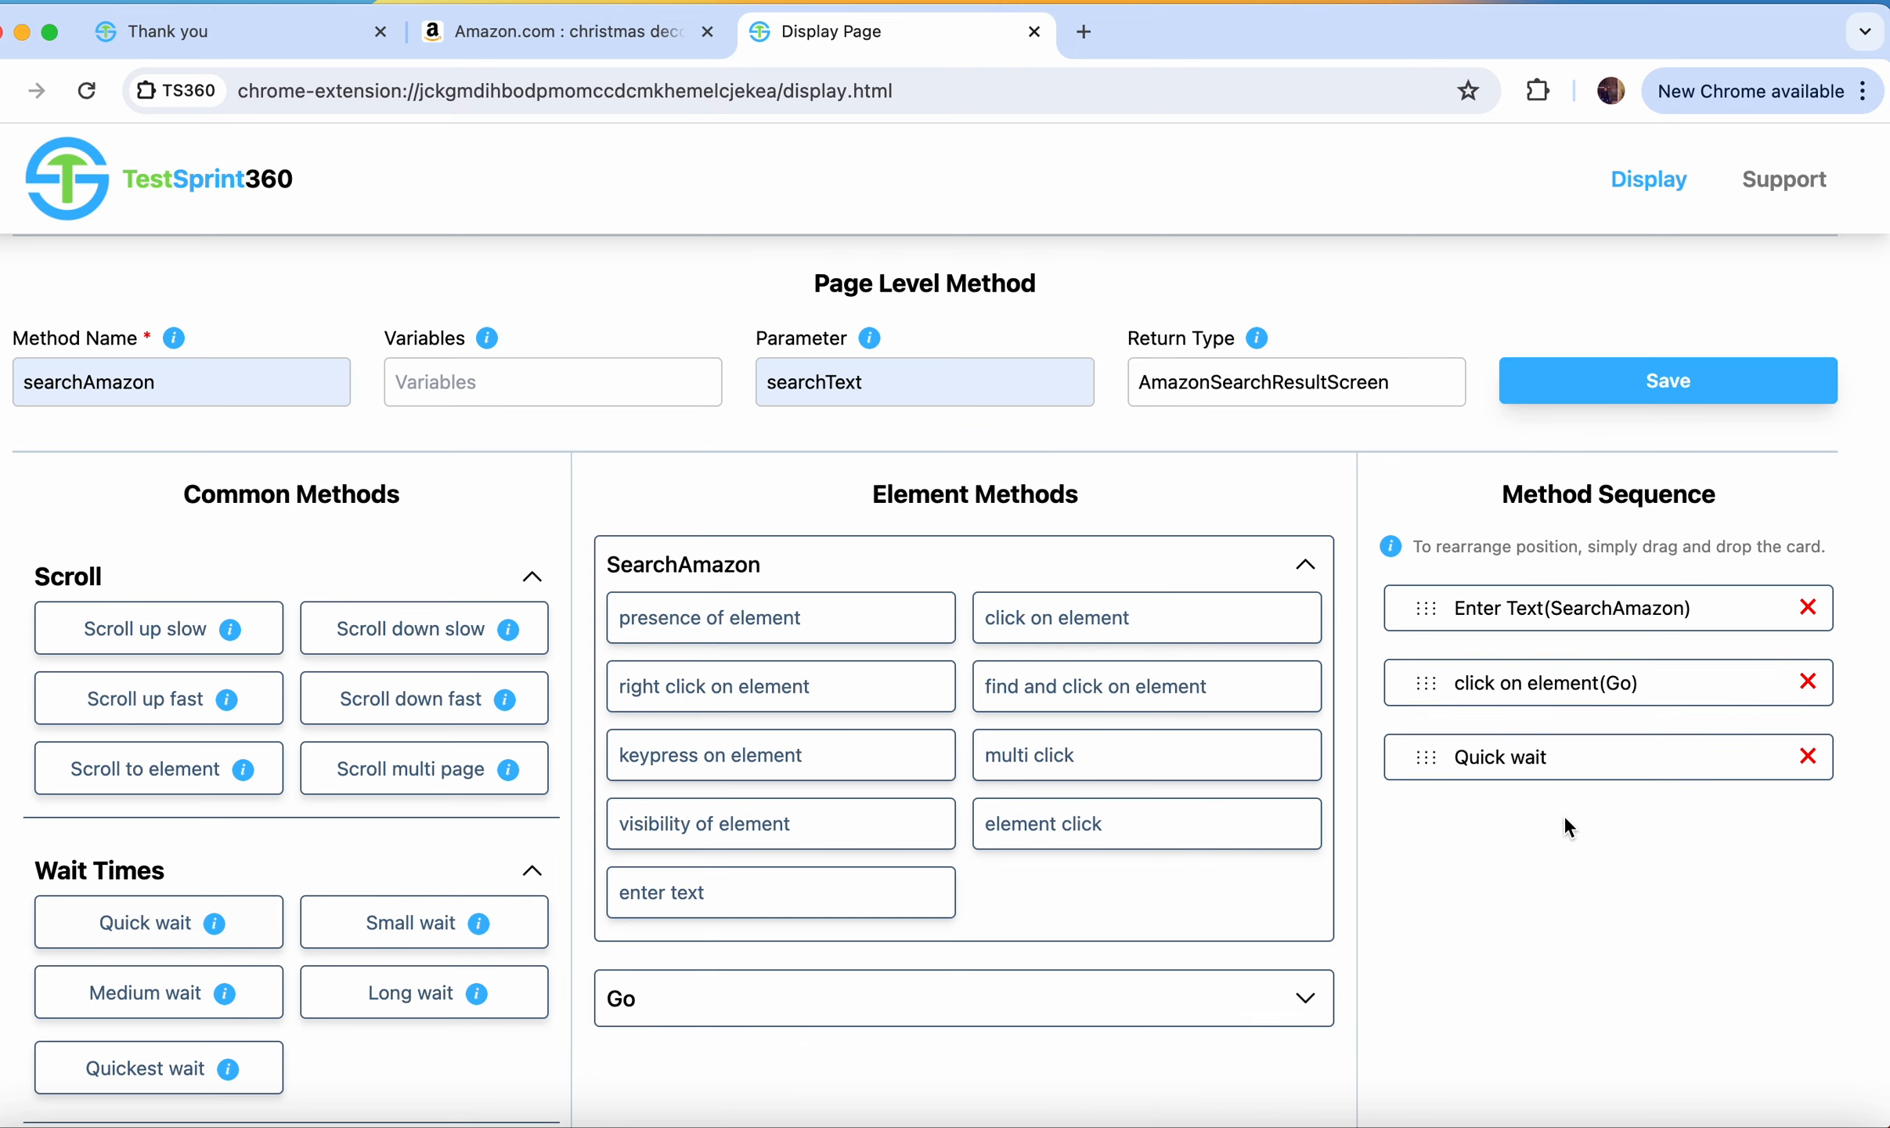
Step: Create the page method from the sequence, then exit the display page and confirm closing it
{"action": "scroll", "coordinate": [1520, 905], "scroll_direction": "down", "scroll_amount": 8}
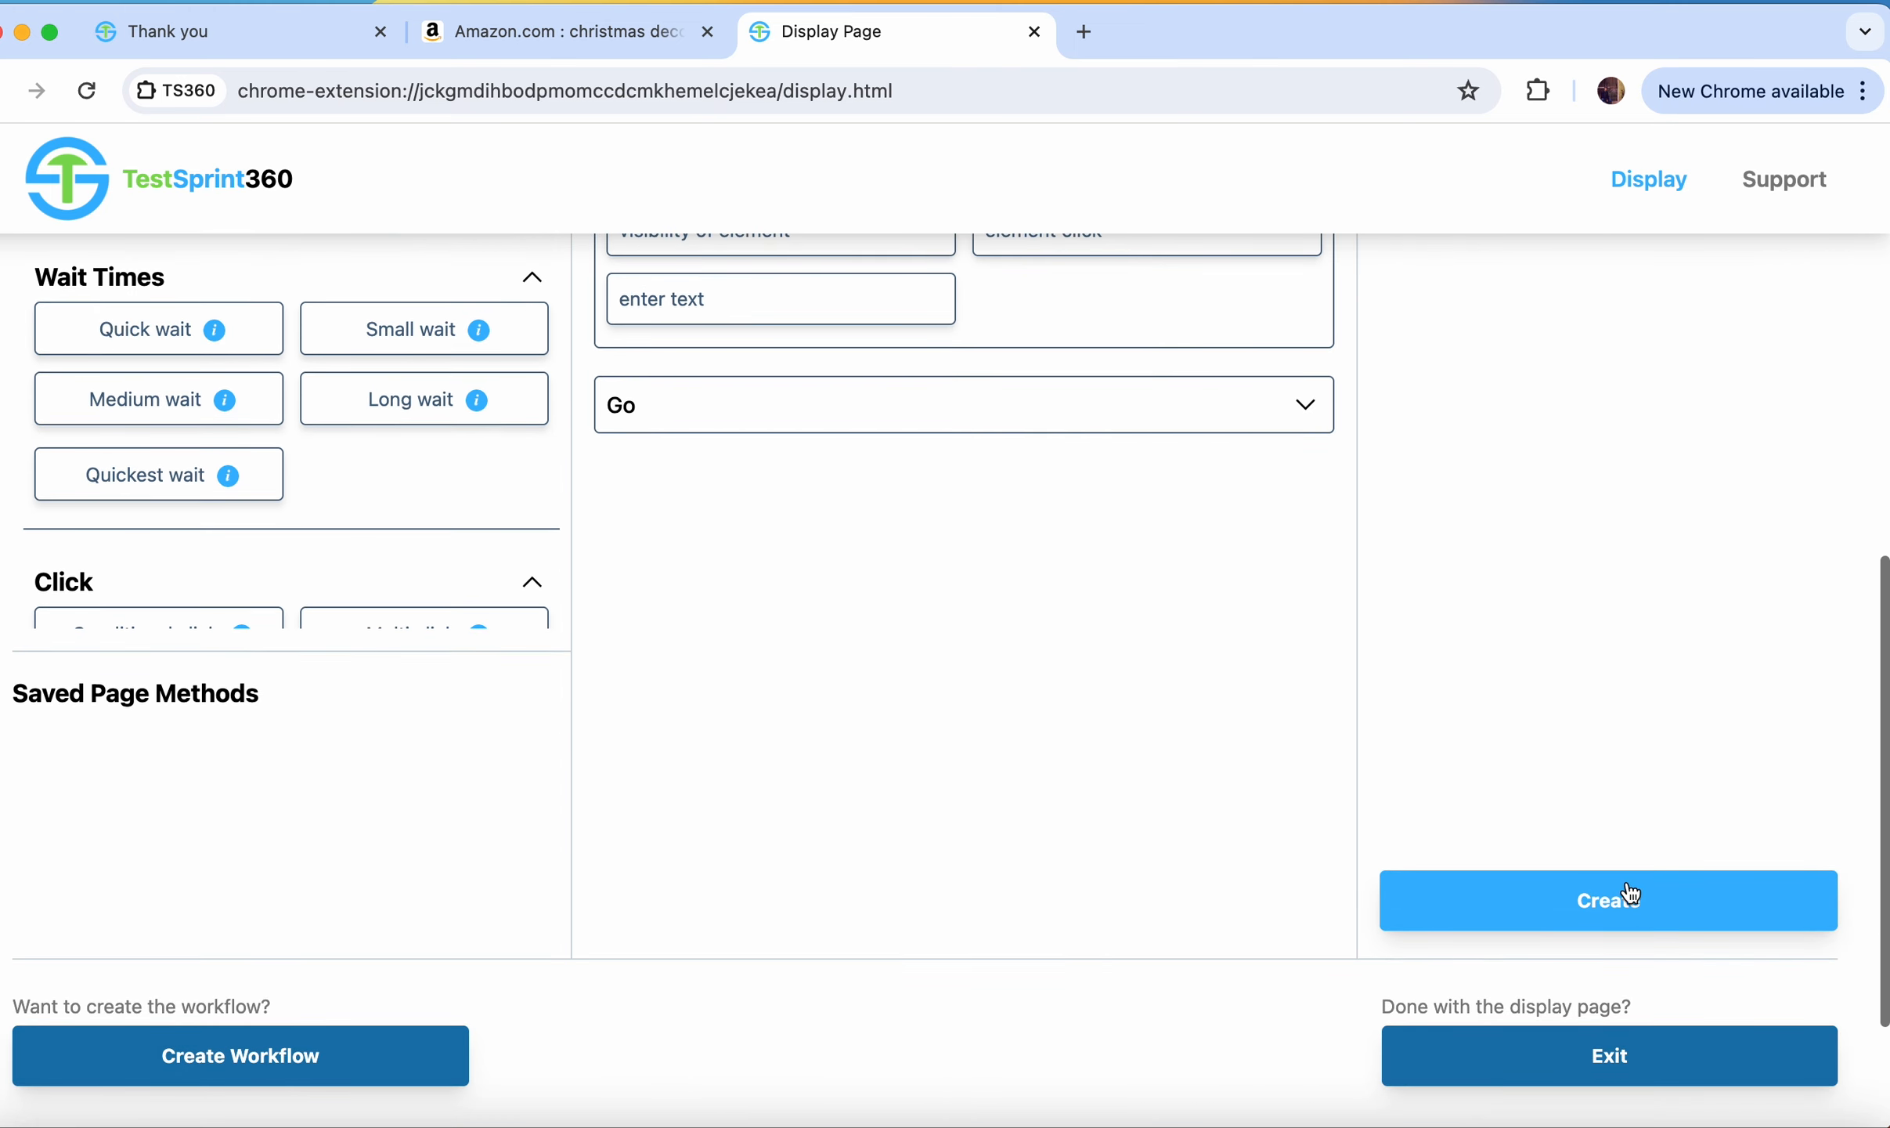
{"action": "left_click", "coordinate": [1621, 903]}
{"action": "left_click", "coordinate": [1161, 265]}
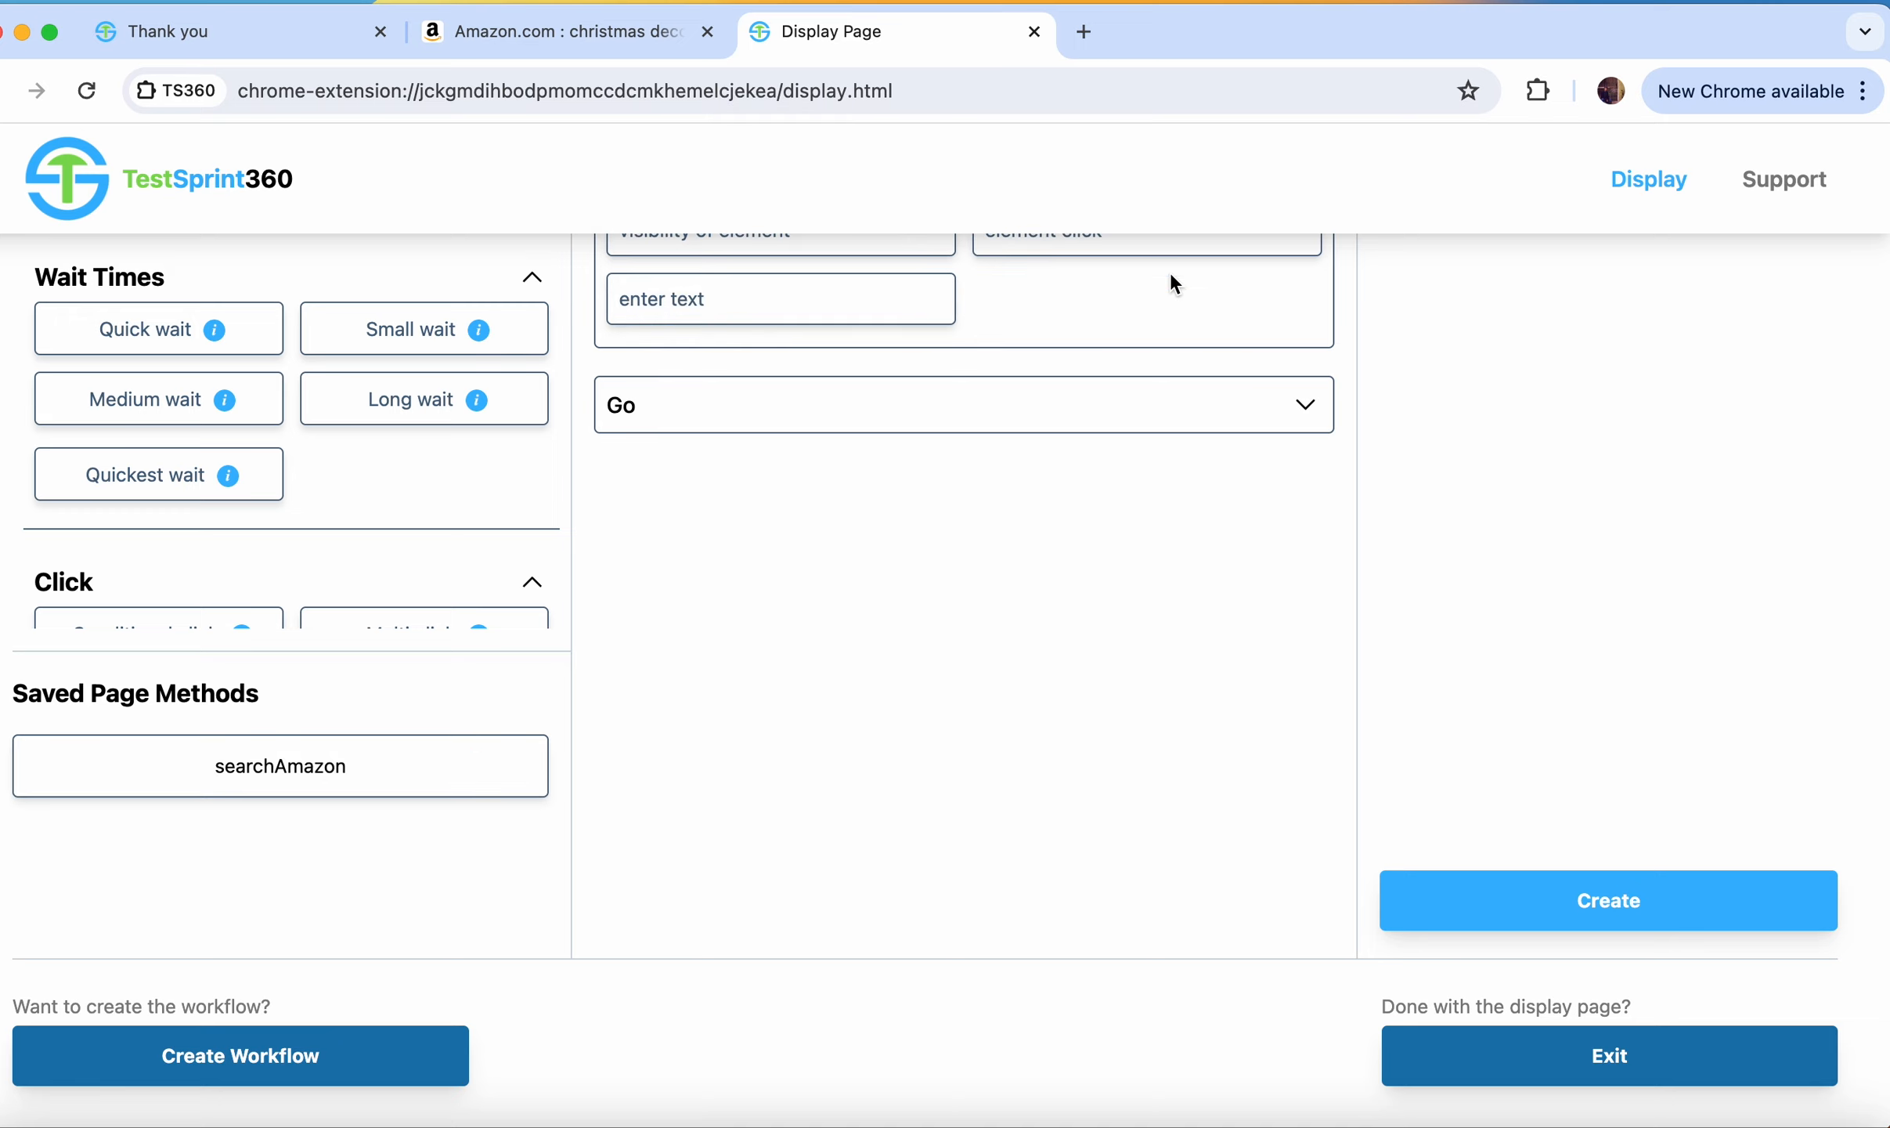
{"action": "left_click", "coordinate": [1614, 1055]}
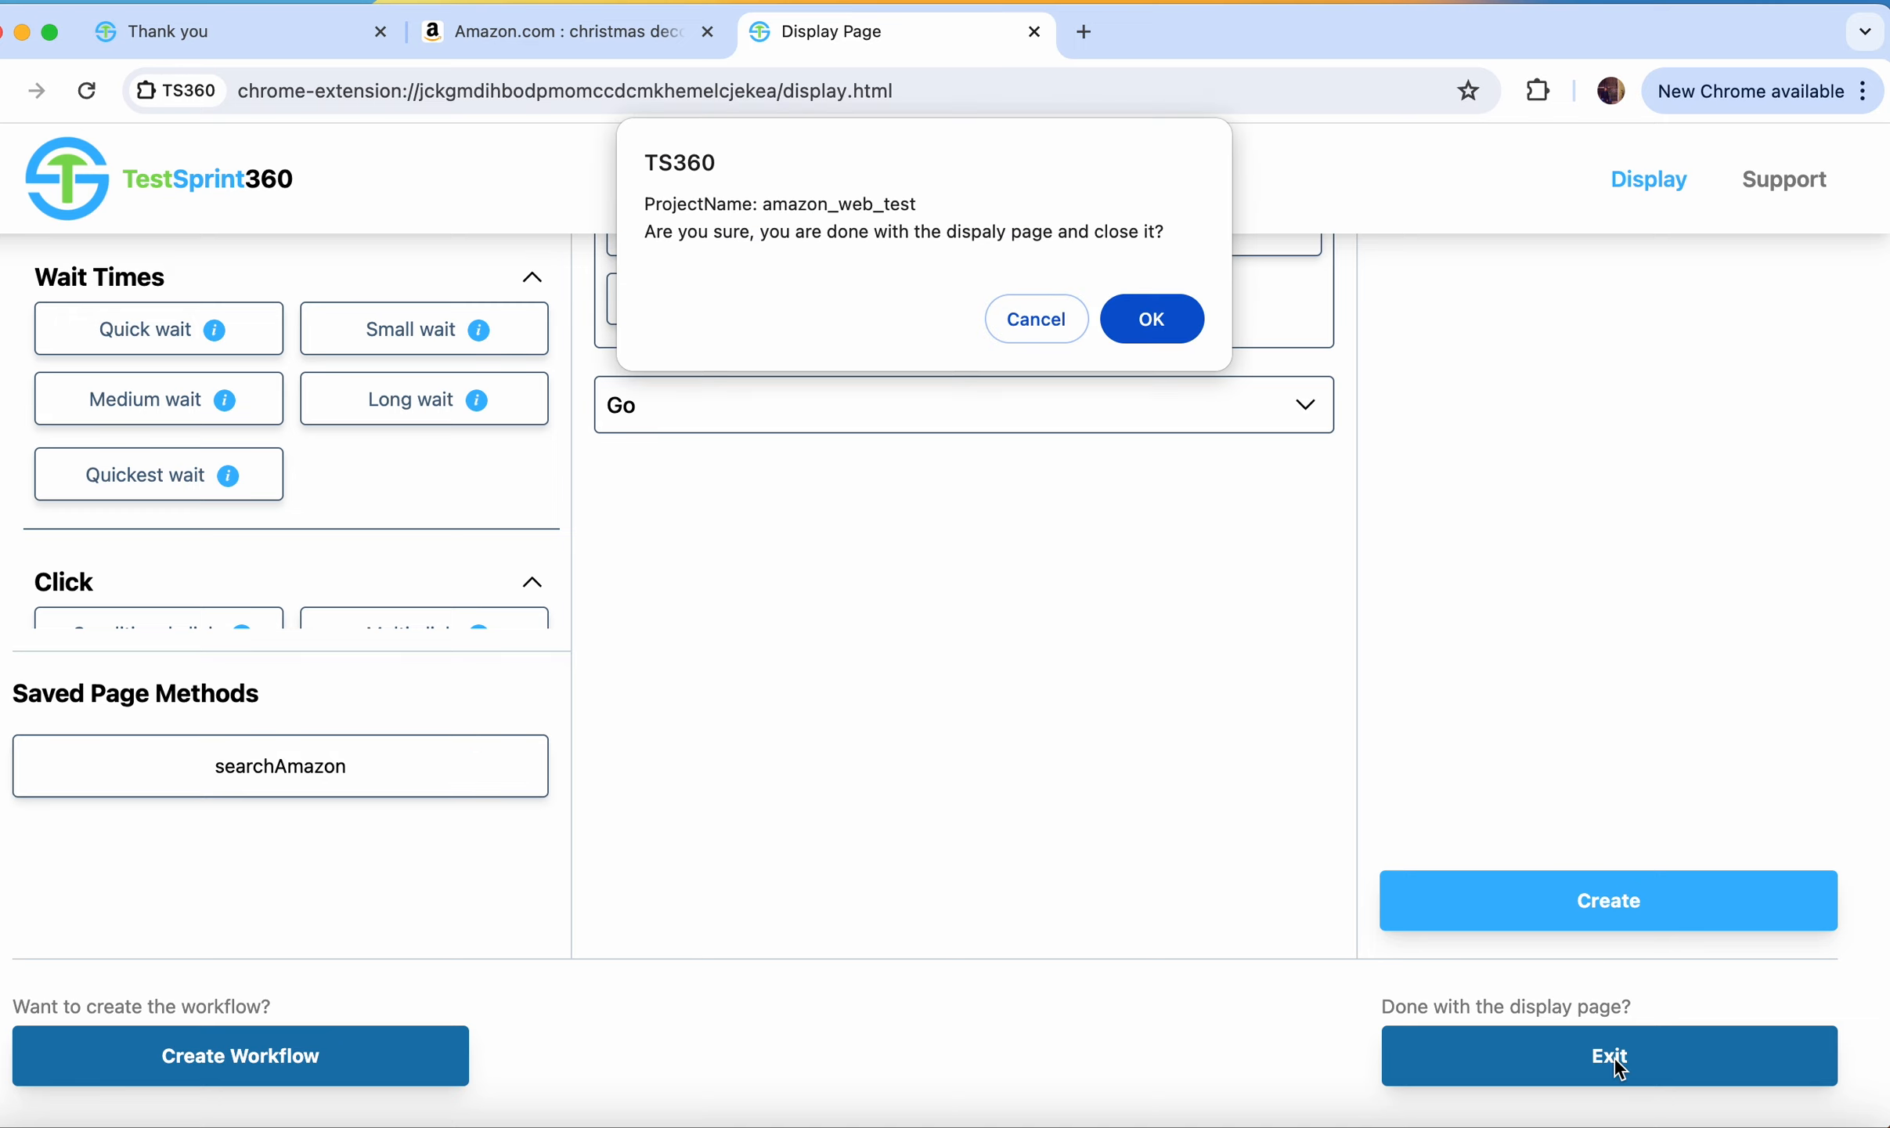
{"action": "left_click", "coordinate": [1162, 331]}
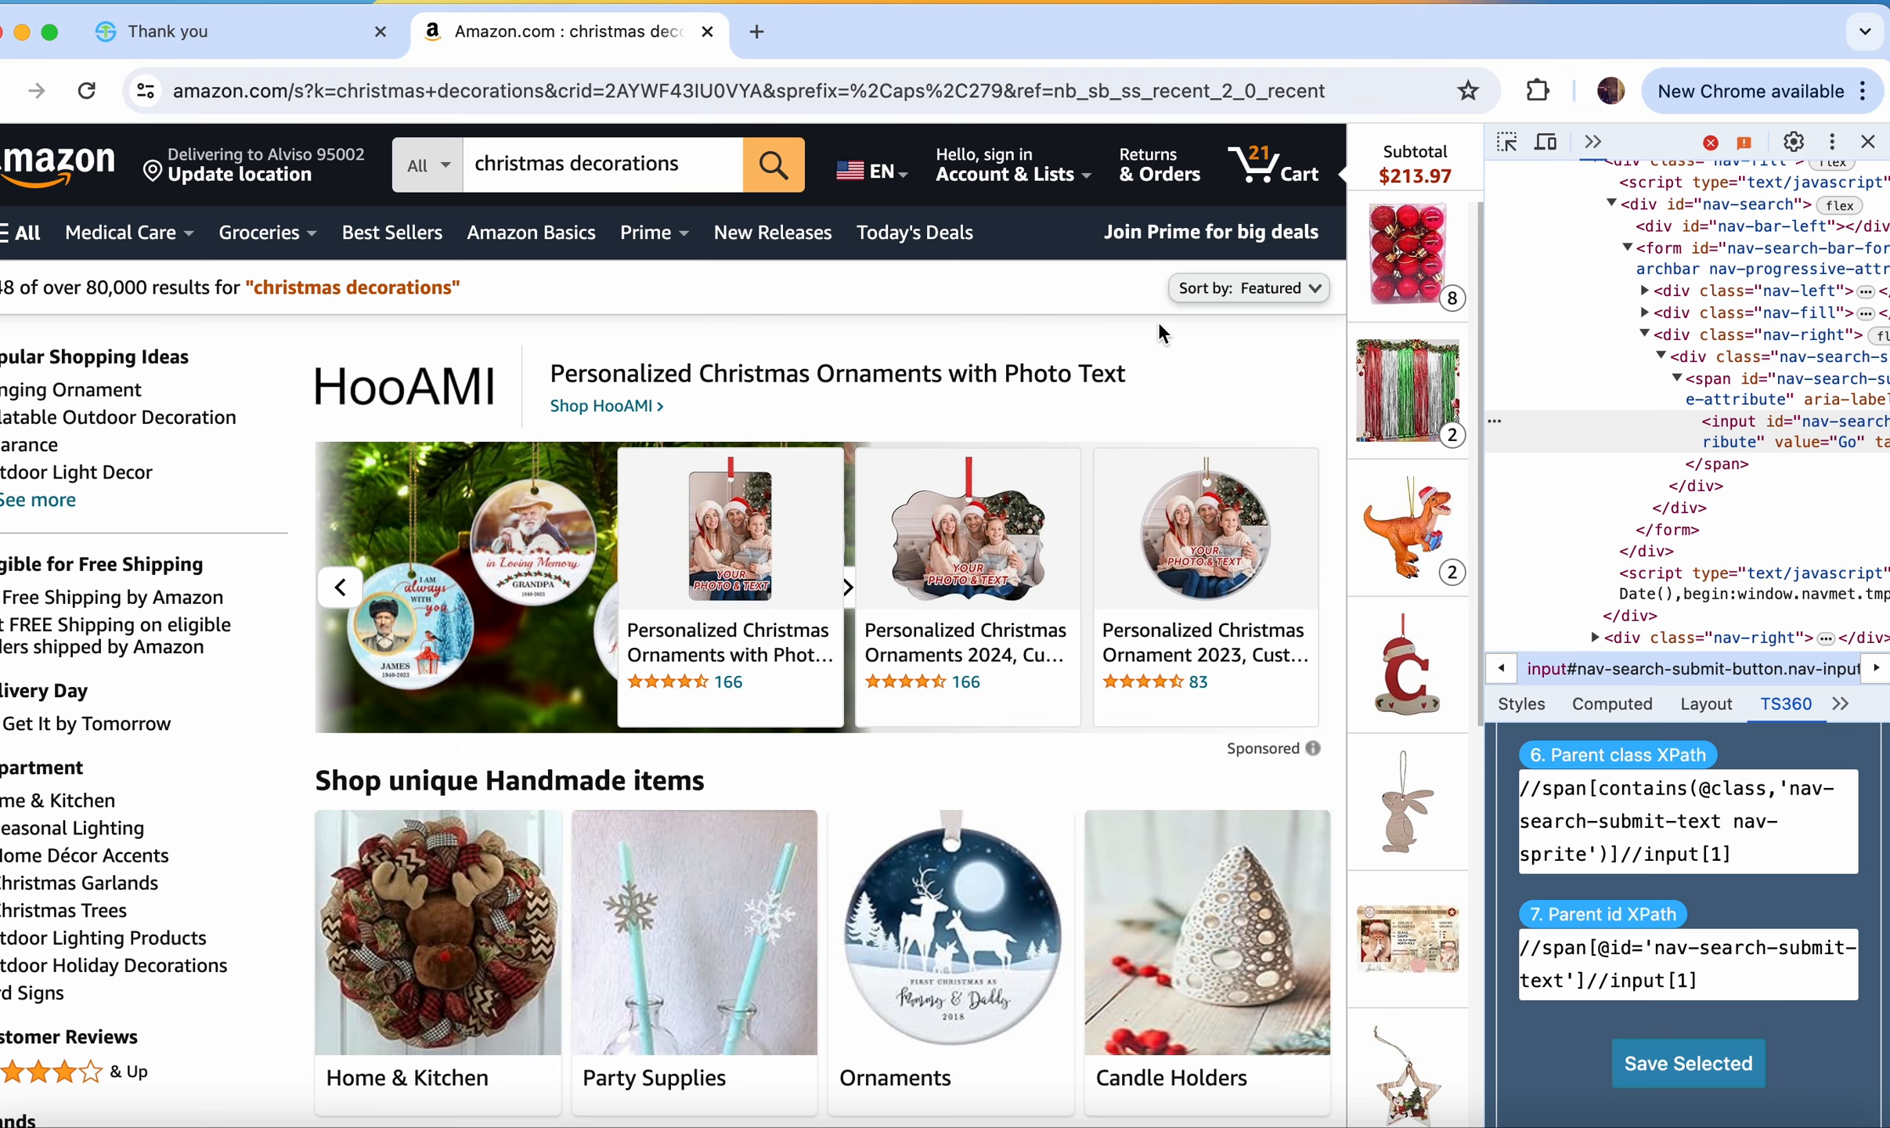
Step: Inspect the Home & Kitchen department link on the search results page and save its selected XPaths
{"action": "left_click", "coordinate": [1507, 141]}
{"action": "left_click", "coordinate": [88, 801]}
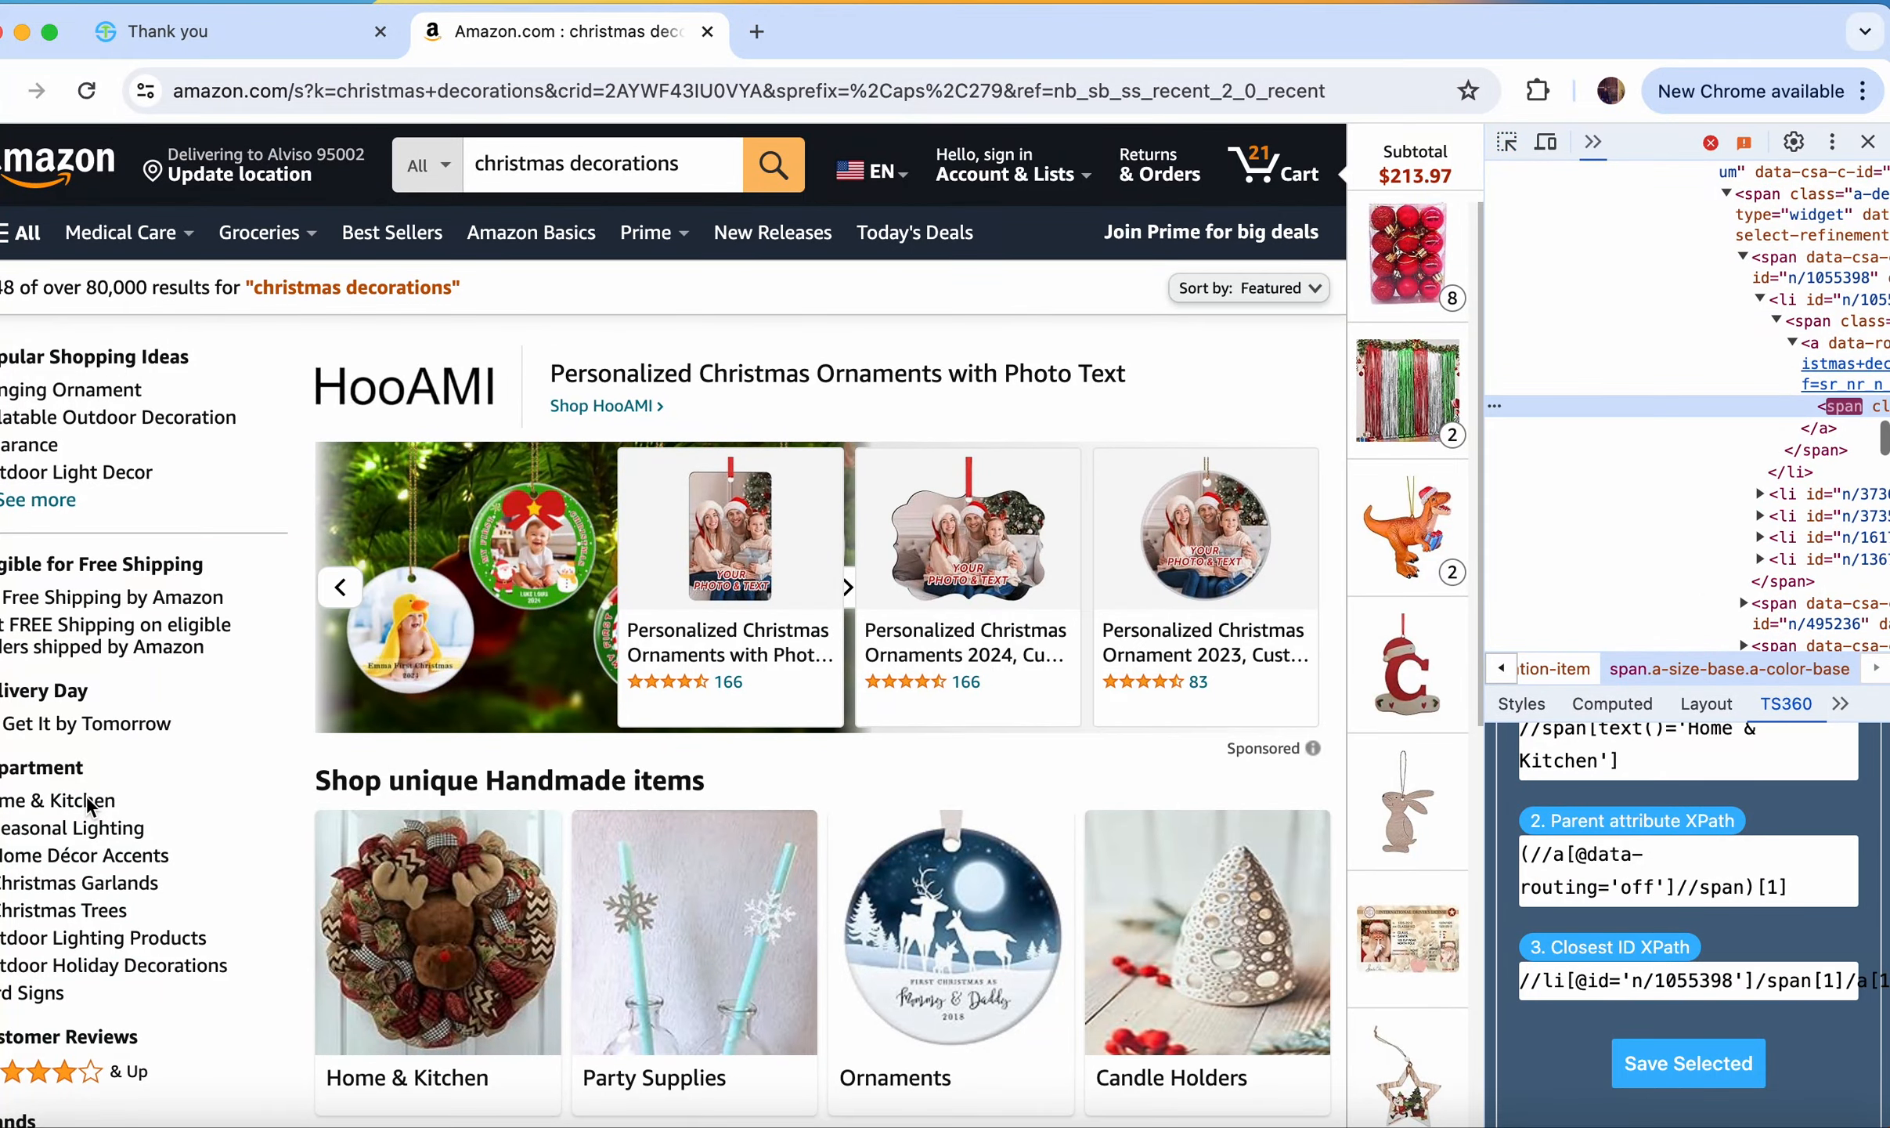
{"action": "left_click", "coordinate": [1705, 1085]}
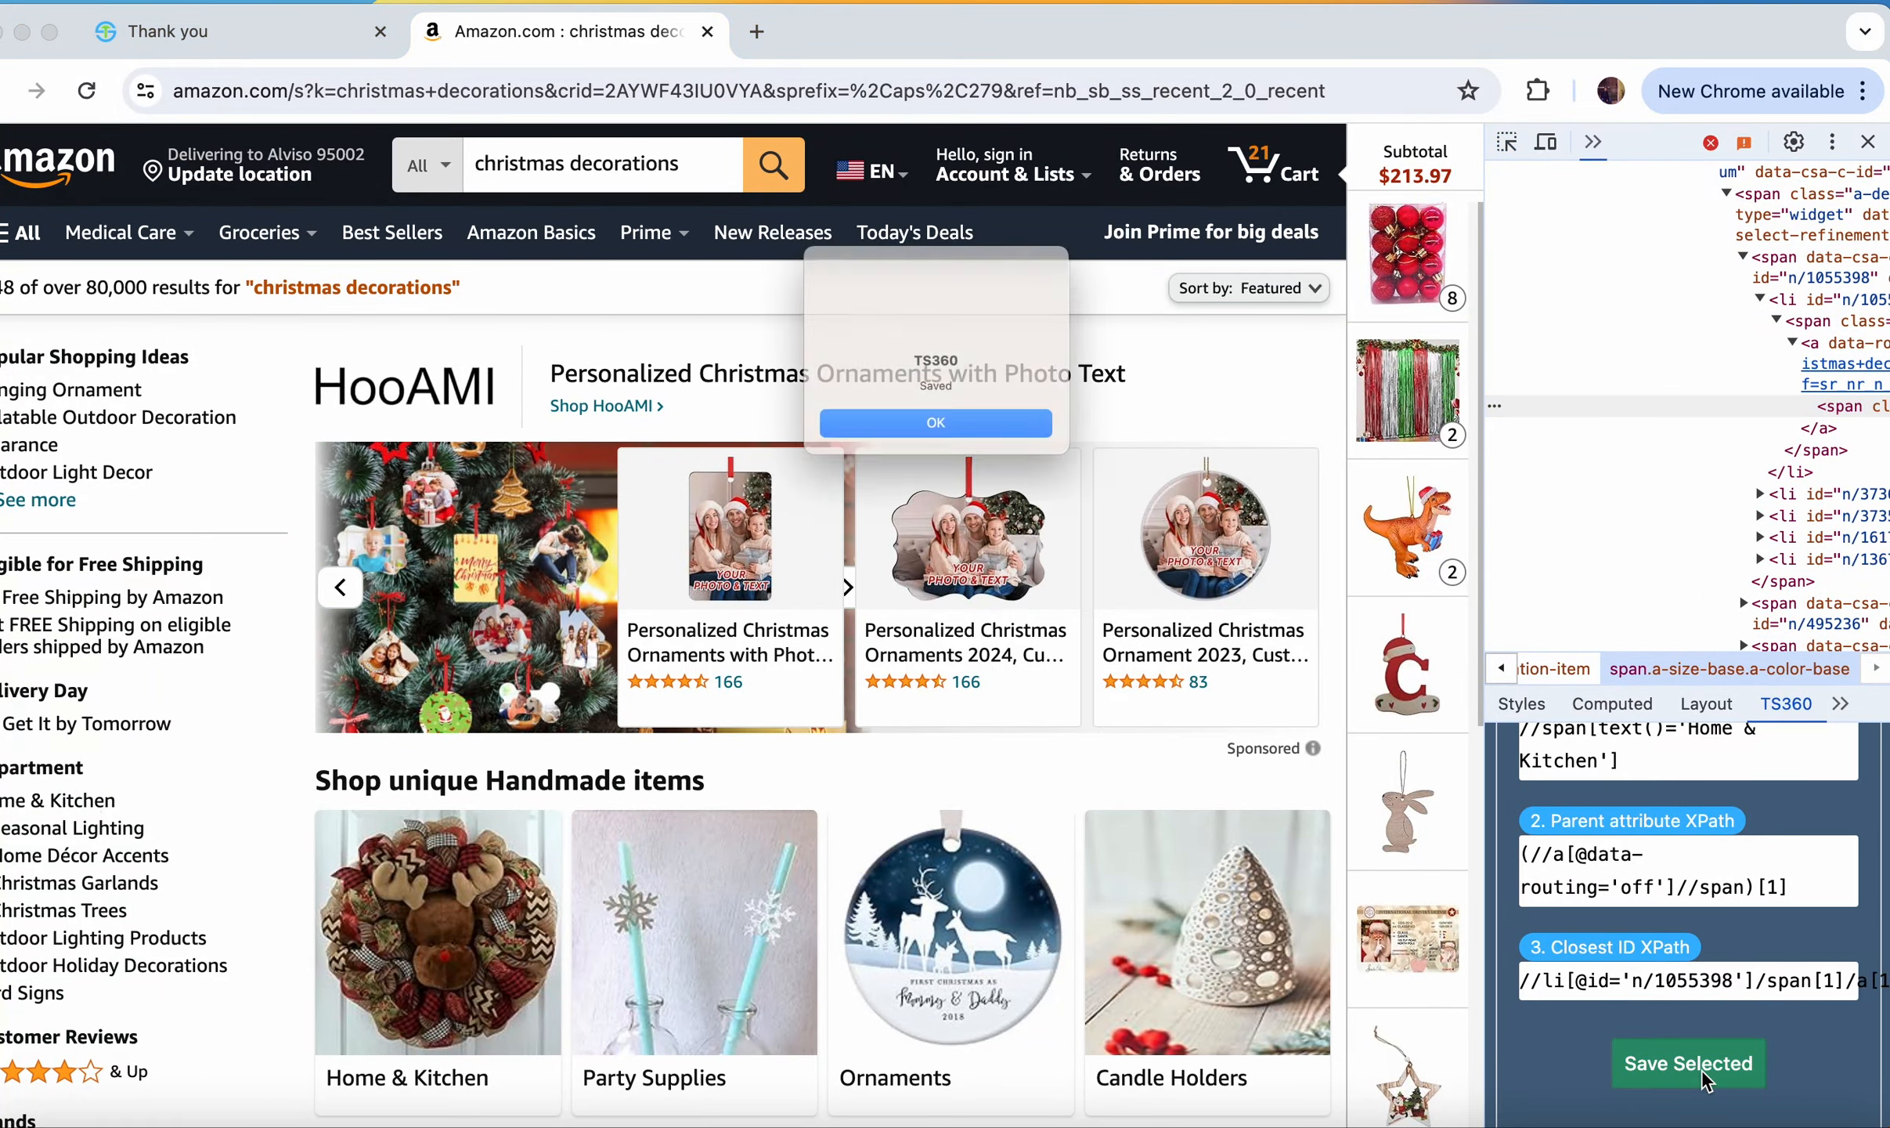
{"action": "left_click", "coordinate": [1013, 451]}
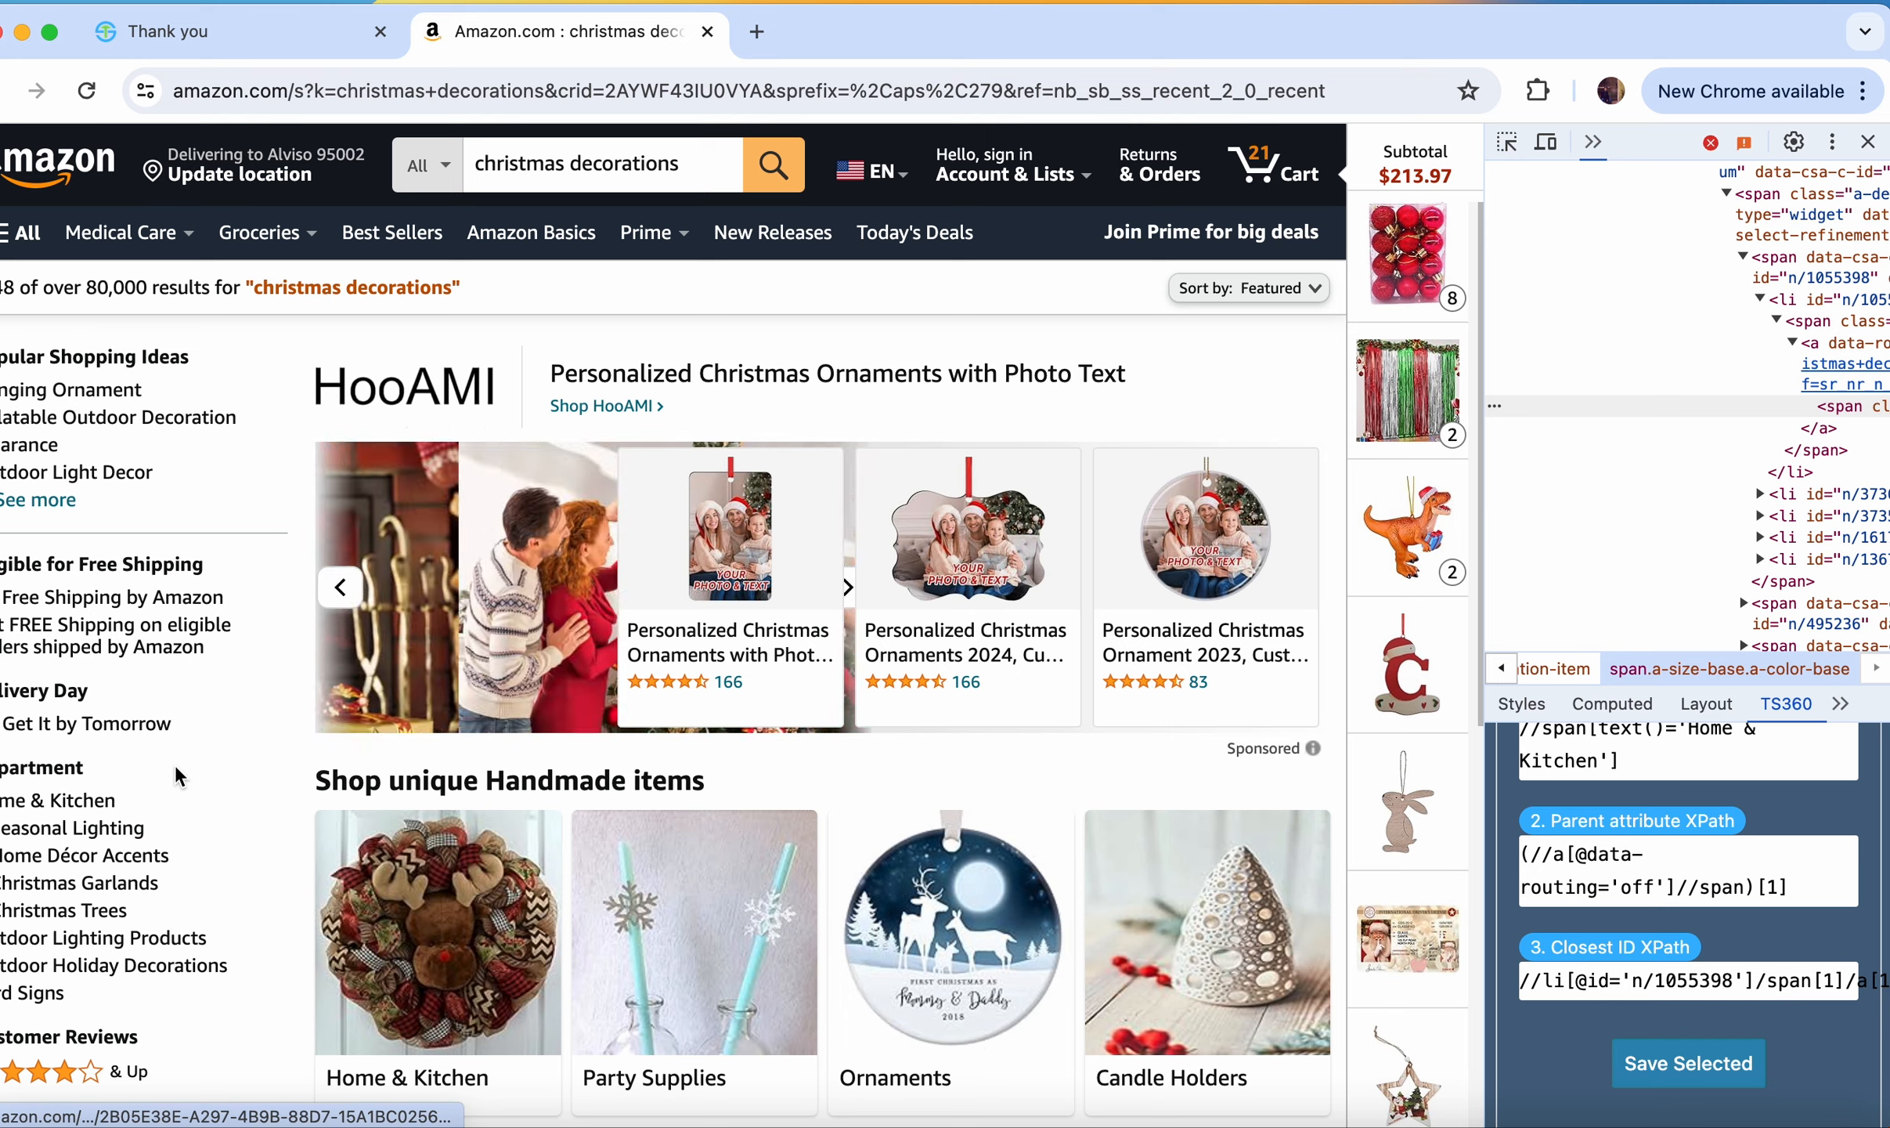
Step: Open the Home & Kitchen department, accept going to the display page, and set the page title to AmazonSearchResultScreen
{"action": "left_click", "coordinate": [82, 799]}
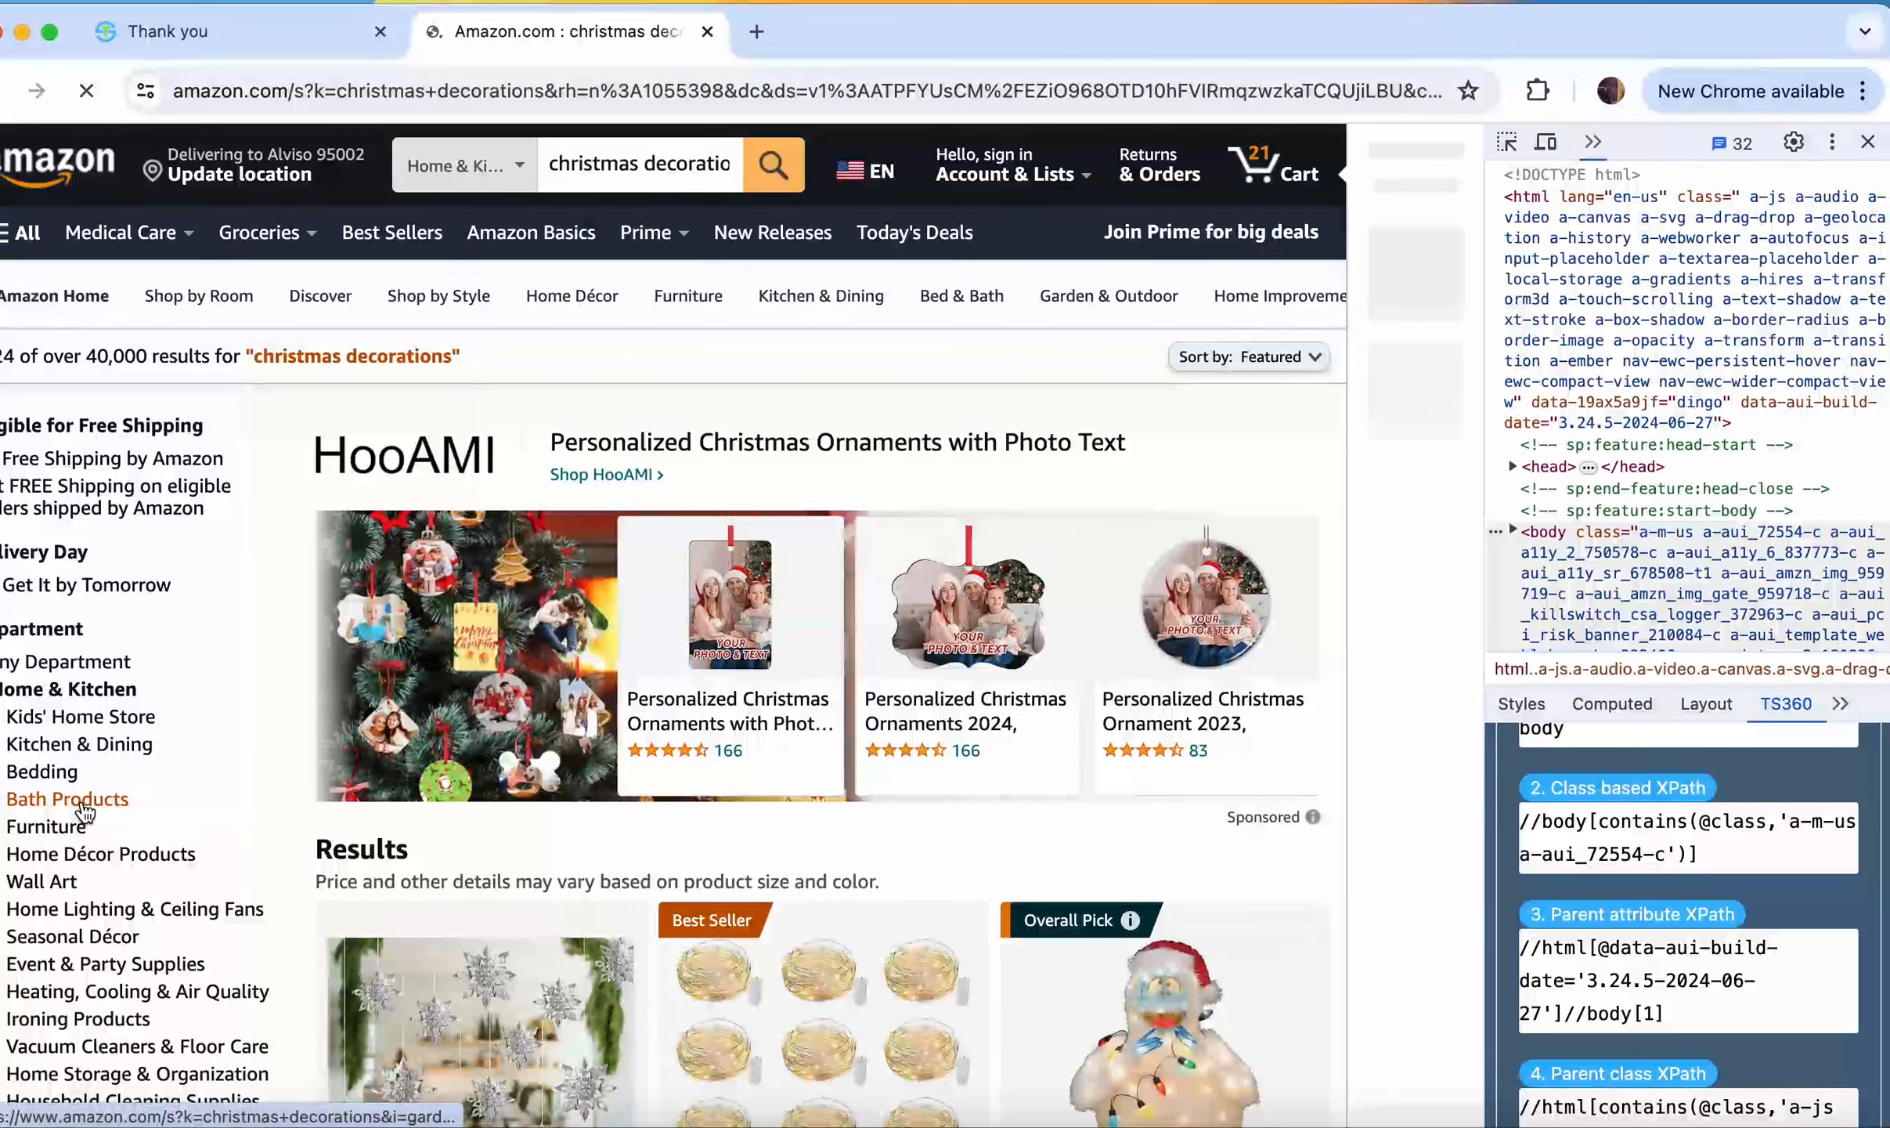
{"action": "left_click", "coordinate": [1138, 264]}
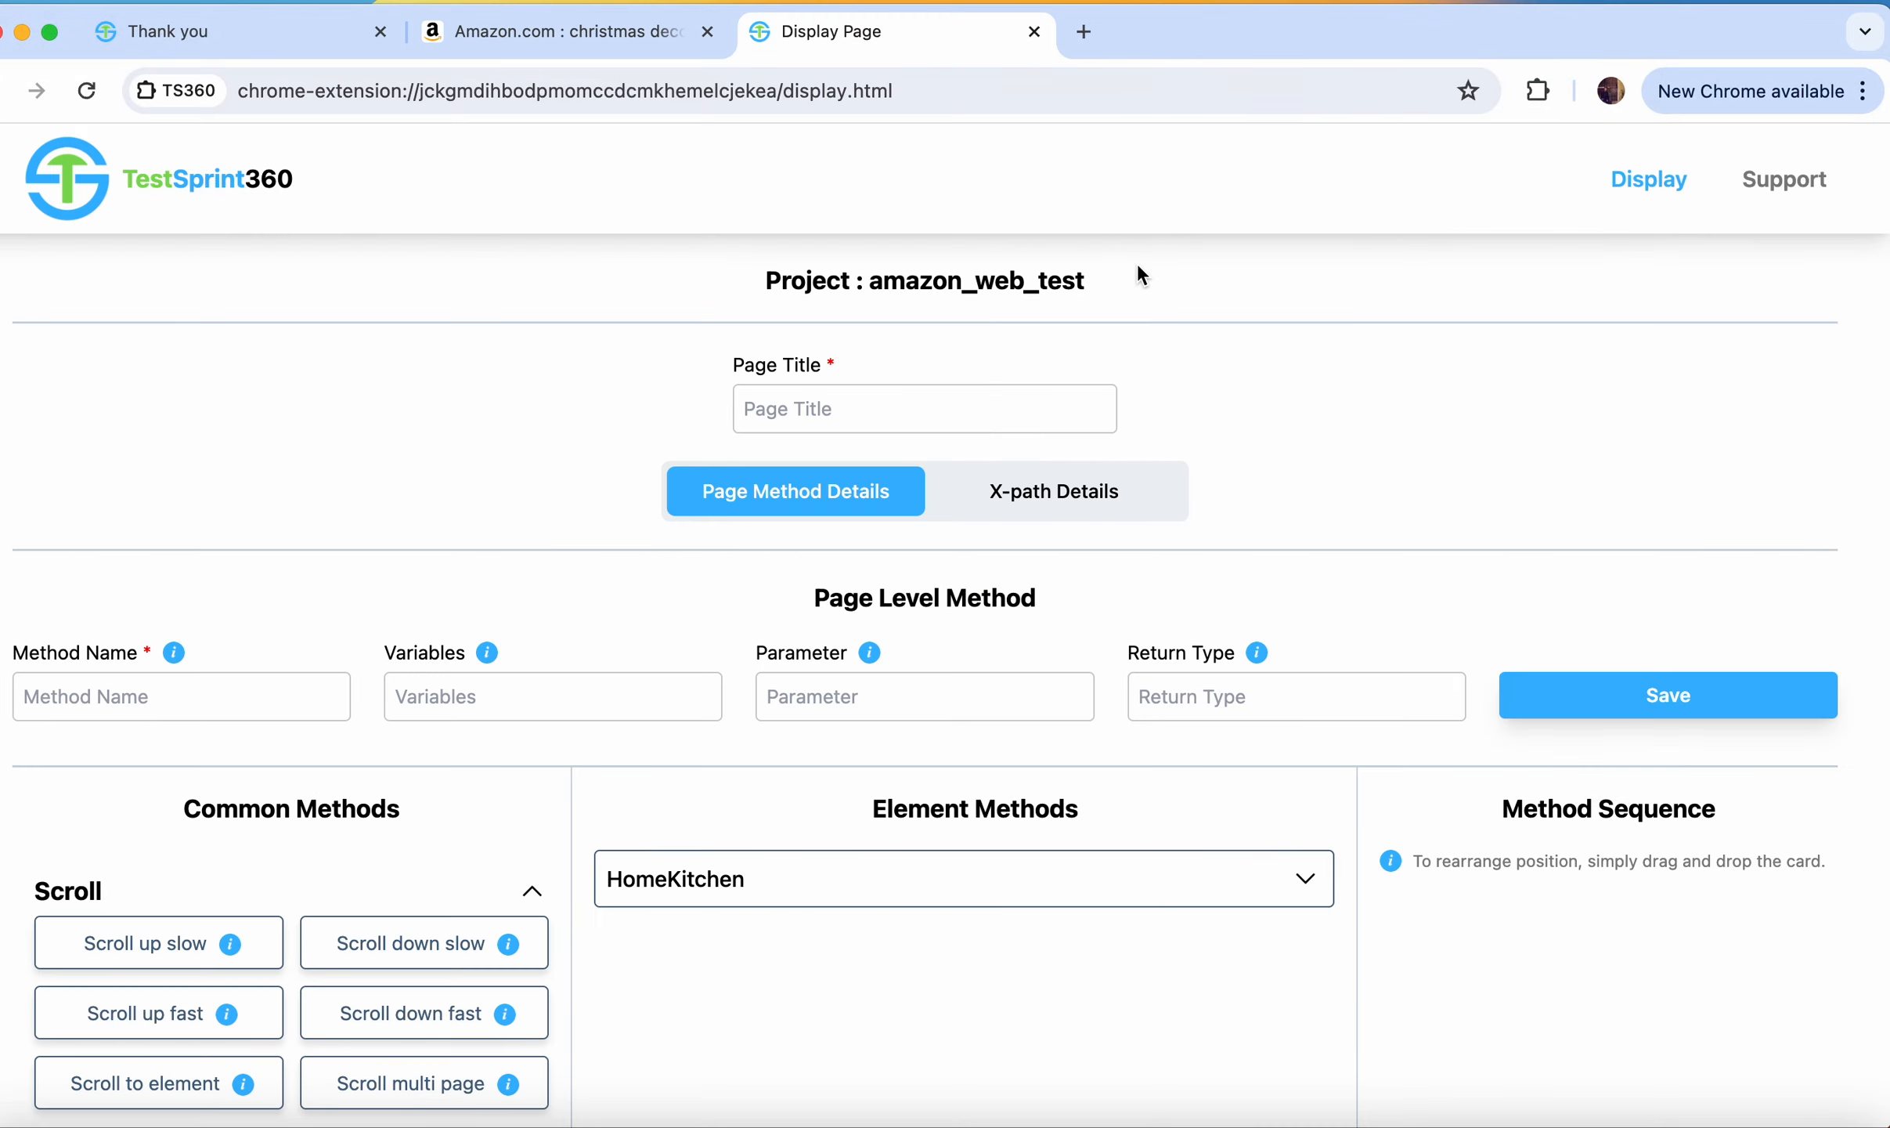
{"action": "left_click", "coordinate": [963, 395]}
{"action": "left_click", "coordinate": [963, 460]}
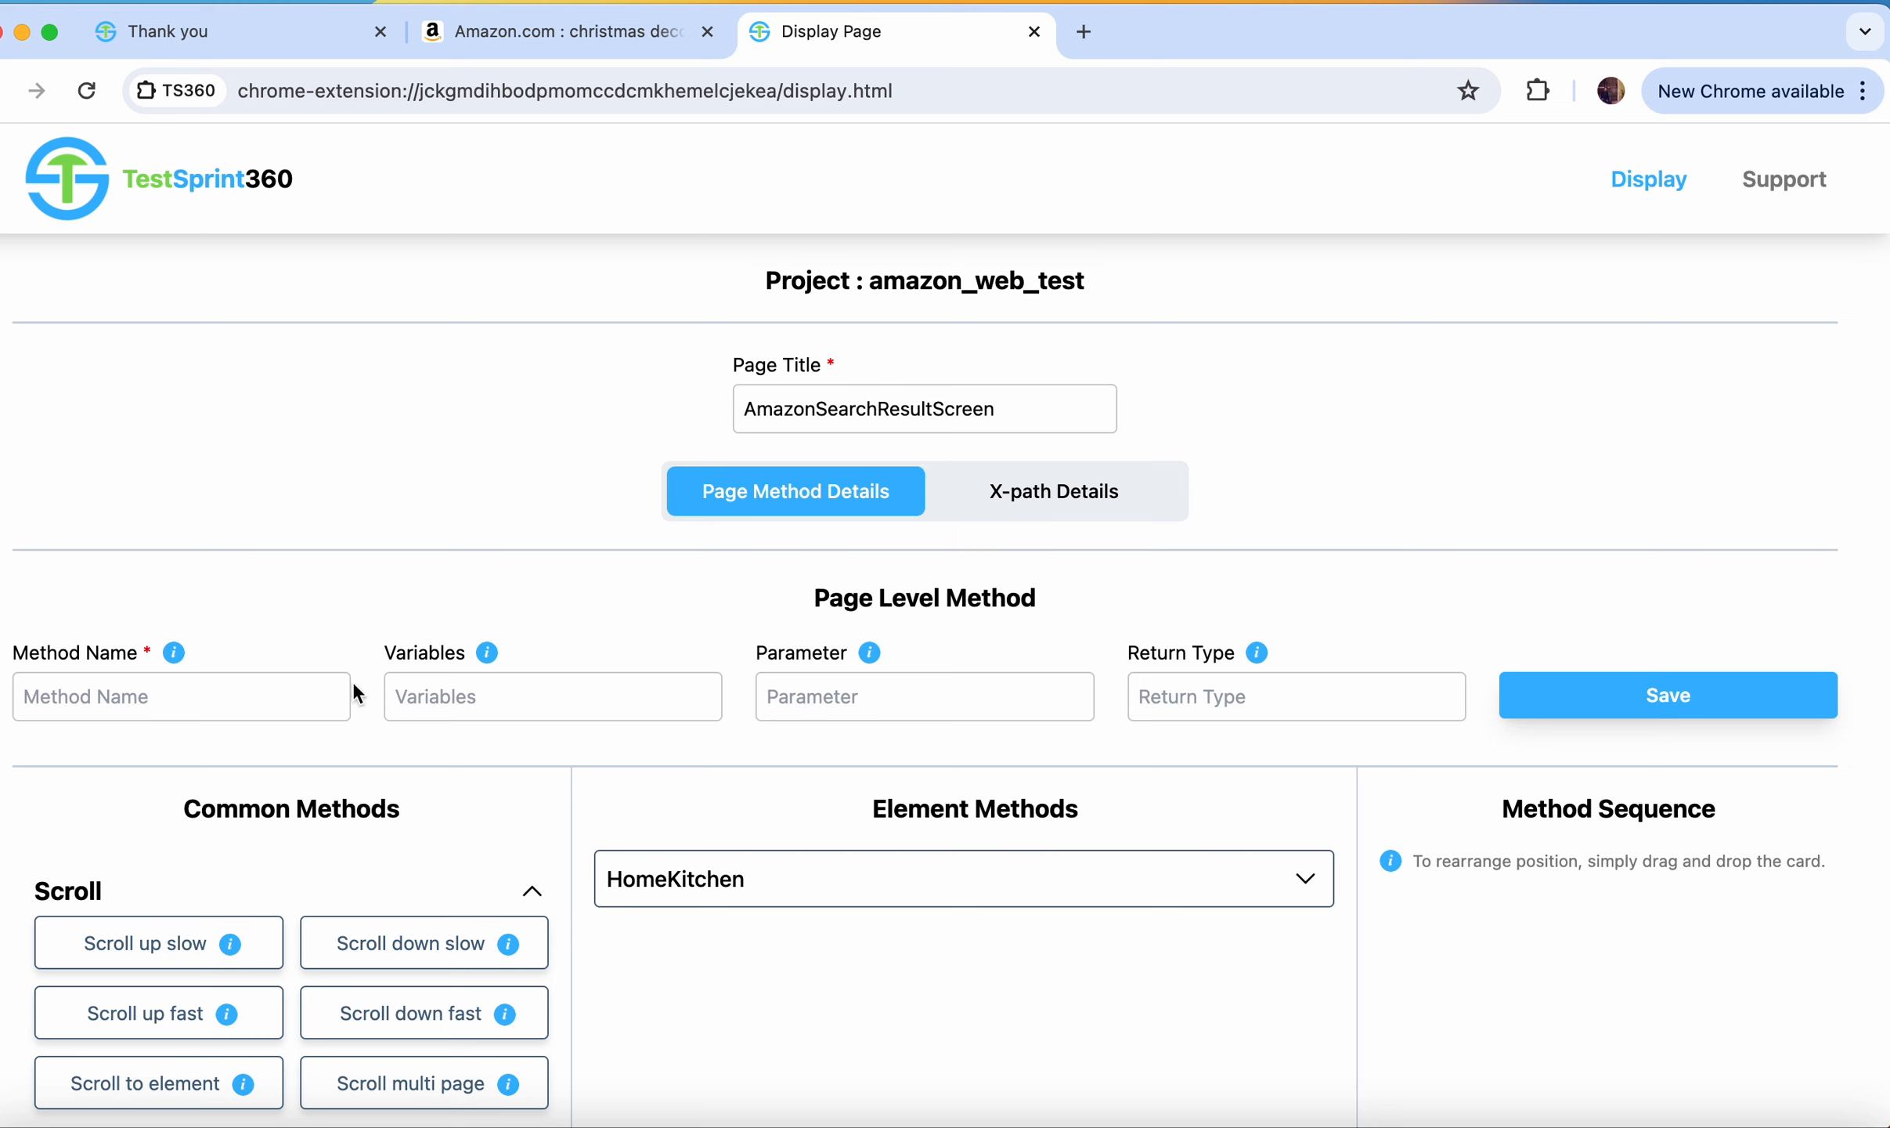
Step: Save a page level method named searchHomeKitchen with return type AmazonHomeKitchenScreen
{"action": "left_click", "coordinate": [223, 697]}
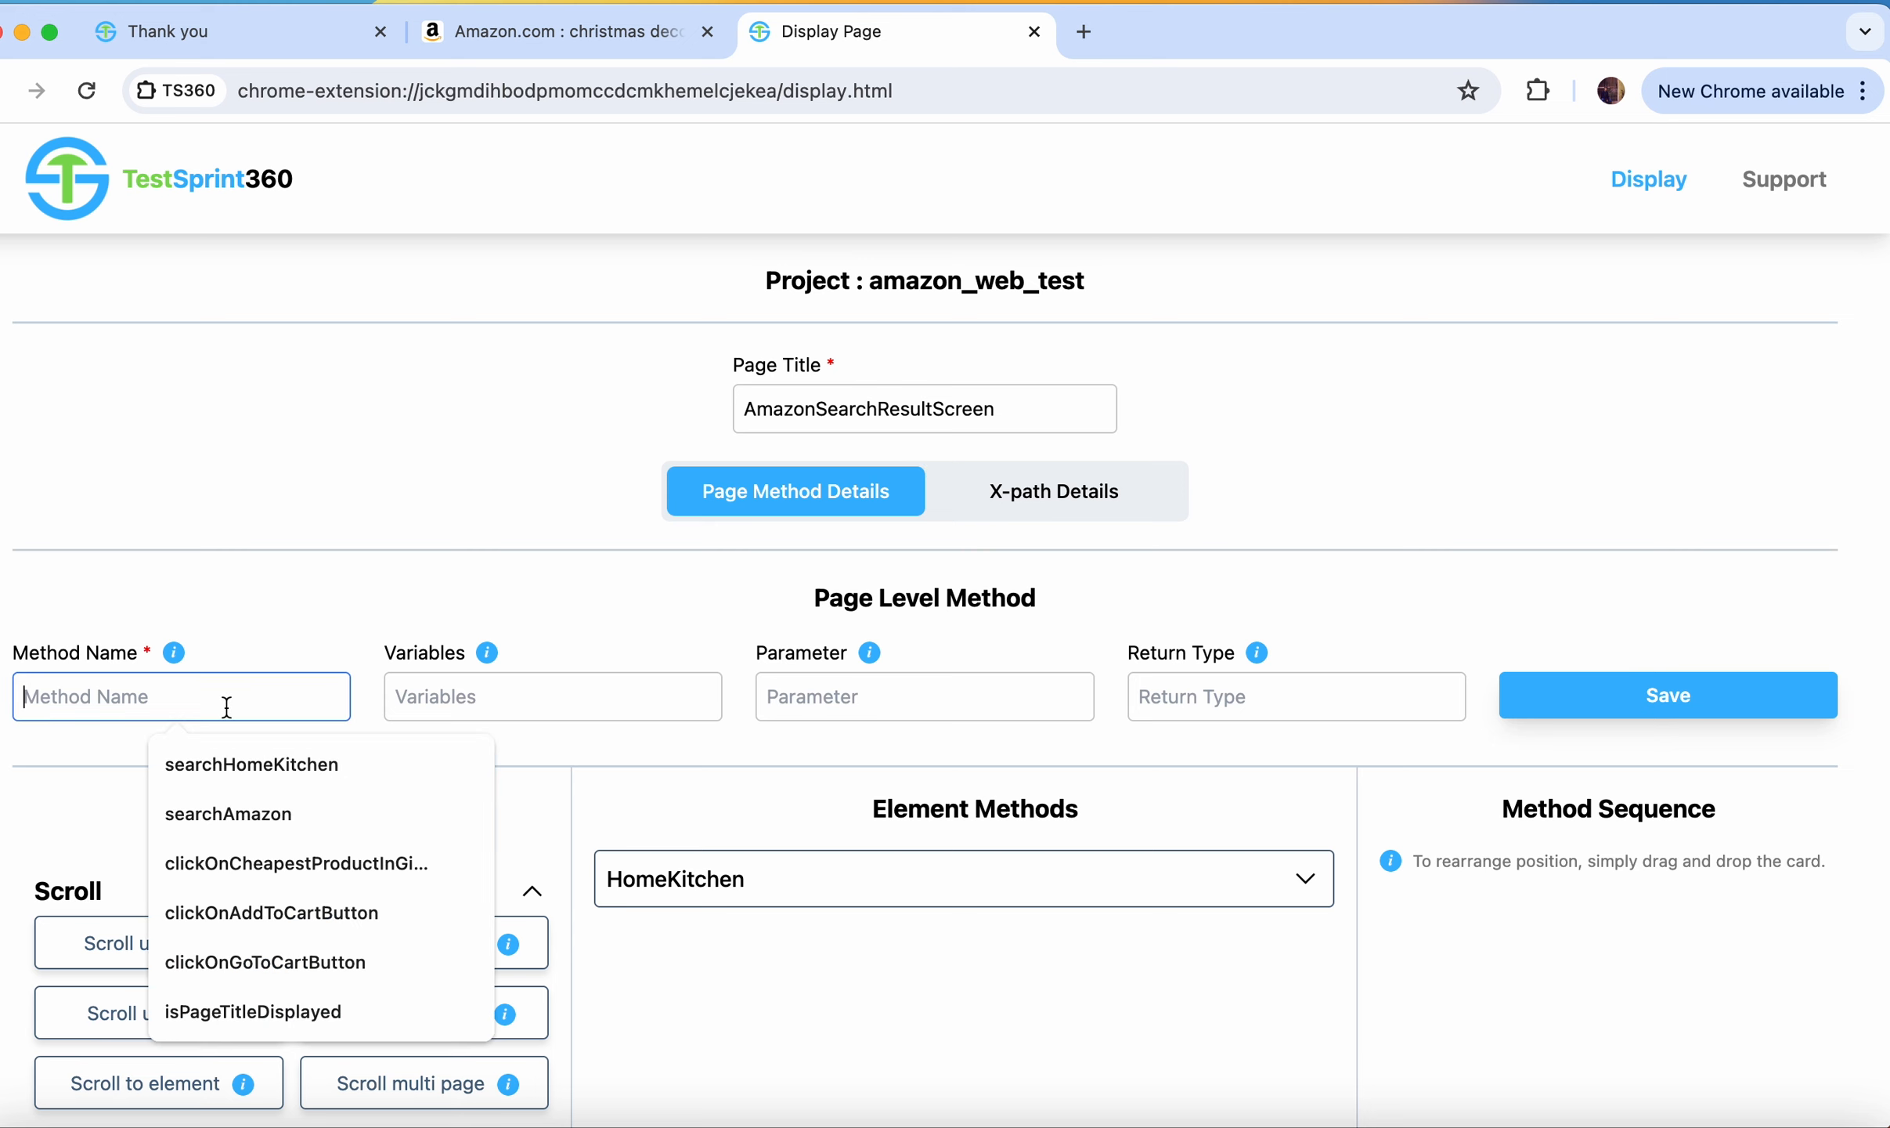
{"action": "left_click", "coordinate": [317, 770]}
{"action": "left_click", "coordinate": [1194, 698]}
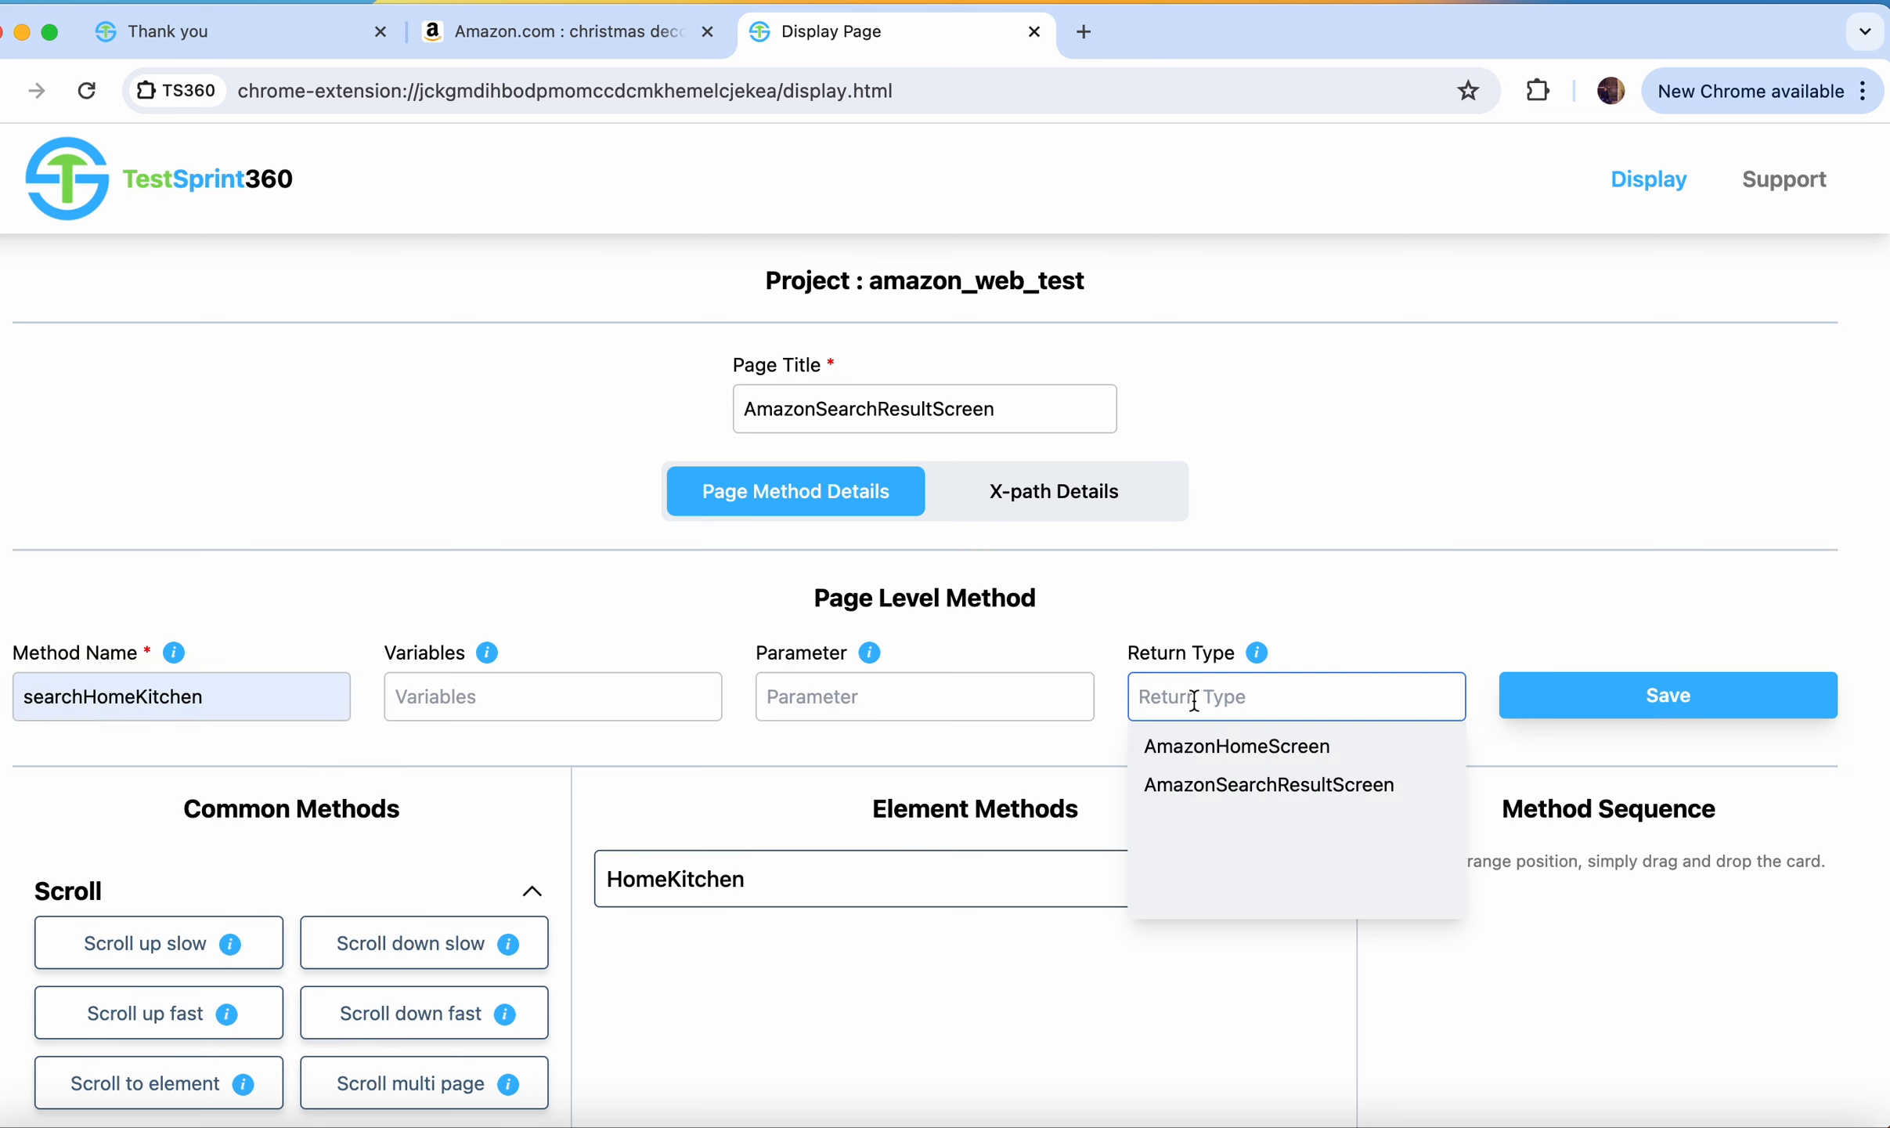
{"action": "type", "text": "AmazonHomeKitchenS"}
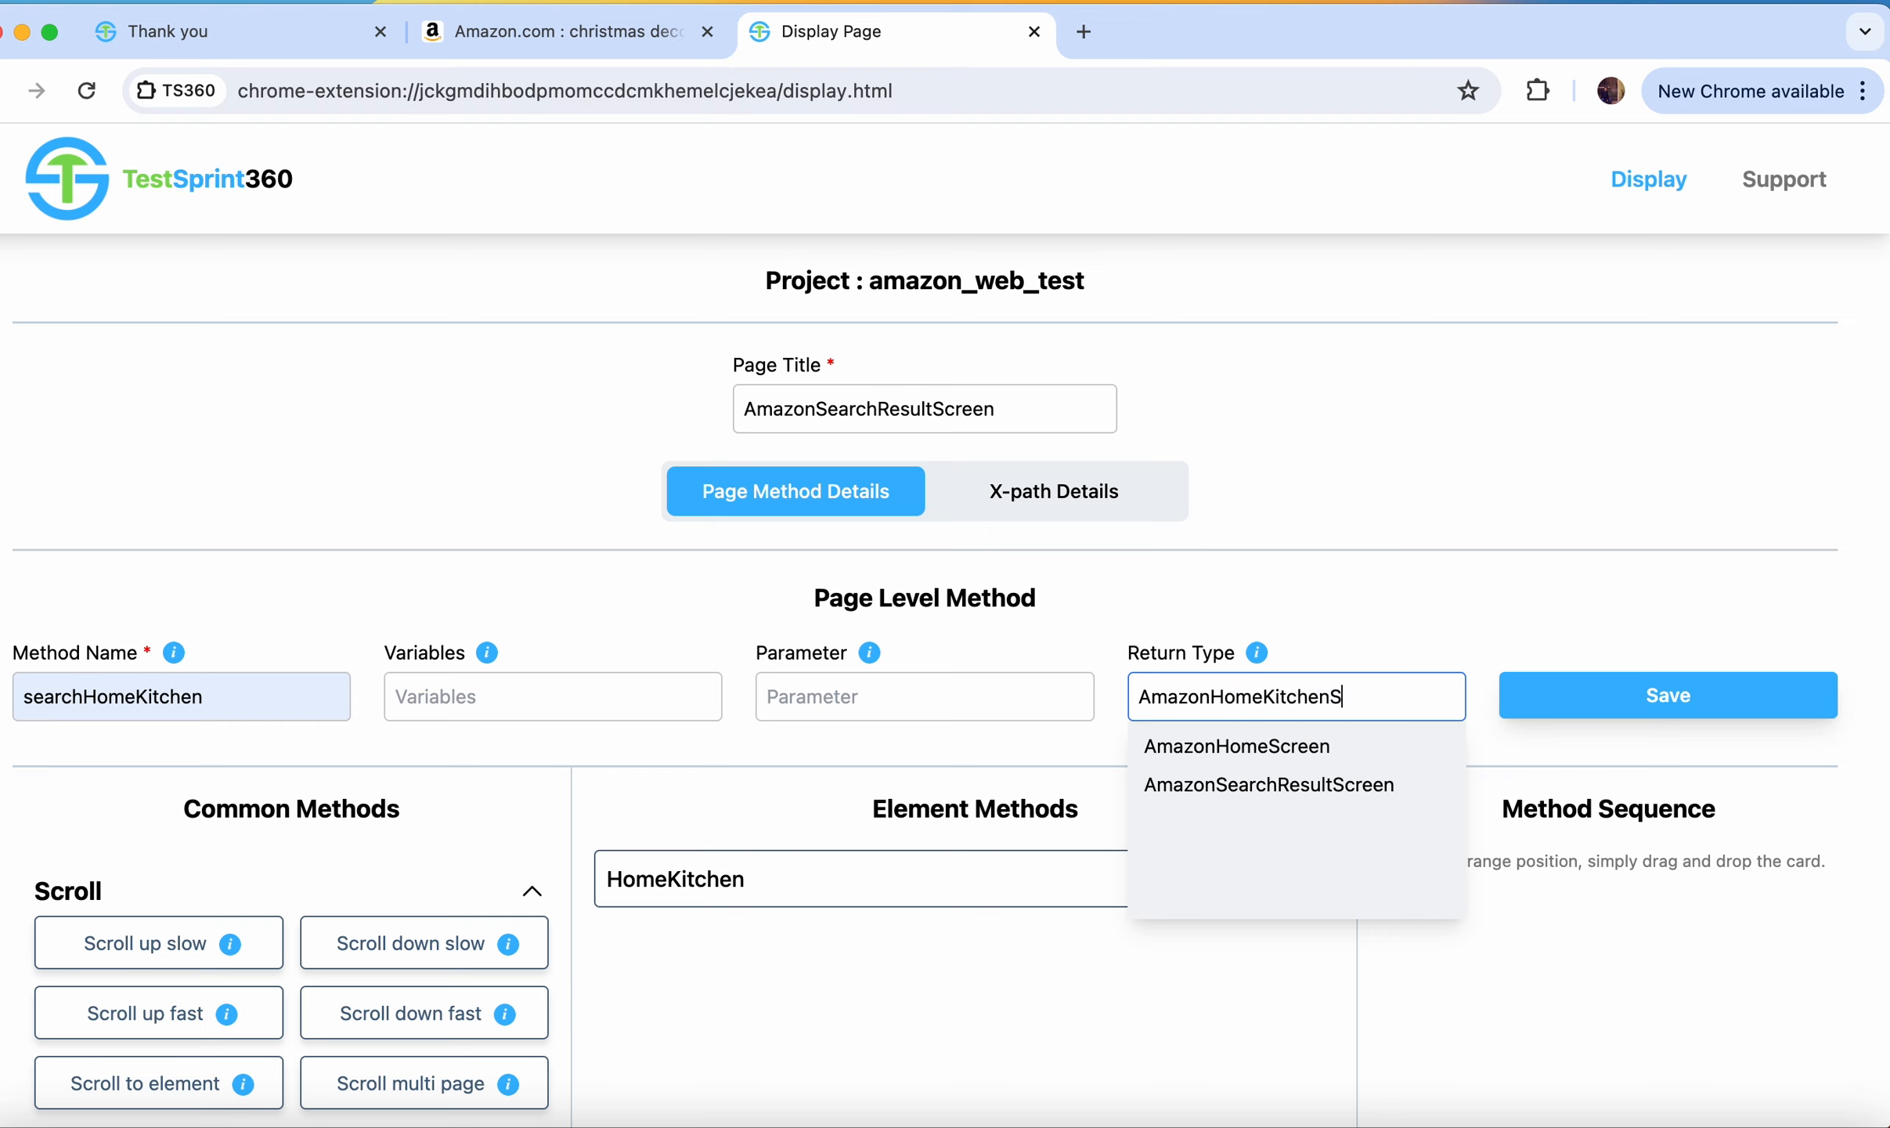
{"action": "type", "text": "creen"}
{"action": "left_click", "coordinate": [1477, 599]}
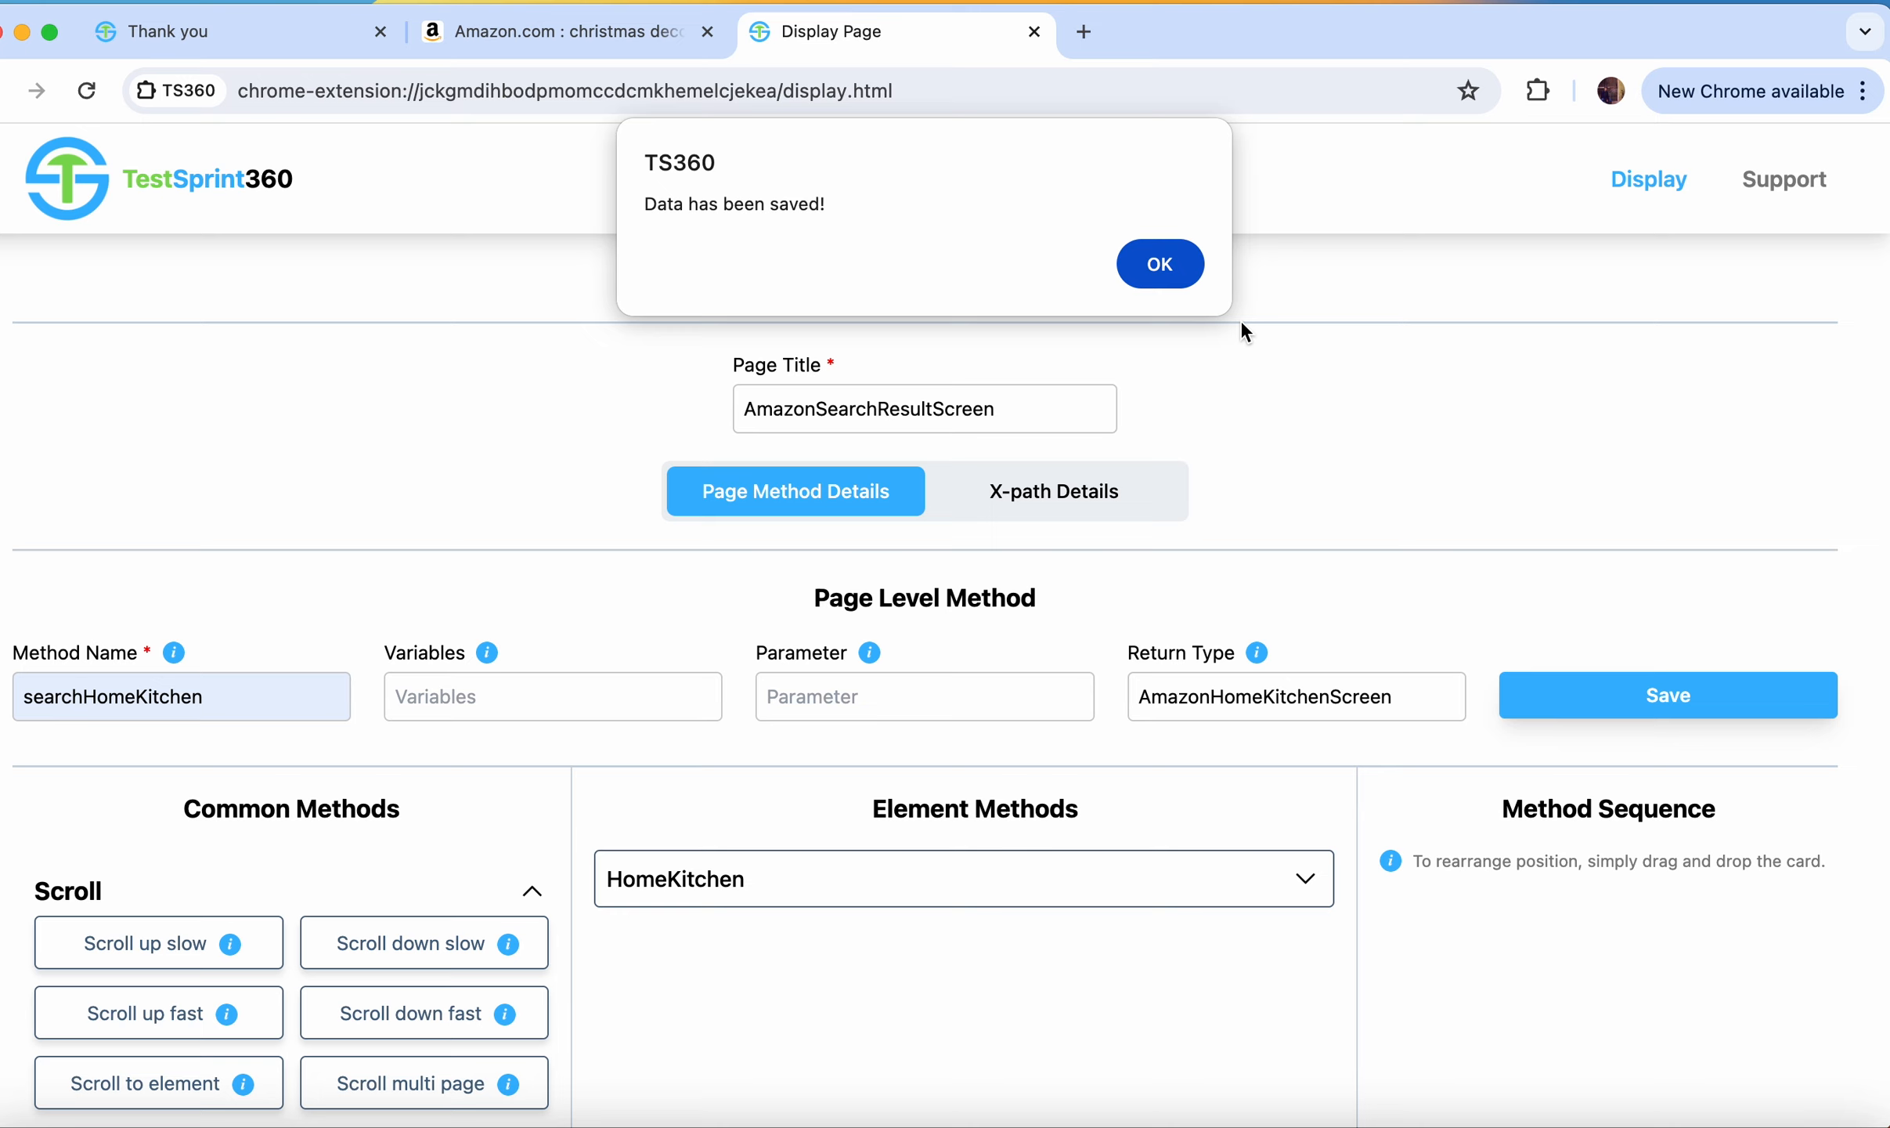
{"action": "left_click", "coordinate": [1173, 268]}
Step: Add click on element for the HomeKitchen element, followed by a Quick wait, to the method sequence
{"action": "left_click", "coordinate": [1003, 861]}
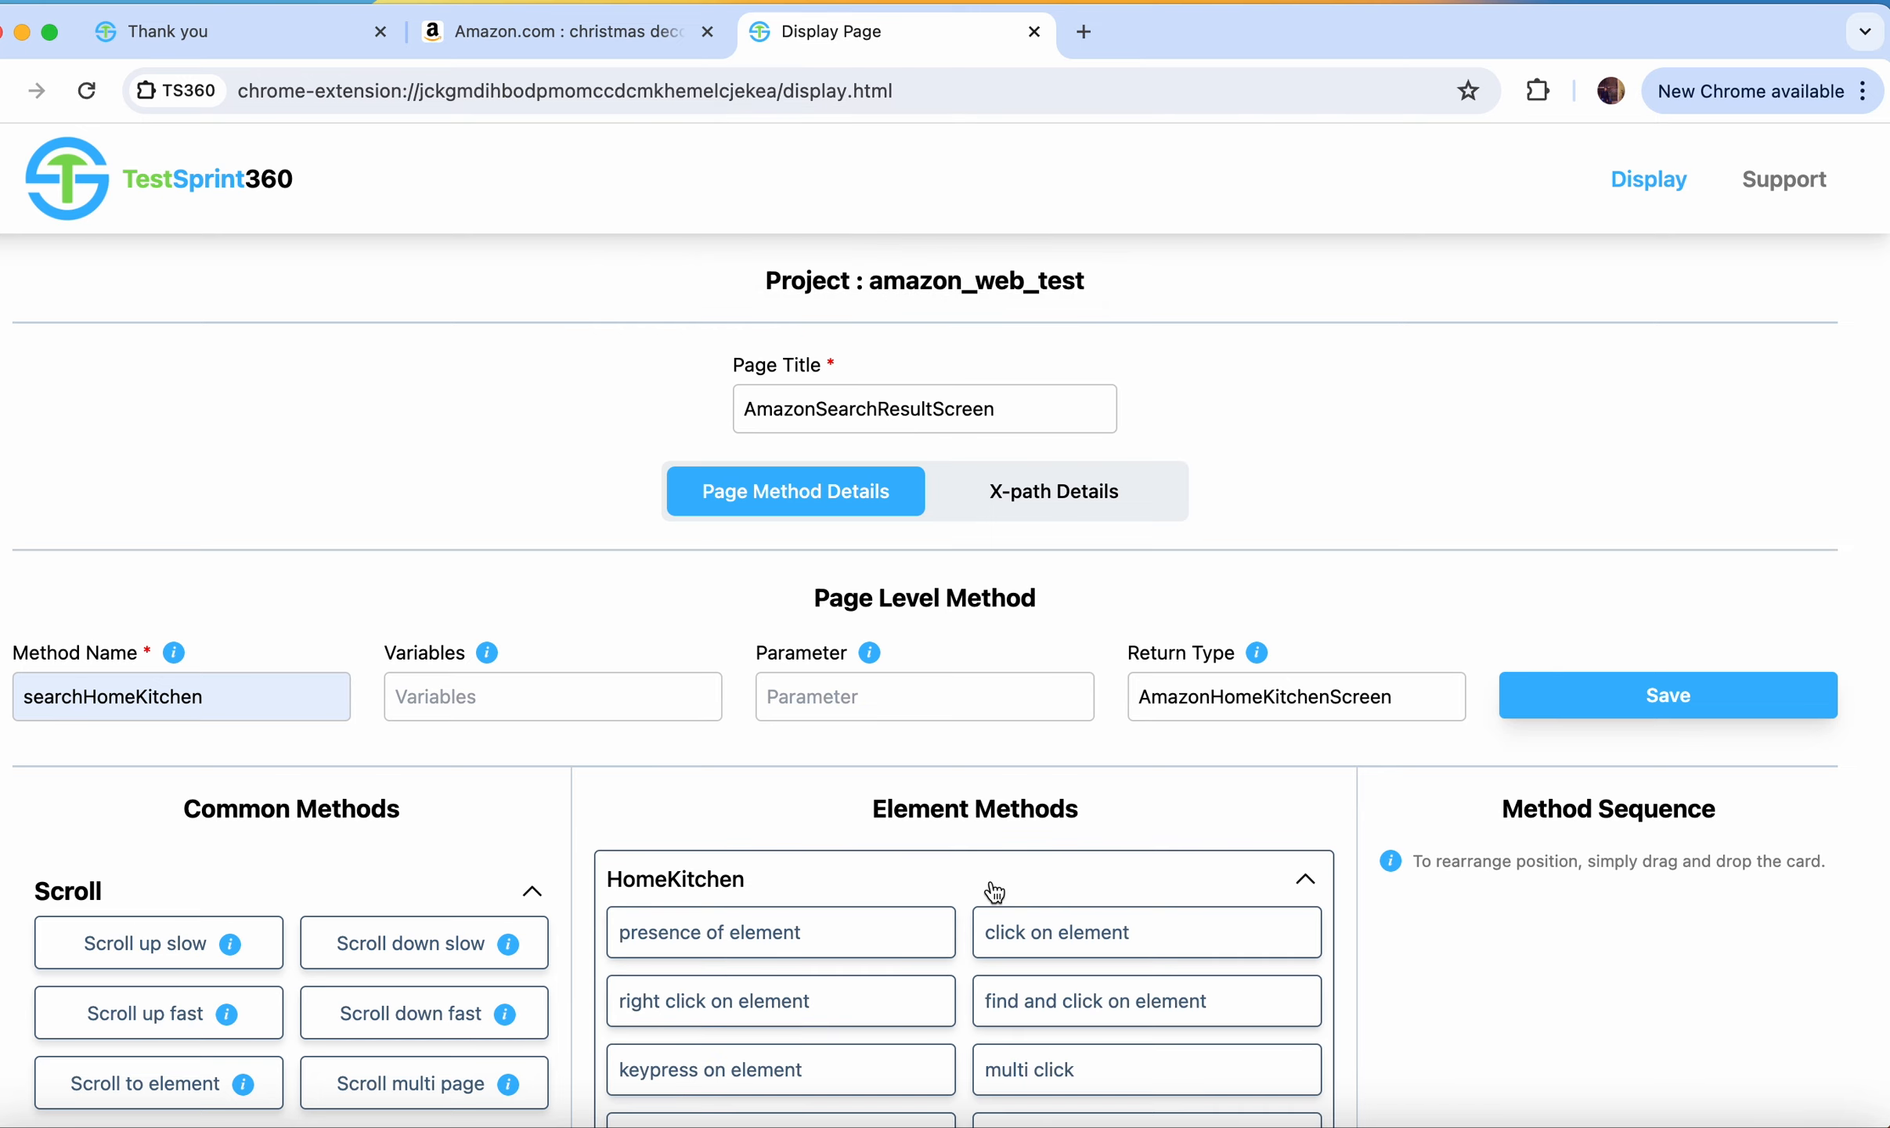
{"action": "left_click", "coordinate": [1081, 932]}
{"action": "left_click", "coordinate": [1307, 883]}
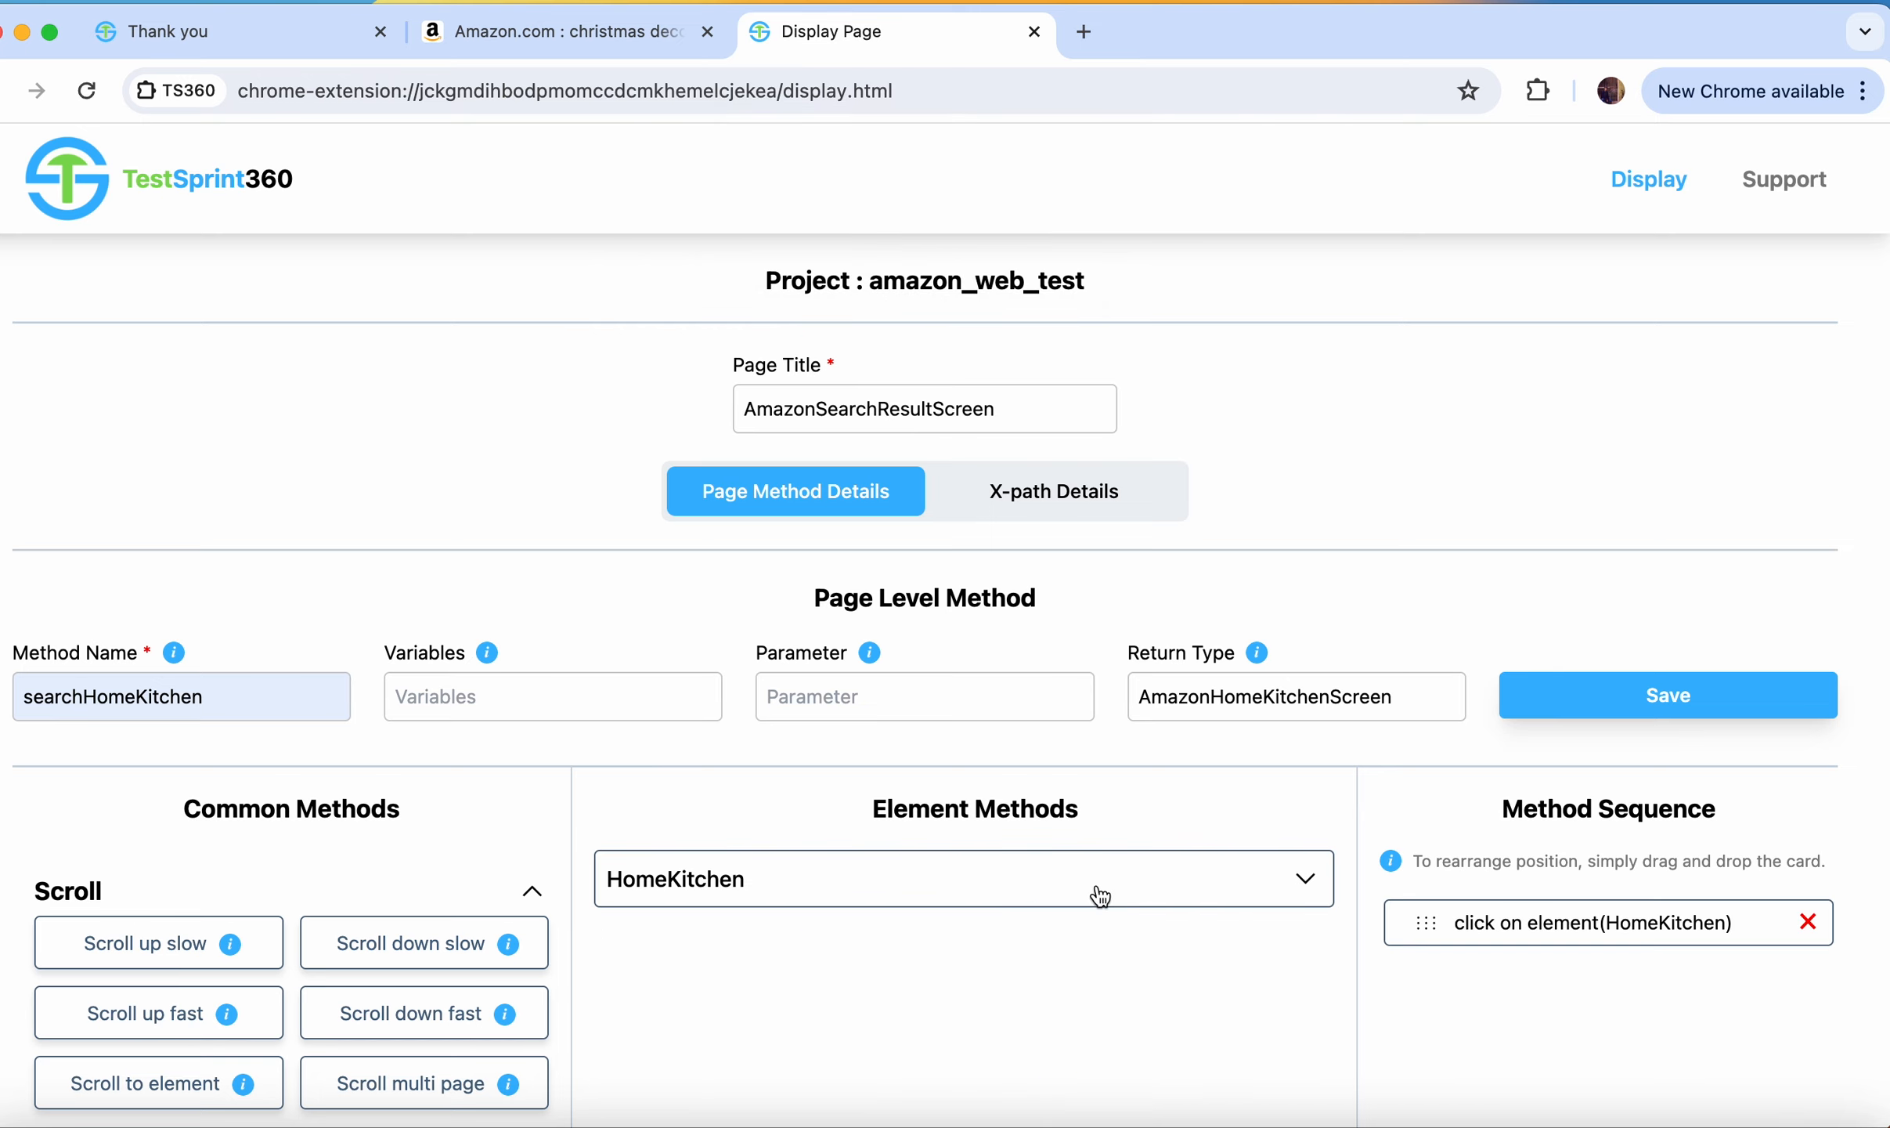
{"action": "scroll", "coordinate": [632, 960], "scroll_direction": "down", "scroll_amount": 5}
{"action": "left_click", "coordinate": [180, 887]}
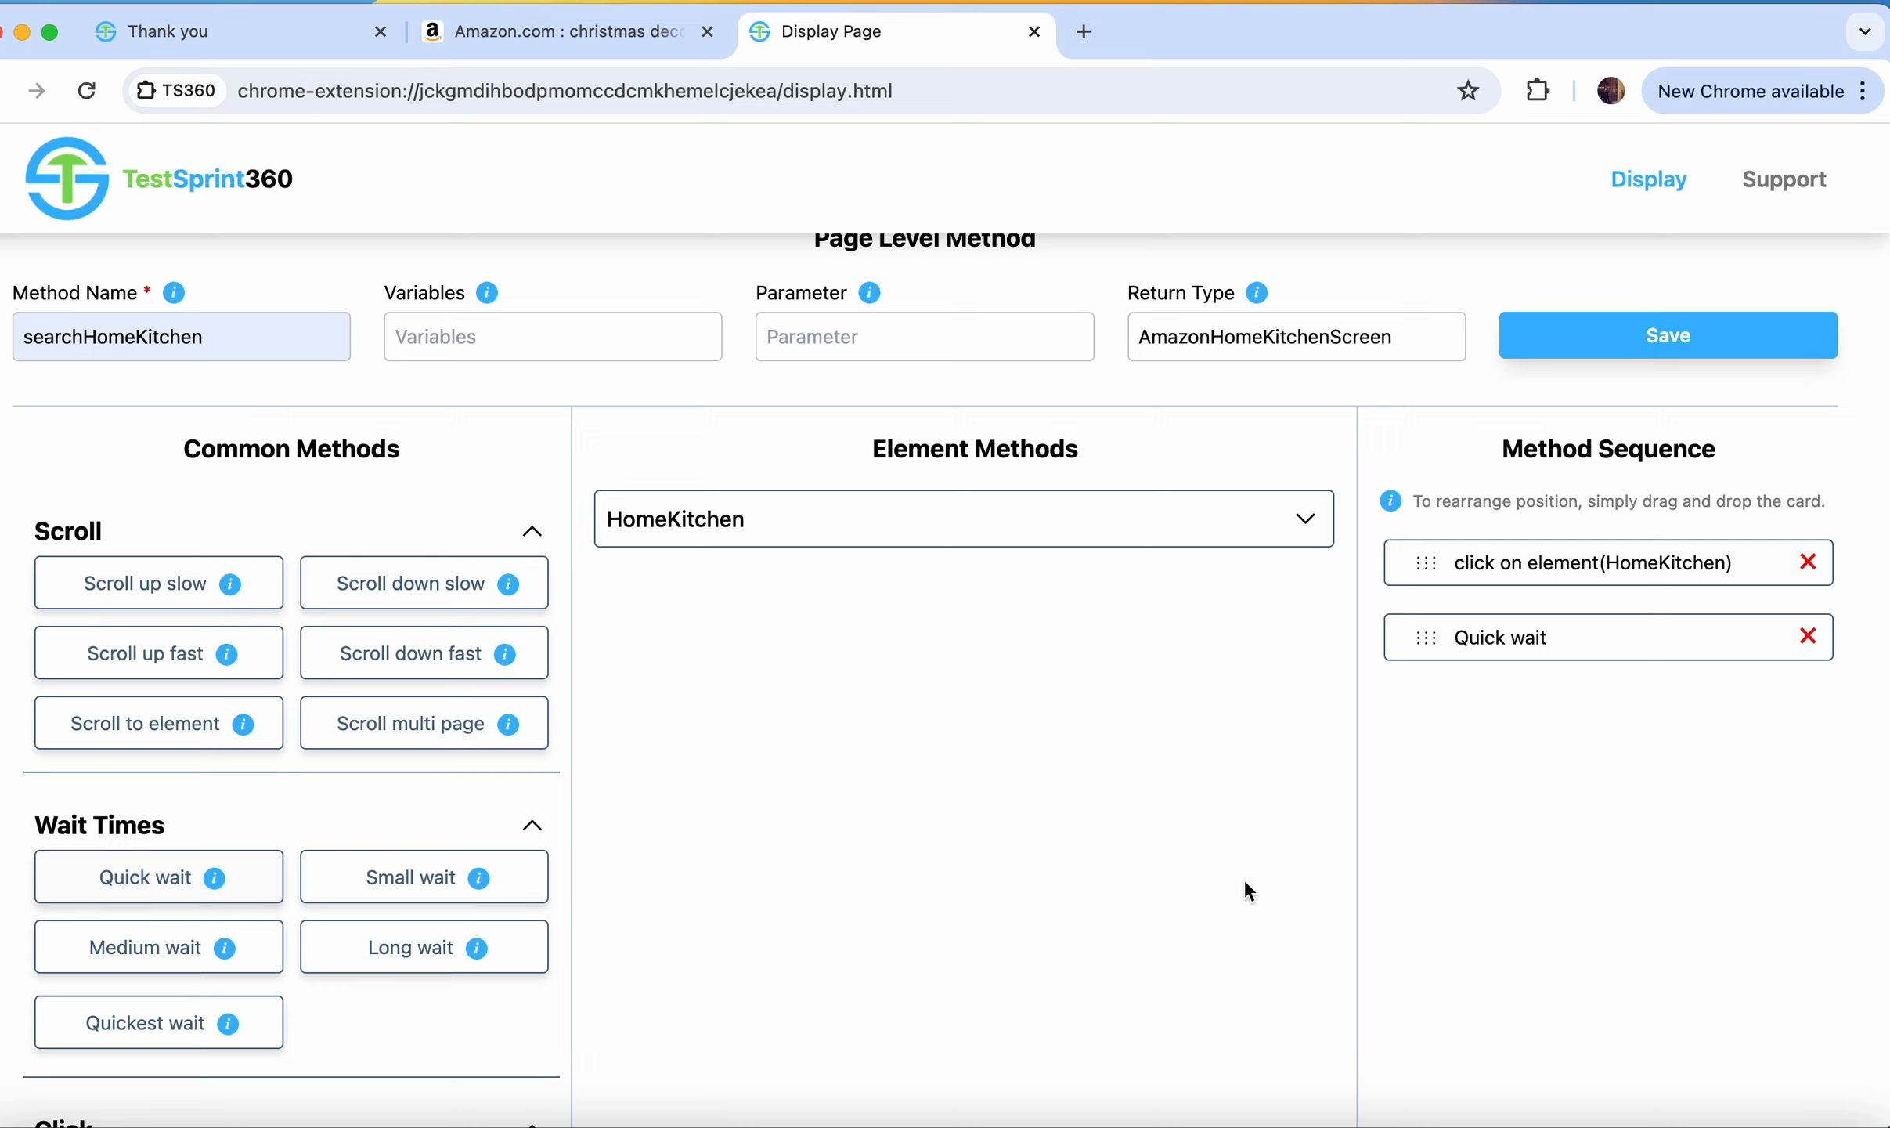
Step: Create the searchHomeKitchen page method from the sequence, then exit the display page and confirm closing it
{"action": "scroll", "coordinate": [1490, 862], "scroll_direction": "down", "scroll_amount": 5}
{"action": "left_click", "coordinate": [1608, 1051]}
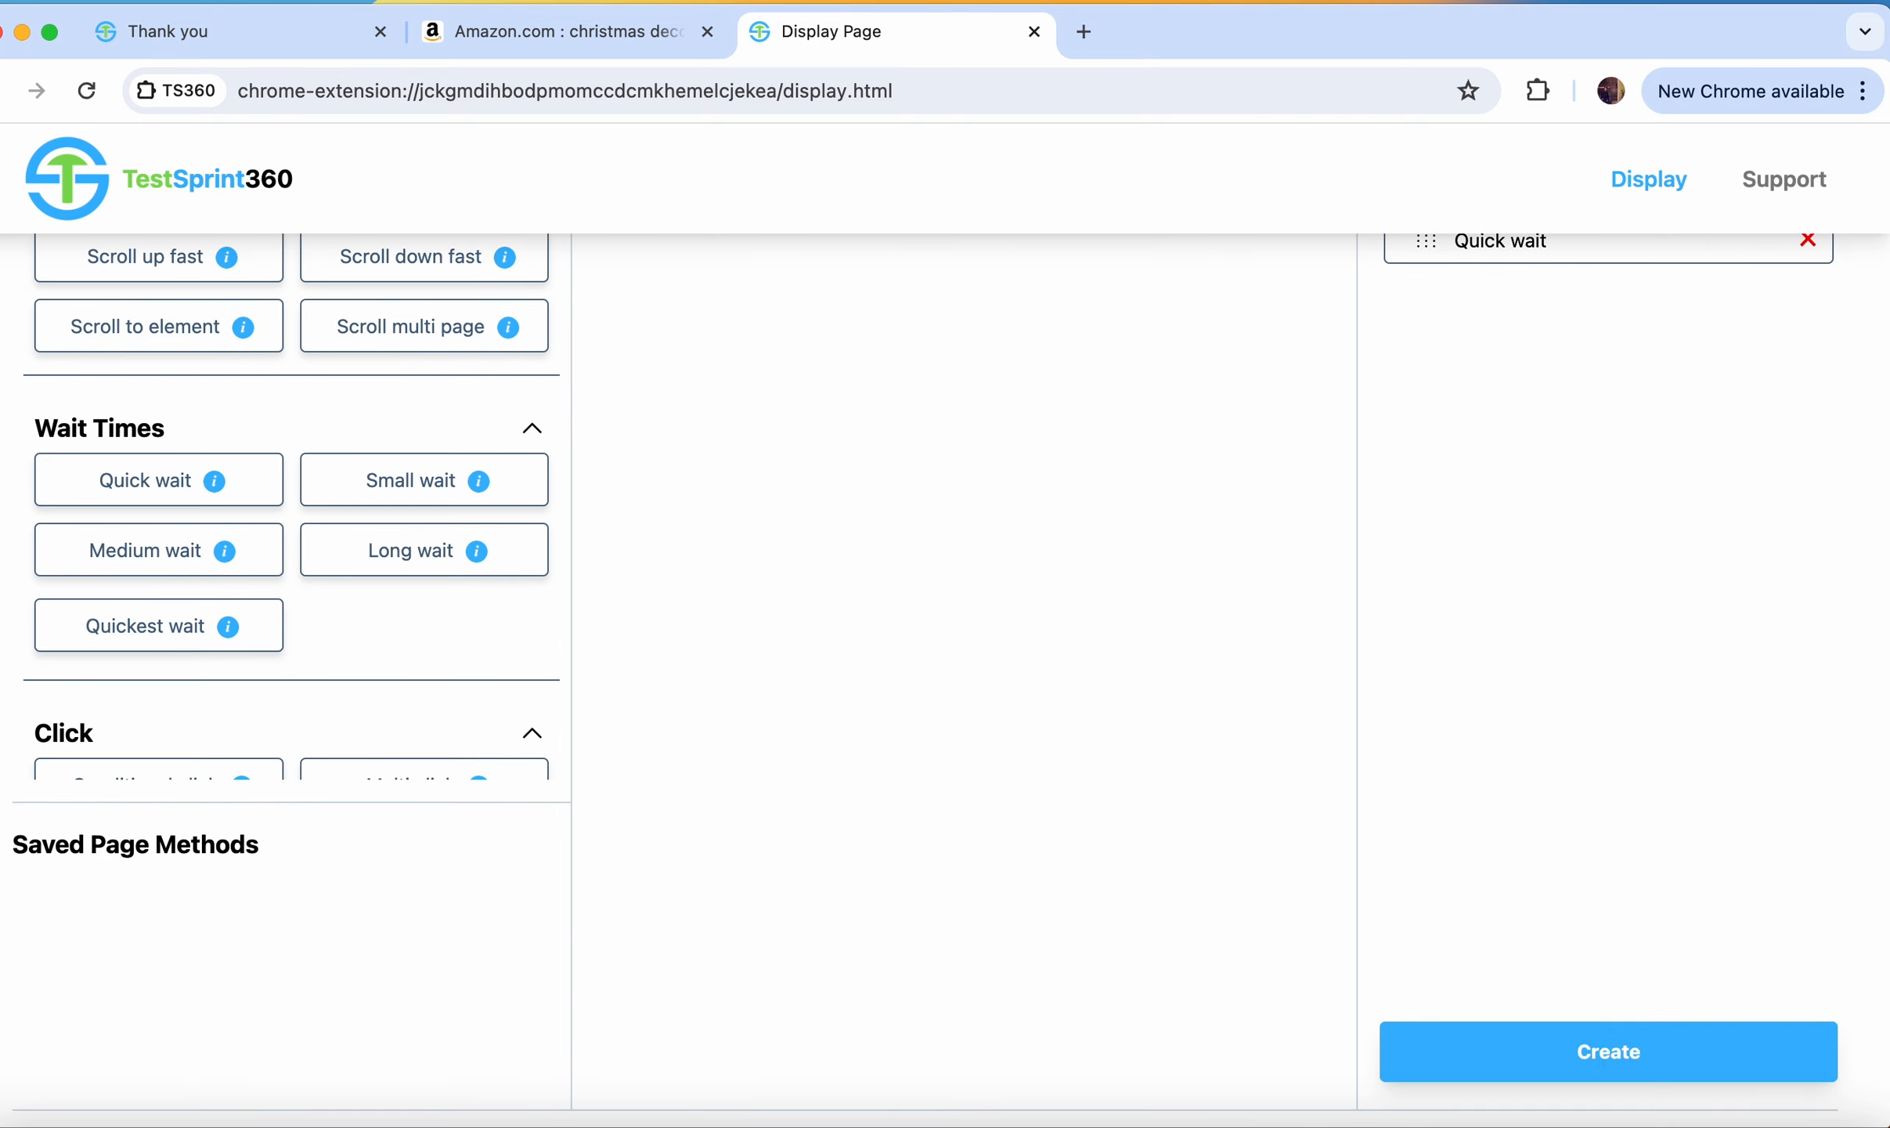
{"action": "left_click", "coordinate": [1167, 270]}
{"action": "scroll", "coordinate": [1105, 654], "scroll_direction": "down", "scroll_amount": 5}
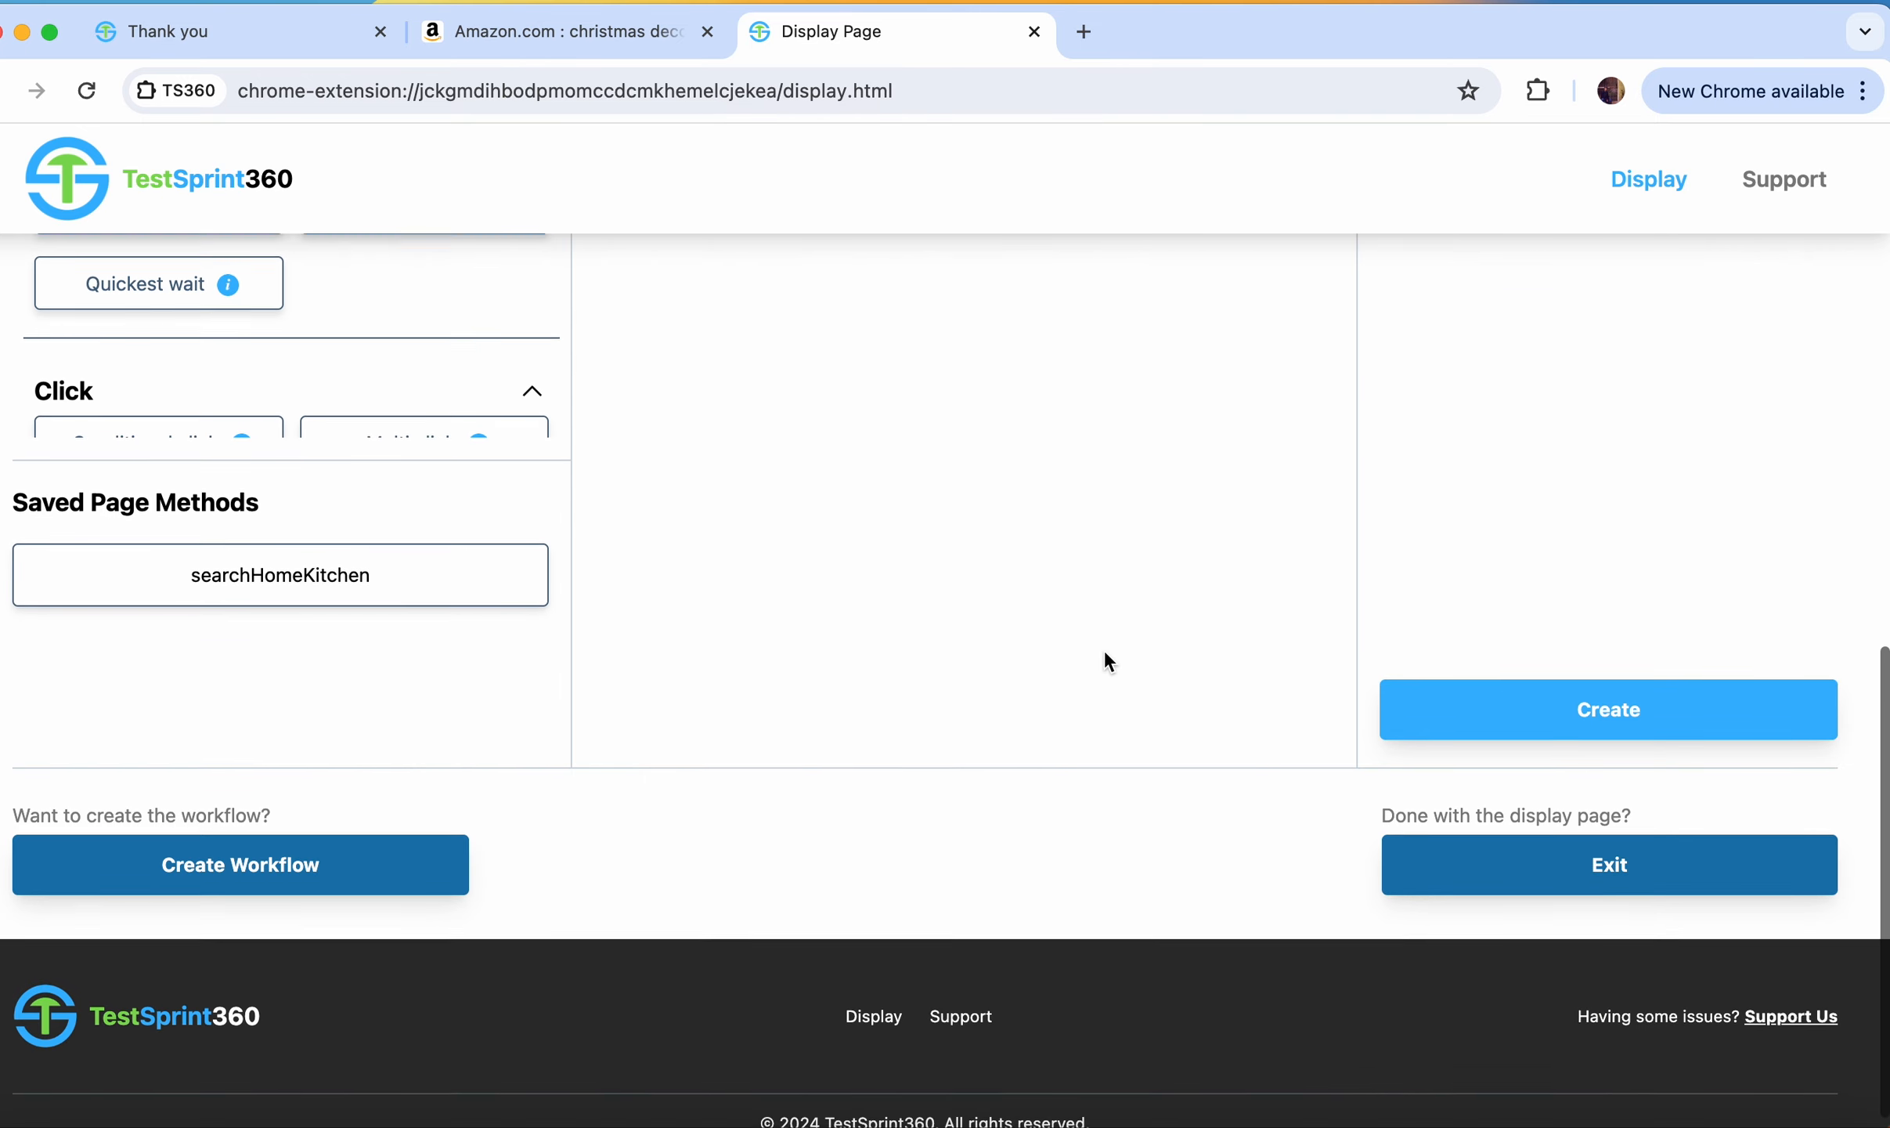
{"action": "left_click", "coordinate": [1605, 866]}
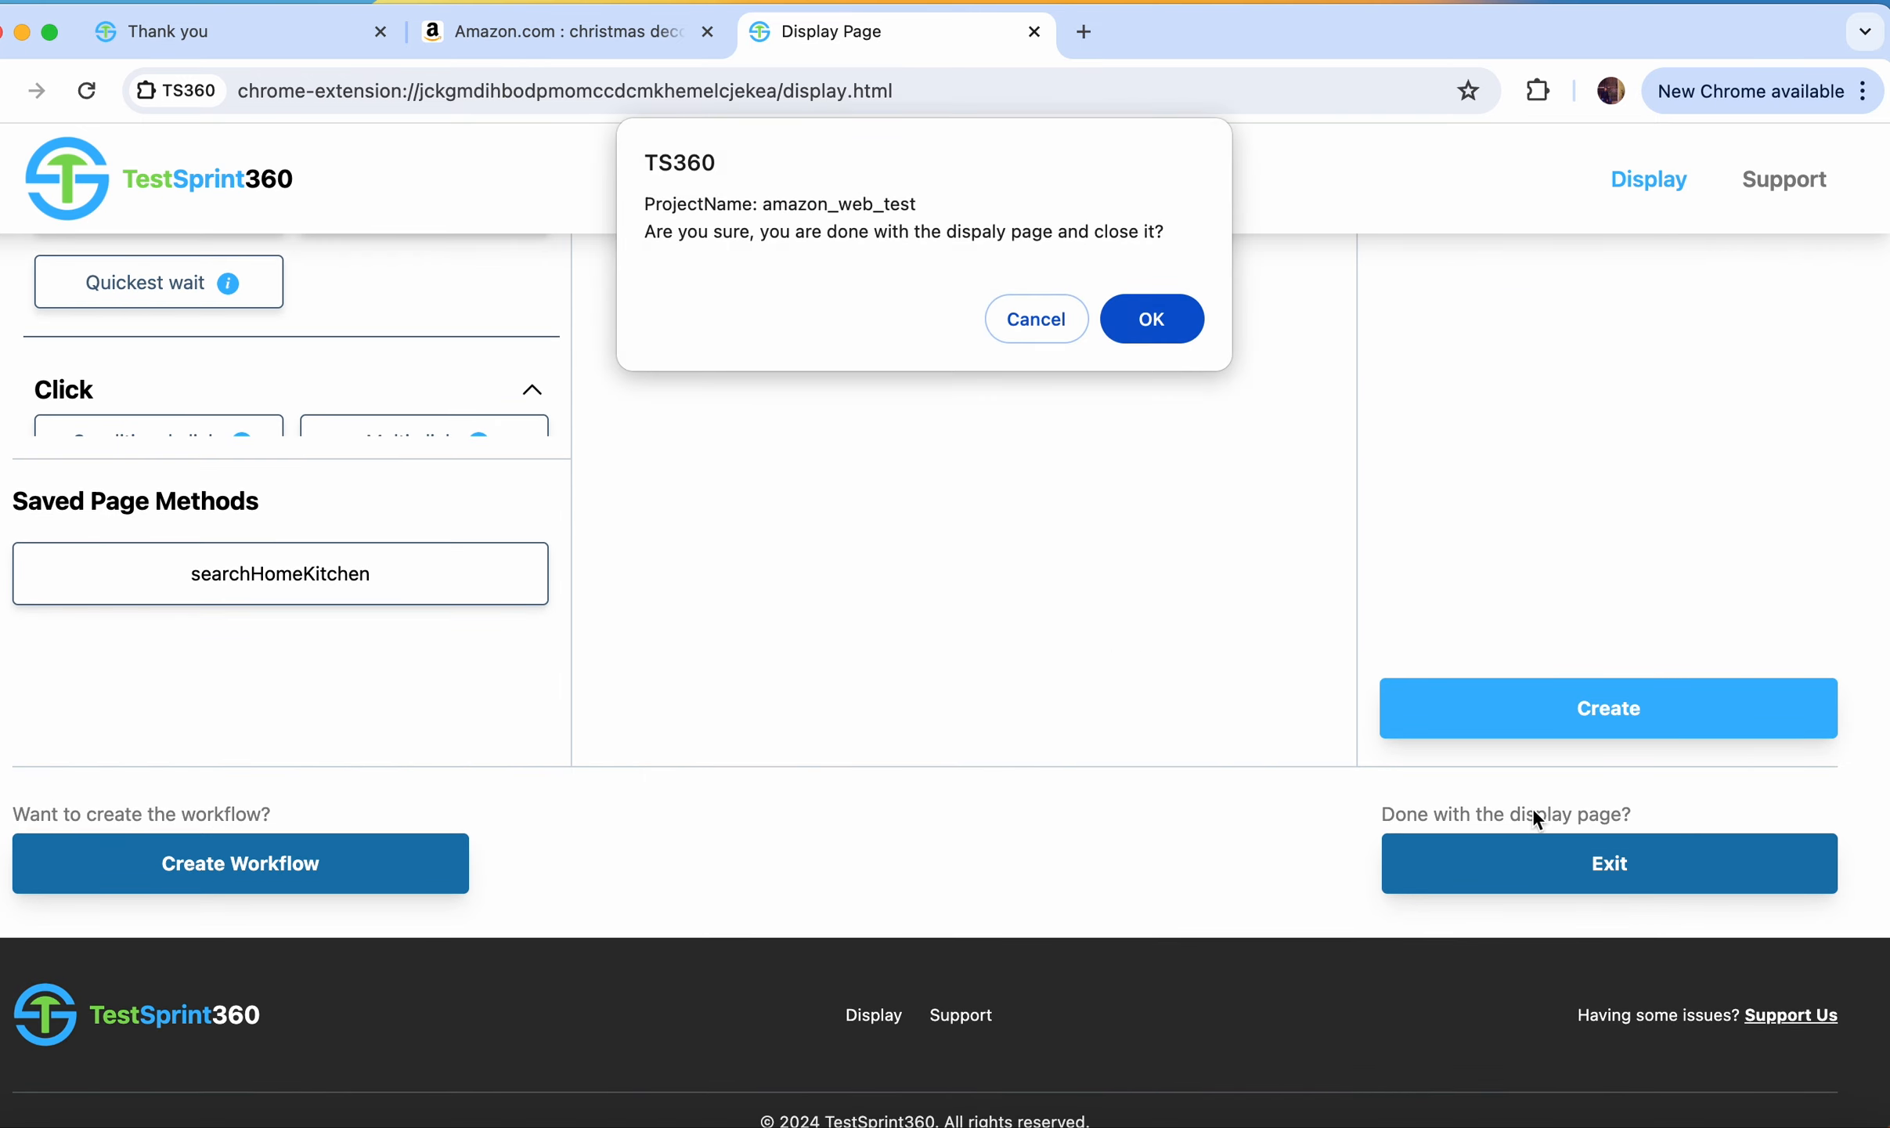
{"action": "left_click", "coordinate": [1134, 335]}
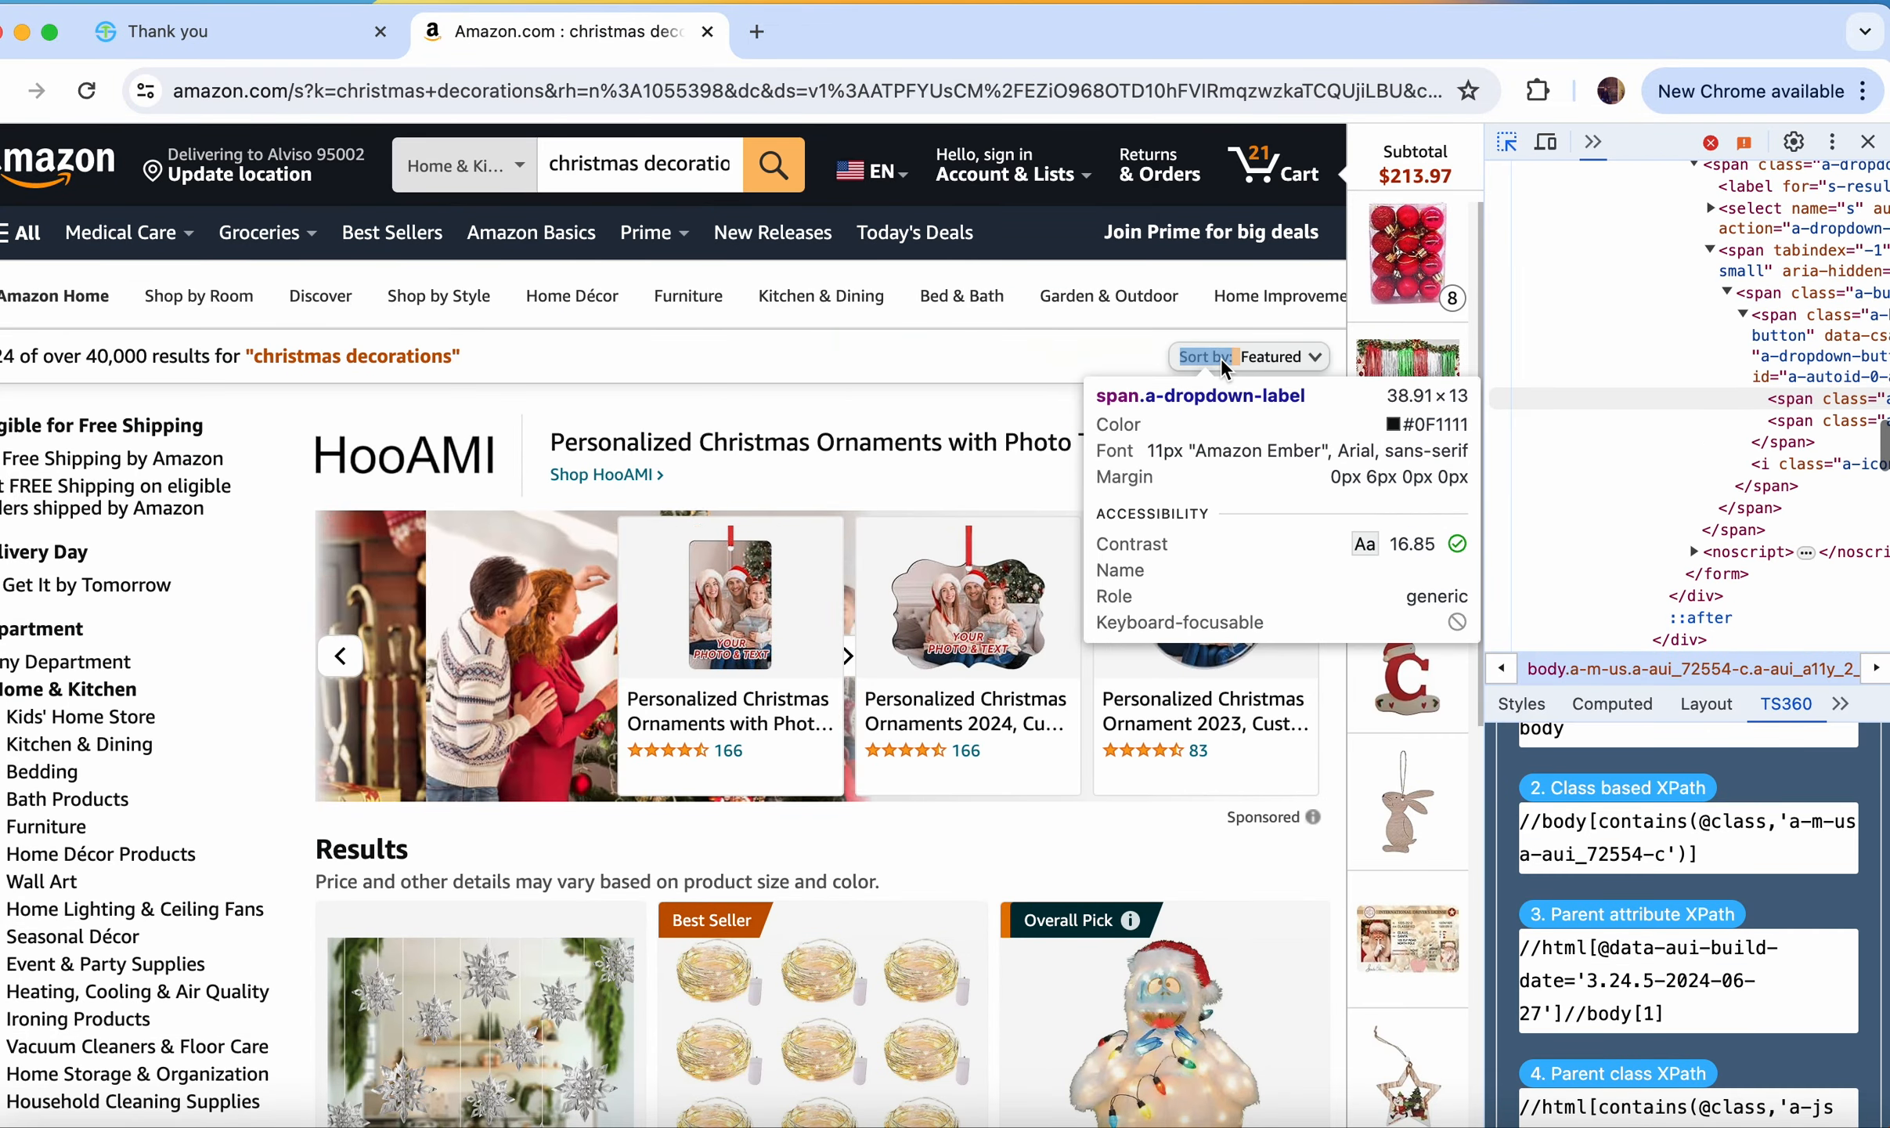
Step: Capture the Sort by label above the Home & Kitchen results and save its selected XPaths
{"action": "left_click", "coordinate": [1222, 357]}
{"action": "left_click", "coordinate": [1688, 1096]}
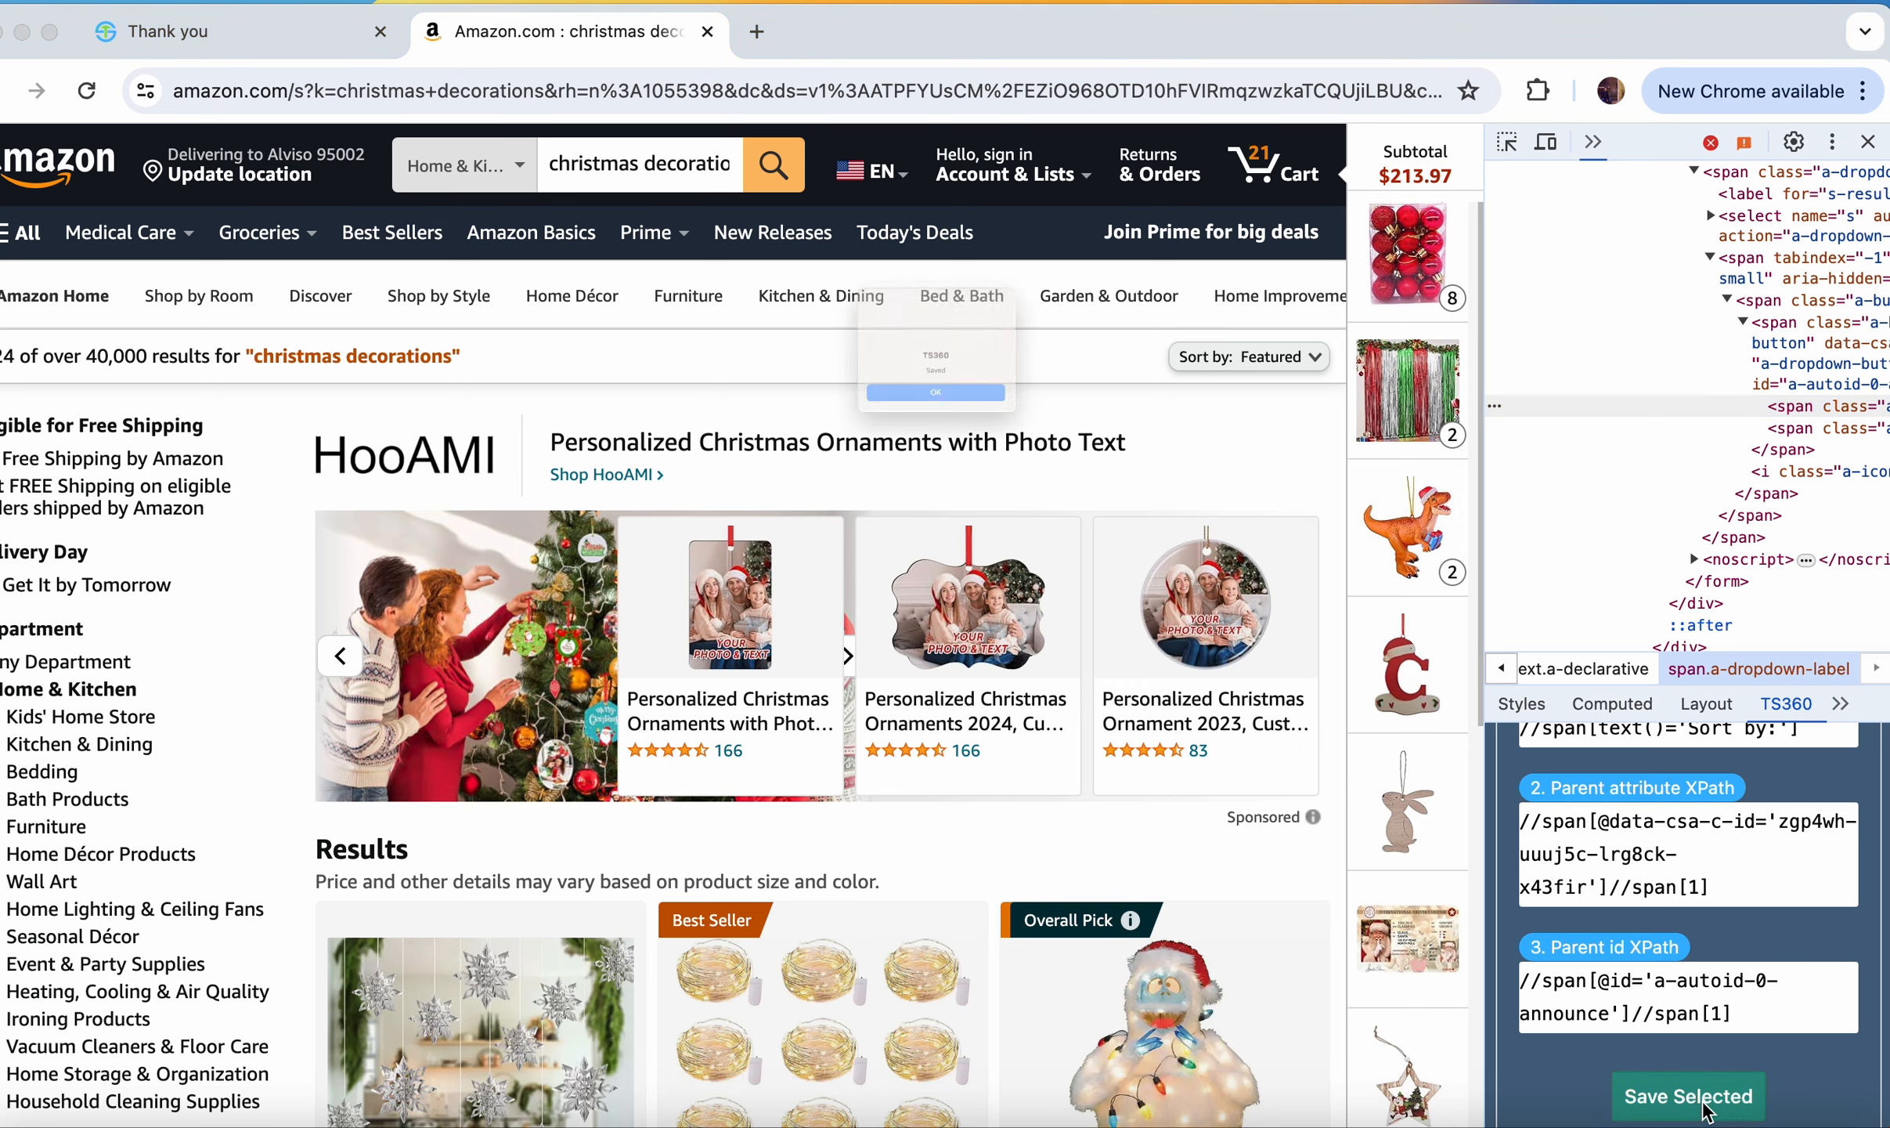
{"action": "left_click", "coordinate": [1023, 455]}
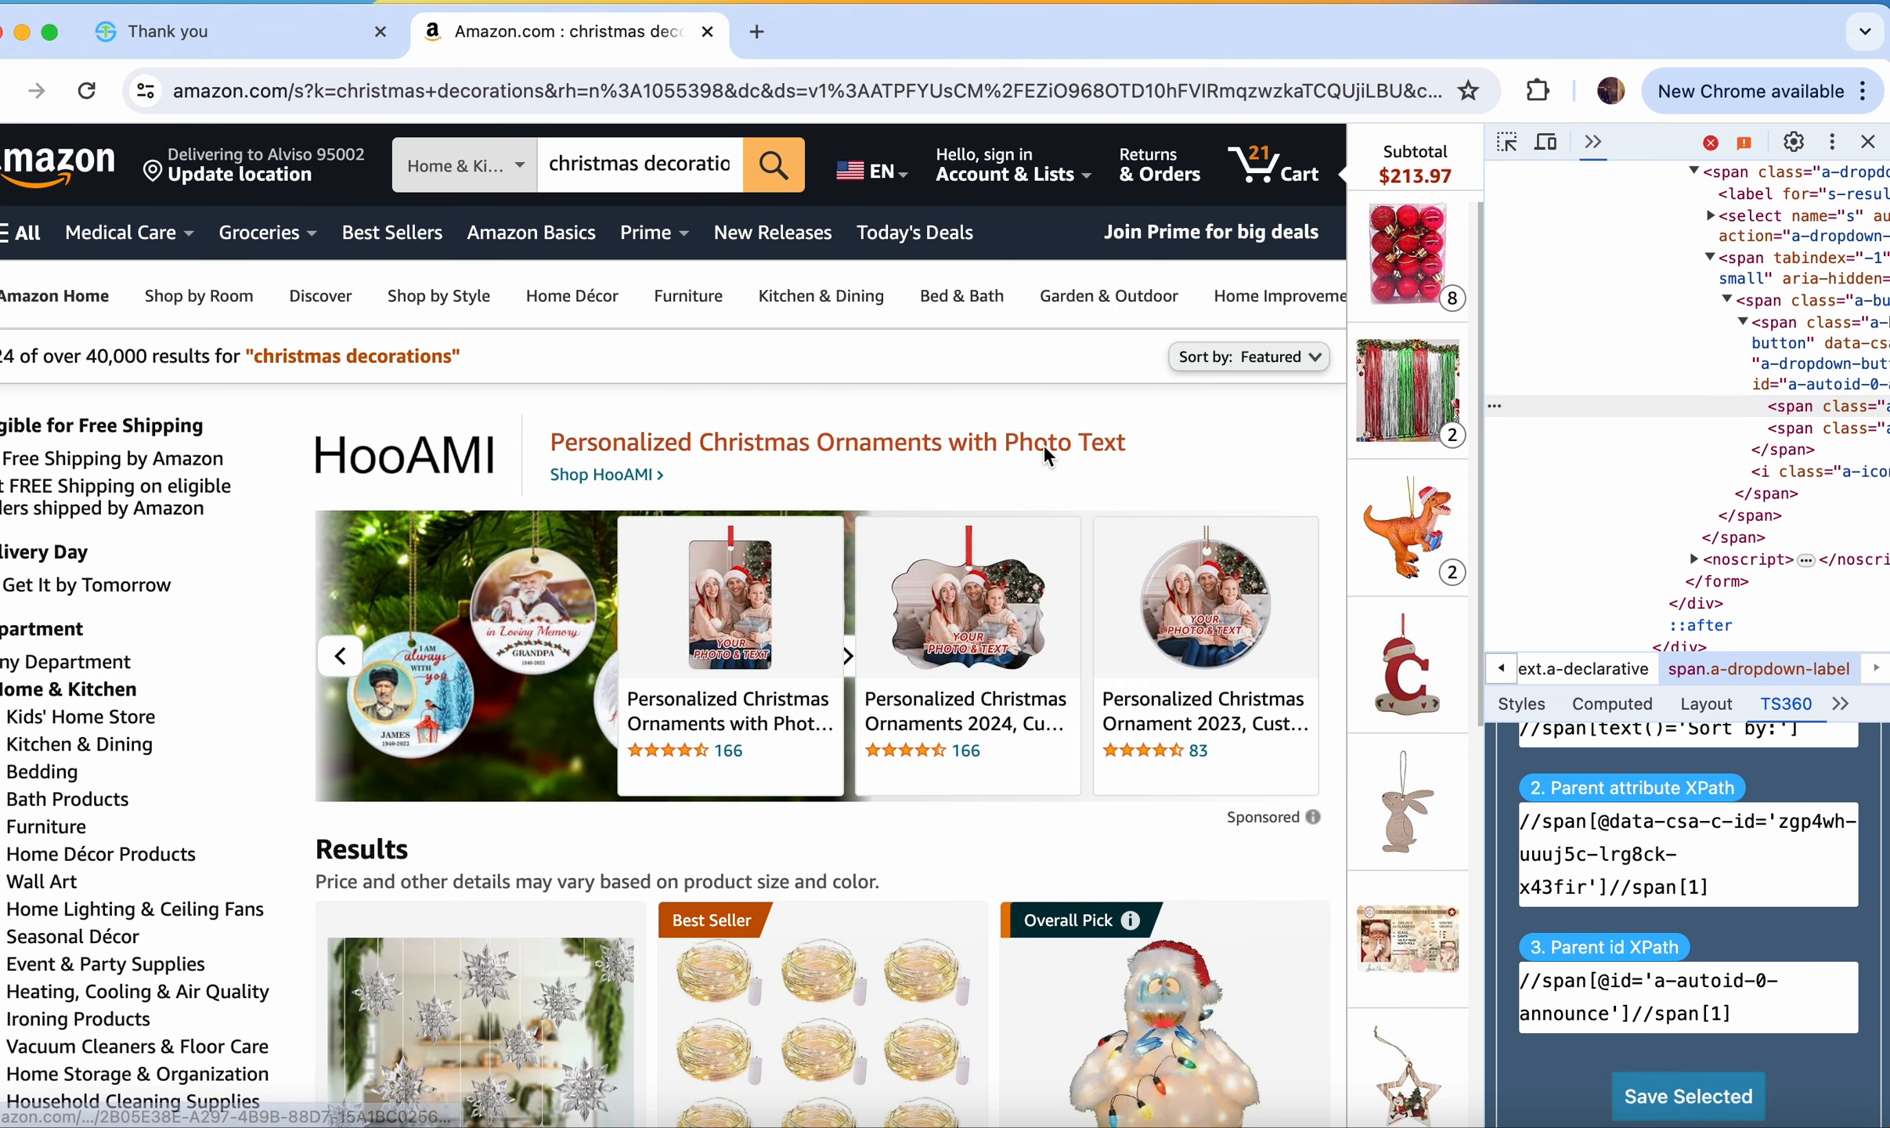
Step: Try sorting the results by Price: Low to High and decline going to the display page
{"action": "left_click", "coordinate": [1284, 358]}
{"action": "left_click", "coordinate": [1277, 406]}
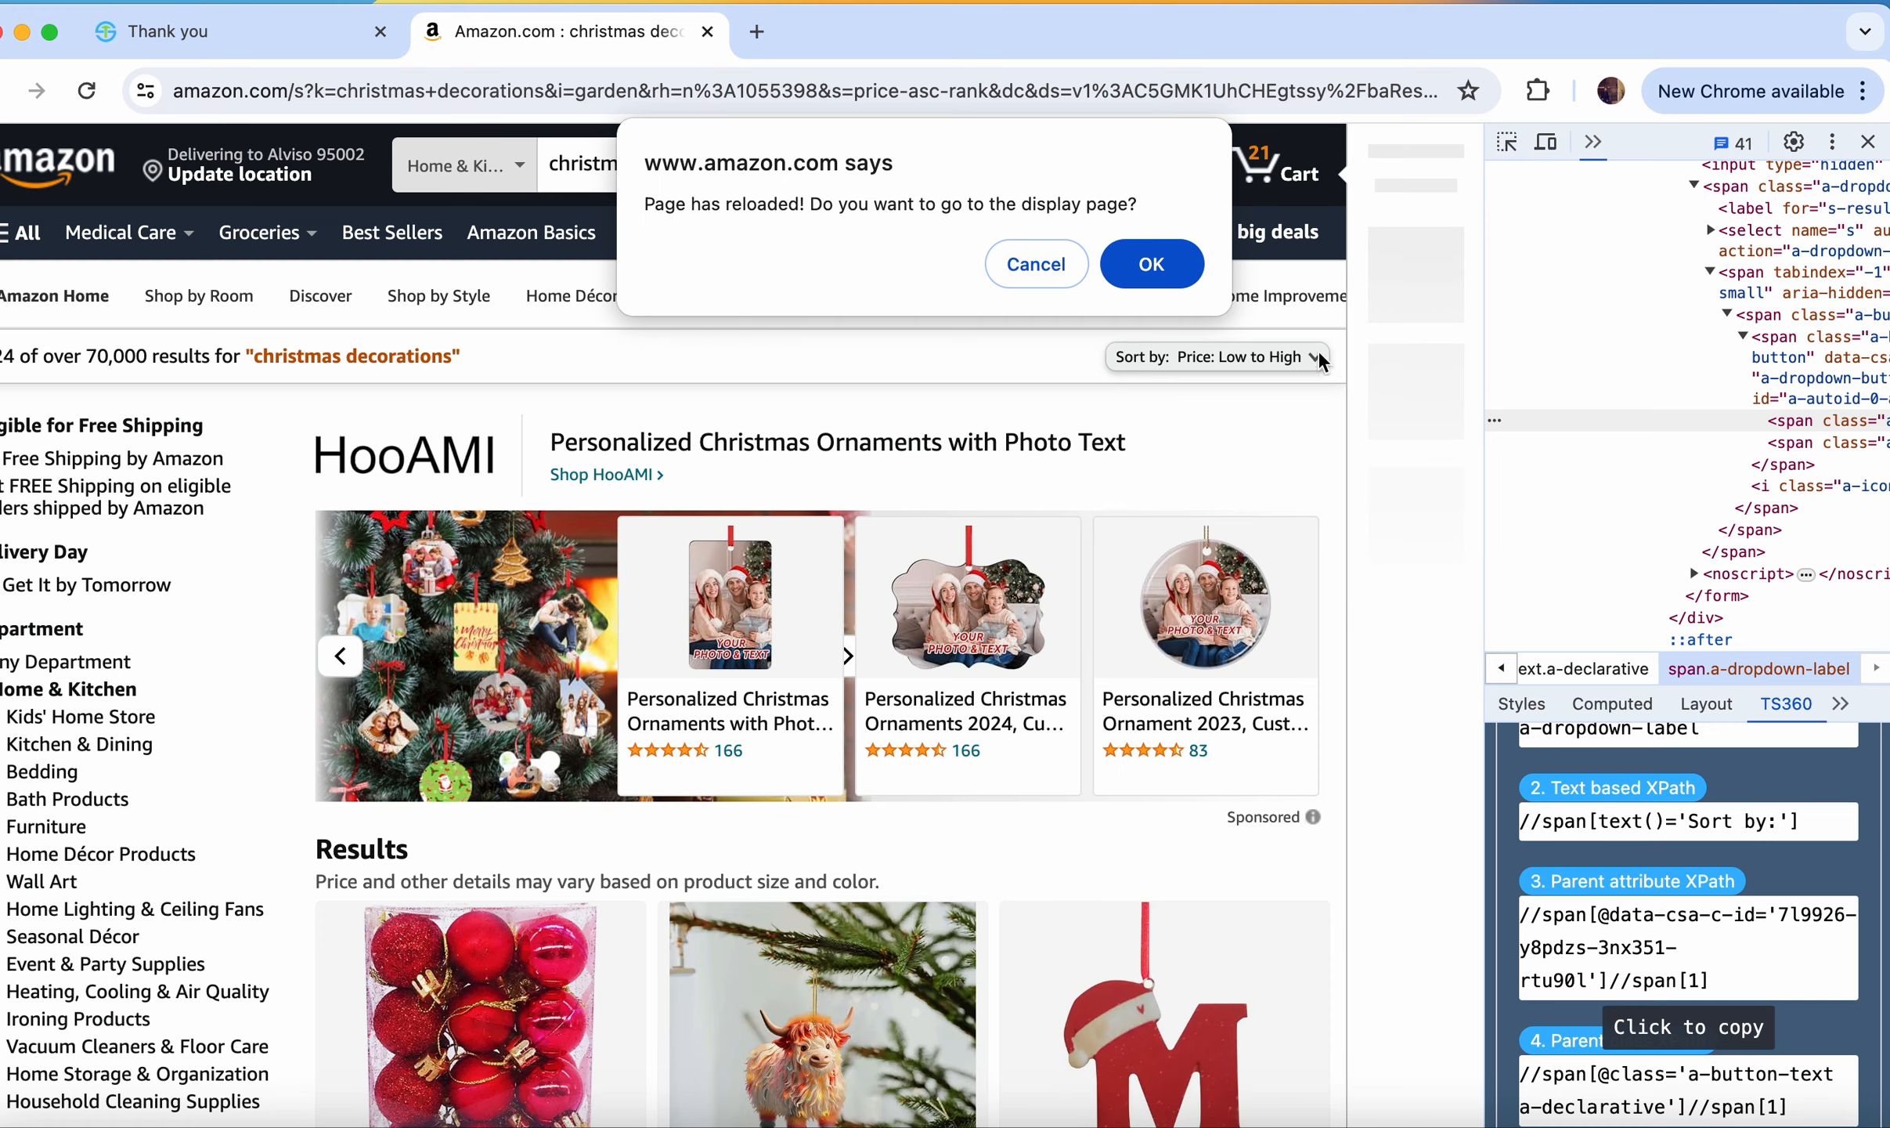
{"action": "left_click", "coordinate": [1024, 271]}
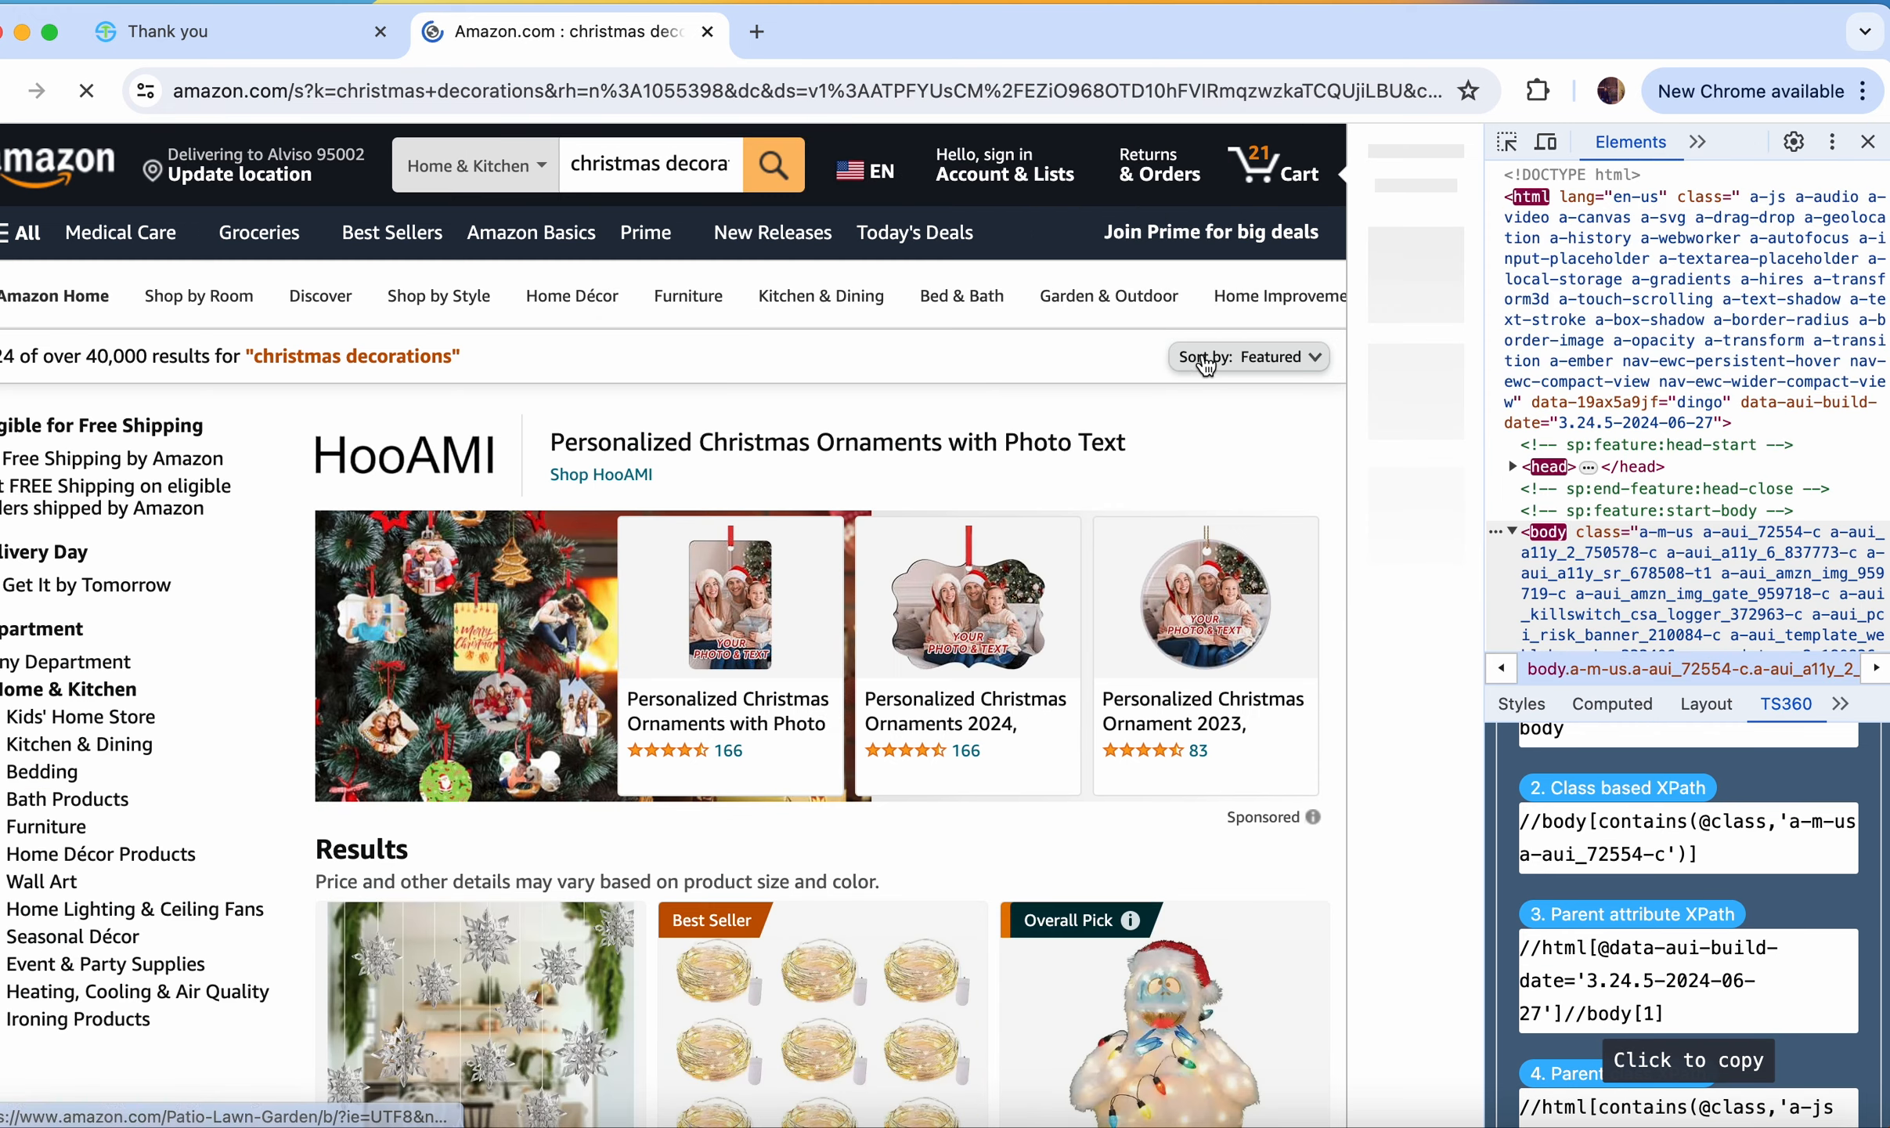
Step: Expand the sort options, inspect the Price: Low to High option, and save its selected XPaths
{"action": "left_click", "coordinate": [1316, 367]}
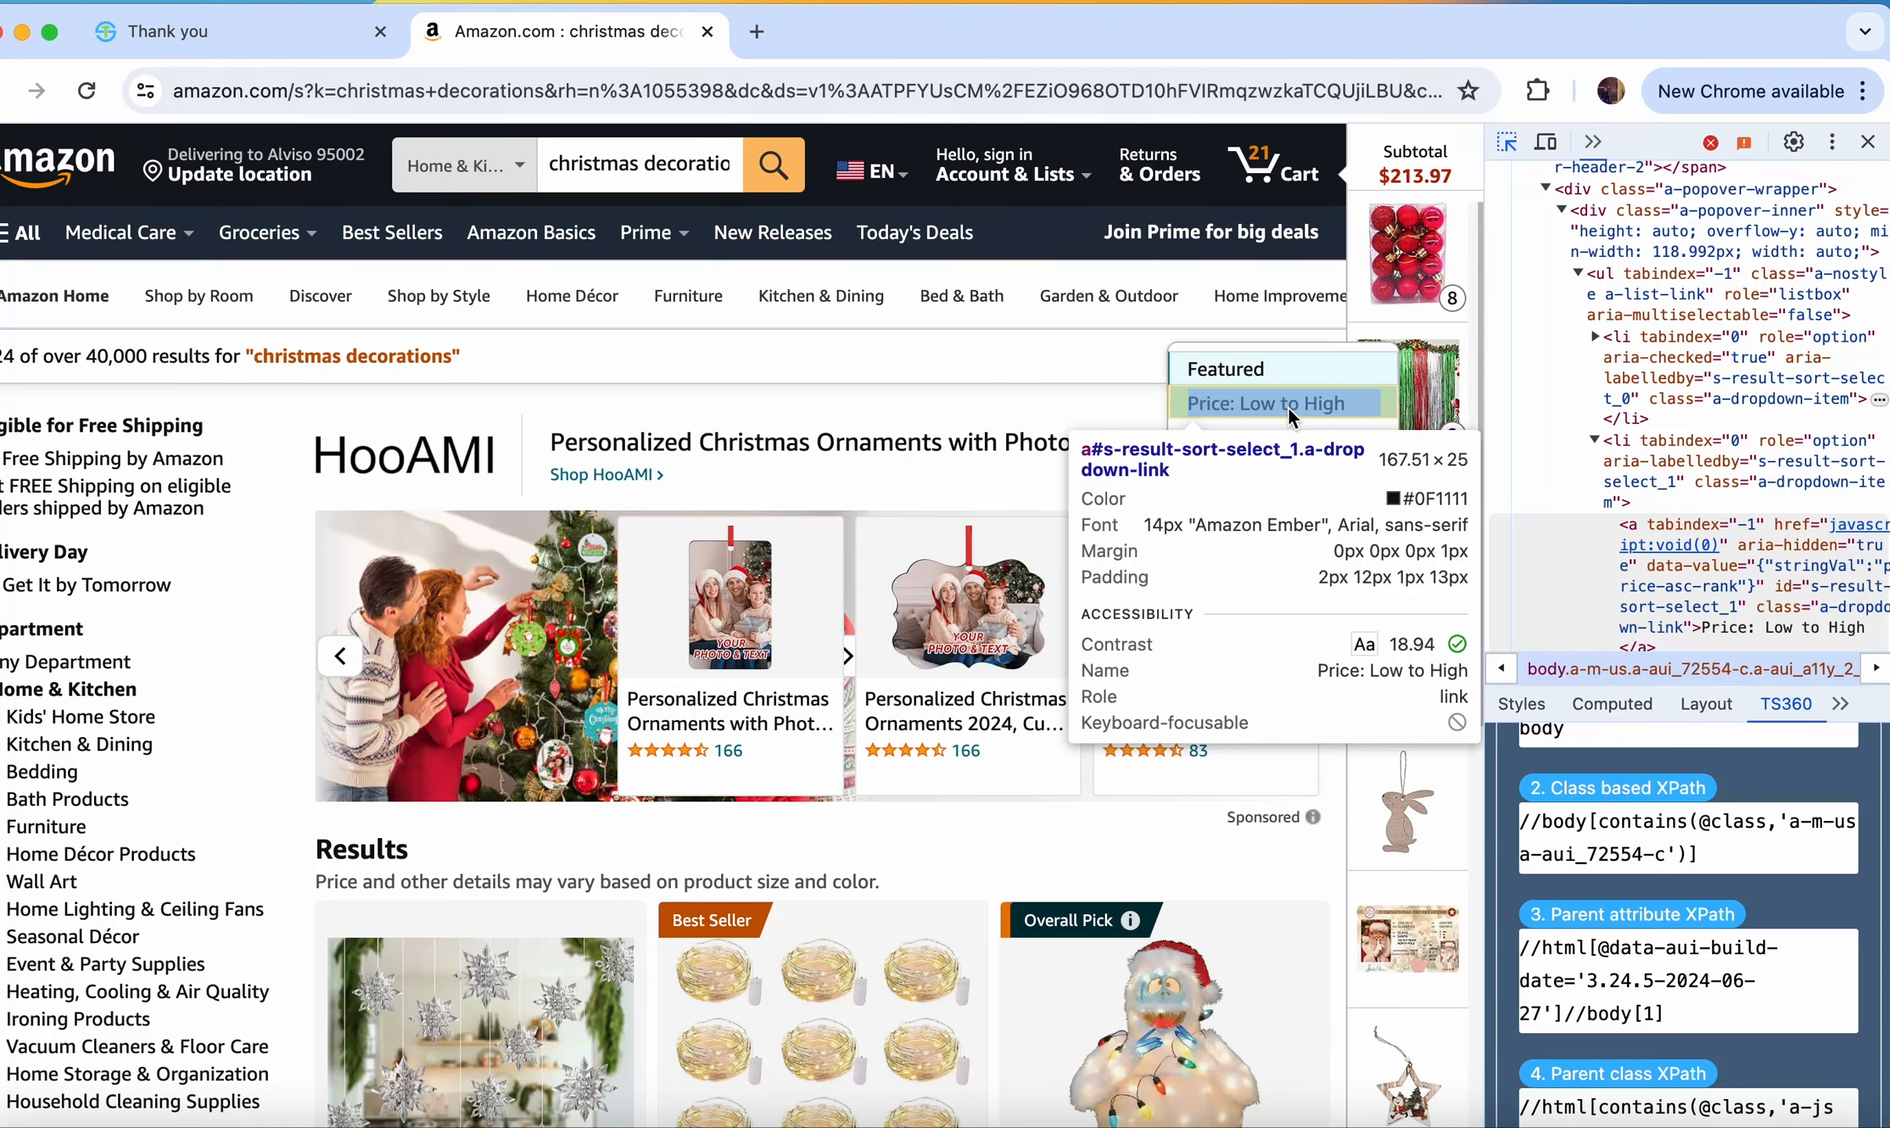
{"action": "left_click", "coordinate": [1288, 406]}
{"action": "scroll", "coordinate": [1618, 962], "scroll_direction": "down", "scroll_amount": 5}
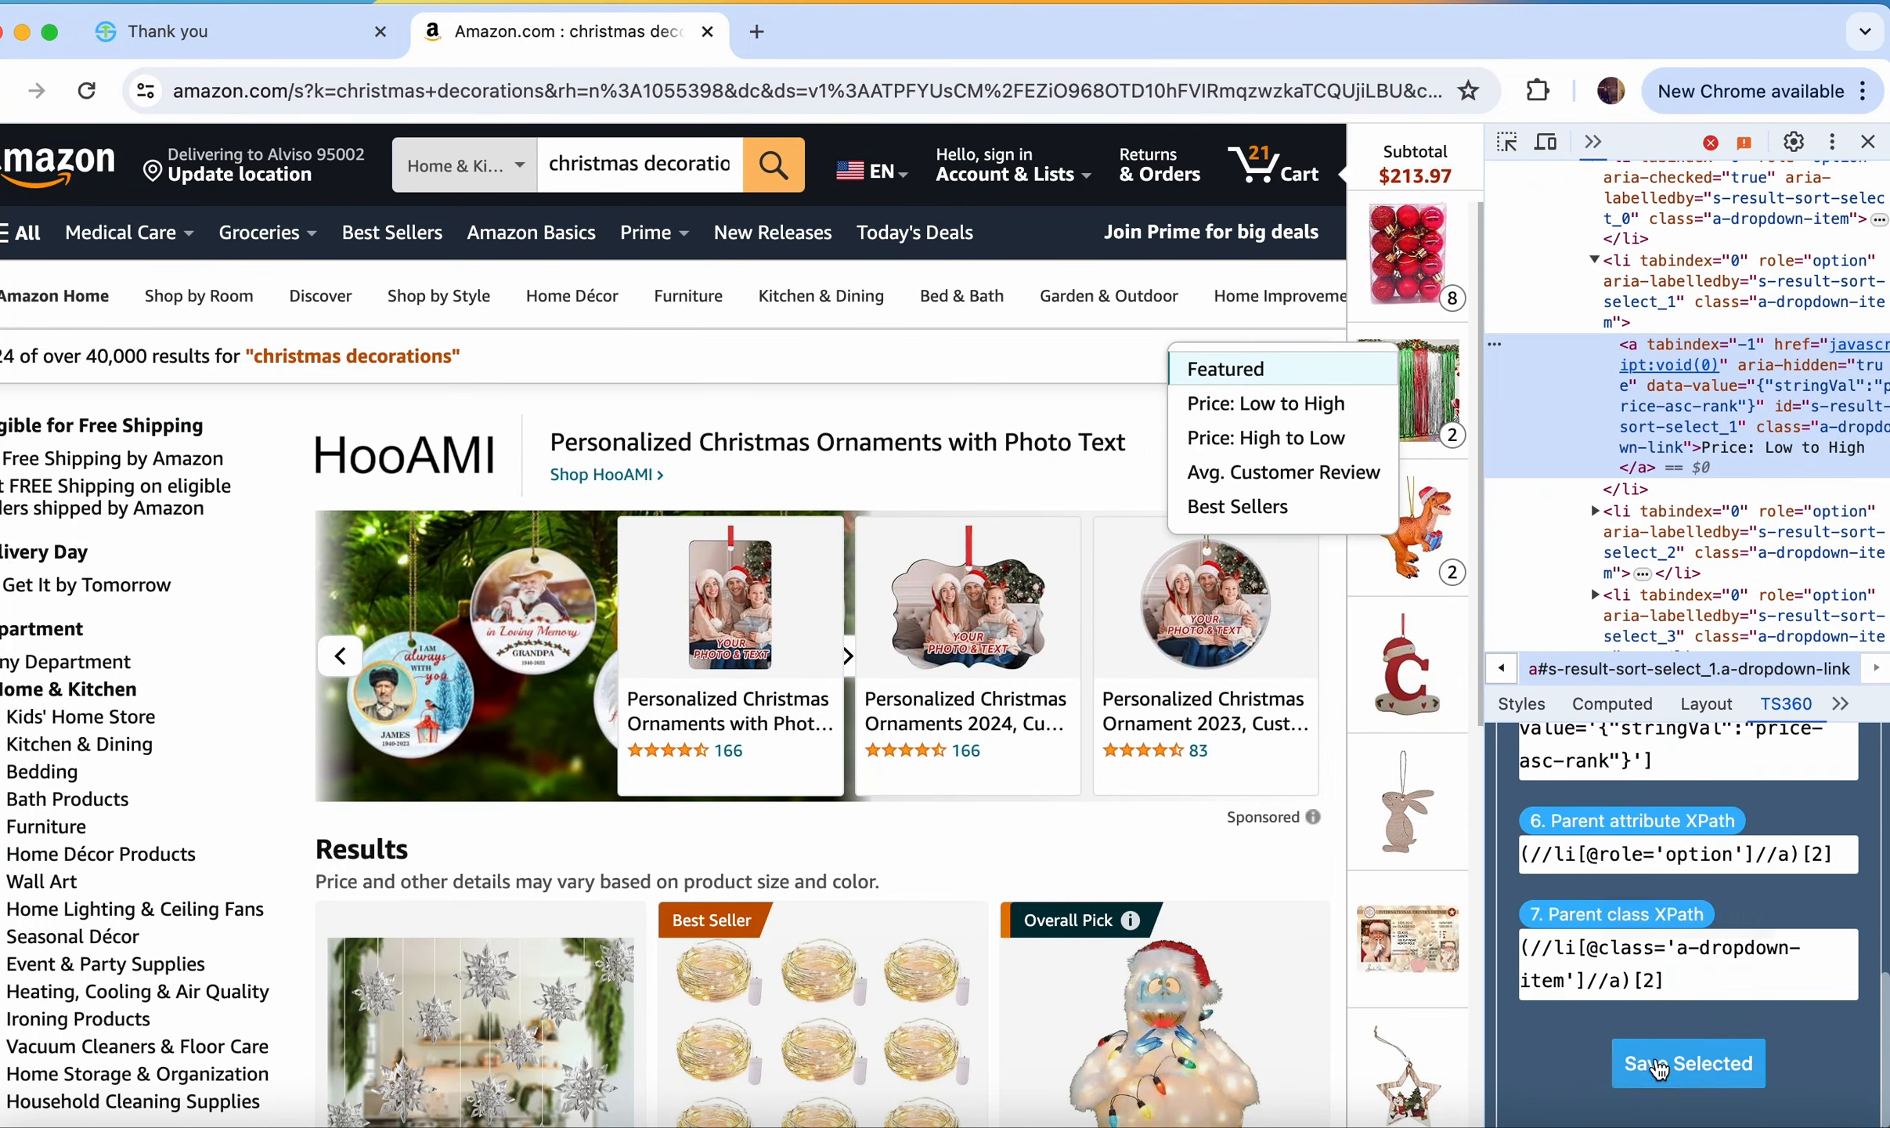
{"action": "left_click", "coordinate": [1689, 1062]}
{"action": "left_click", "coordinate": [988, 450]}
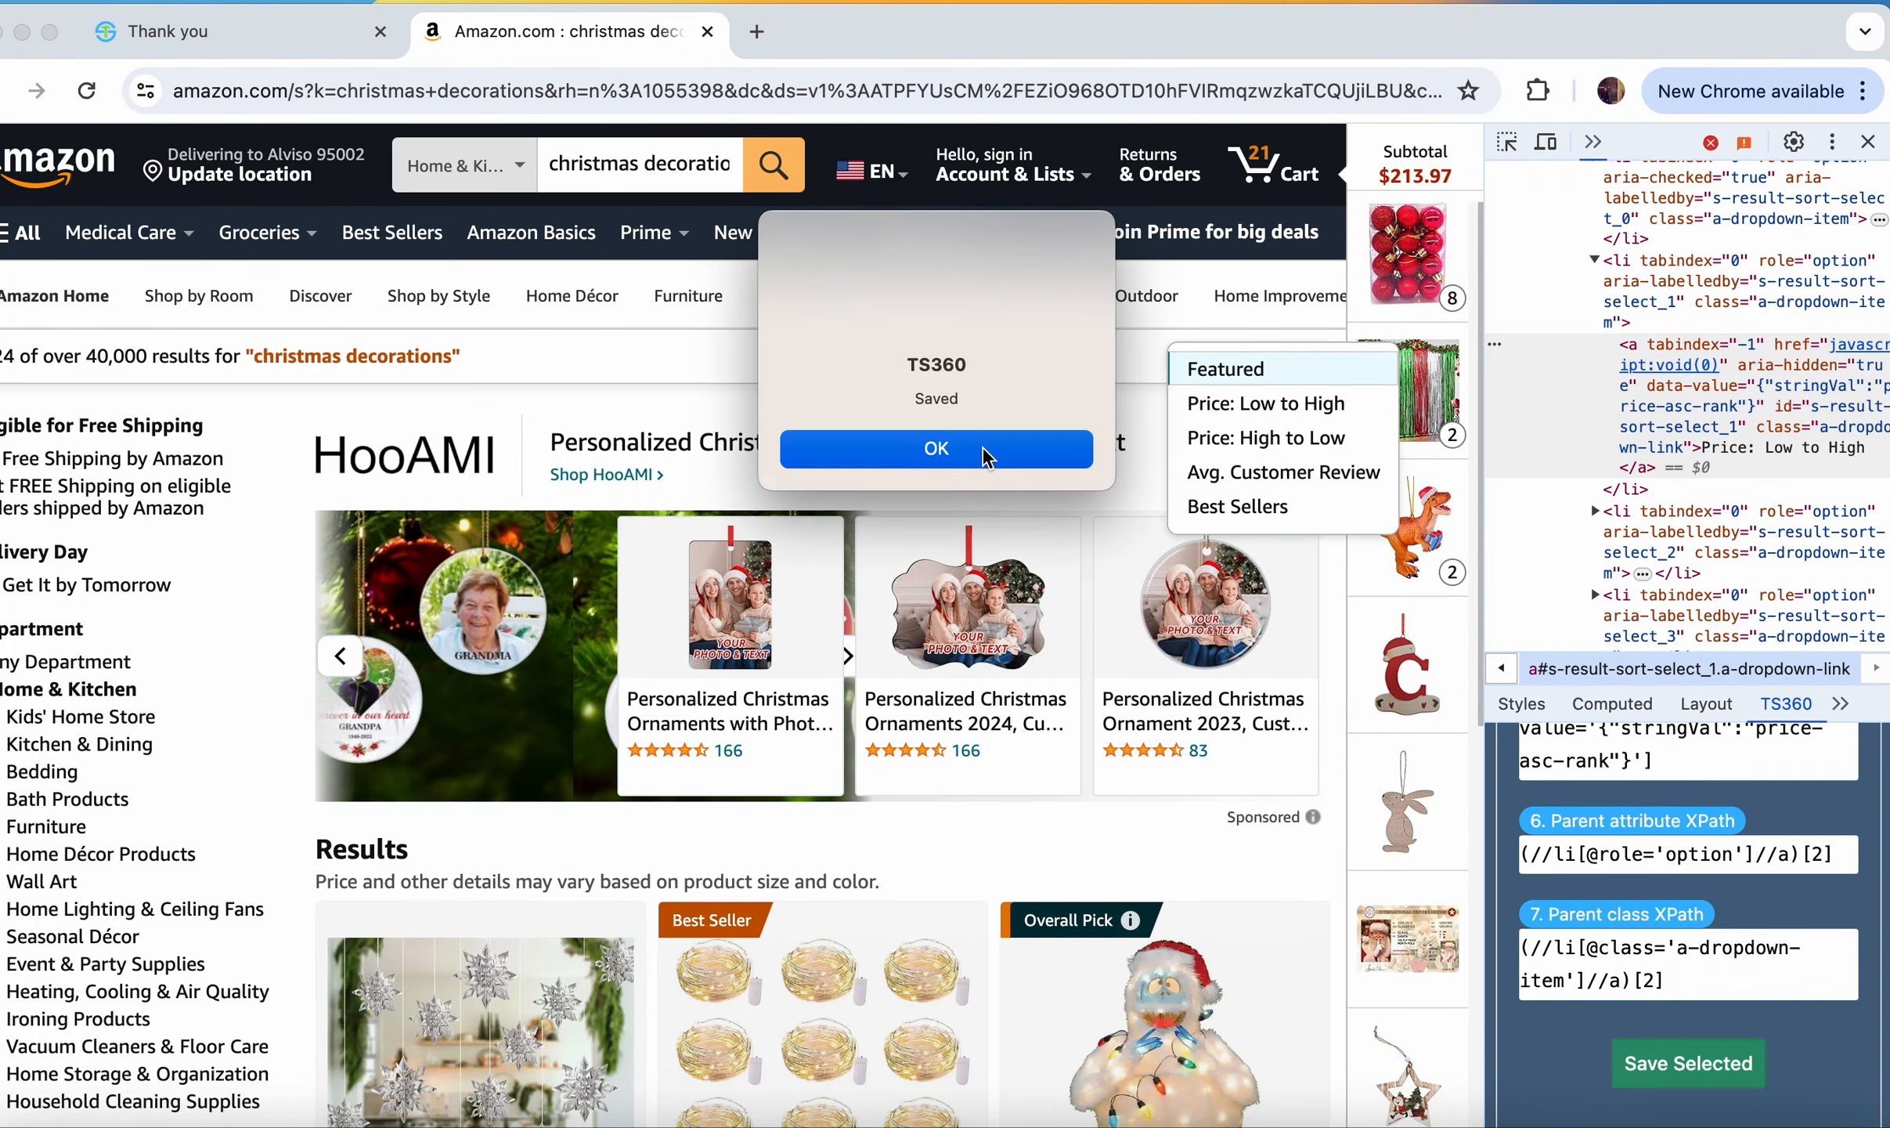
Step: Sort the results by Price: Low to High, reload into the display page, and set the page title to AmazonHomeKitchenScreen
{"action": "left_click", "coordinate": [1304, 409]}
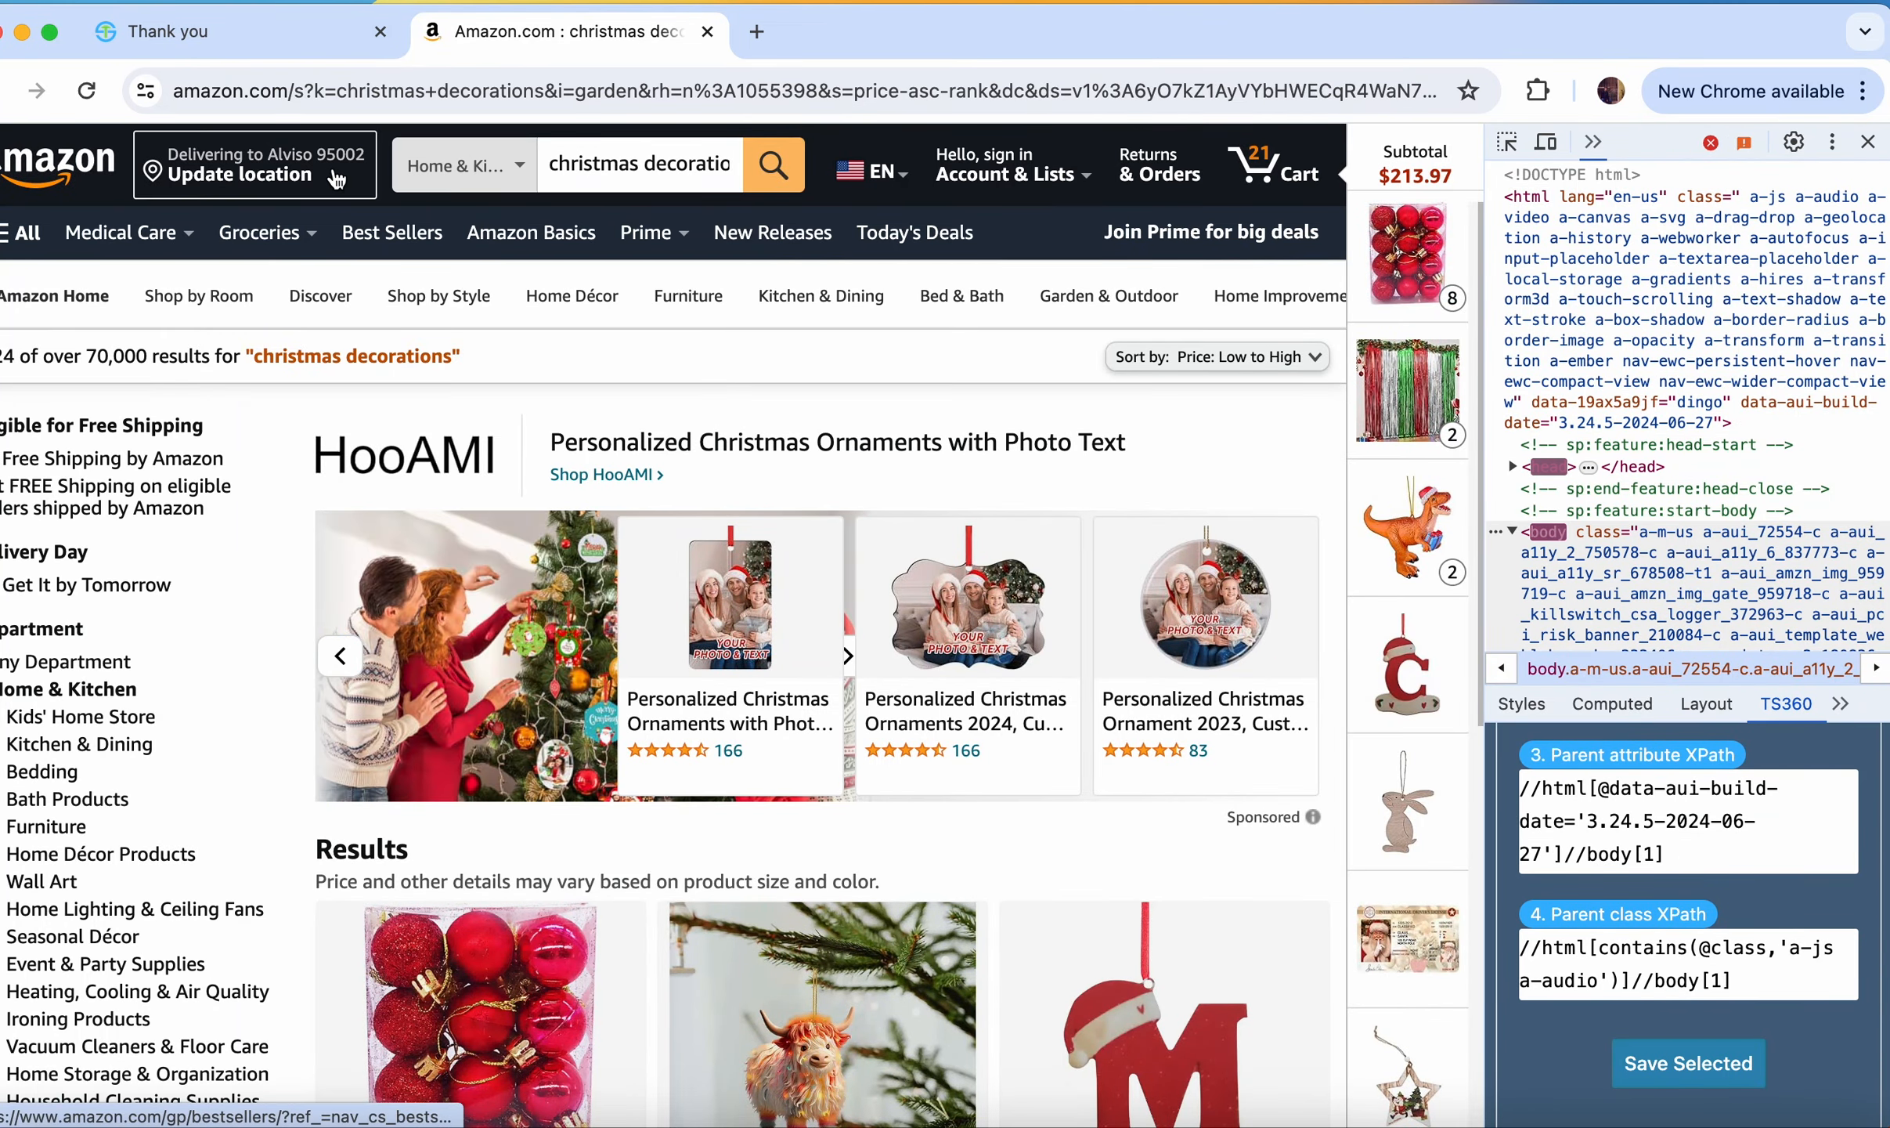
{"action": "left_click", "coordinate": [88, 92]}
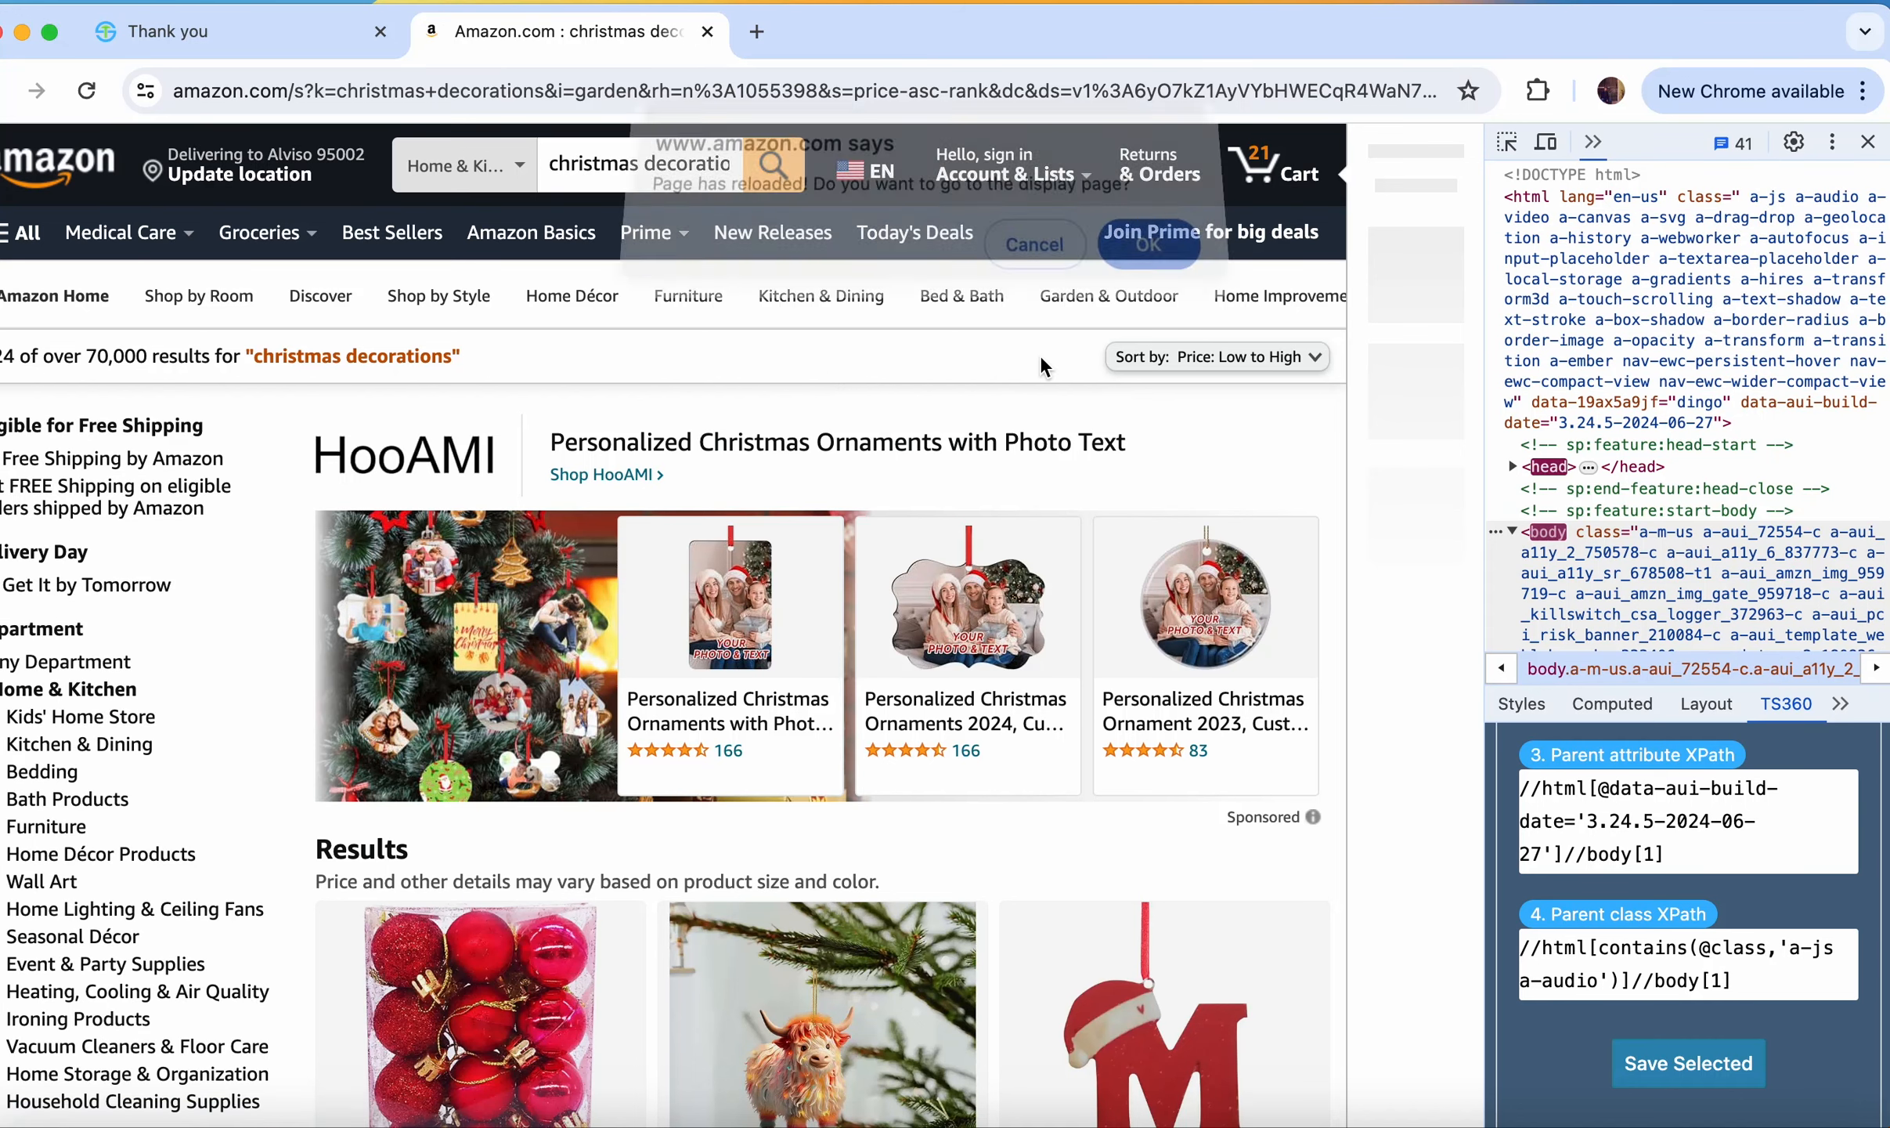
{"action": "left_click", "coordinate": [1149, 267]}
{"action": "left_click", "coordinate": [1002, 422]}
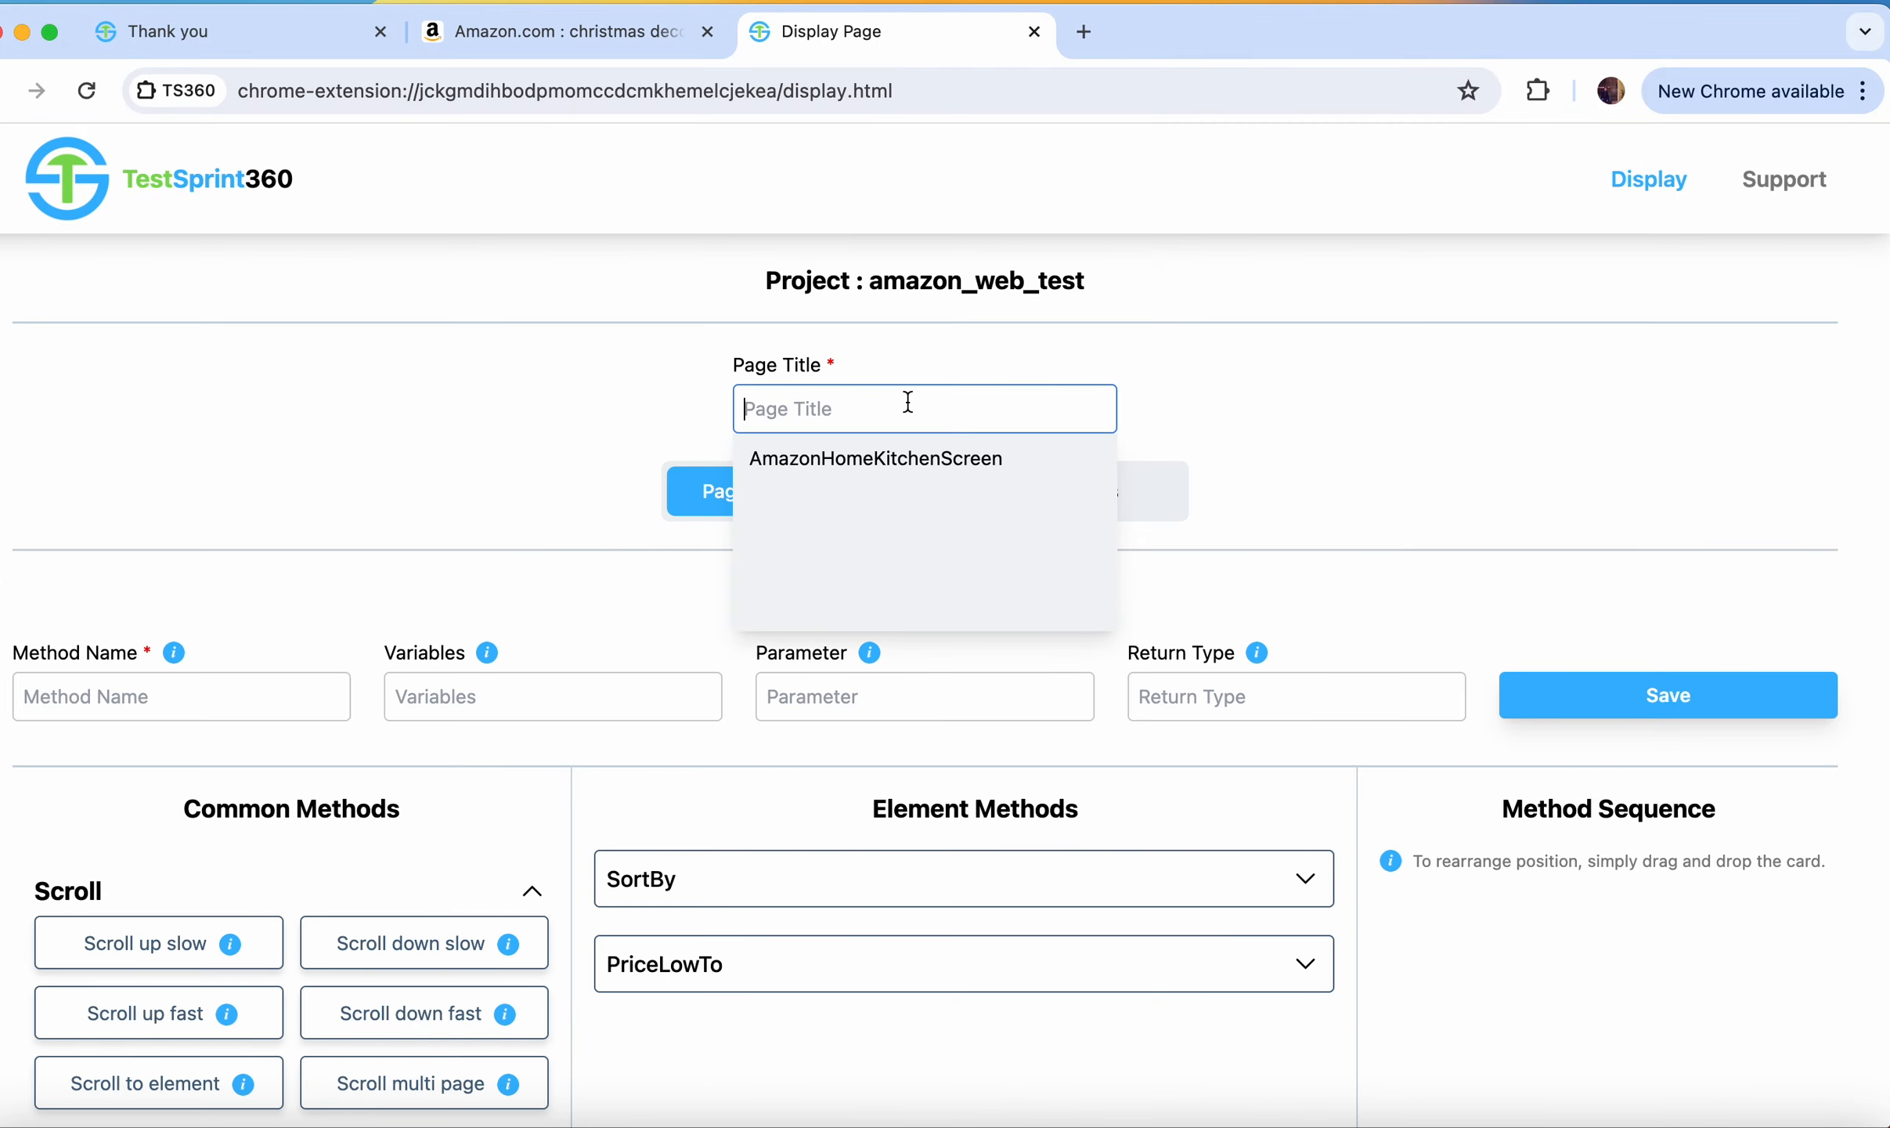
{"action": "left_click", "coordinate": [944, 457]}
Step: Save a page level method named sortByLowToHighPrice with return type AmazonSortedResultScreen
{"action": "left_click", "coordinate": [231, 686]}
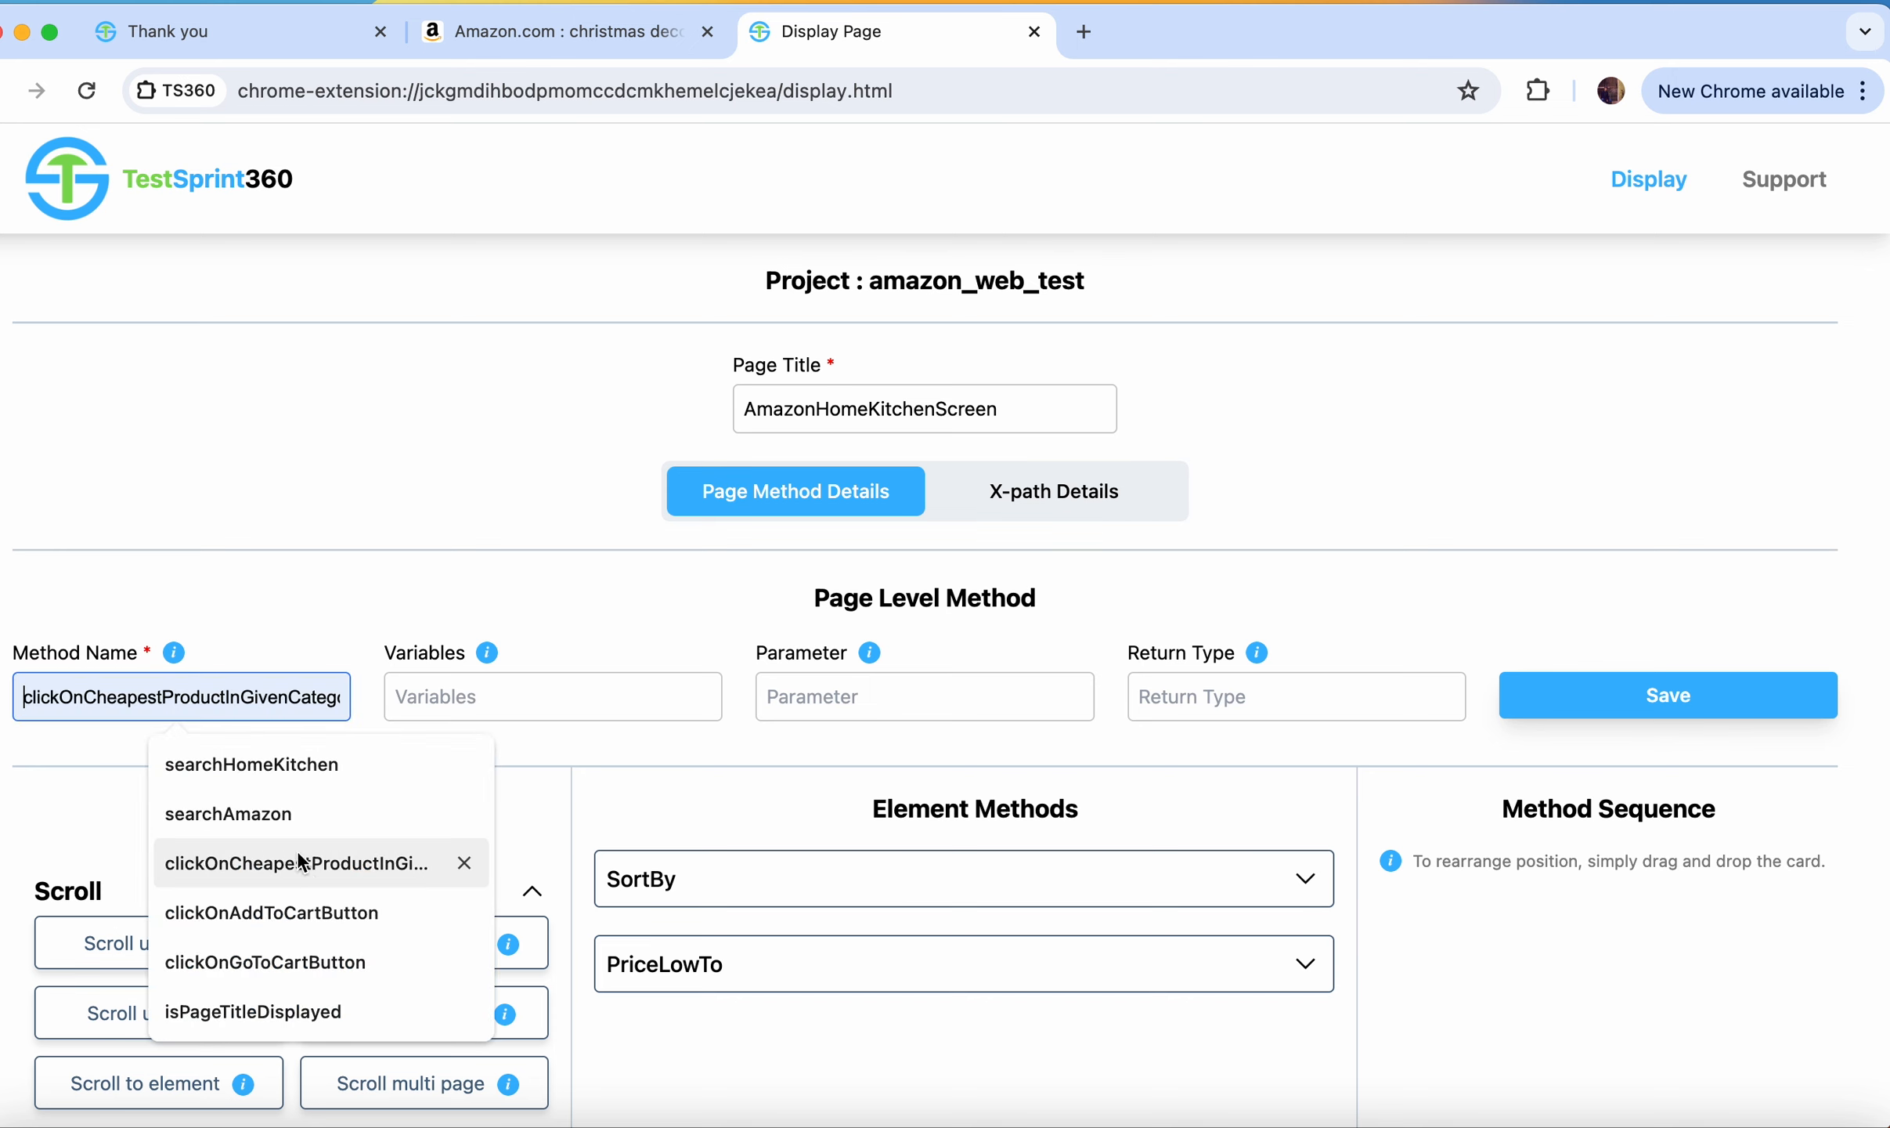
{"action": "type", "text": "cort"}
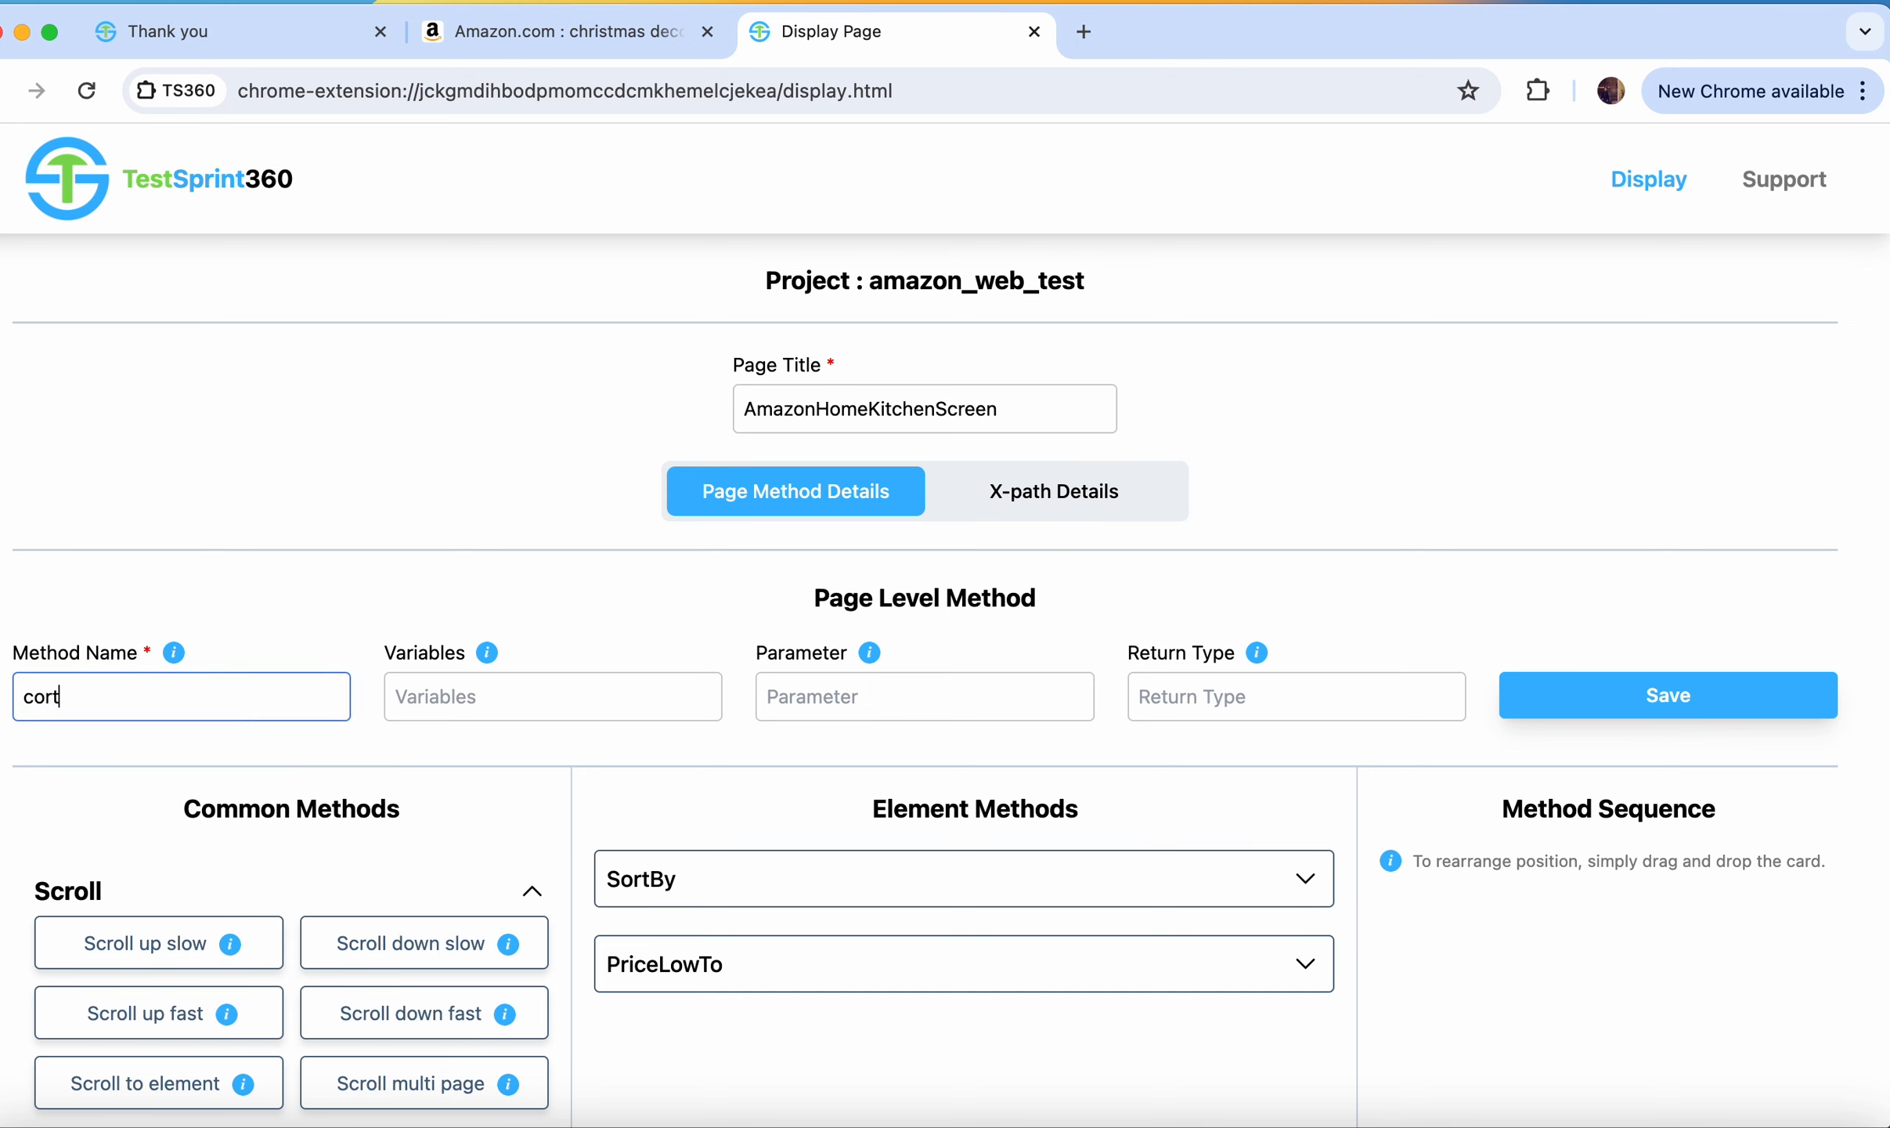
{"action": "key", "text": "BackSpace"}
{"action": "type", "text": "sor"}
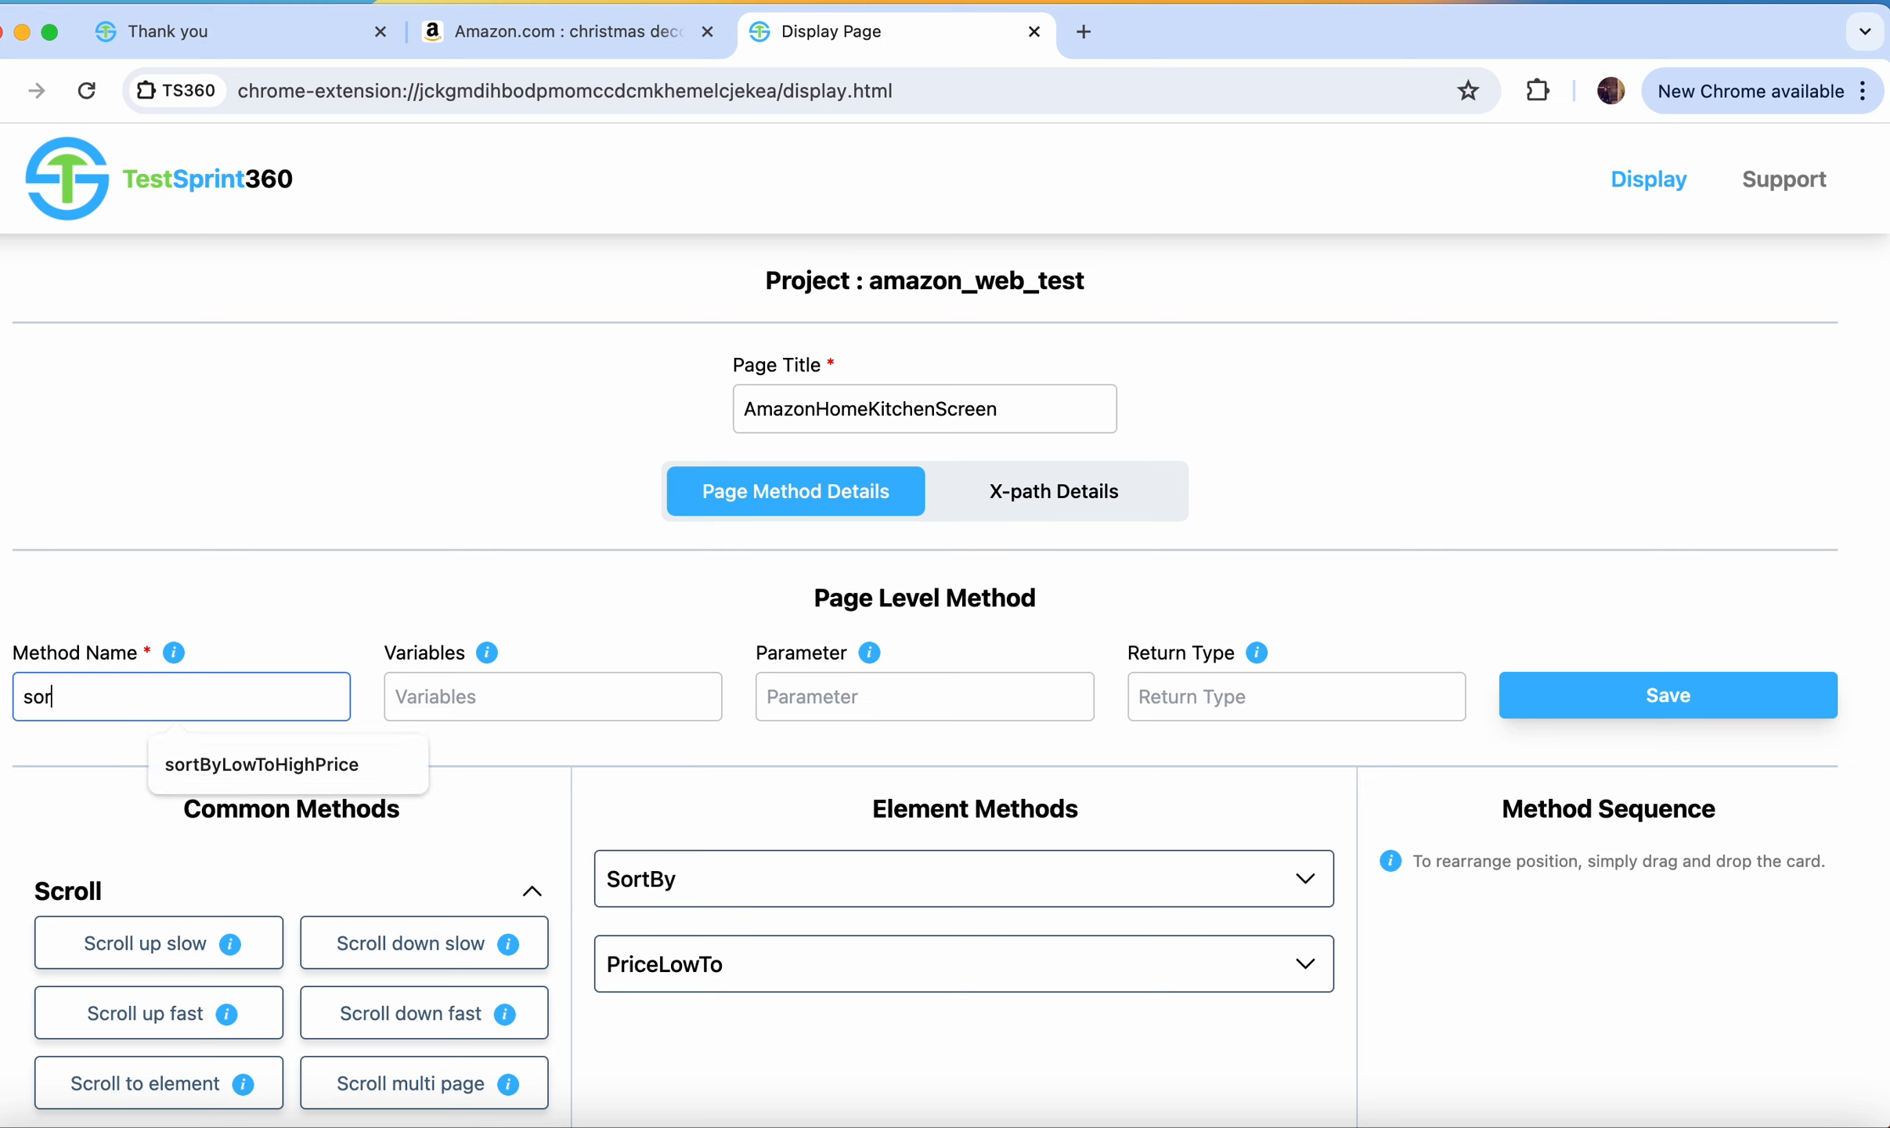
{"action": "left_click", "coordinate": [395, 785]}
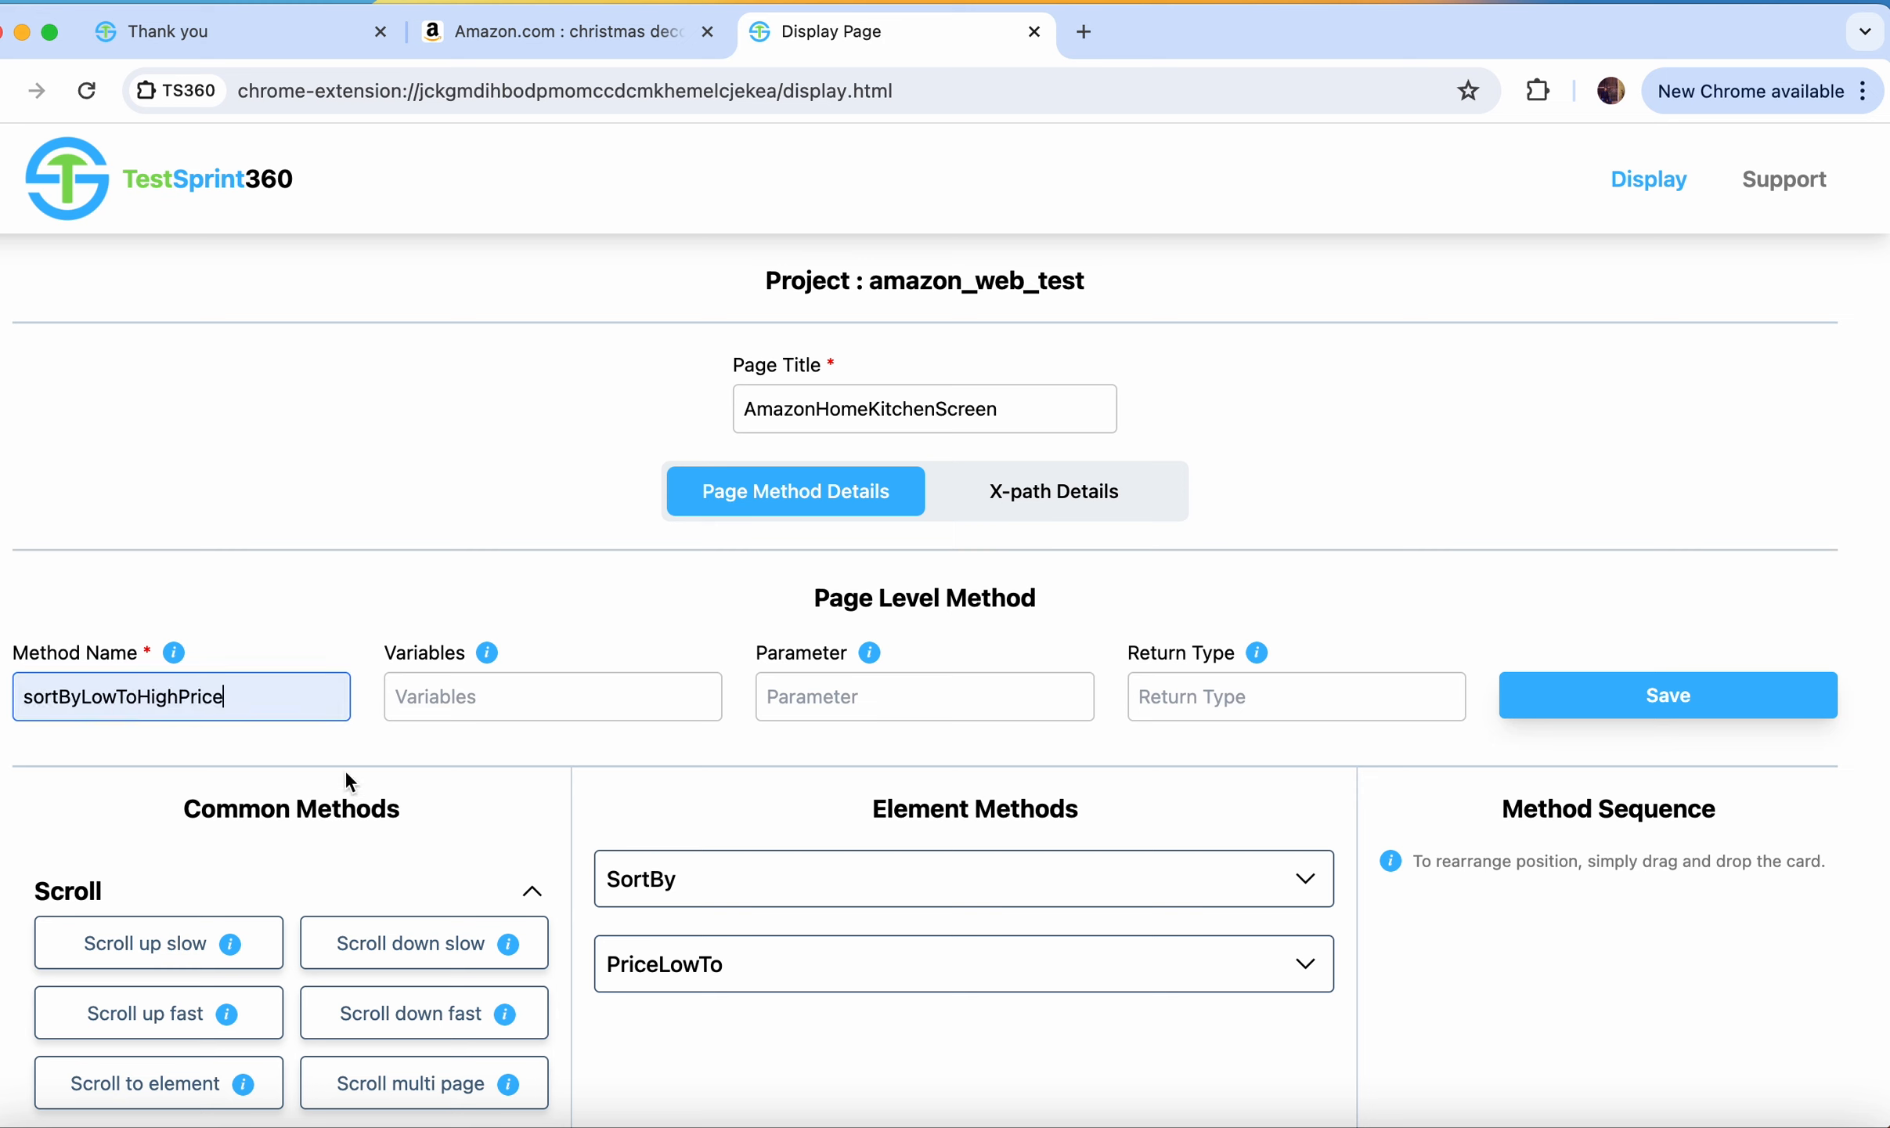
{"action": "left_click", "coordinate": [1184, 695]}
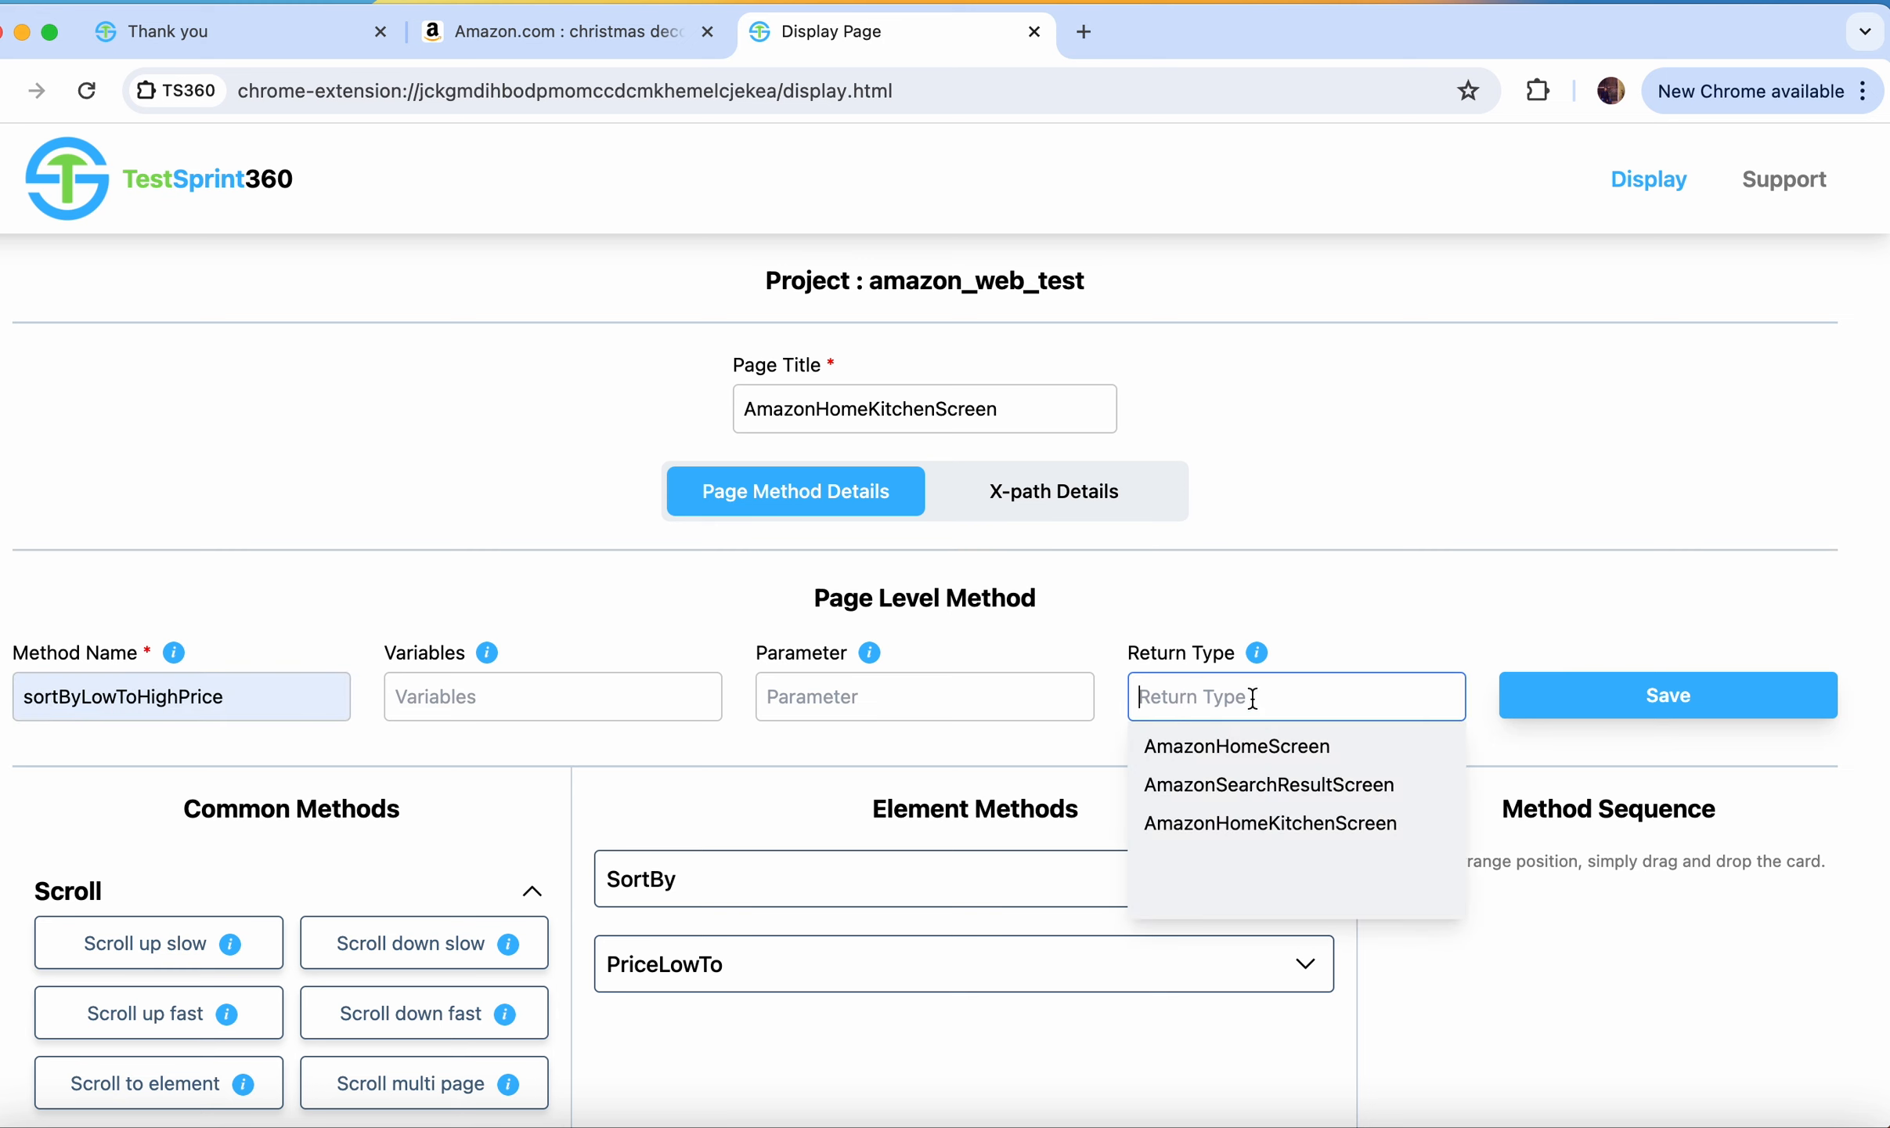
{"action": "type", "text": "AmazonSortedResultScreen"}
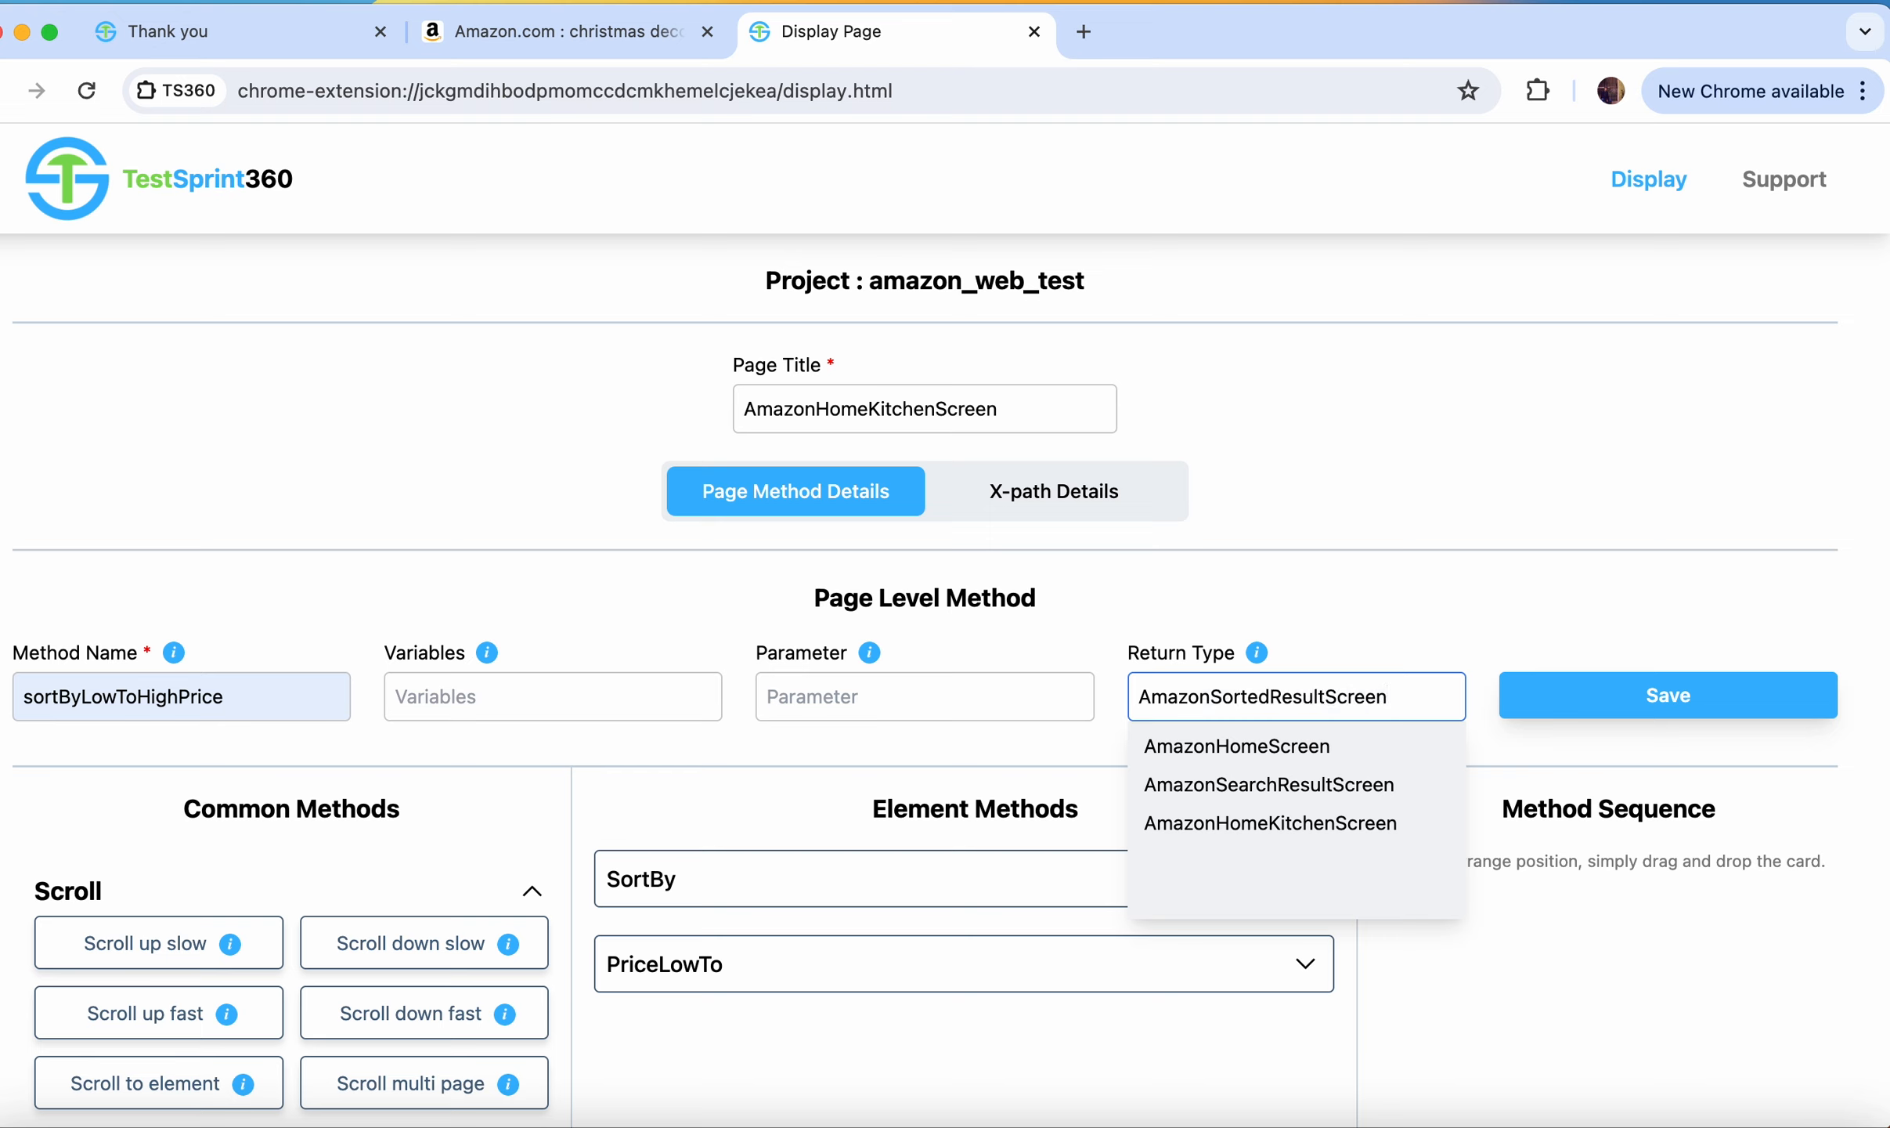
{"action": "left_click", "coordinate": [1506, 613]}
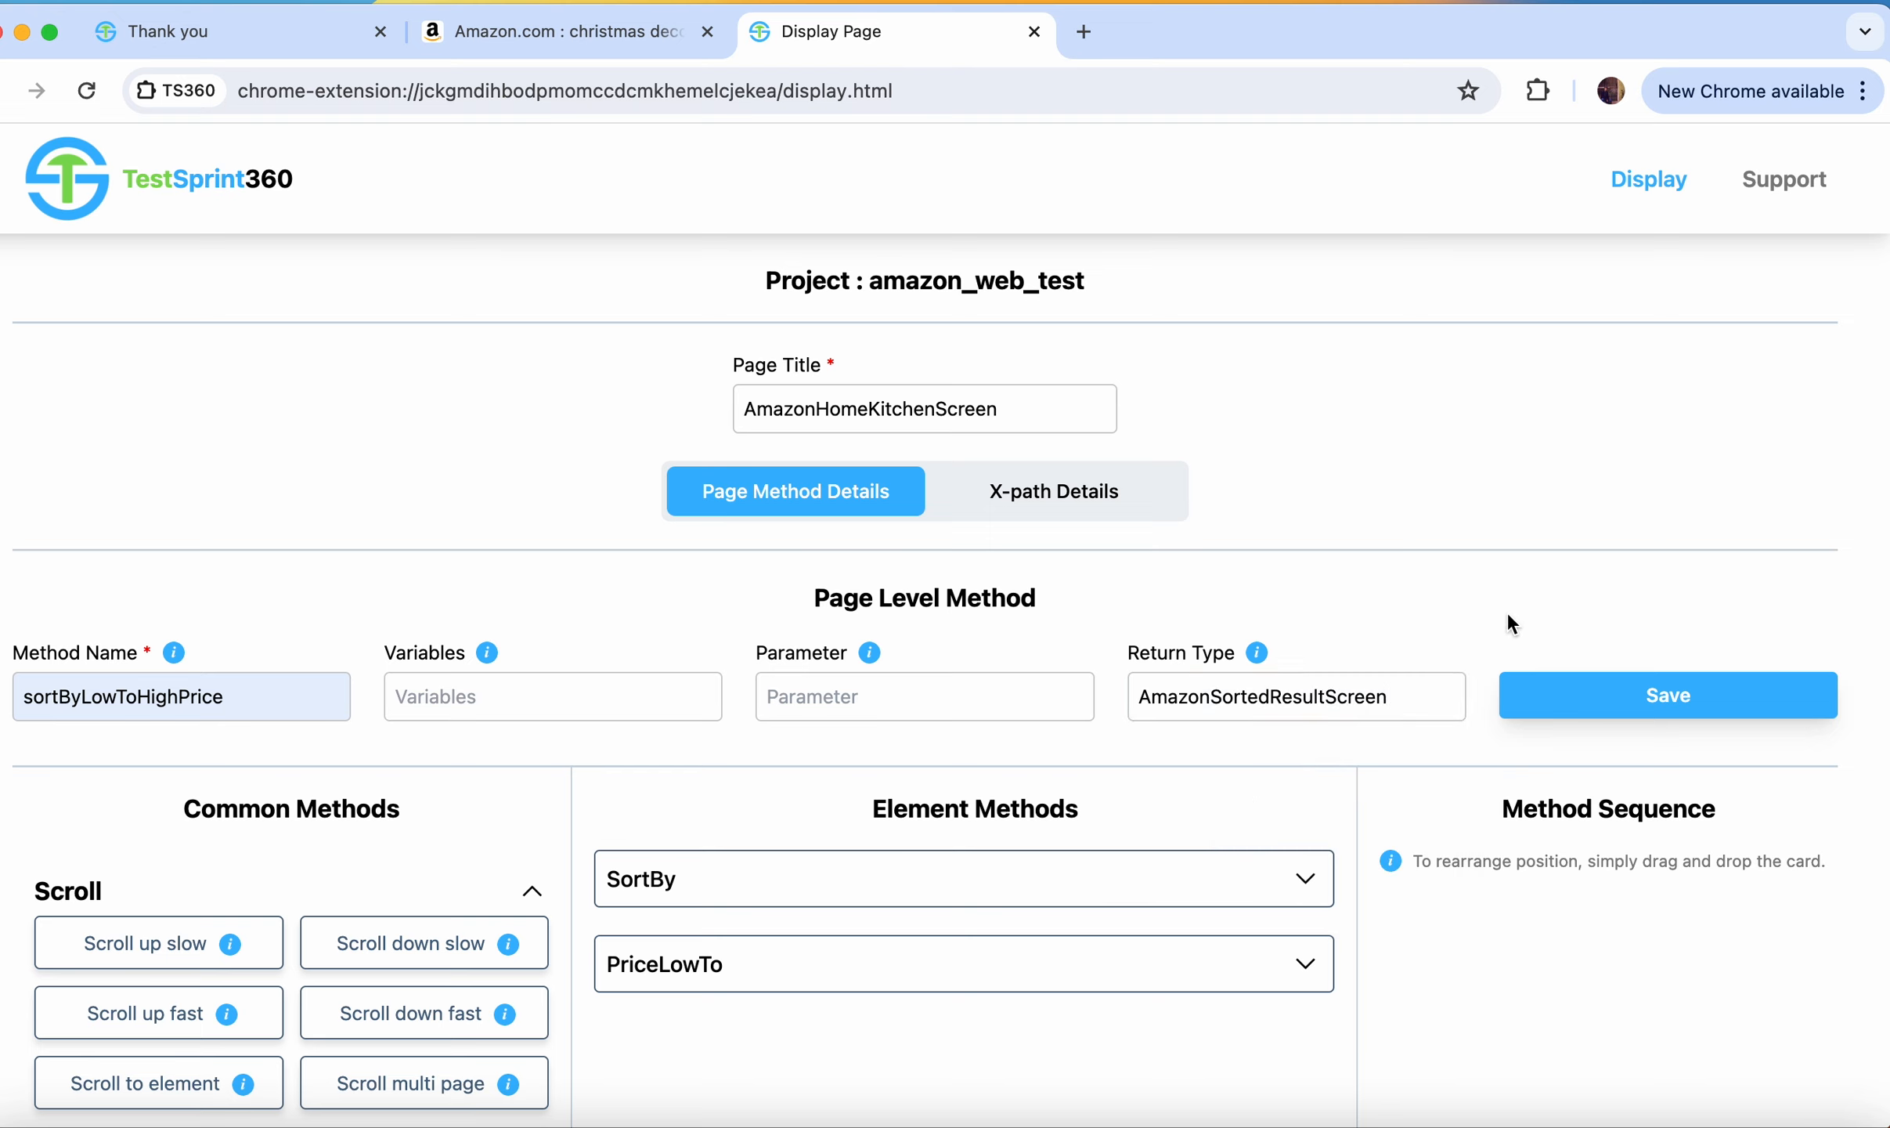
{"action": "left_click", "coordinate": [1669, 695]}
{"action": "left_click", "coordinate": [1154, 268]}
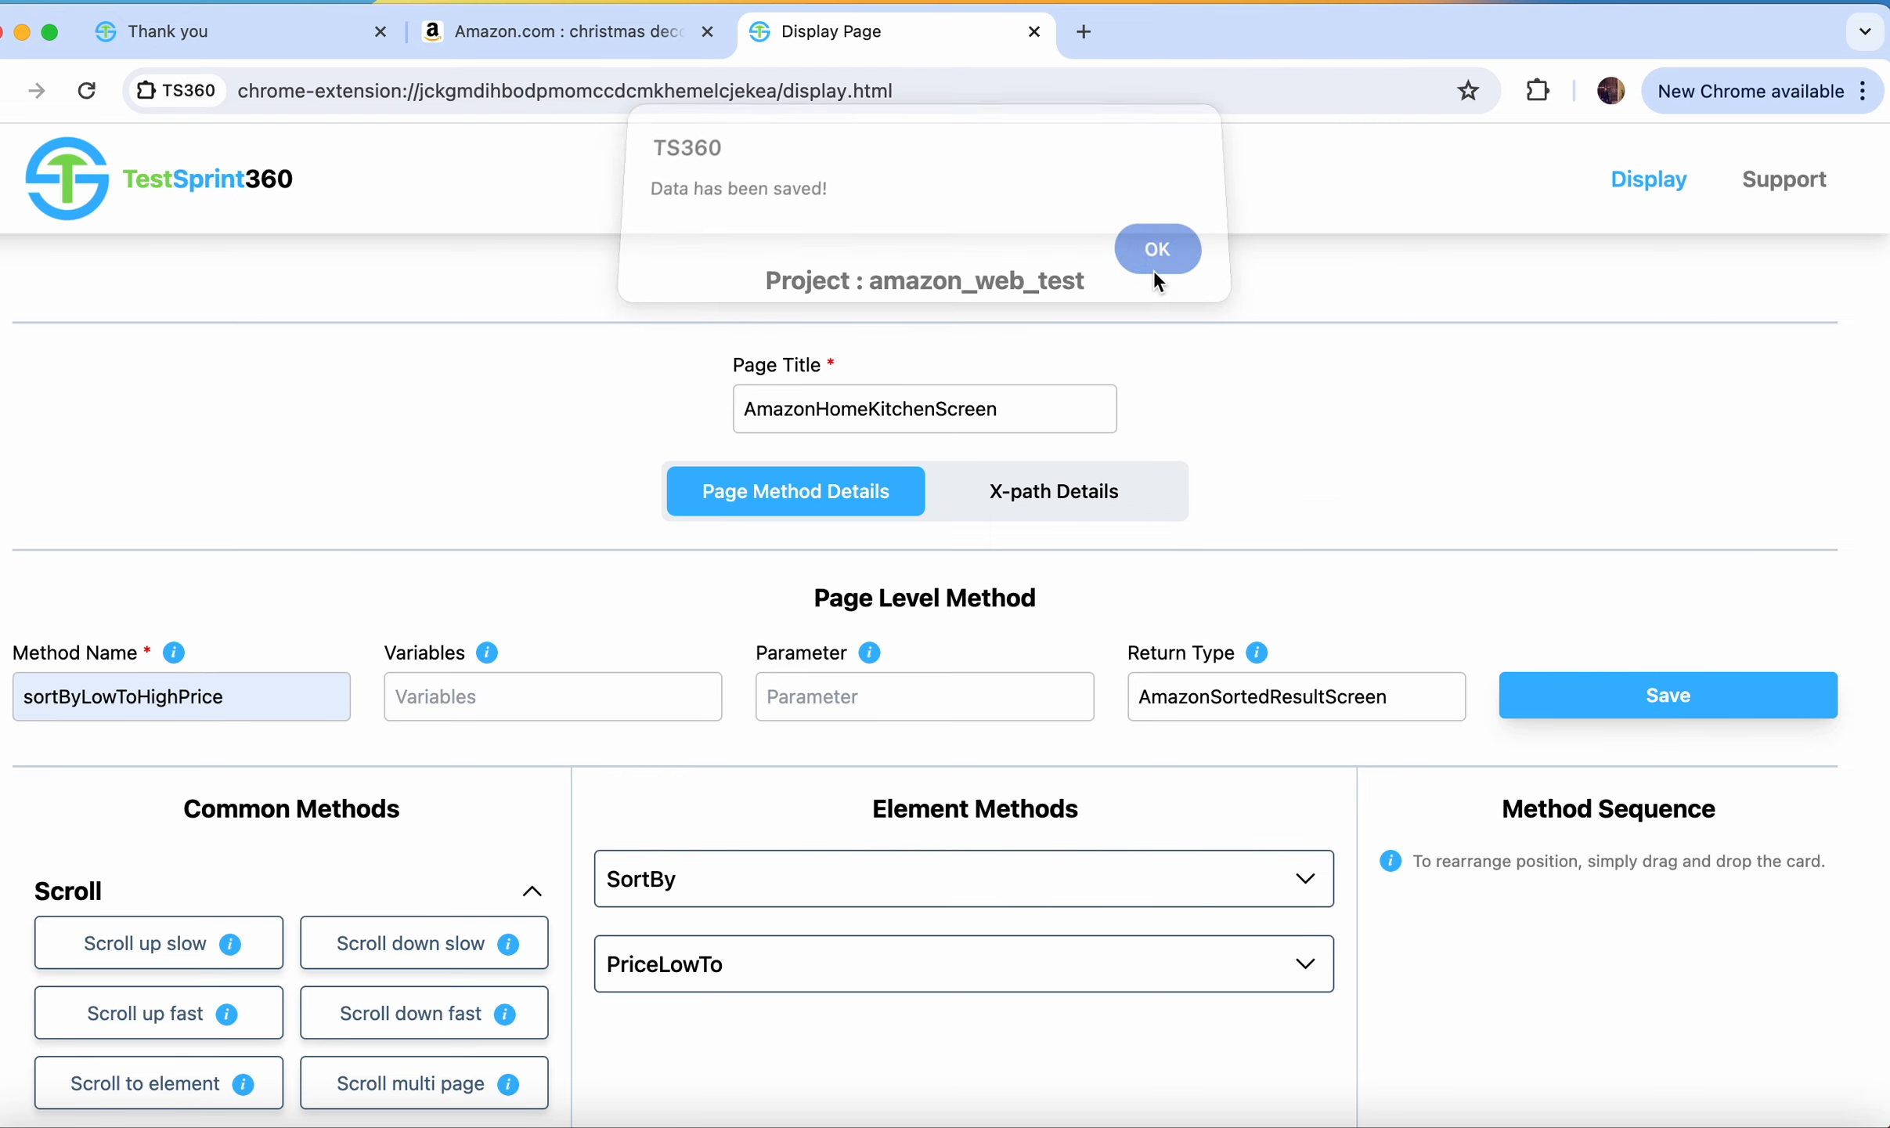
Step: Build the method sequence with click on element for SortBy, click on element for PriceLowTo, and Quickest wait
{"action": "scroll", "coordinate": [1297, 509], "scroll_direction": "down", "scroll_amount": 5}
{"action": "left_click", "coordinate": [1246, 521]}
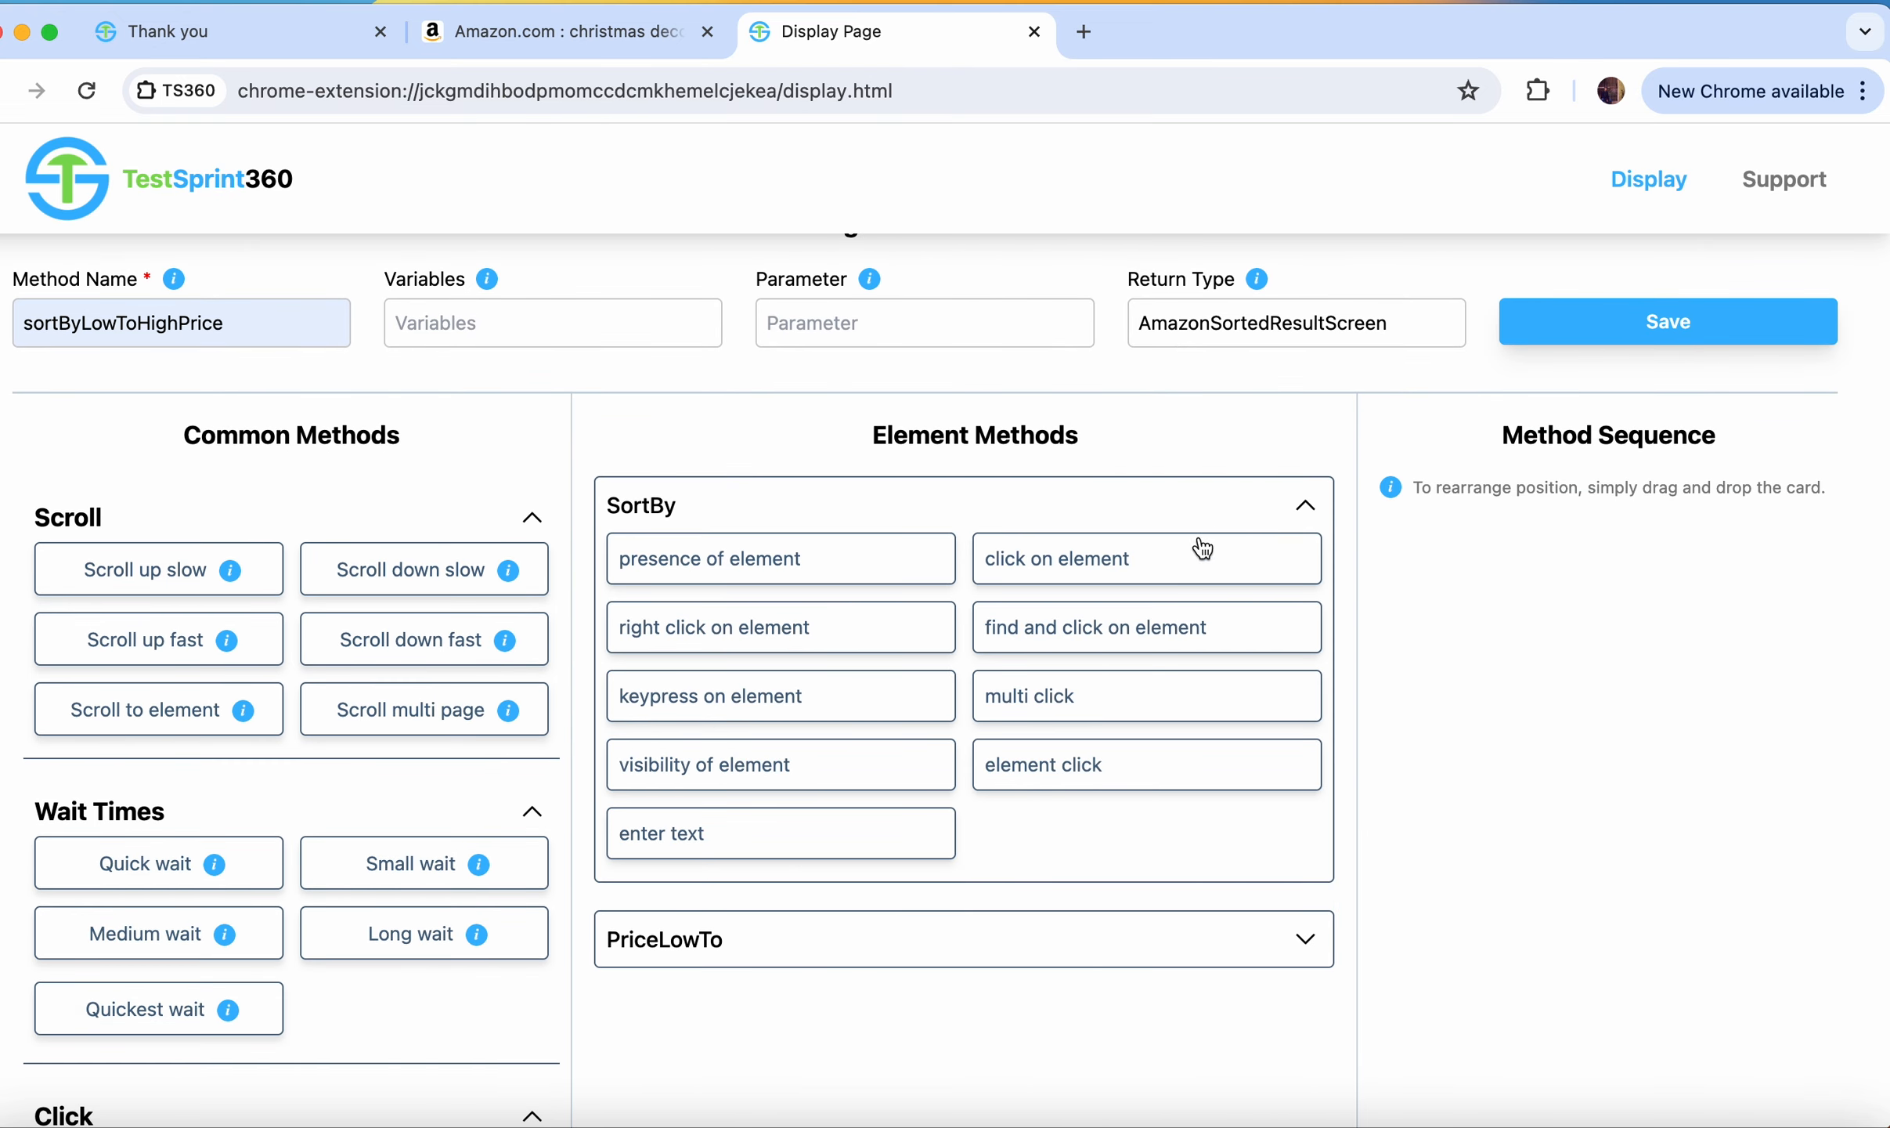
{"action": "left_click", "coordinate": [1144, 557]}
{"action": "left_click", "coordinate": [1222, 948]}
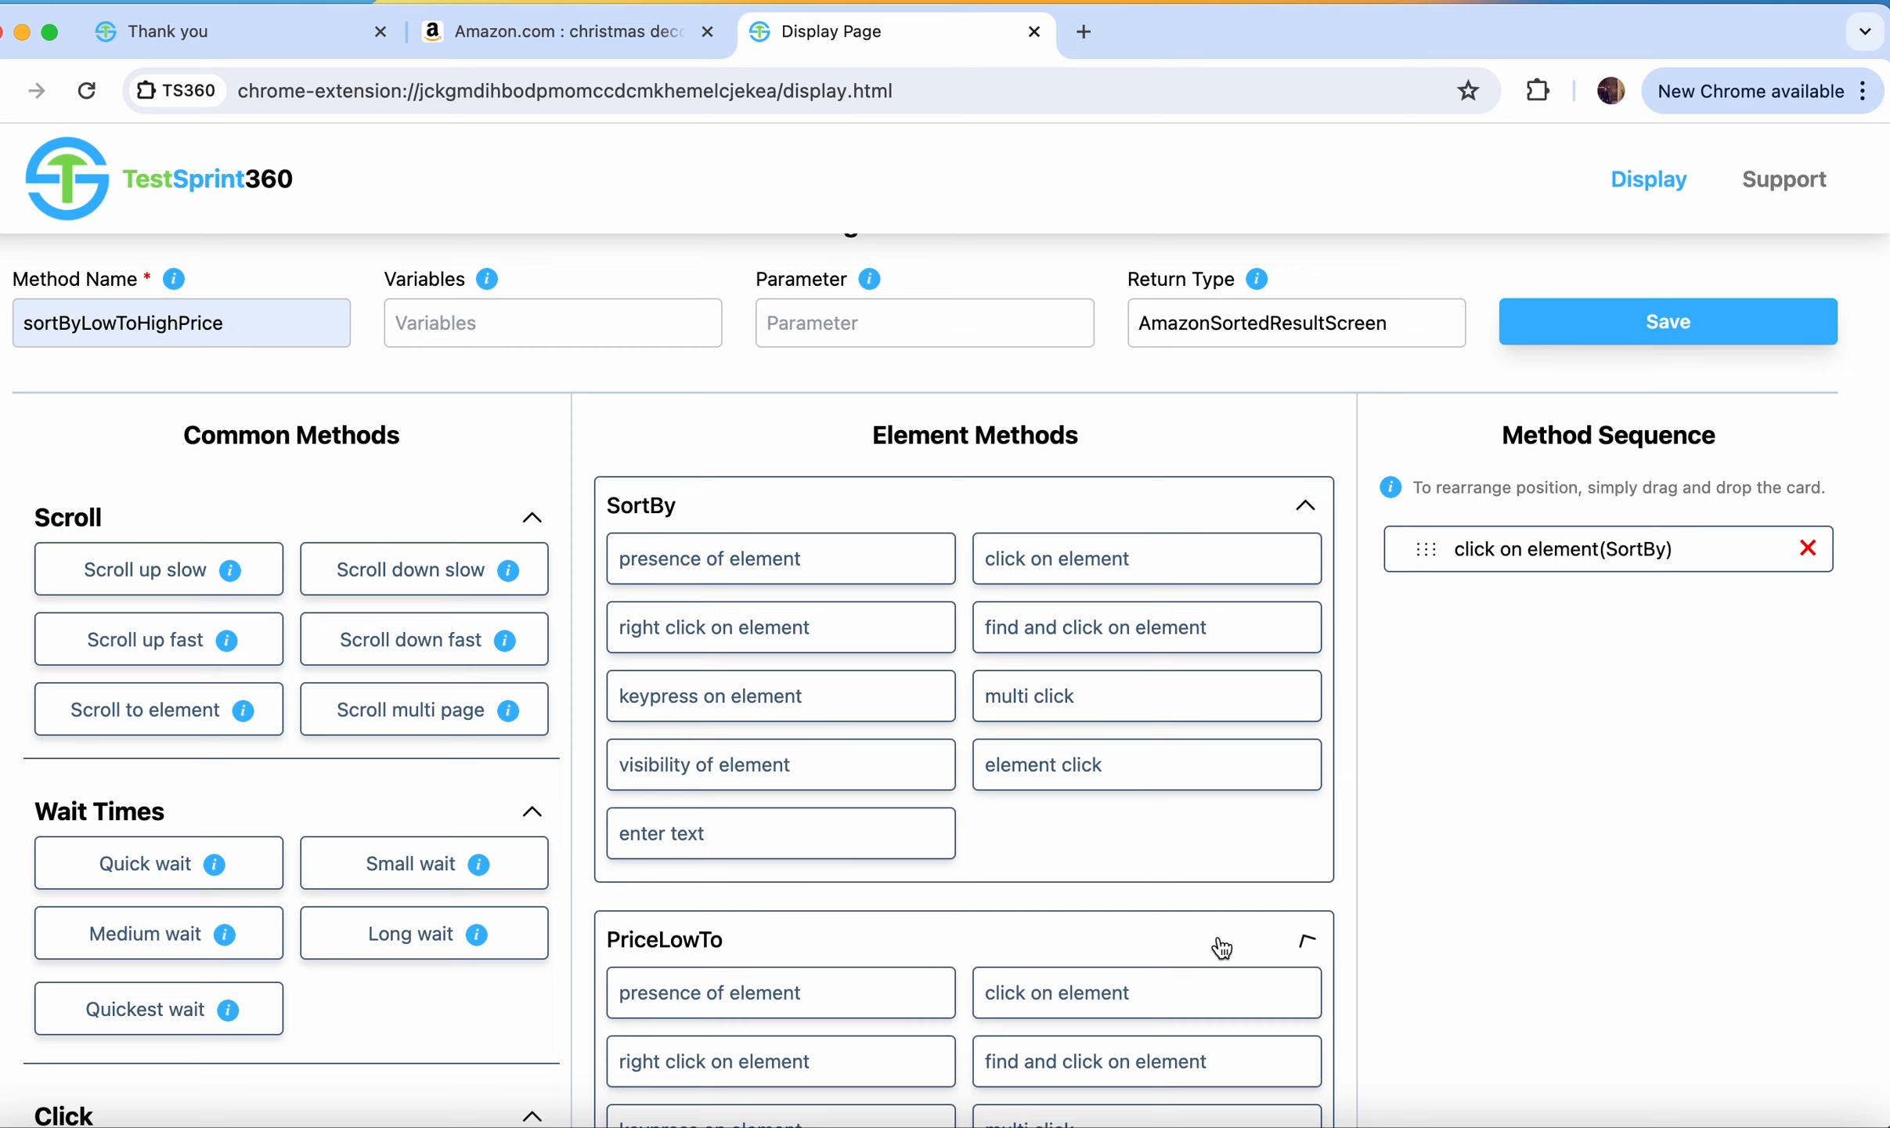
{"action": "left_click", "coordinate": [1218, 991]}
{"action": "left_click", "coordinate": [1306, 944]}
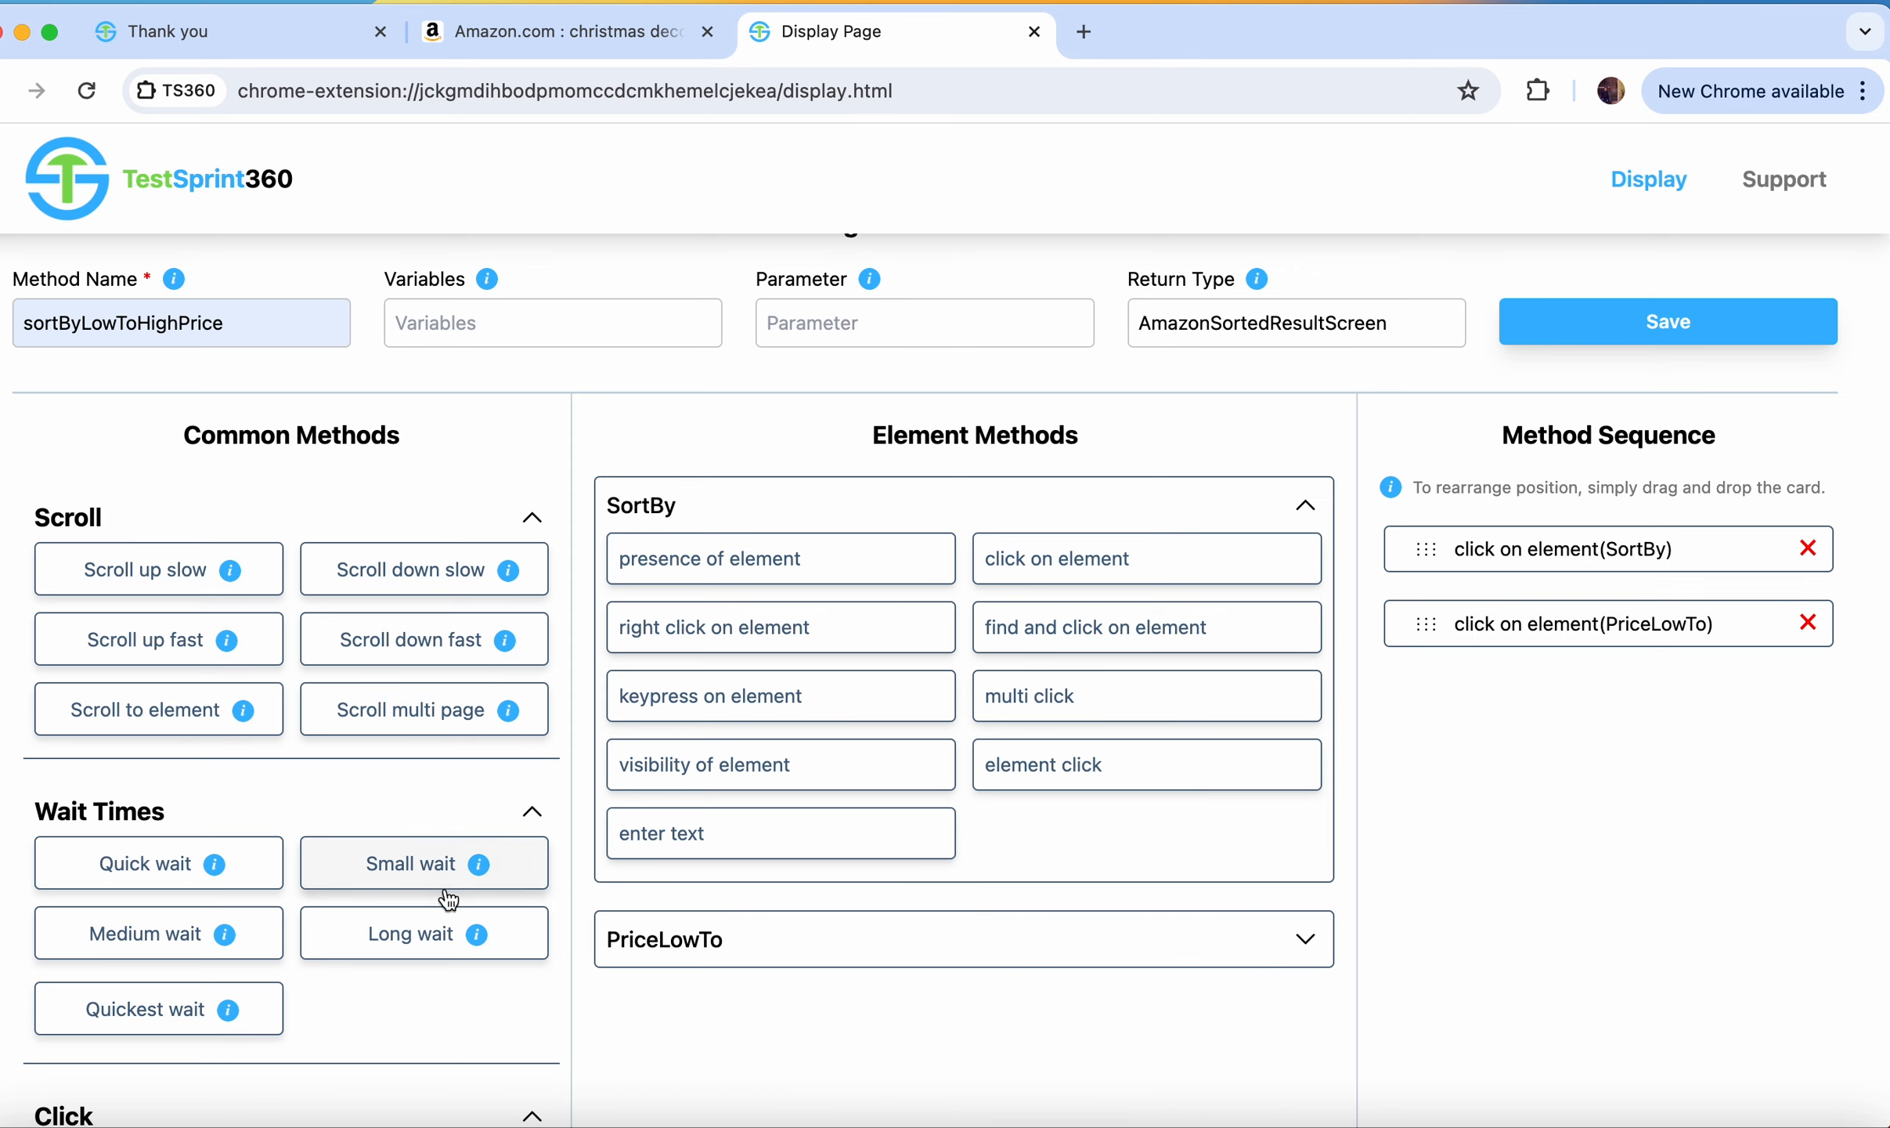
{"action": "left_click", "coordinate": [182, 1011]}
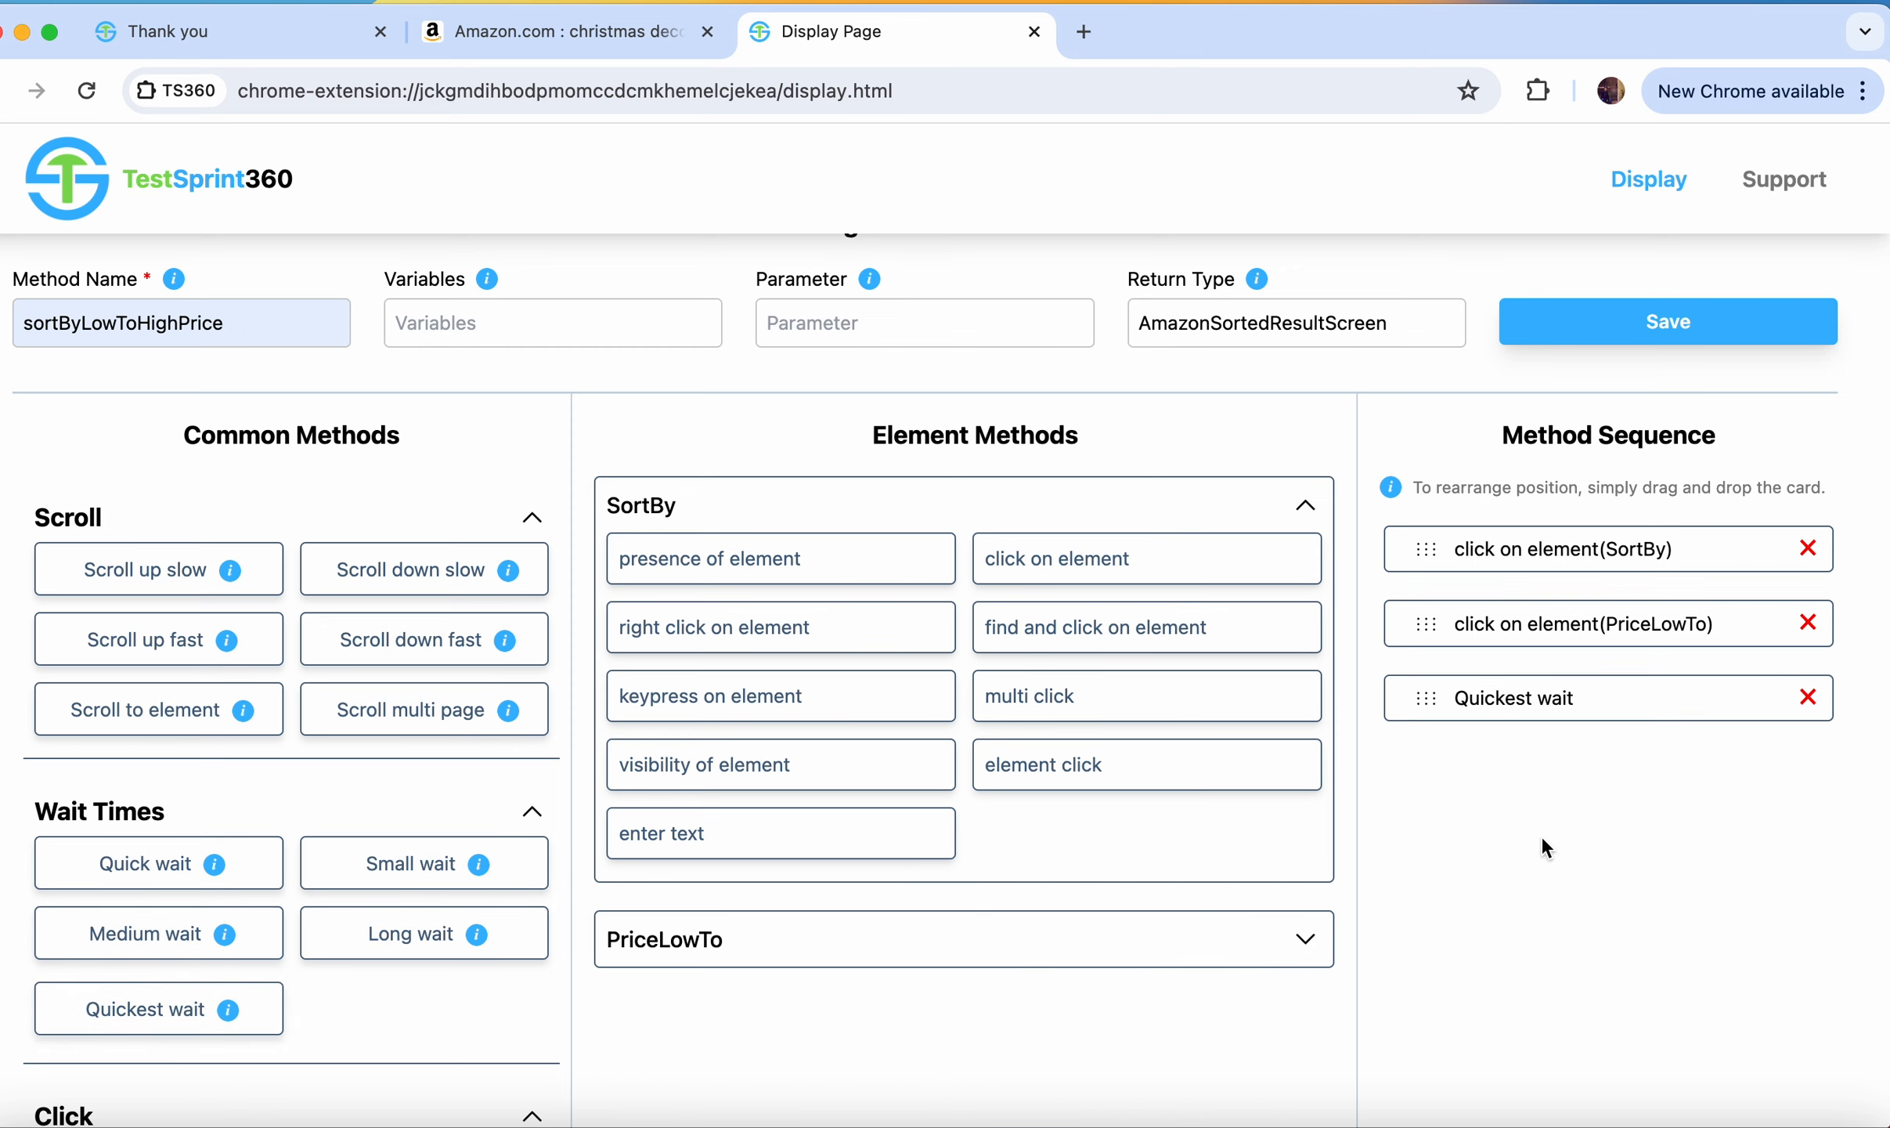
Step: Create the sortByLowToHighPrice method from its sequence and exit the display page
{"action": "scroll", "coordinate": [1542, 835], "scroll_direction": "down", "scroll_amount": 10}
{"action": "left_click", "coordinate": [1610, 717]}
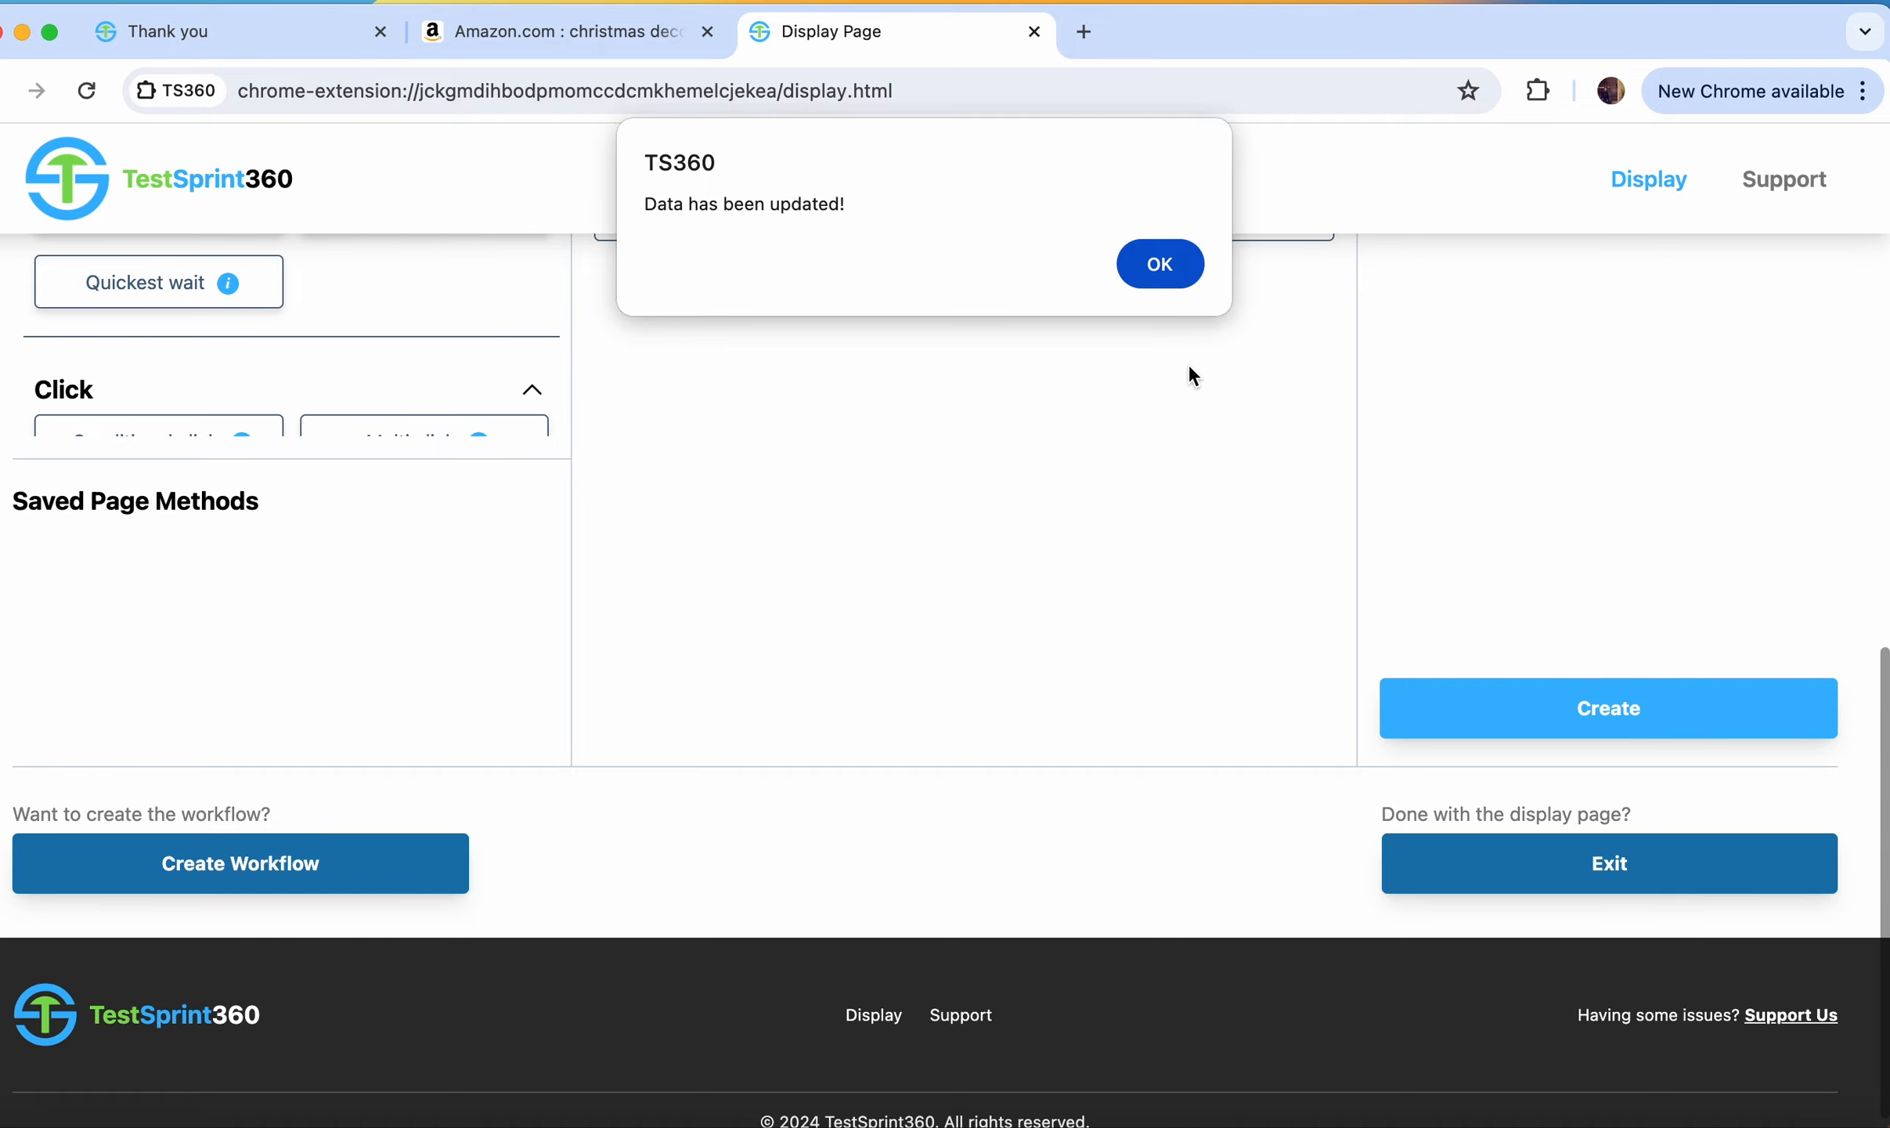
{"action": "left_click", "coordinate": [1154, 266]}
{"action": "left_click", "coordinate": [1625, 875]}
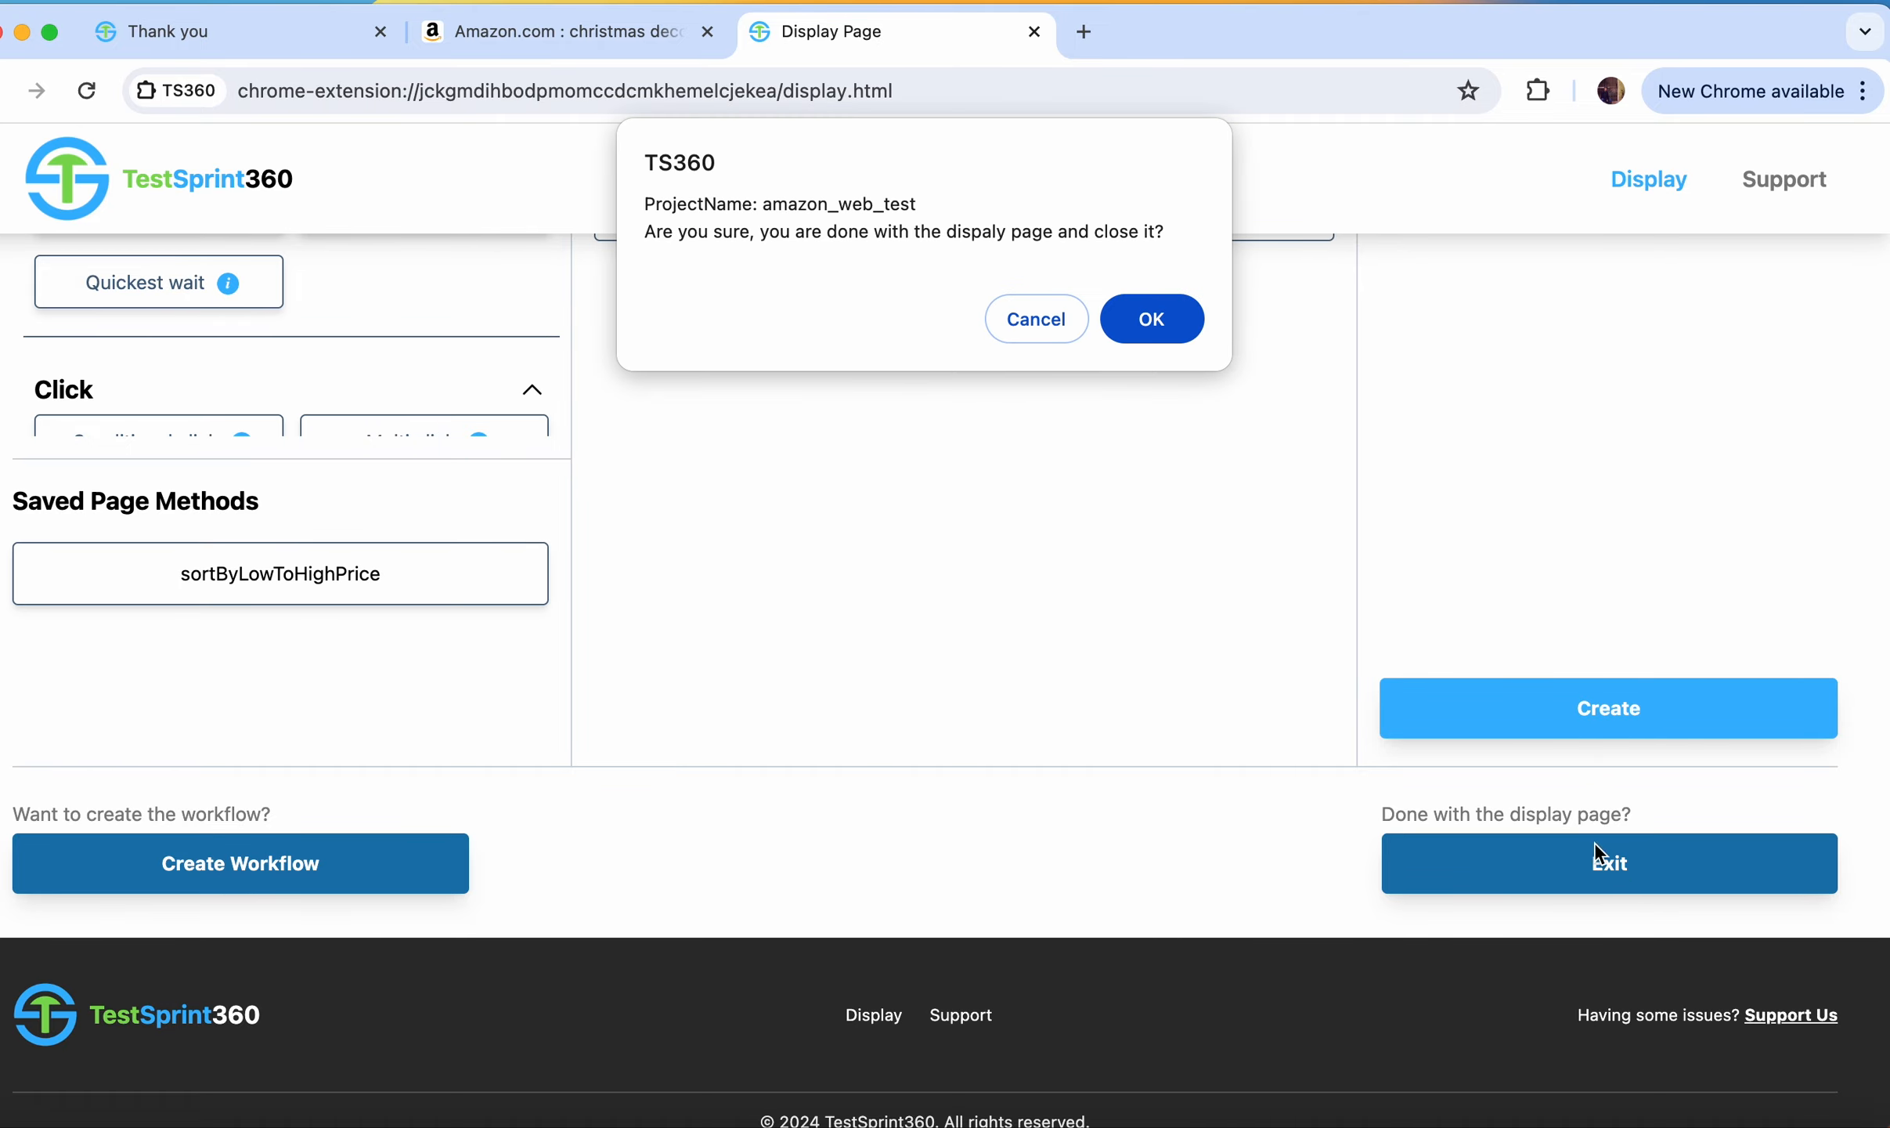
{"action": "left_click", "coordinate": [1155, 323]}
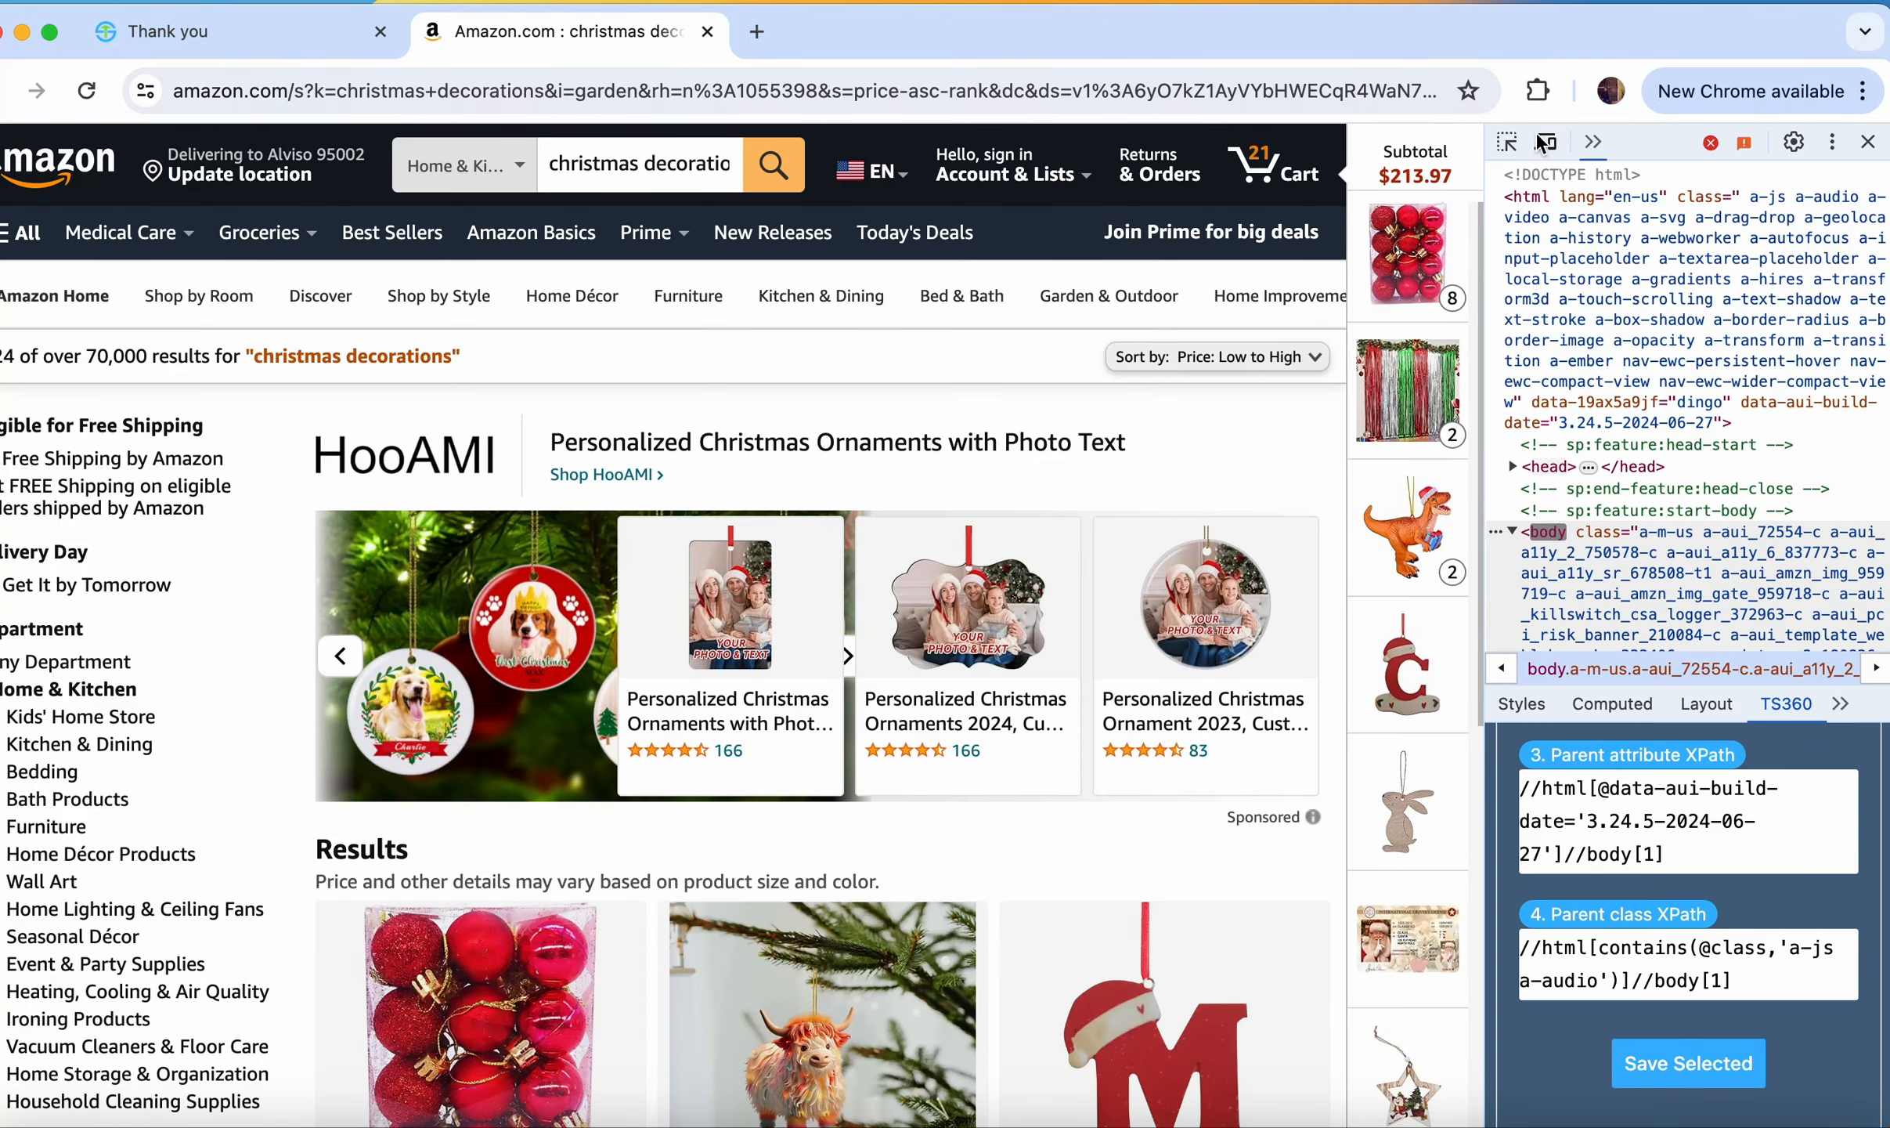
Step: Inspect the first search result's image, the red ball ornaments, and save its selected XPaths
{"action": "left_click", "coordinate": [1507, 143]}
{"action": "left_click", "coordinate": [510, 1018]}
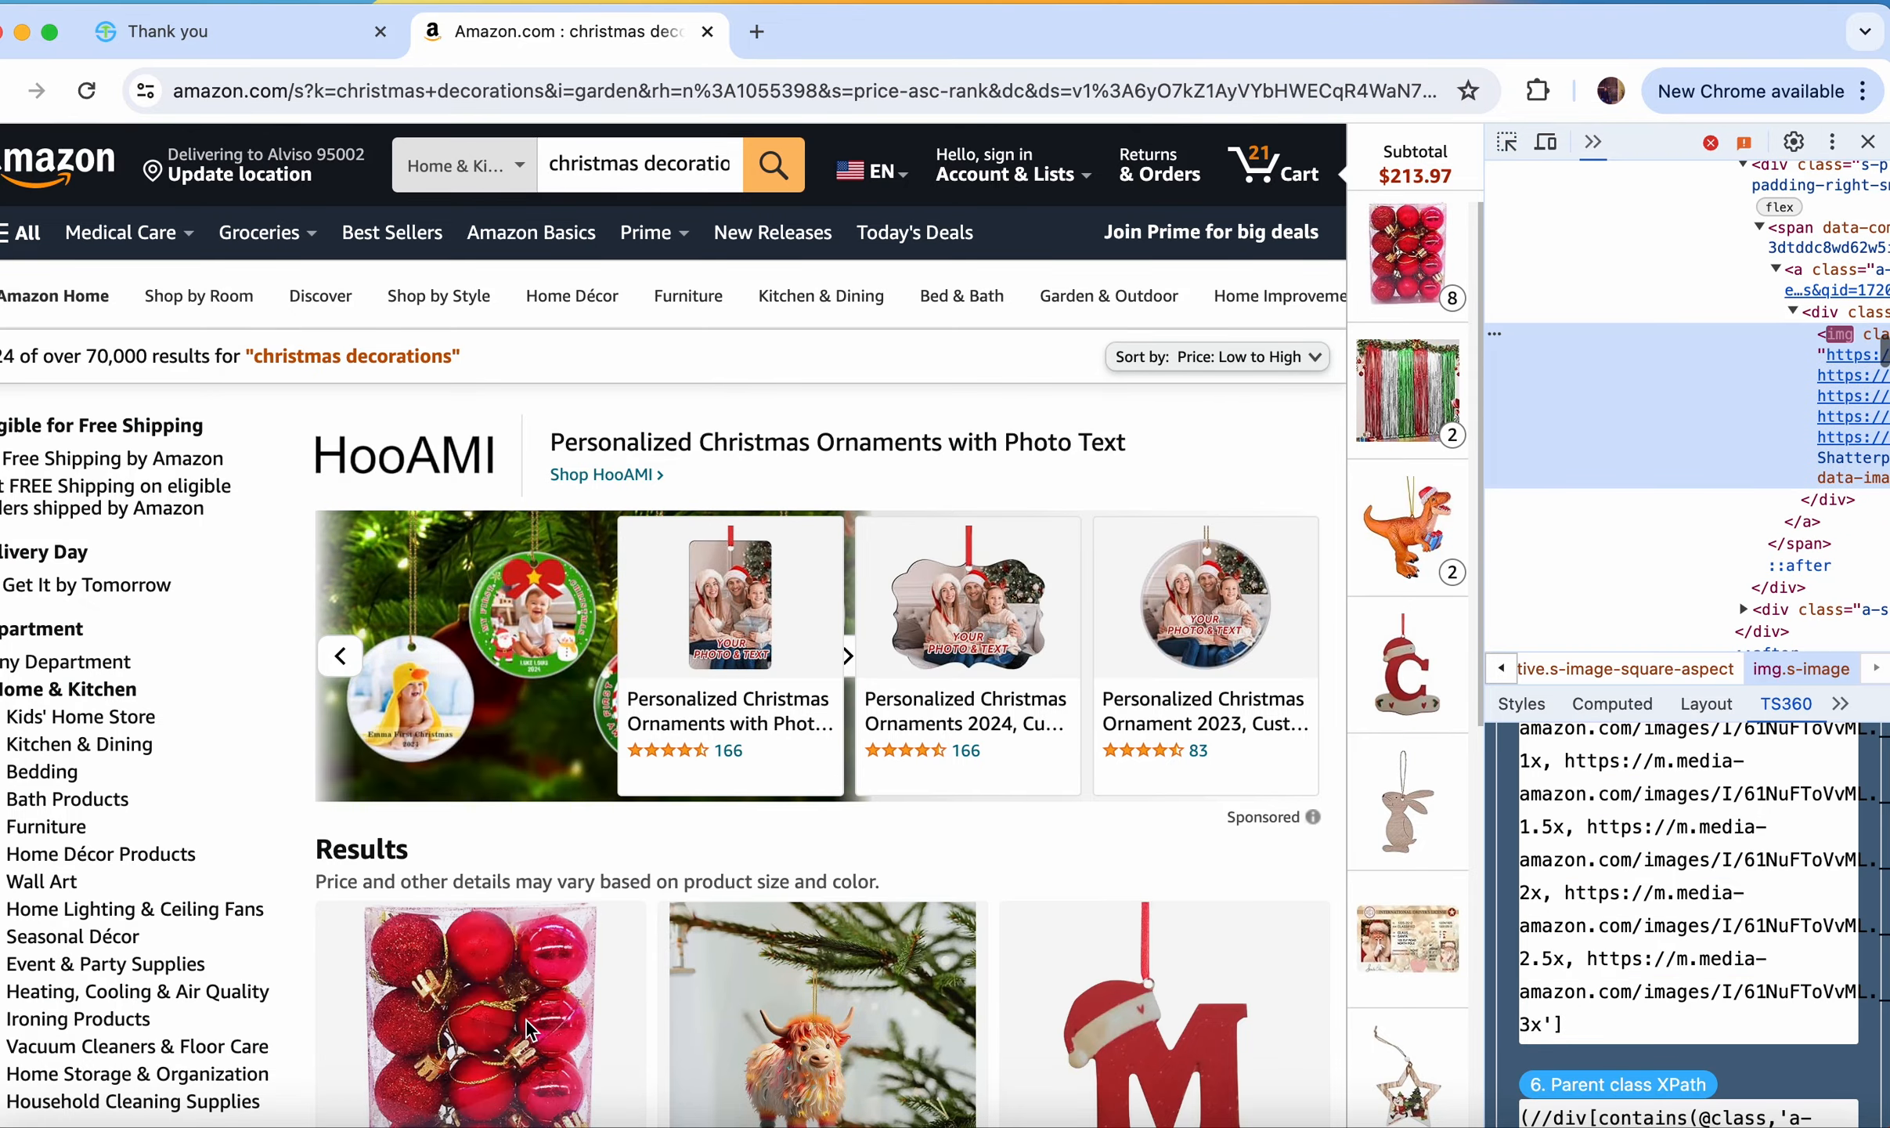
{"action": "scroll", "coordinate": [1842, 961], "scroll_direction": "down", "scroll_amount": 3}
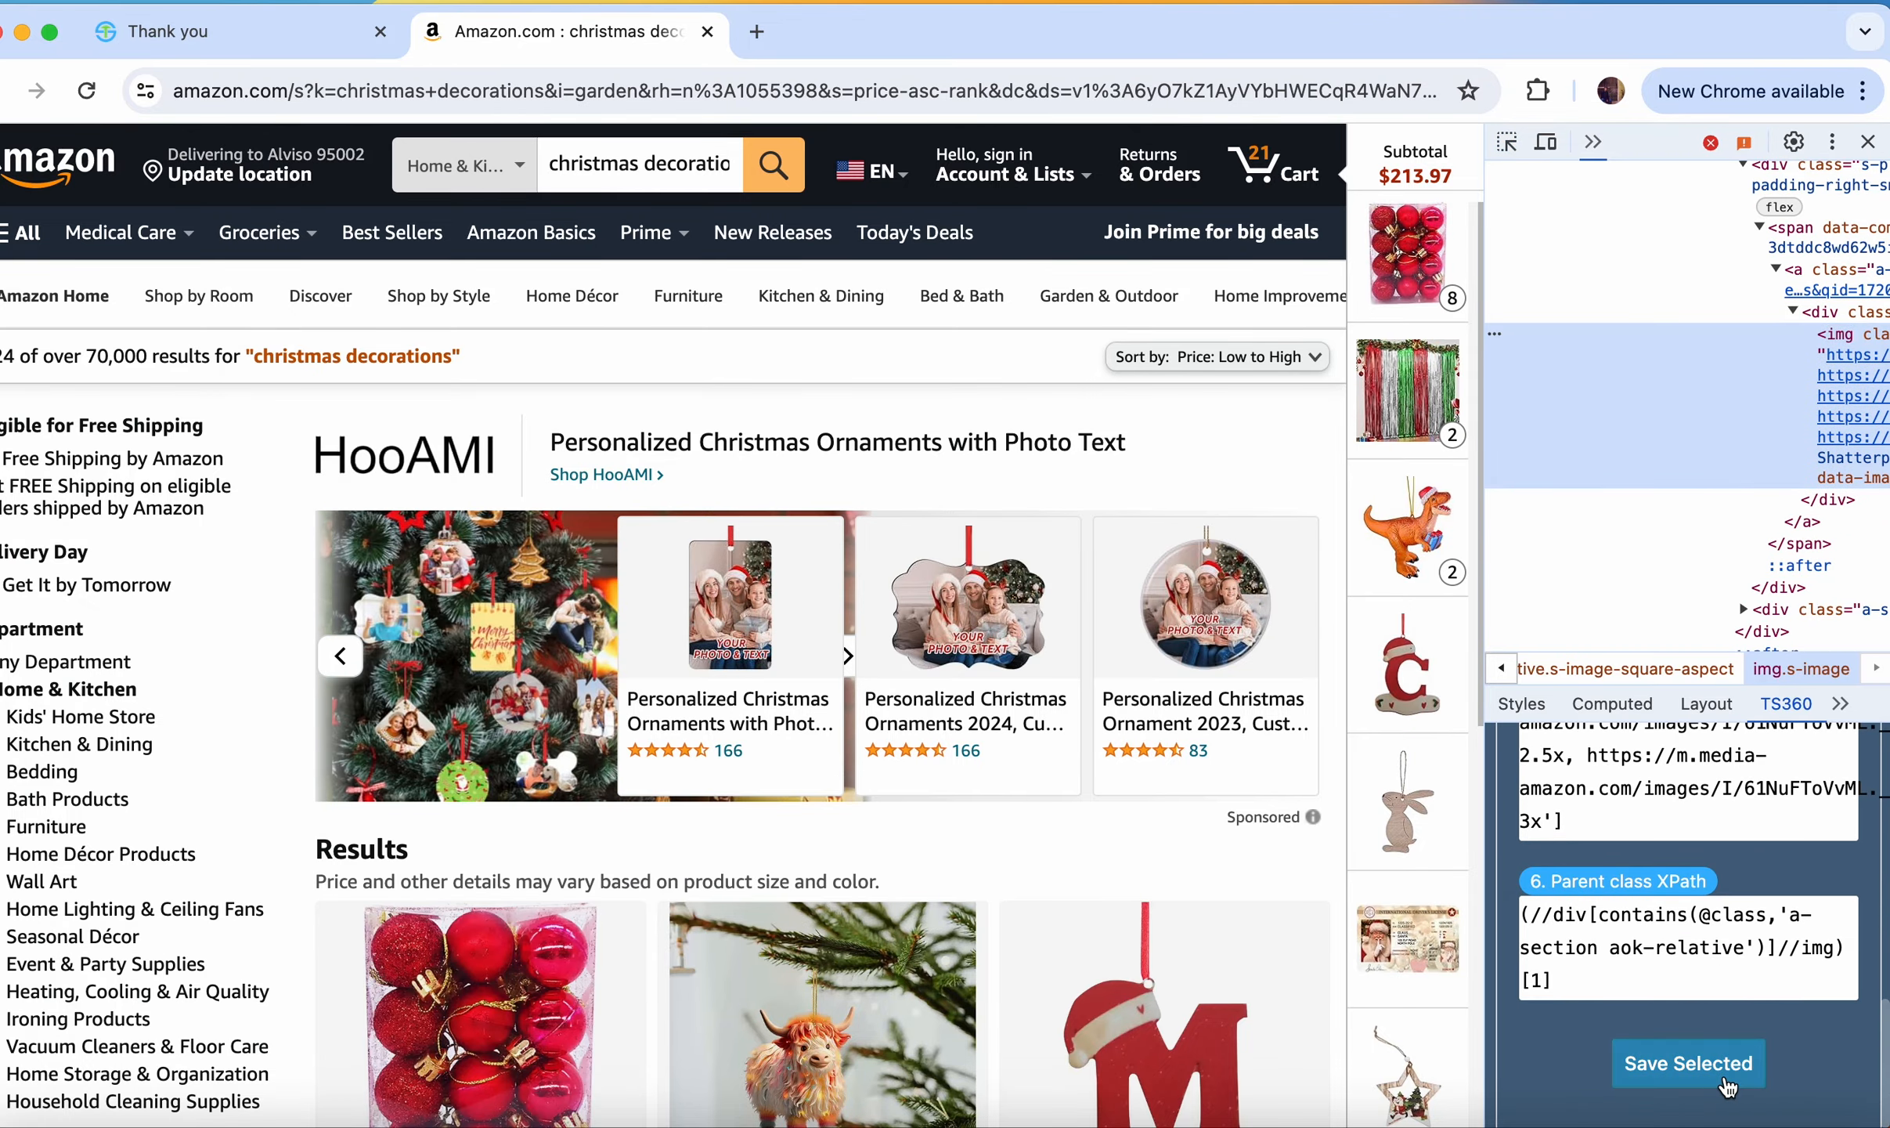
{"action": "left_click", "coordinate": [1723, 1065]}
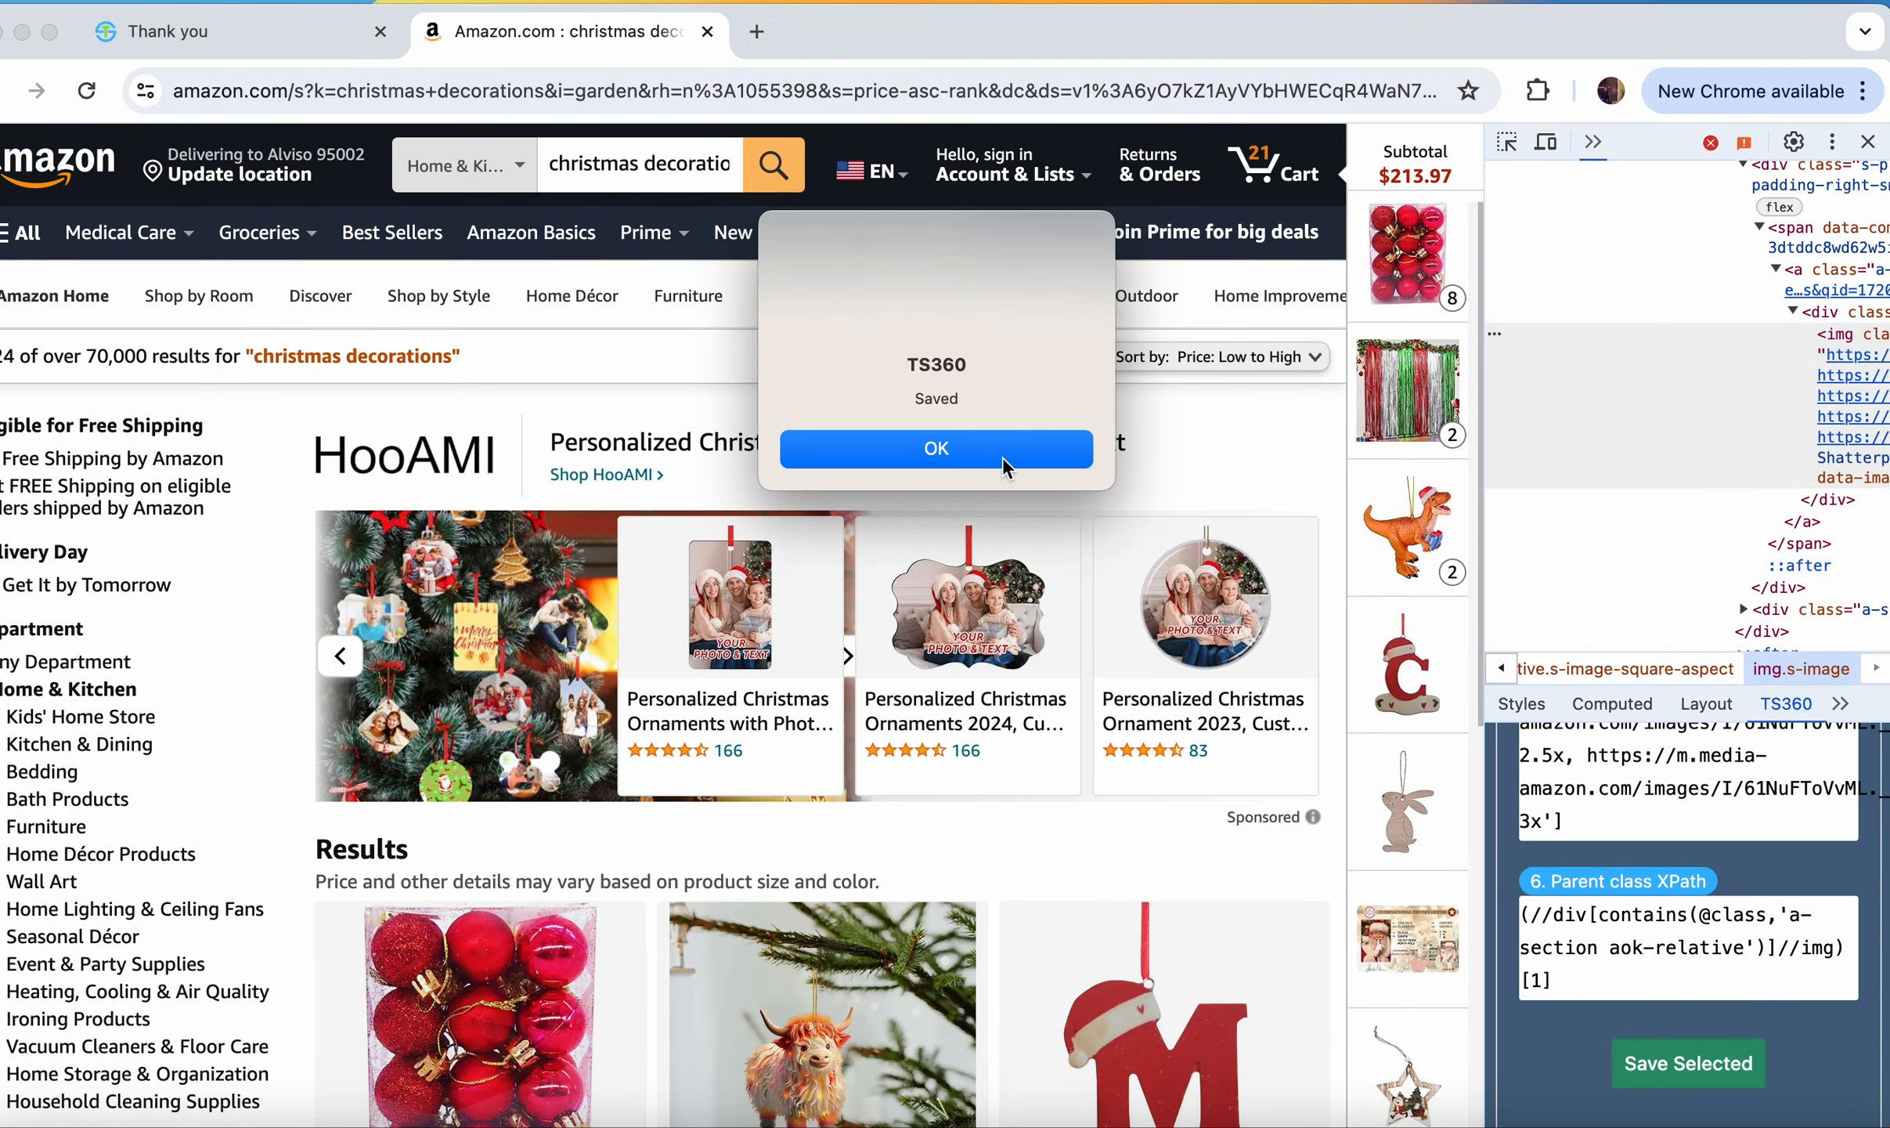
{"action": "left_click", "coordinate": [1004, 463]}
Step: Open the red ball ornaments product, go to the display page, and set the page title to AmazonSortedResultScreen
{"action": "left_click", "coordinate": [495, 996]}
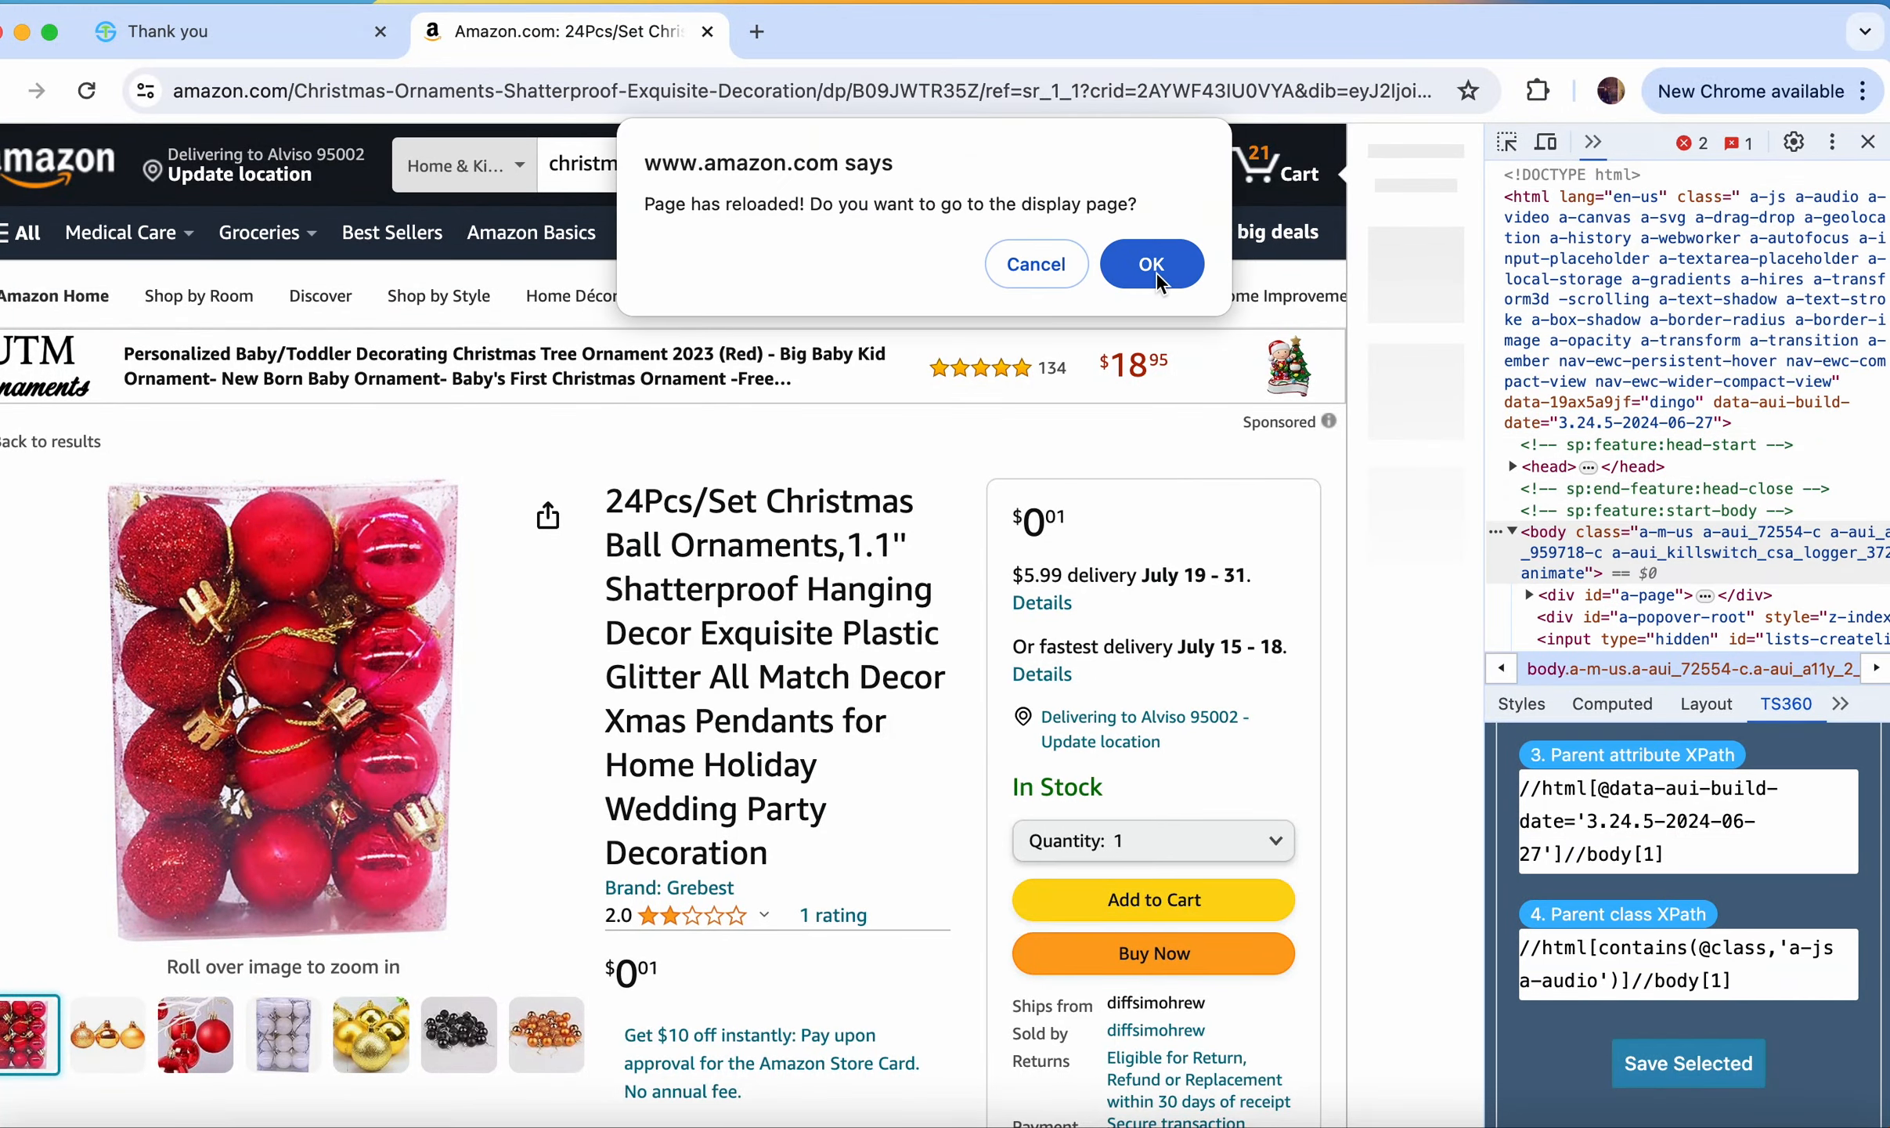
{"action": "left_click", "coordinate": [1157, 273]}
{"action": "left_click", "coordinate": [949, 410]}
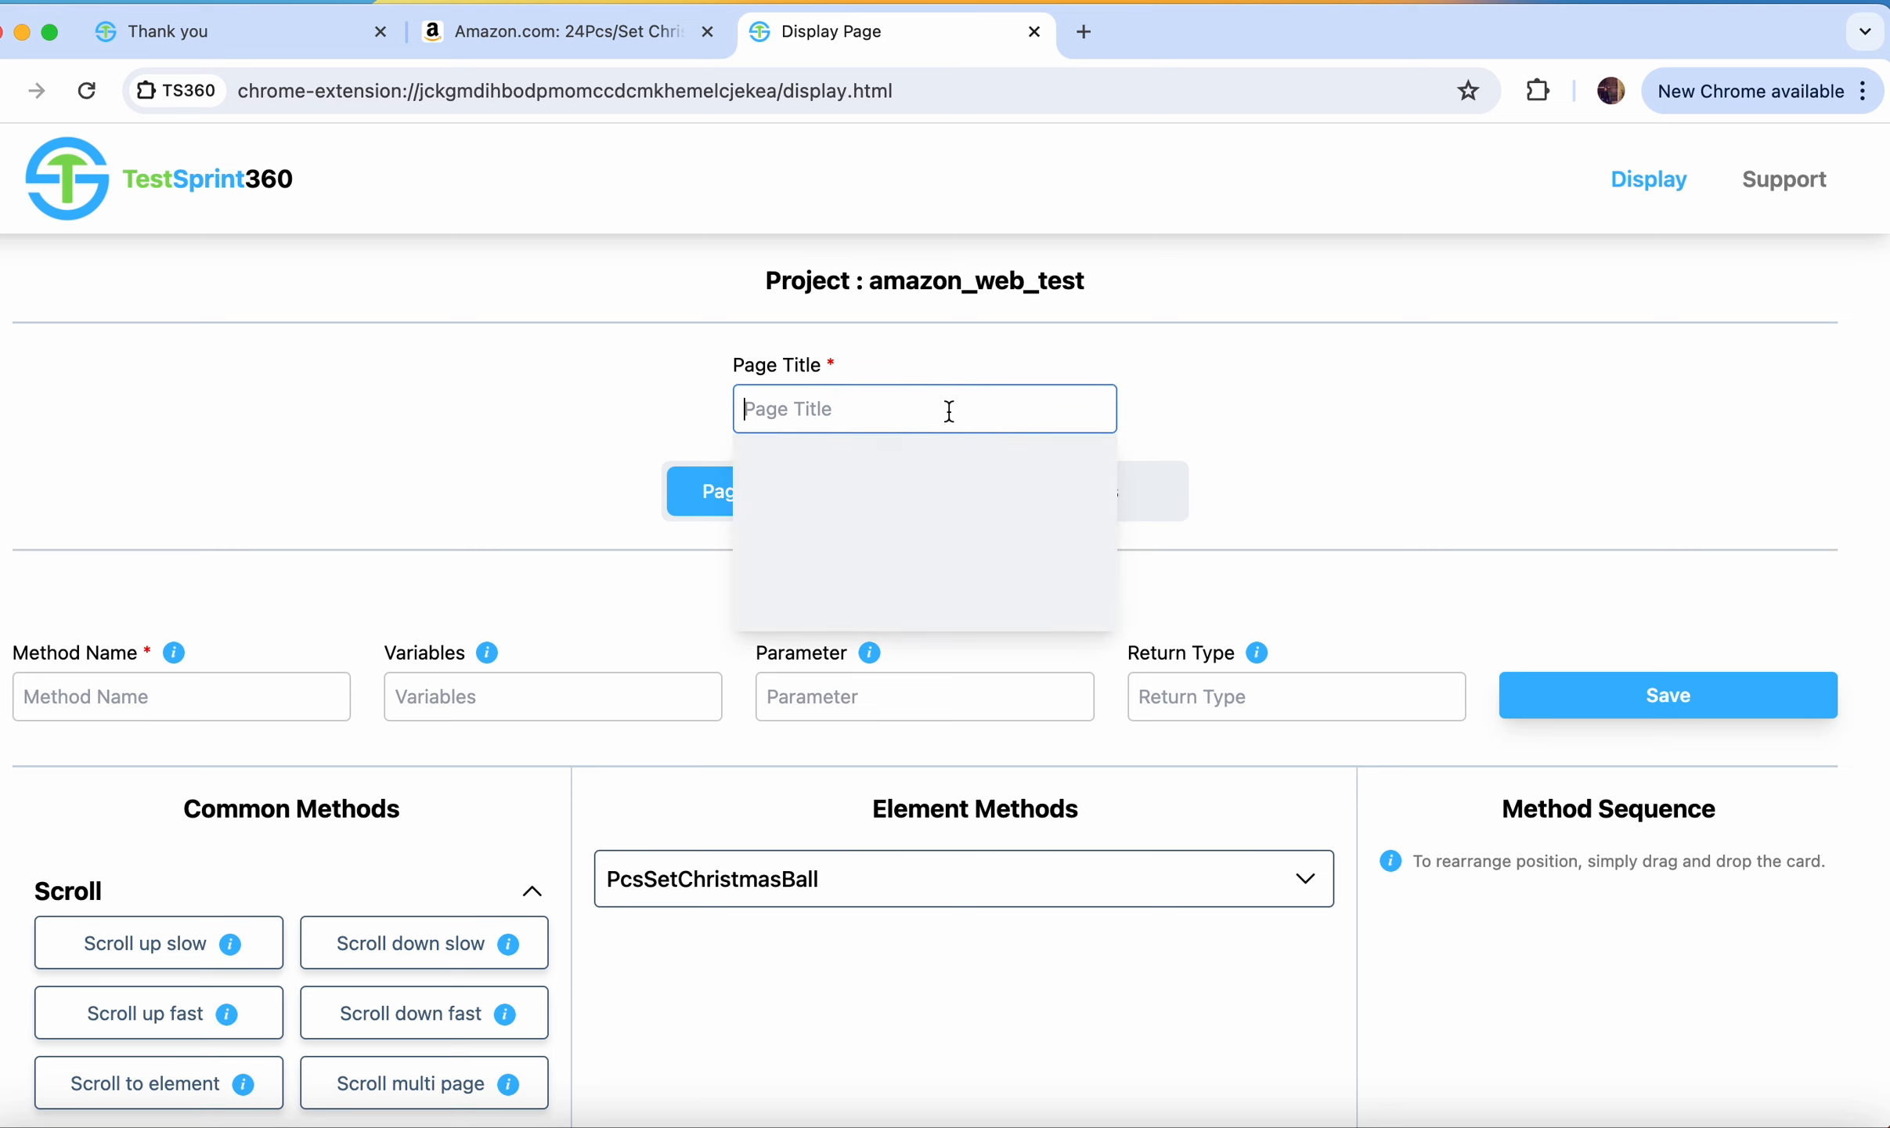
{"action": "left_click", "coordinate": [964, 454]}
Step: Save a page level method named clickOnCheapestProductInGivenCategory with return type AmazonSelectedResultScreen
{"action": "left_click", "coordinate": [275, 711]}
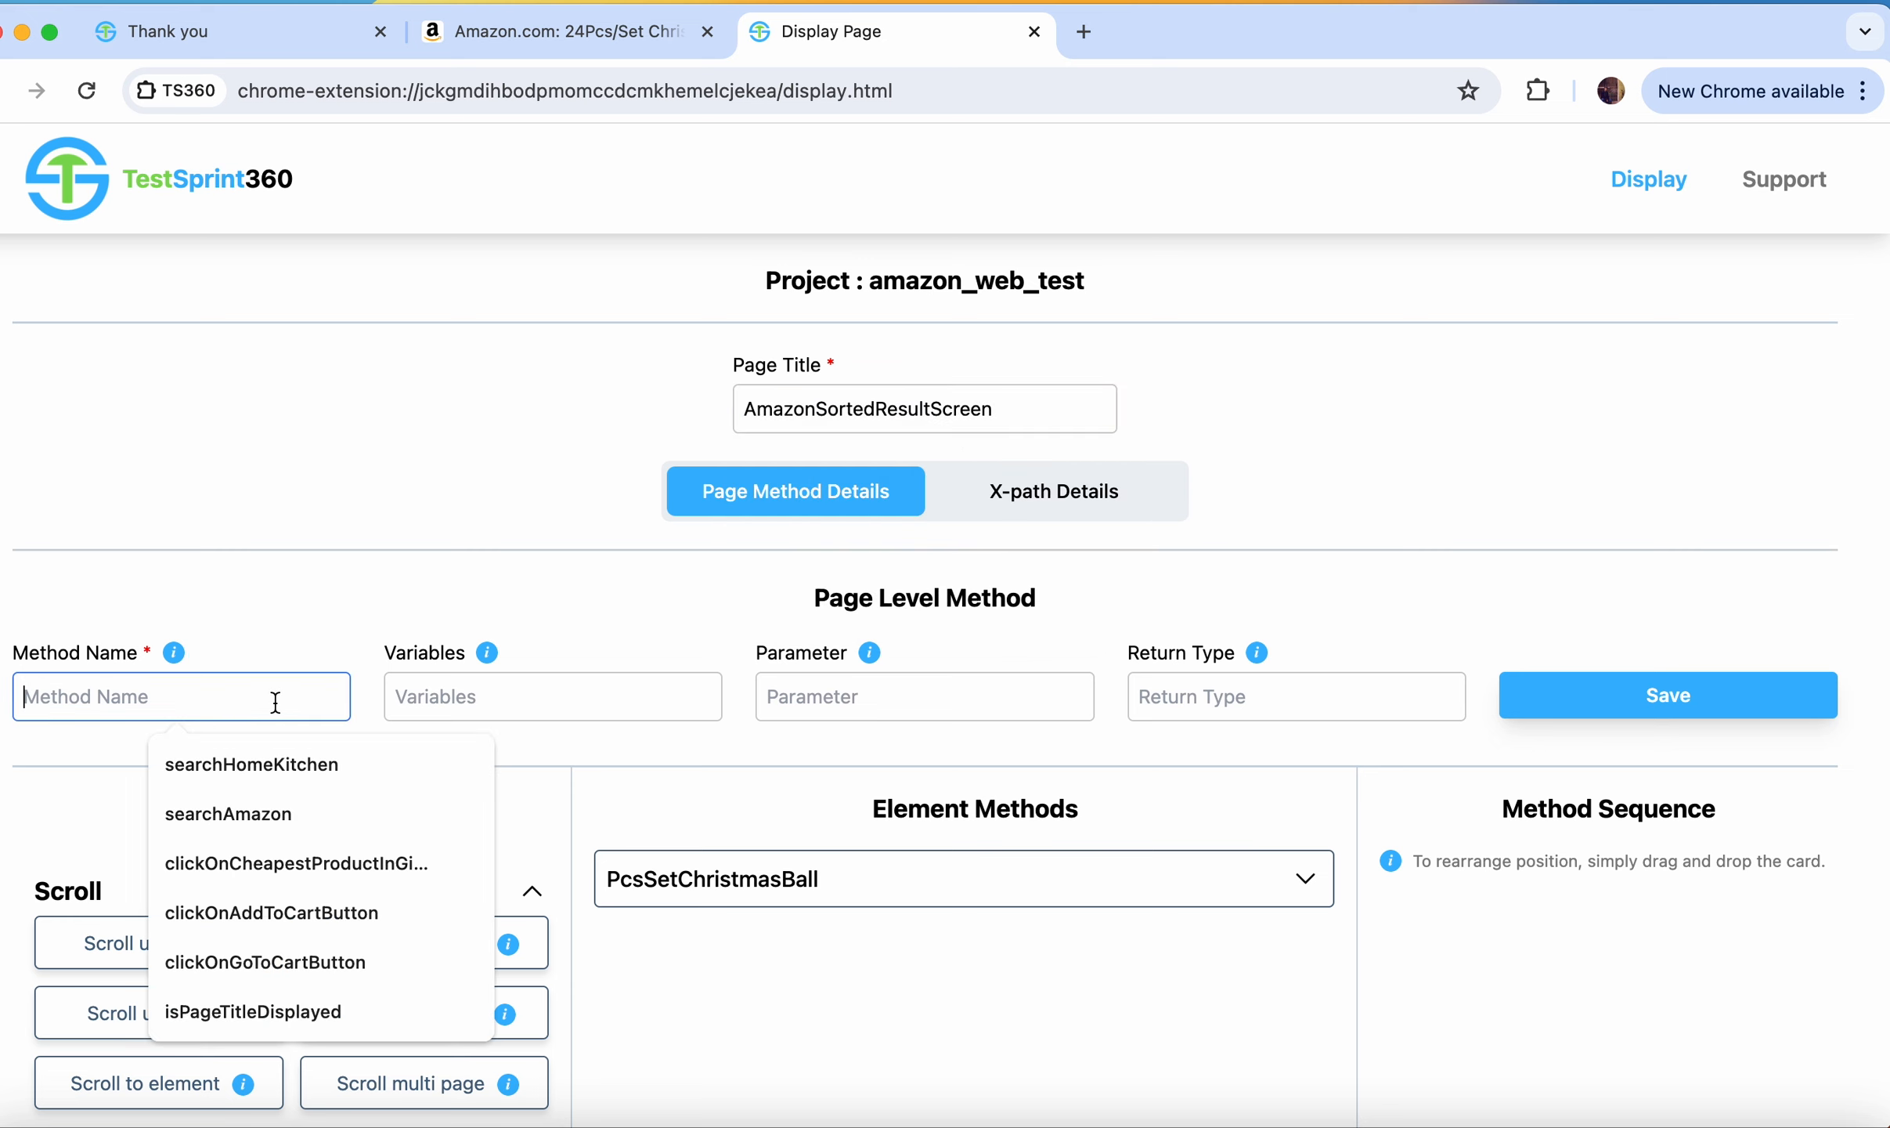
{"action": "left_click", "coordinate": [323, 860]}
{"action": "left_click", "coordinate": [1190, 697]}
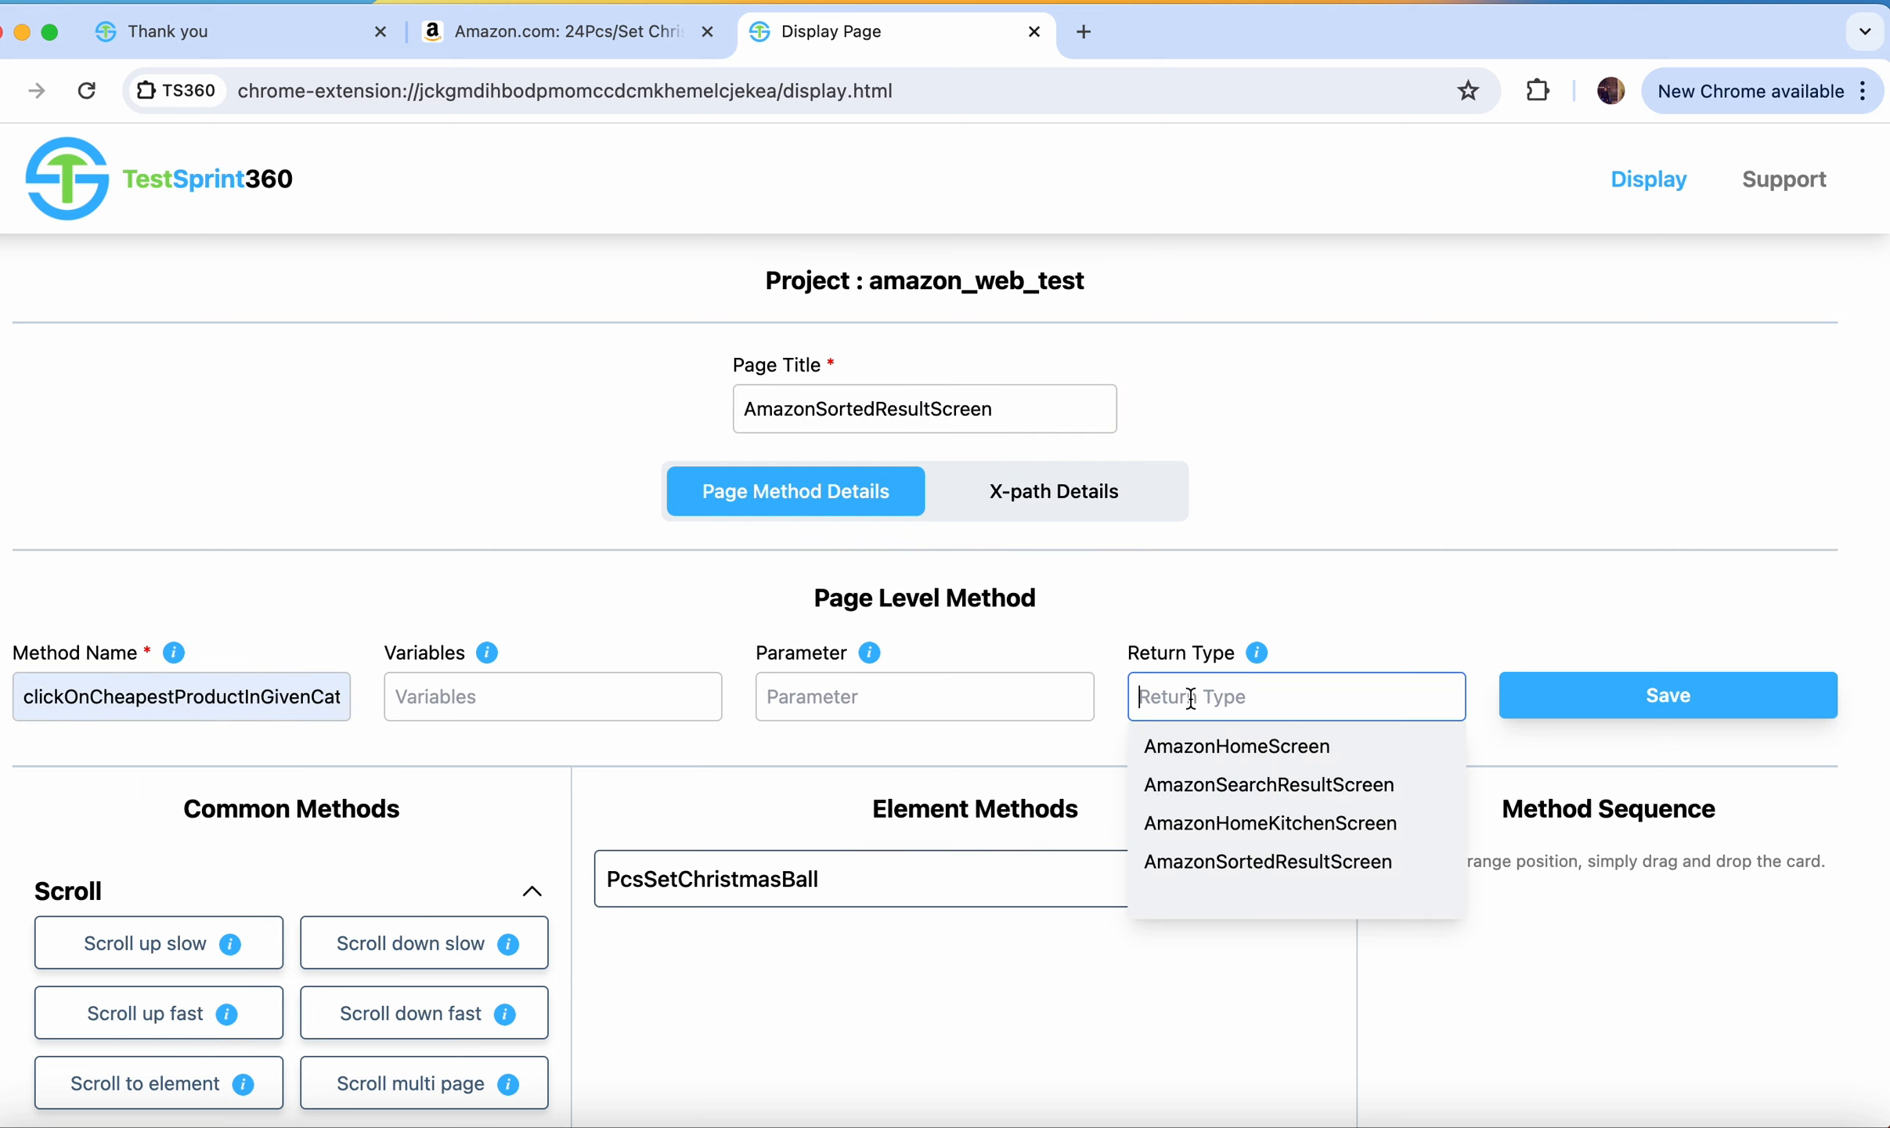
{"action": "type", "text": "AmazonSelectedResultScreen"}
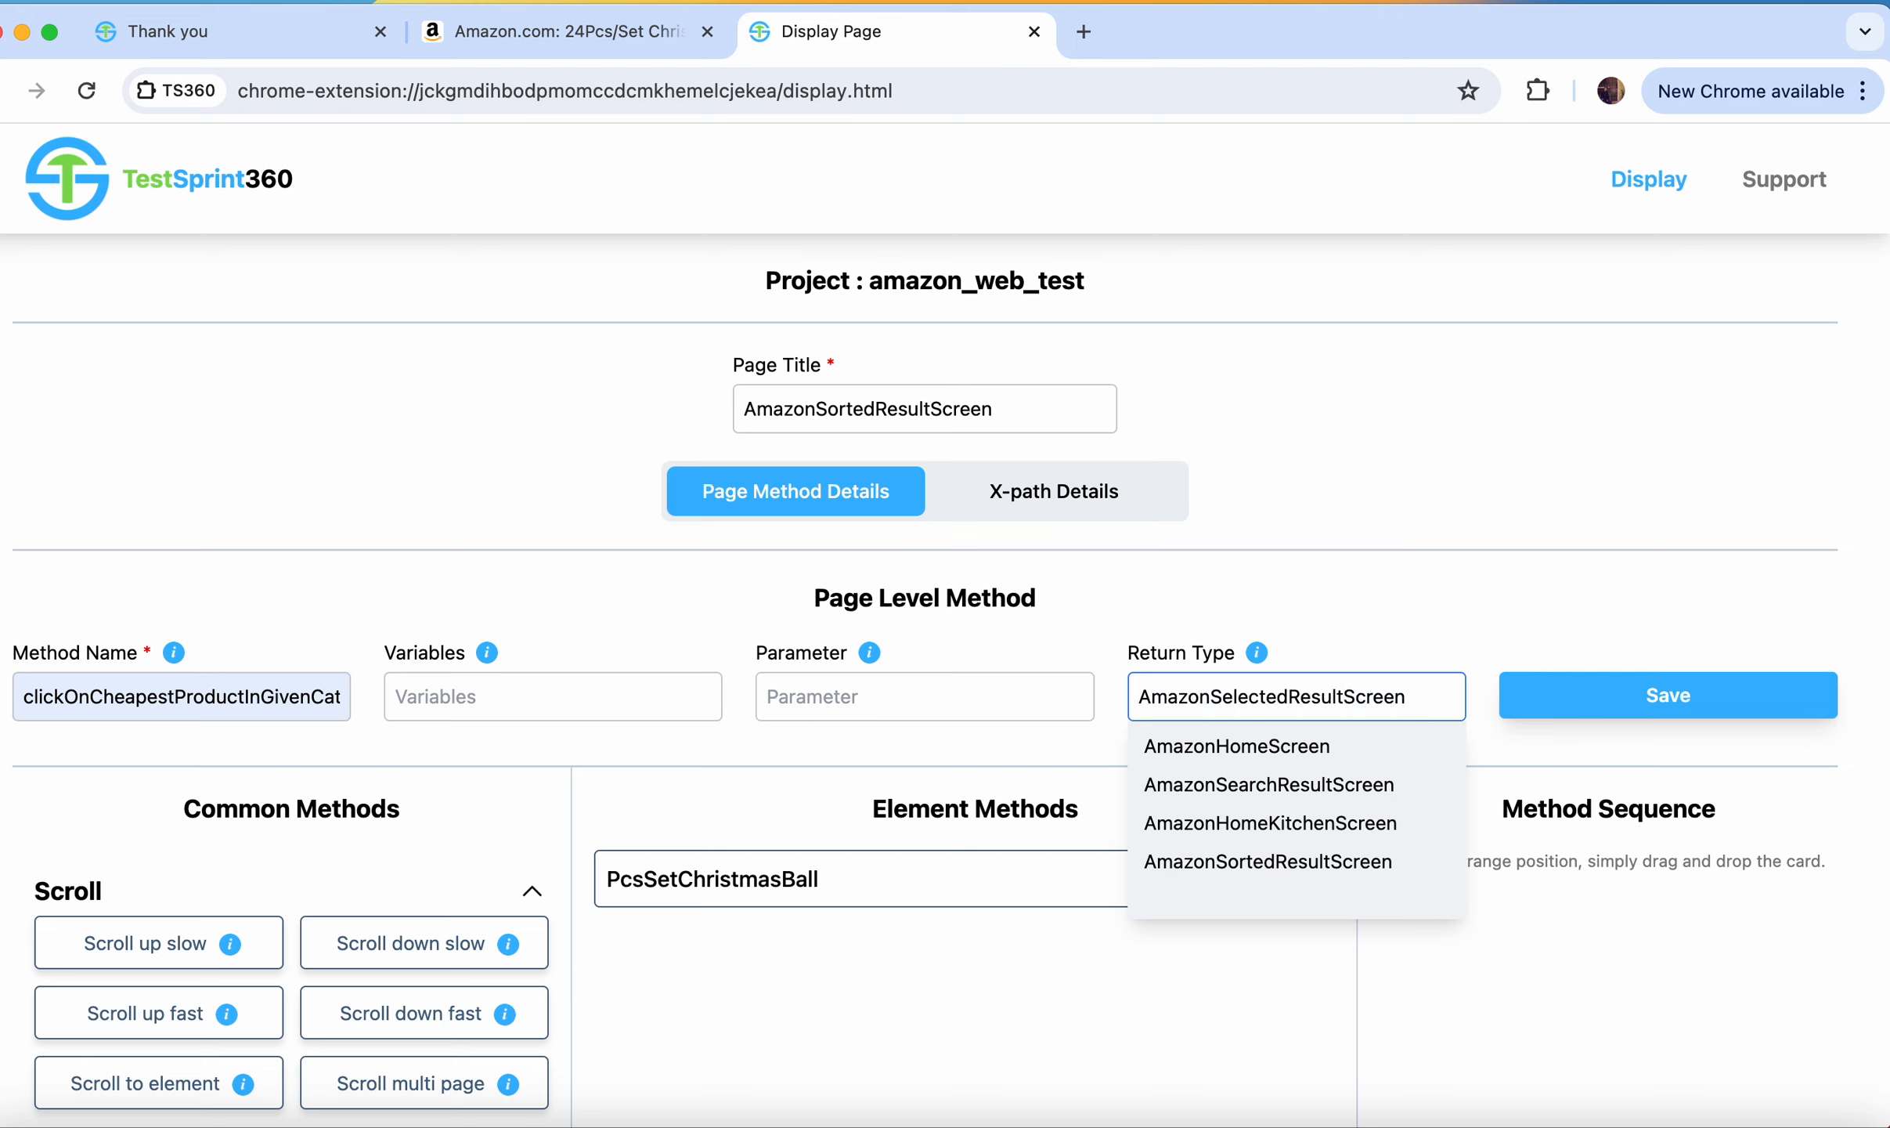
{"action": "left_click", "coordinate": [1639, 617]}
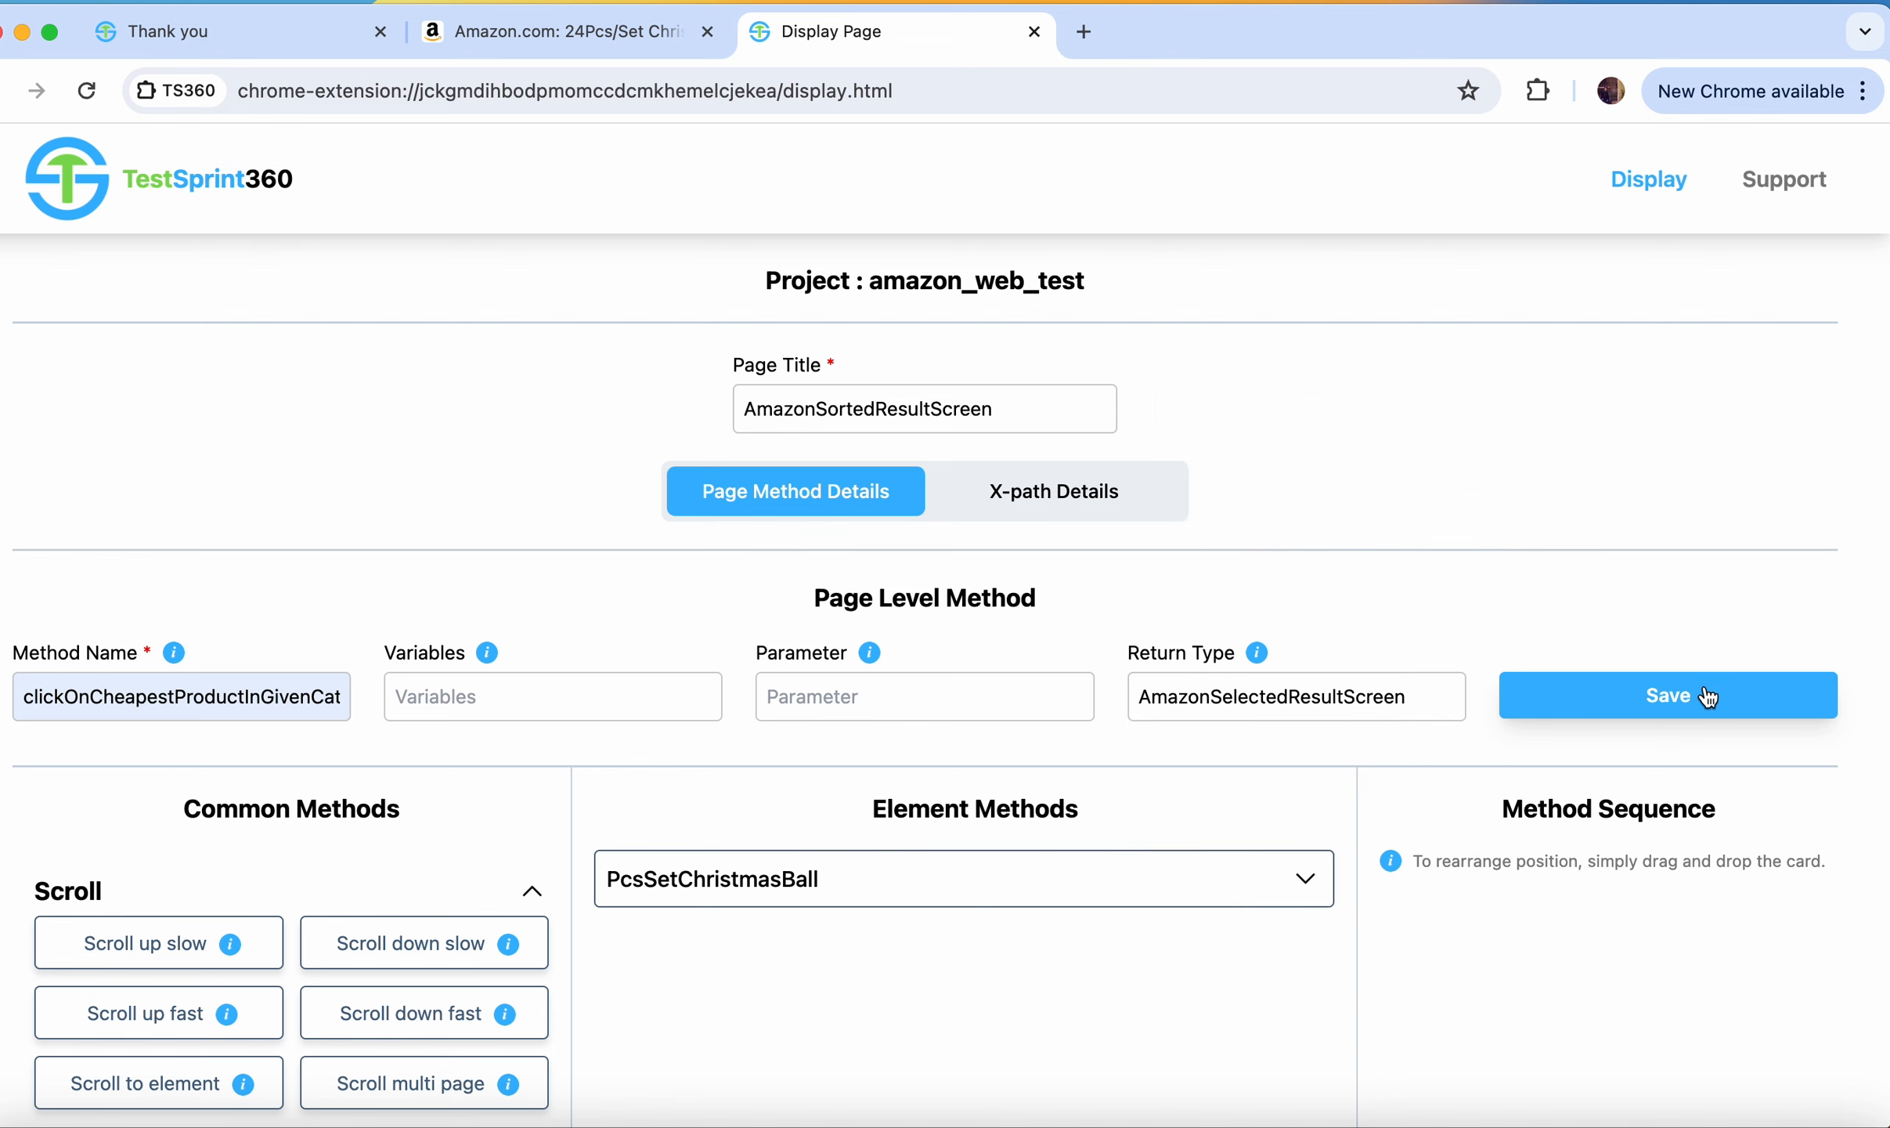
{"action": "left_click", "coordinate": [1708, 696]}
{"action": "left_click", "coordinate": [1159, 263]}
Step: Build the method sequence with click on element for PcsSetChristmasBall followed by Quick wait
{"action": "scroll", "coordinate": [1153, 666], "scroll_direction": "down", "scroll_amount": 4}
{"action": "left_click", "coordinate": [1164, 583]}
{"action": "left_click", "coordinate": [1110, 619]}
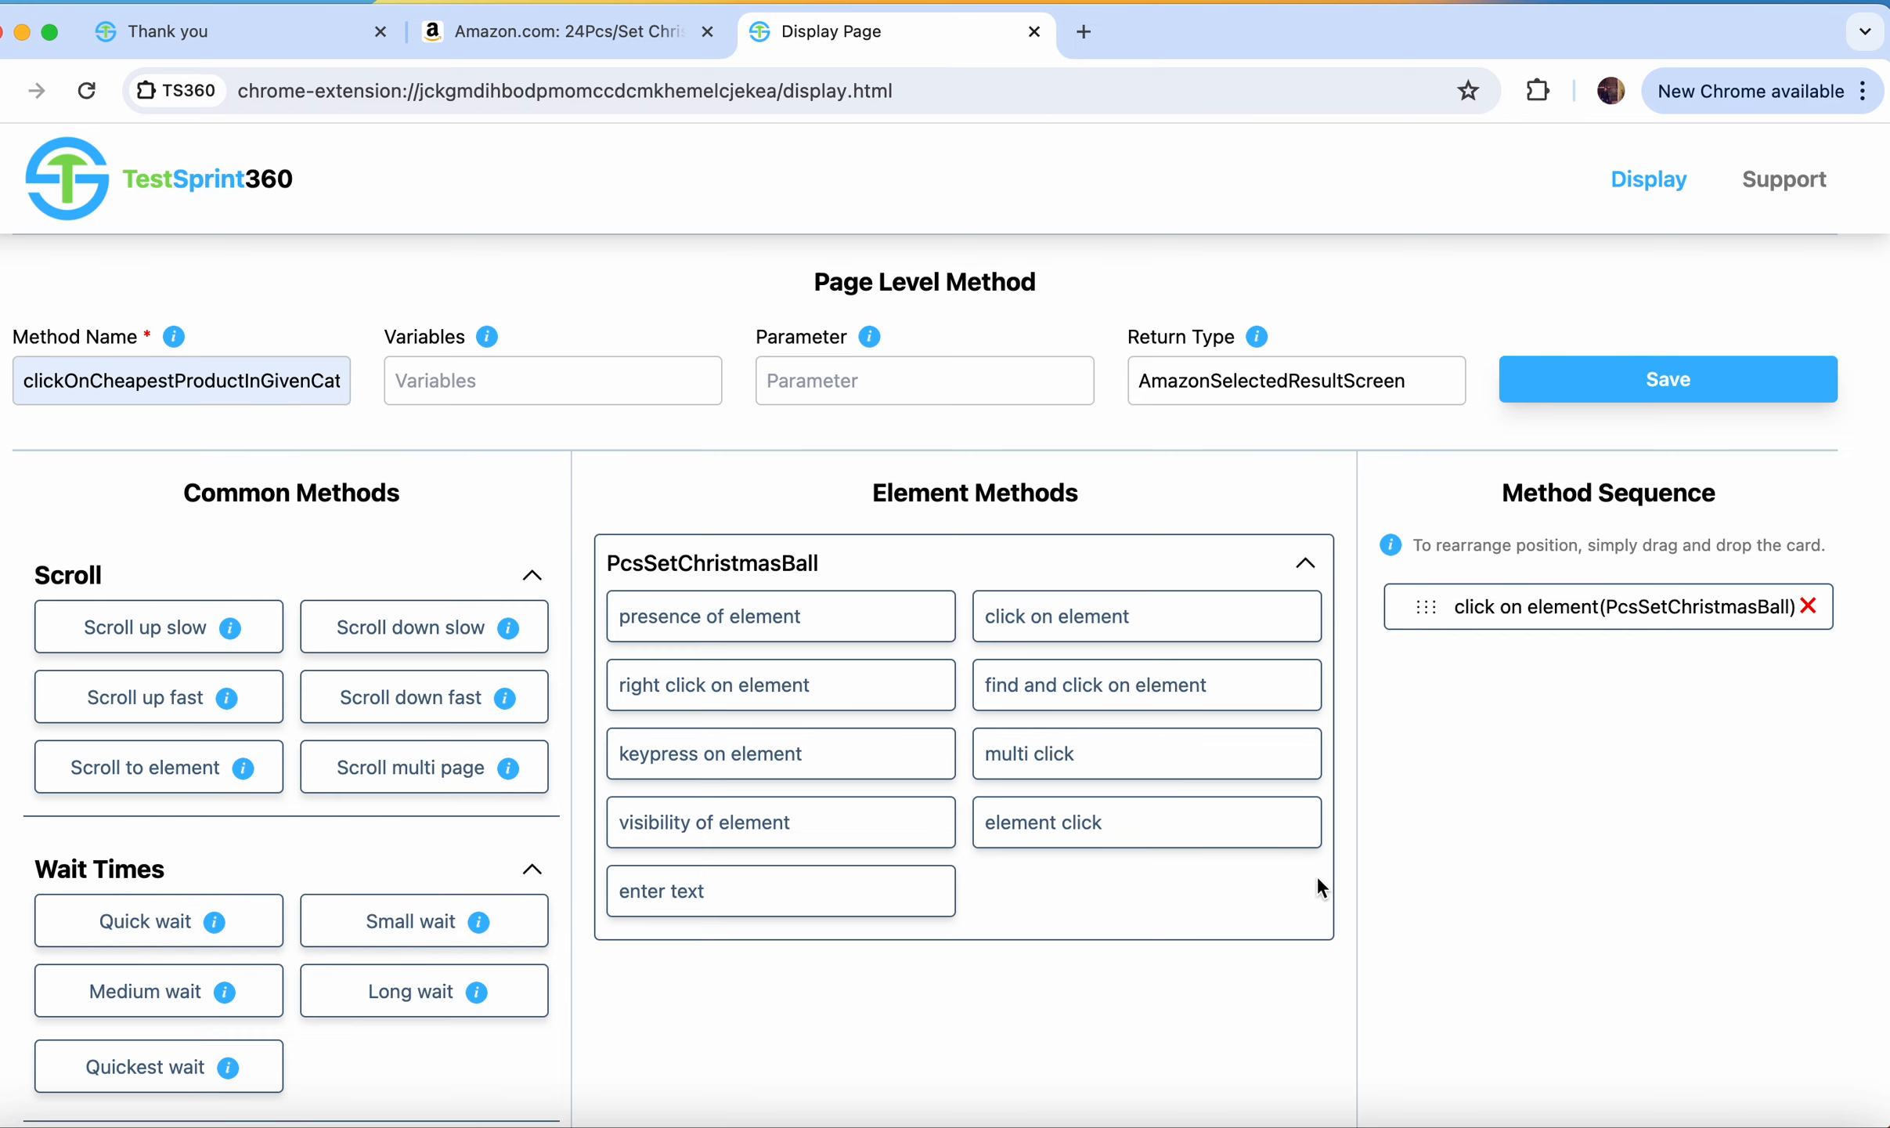
{"action": "left_click", "coordinate": [196, 921]}
Step: Create the clickOnCheapestProductInGivenCategory method from its sequence and exit the display page
{"action": "scroll", "coordinate": [1601, 898], "scroll_direction": "down", "scroll_amount": 5}
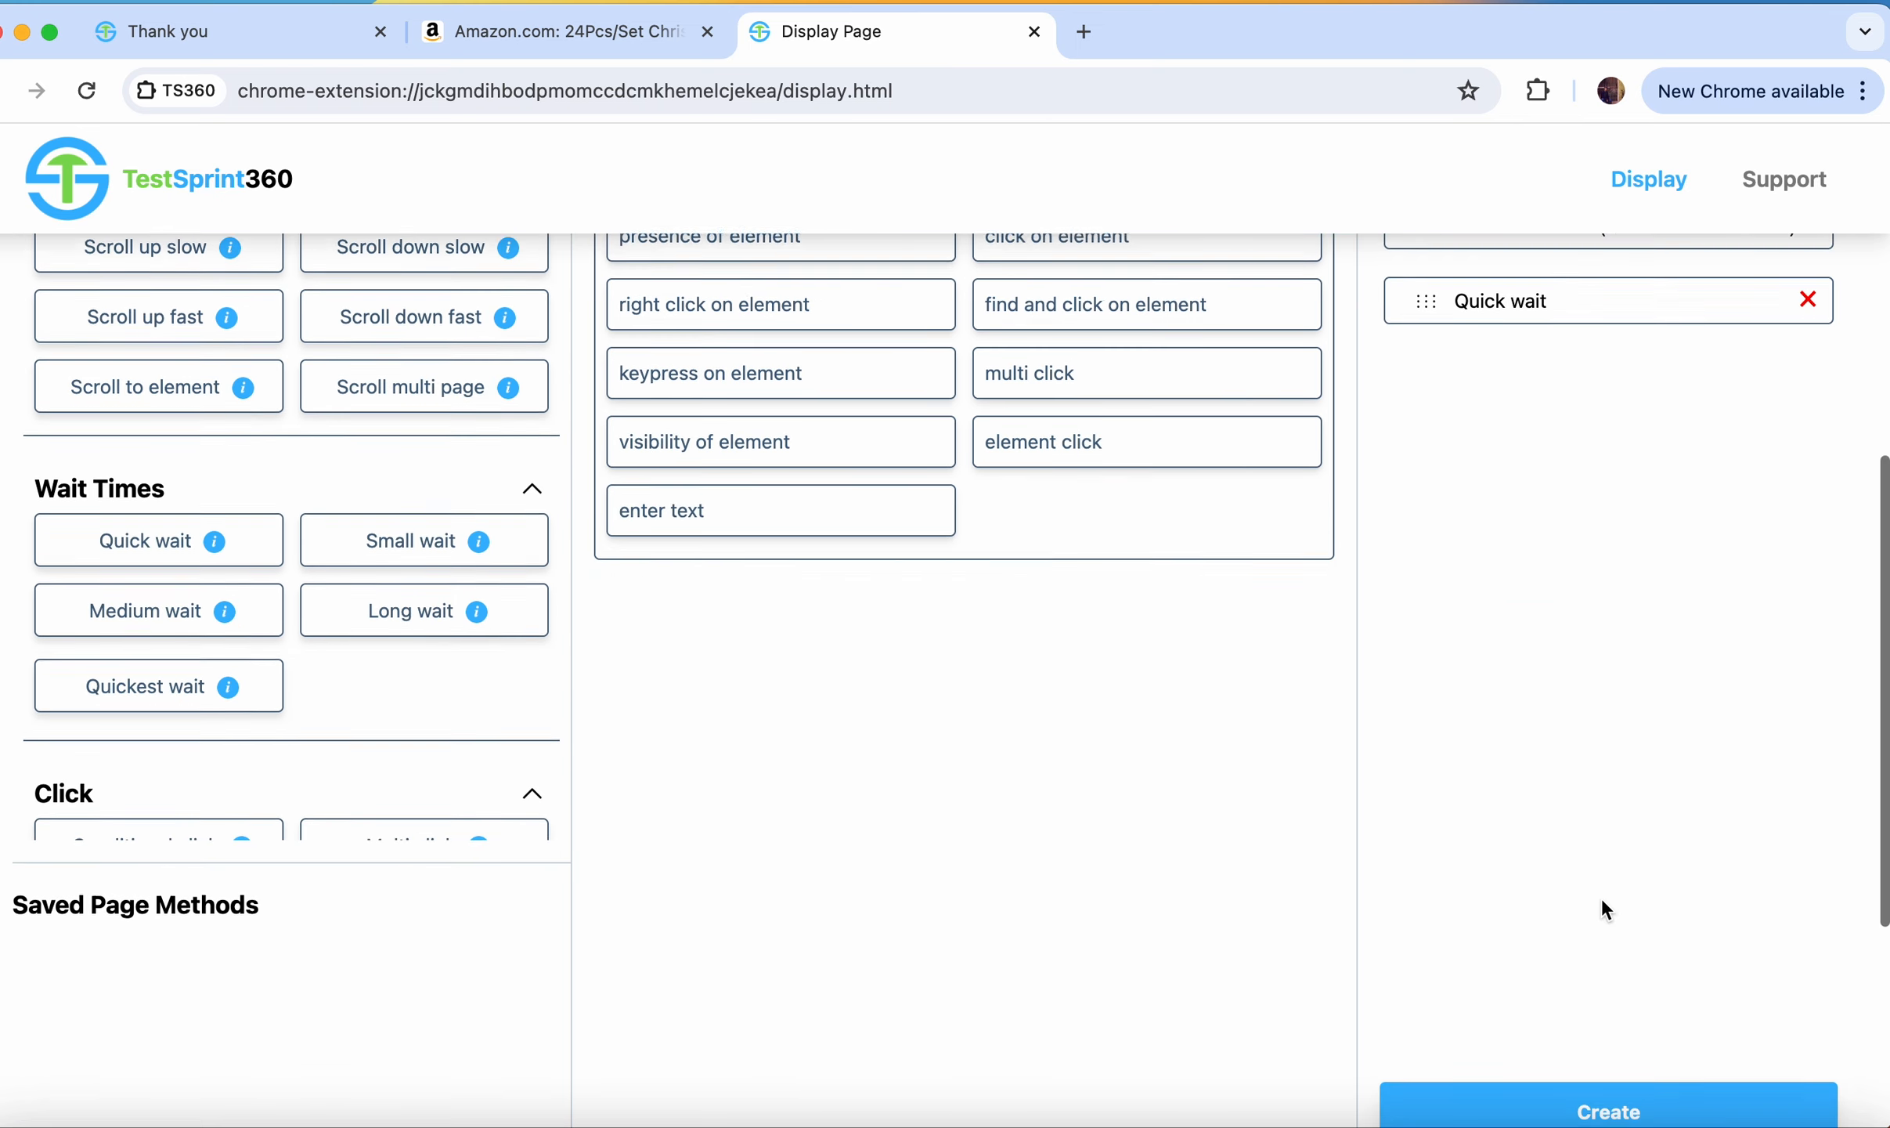
{"action": "scroll", "coordinate": [1600, 898], "scroll_direction": "down", "scroll_amount": 4}
{"action": "left_click", "coordinate": [1613, 833]}
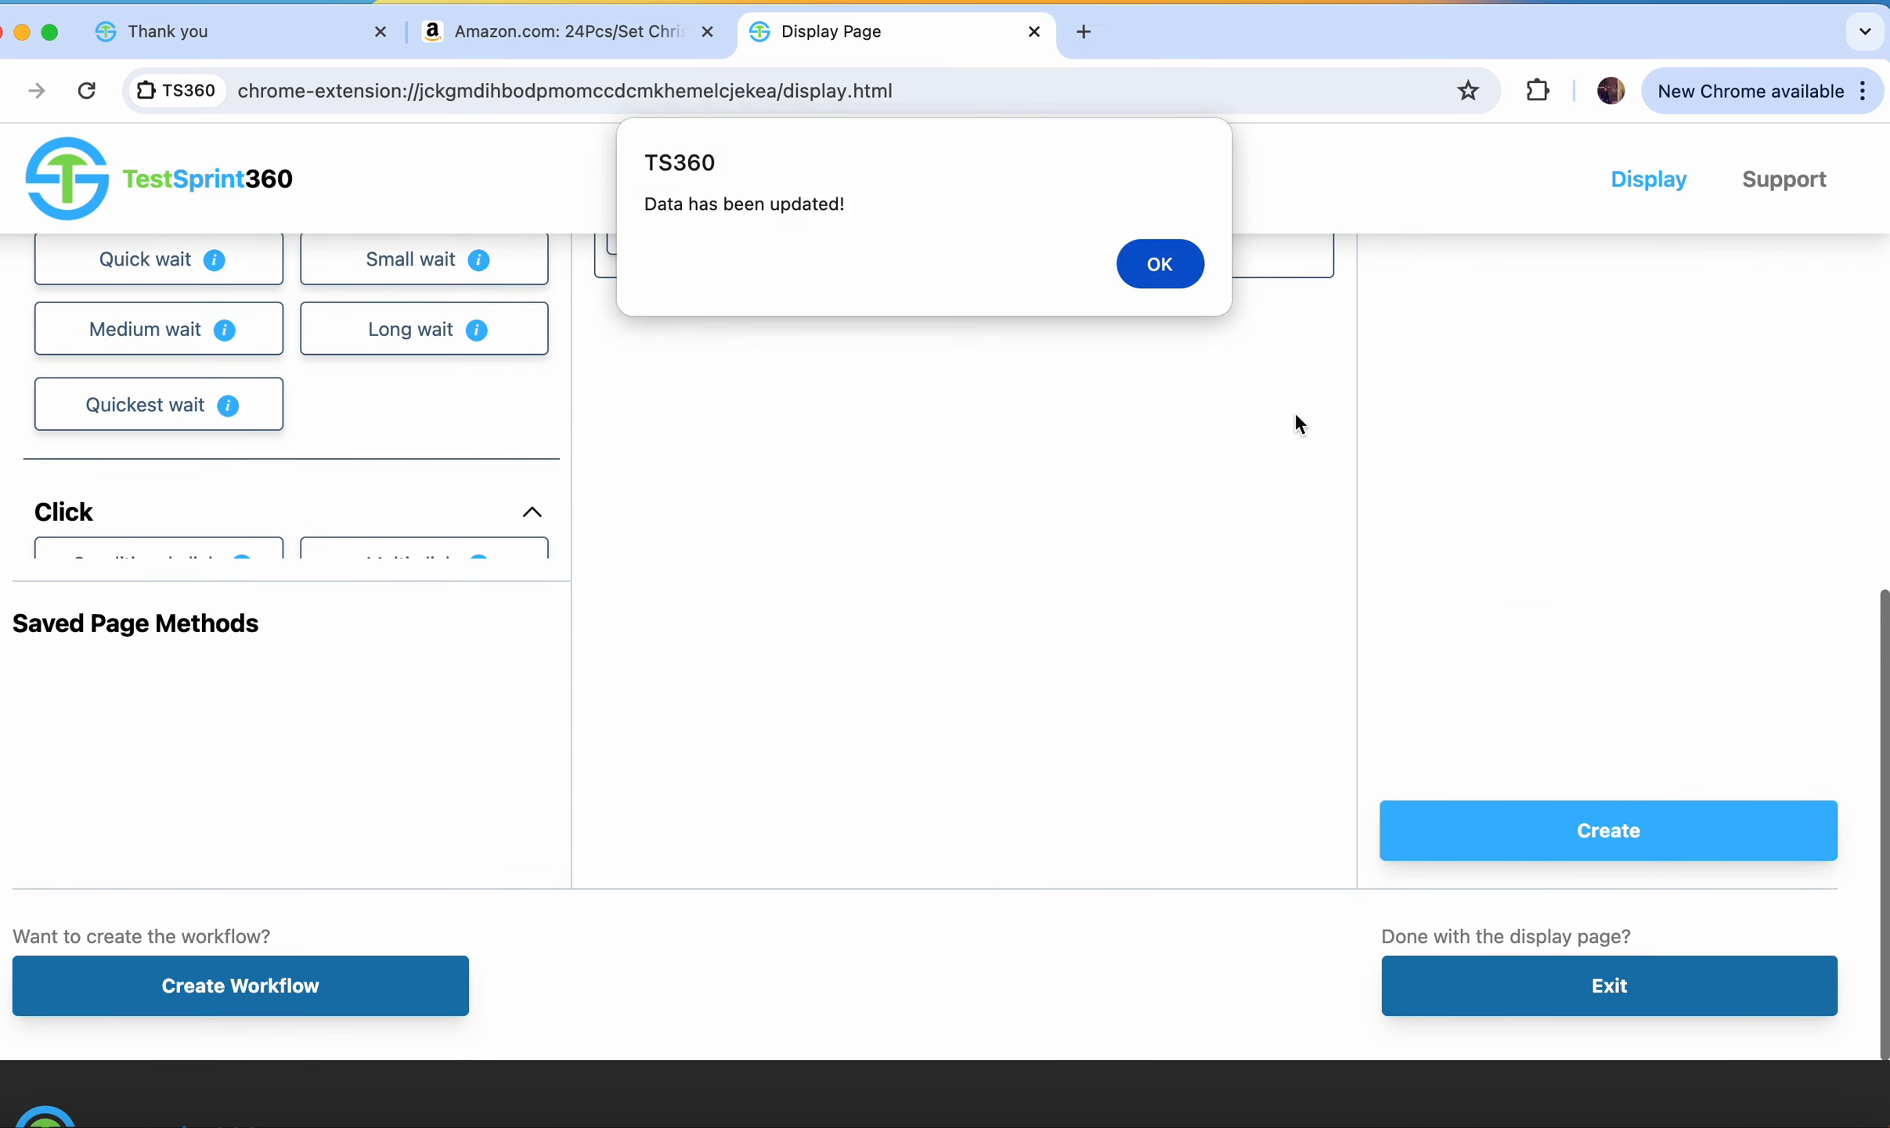
{"action": "left_click", "coordinate": [1177, 270]}
{"action": "left_click", "coordinate": [1612, 989]}
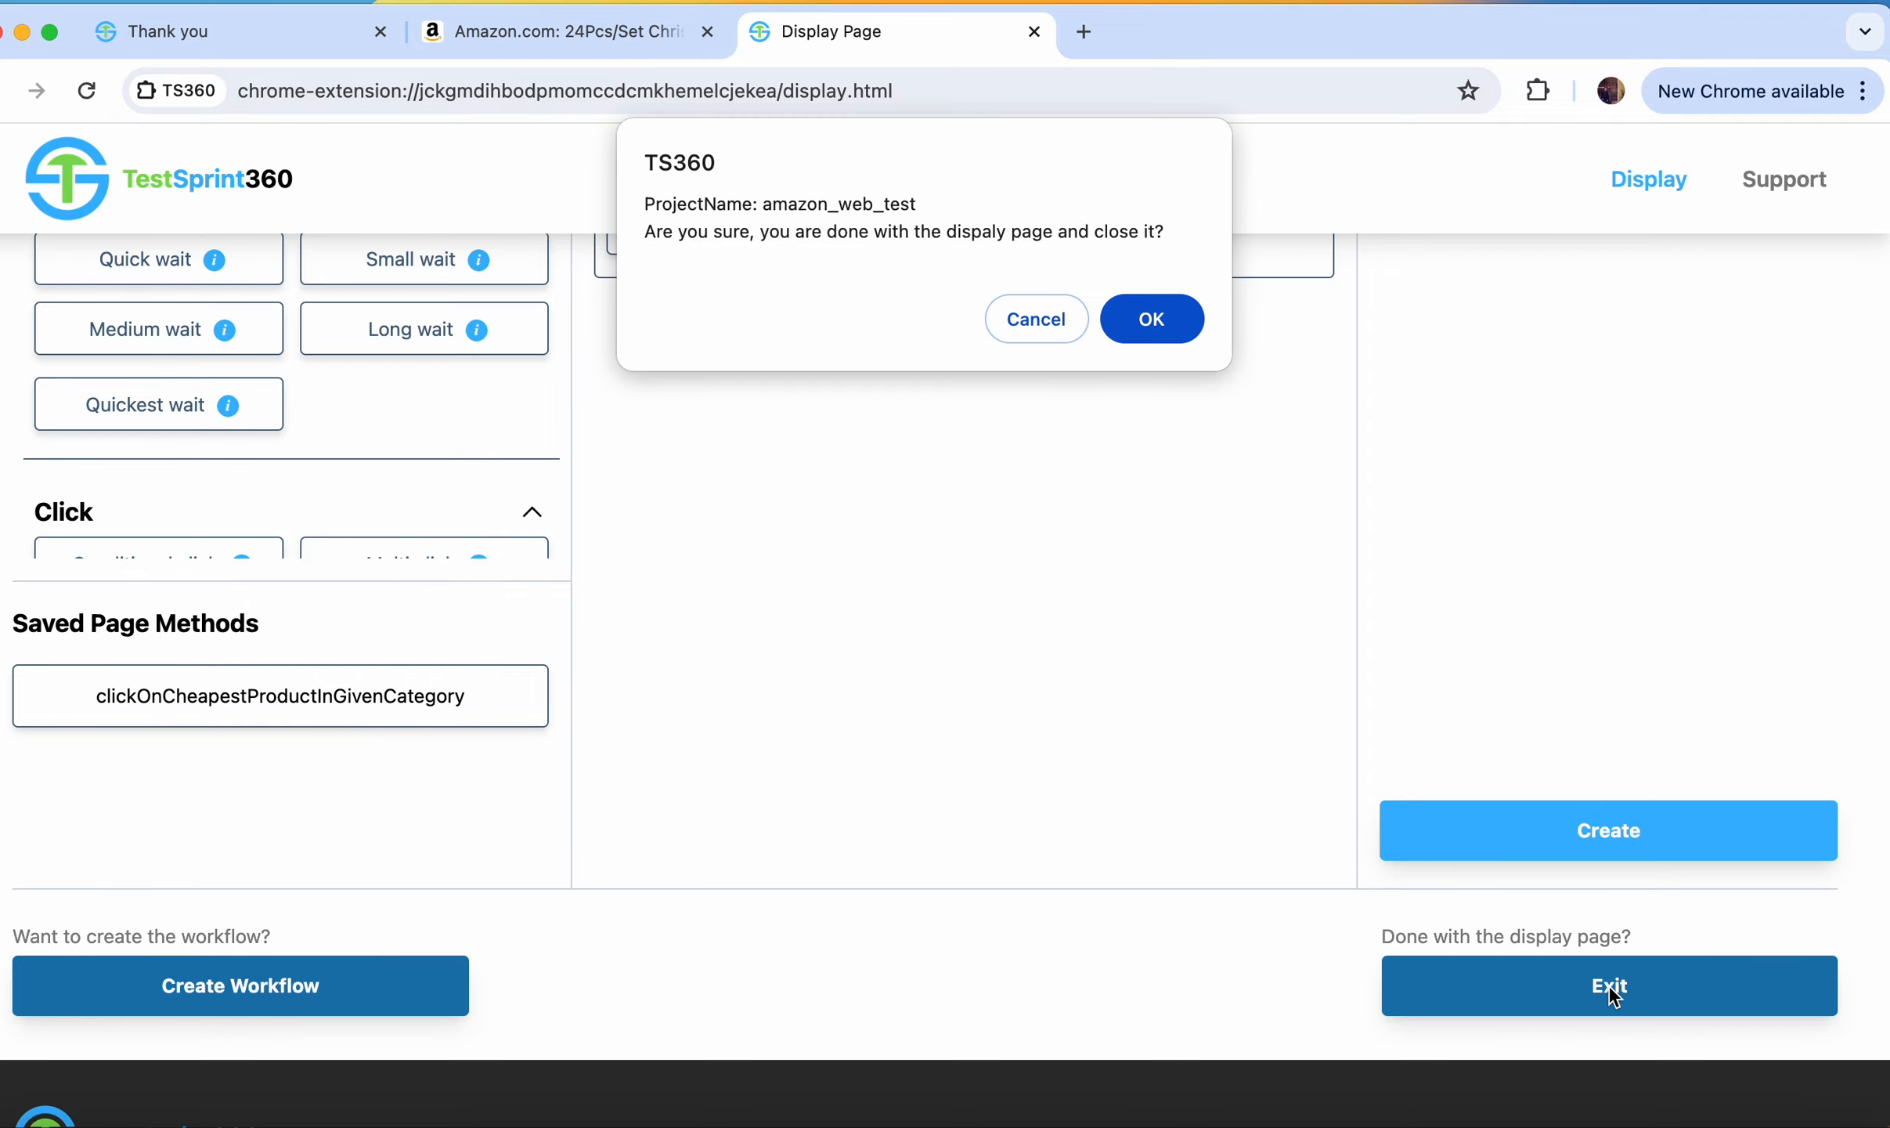
{"action": "left_click", "coordinate": [1174, 329]}
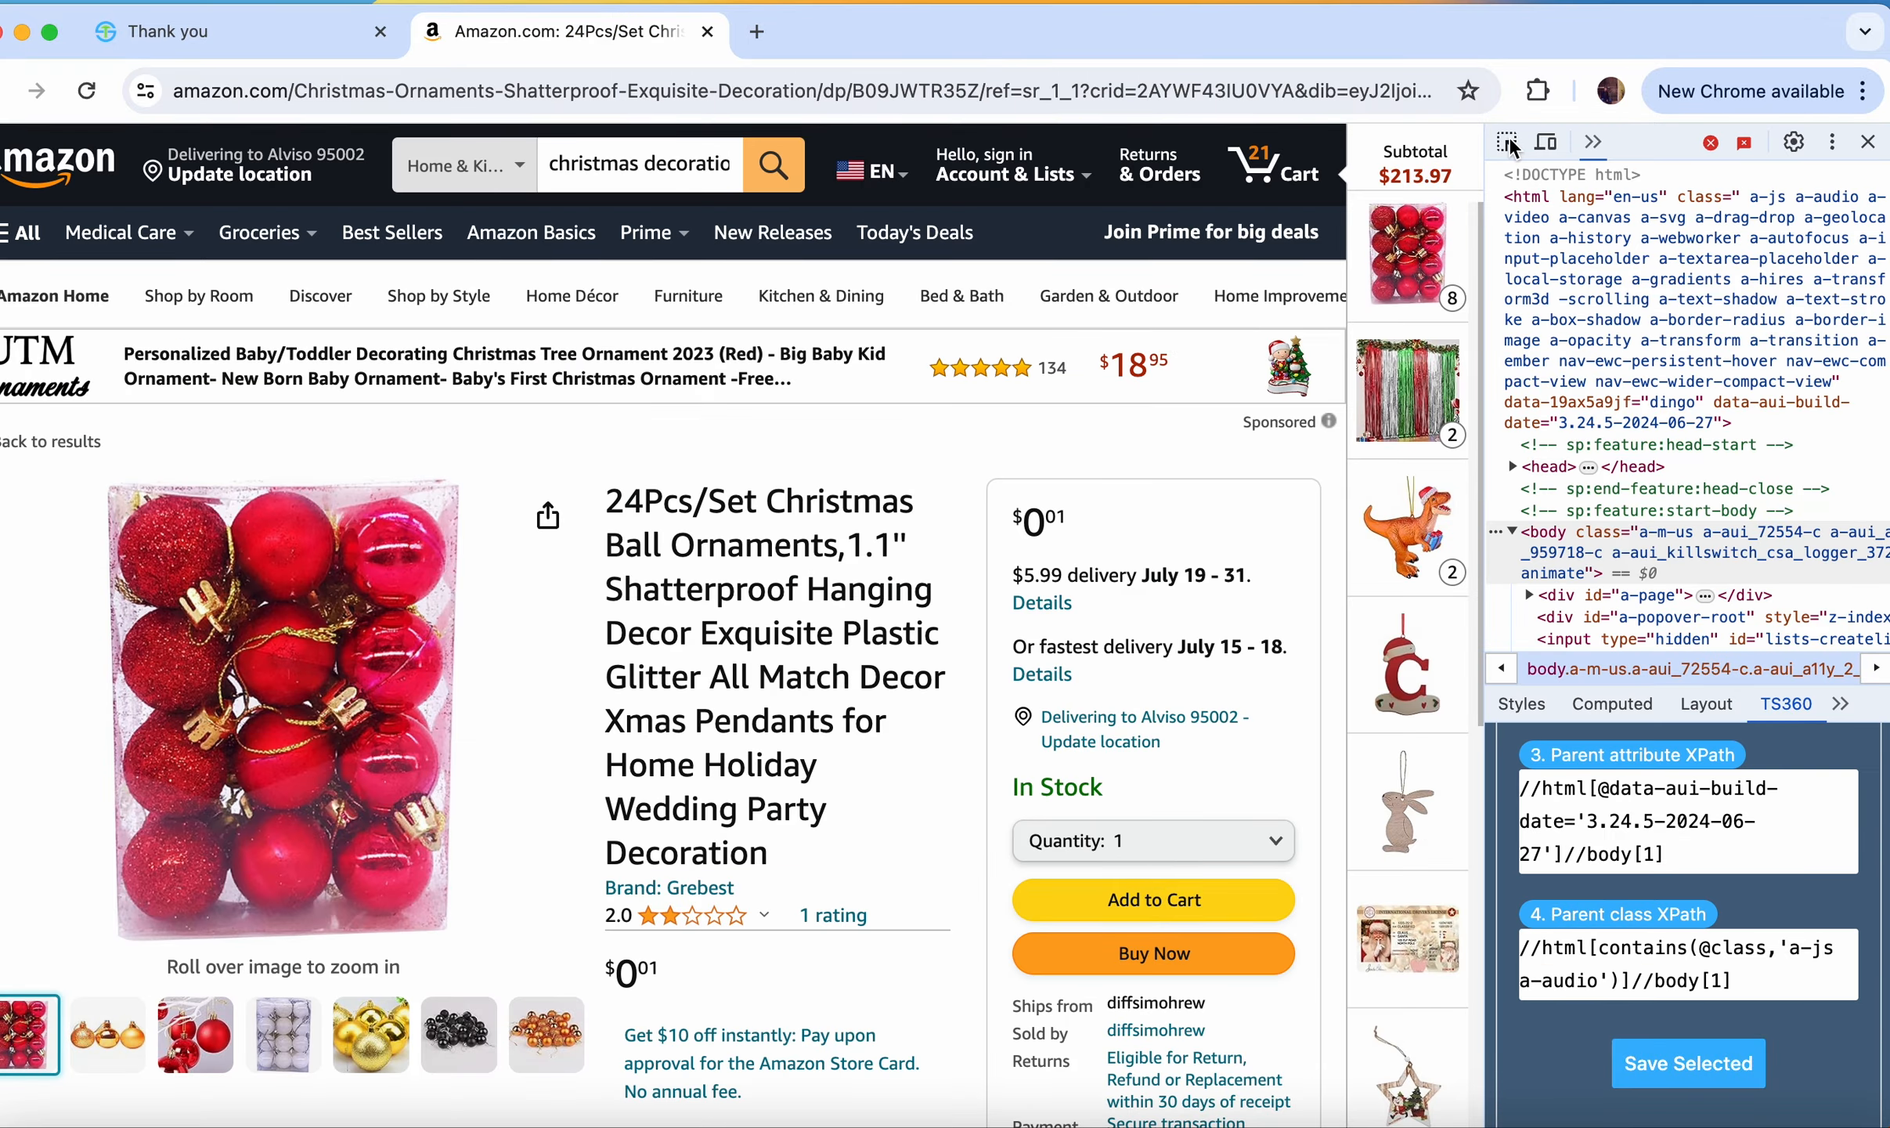
Step: Inspect the product page's Add to Cart button and save its selected XPaths
{"action": "left_click", "coordinate": [1509, 144]}
{"action": "left_click", "coordinate": [1220, 892]}
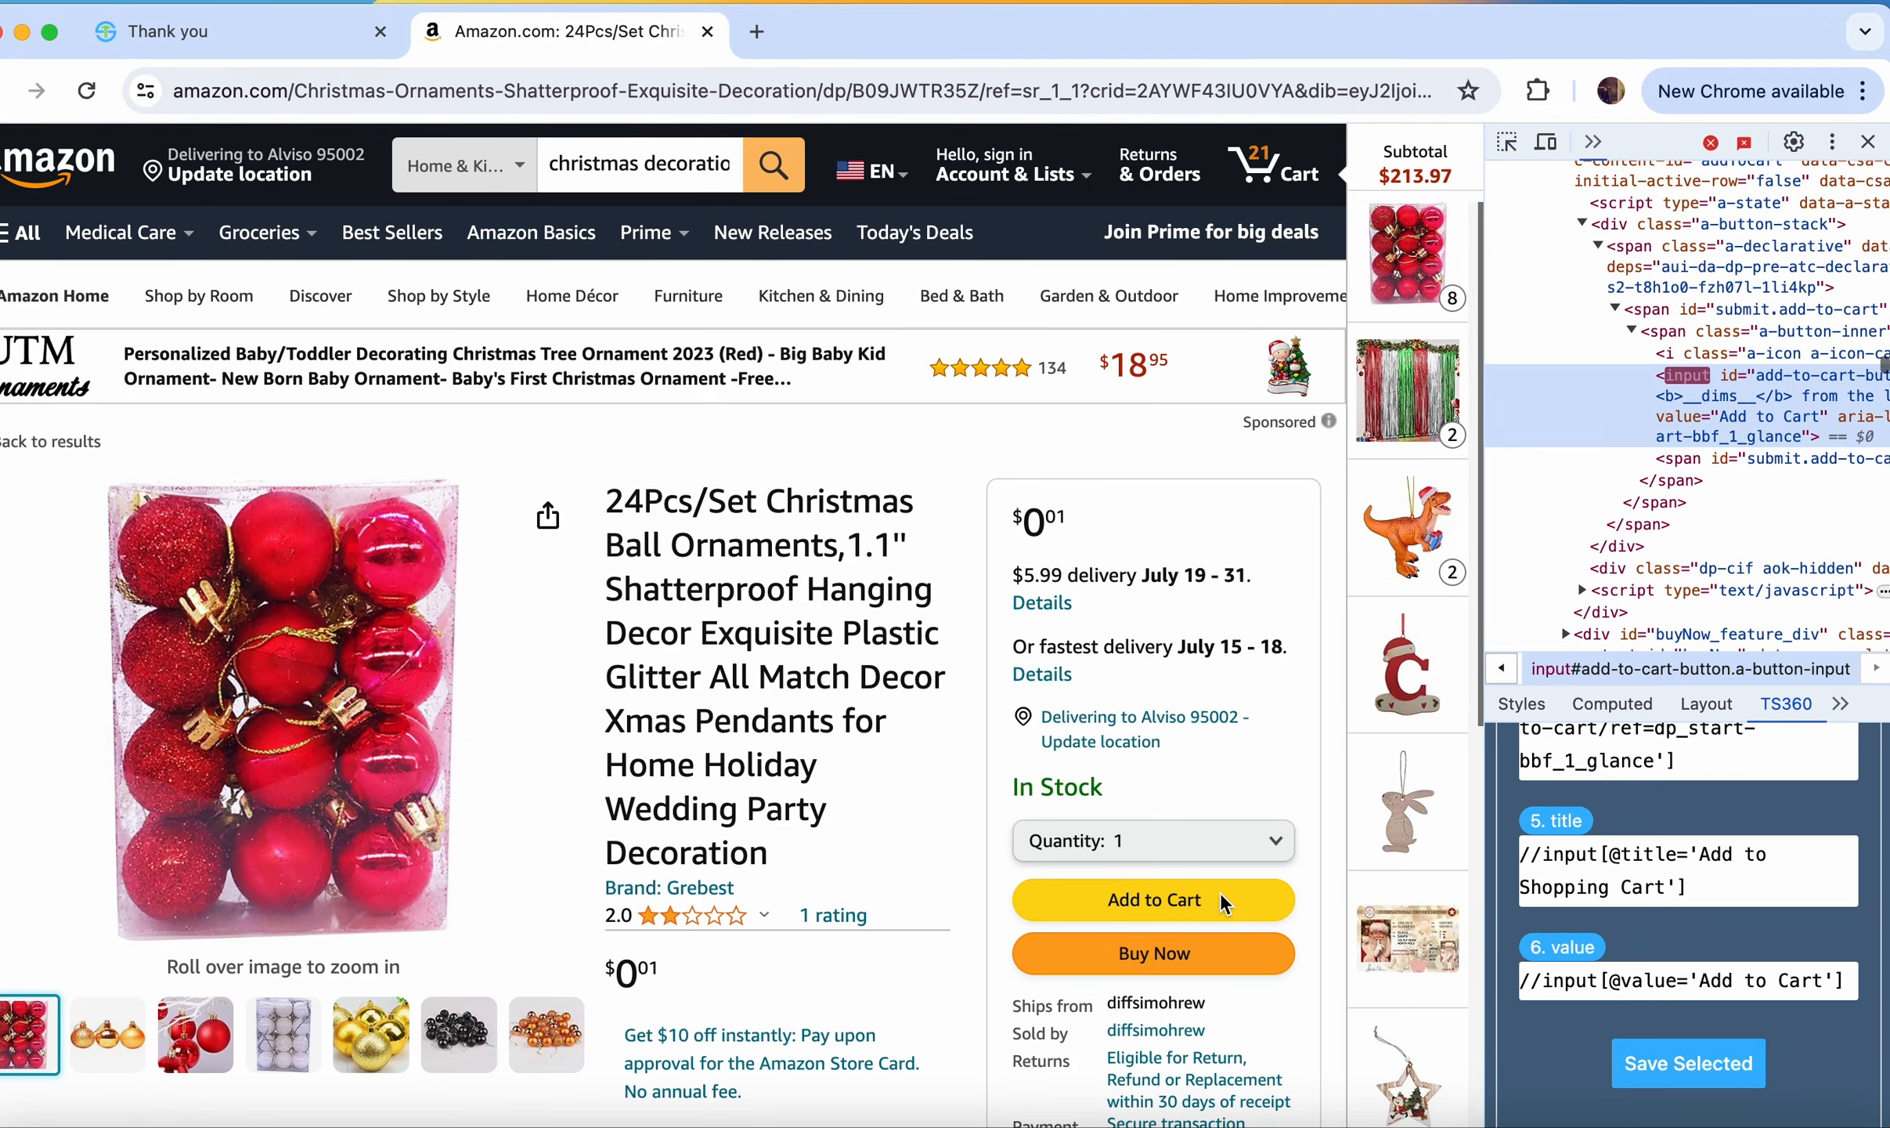
{"action": "left_click", "coordinate": [1682, 1077]}
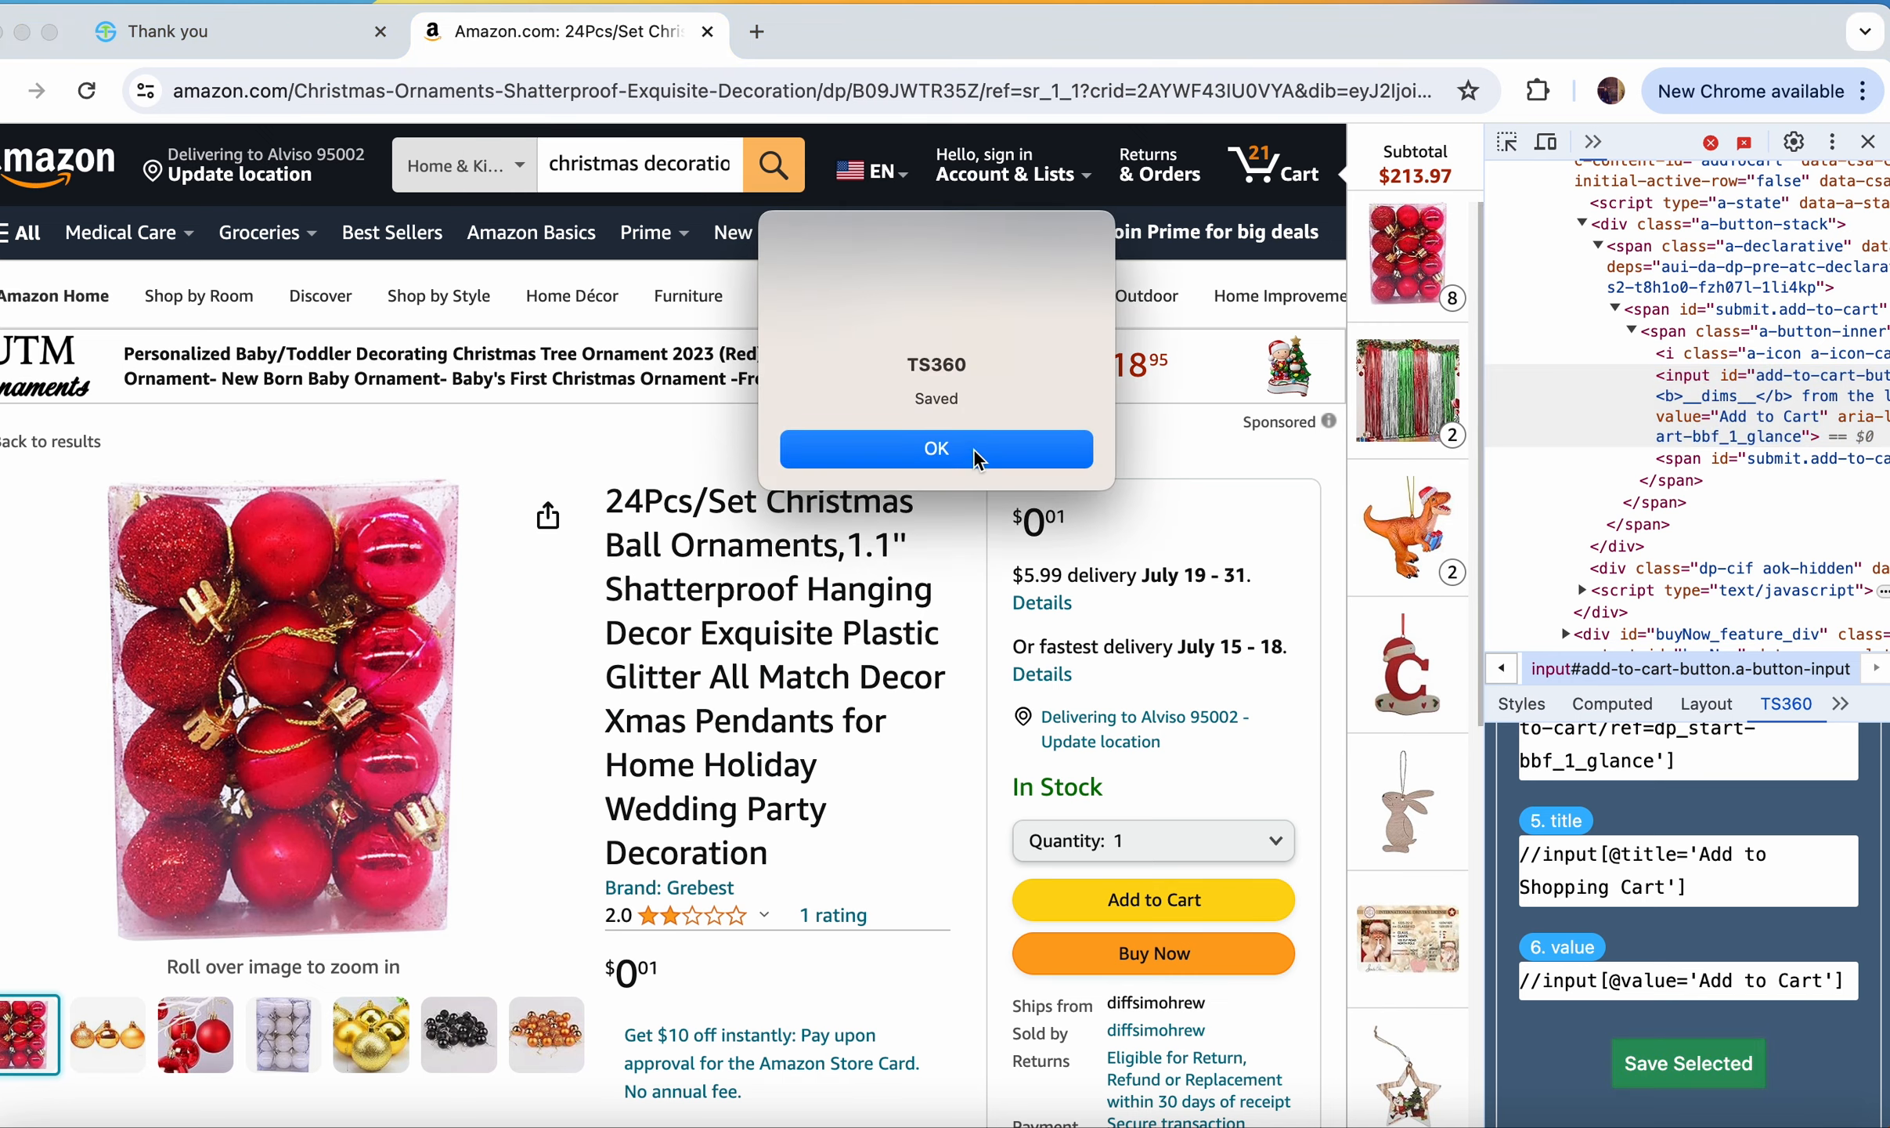
{"action": "left_click", "coordinate": [979, 452]}
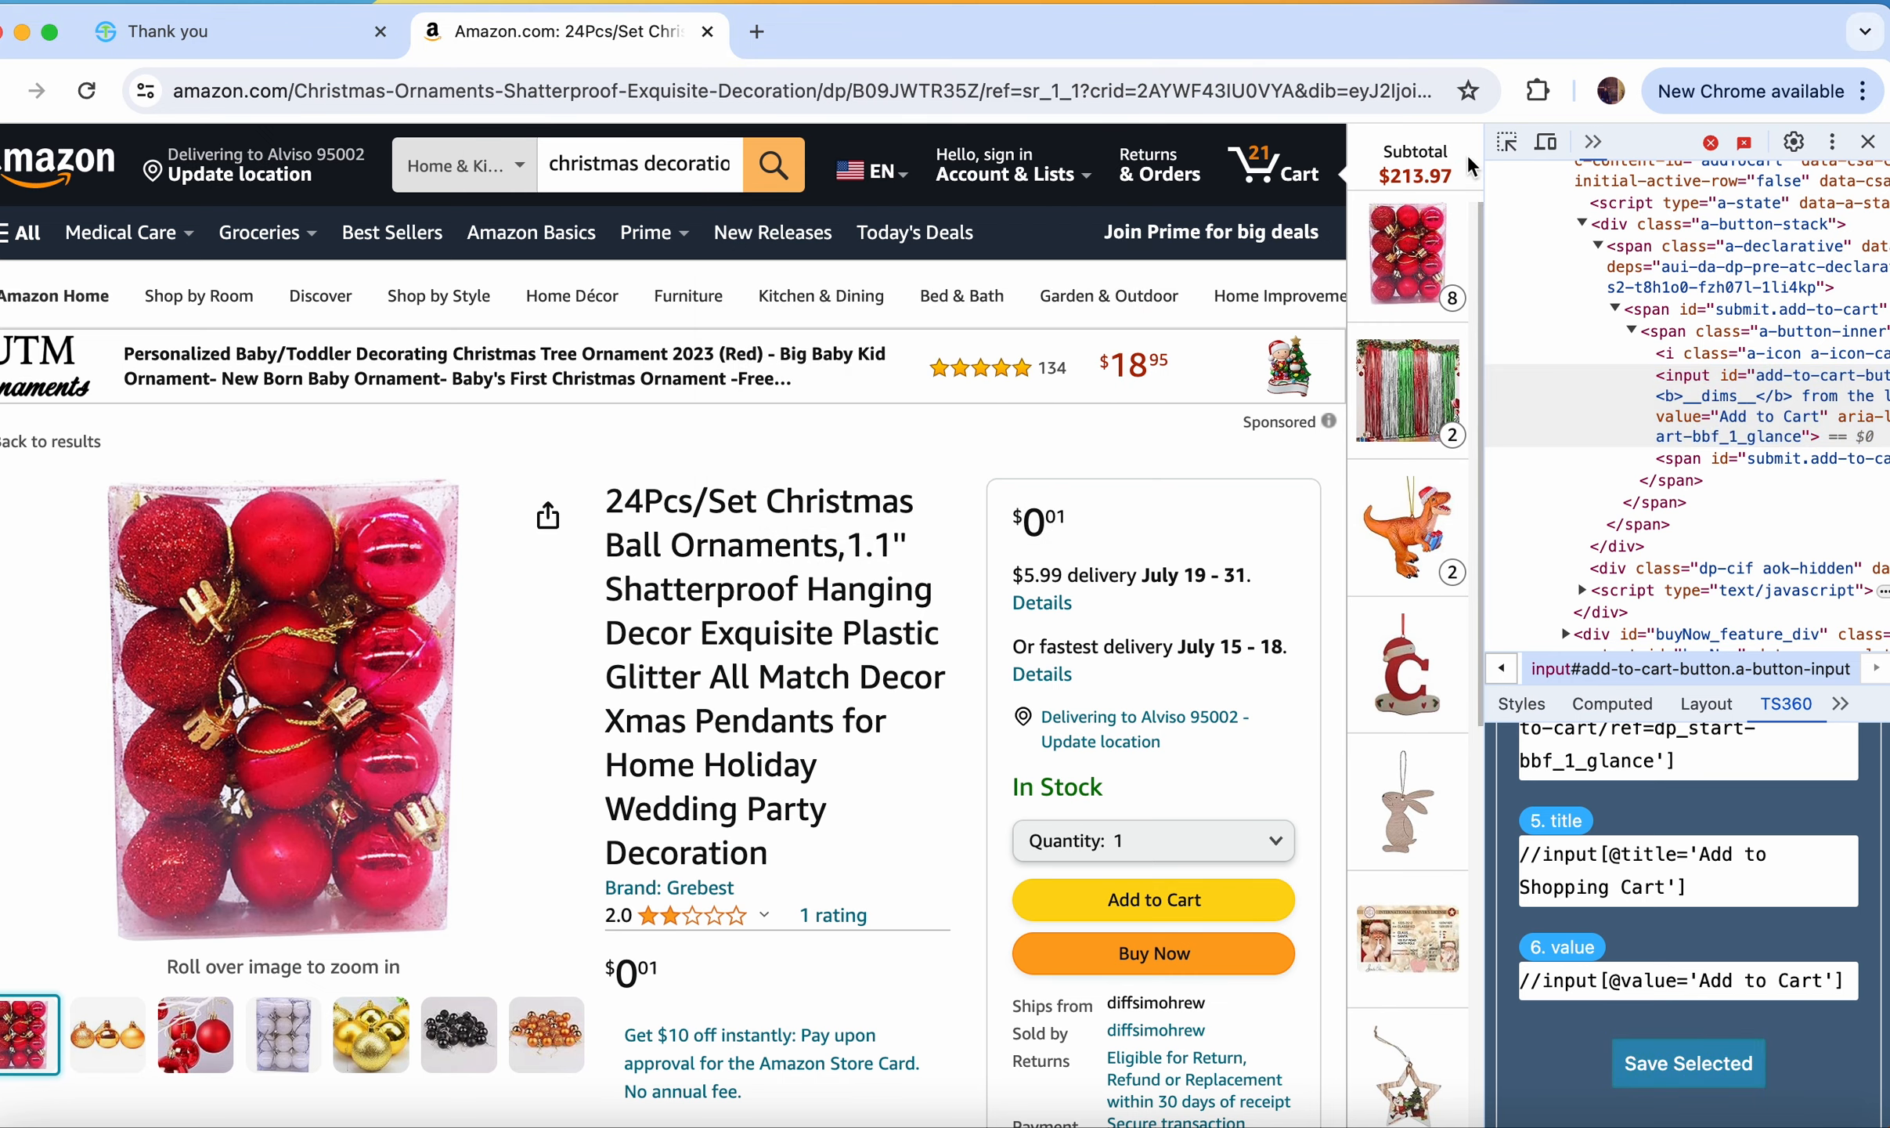
Step: Add the ornaments to the cart, go to the display page, and set the page title to AmazonSelectedResultScreen
{"action": "left_click", "coordinate": [1179, 896]}
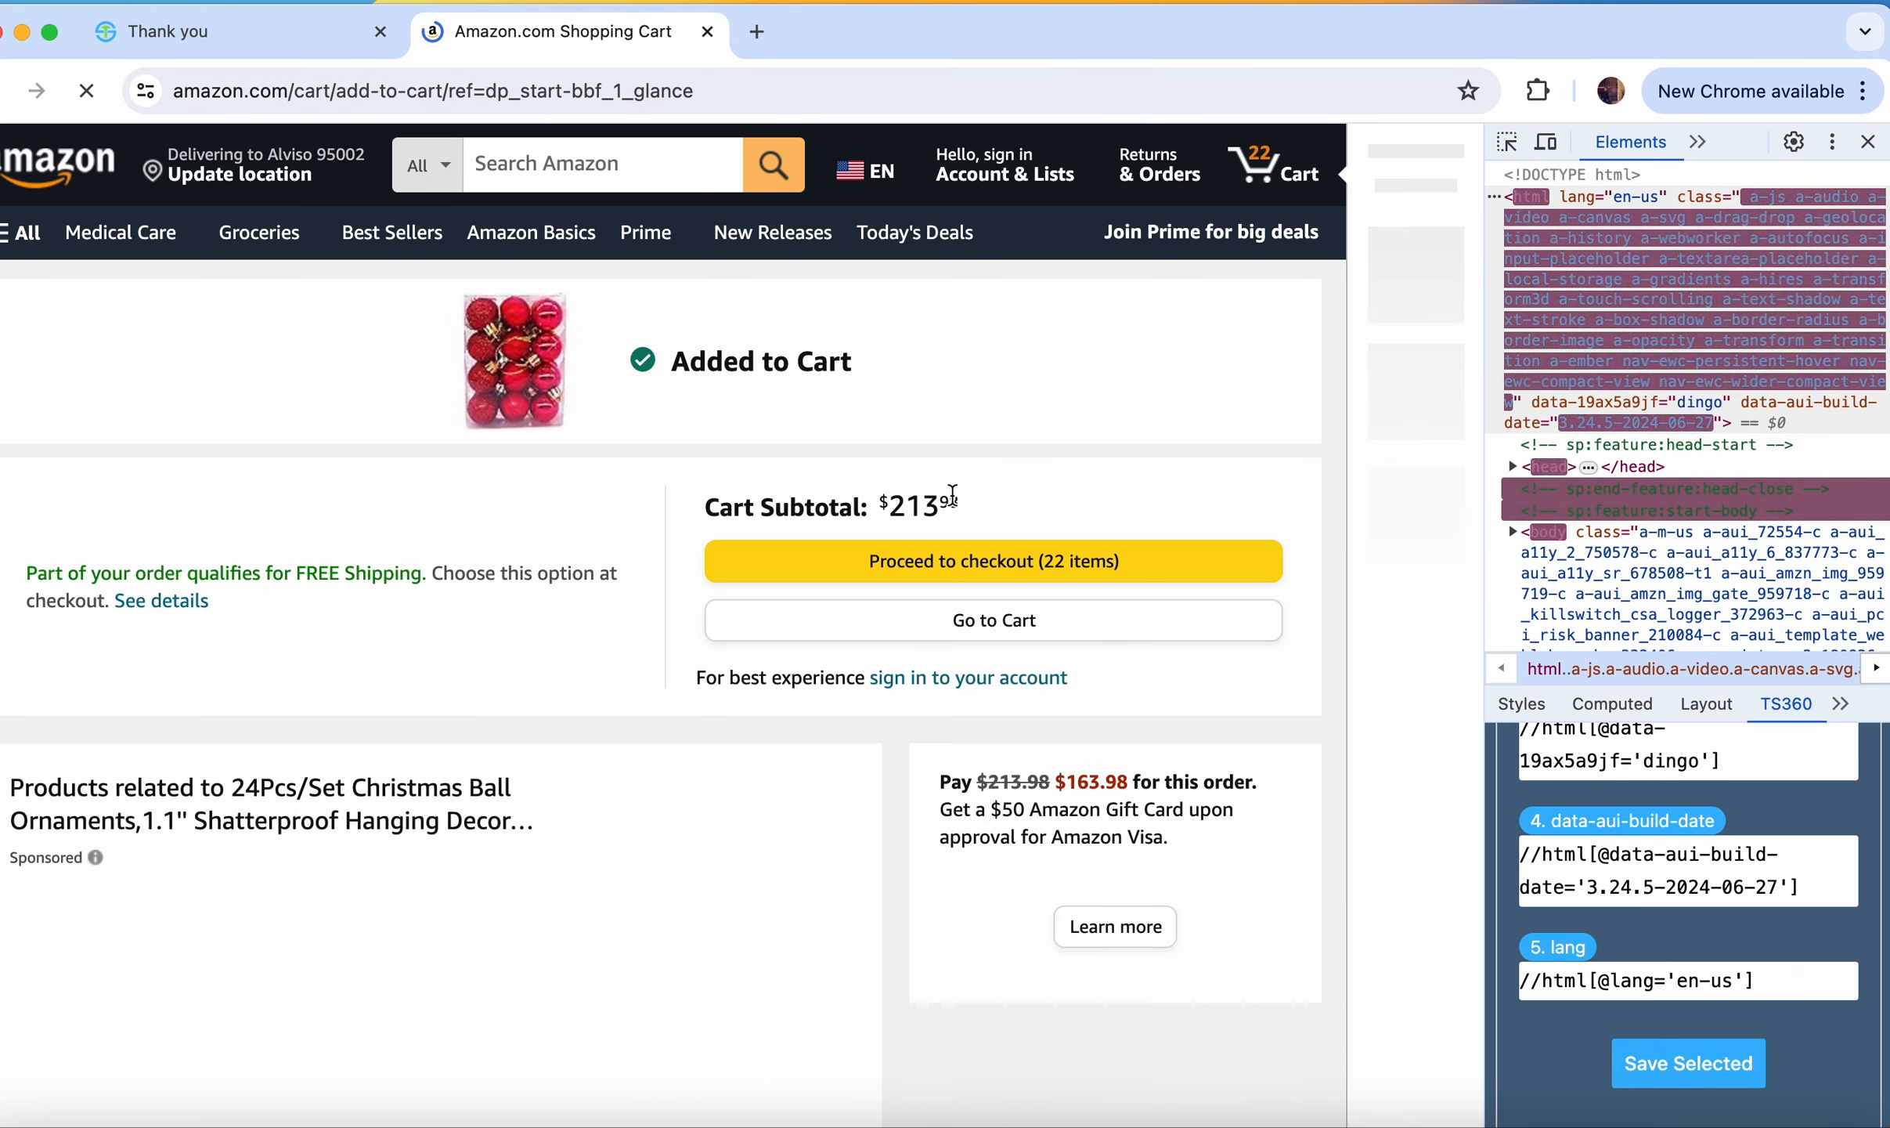
{"action": "left_click", "coordinate": [1150, 263]}
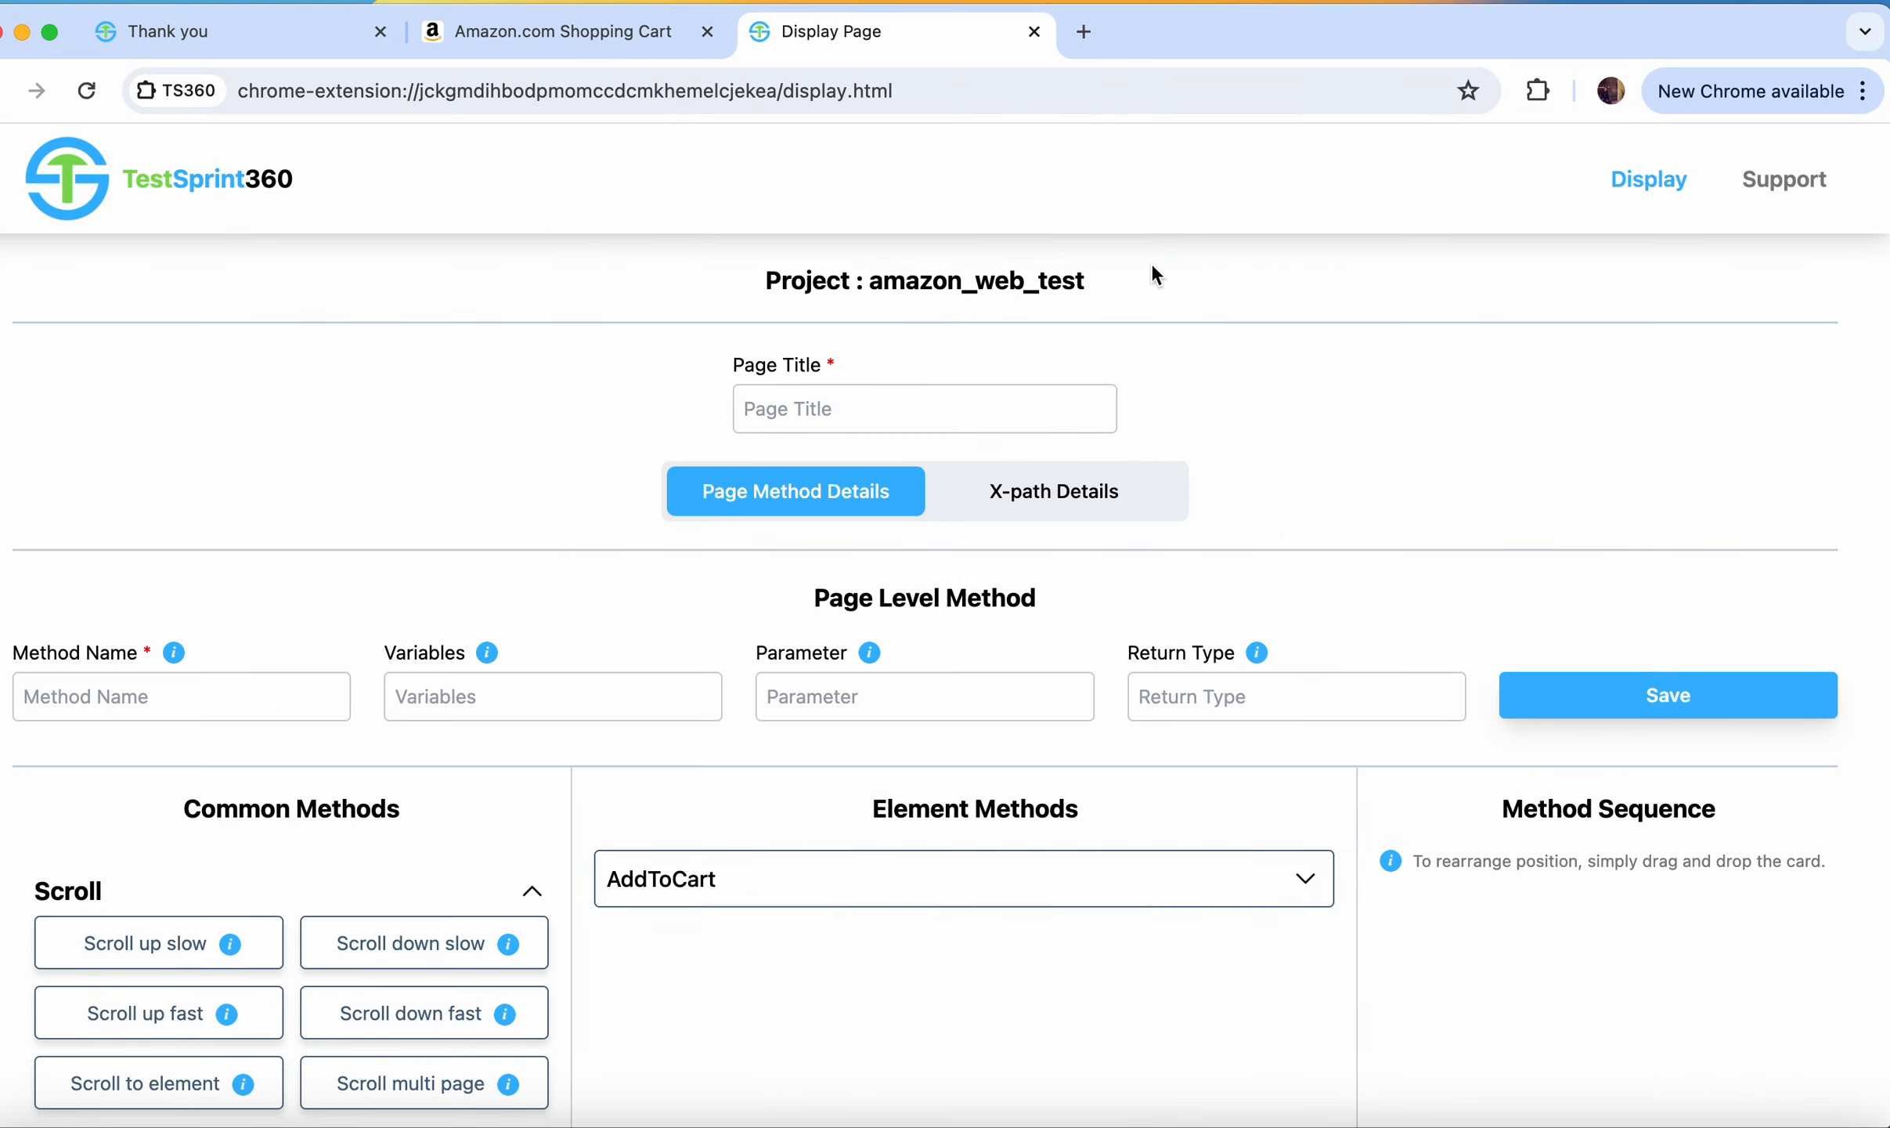
{"action": "left_click", "coordinate": [954, 412]}
{"action": "left_click", "coordinate": [967, 459]}
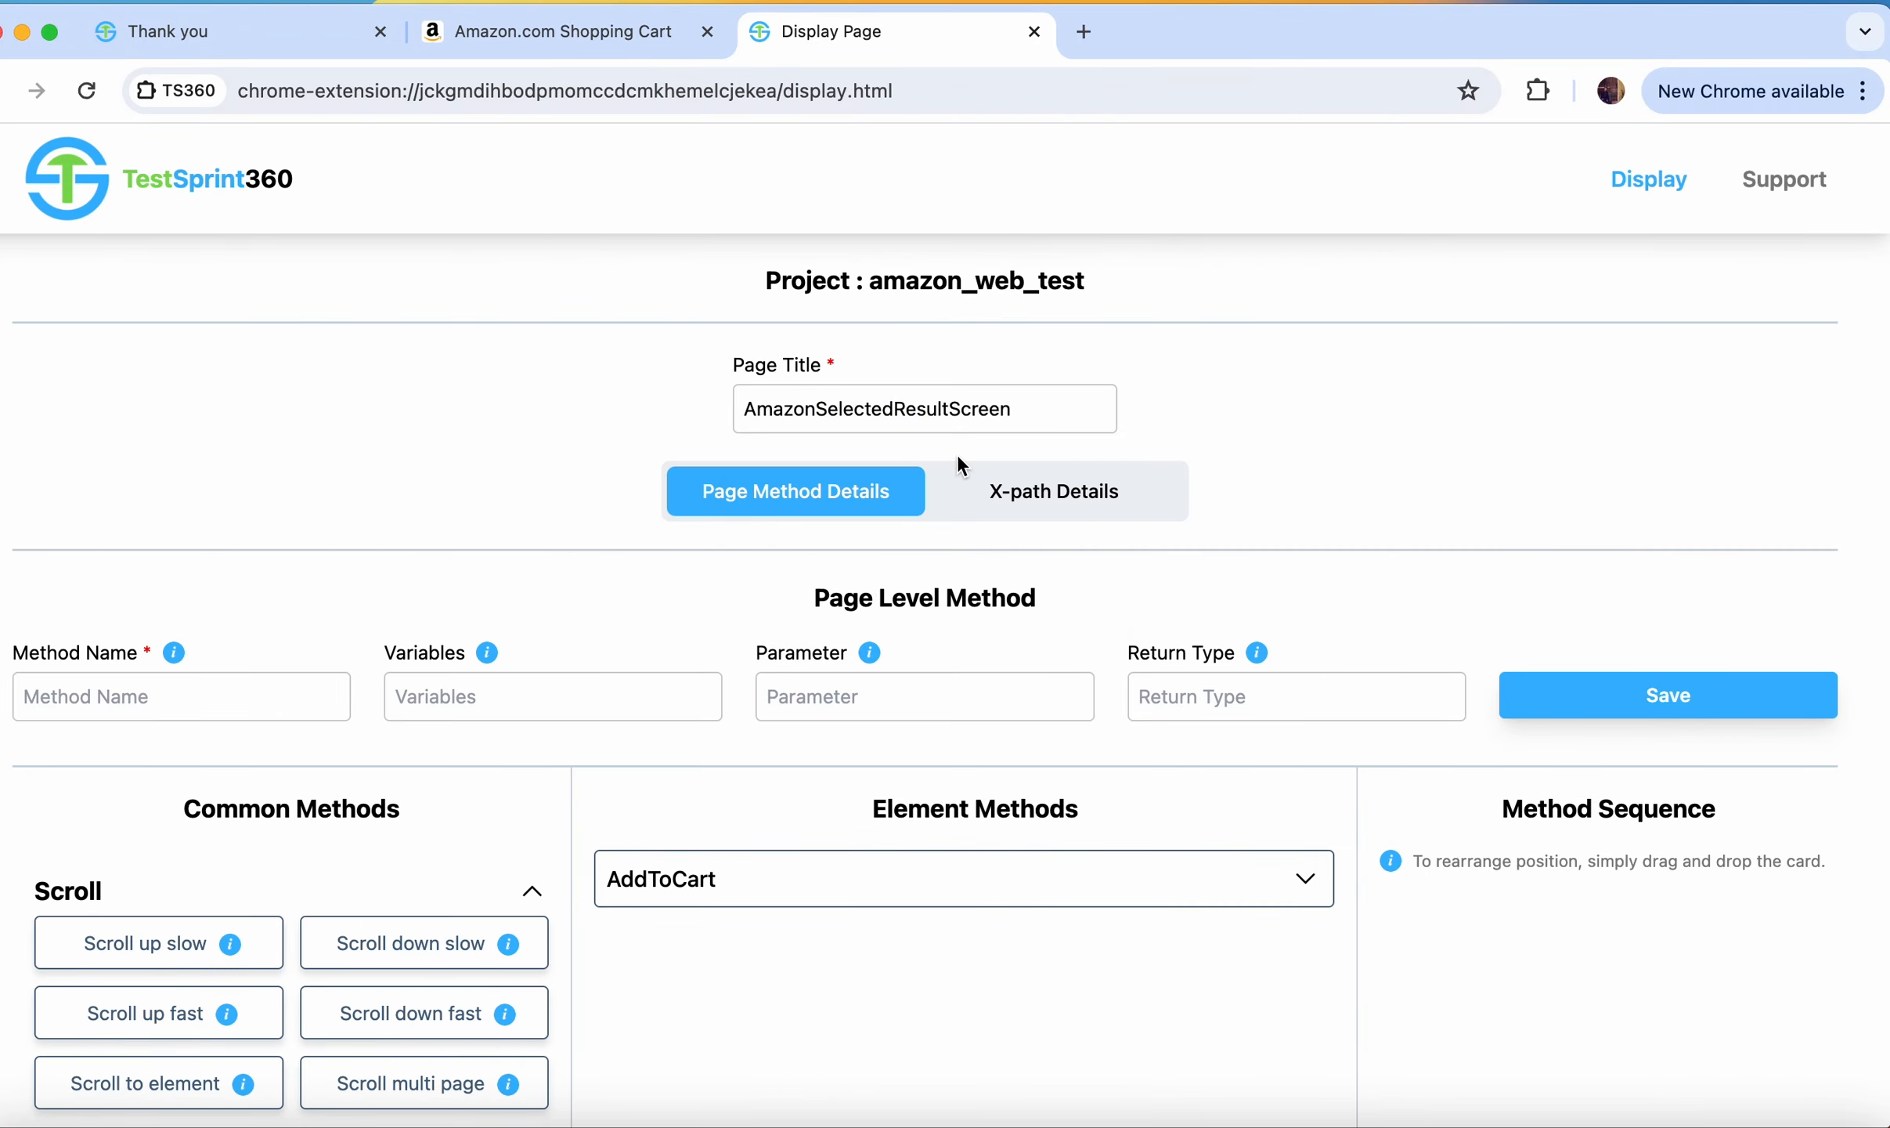
Step: Save a page level method named clickOnAddToCartButton with return type AmazonAddToCartConfirmationScreen
{"action": "left_click", "coordinate": [306, 675]}
{"action": "left_click", "coordinate": [321, 910]}
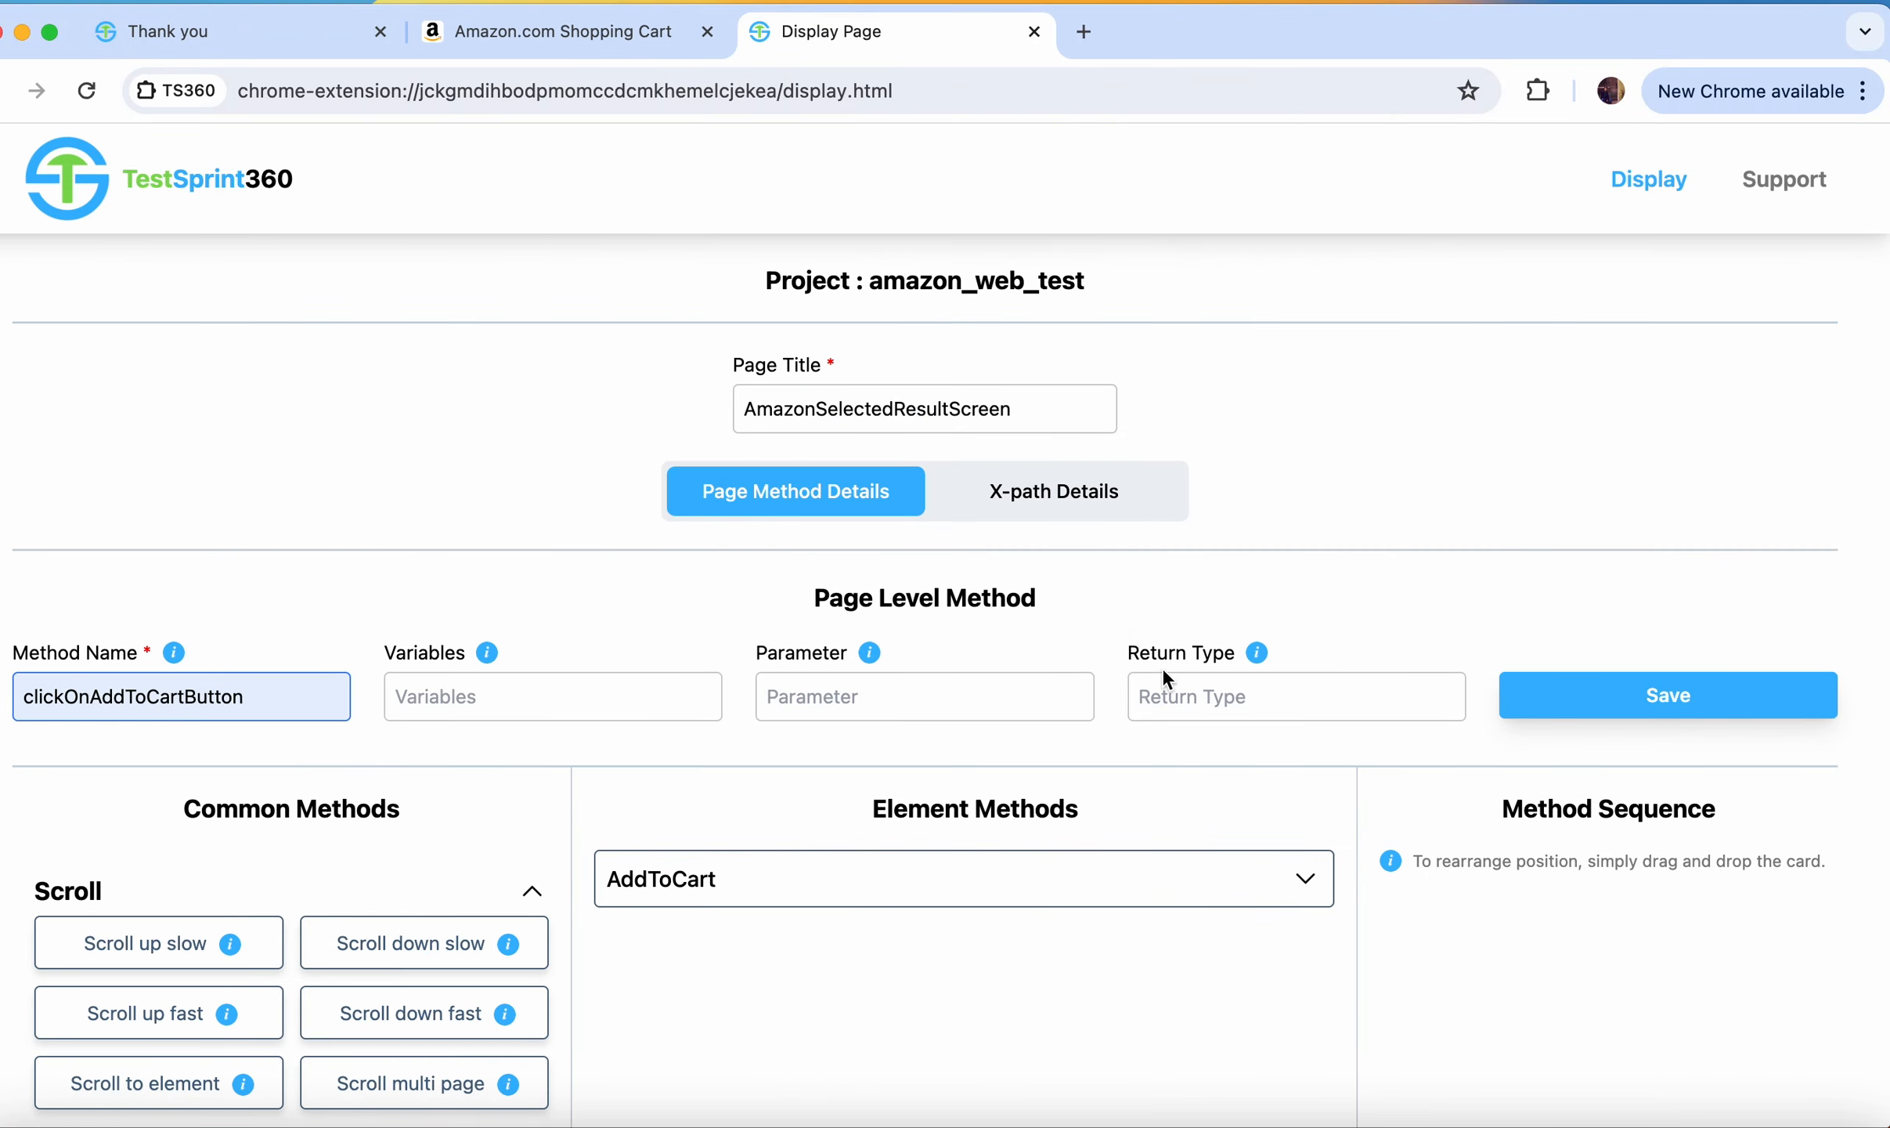
{"action": "left_click", "coordinate": [1165, 693]}
{"action": "type", "text": "AmazonAddToCartConfirmation"}
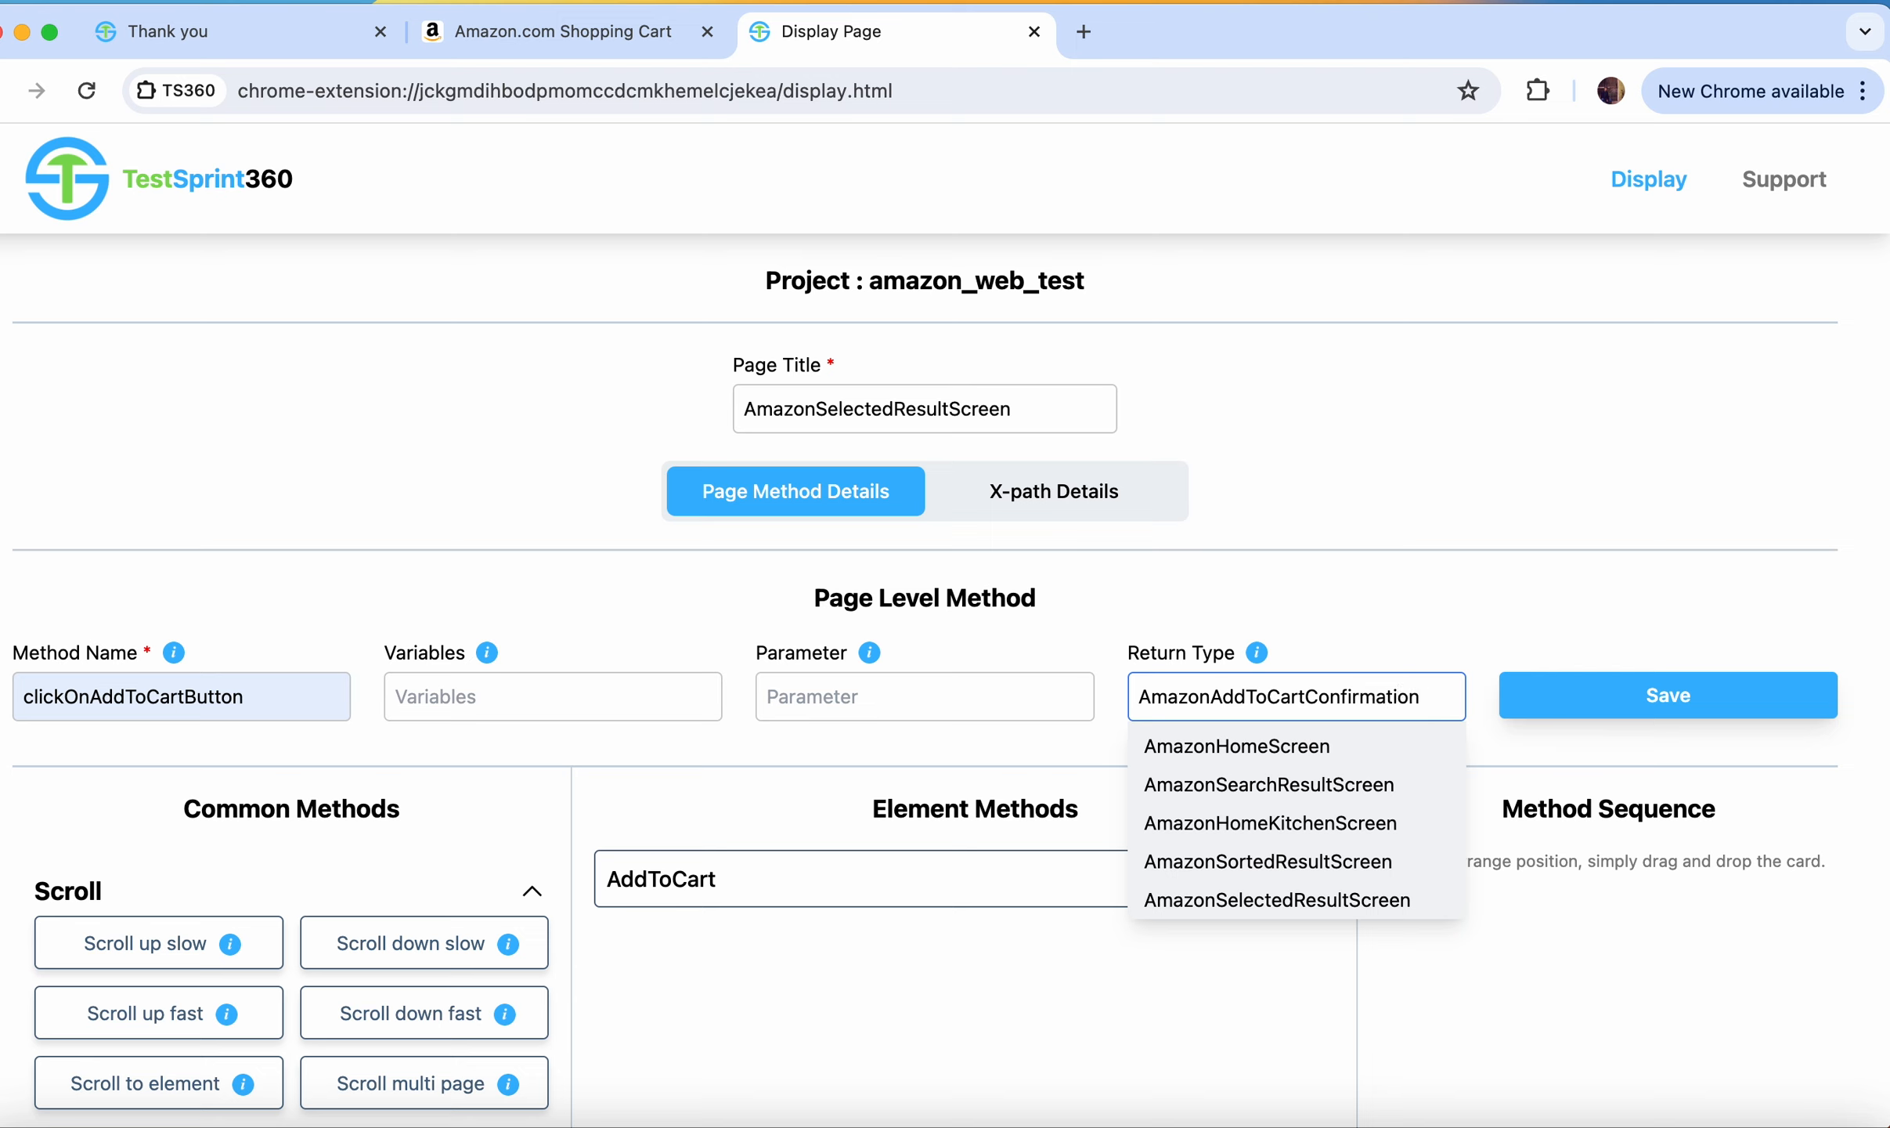
{"action": "type", "text": "ree"}
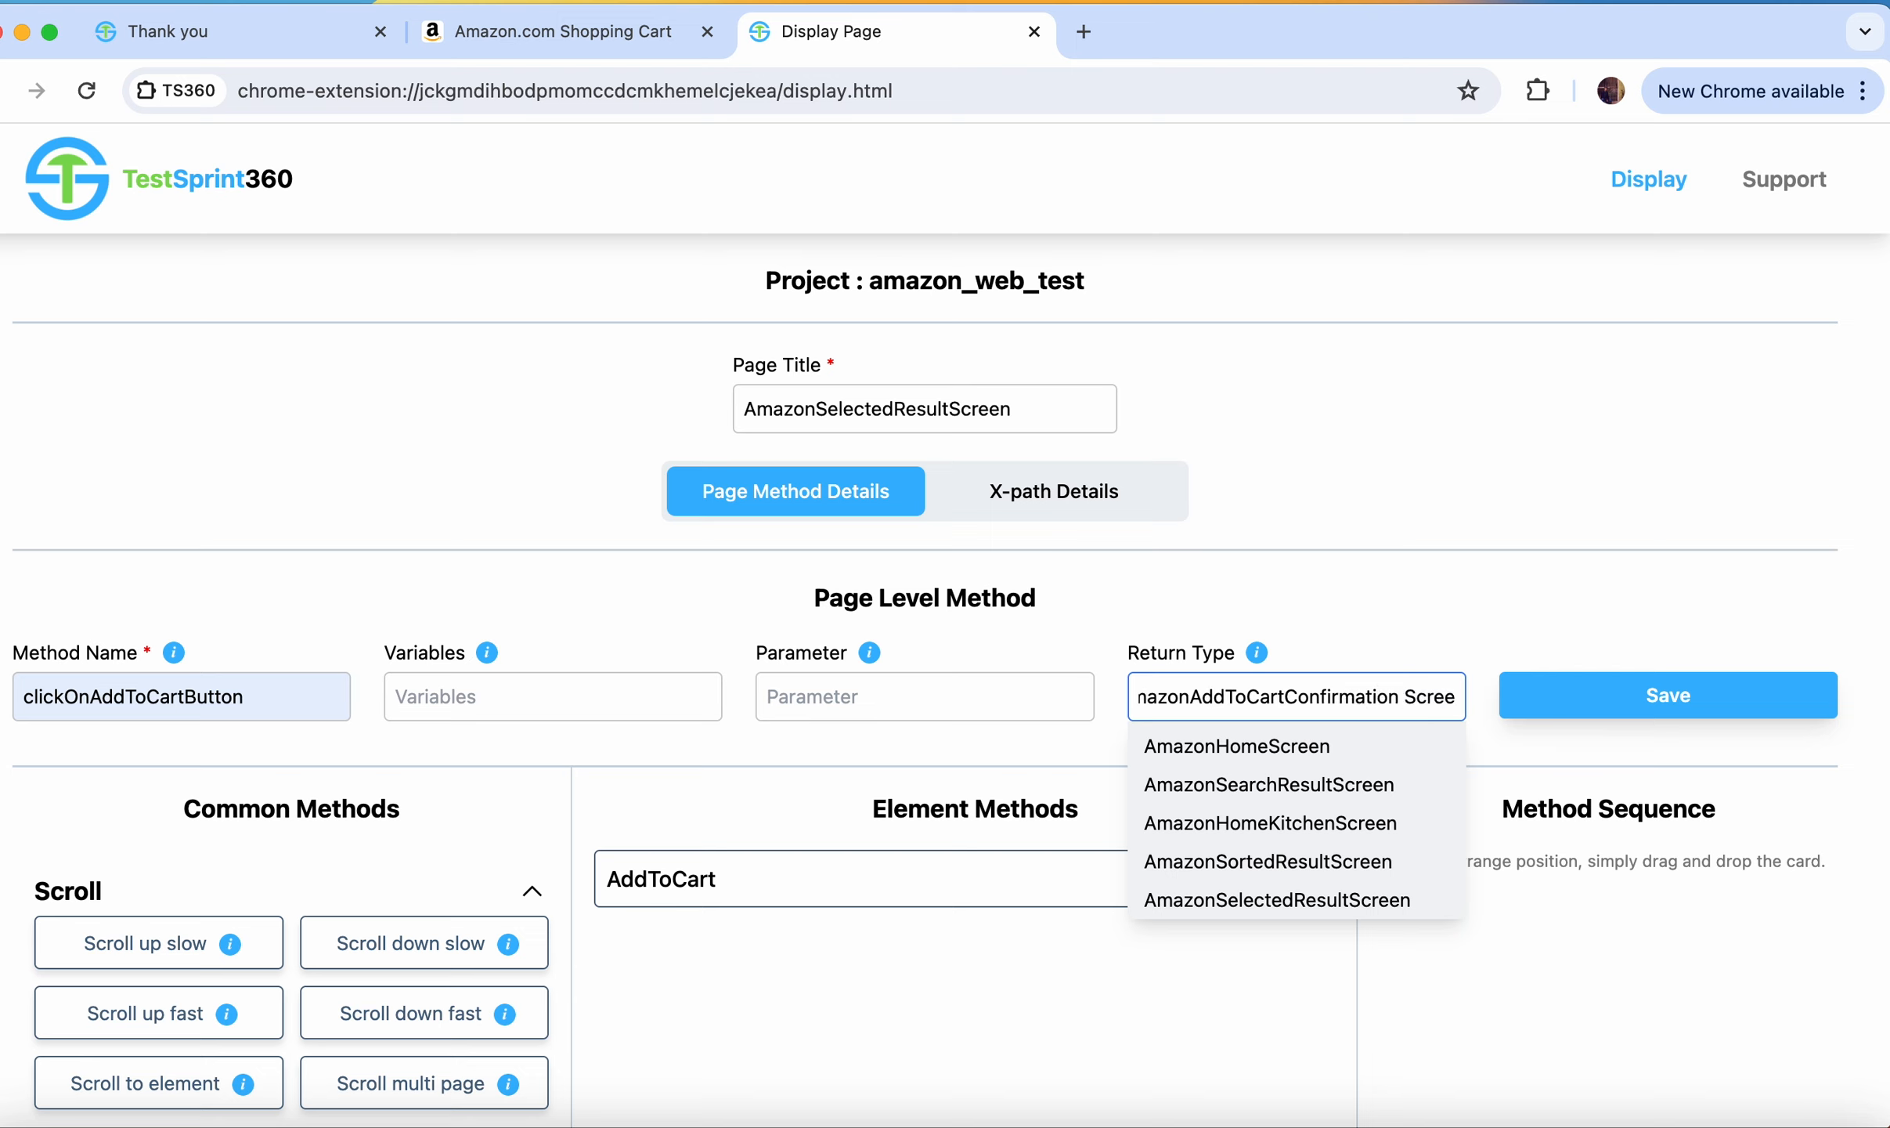
{"action": "type", "text": "n"}
{"action": "key", "text": "Tab"}
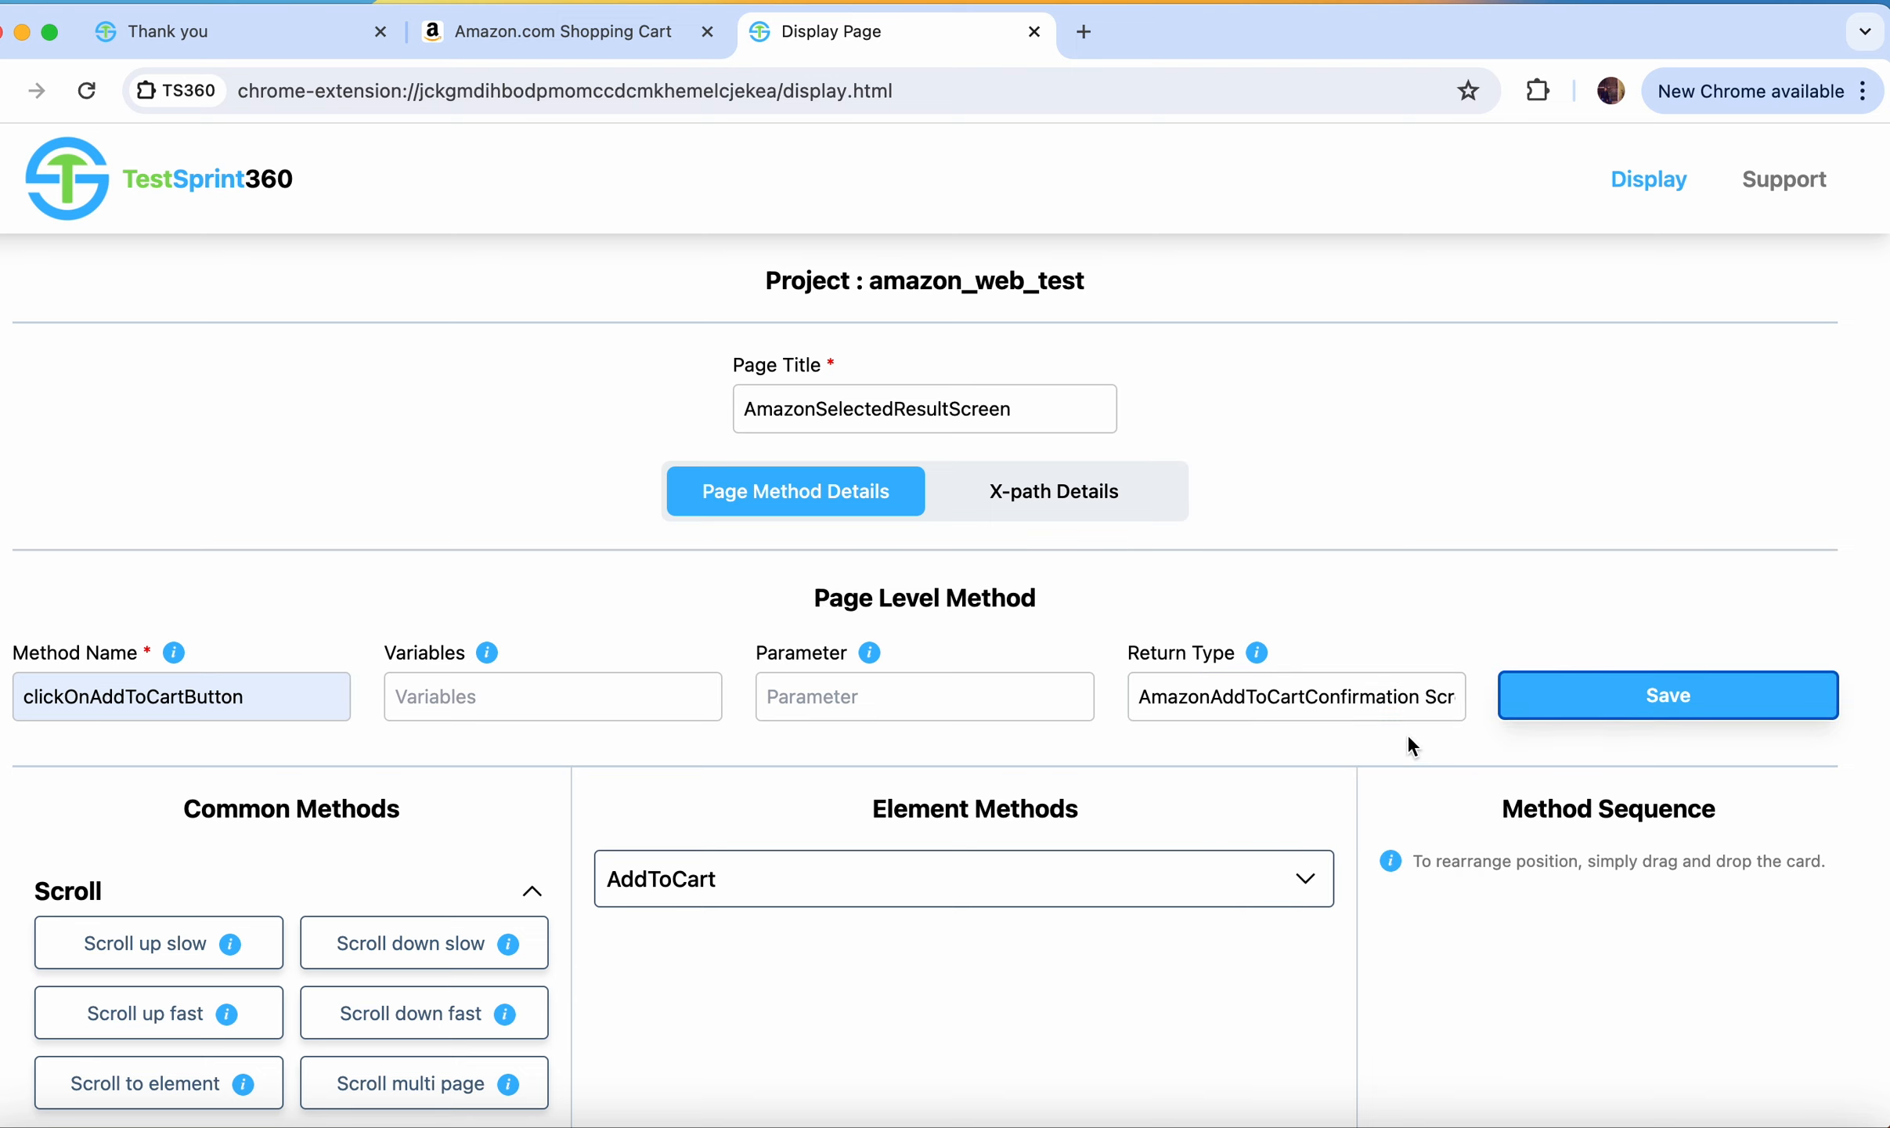
{"action": "left_click", "coordinate": [1419, 697]}
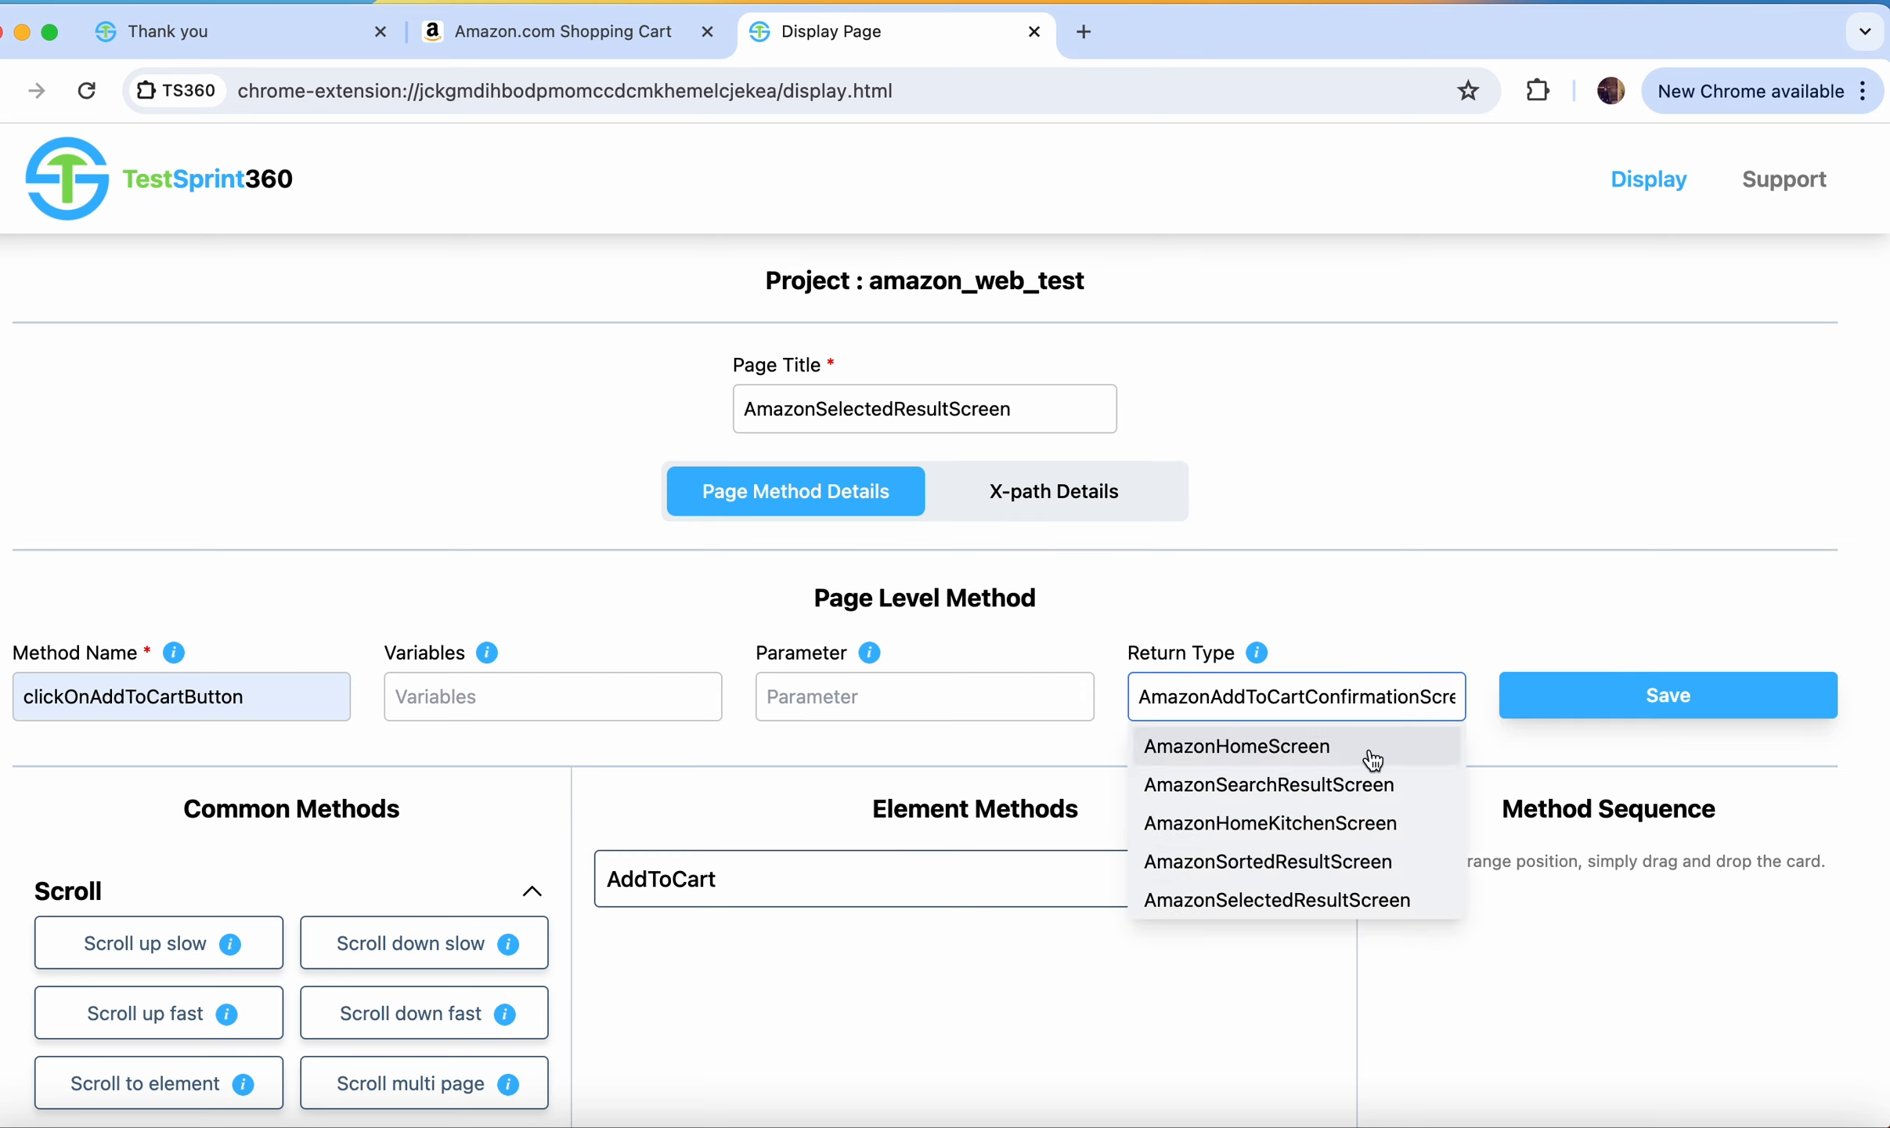
{"action": "left_click", "coordinate": [1433, 582]}
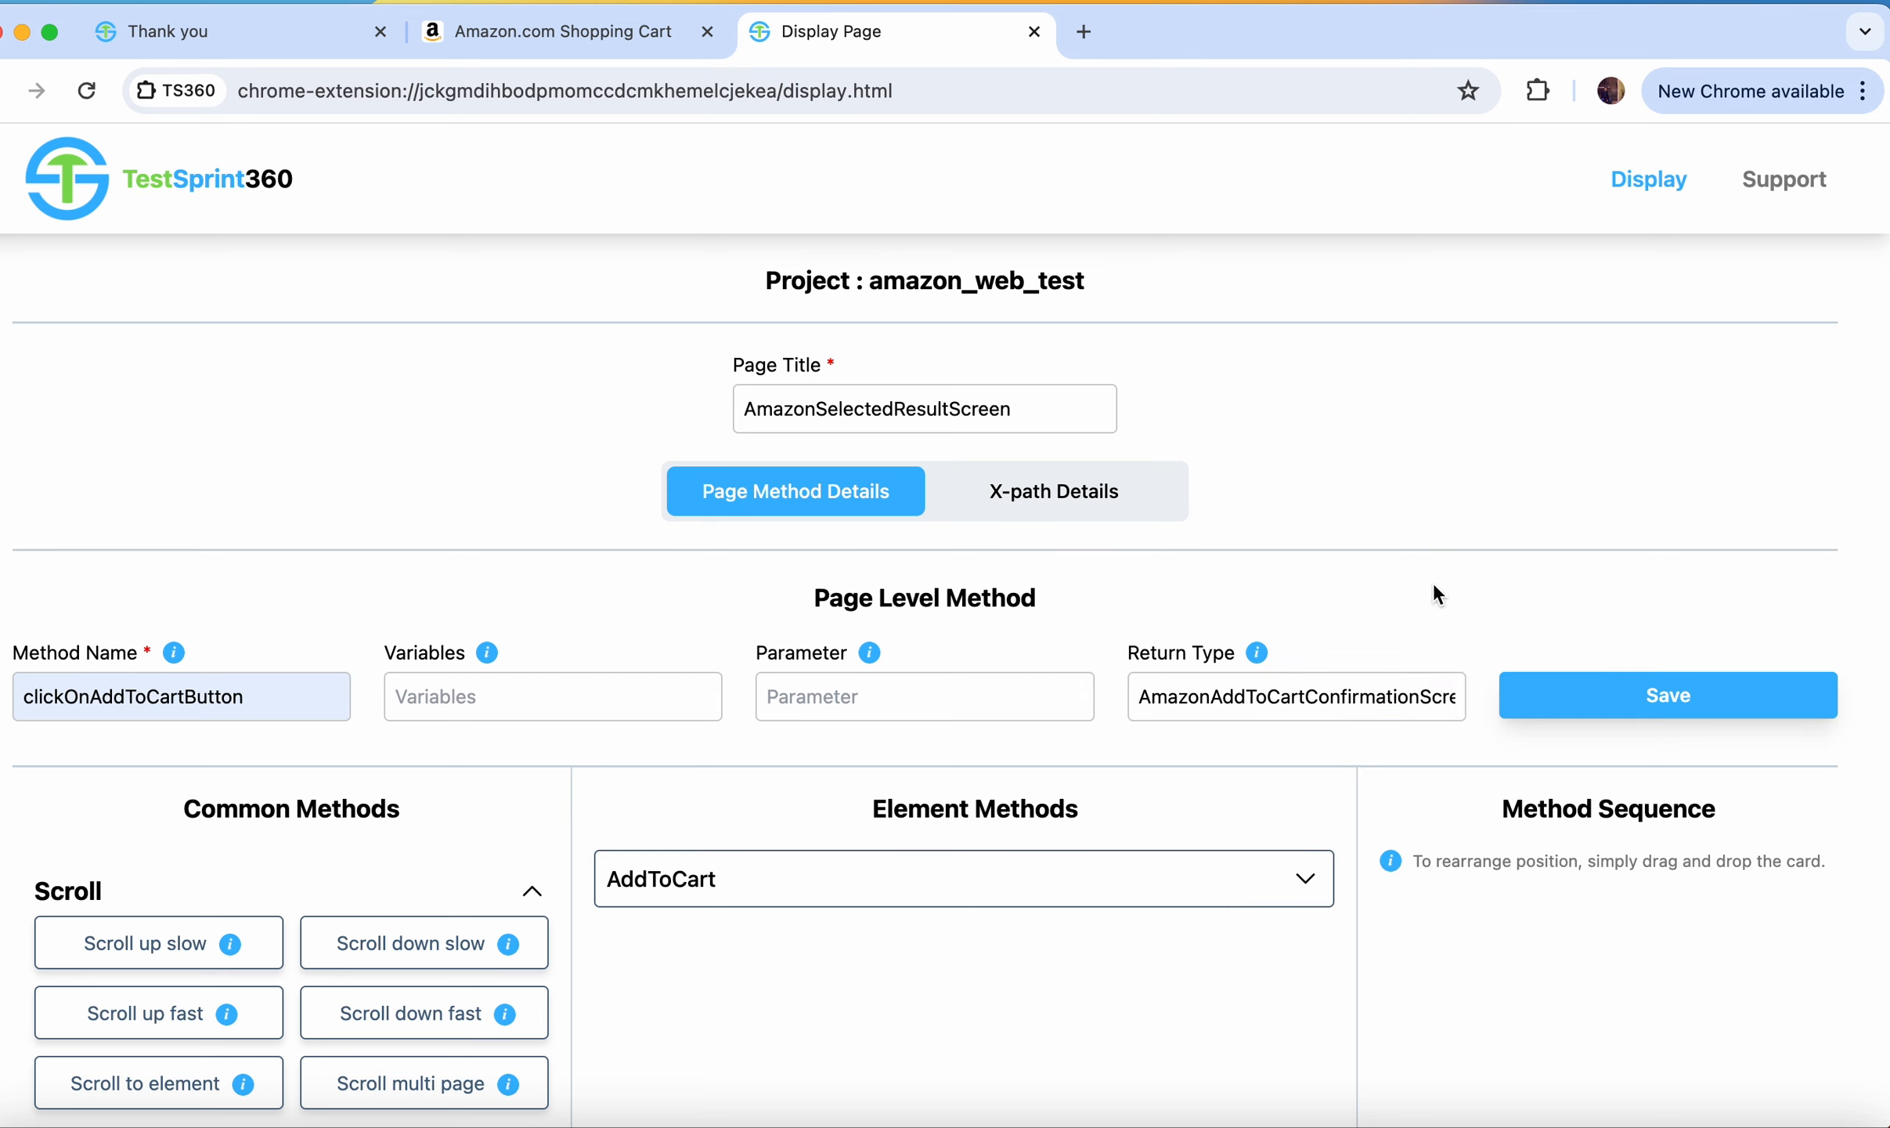
{"action": "left_click", "coordinate": [1652, 703]}
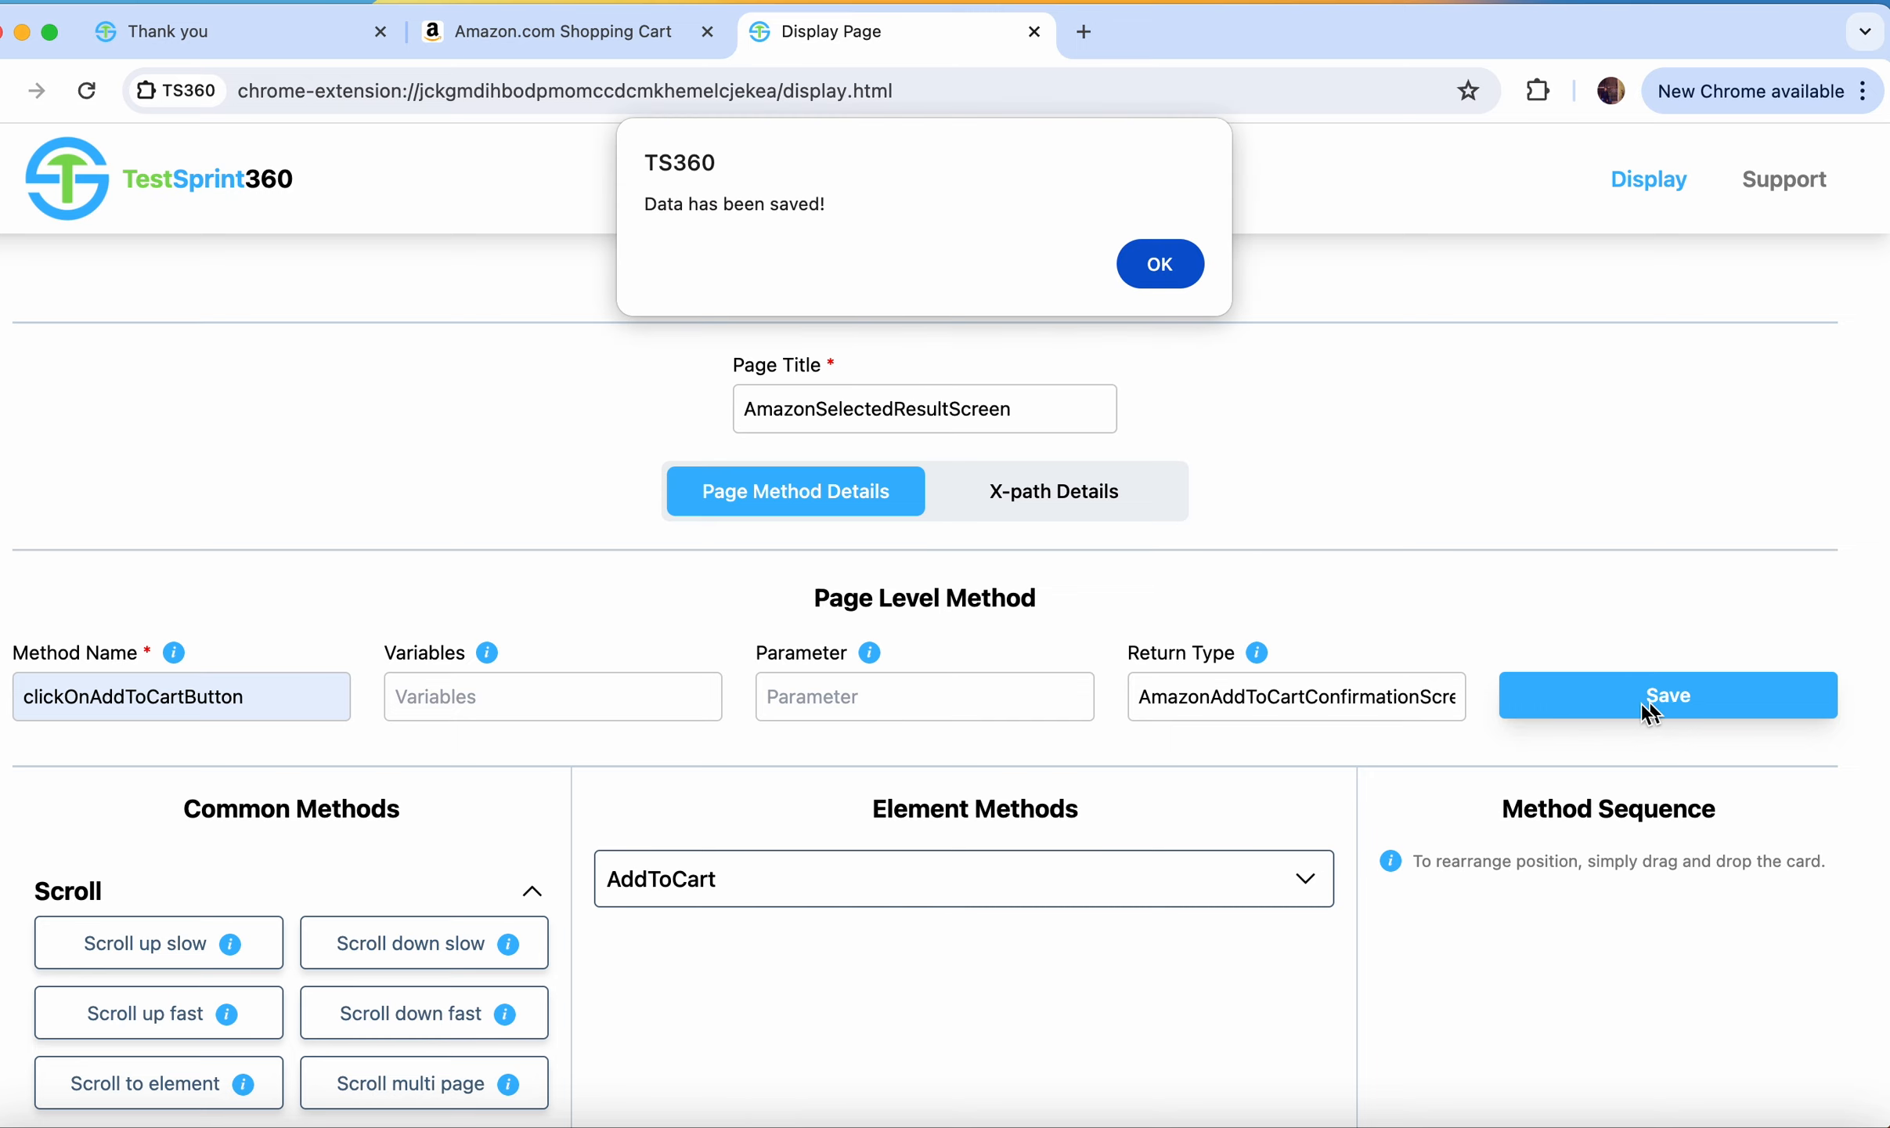
{"action": "left_click", "coordinate": [1171, 265]}
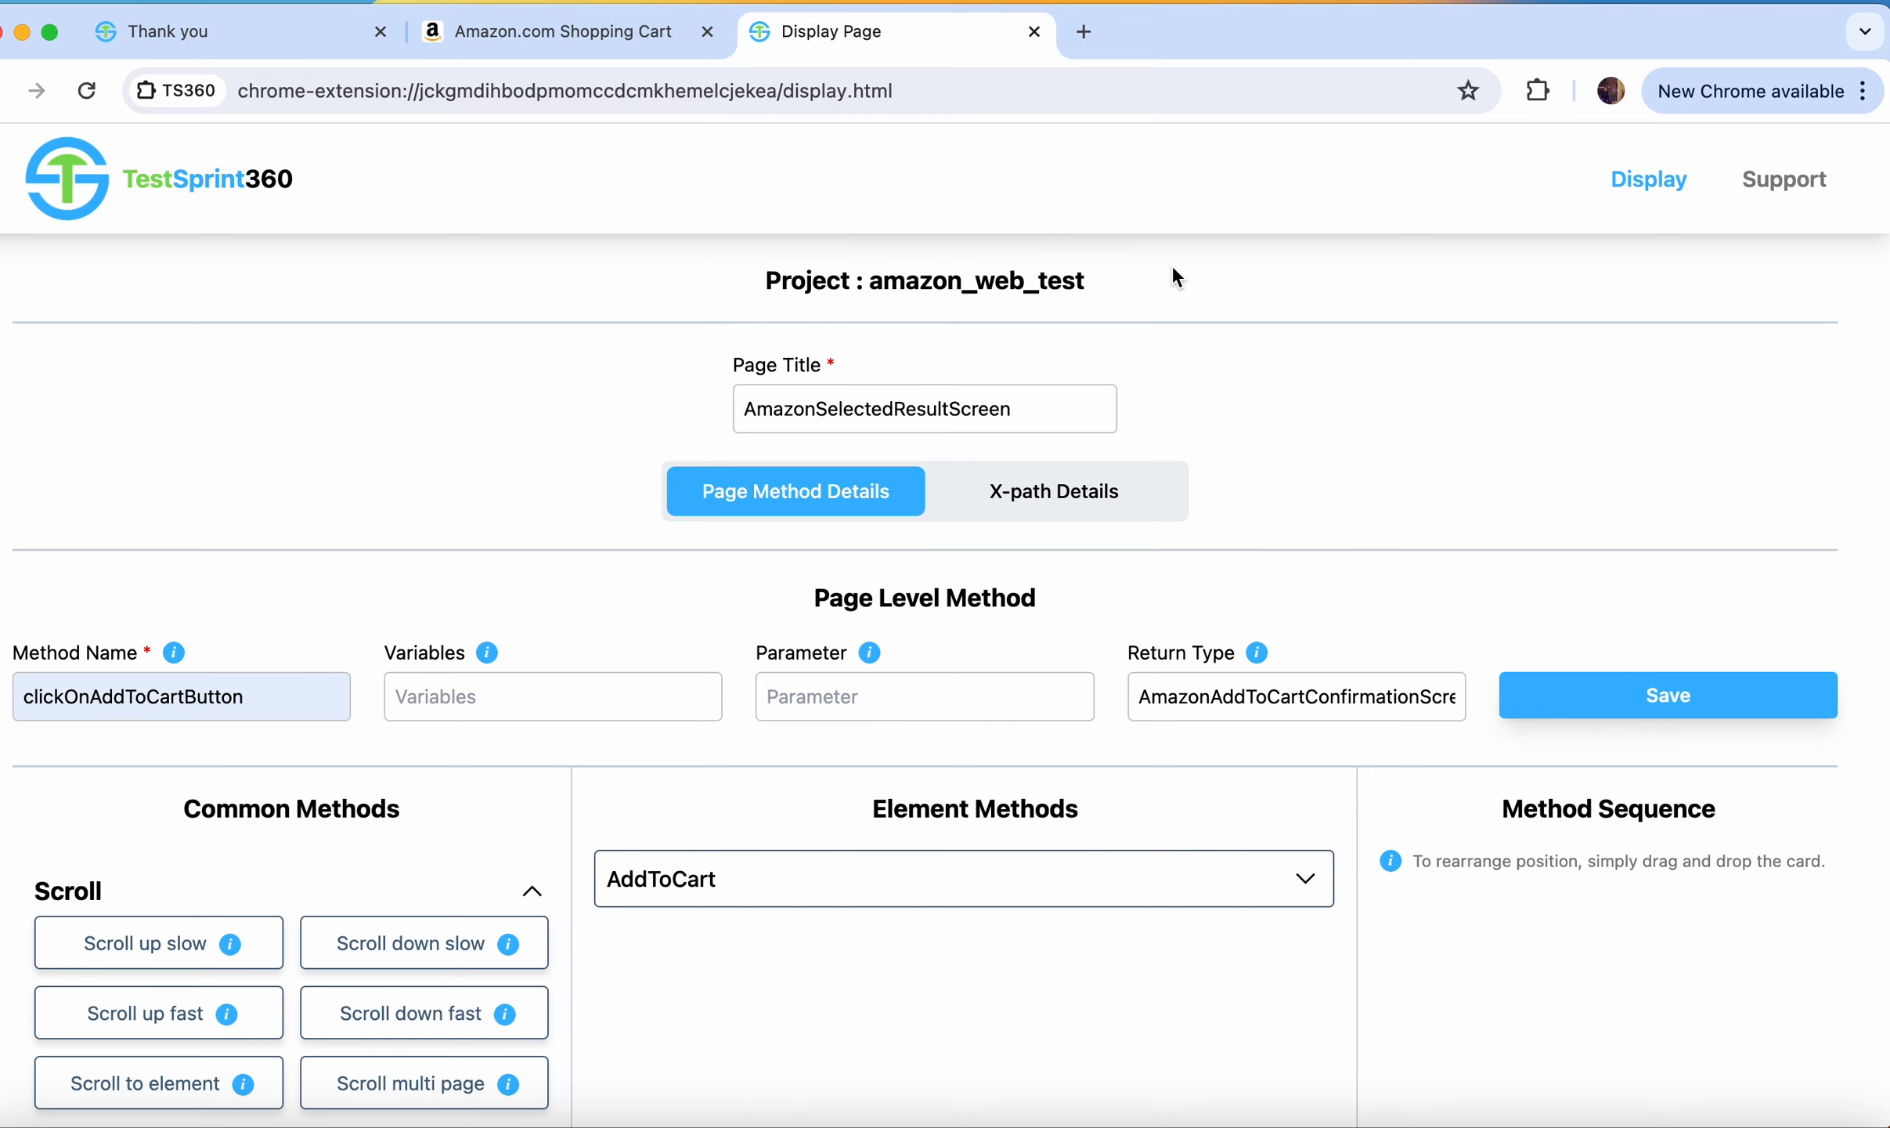
Step: Build the clickOnAddToCartButton method sequence from AddToCart's "click on element" followed by a Quick wait
{"action": "scroll", "coordinate": [1241, 732], "scroll_direction": "down", "scroll_amount": 5}
{"action": "left_click", "coordinate": [1220, 500]}
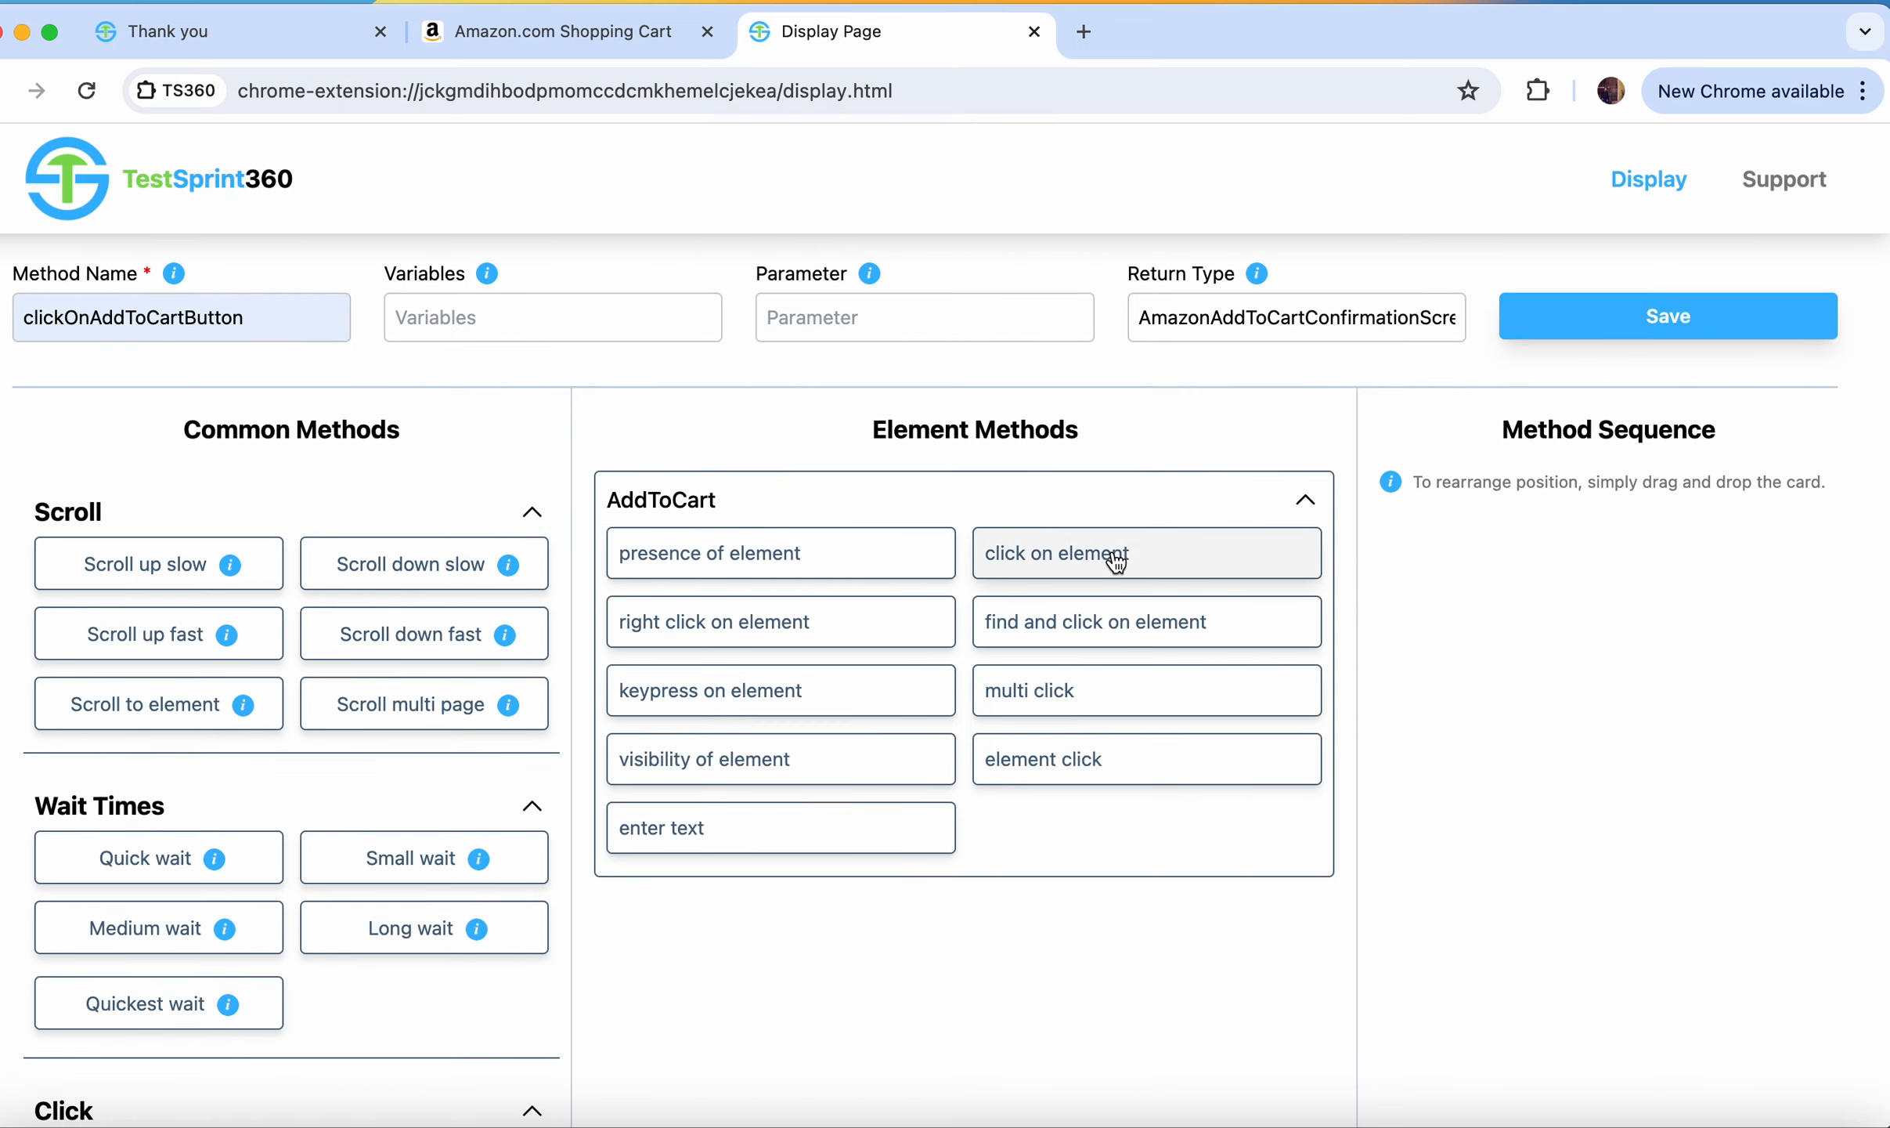
{"action": "left_click", "coordinate": [1112, 554]}
{"action": "left_click", "coordinate": [97, 857]}
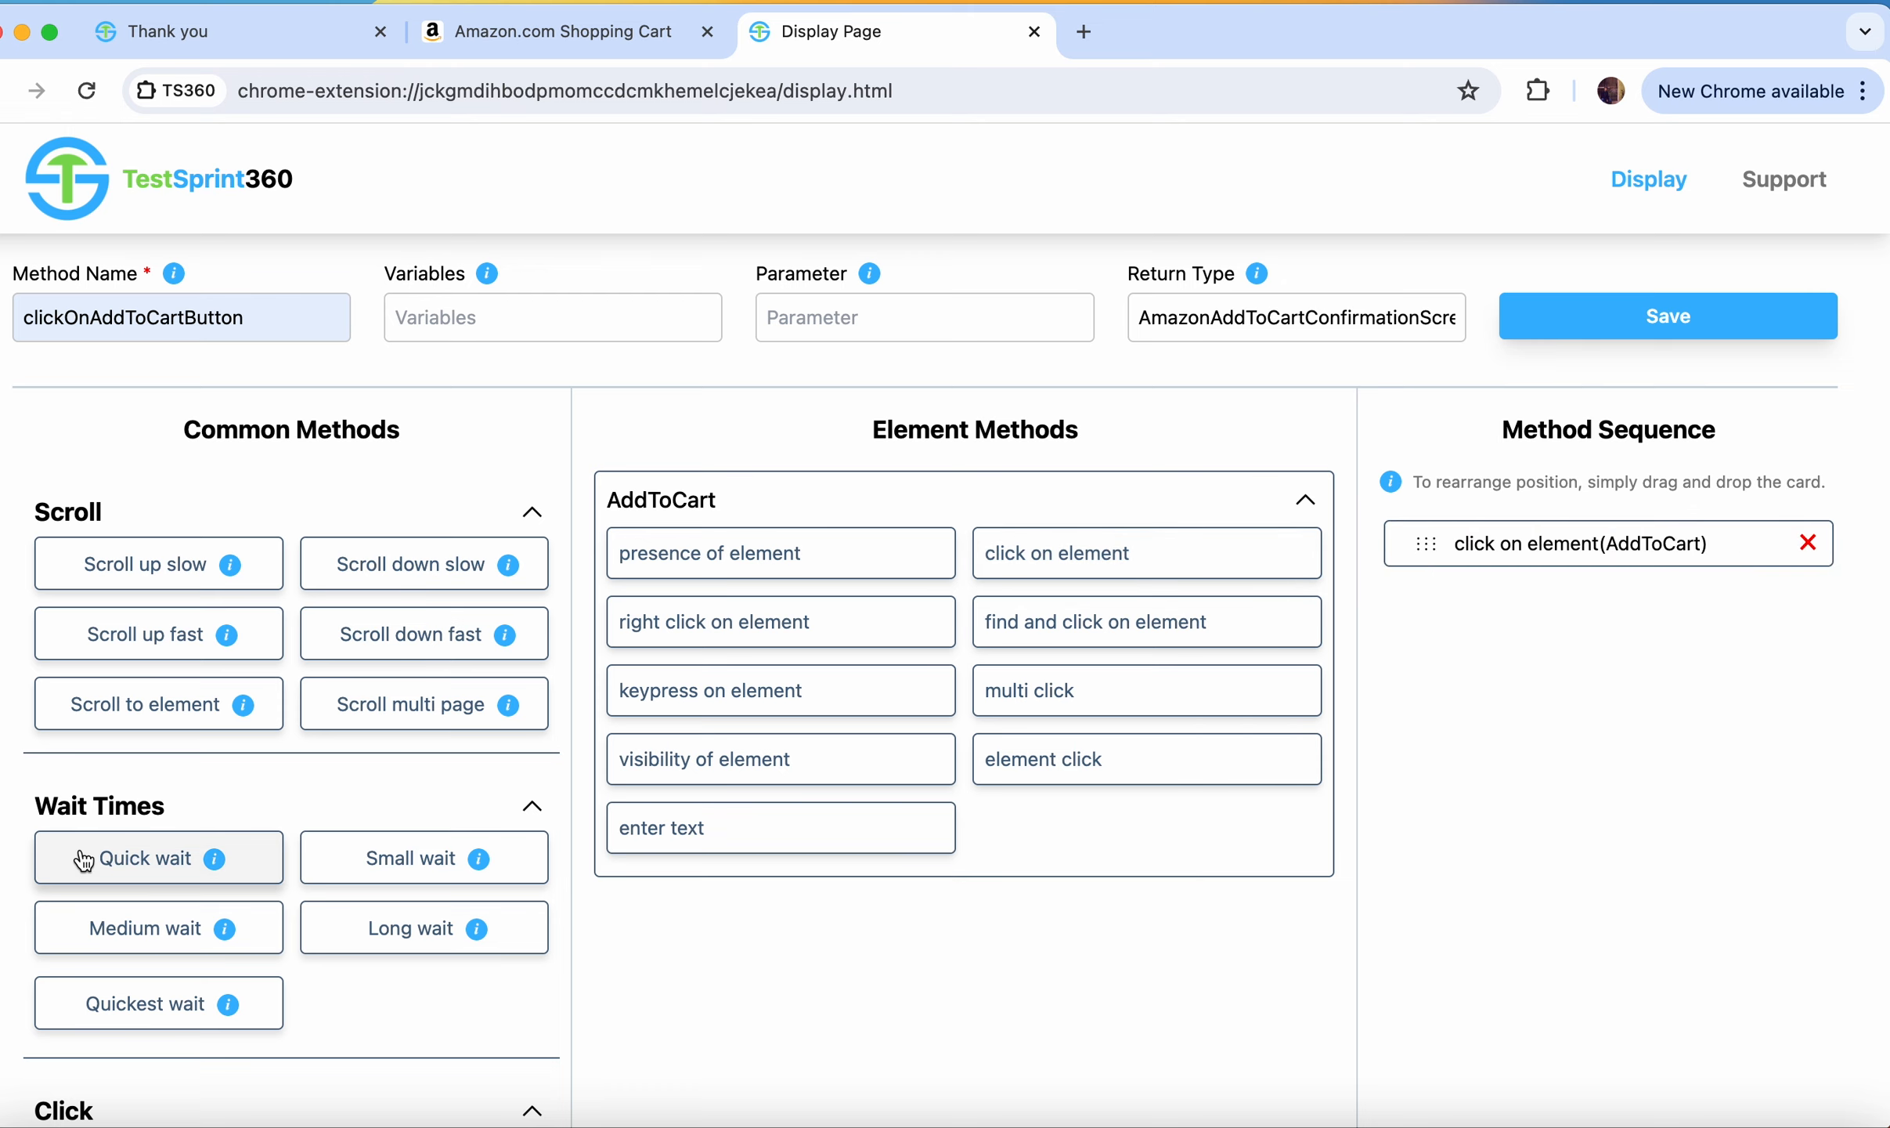
Step: Create the clickOnAddToCartButton method from its sequence and exit the display page
{"action": "scroll", "coordinate": [1465, 908], "scroll_direction": "down", "scroll_amount": 5}
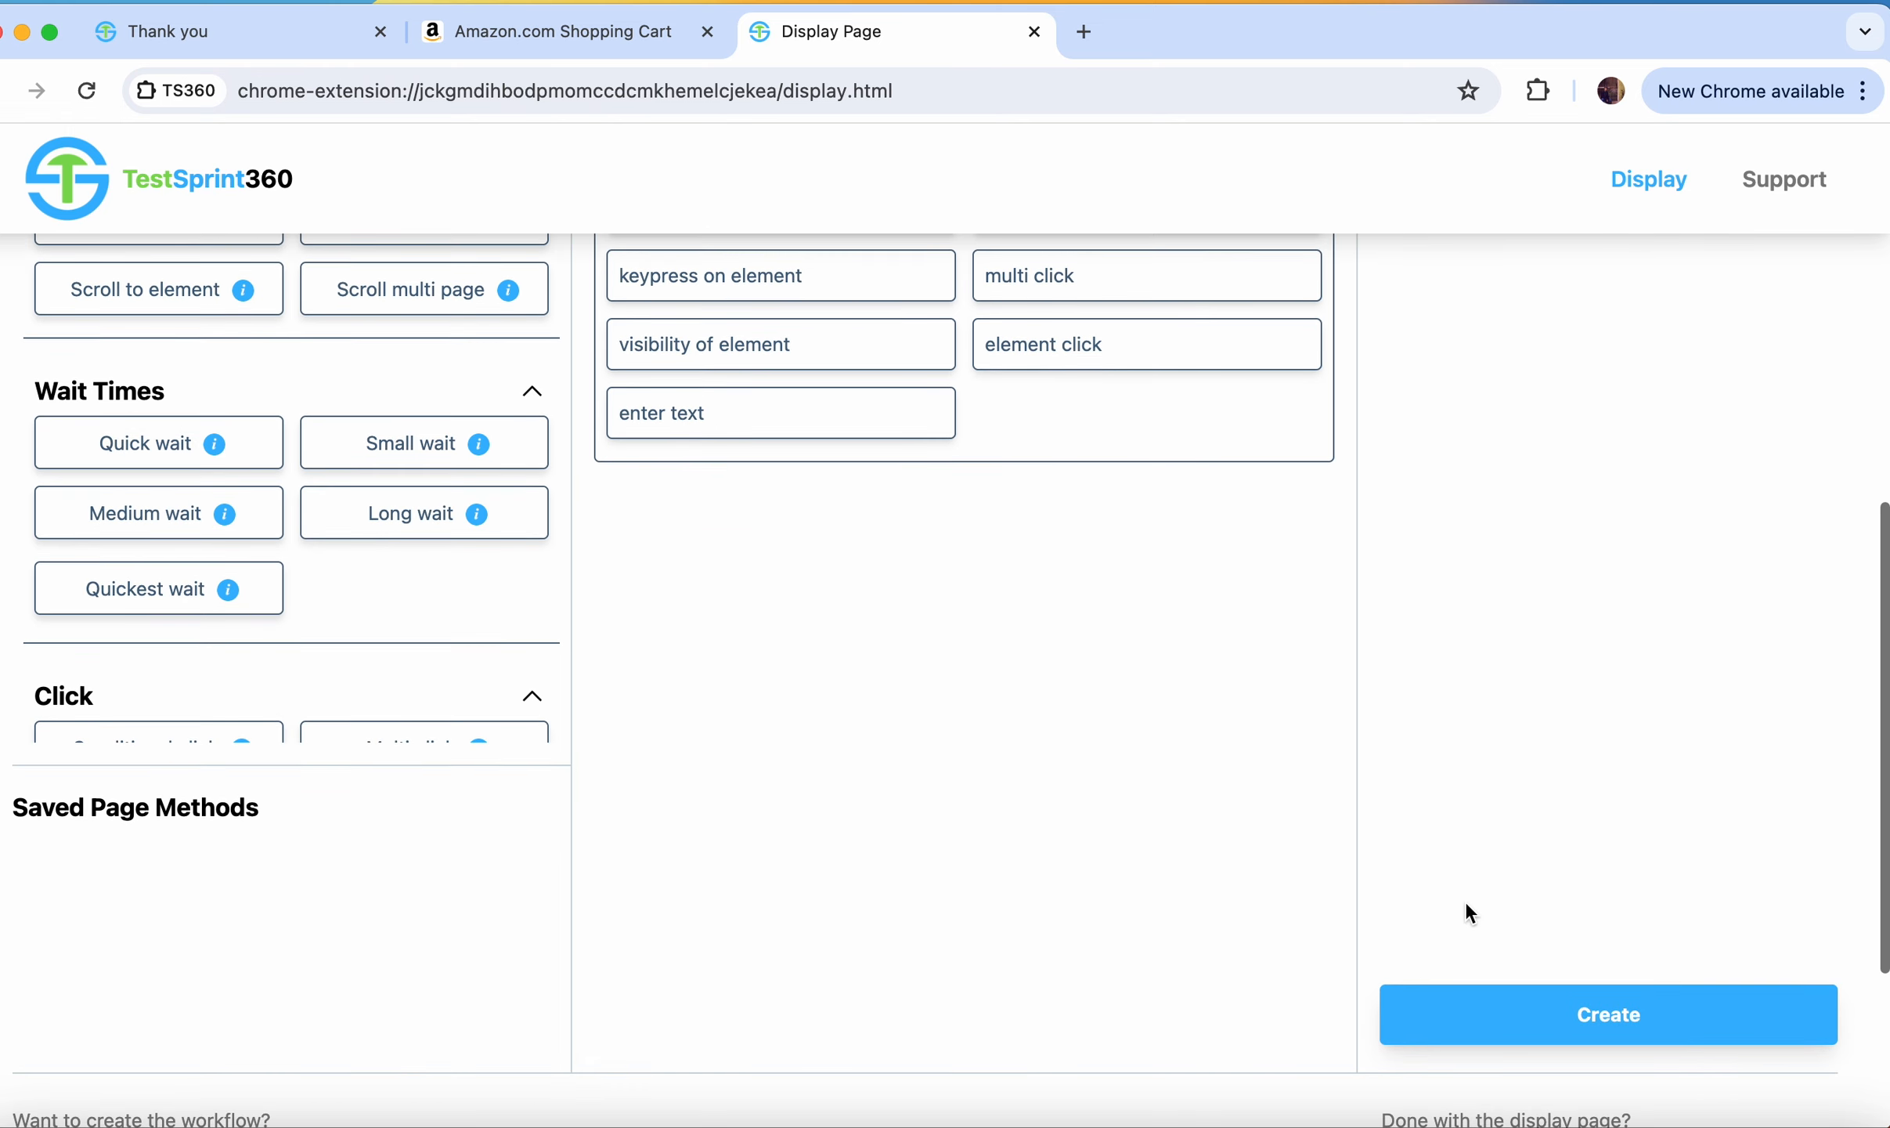
{"action": "left_click", "coordinate": [1604, 1028]}
{"action": "left_click", "coordinate": [1160, 267]}
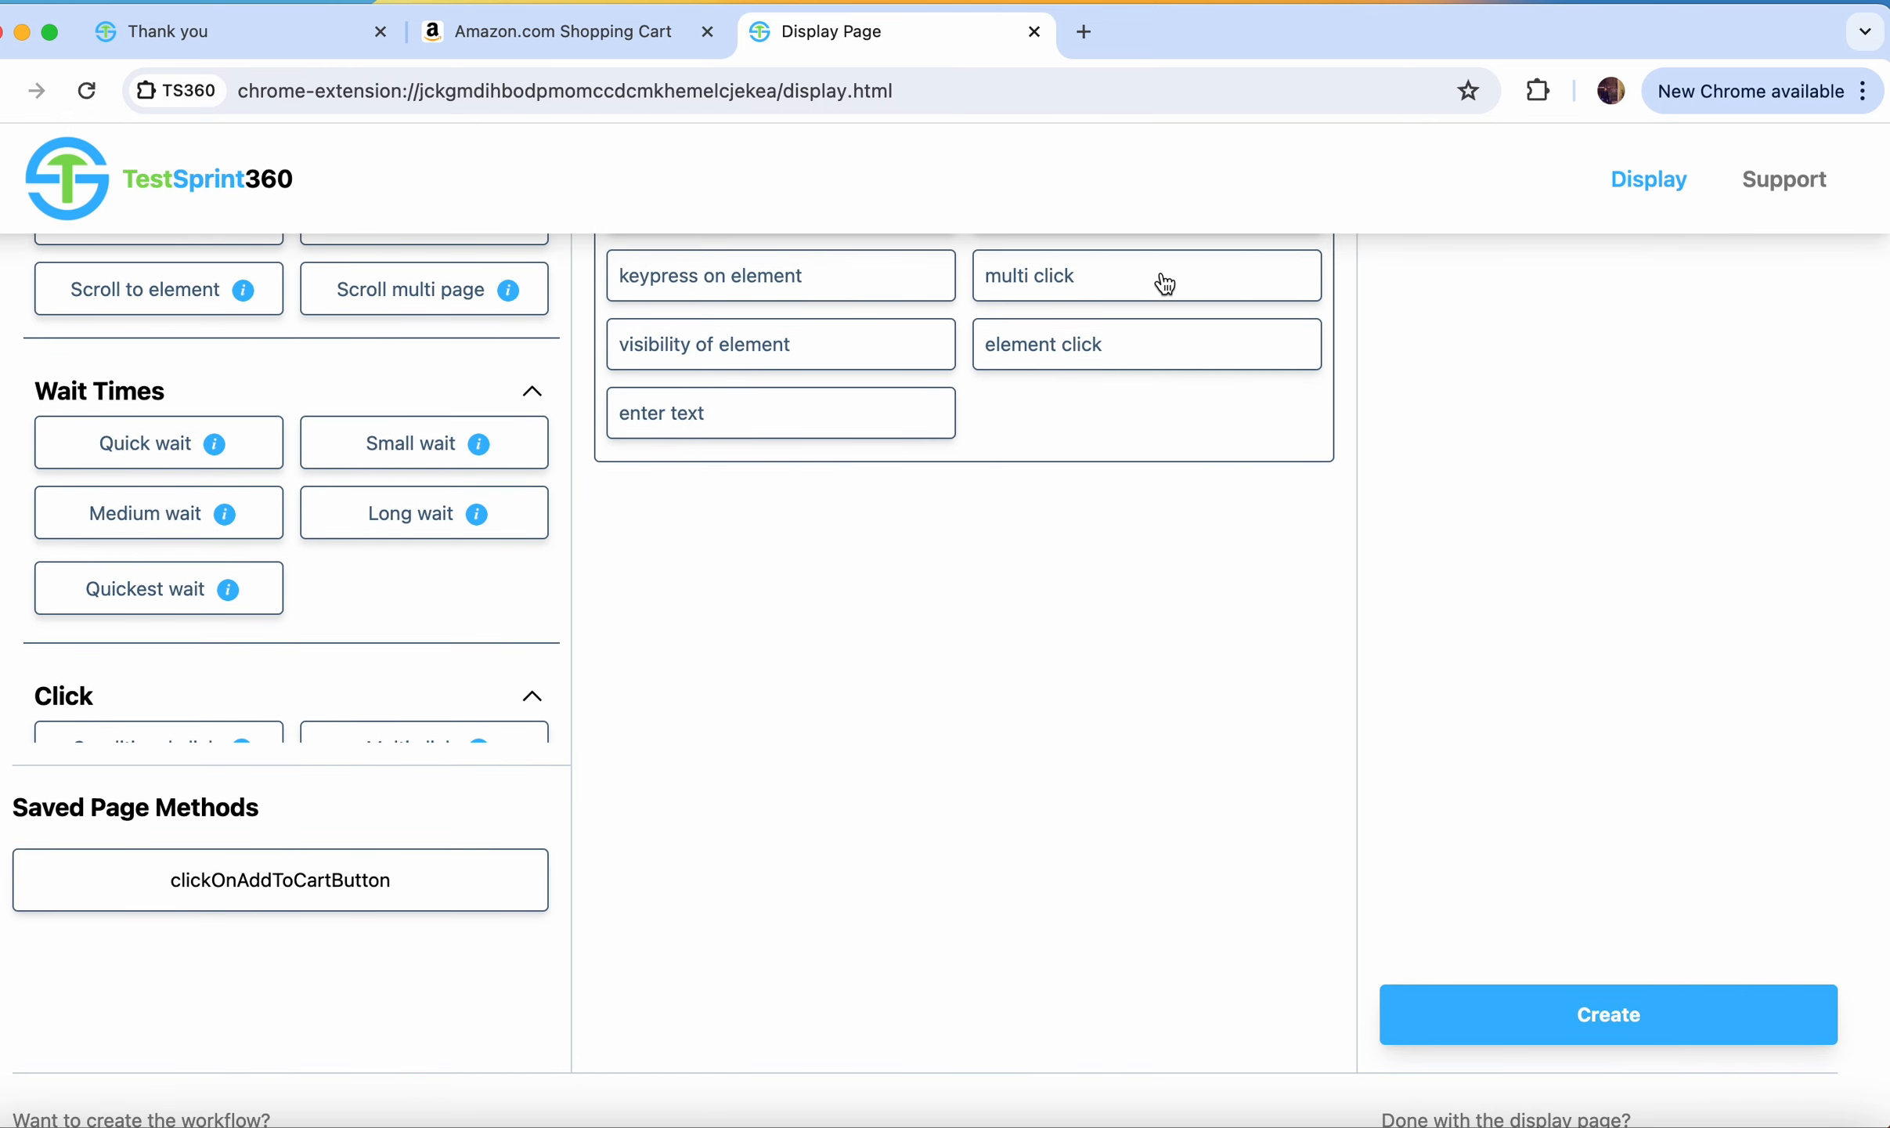
{"action": "scroll", "coordinate": [1531, 675], "scroll_direction": "down", "scroll_amount": 5}
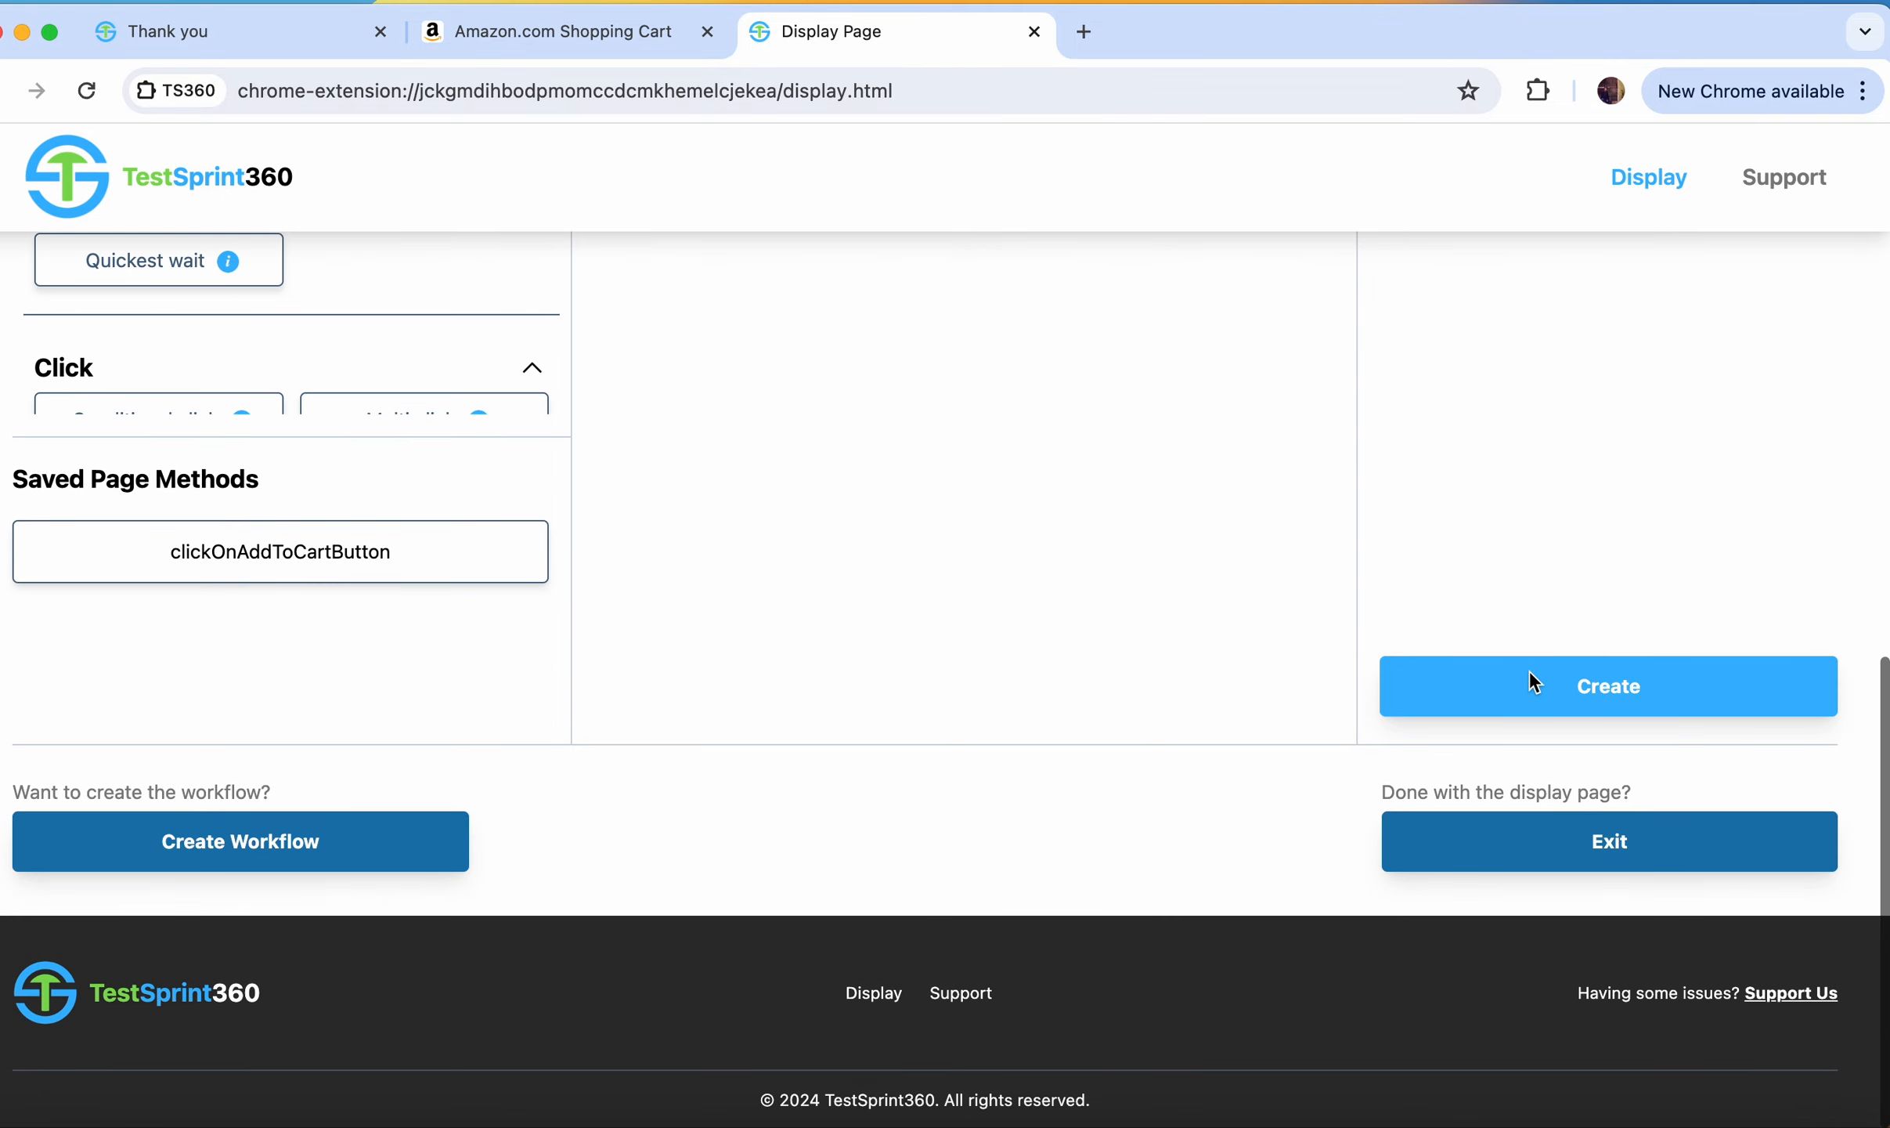
{"action": "left_click", "coordinate": [1614, 849]}
{"action": "left_click", "coordinate": [1152, 319]}
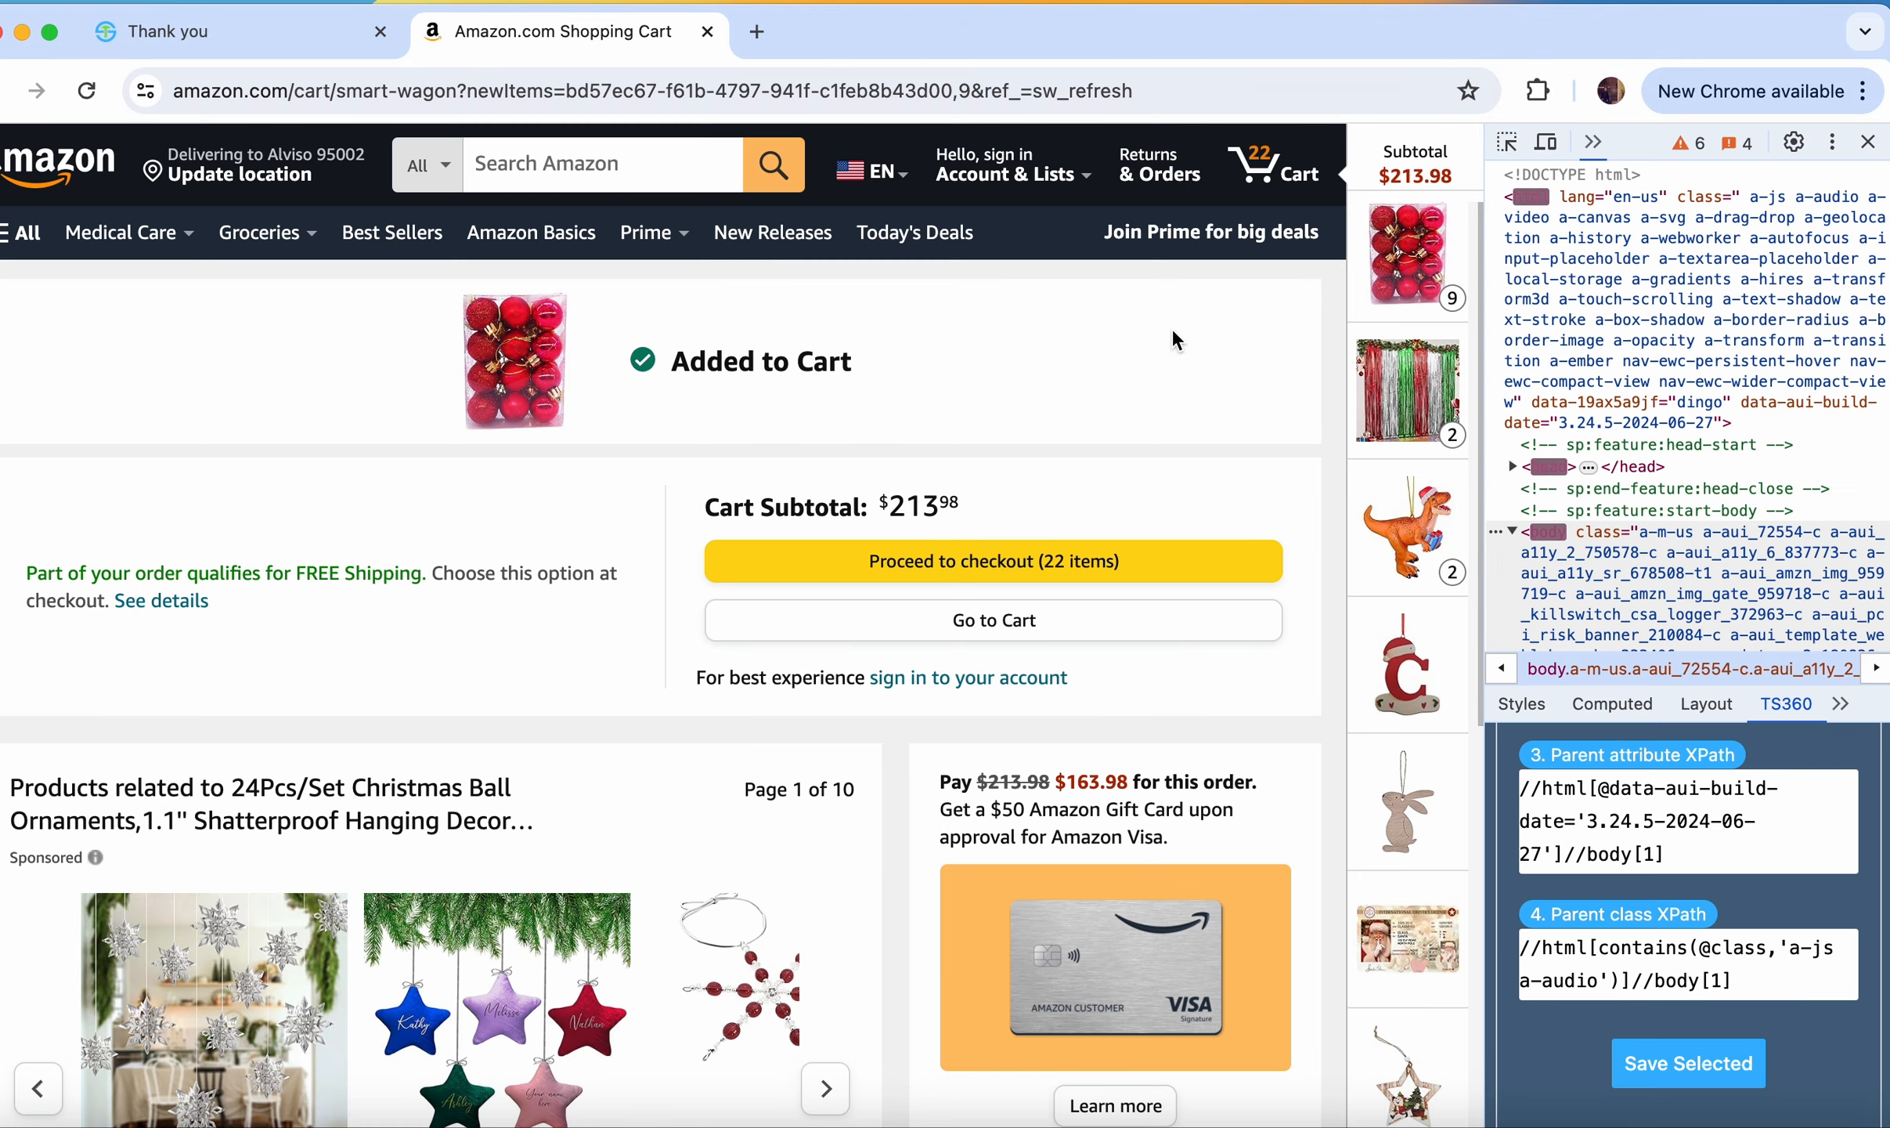
Step: Inspect the Go to Cart button on the Added to Cart page and save its selected XPaths
{"action": "left_click", "coordinate": [1507, 142]}
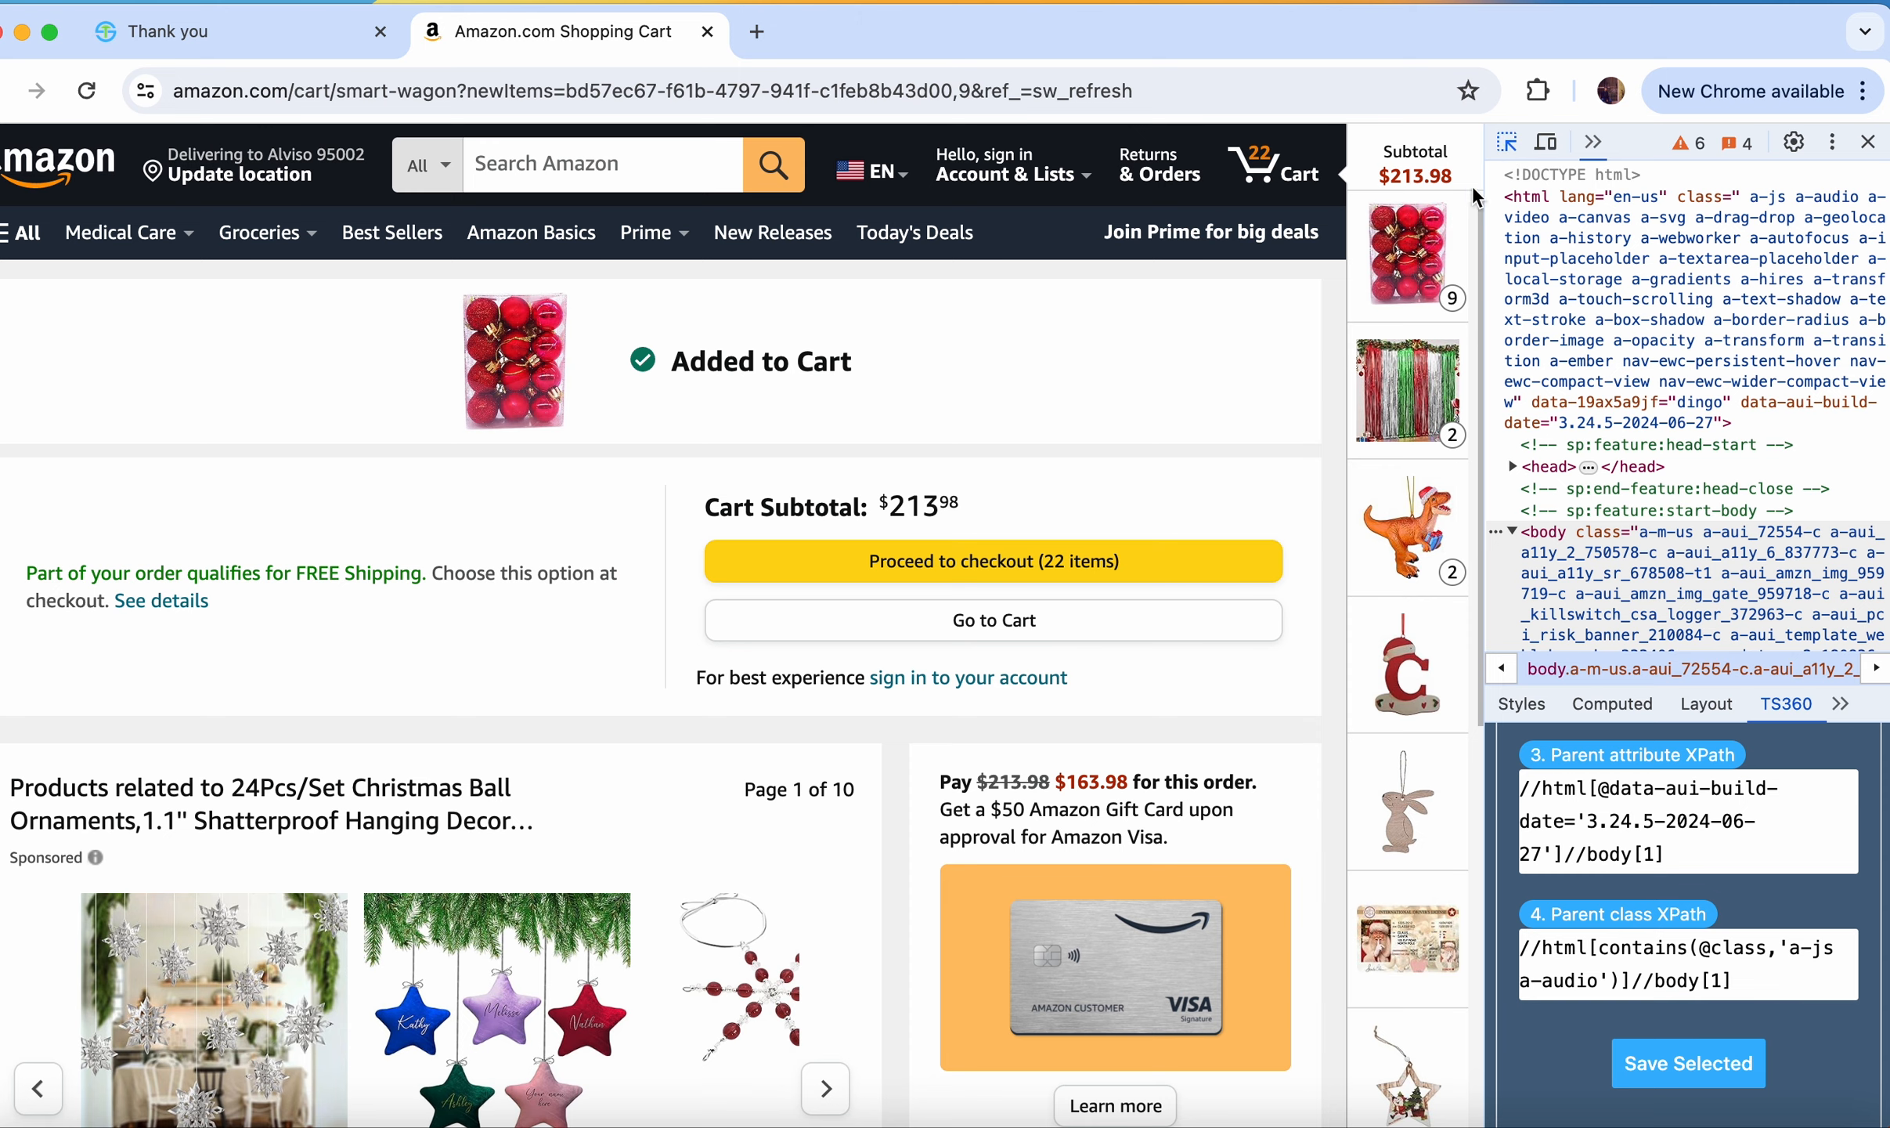
{"action": "left_click", "coordinate": [1066, 638]}
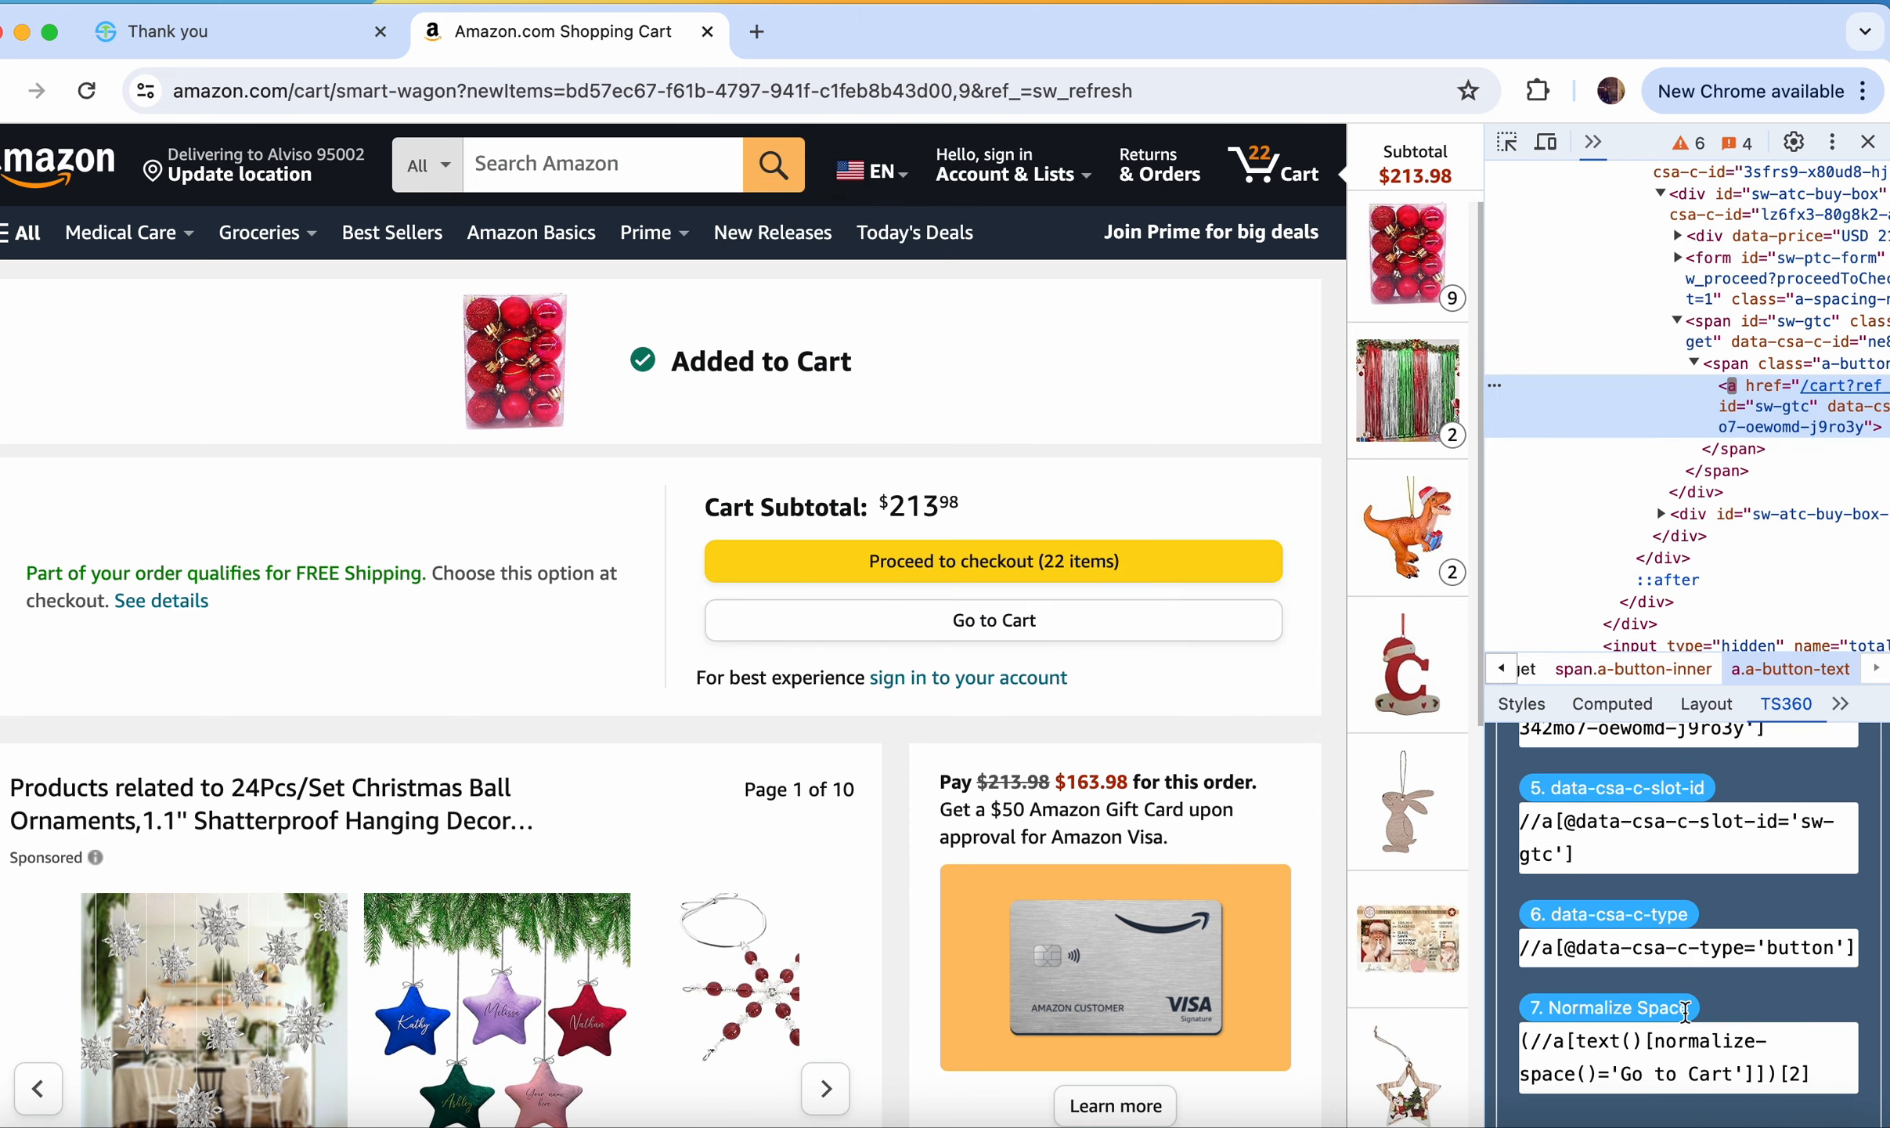
{"action": "scroll", "coordinate": [1711, 998], "scroll_direction": "down", "scroll_amount": 2}
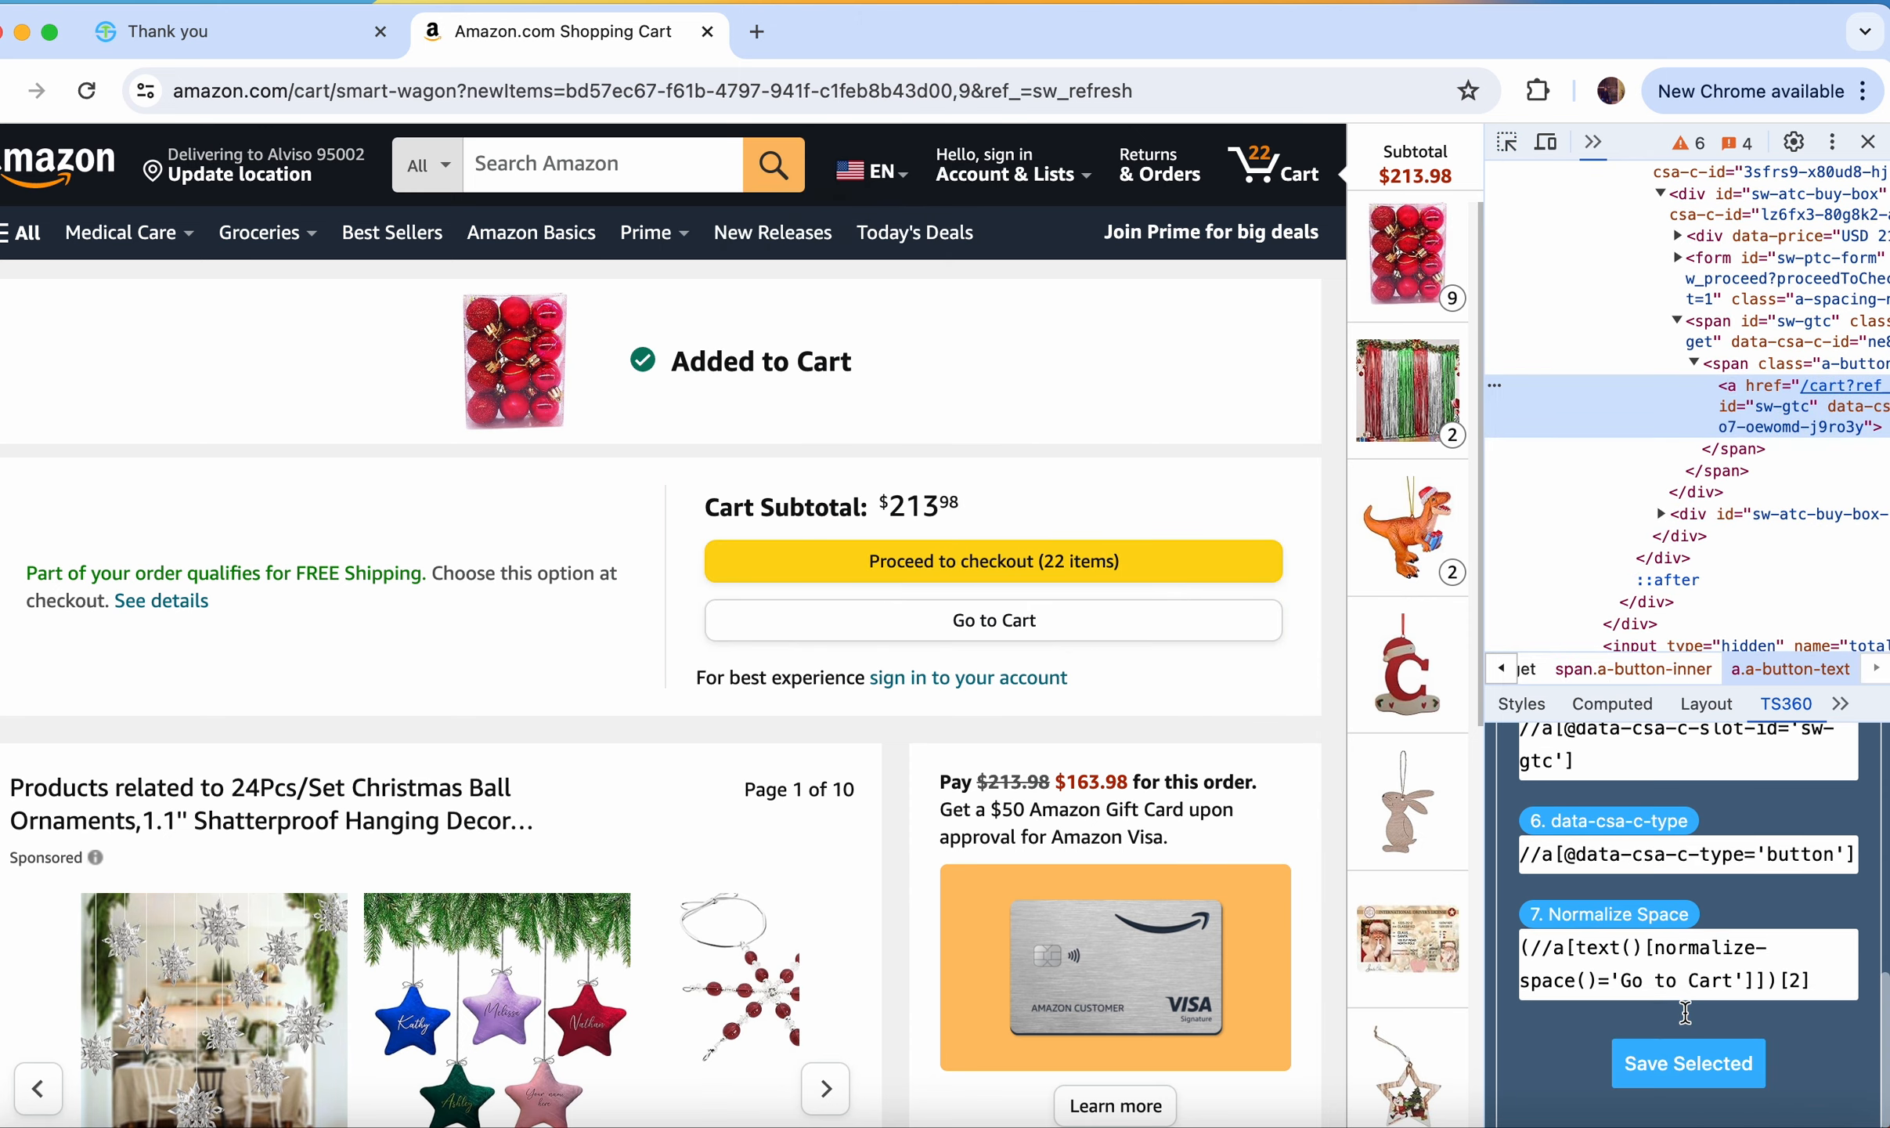
{"action": "left_click", "coordinate": [1696, 1079]}
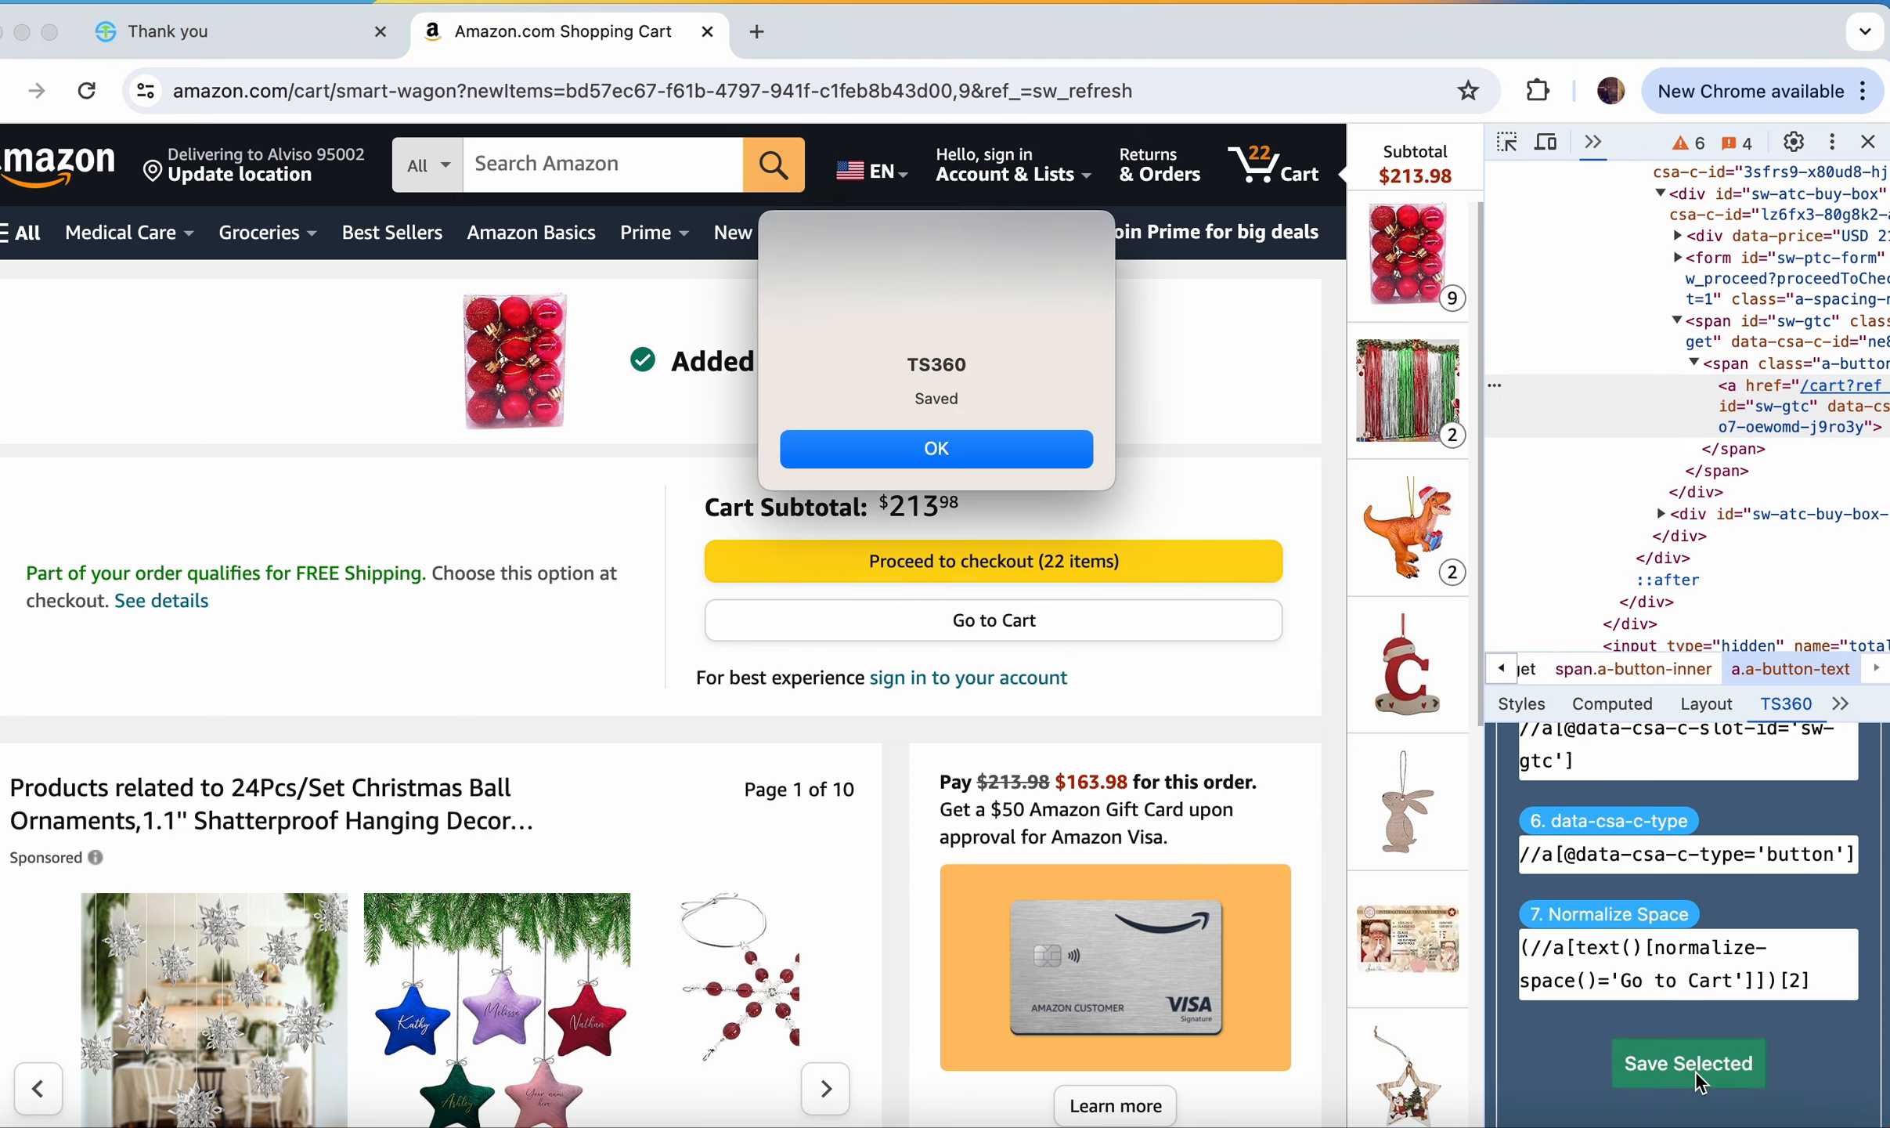
{"action": "left_click", "coordinate": [972, 444]}
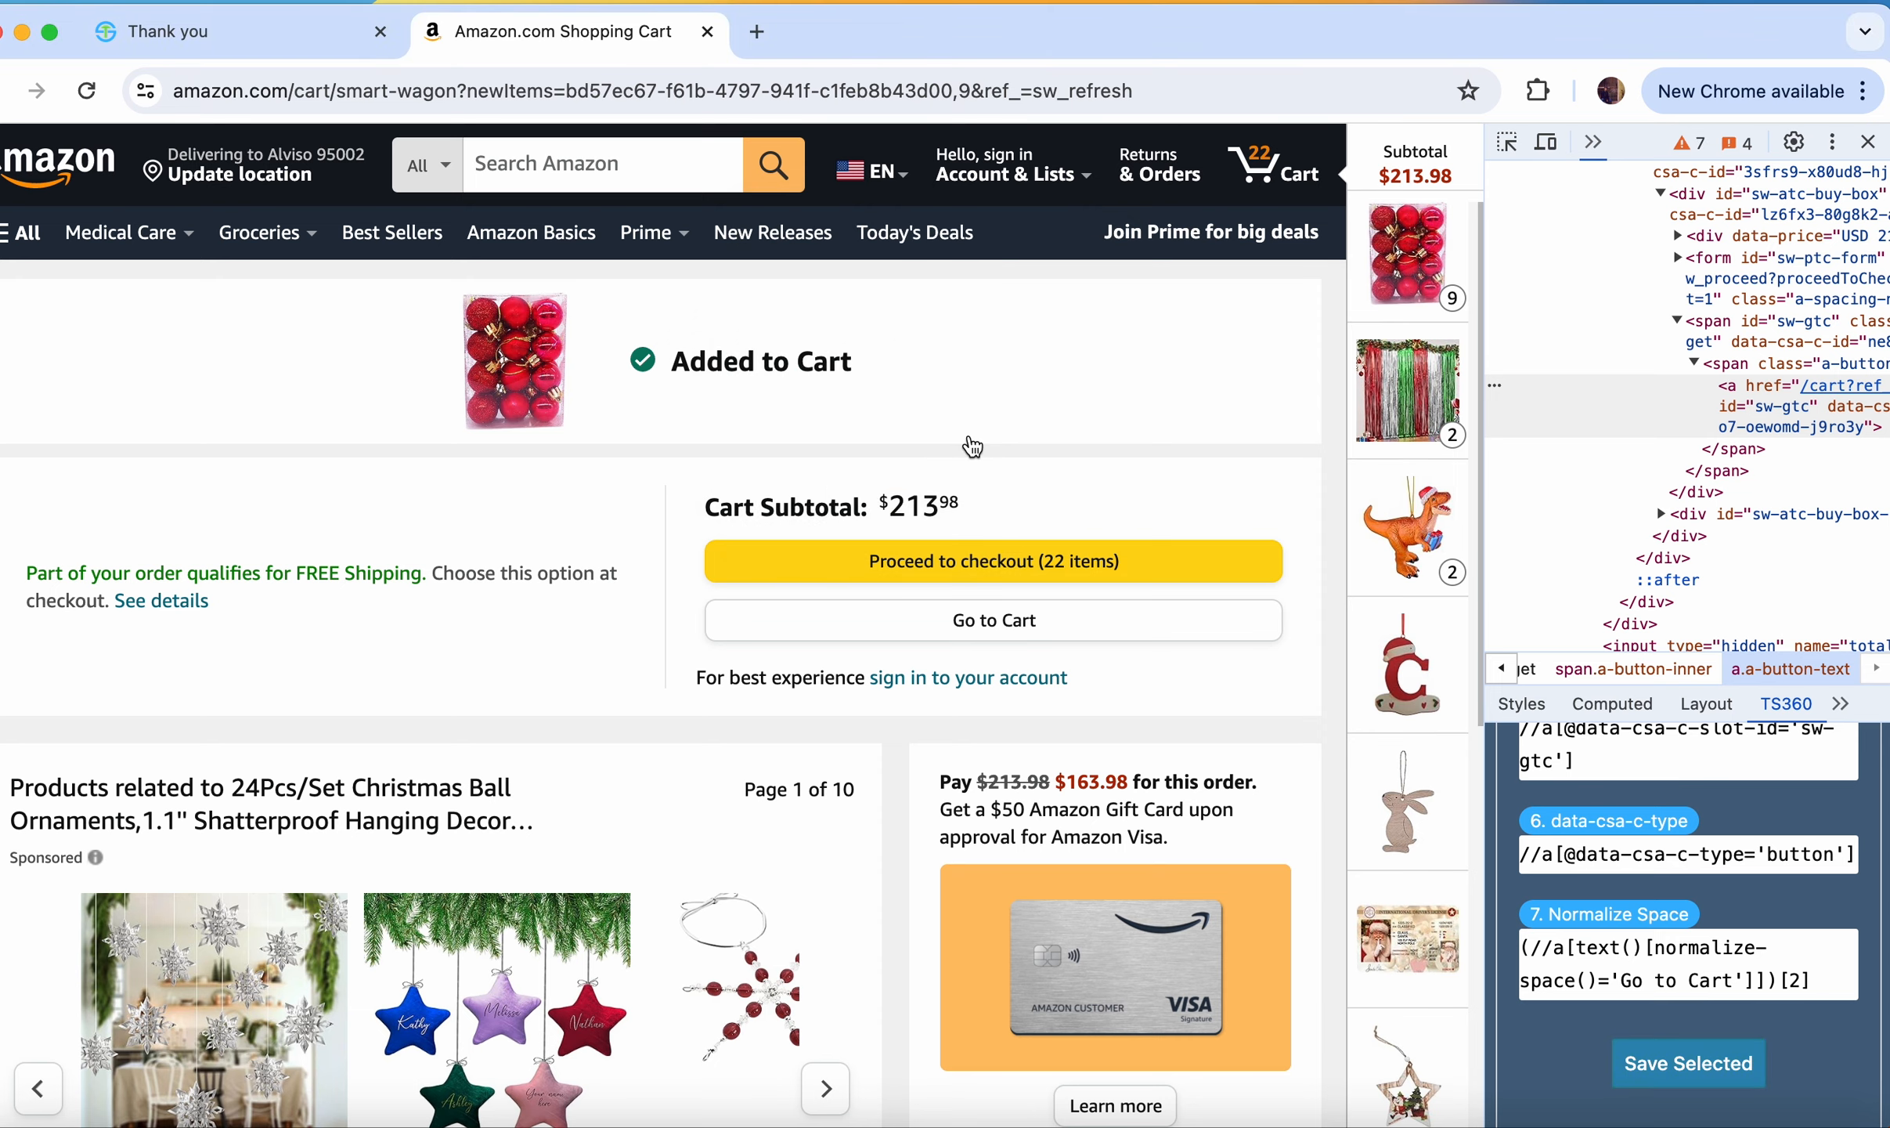
Step: Go to the cart, accept going to the display page, and set the page title to AmazonAddToCartConfirmationScreen
{"action": "left_click", "coordinate": [979, 620]}
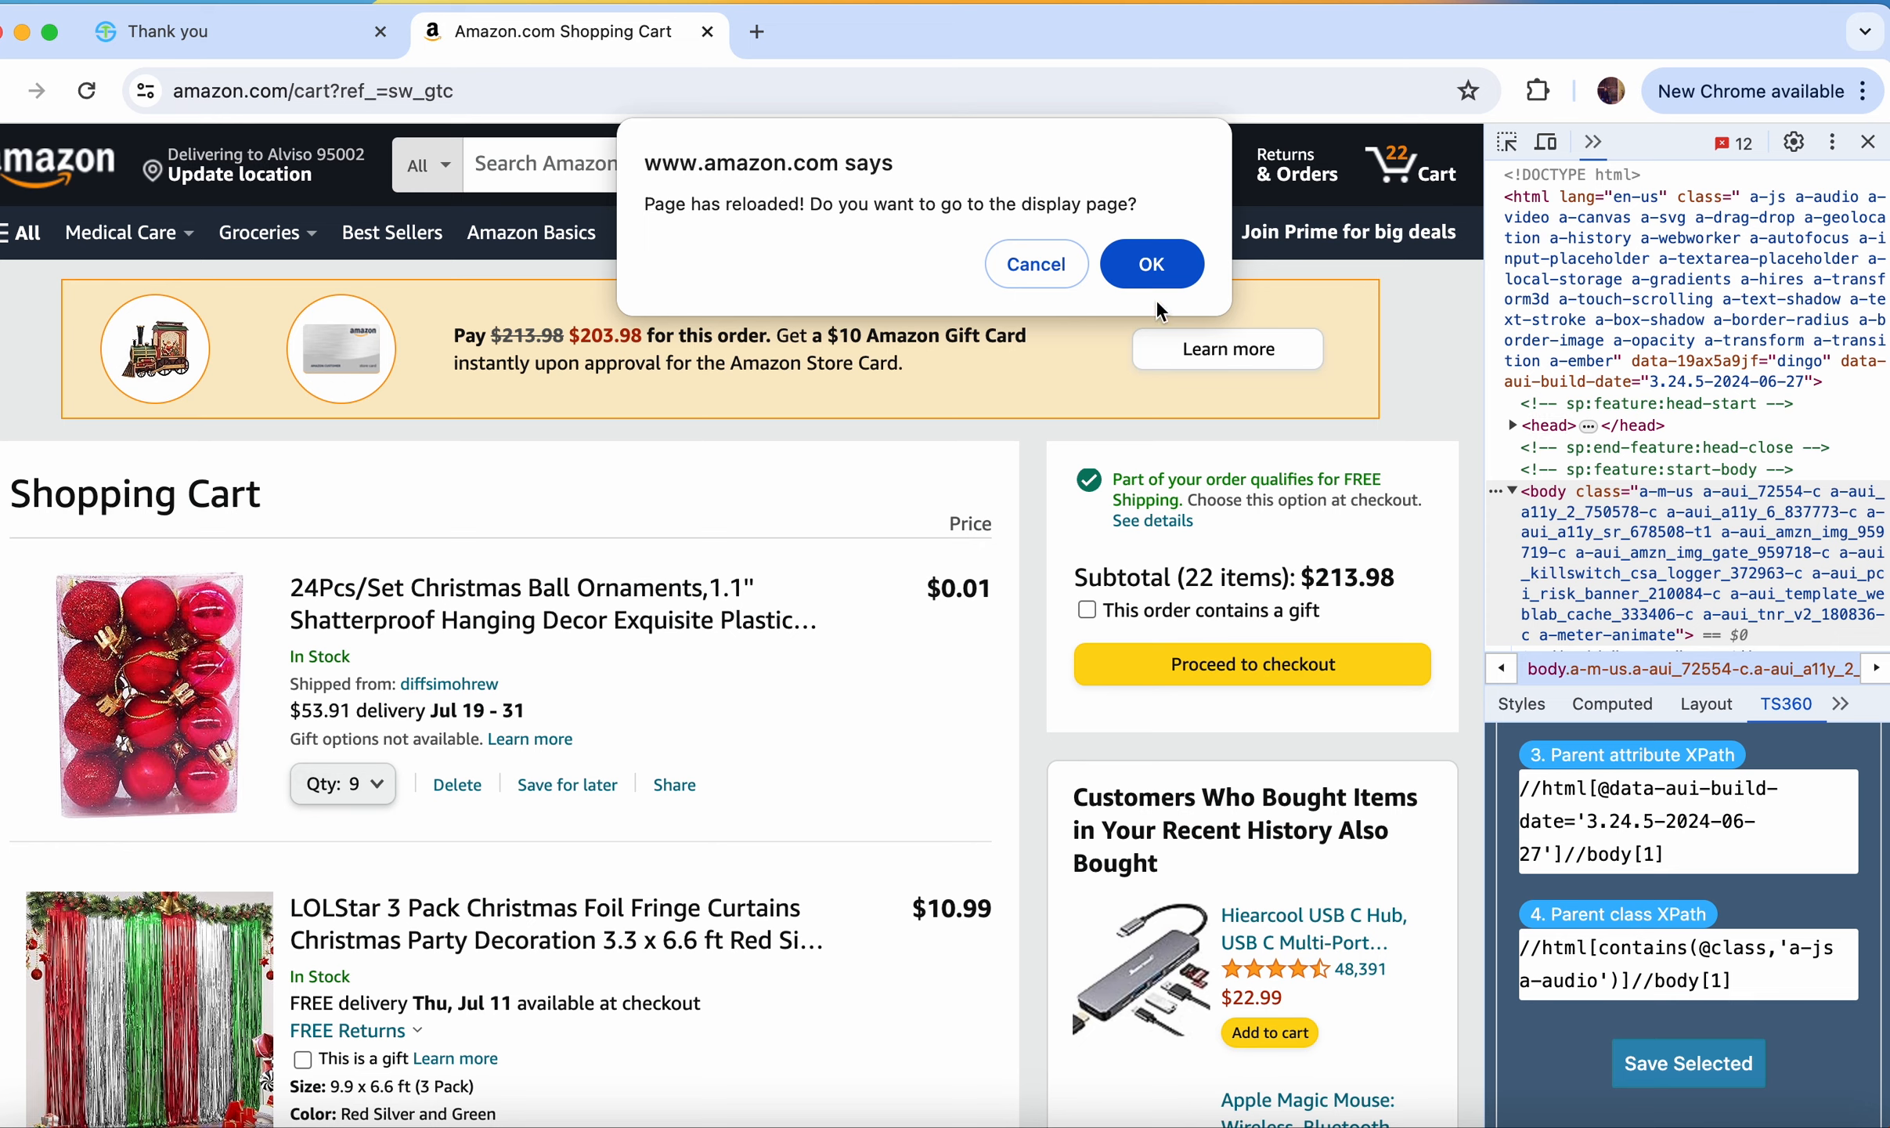
{"action": "left_click", "coordinate": [1155, 267]}
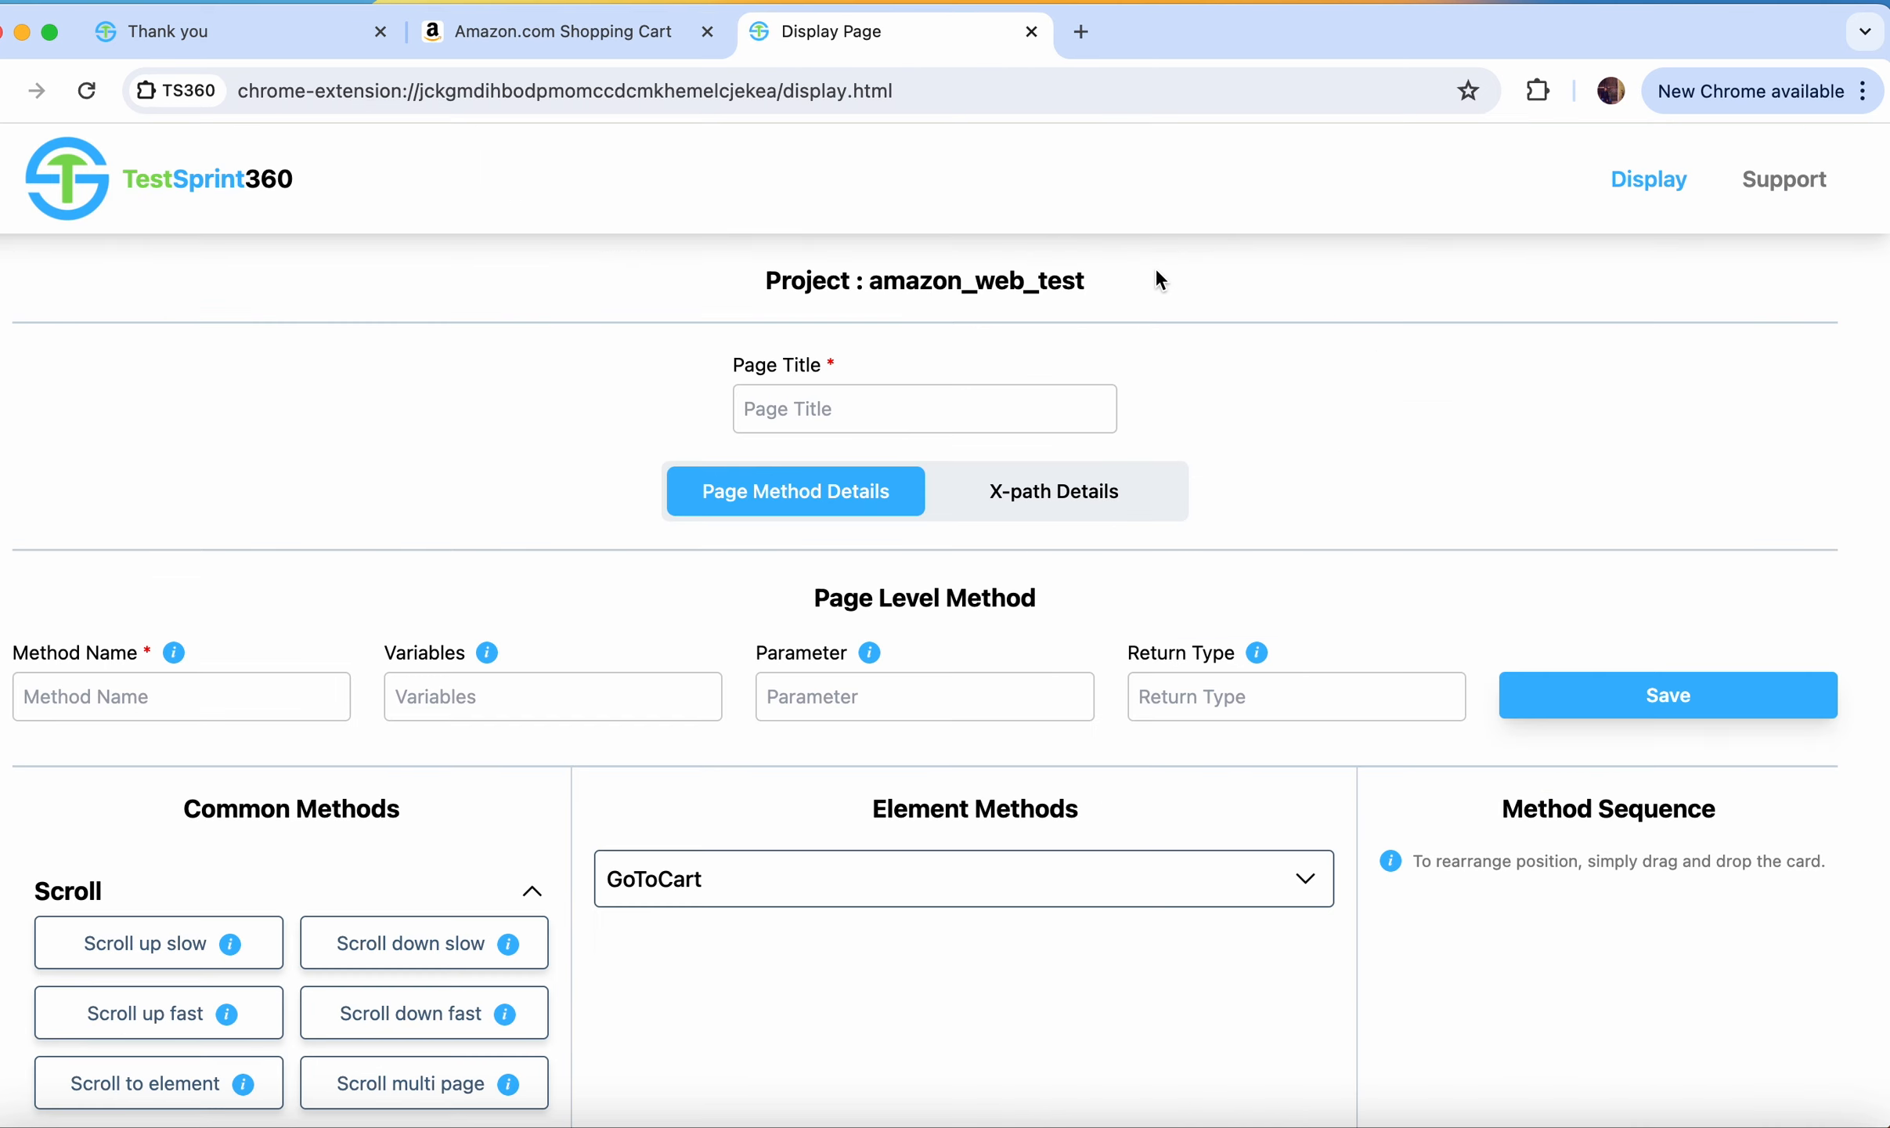
{"action": "left_click", "coordinate": [966, 409]}
{"action": "left_click", "coordinate": [946, 461]}
Step: Save a page level method named clickOnGoToCartButton with return type AmazonShoppingCartScreen
{"action": "left_click", "coordinate": [283, 696]}
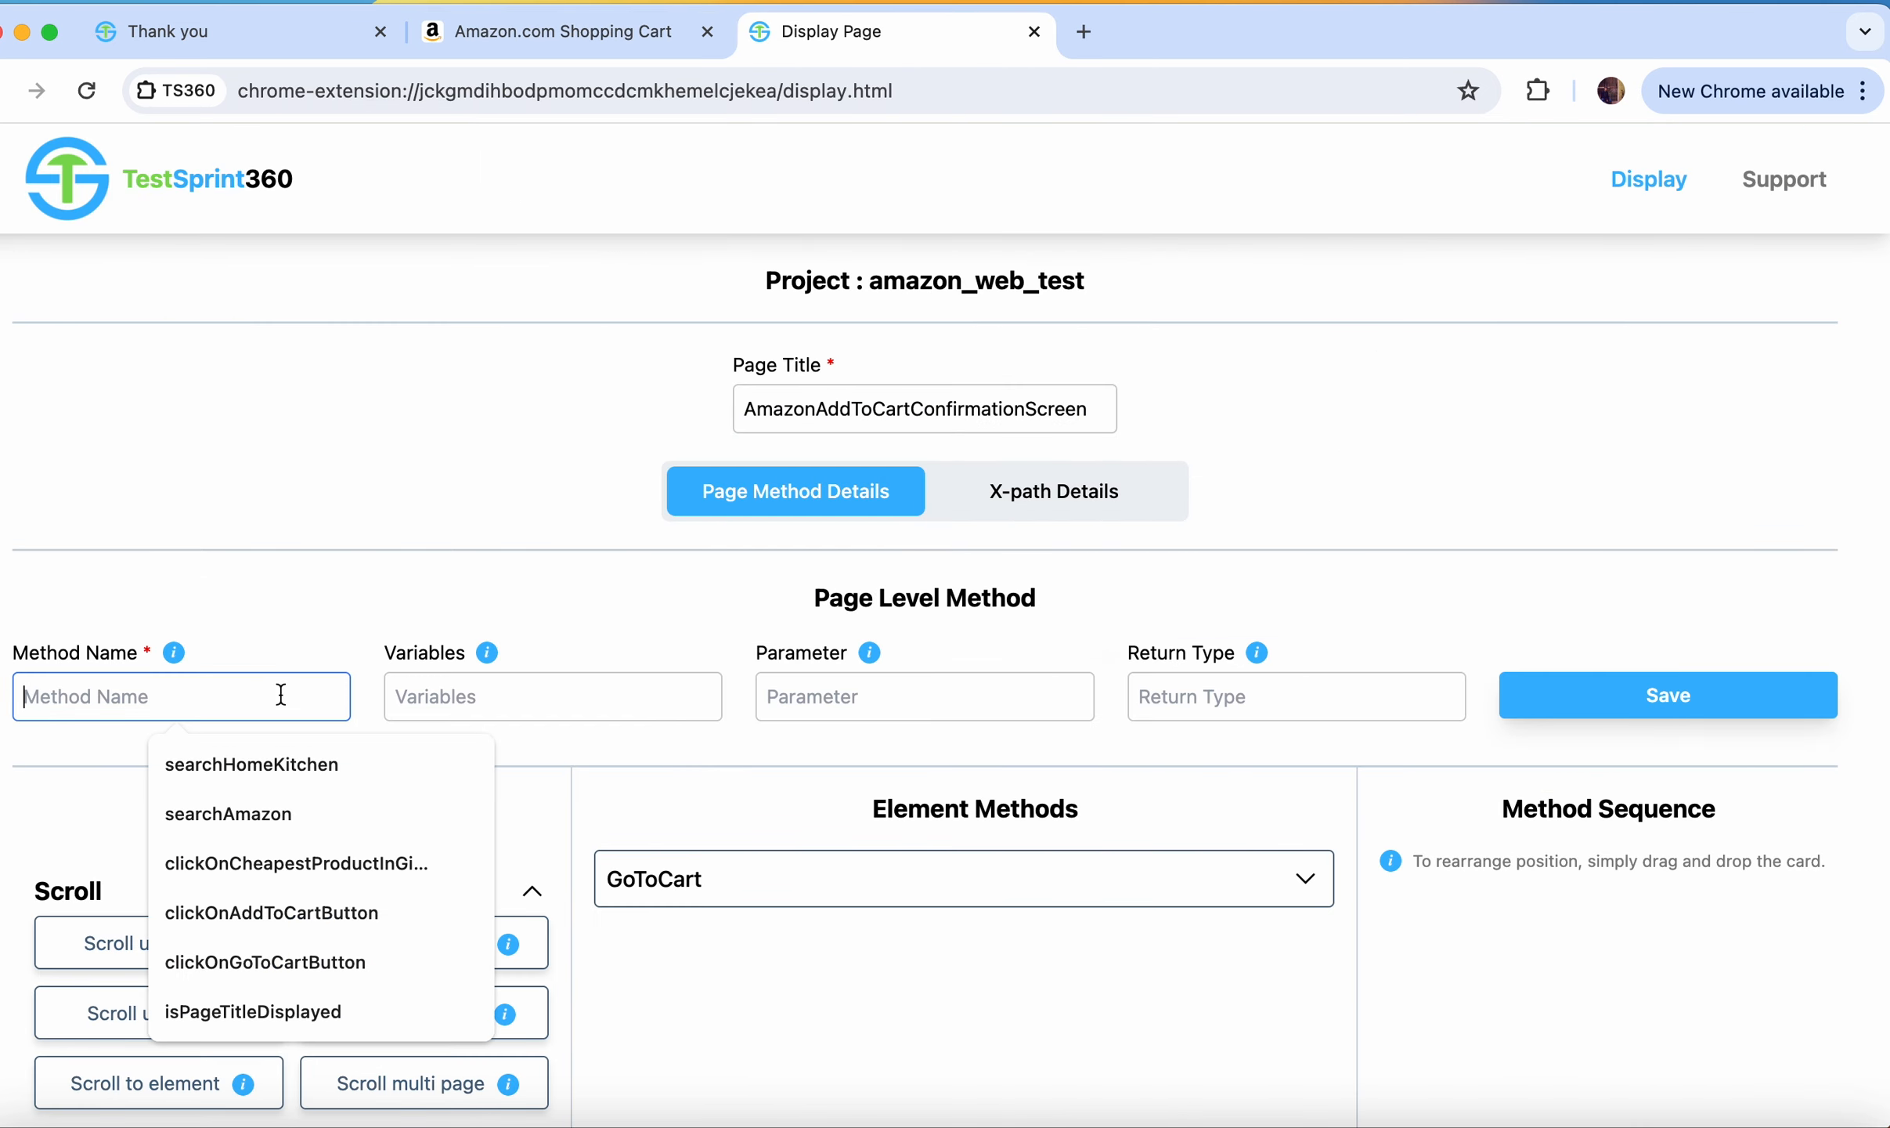
{"action": "left_click", "coordinate": [292, 960]}
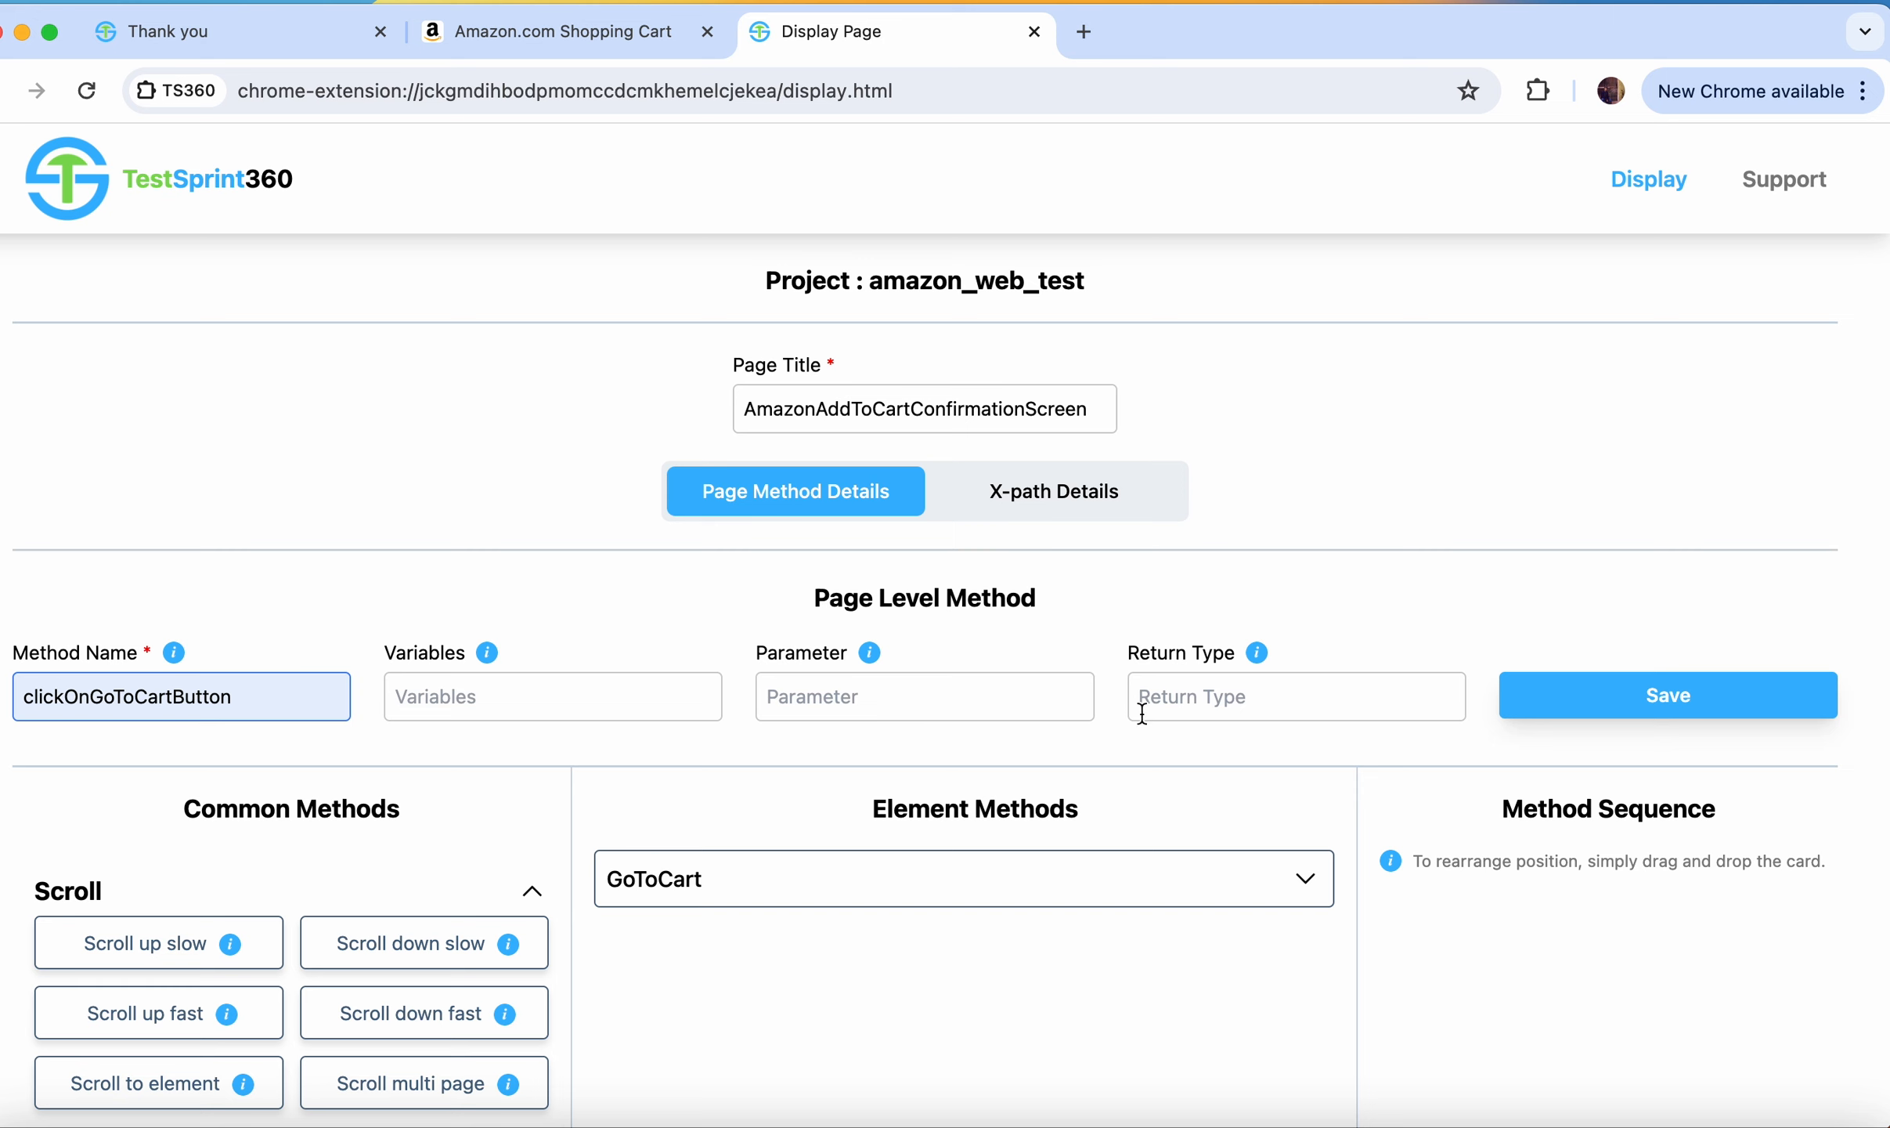
{"action": "left_click", "coordinate": [1185, 697]}
{"action": "type", "text": "A"}
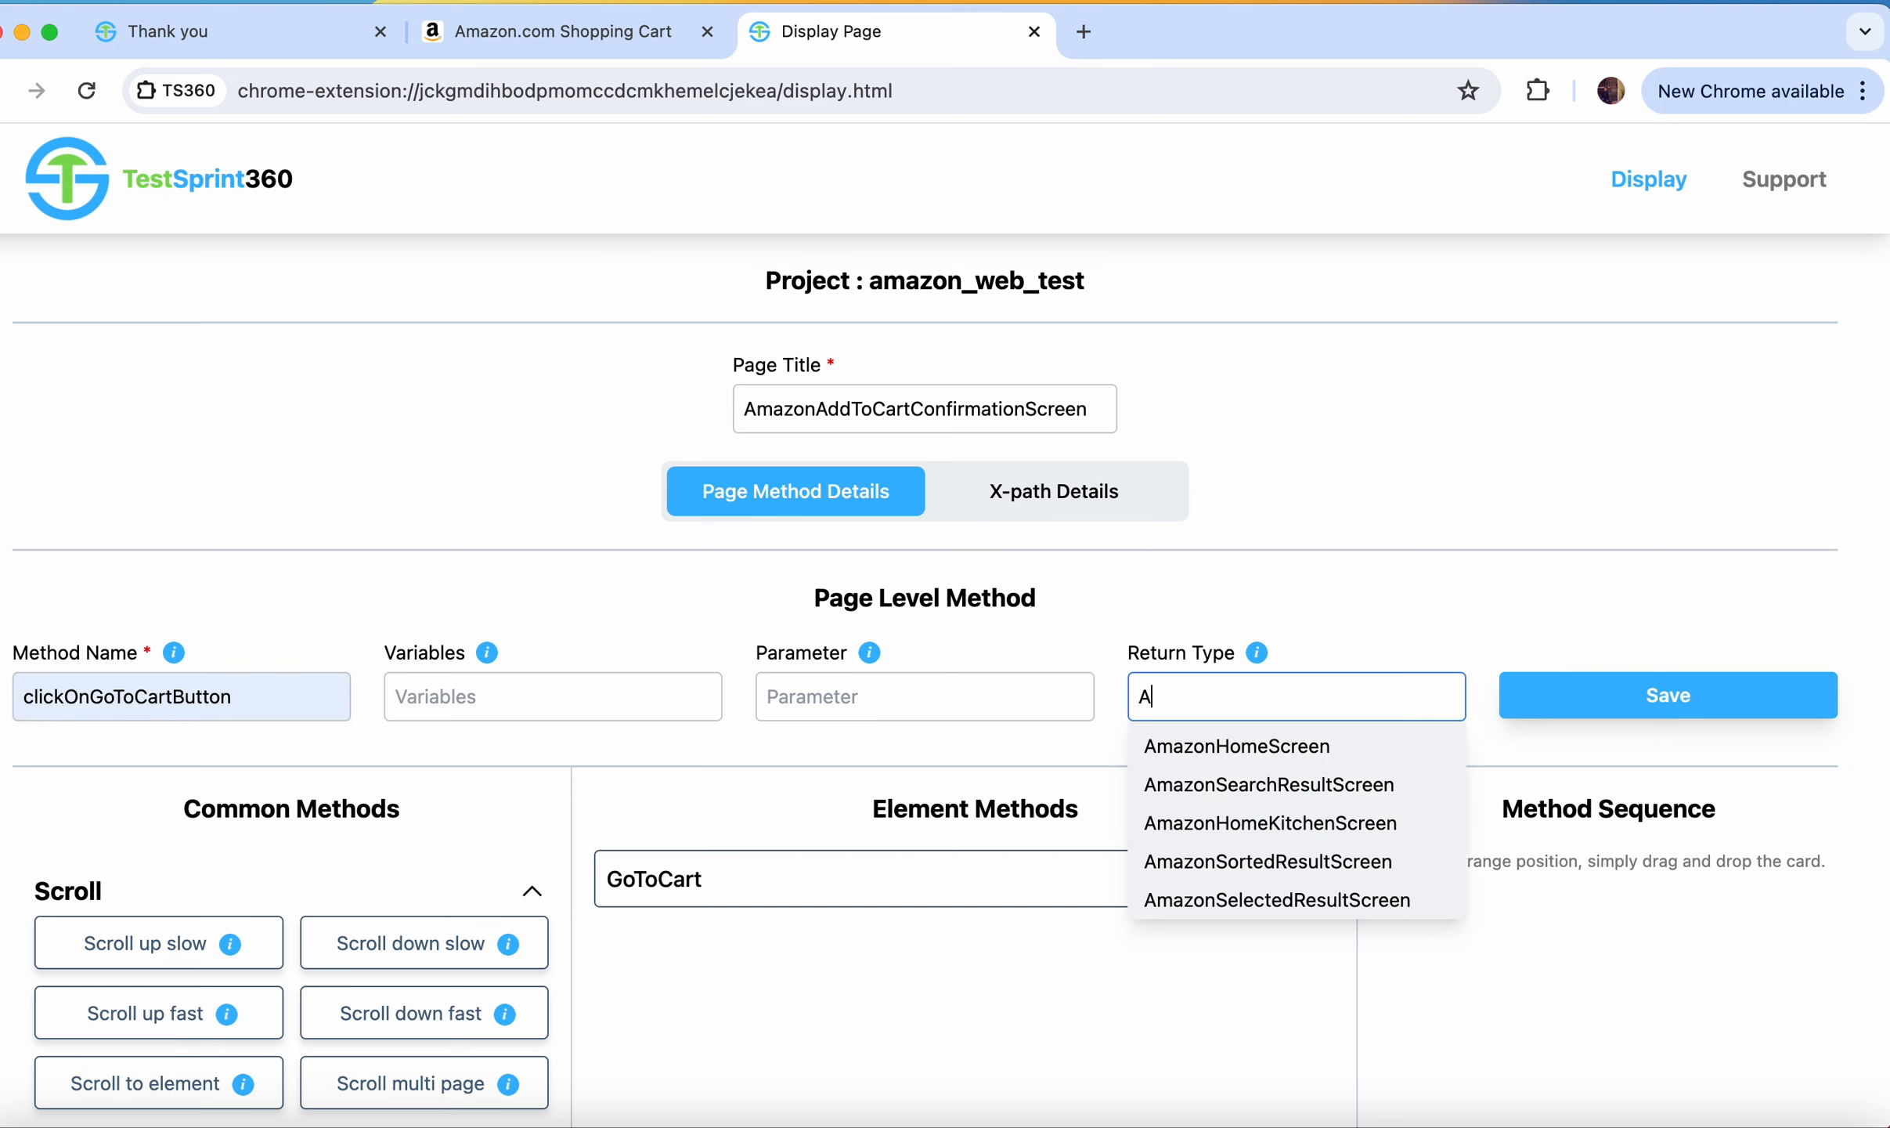
{"action": "type", "text": "ppingCart"}
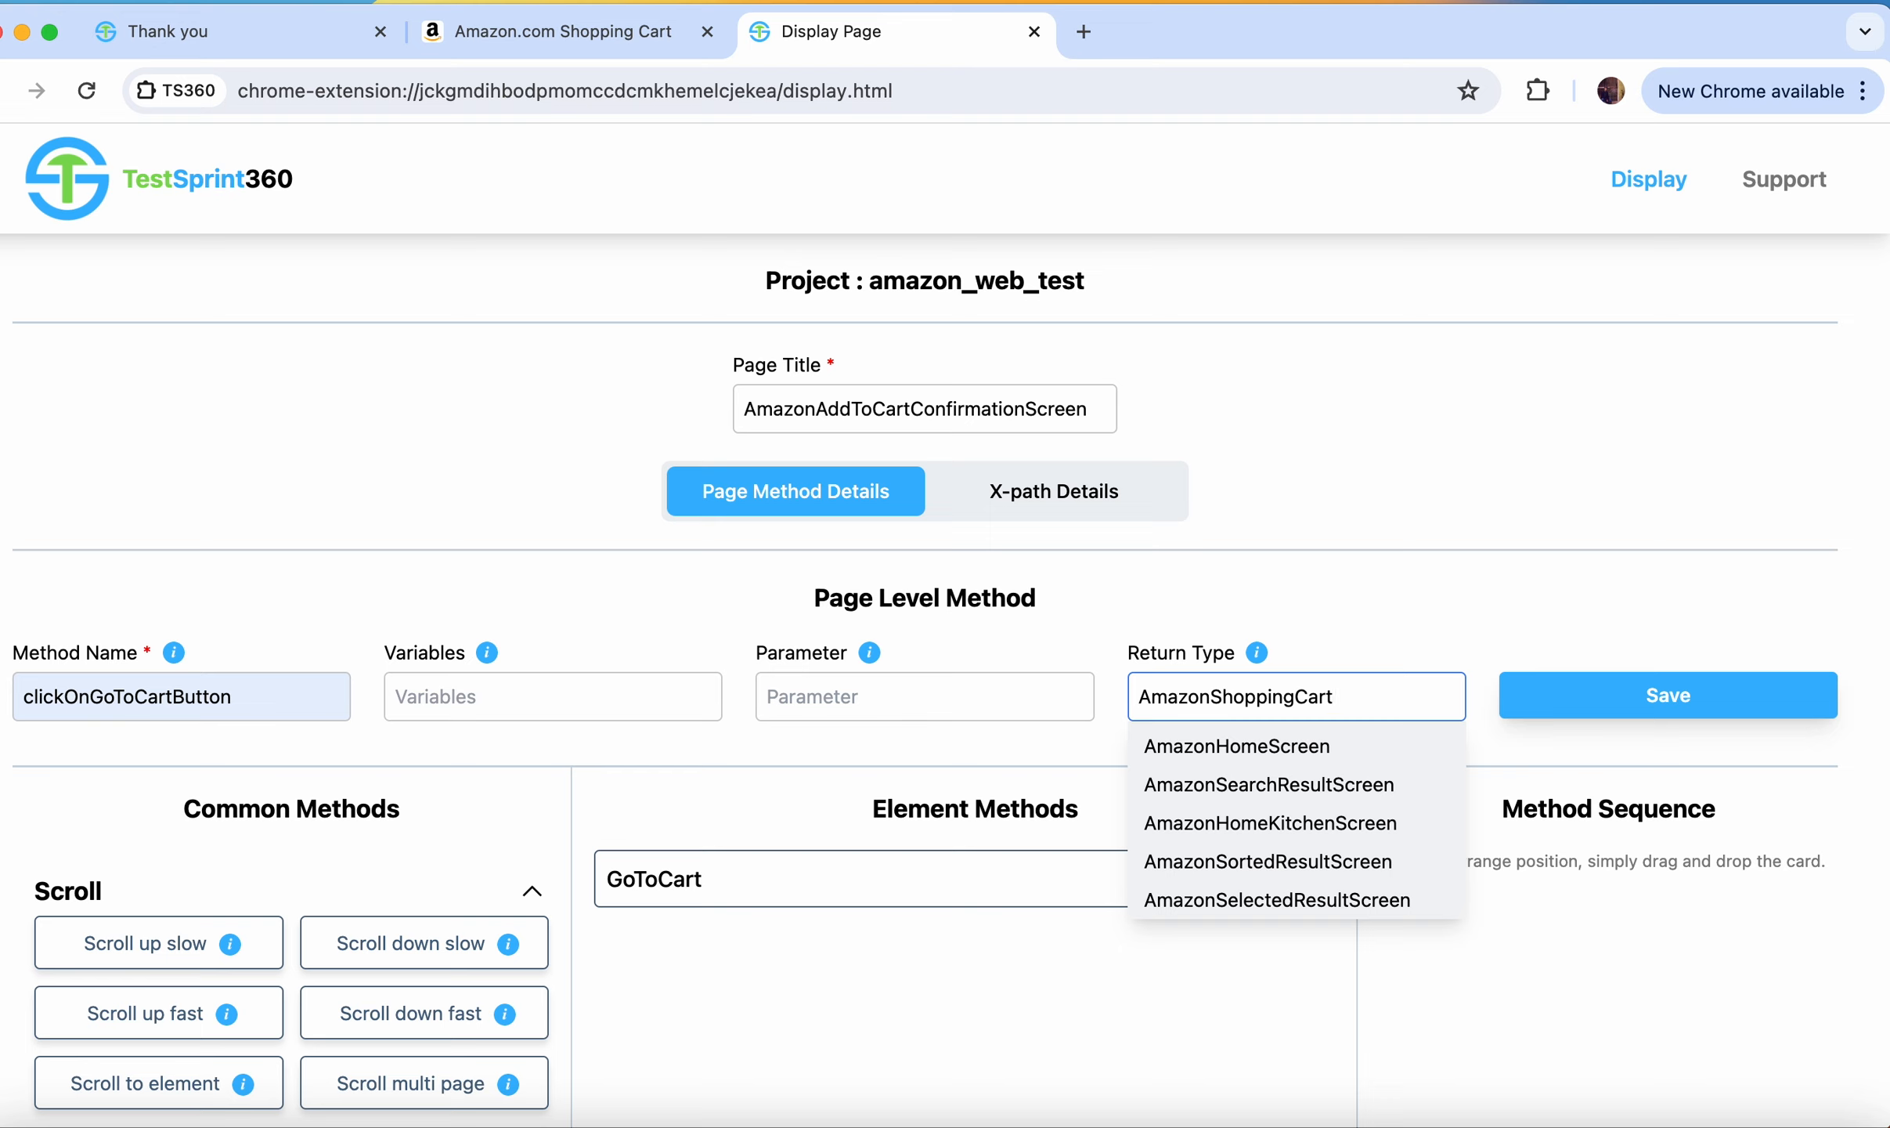
{"action": "type", "text": "Screen"}
{"action": "left_click", "coordinate": [1455, 627]}
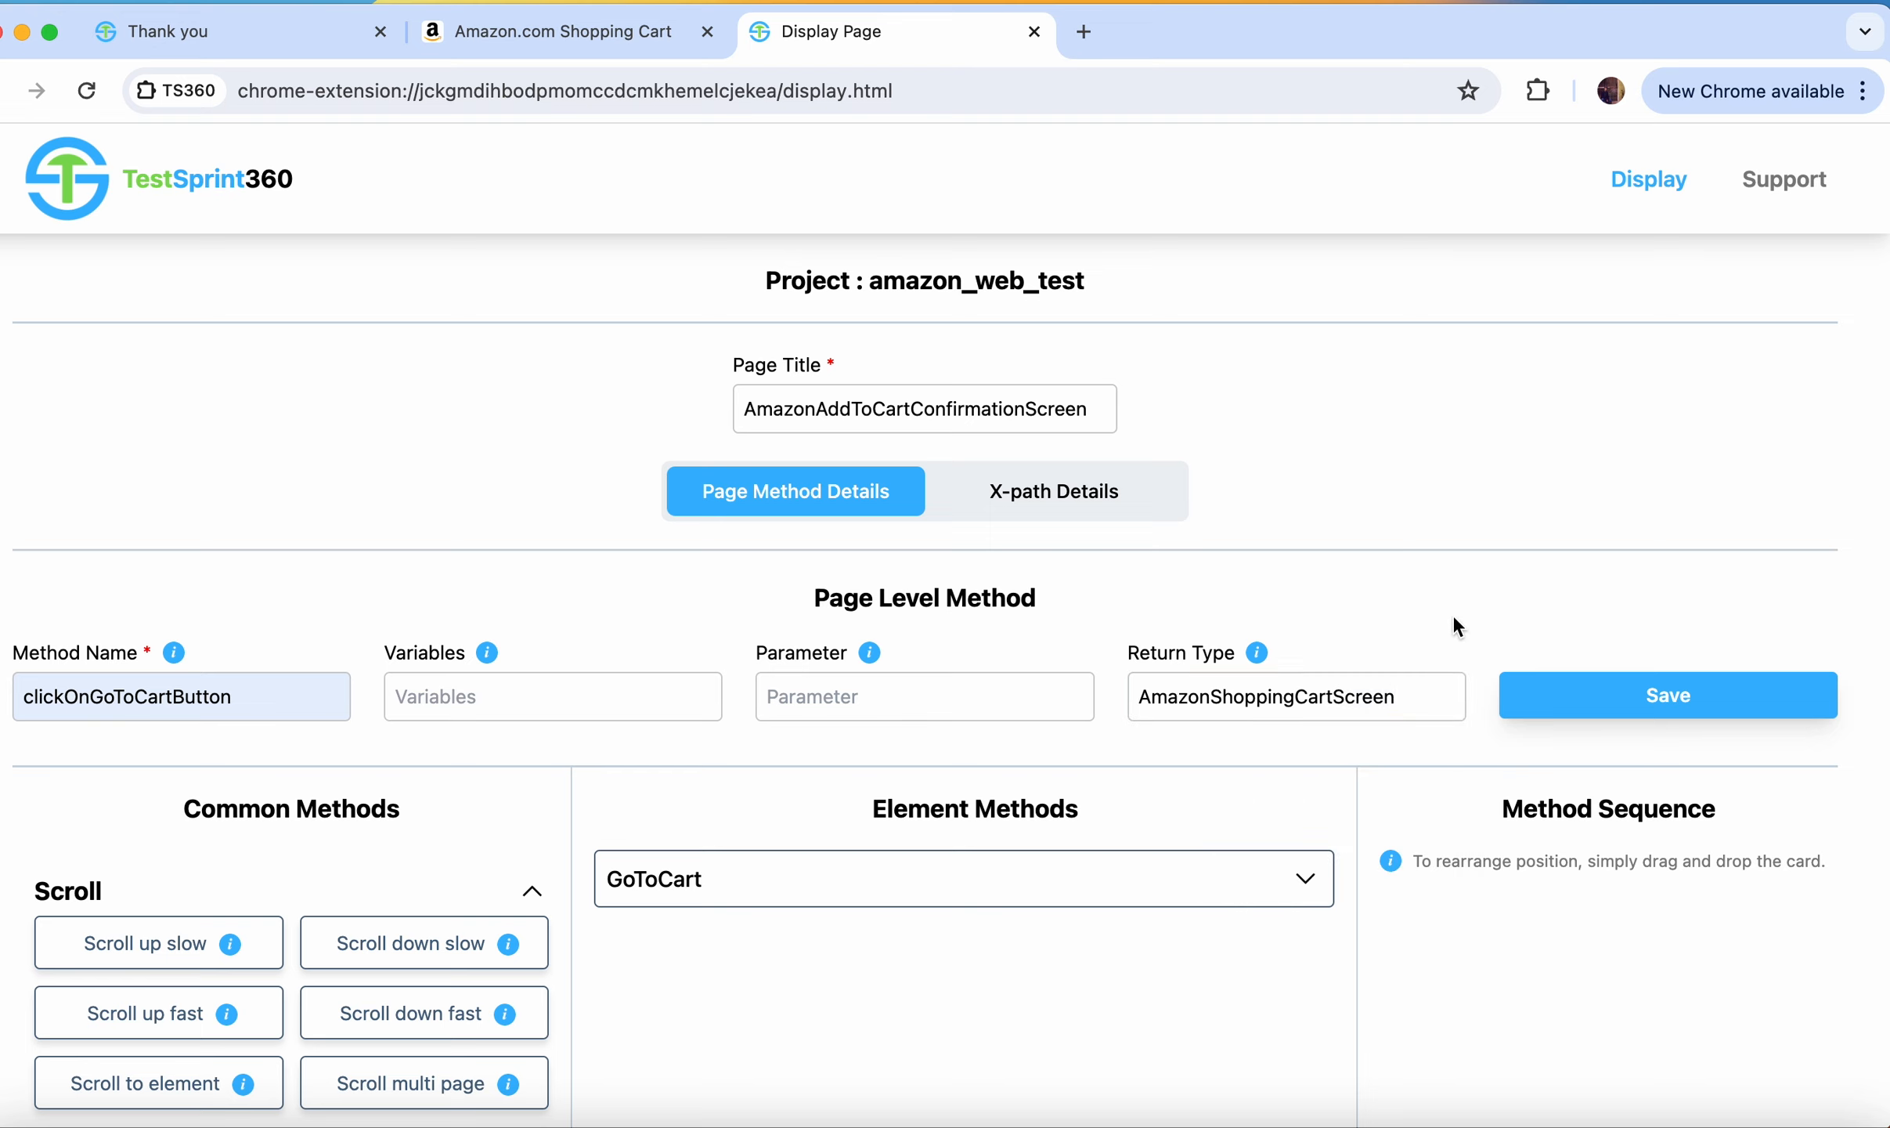
{"action": "left_click", "coordinate": [1673, 702]}
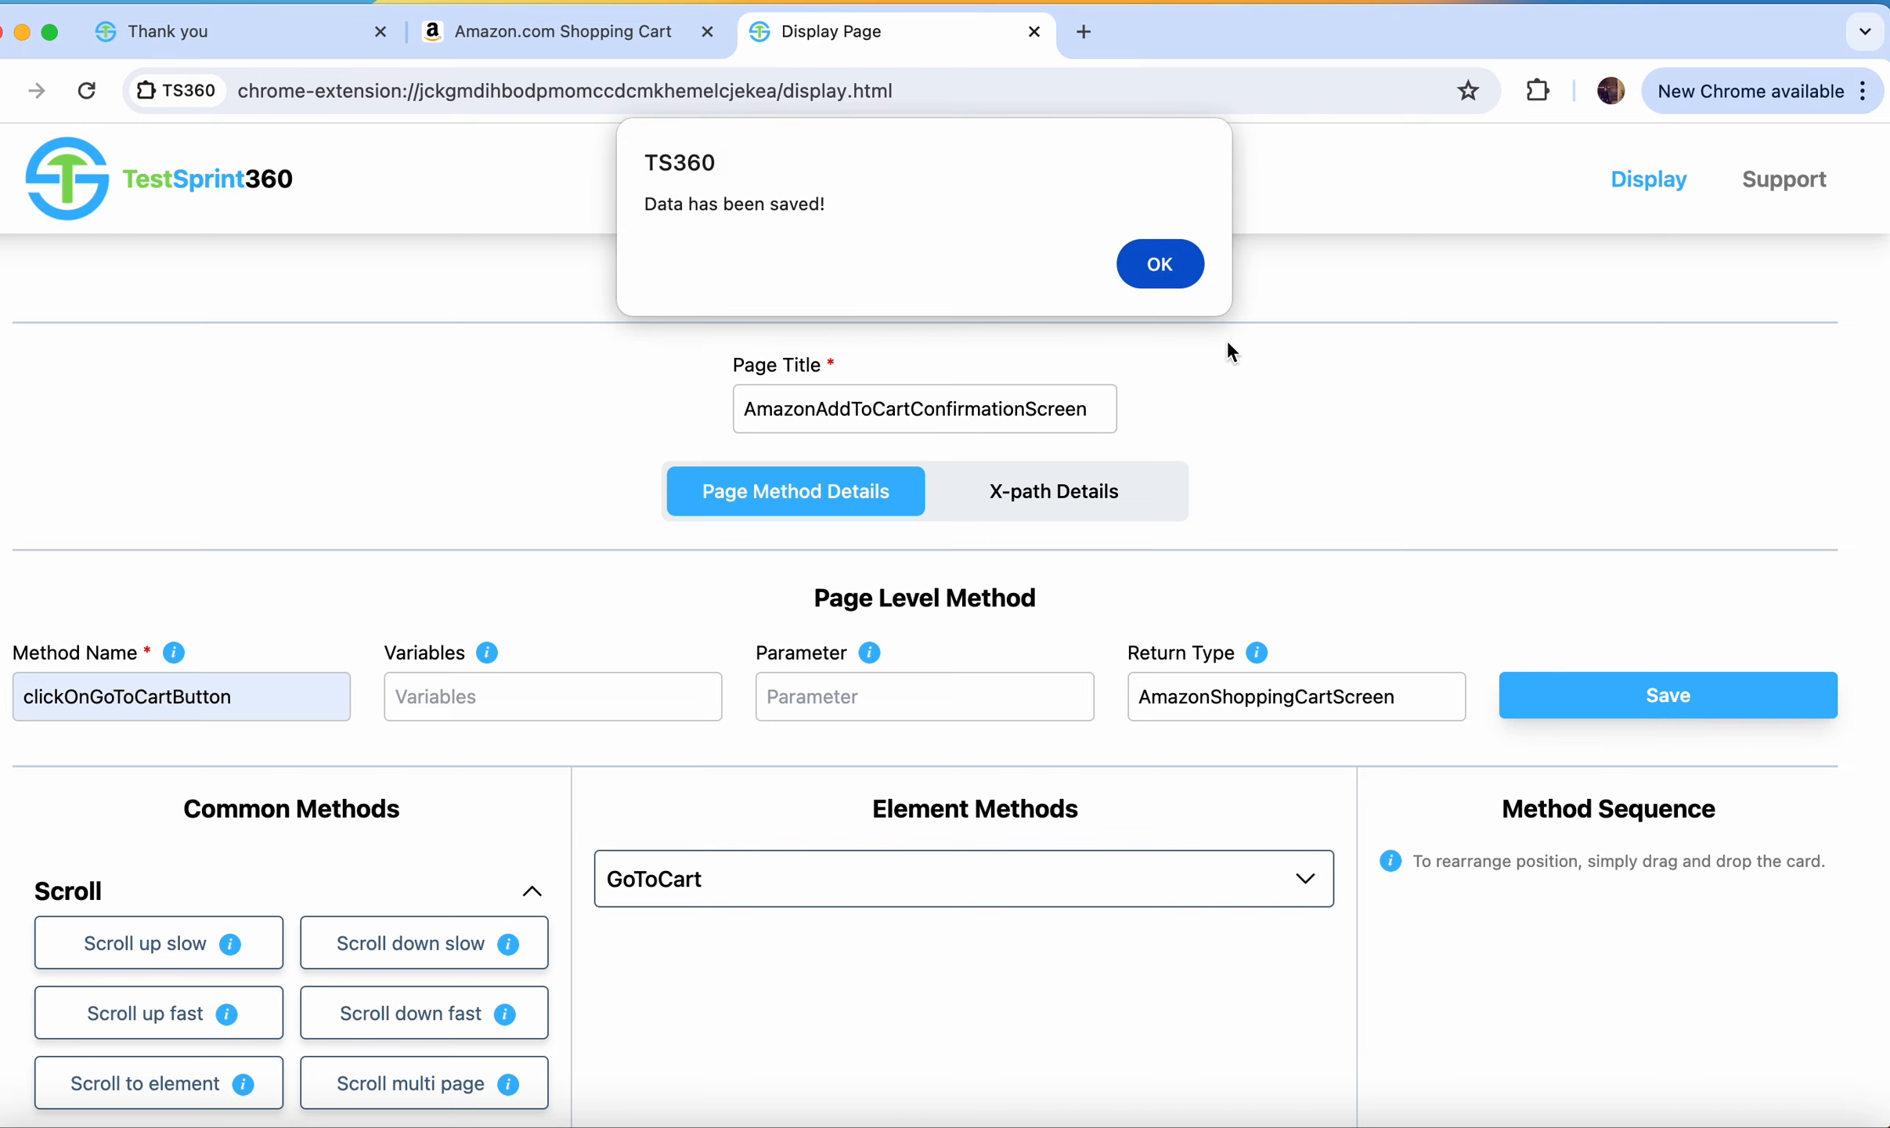
{"action": "left_click", "coordinate": [1160, 264]}
Step: Build the clickOnGoToCartButton method sequence from GoToCart's "click on element" followed by a Quick wait
{"action": "scroll", "coordinate": [1338, 505], "scroll_direction": "down", "scroll_amount": 5}
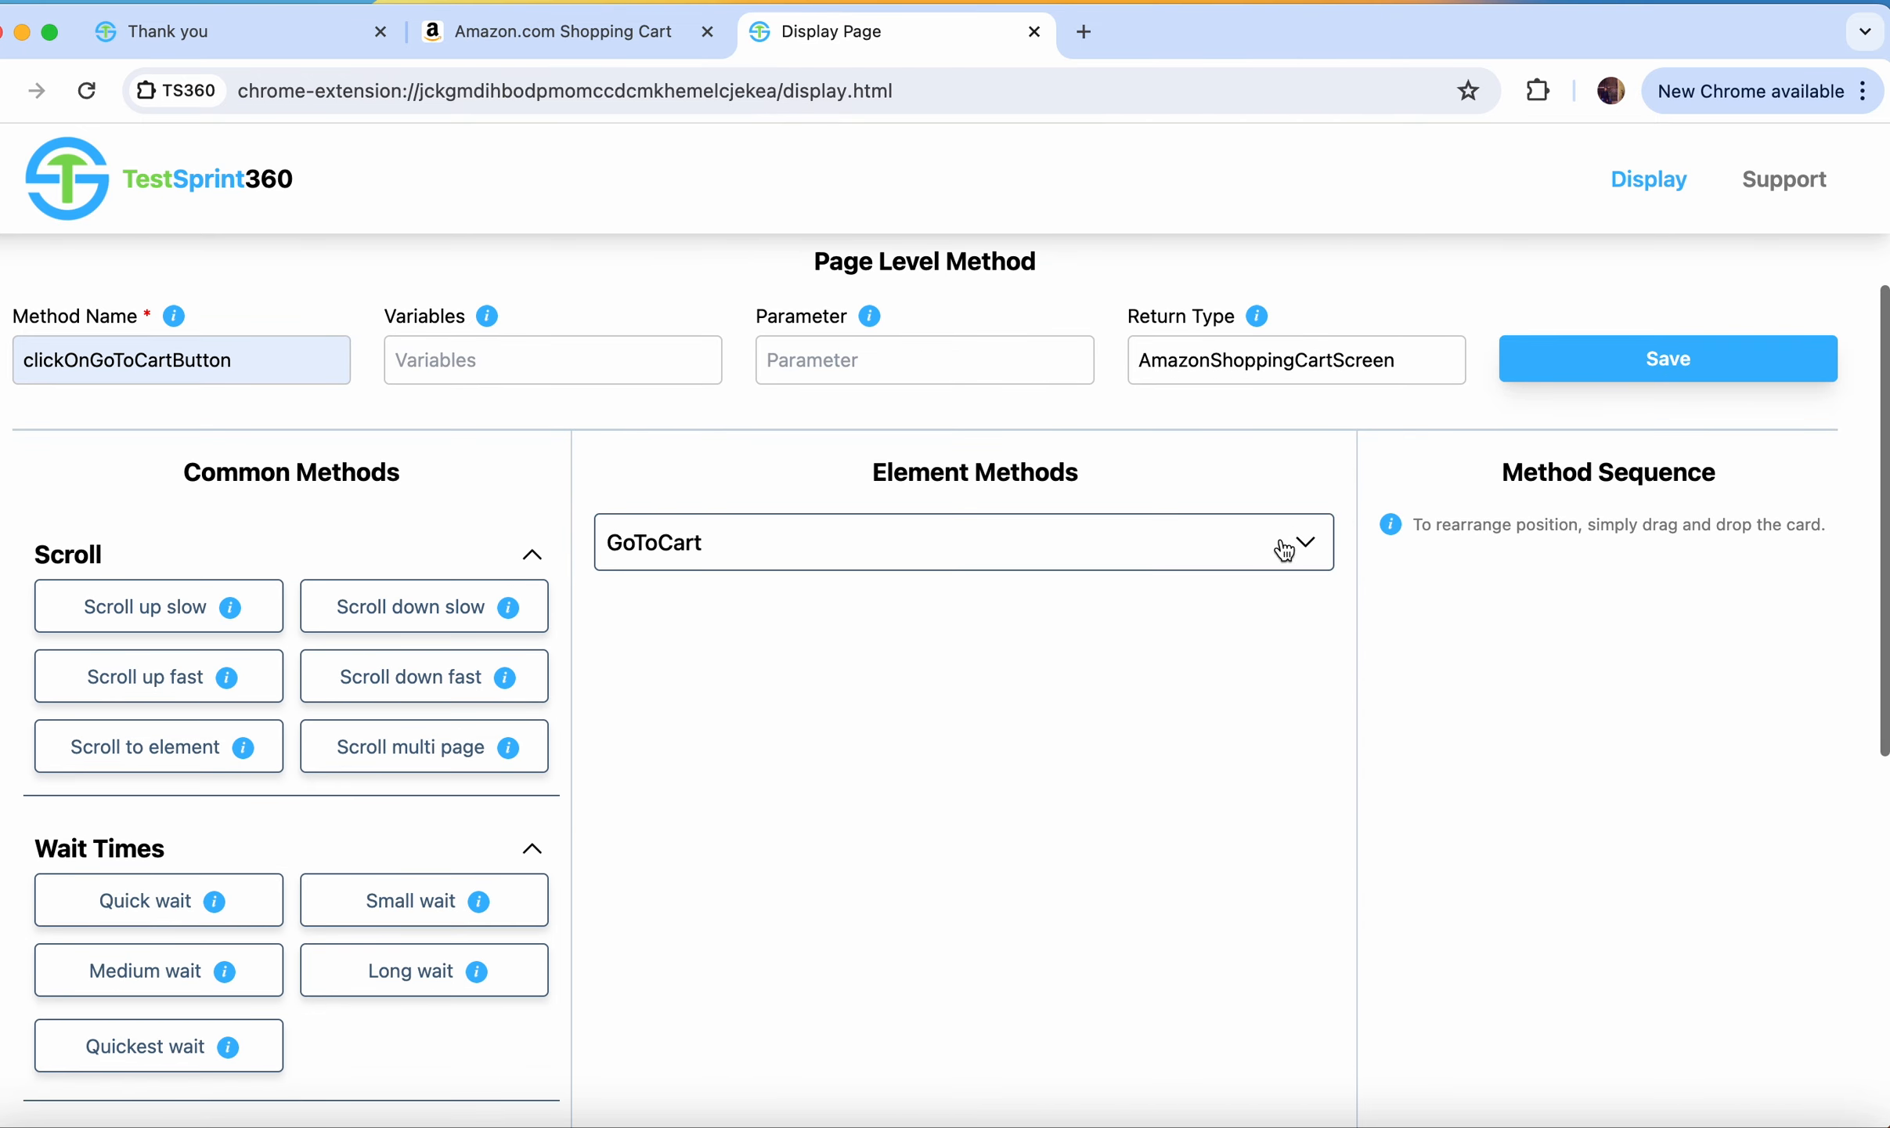
{"action": "left_click", "coordinate": [1246, 560]}
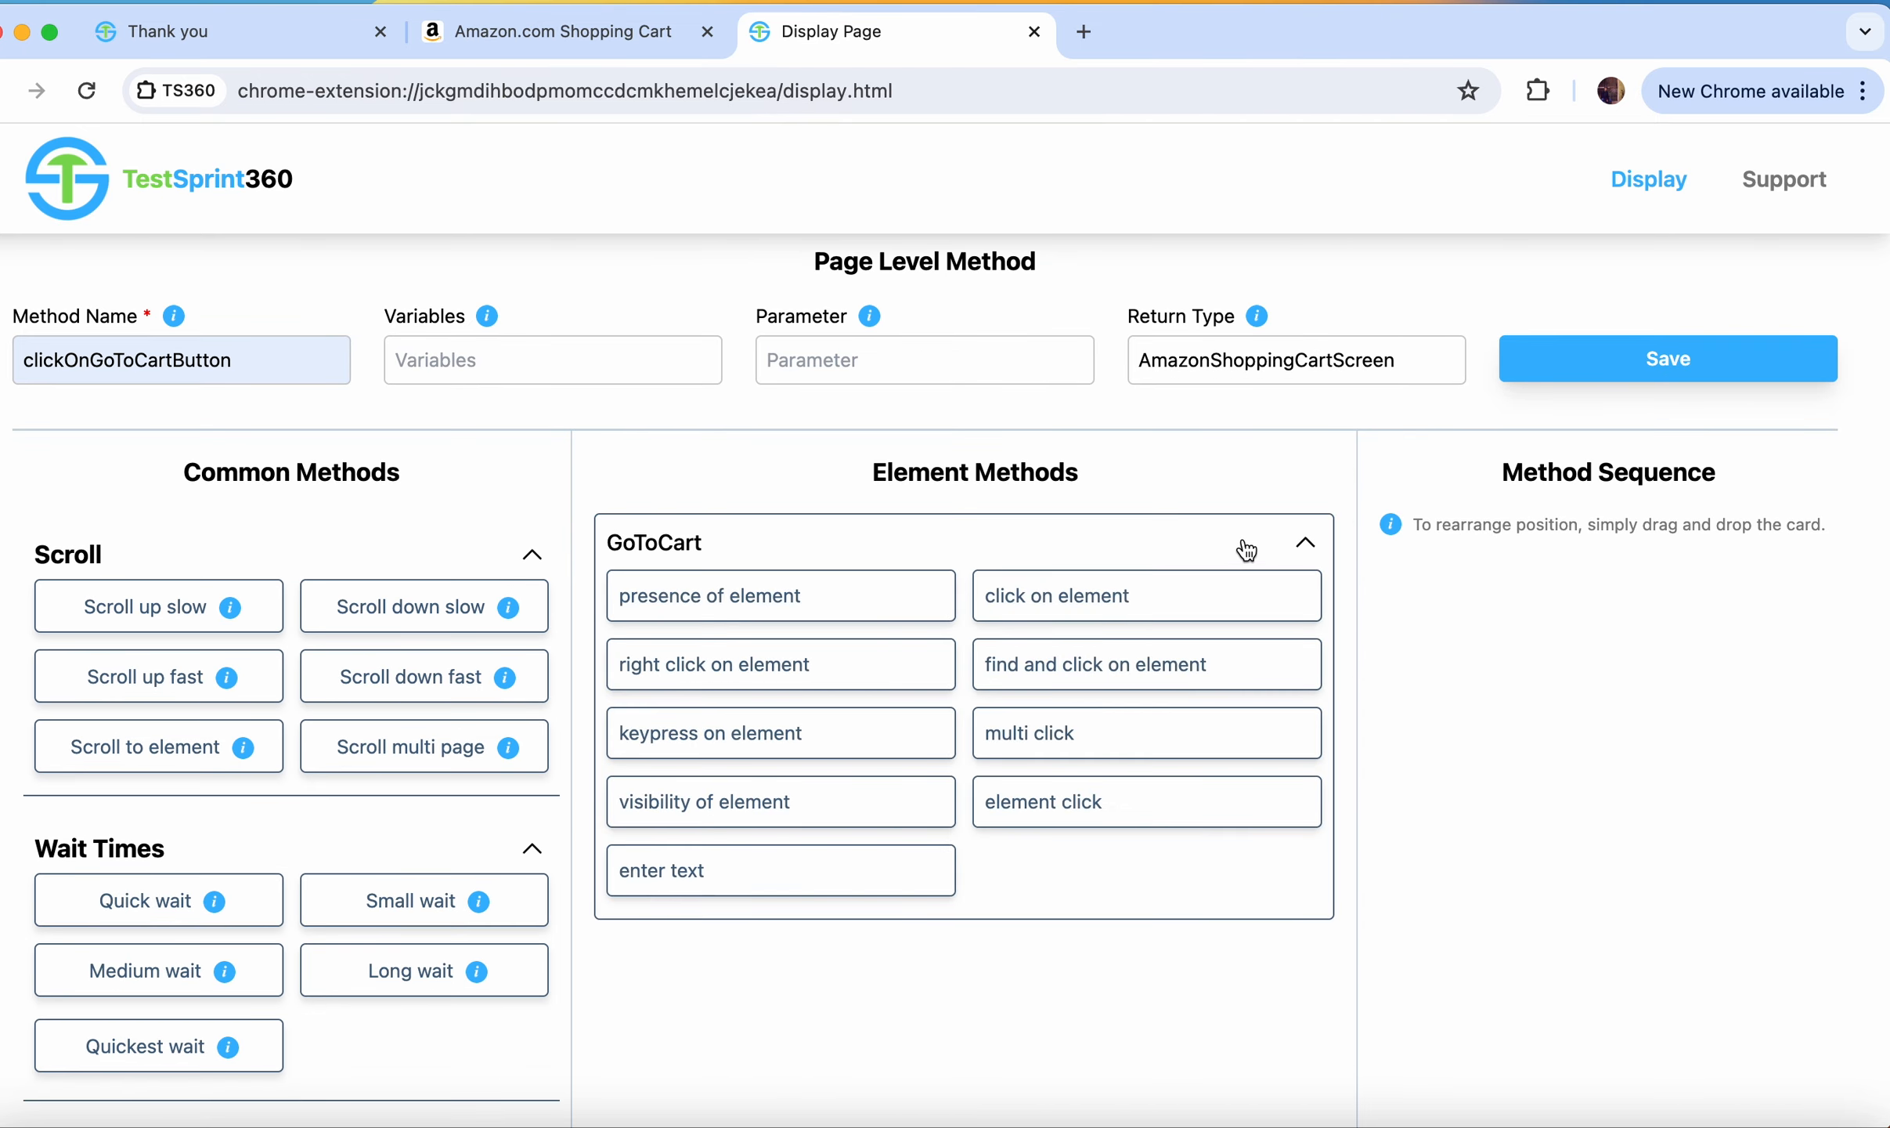
{"action": "left_click", "coordinate": [1165, 605]}
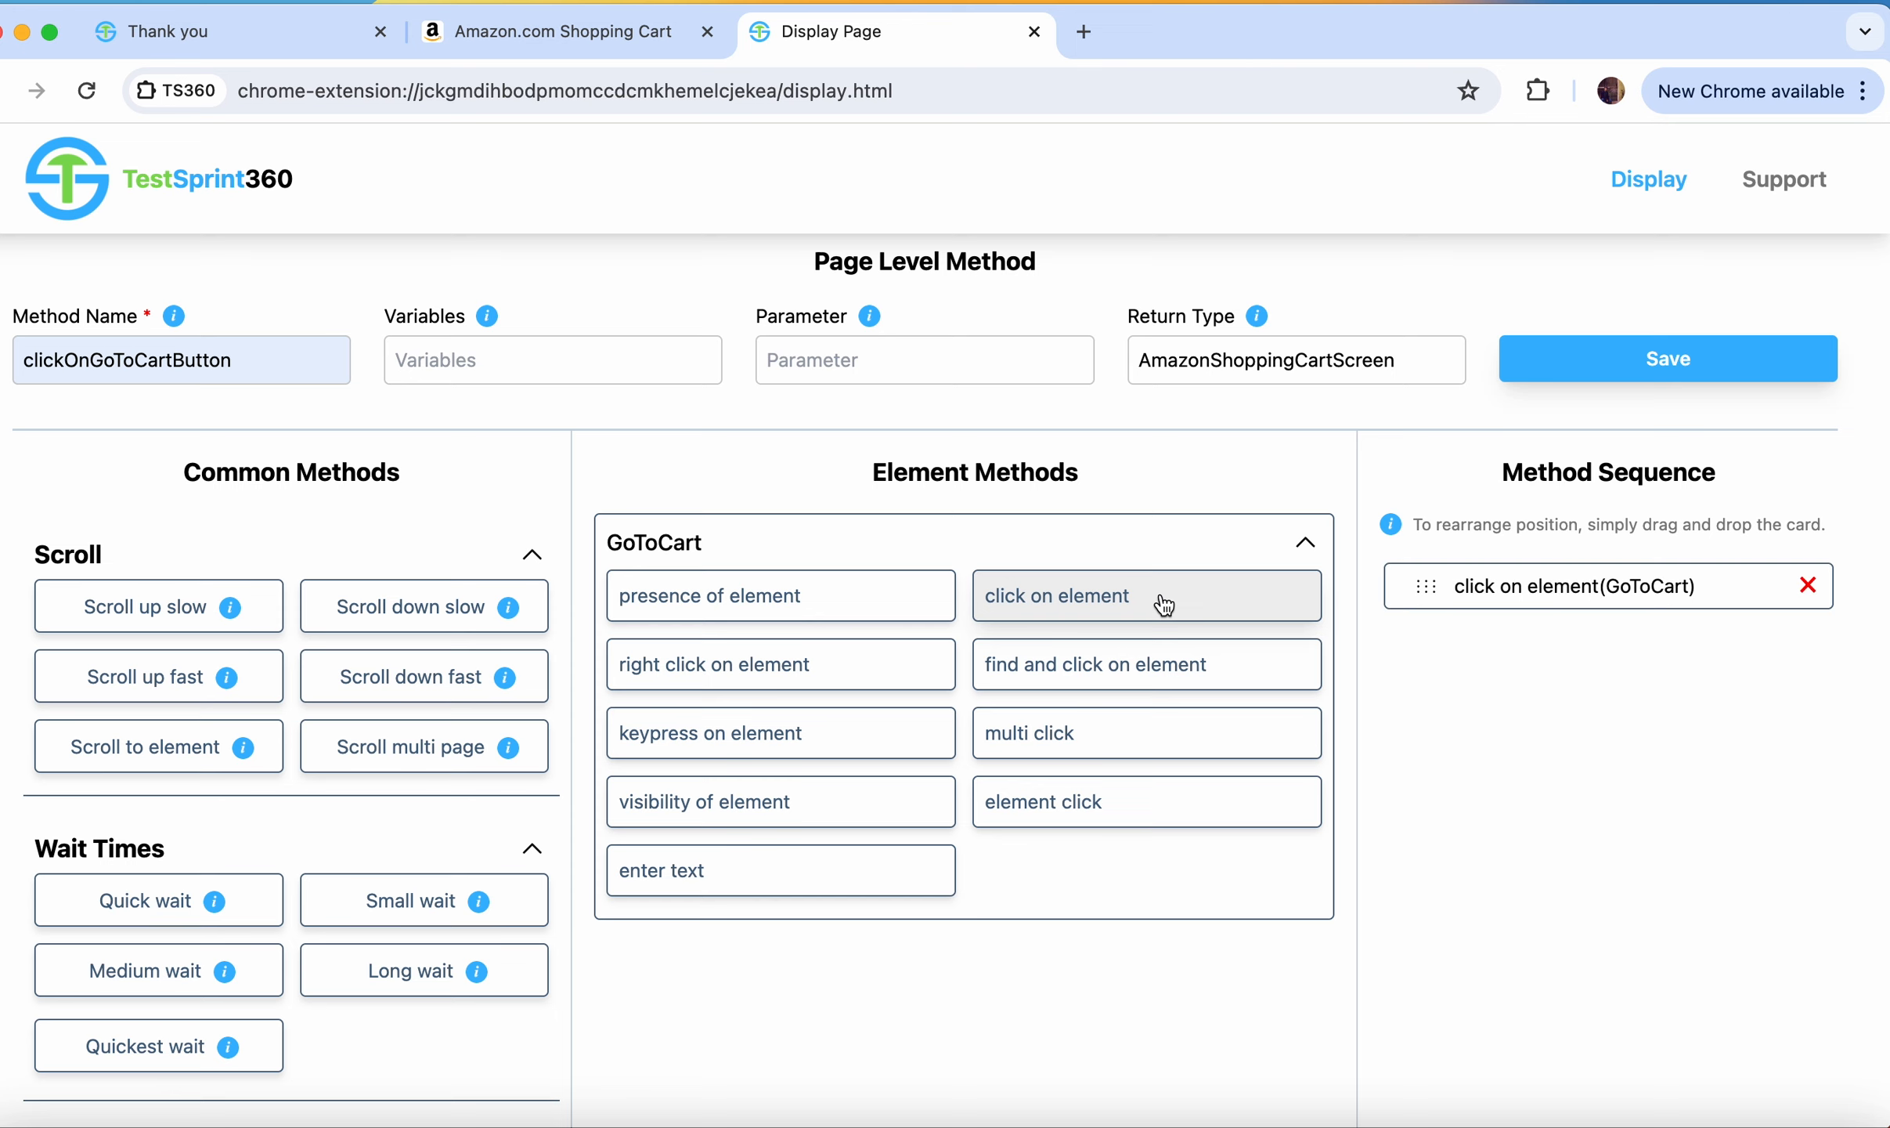
{"action": "left_click", "coordinate": [162, 912]}
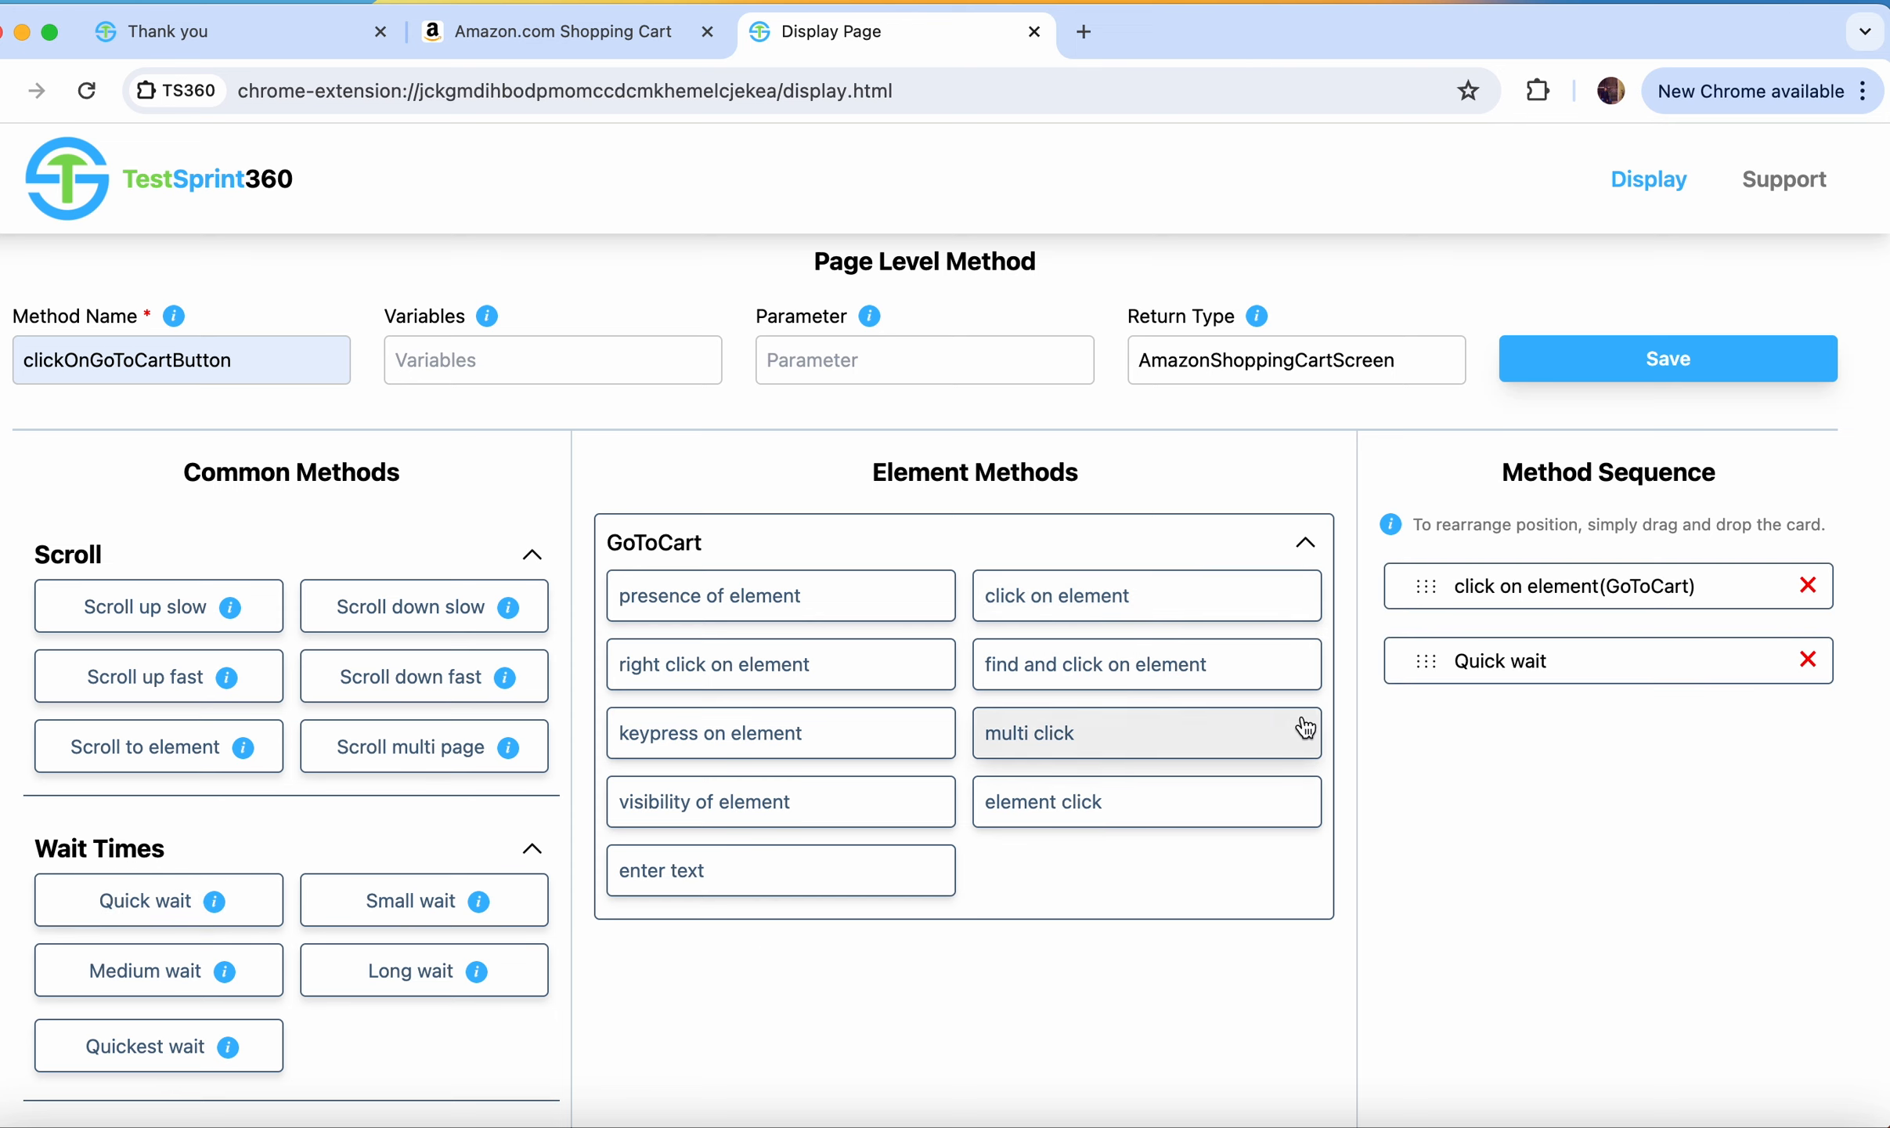
Step: Create the clickOnGoToCartButton method from its sequence and exit the display page
{"action": "scroll", "coordinate": [1417, 796], "scroll_direction": "down", "scroll_amount": 8}
{"action": "left_click", "coordinate": [1603, 857]}
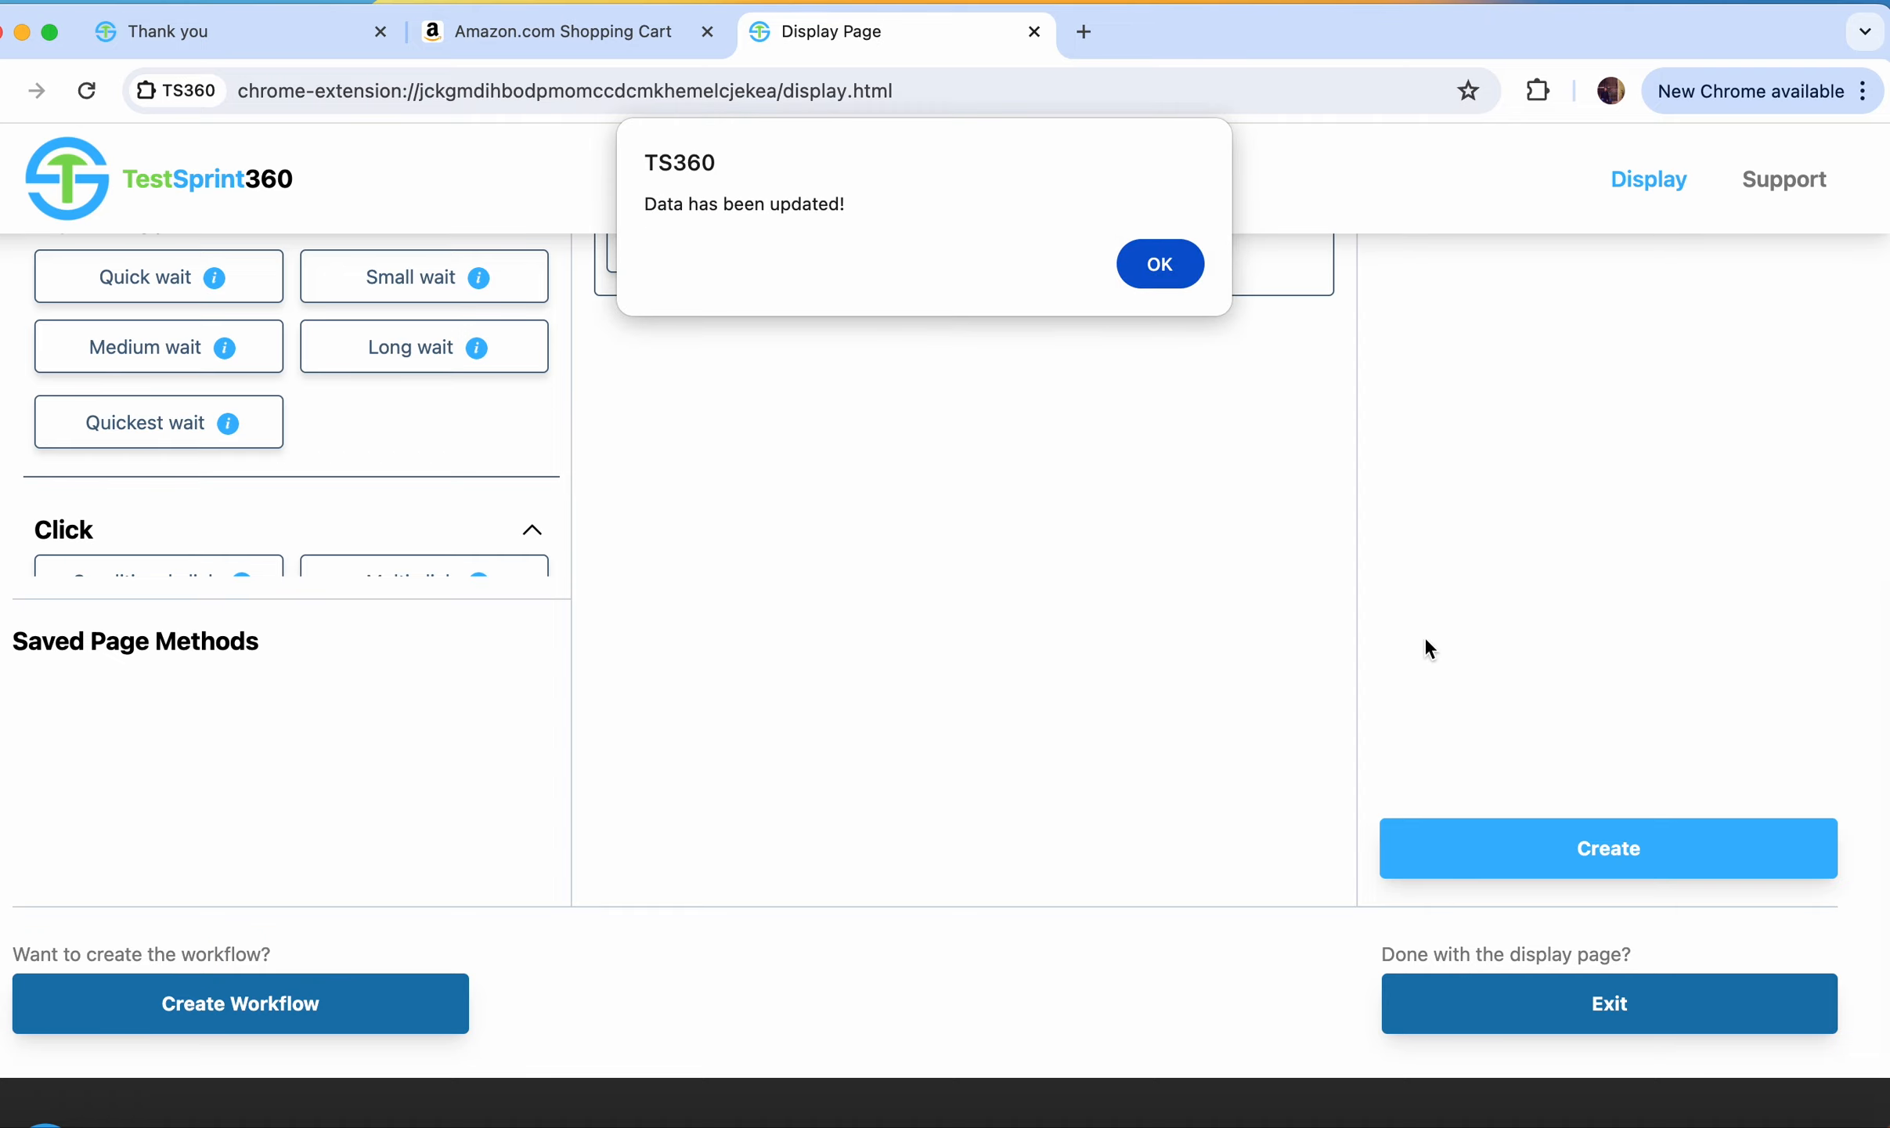
{"action": "left_click", "coordinate": [1167, 282]}
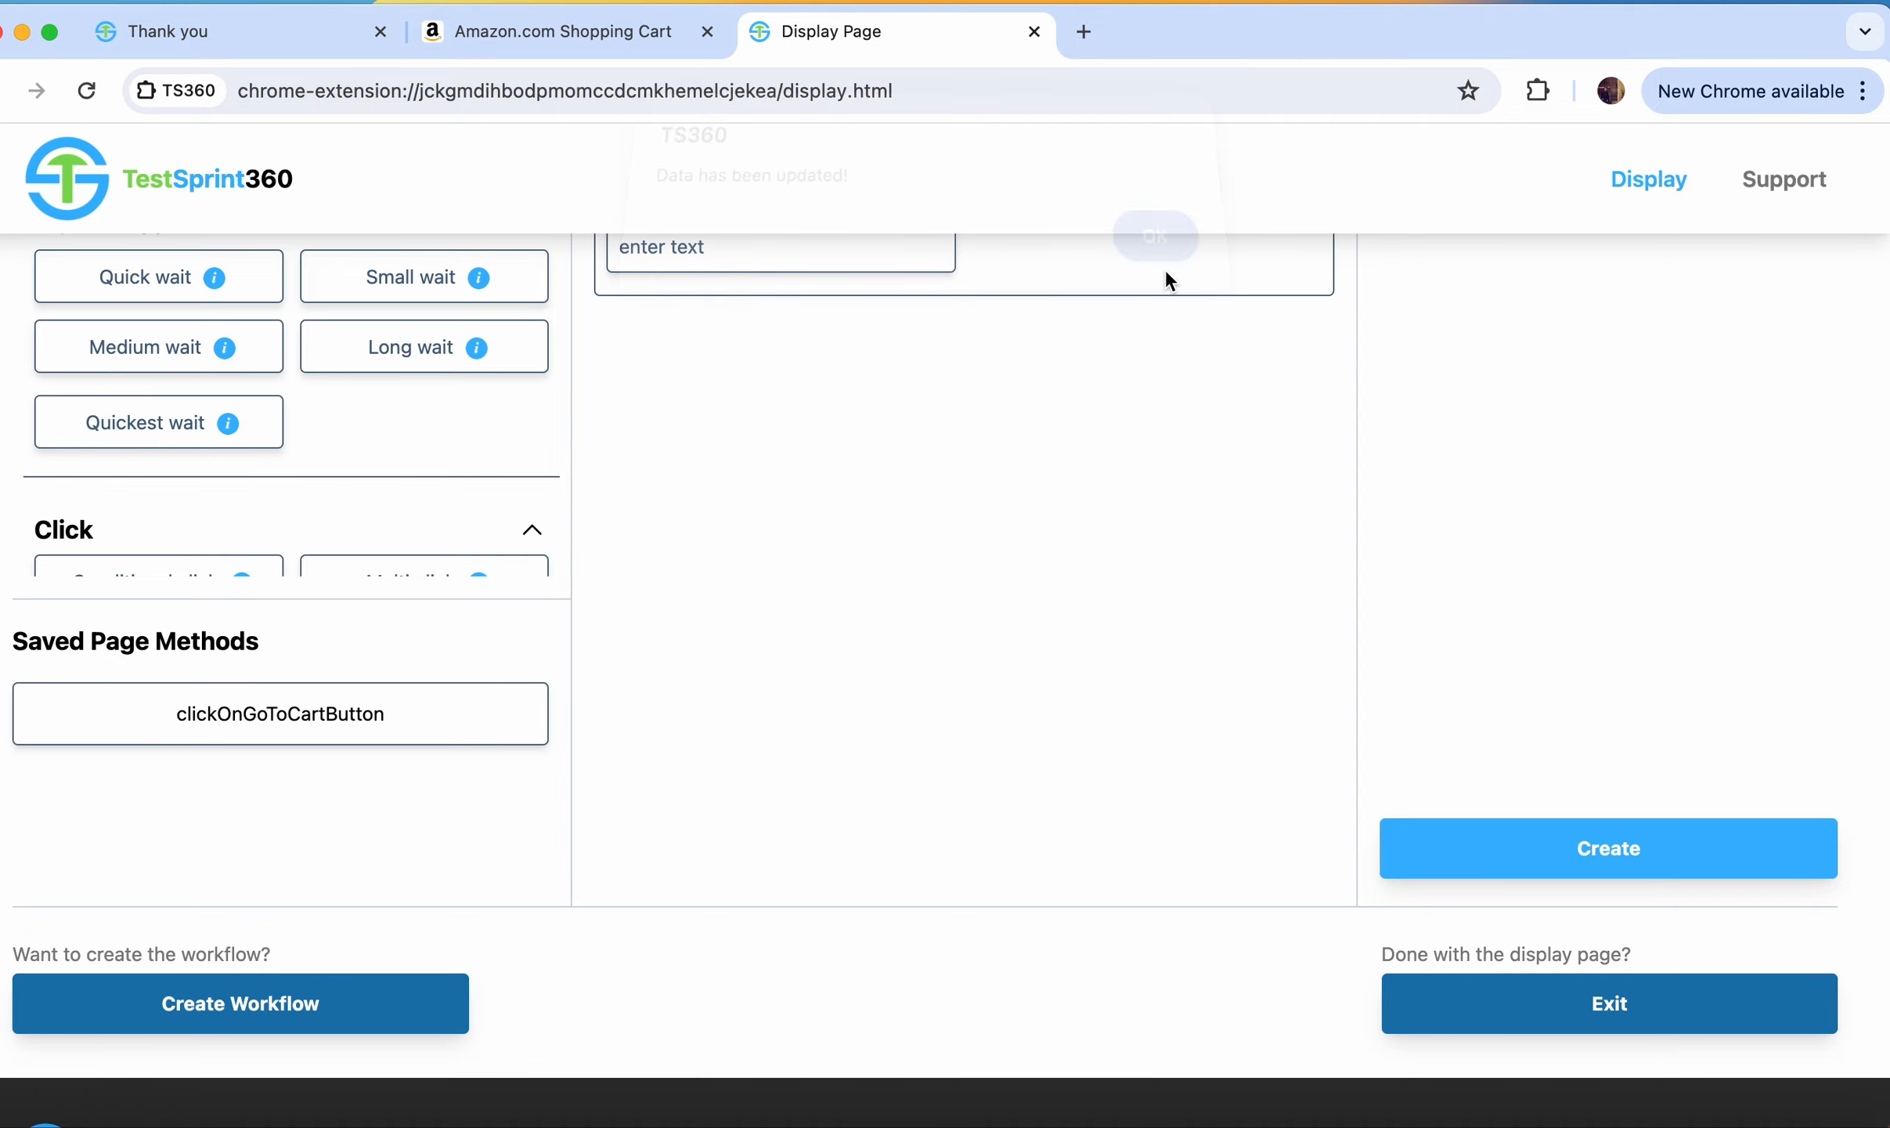
{"action": "left_click", "coordinate": [1613, 1007]}
{"action": "left_click", "coordinate": [1172, 334]}
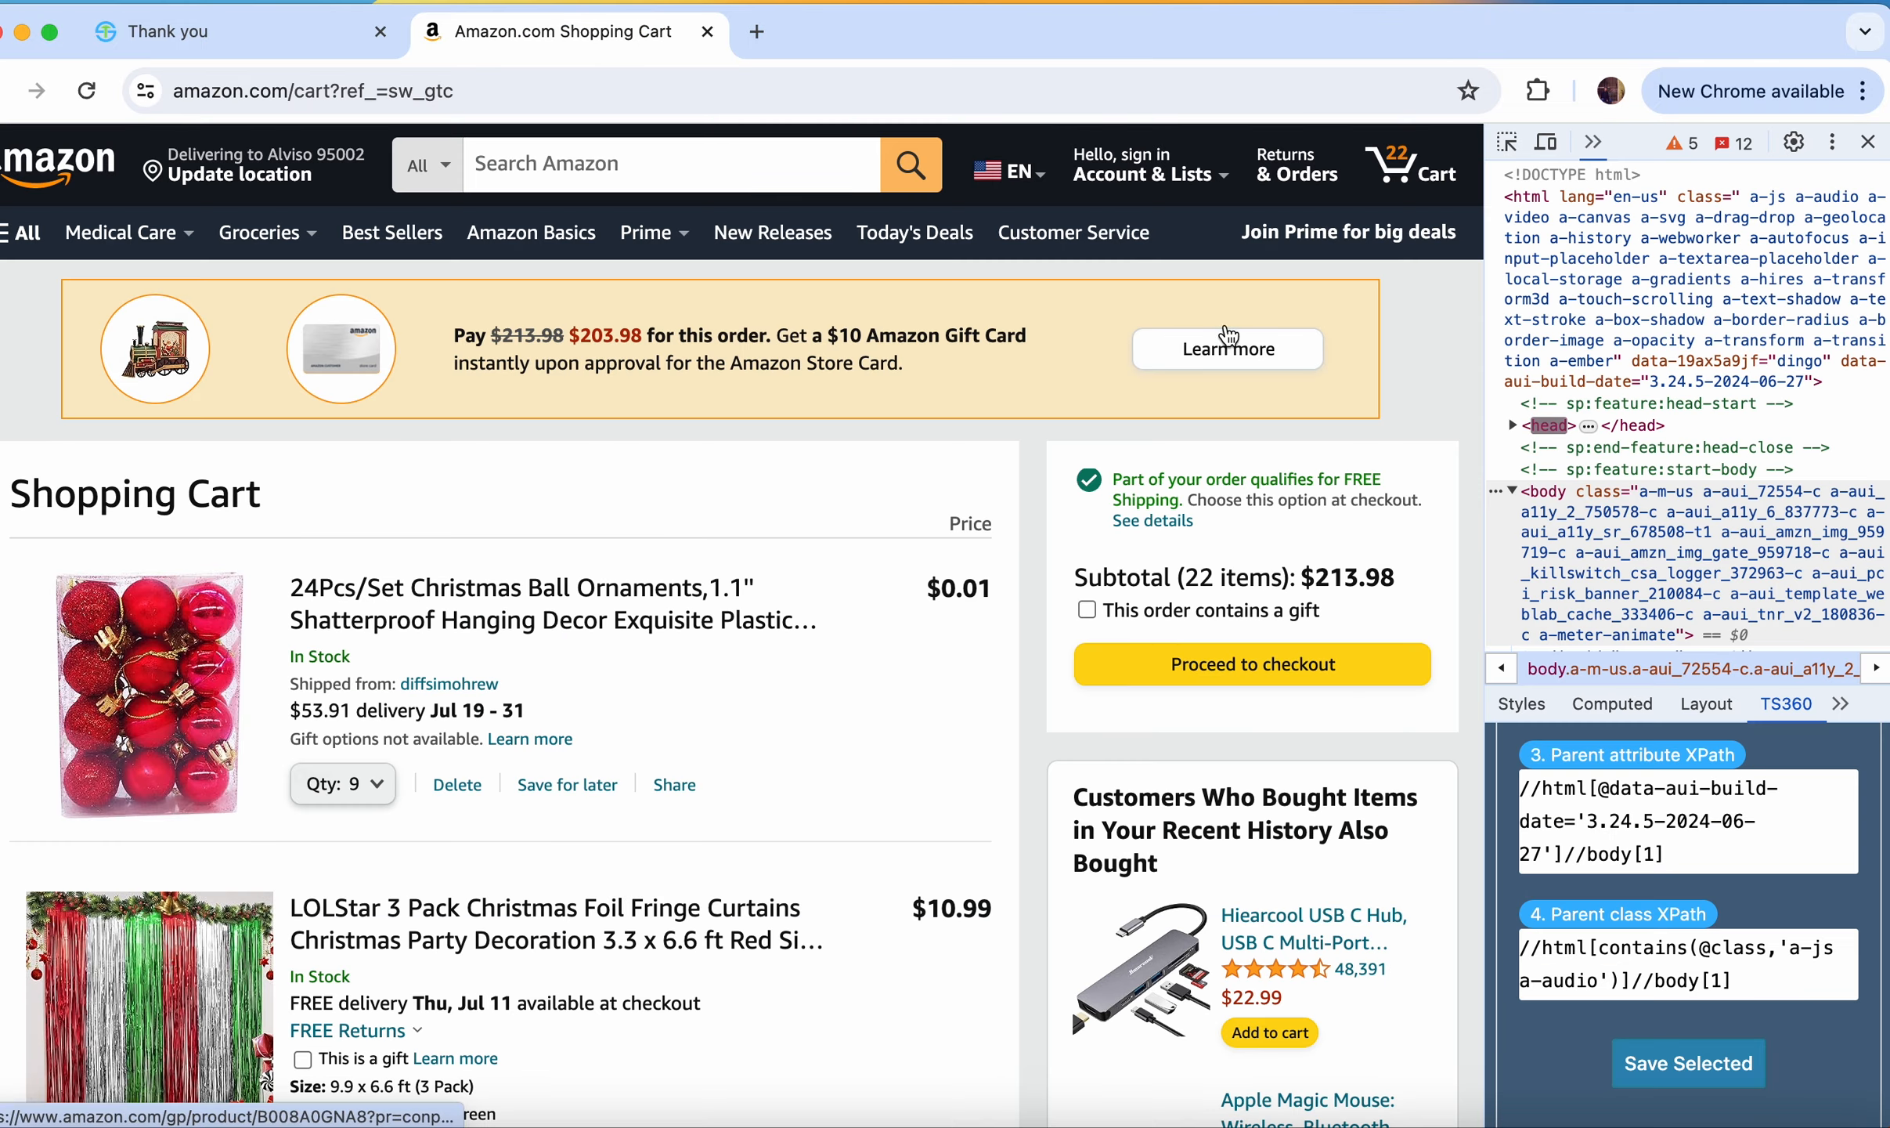
Step: Inspect the Shopping Cart heading on the cart page and save its selected XPaths
{"action": "left_click", "coordinate": [1509, 145]}
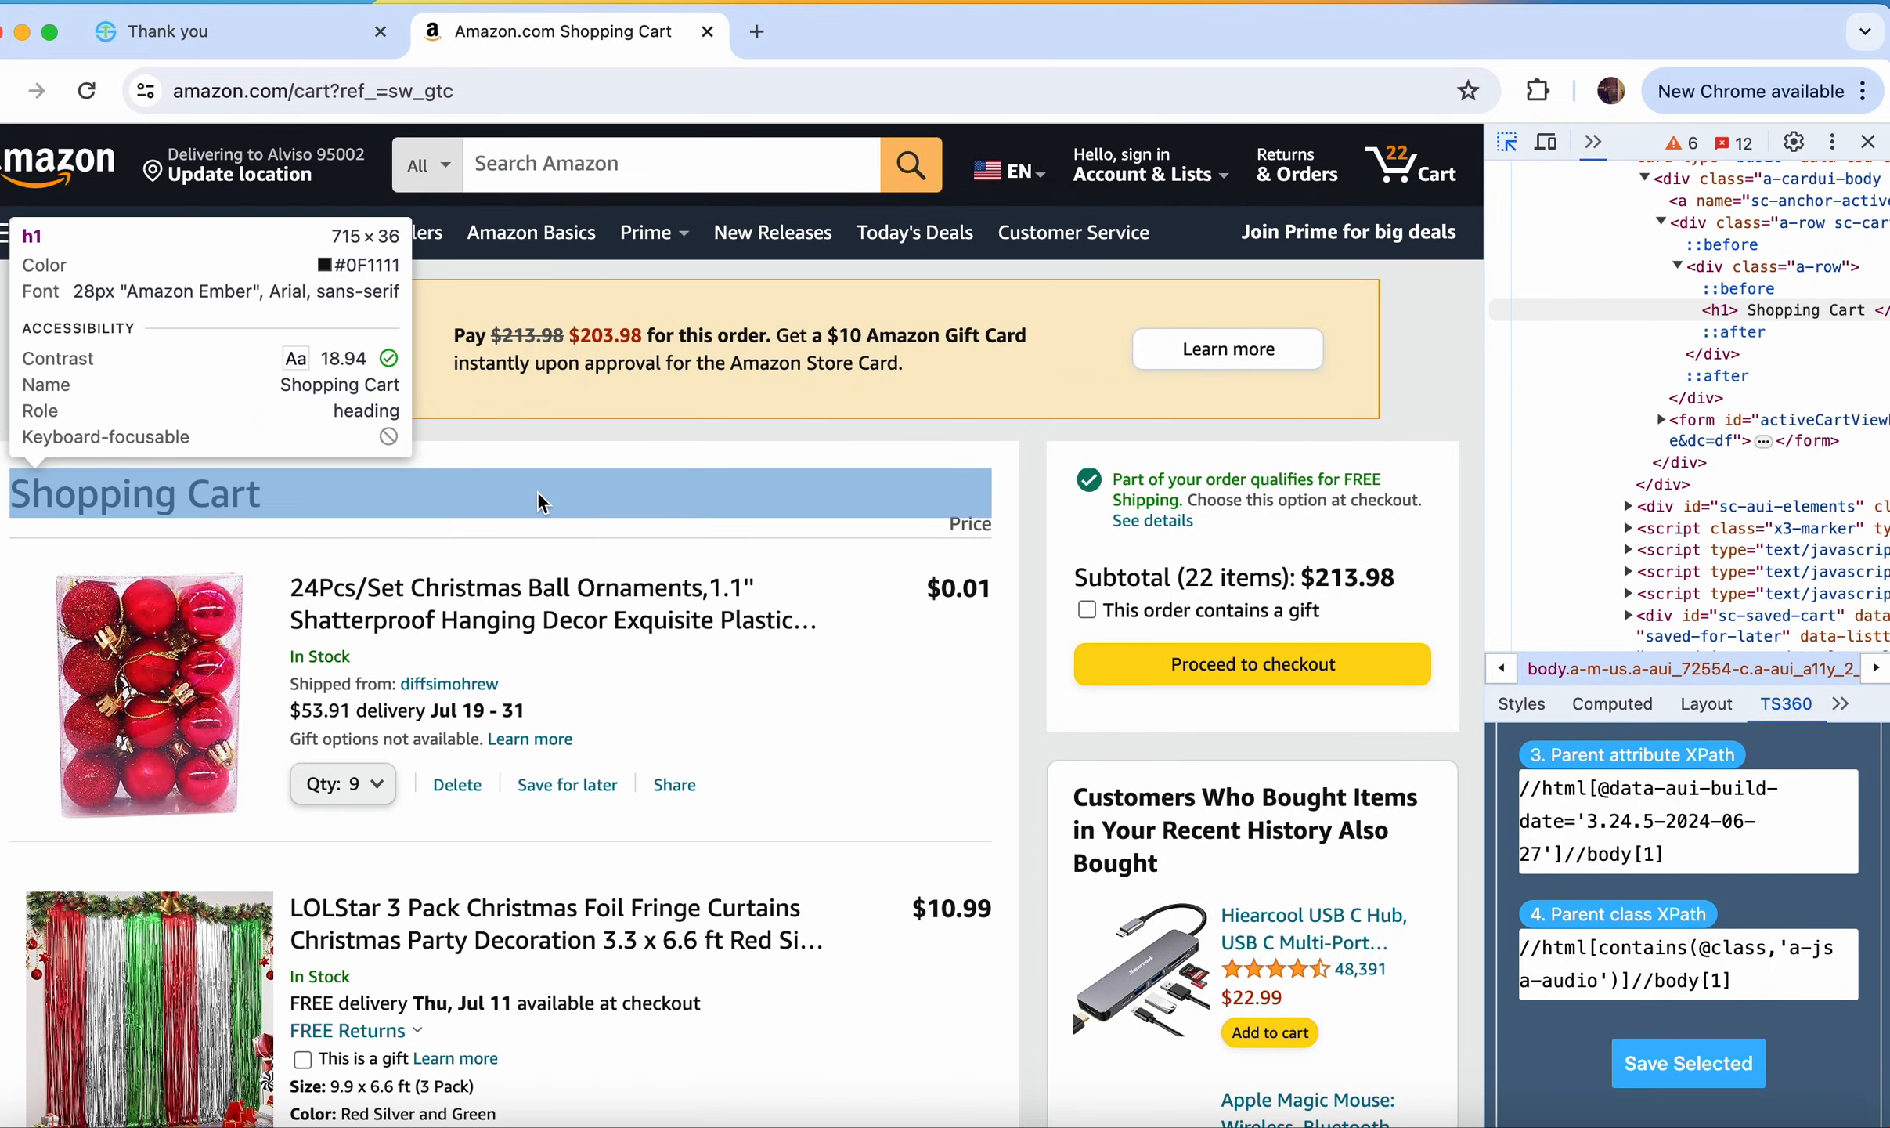
{"action": "left_click", "coordinate": [542, 501]}
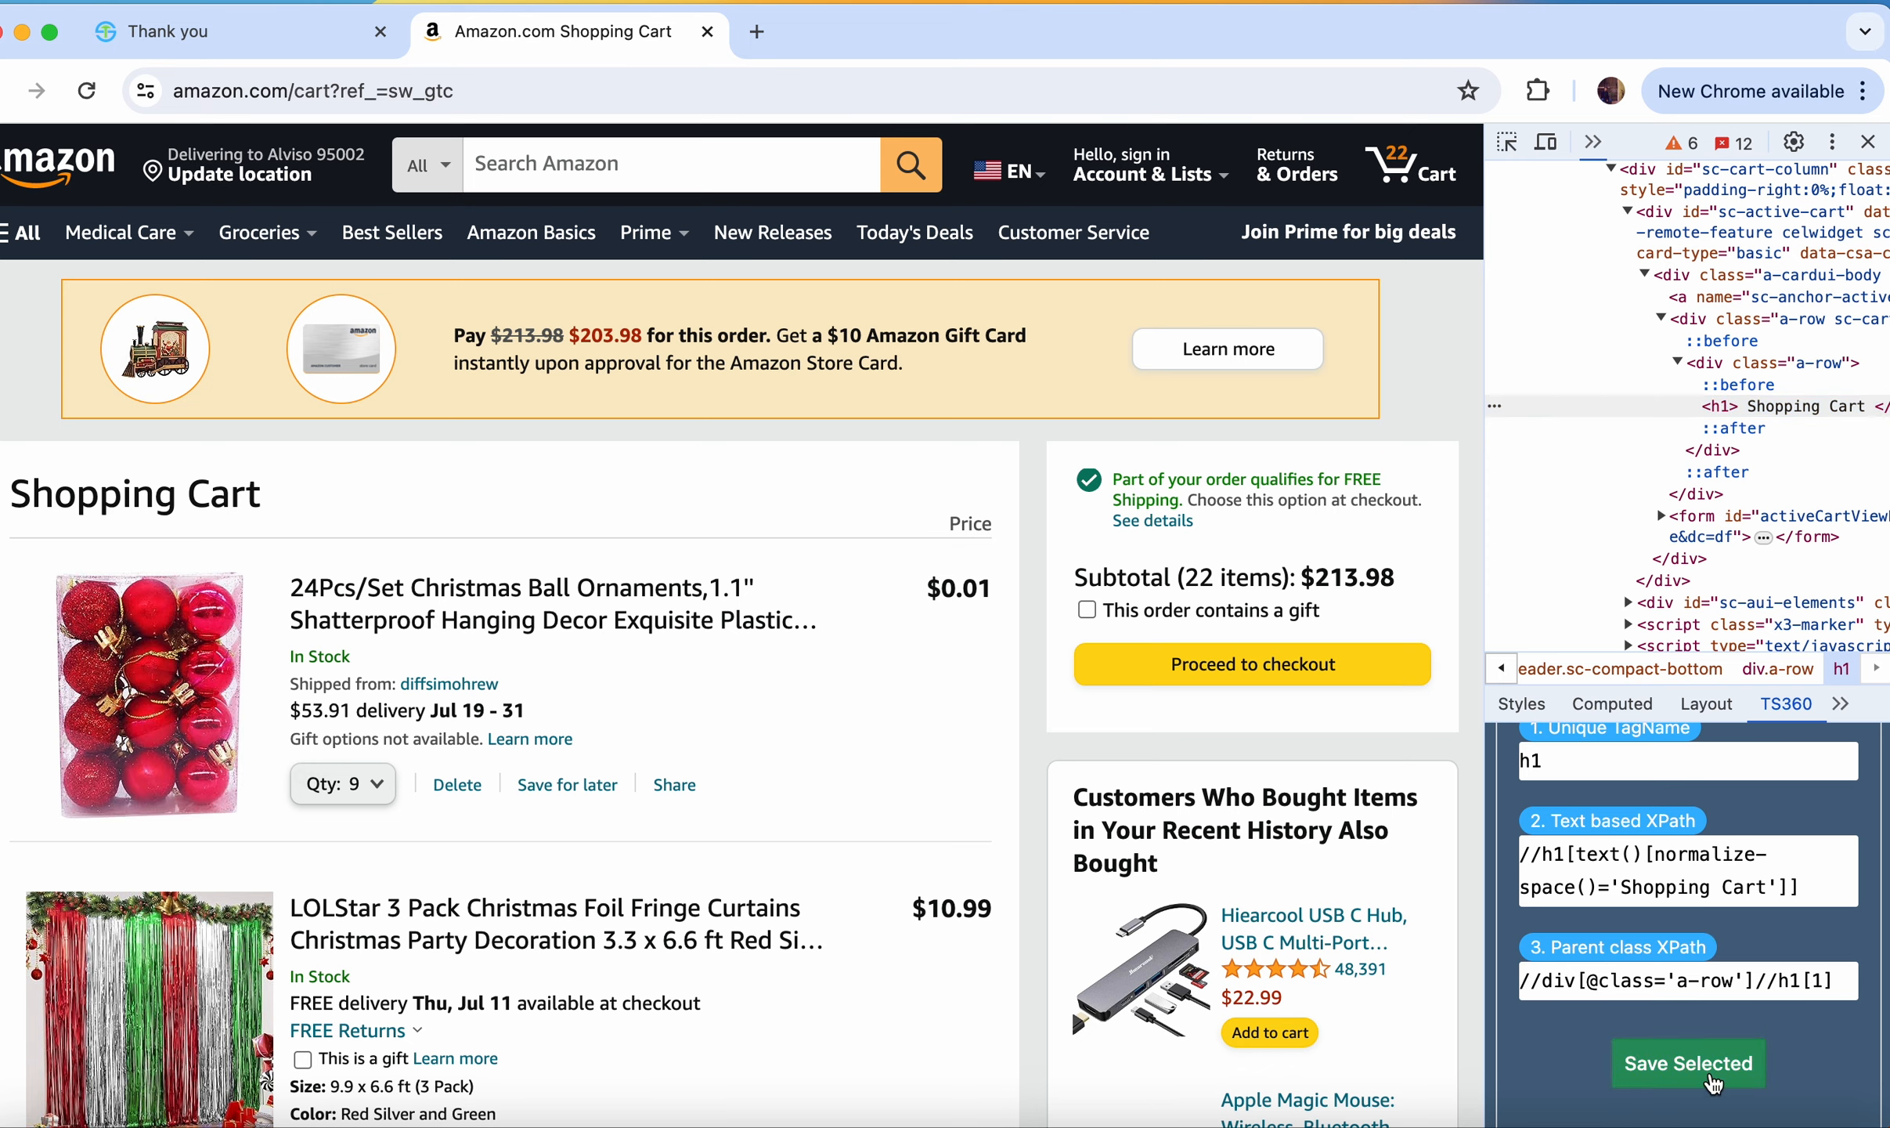
{"action": "left_click", "coordinate": [1713, 1083]}
{"action": "left_click", "coordinate": [1000, 458]}
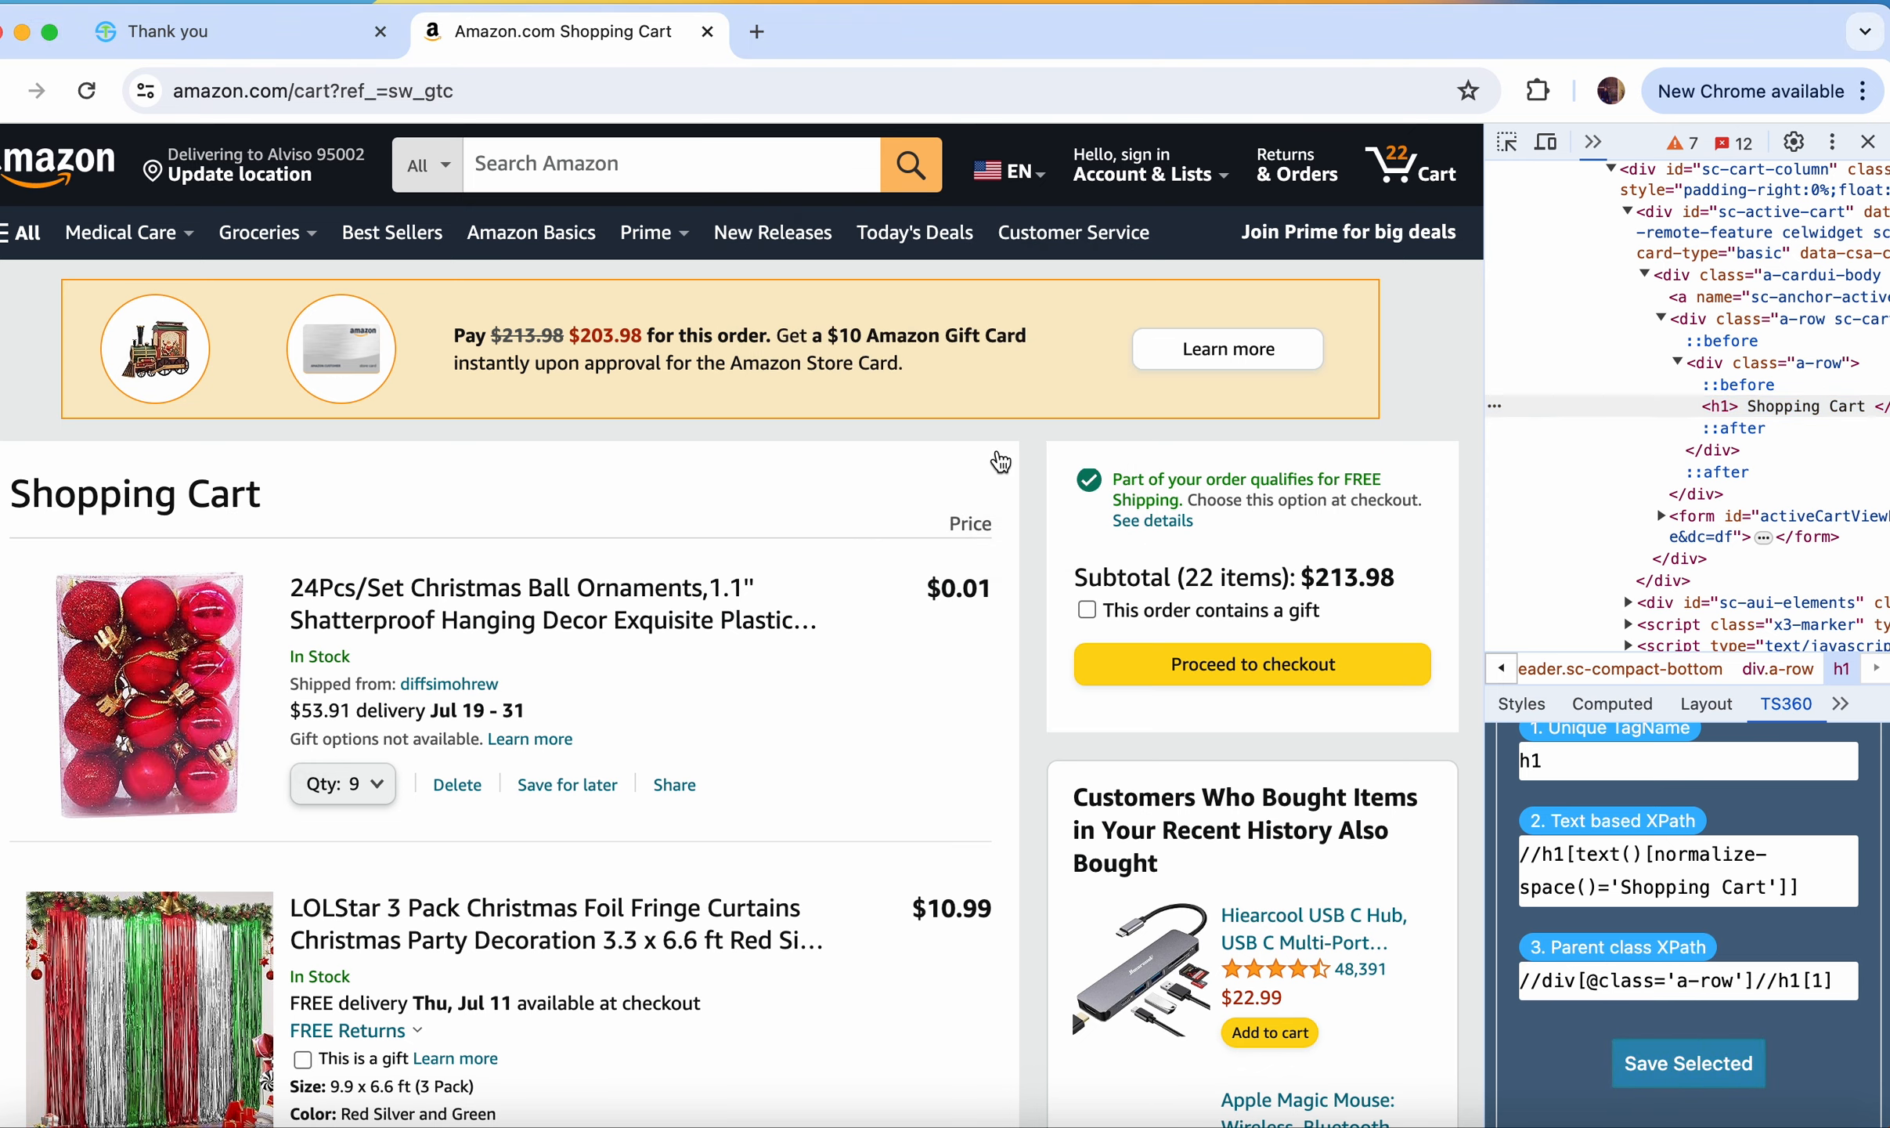
Step: Inspect the subtotal amount above the Proceed to checkout button and save its selected XPaths
{"action": "key", "text": "super+shift+c"}
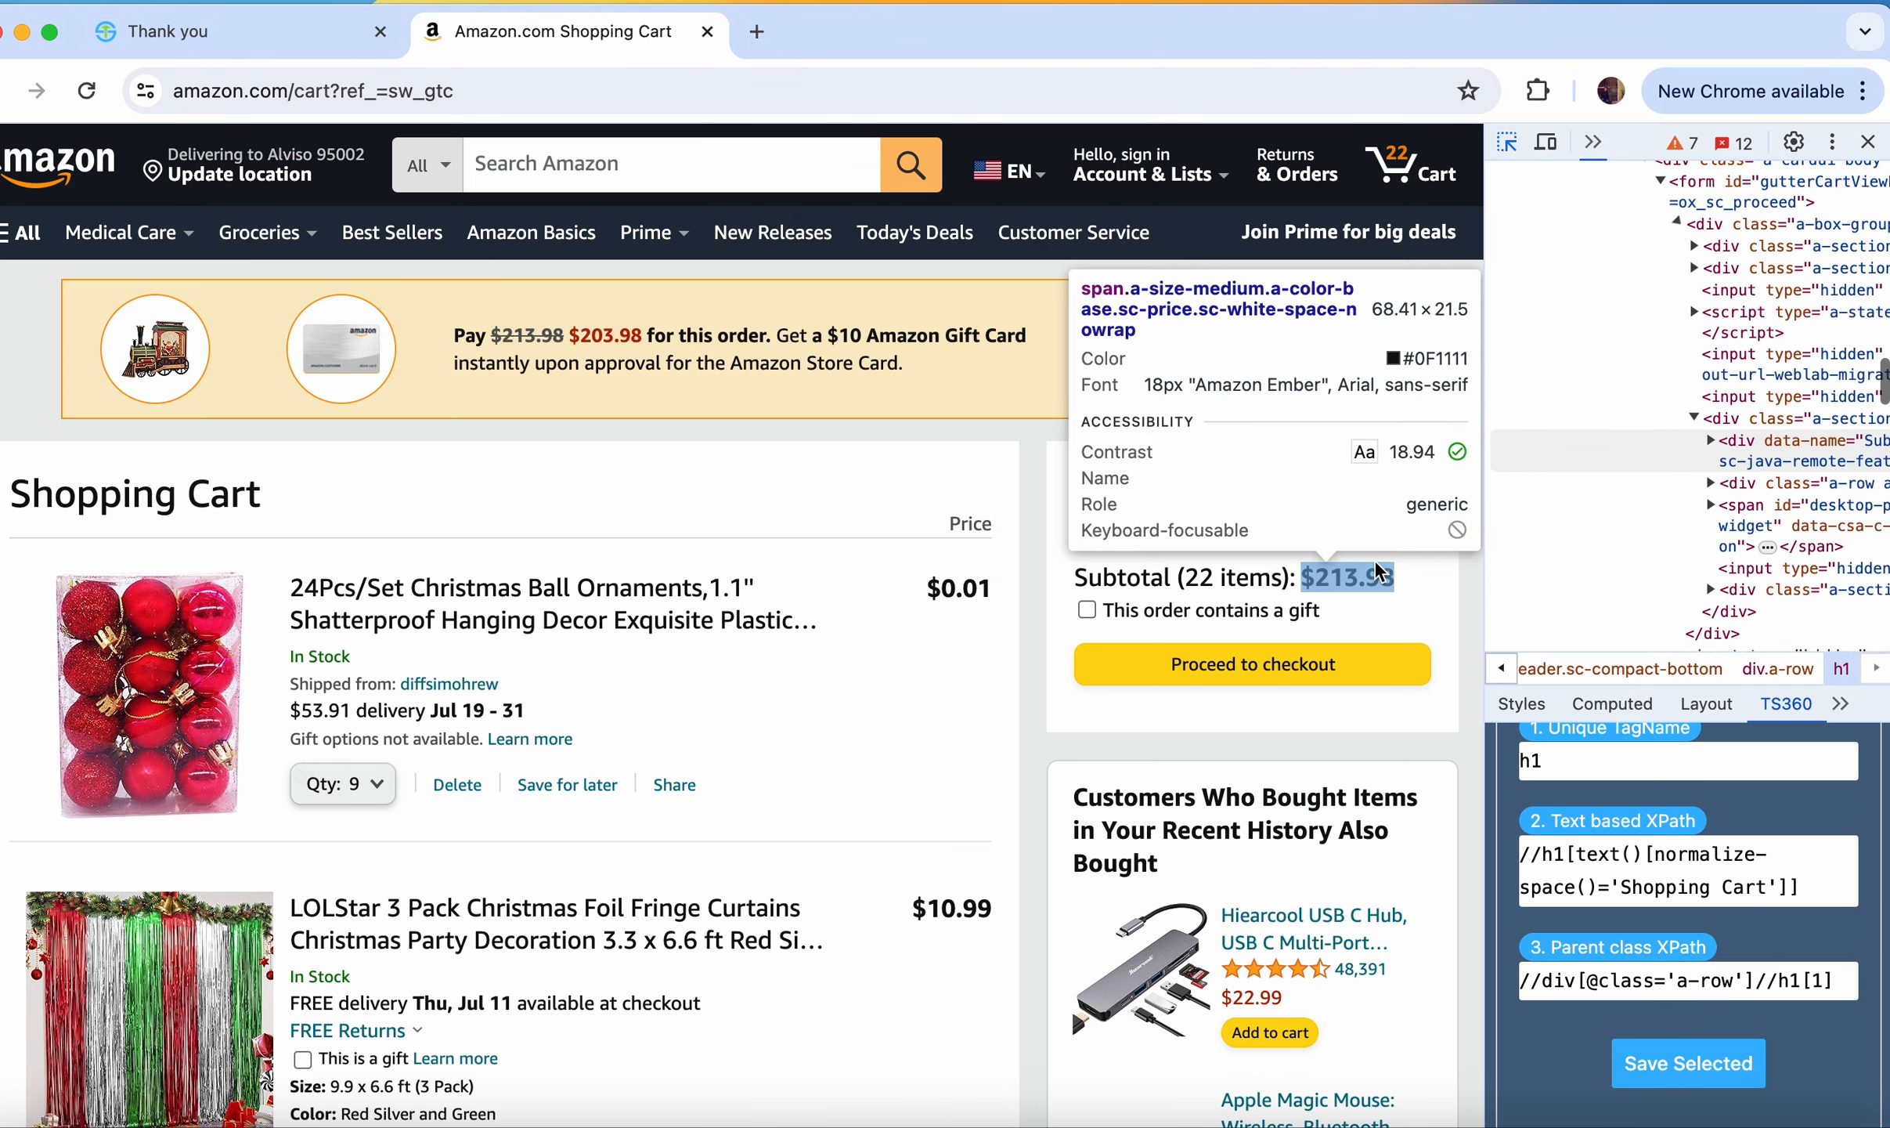
{"action": "left_click", "coordinate": [1379, 580]}
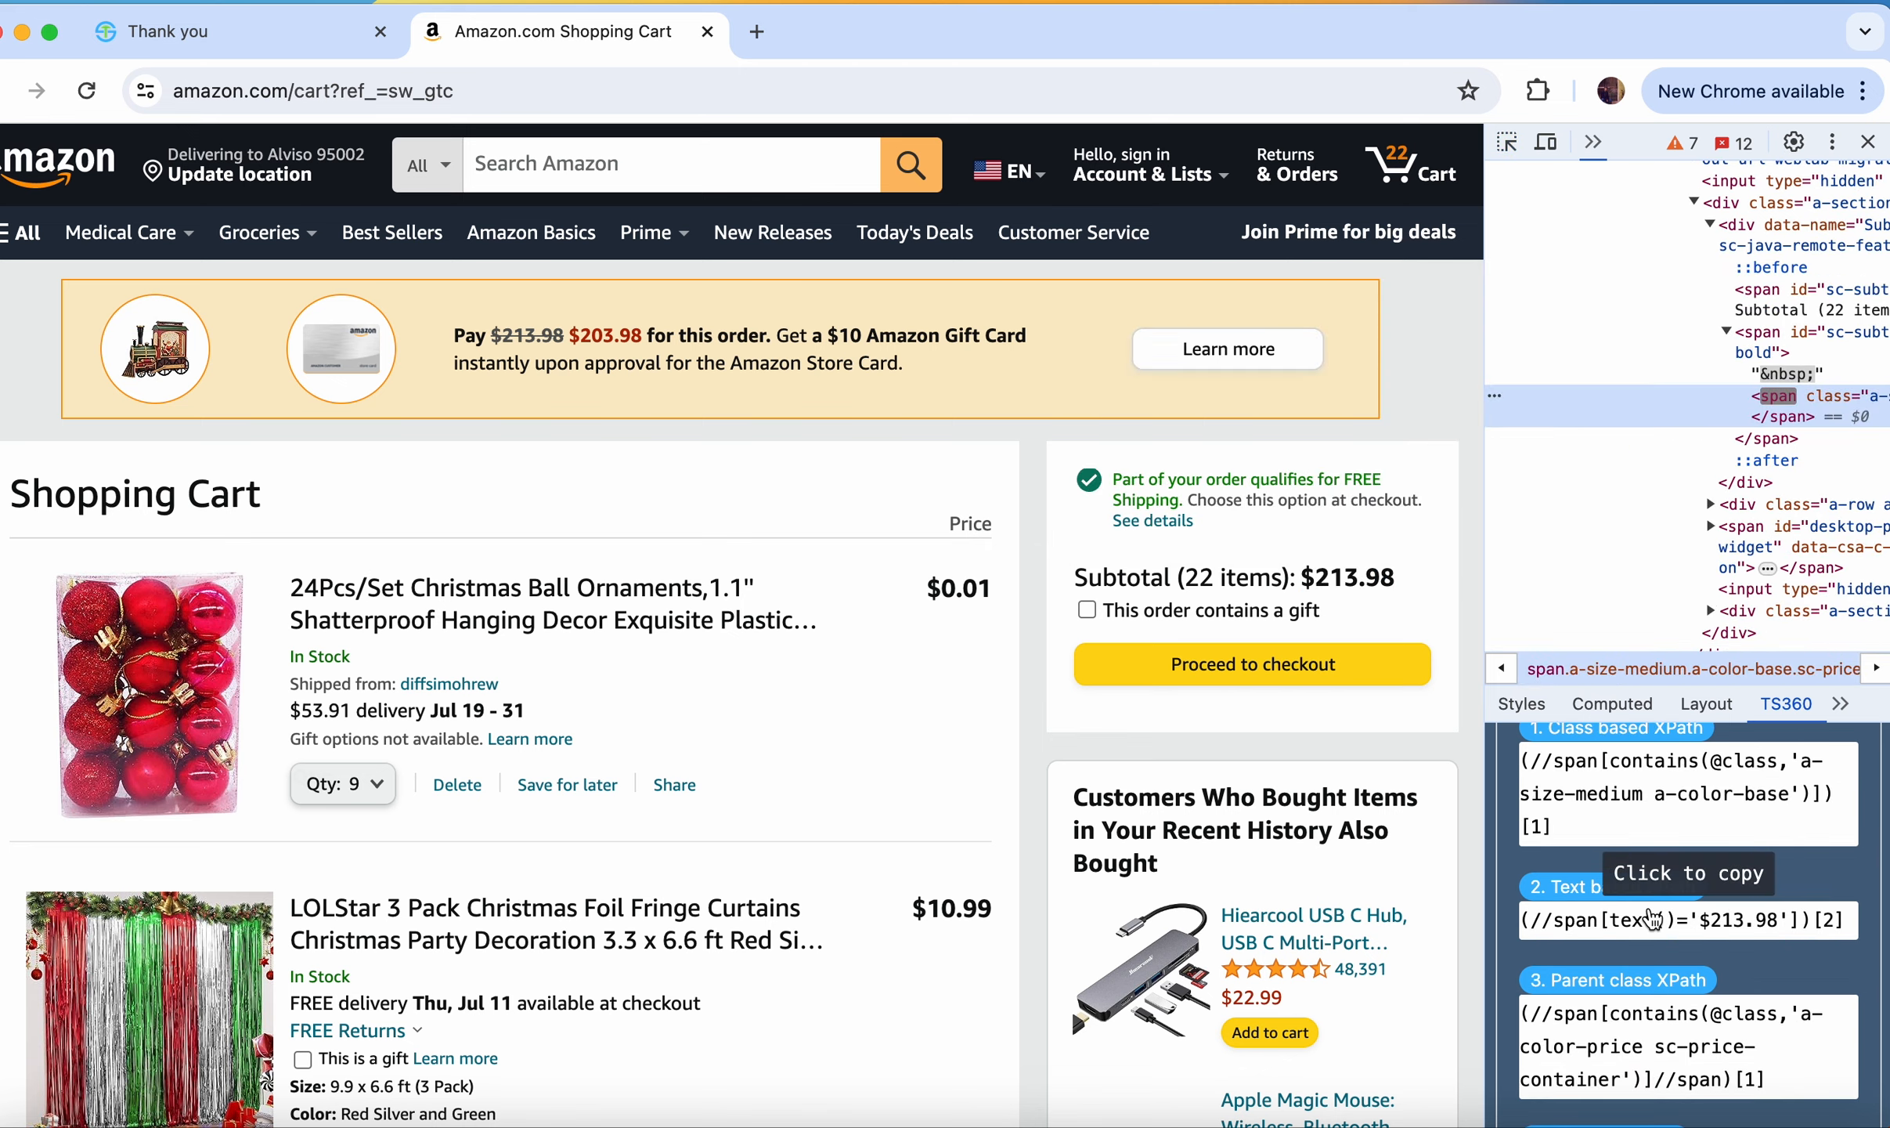
{"action": "scroll", "coordinate": [1735, 981], "scroll_direction": "down", "scroll_amount": 3}
{"action": "left_click", "coordinate": [1711, 1066]}
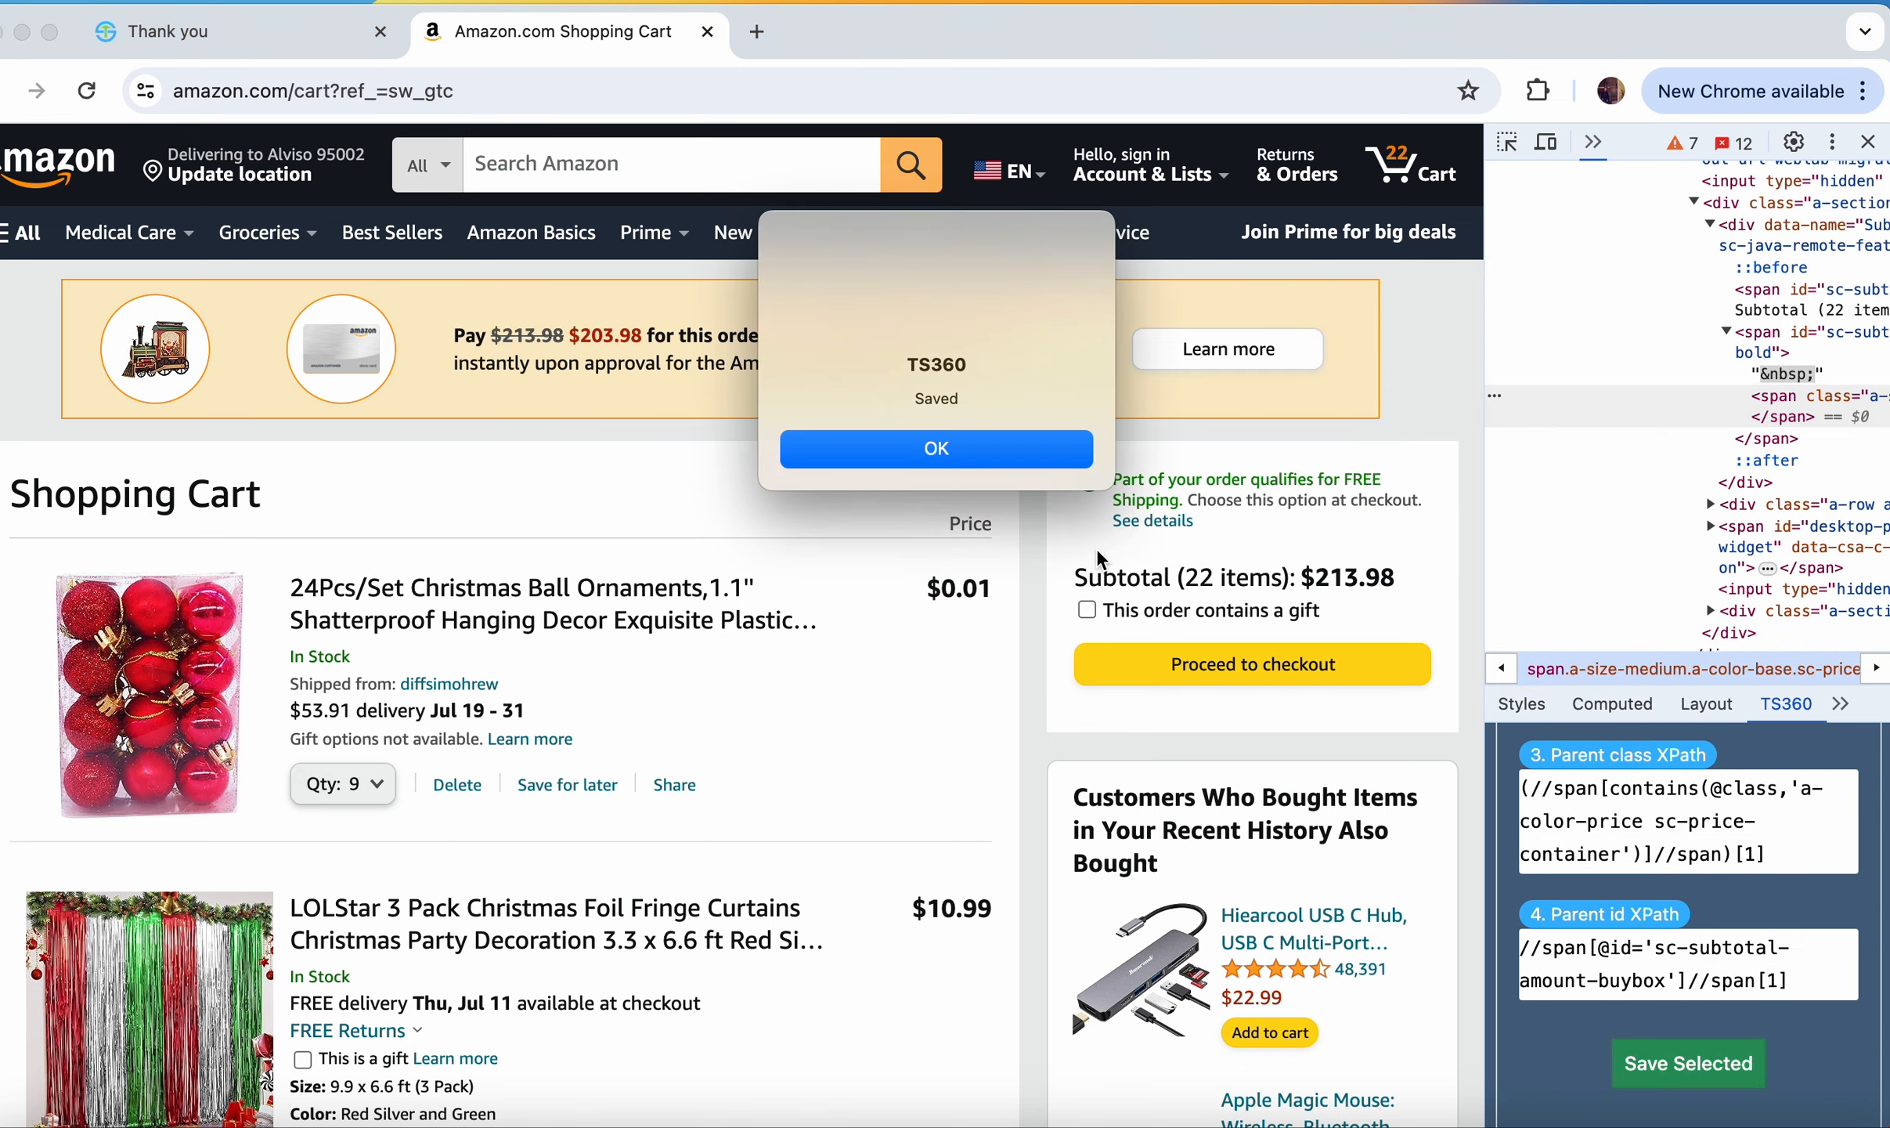
{"action": "left_click", "coordinate": [978, 452]}
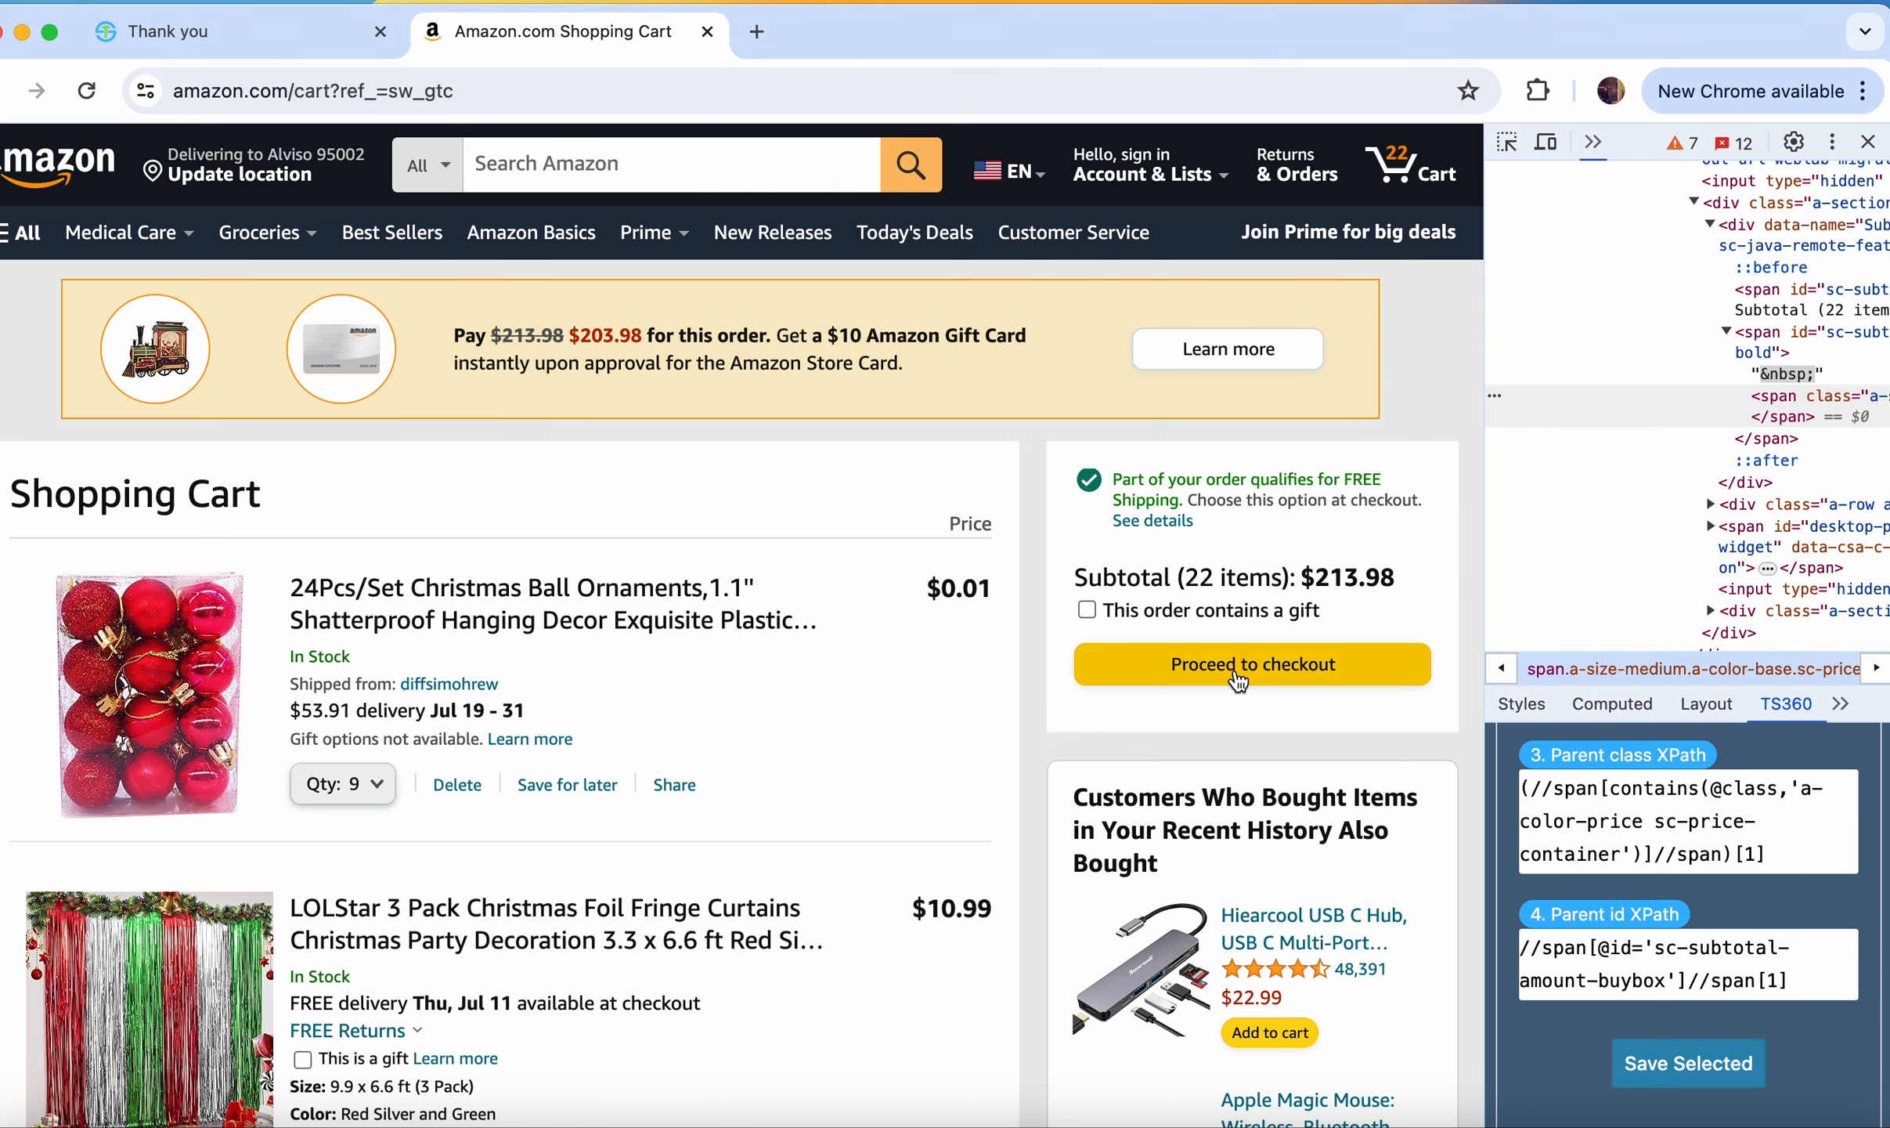
Step: Proceed to checkout from the cart, go to the display page and set the page title to AmazonShoppingCartScreen
{"action": "left_click", "coordinate": [1235, 671]}
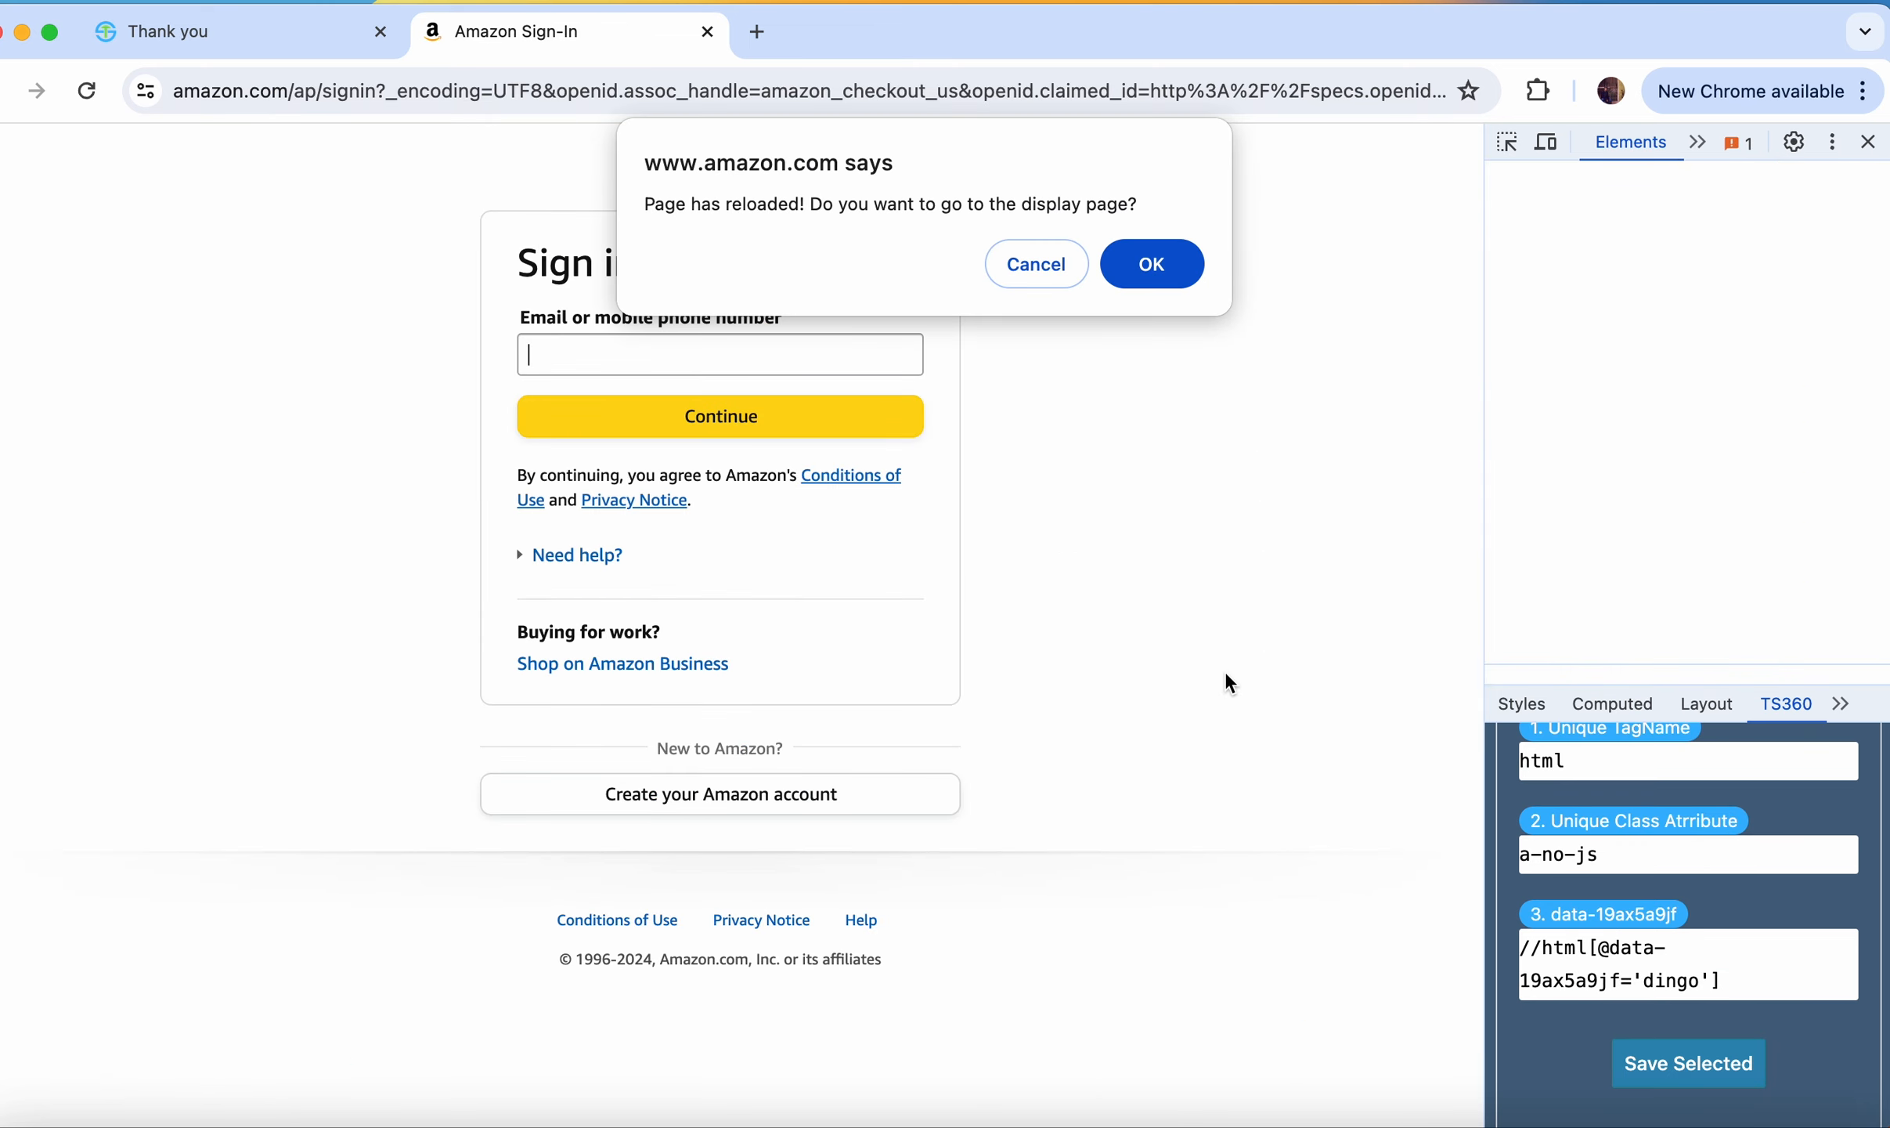
{"action": "left_click", "coordinate": [1164, 269]}
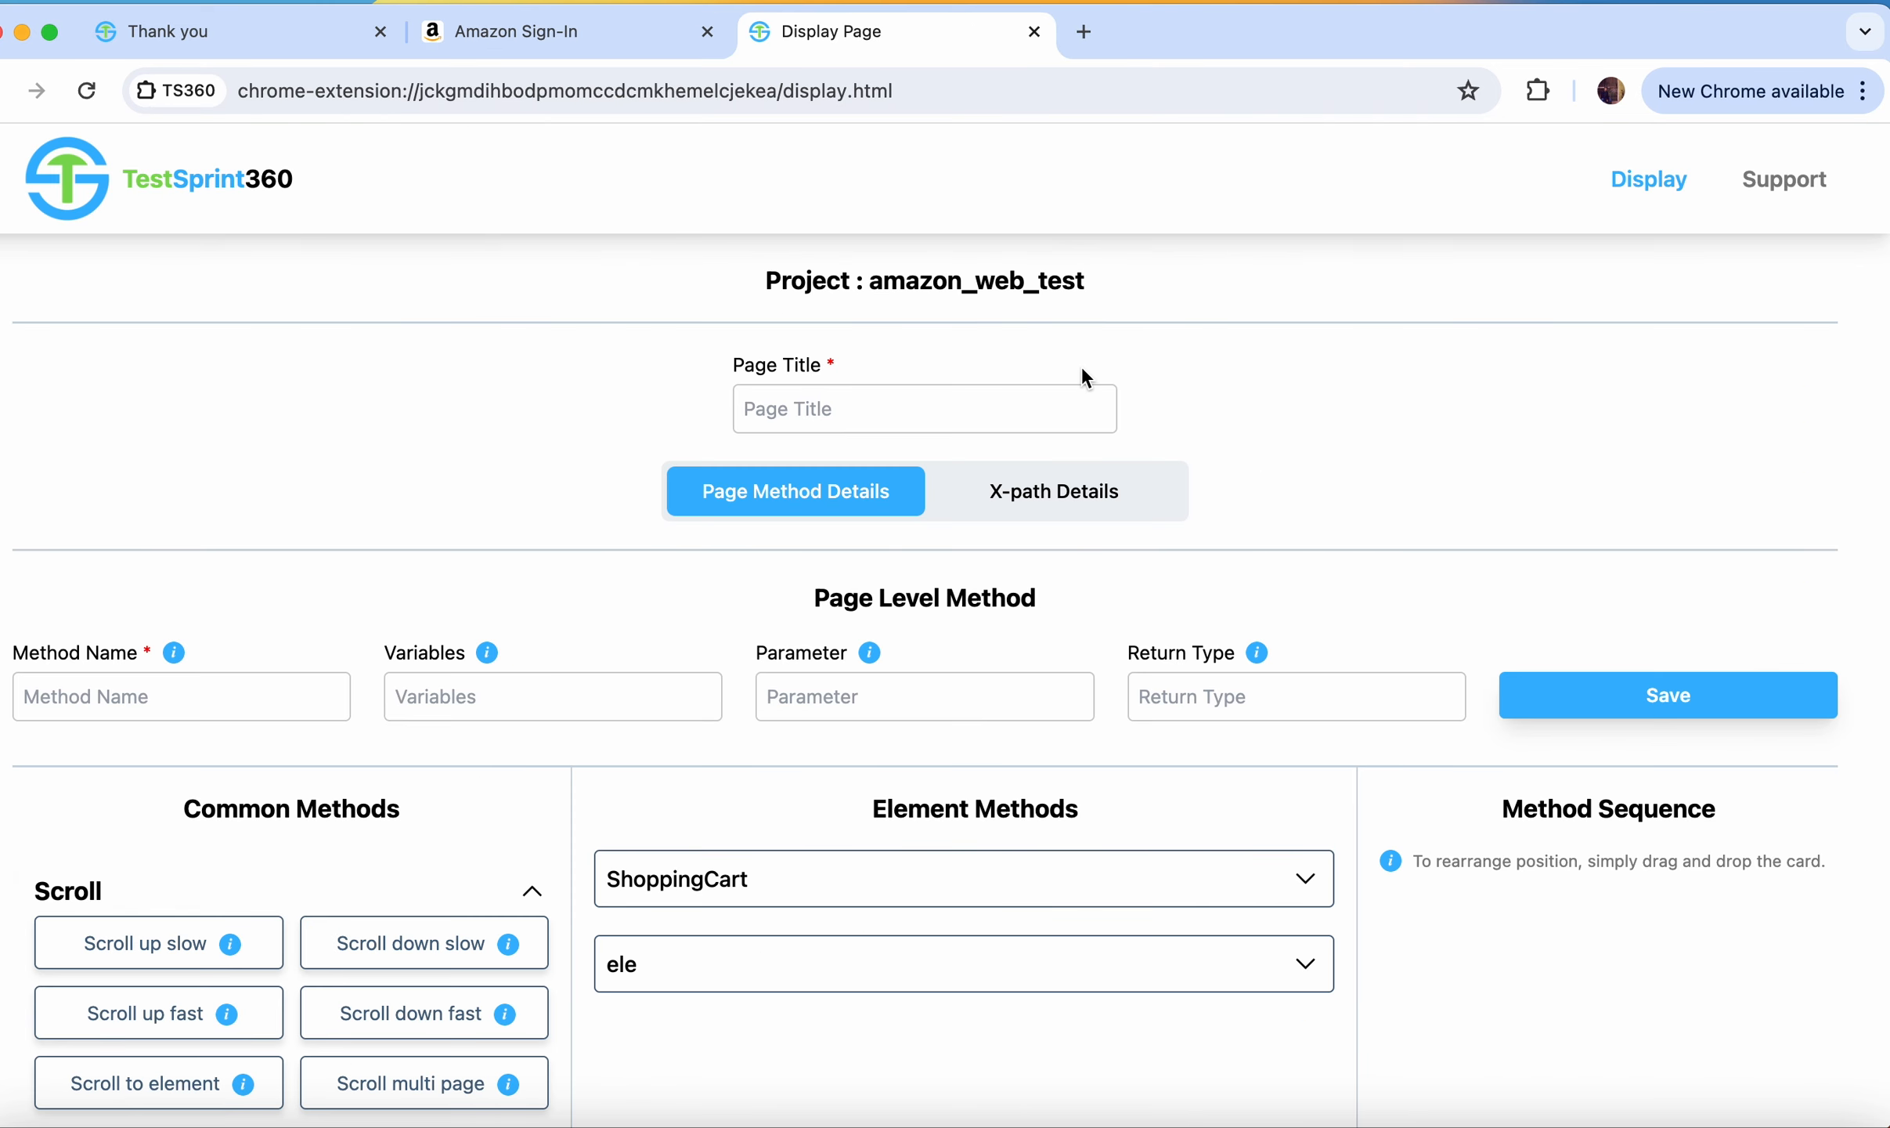
{"action": "left_click", "coordinate": [993, 400]}
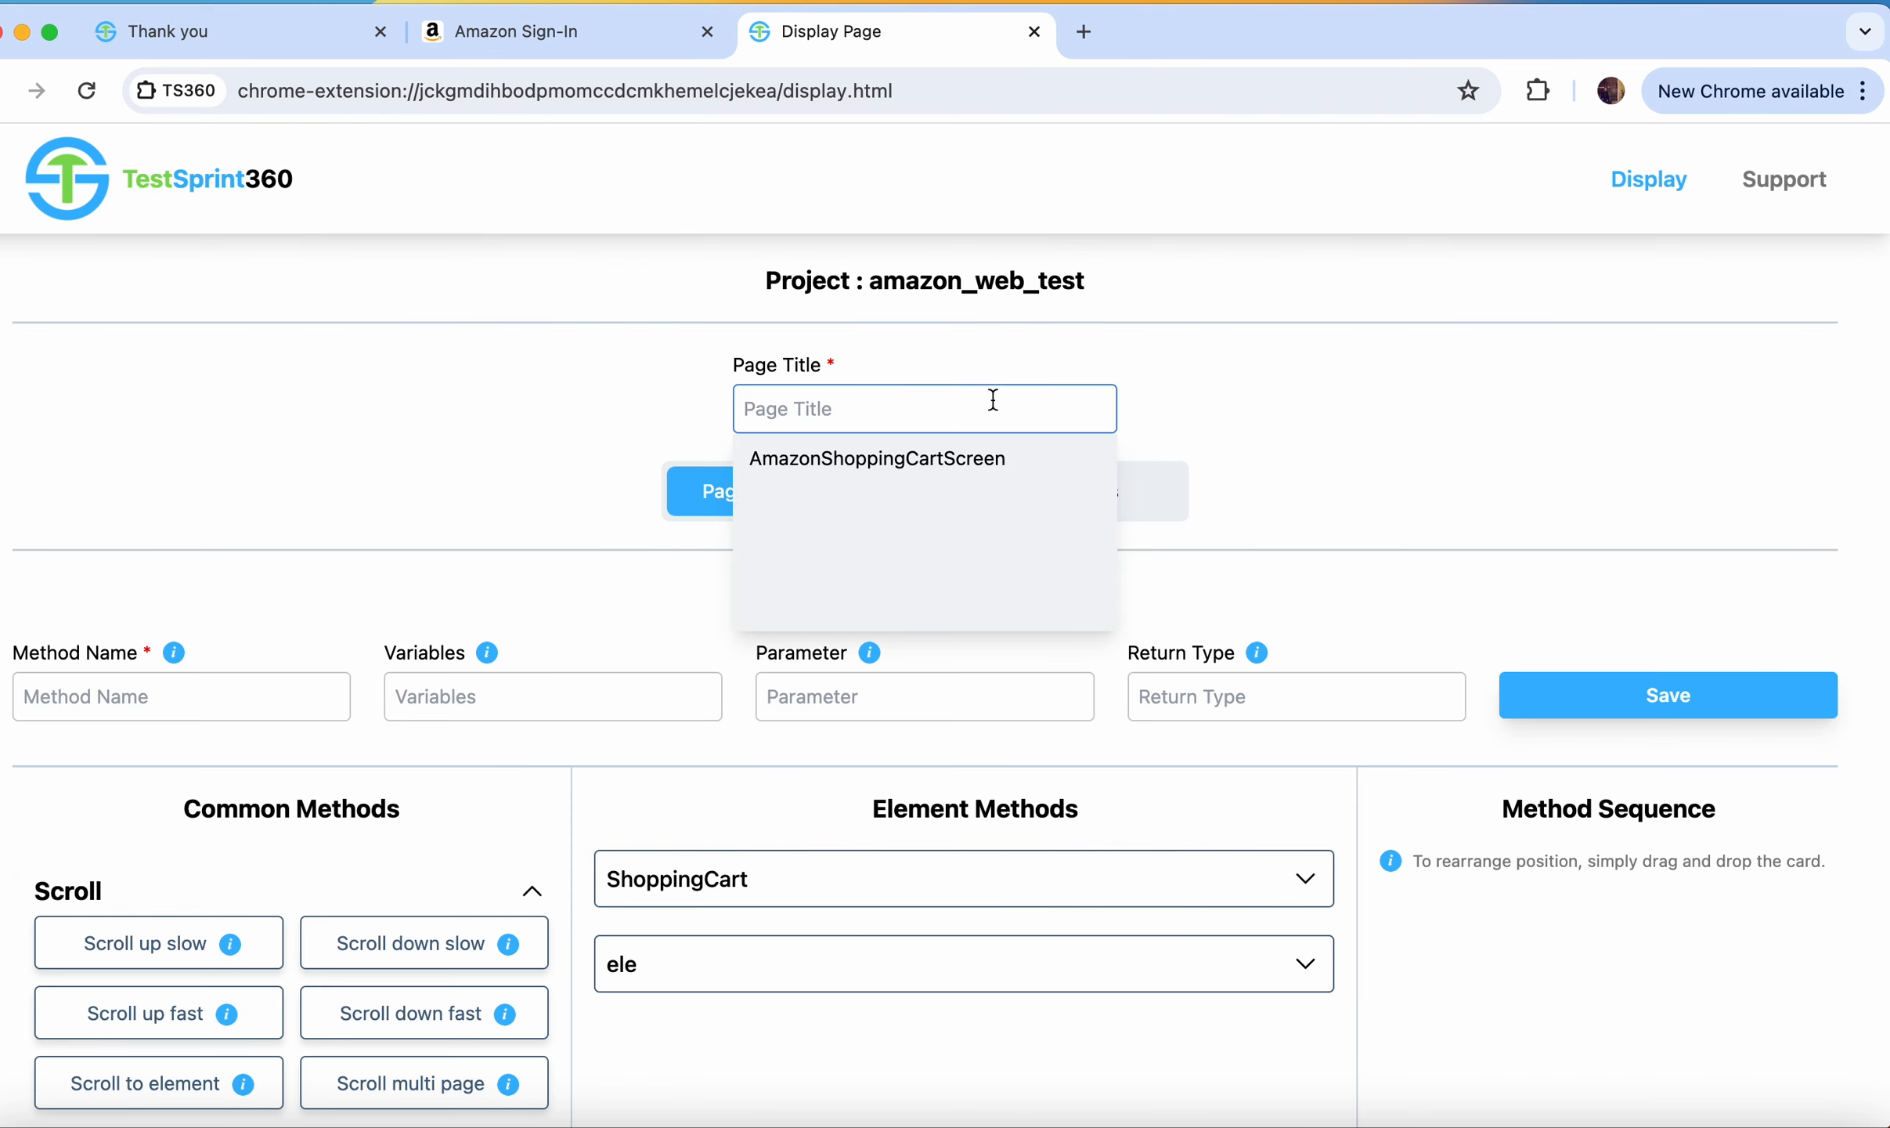
{"action": "left_click", "coordinate": [977, 458]}
Step: Save a page-level method named isPageTitleDisplayed with return type boolean
{"action": "left_click", "coordinate": [255, 699]}
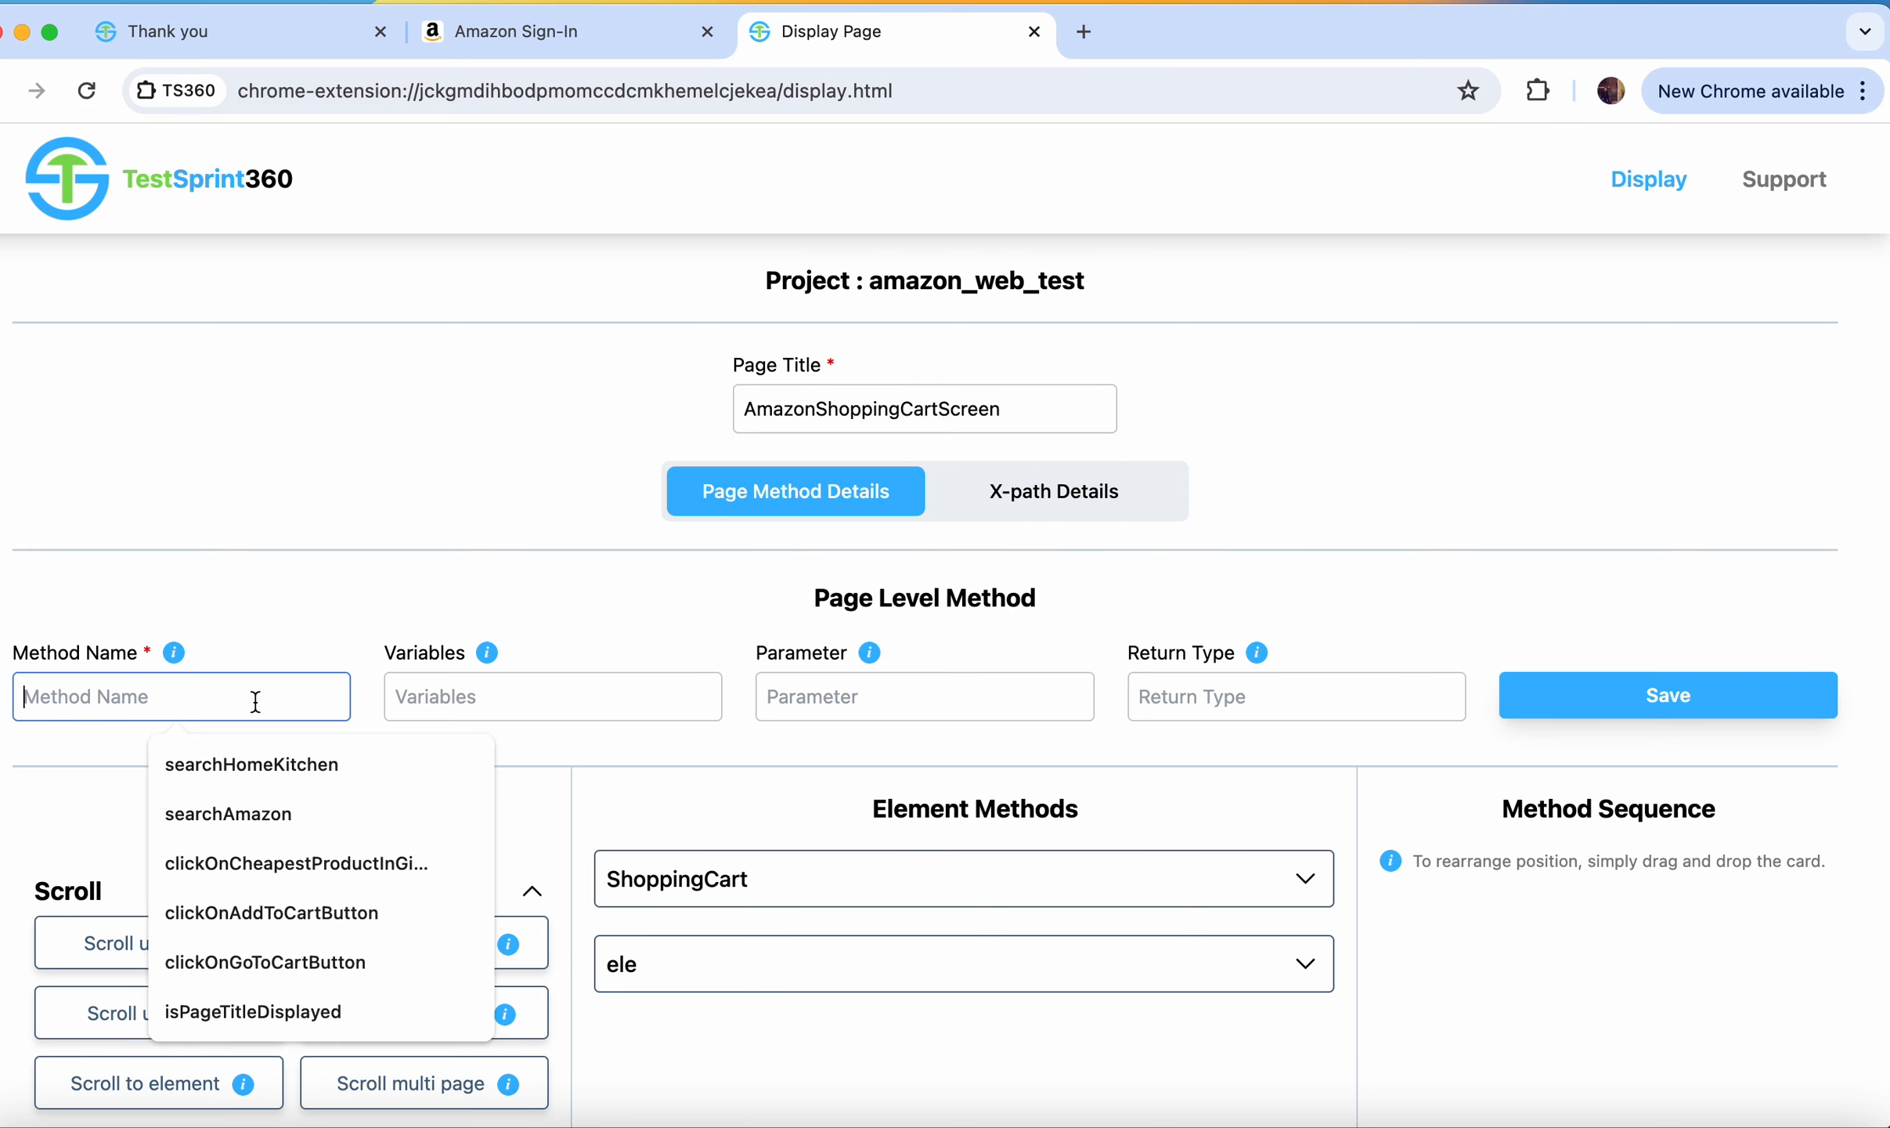
{"action": "left_click", "coordinate": [302, 1008]}
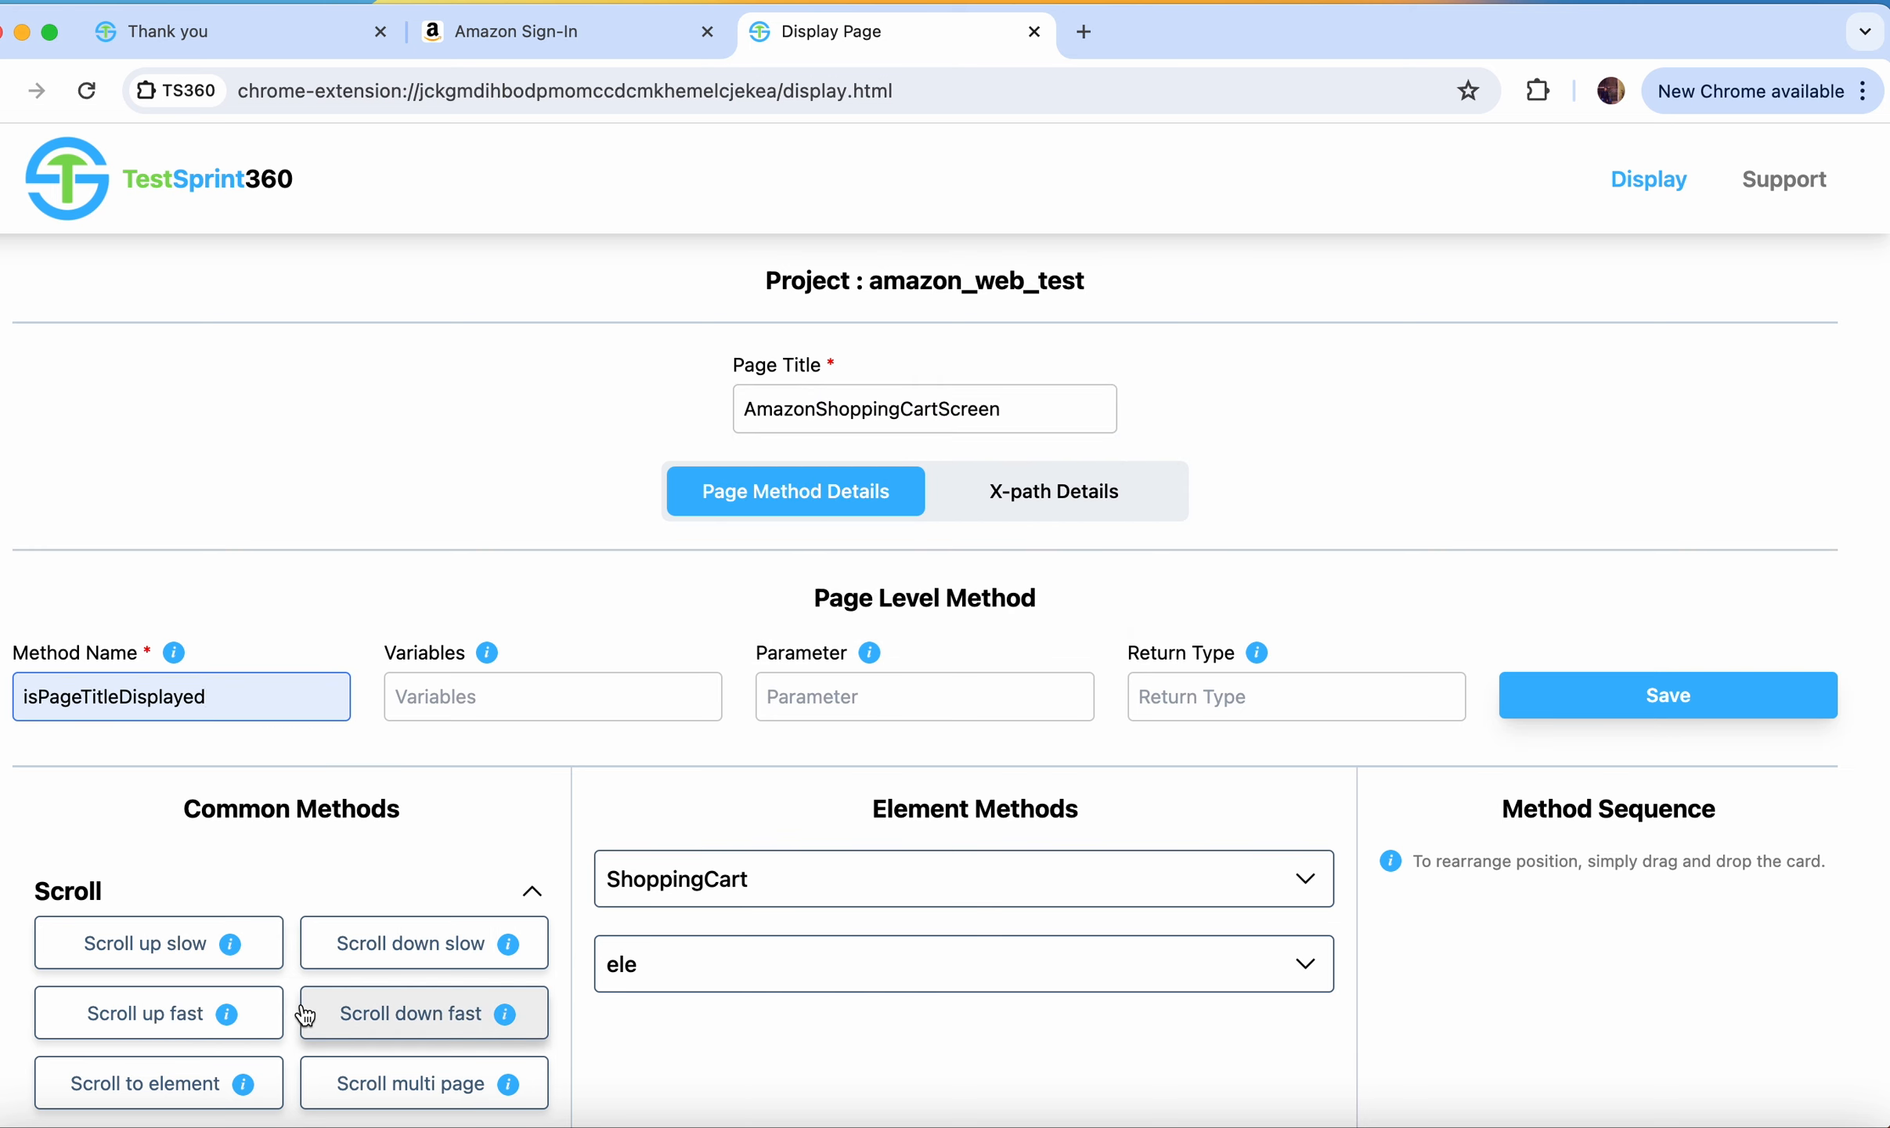
{"action": "left_click", "coordinate": [1226, 697]}
{"action": "type", "text": "bo"}
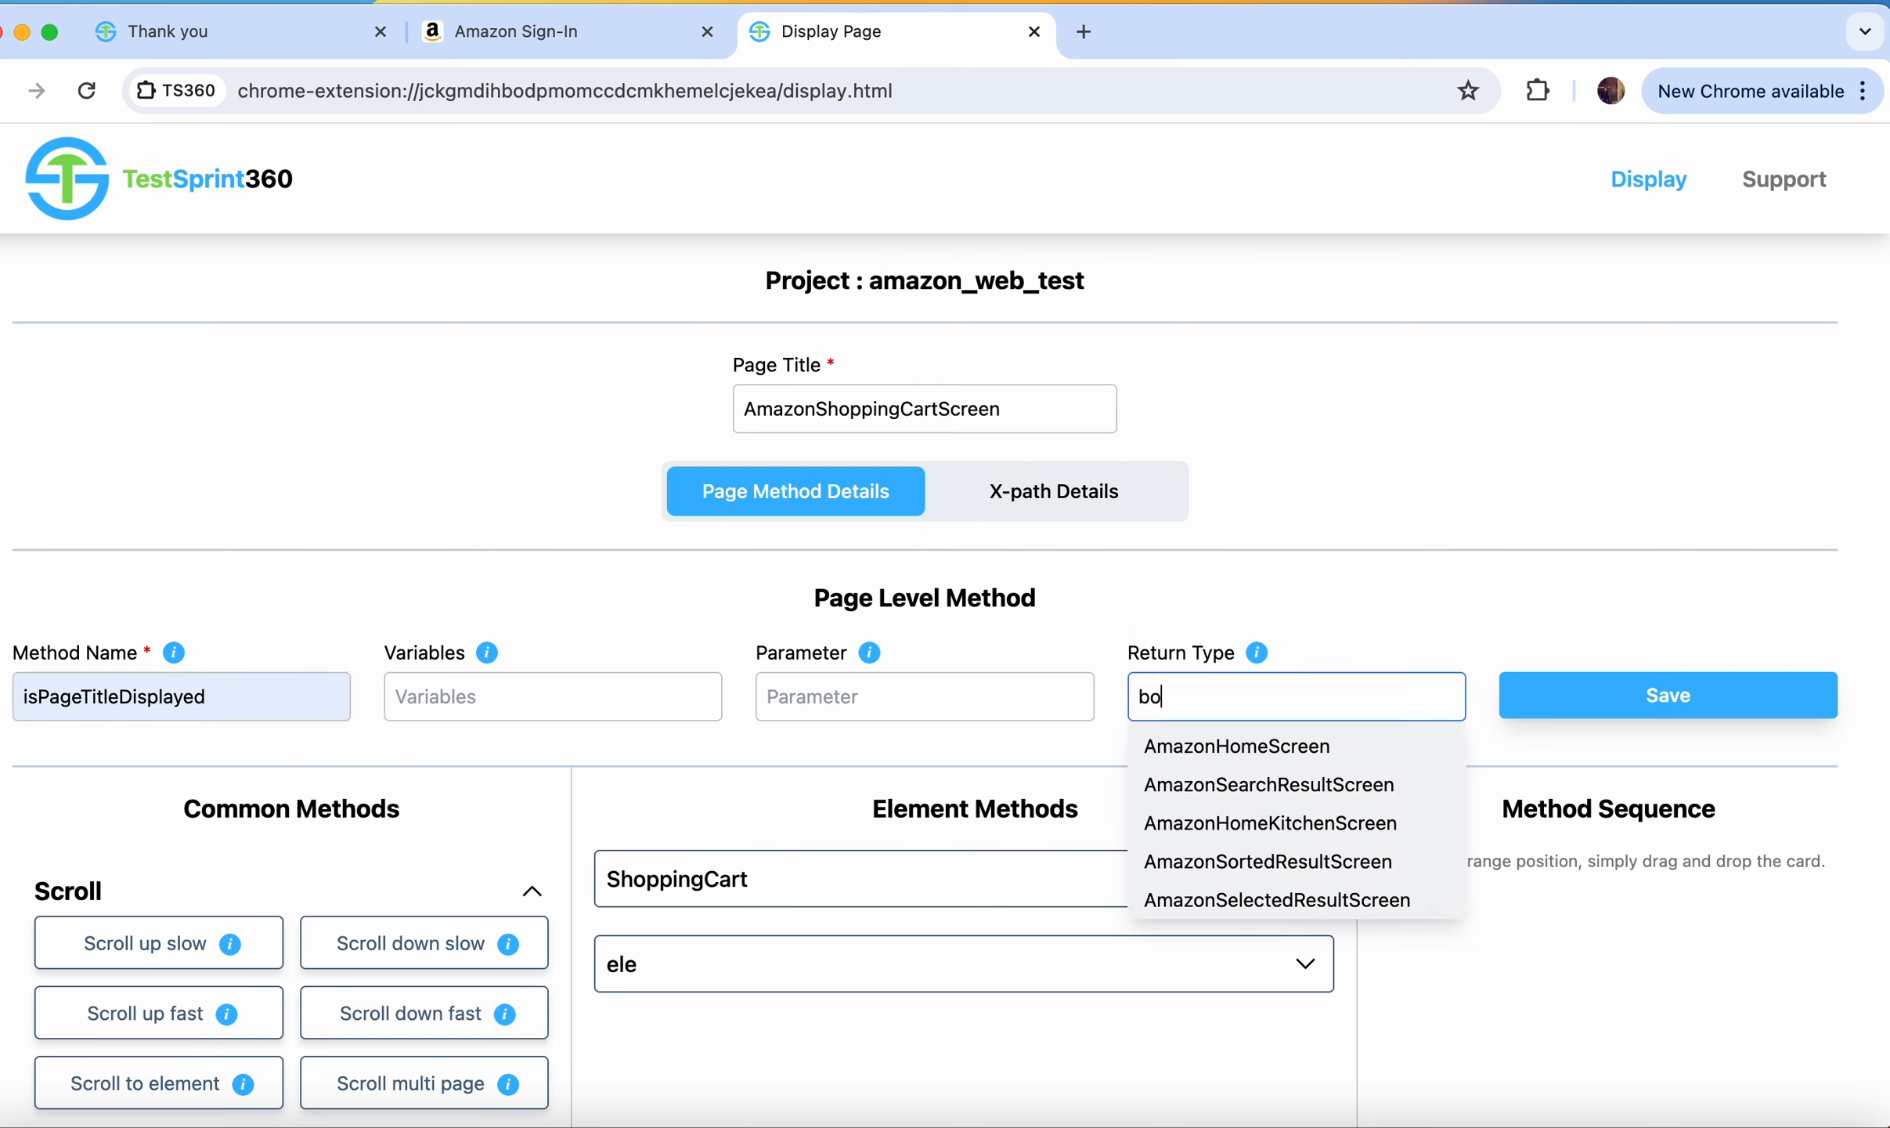
{"action": "type", "text": "olean"}
{"action": "left_click", "coordinate": [1555, 600]}
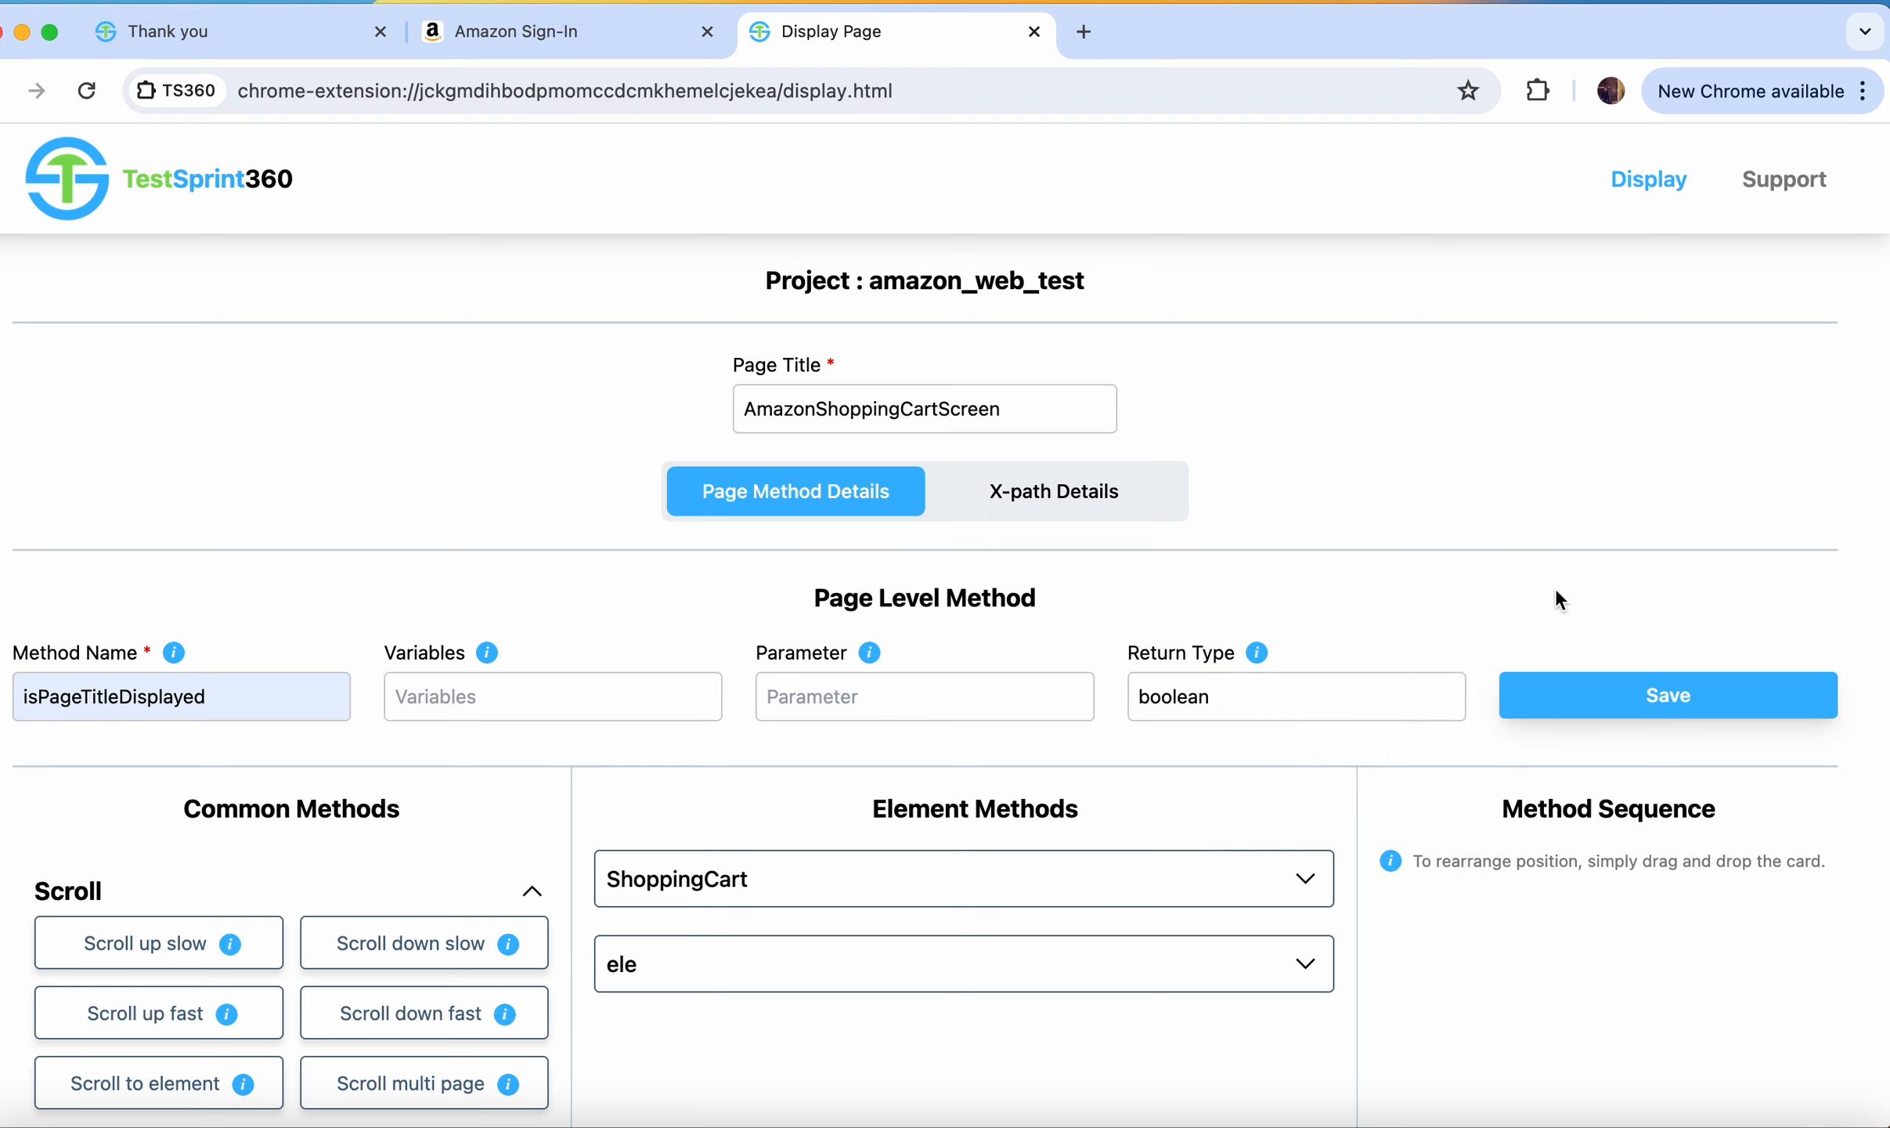
{"action": "left_click", "coordinate": [1675, 699]}
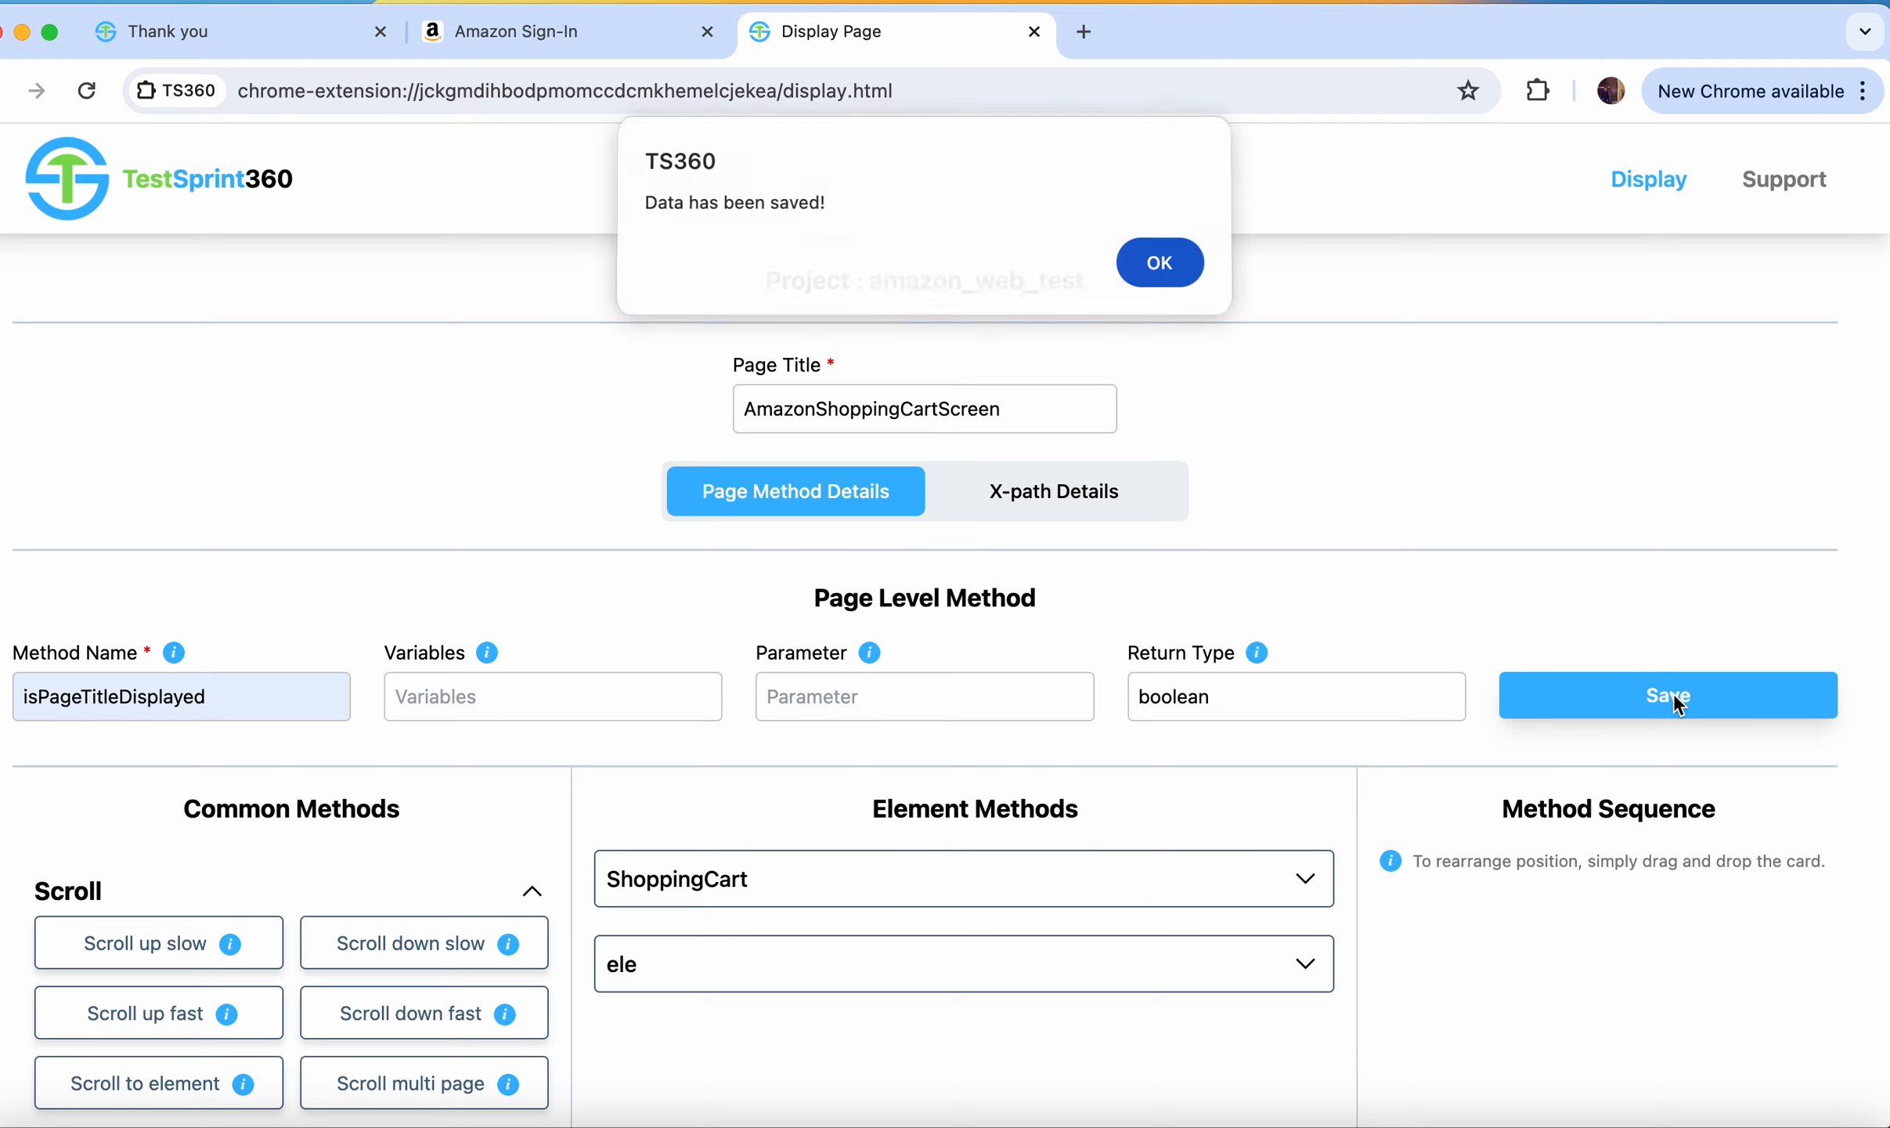
{"action": "left_click", "coordinate": [1161, 264]}
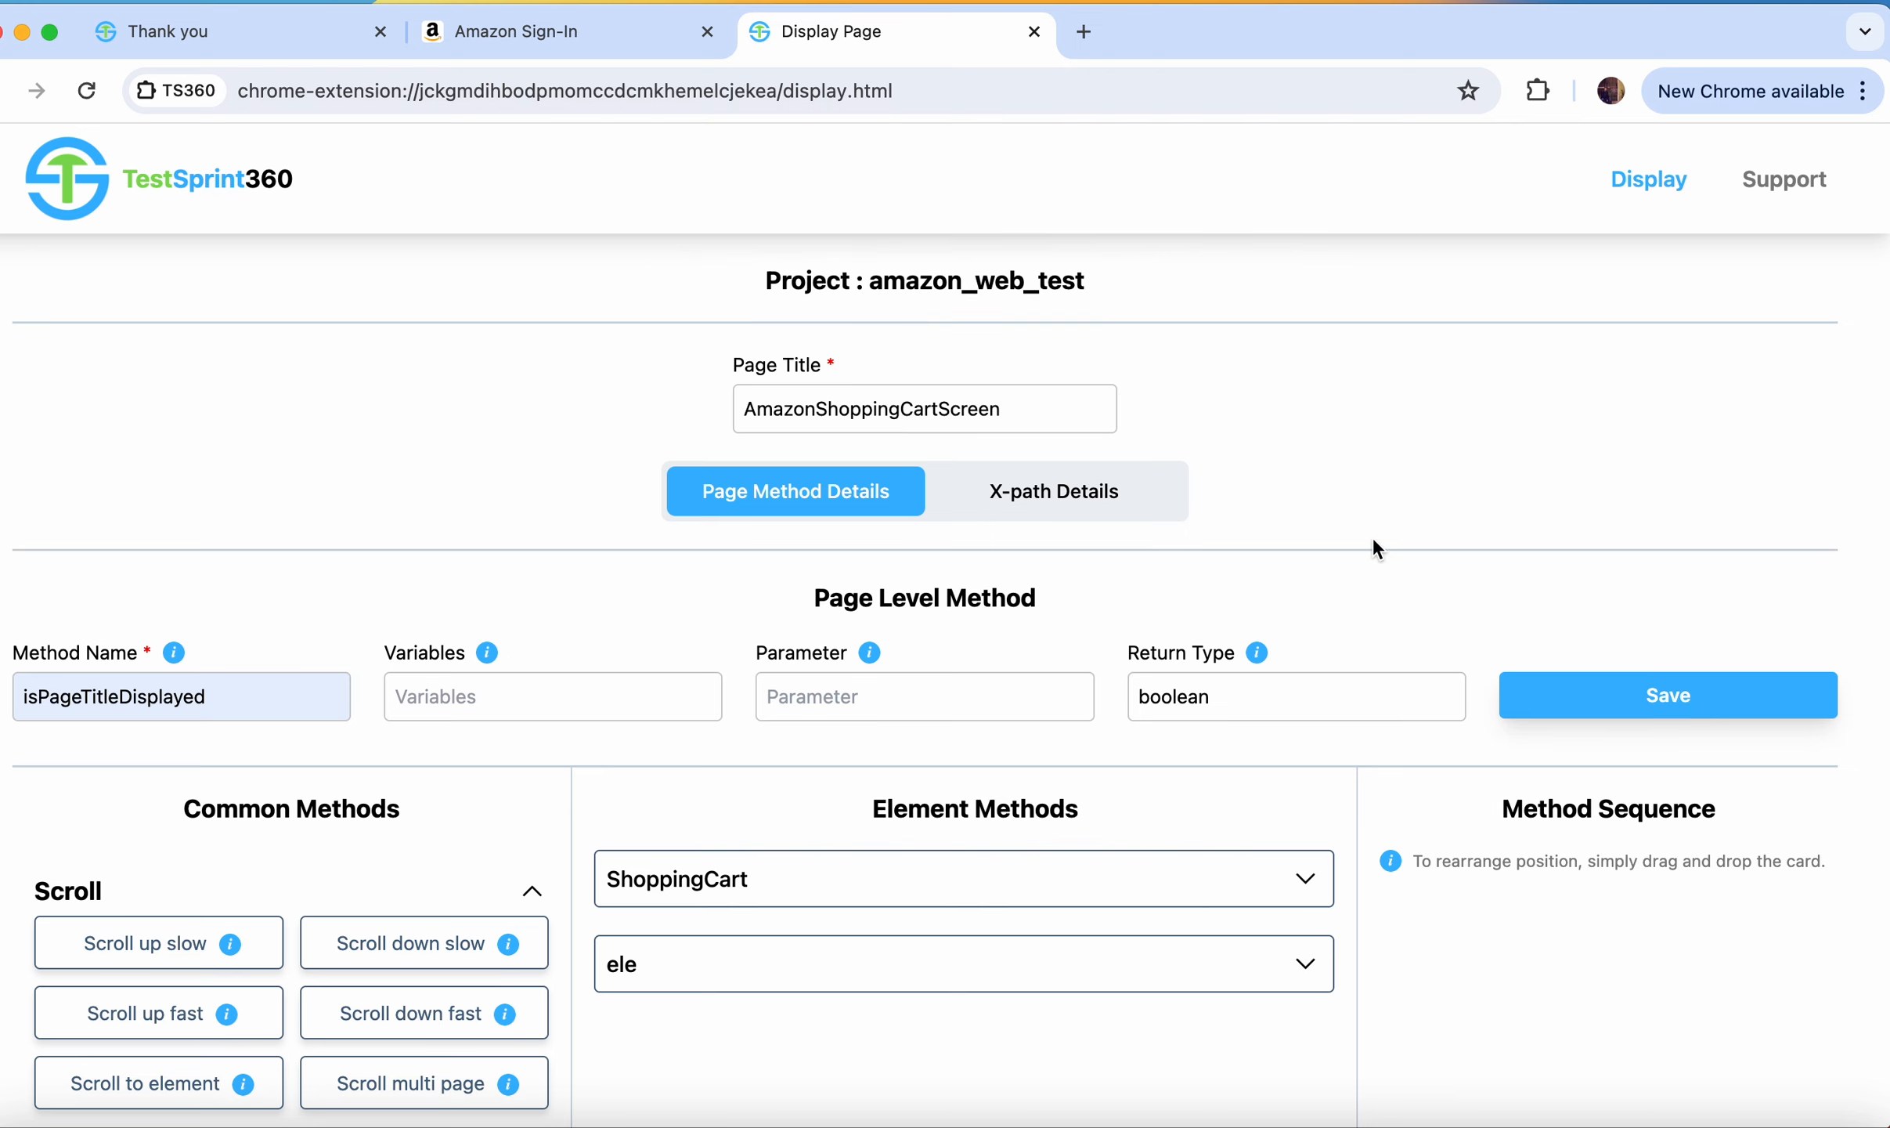
Step: Add ShoppingCart's "presence of element" to the isPageTitleDisplayed sequence and create the method
{"action": "scroll", "coordinate": [1374, 536], "scroll_direction": "down", "scroll_amount": 3}
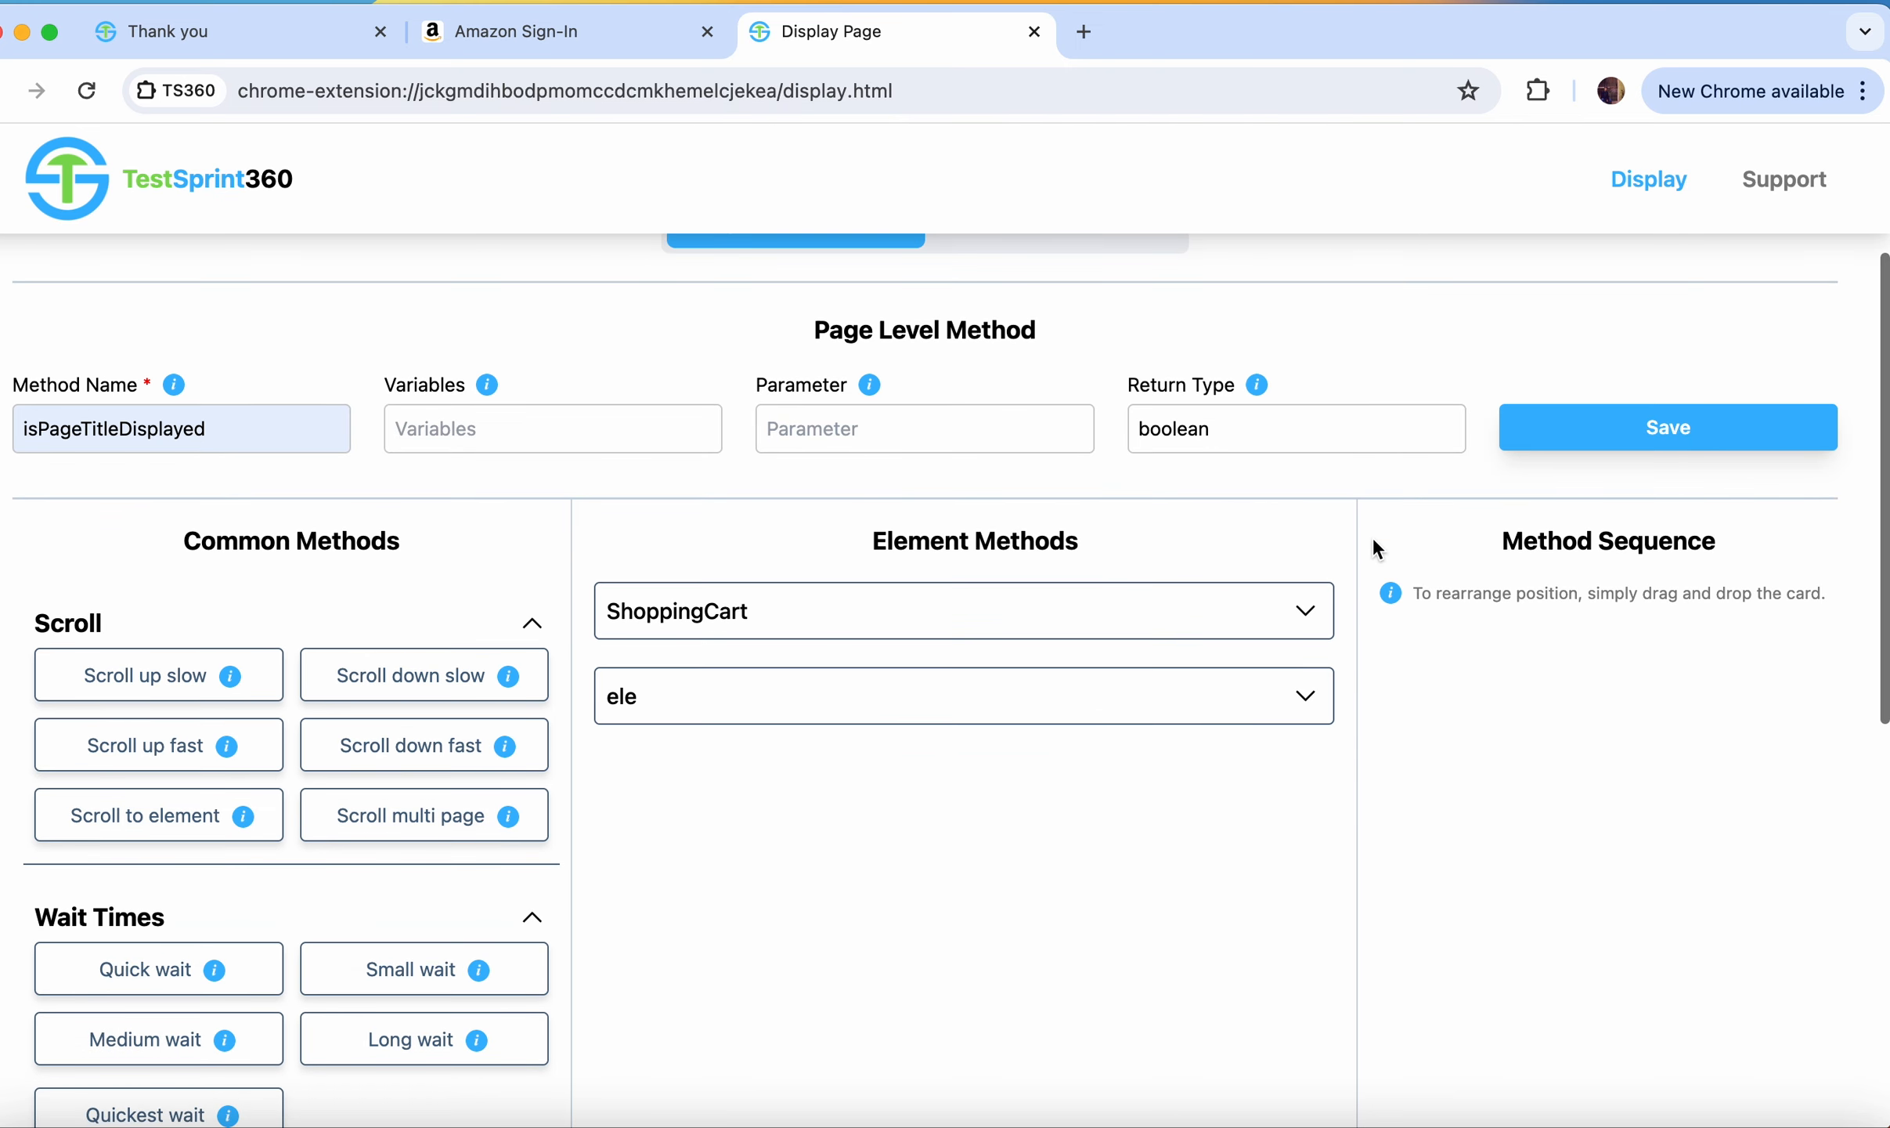
{"action": "left_click", "coordinate": [1202, 618]}
{"action": "left_click", "coordinate": [827, 666]}
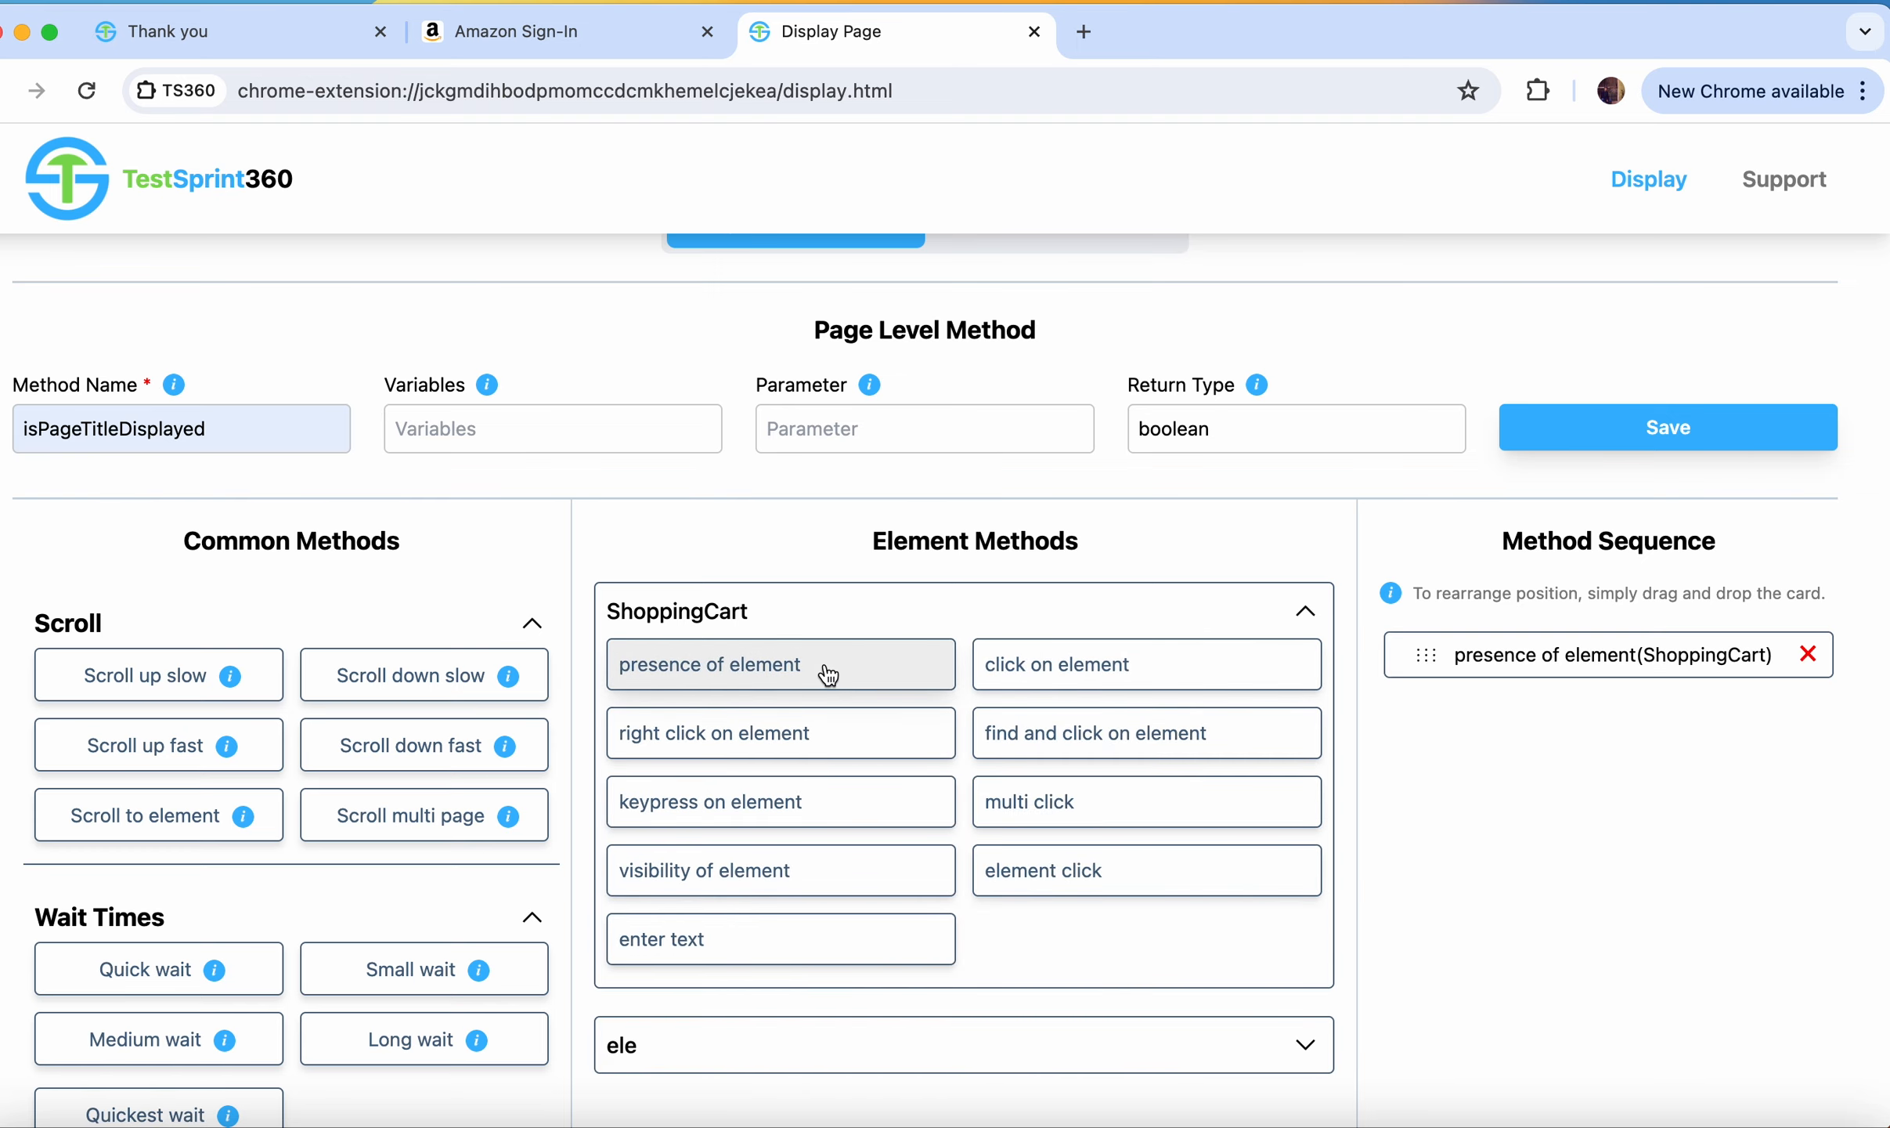
{"action": "left_click", "coordinate": [1316, 625]}
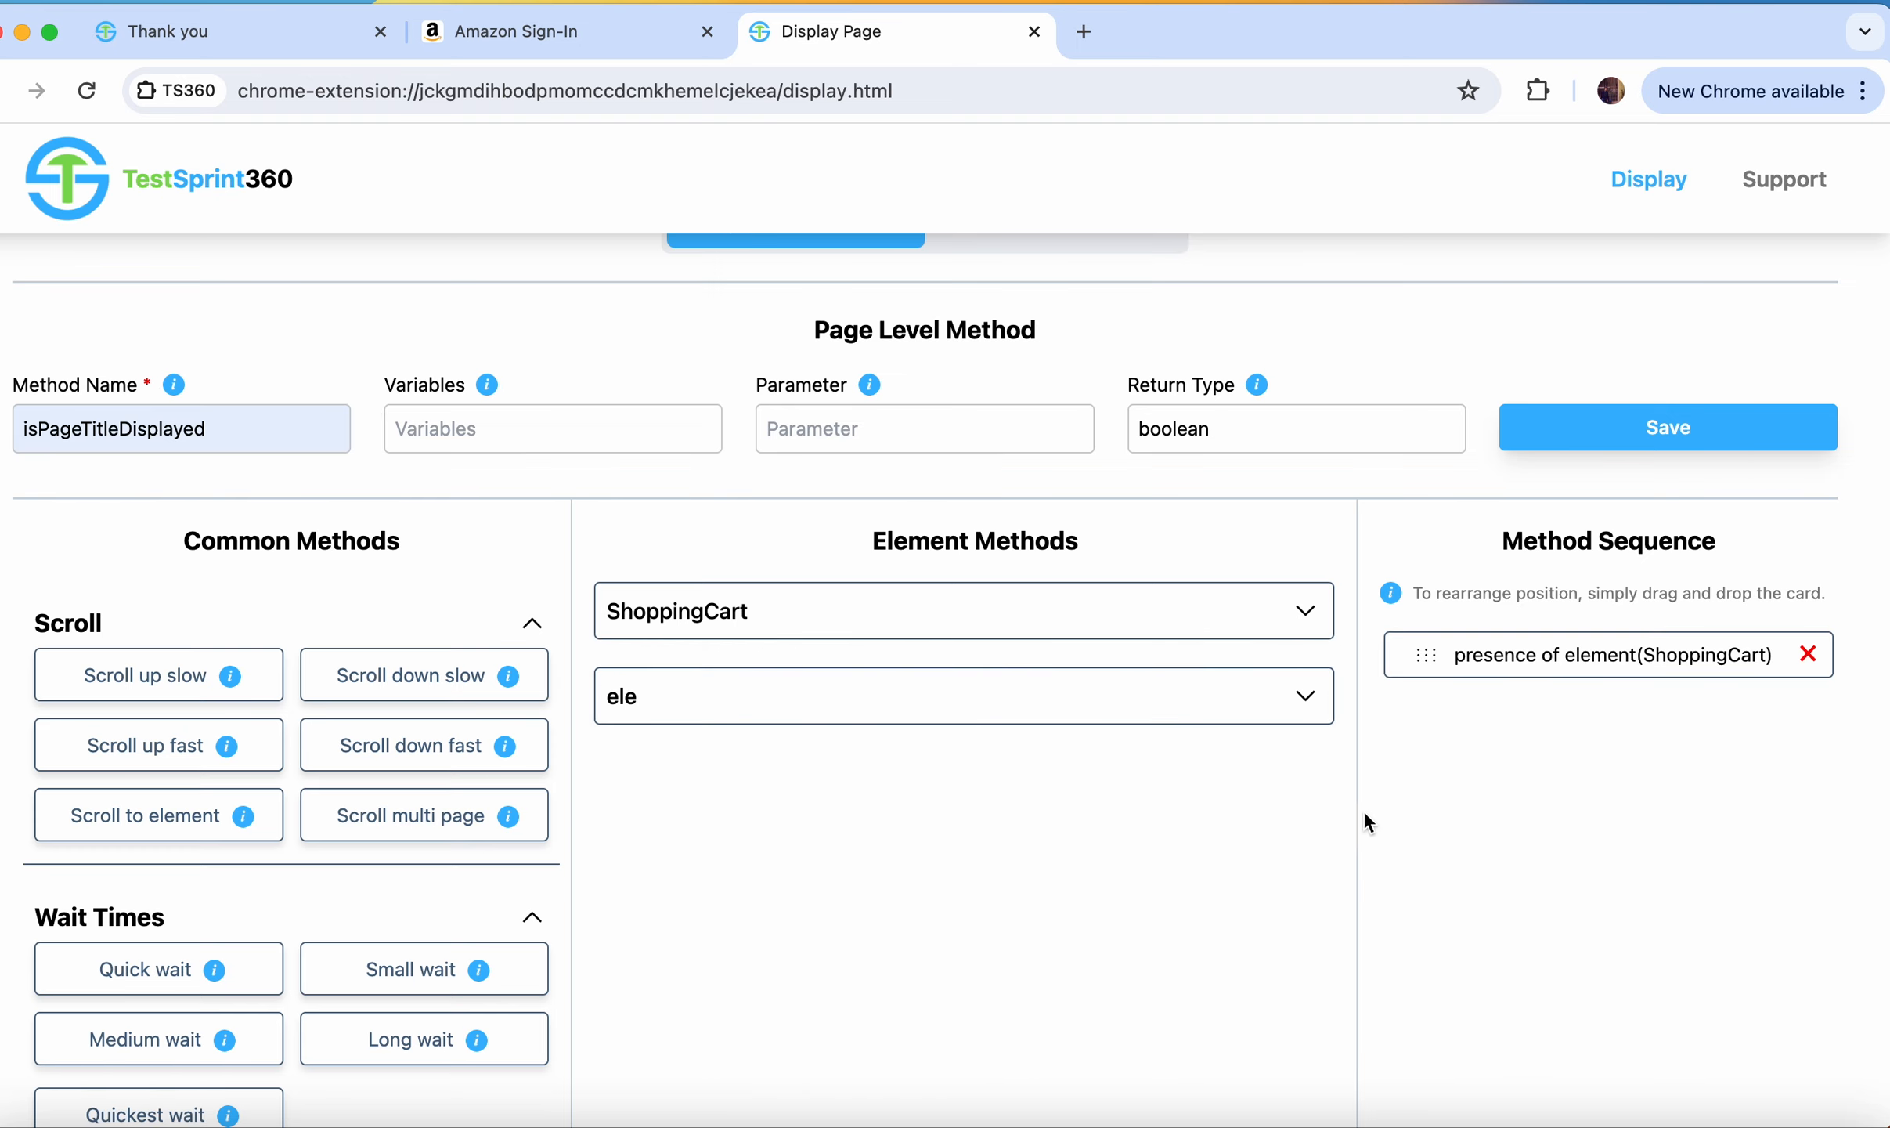
{"action": "scroll", "coordinate": [1579, 864], "scroll_direction": "down", "scroll_amount": 5}
{"action": "scroll", "coordinate": [1579, 864], "scroll_direction": "down", "scroll_amount": 3}
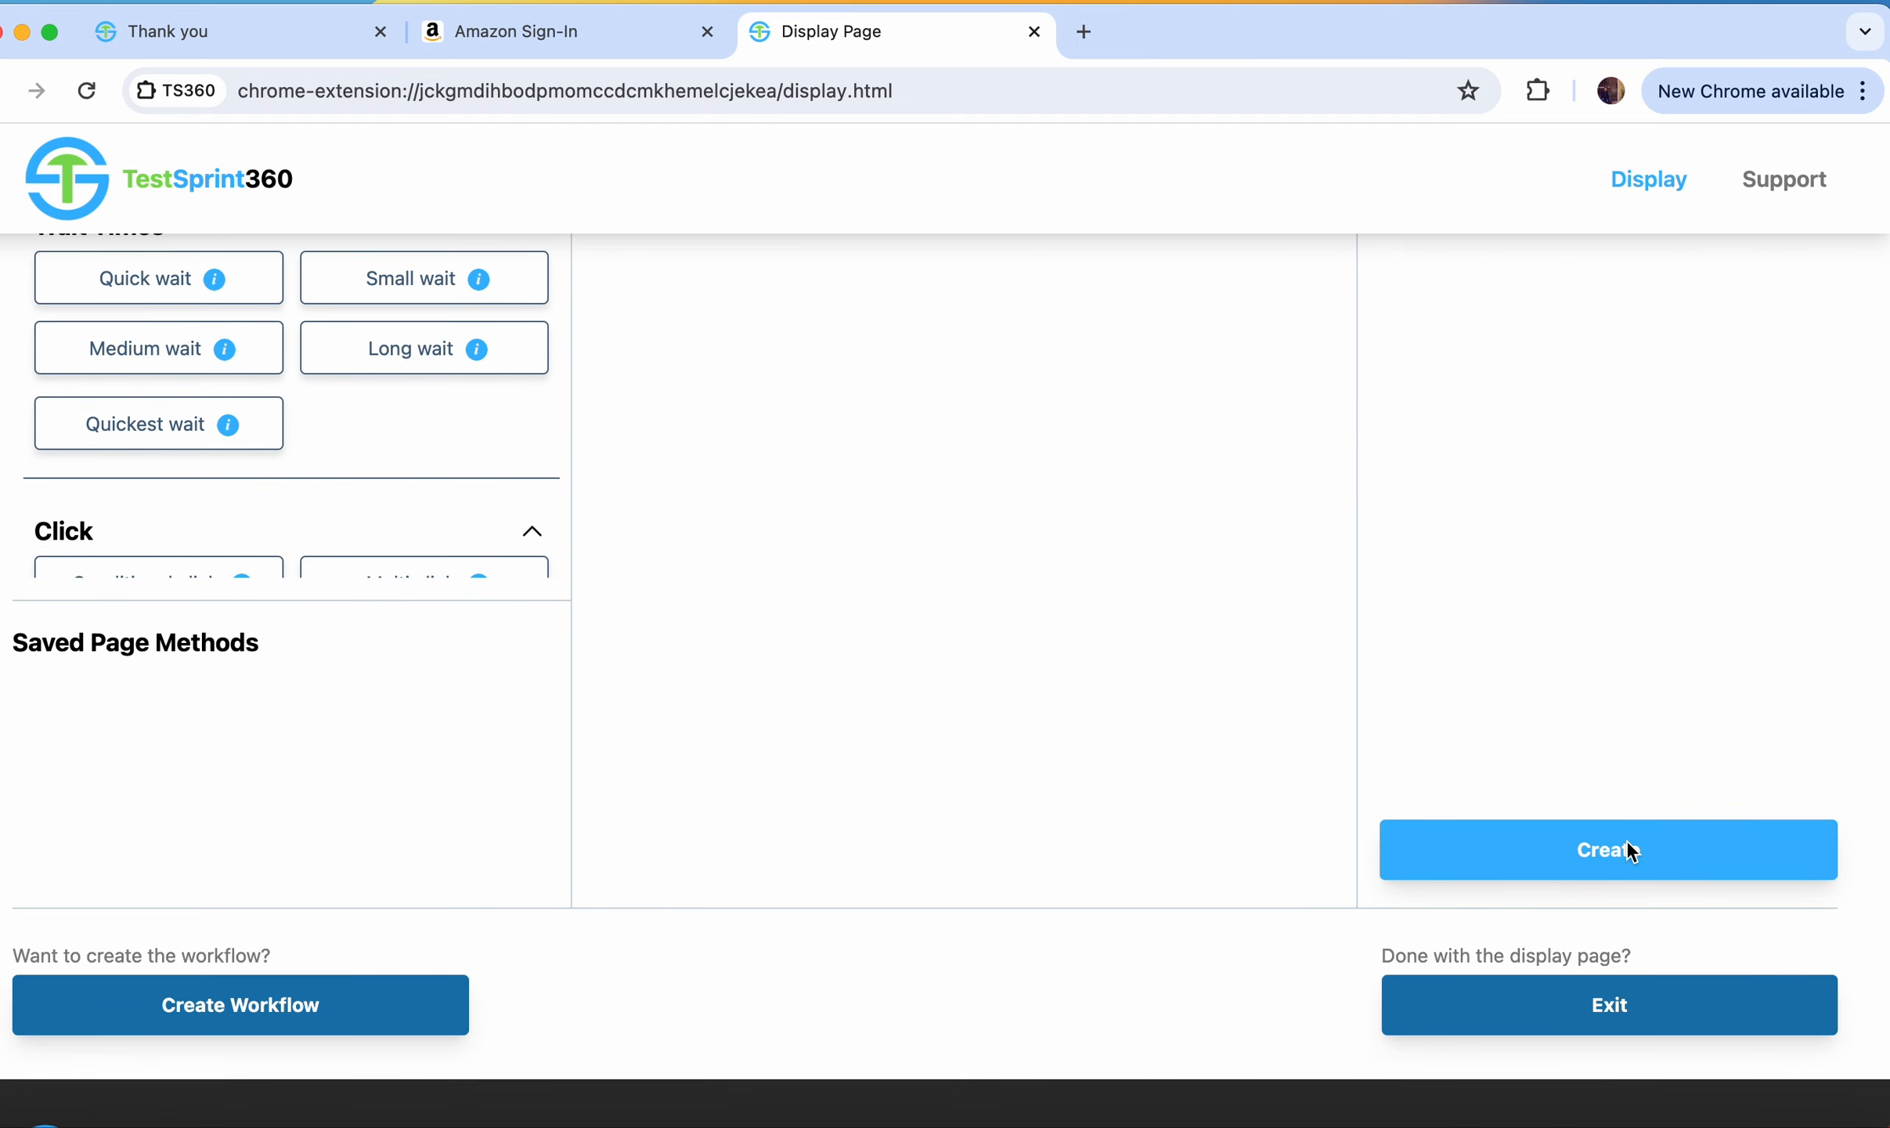
{"action": "left_click", "coordinate": [1627, 845]}
{"action": "left_click", "coordinate": [1174, 269]}
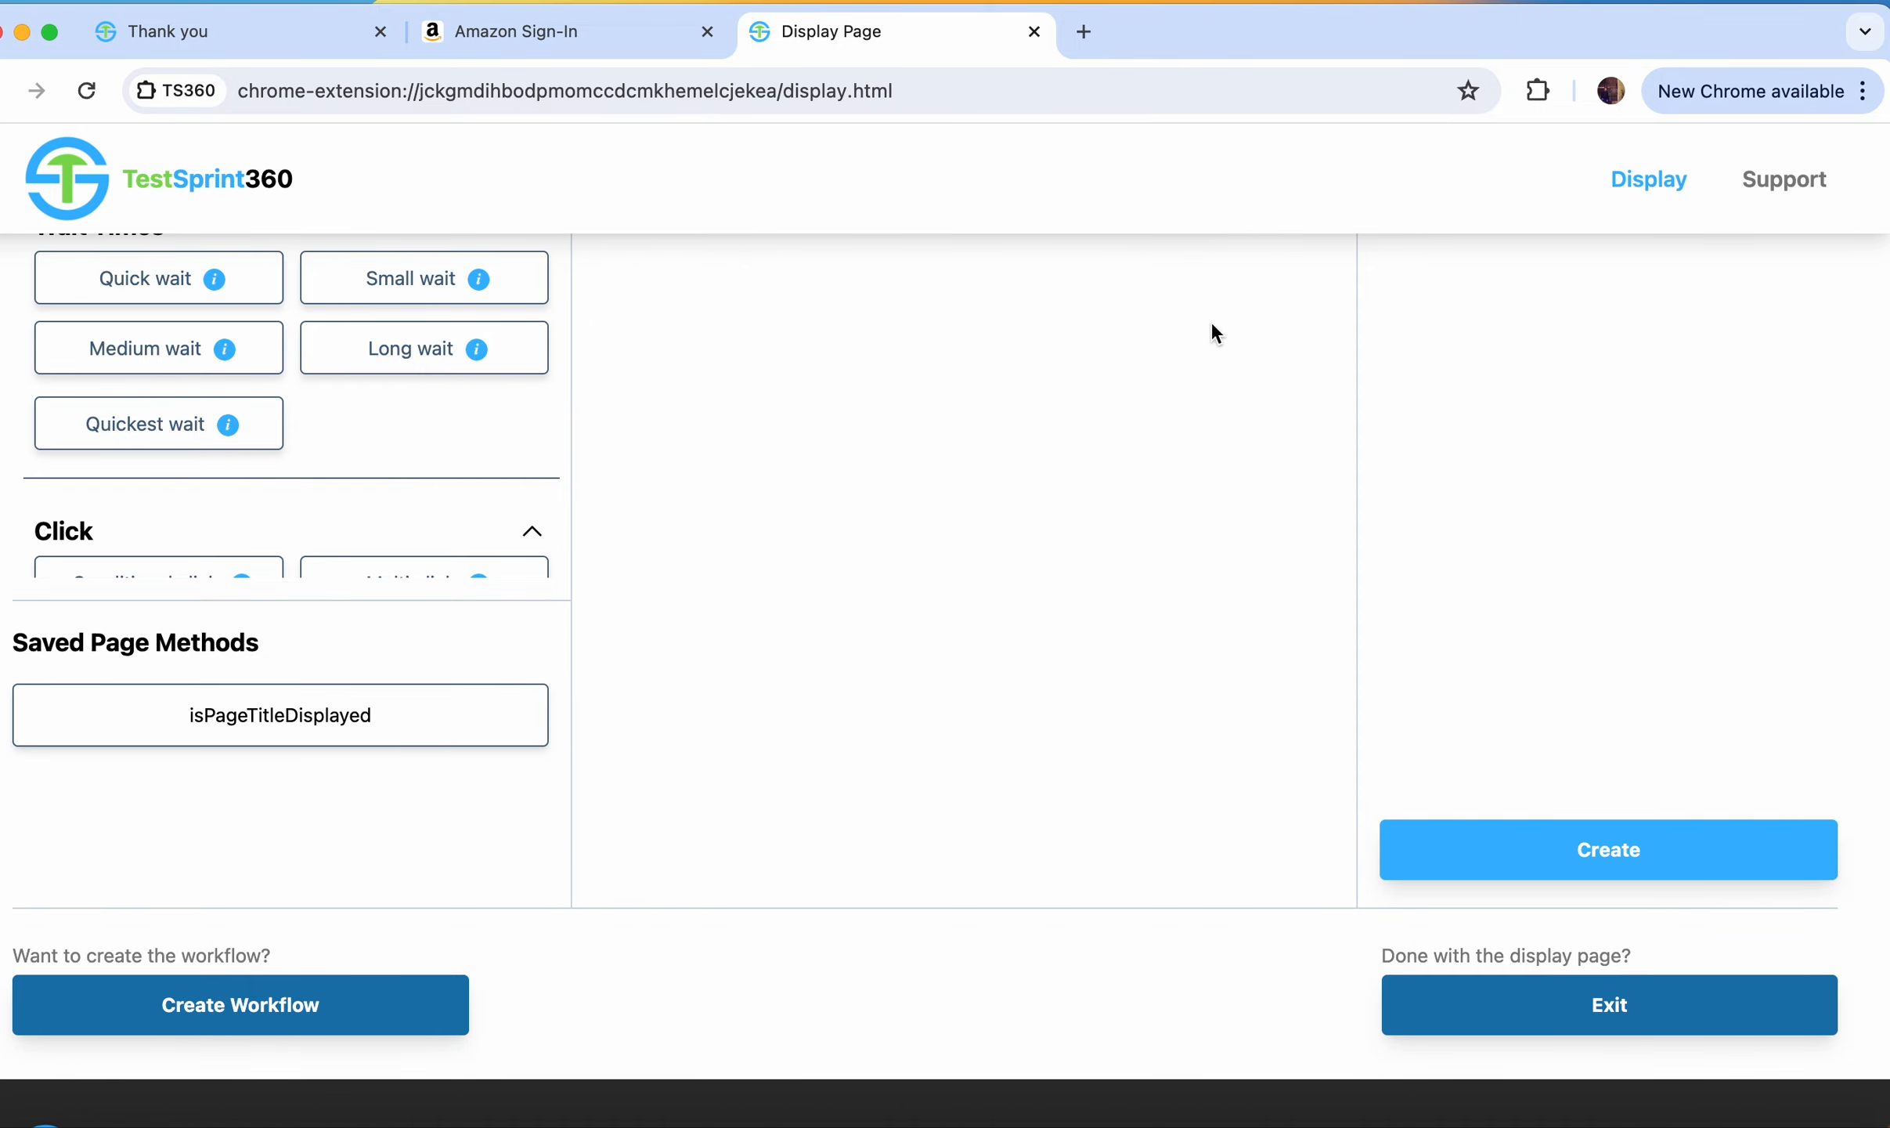
Step: Save a page-level method named isTotalPriceTextDisplayed with return type boolean
{"action": "scroll", "coordinate": [1332, 529], "scroll_direction": "up", "scroll_amount": 10}
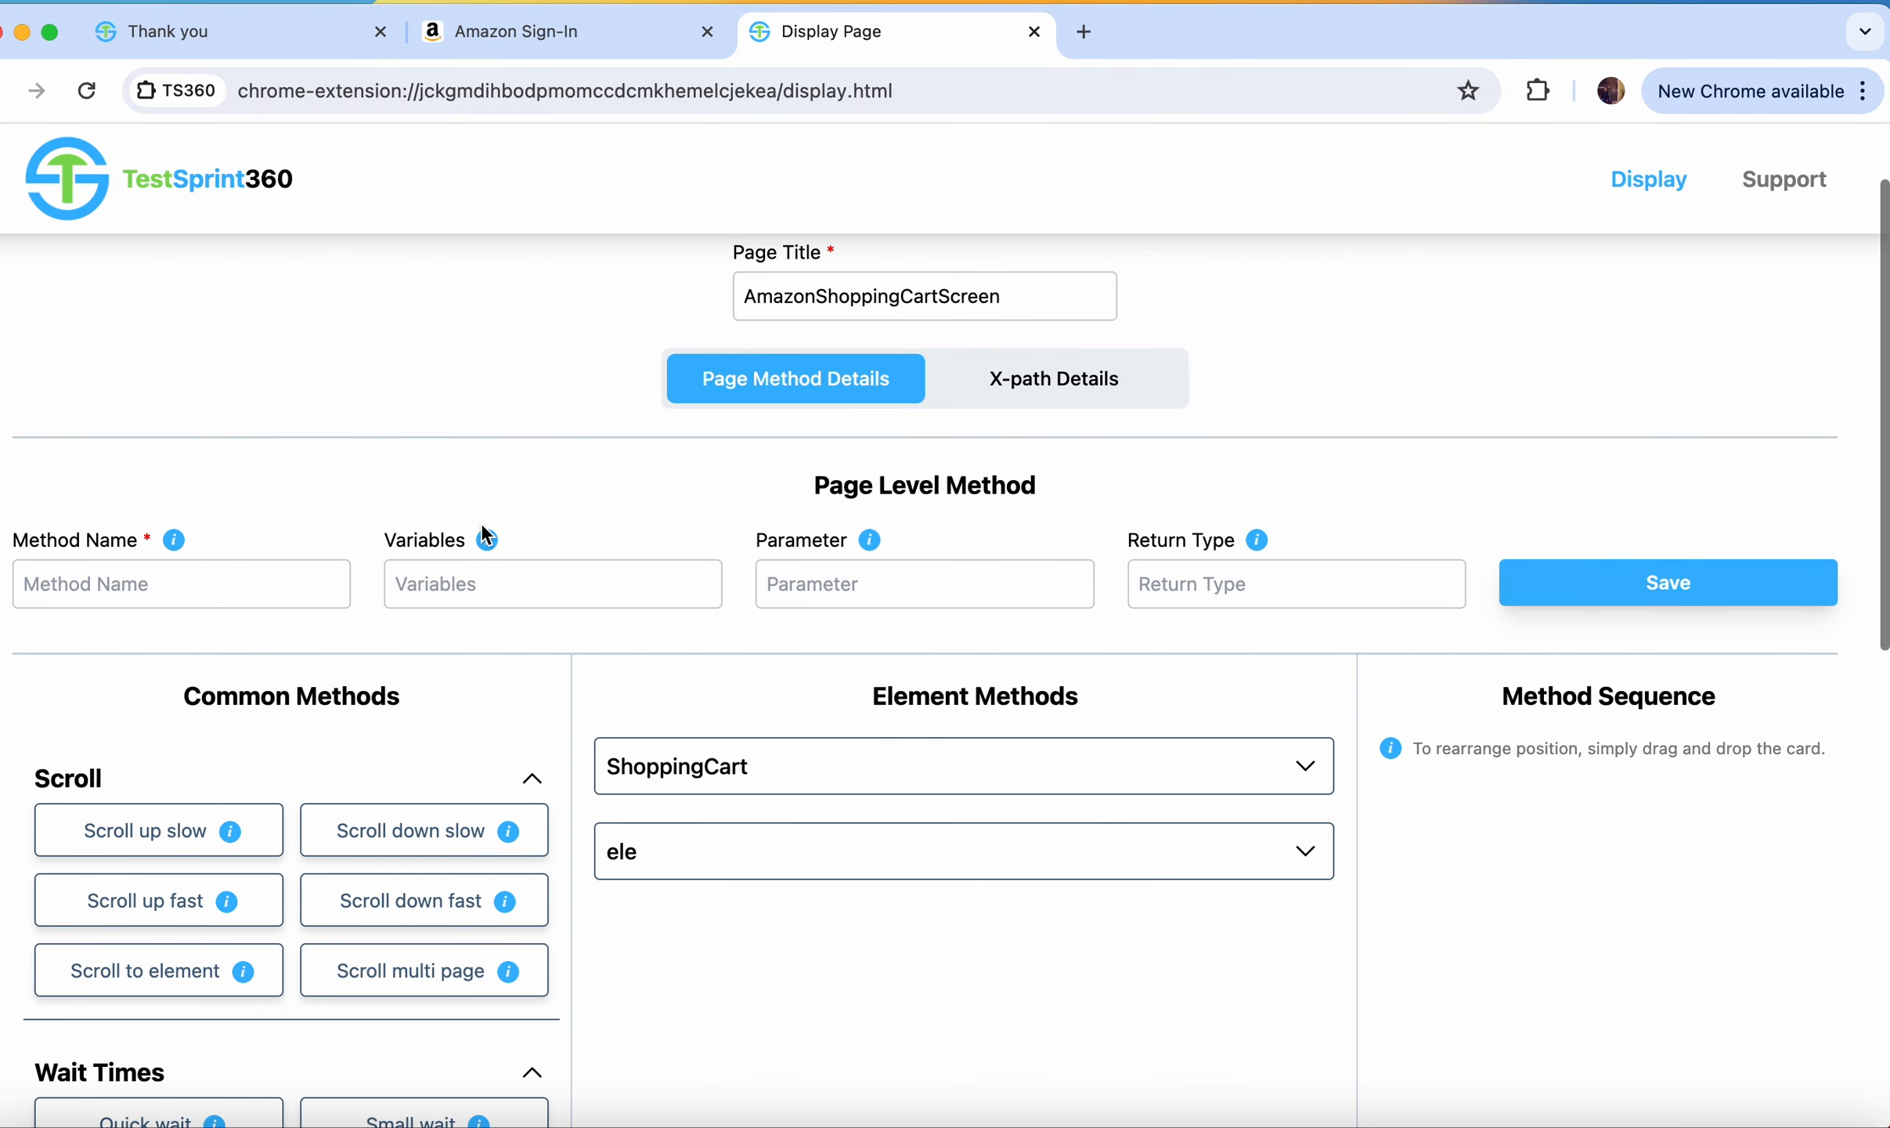
{"action": "left_click", "coordinate": [271, 585]}
{"action": "type", "text": "isTotalPriceTextDisplayed"}
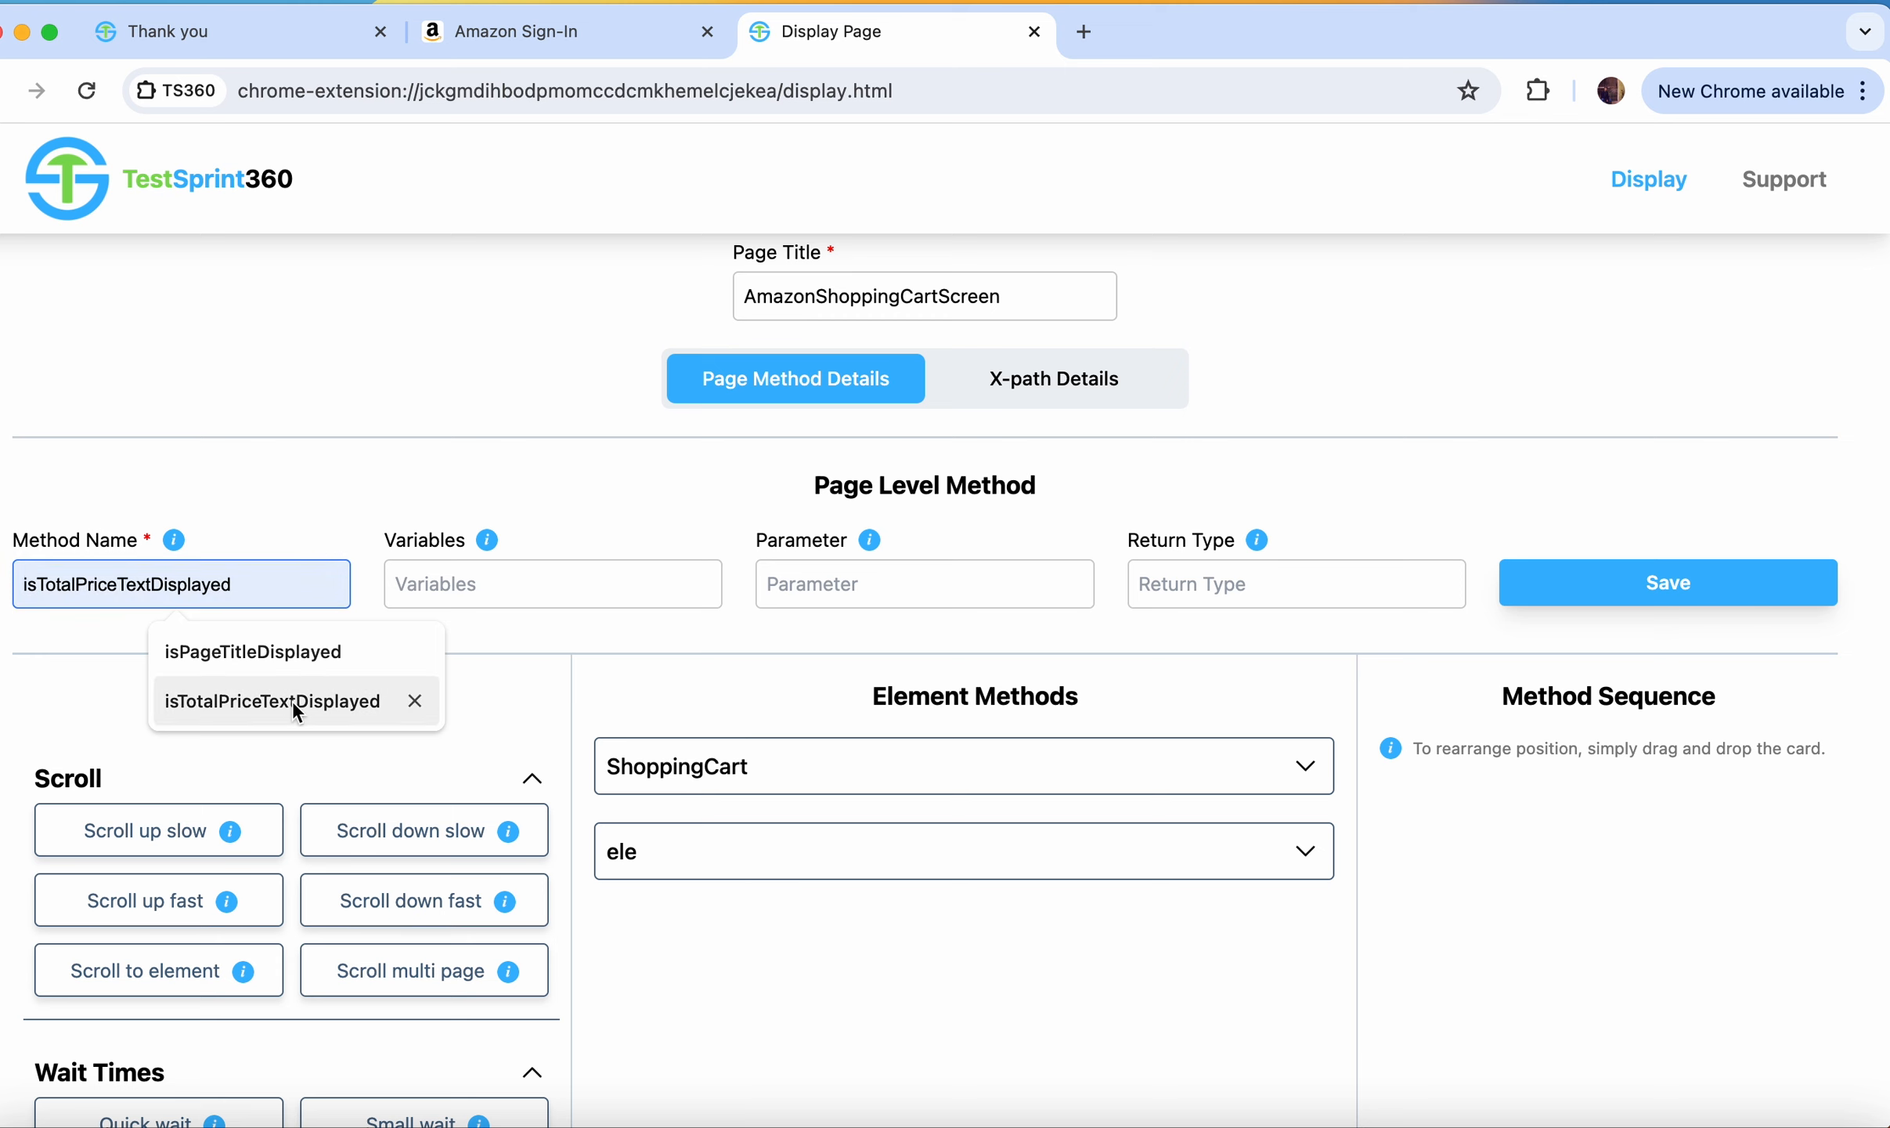
{"action": "left_click", "coordinate": [293, 700]}
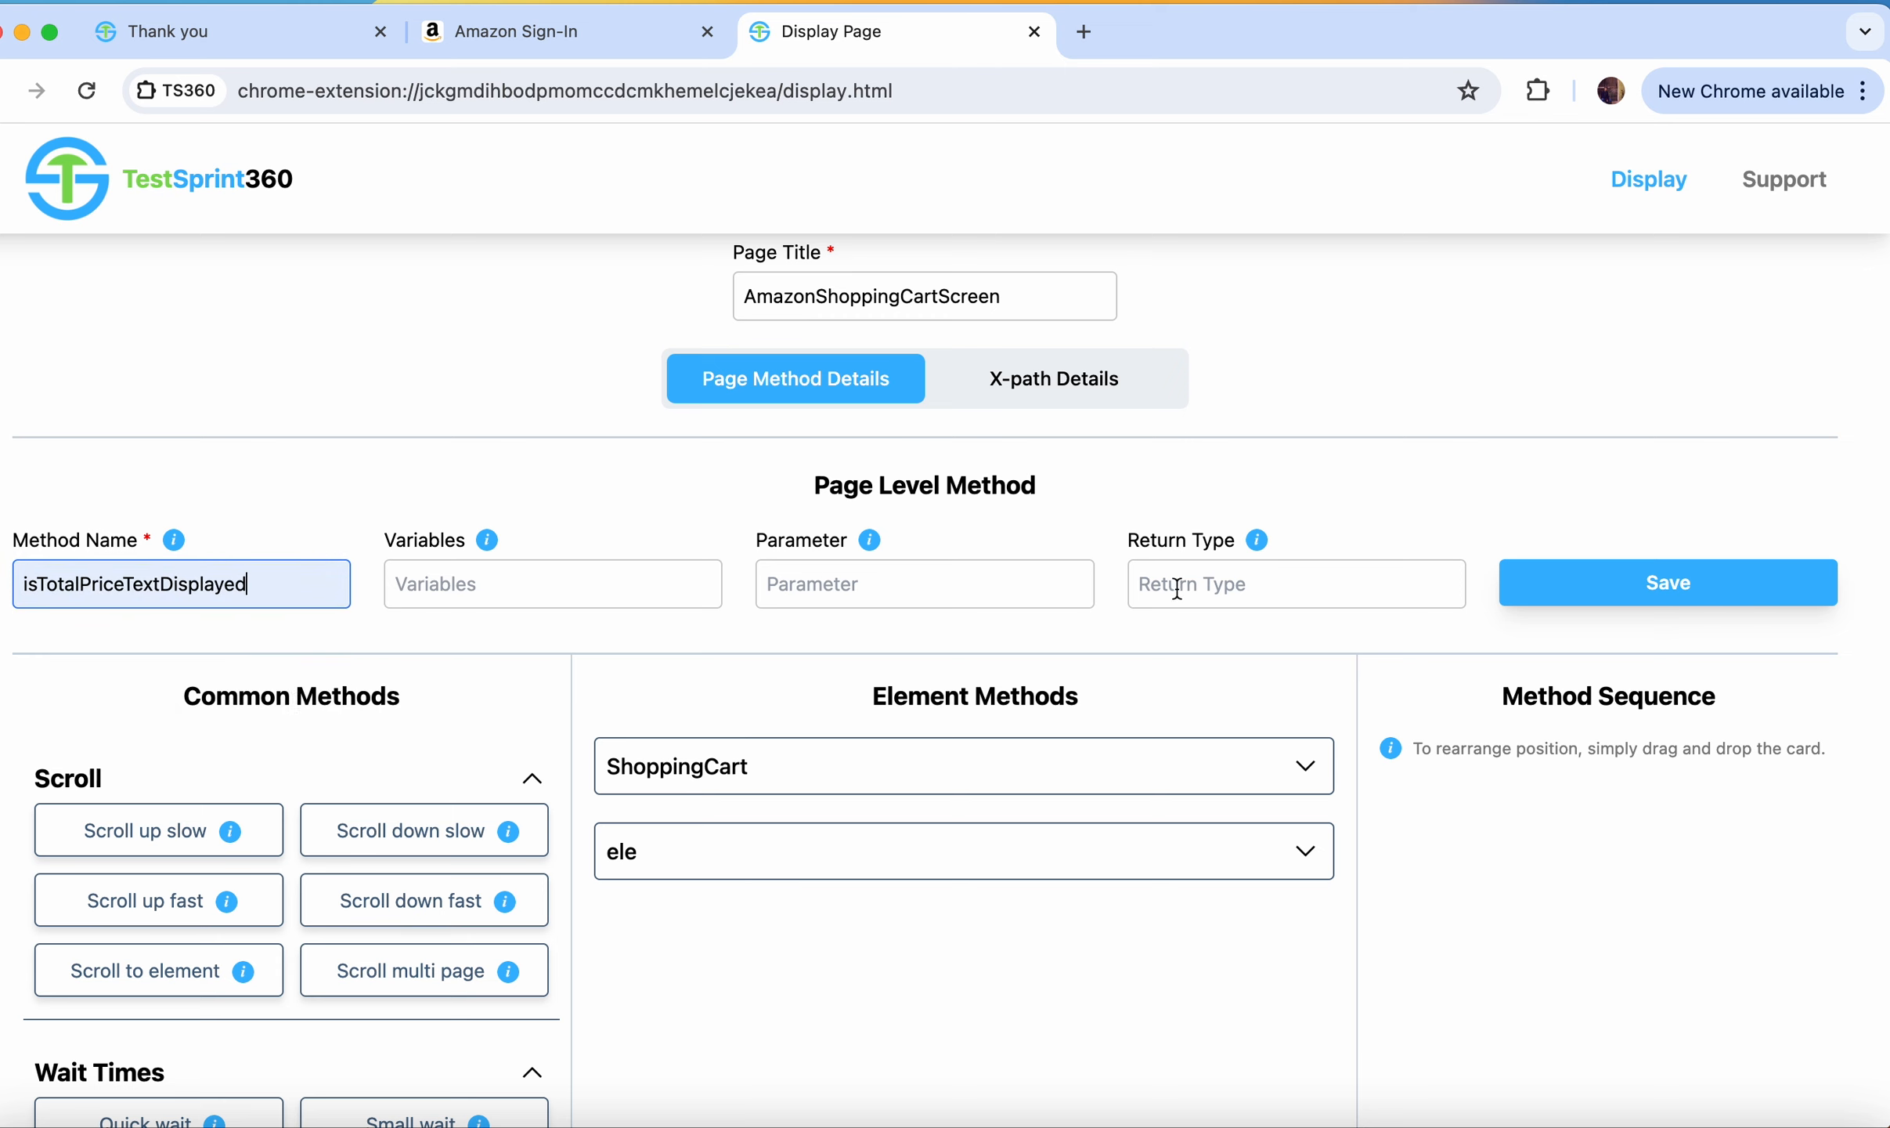
{"action": "left_click", "coordinate": [1179, 587]}
{"action": "type", "text": "boolean"}
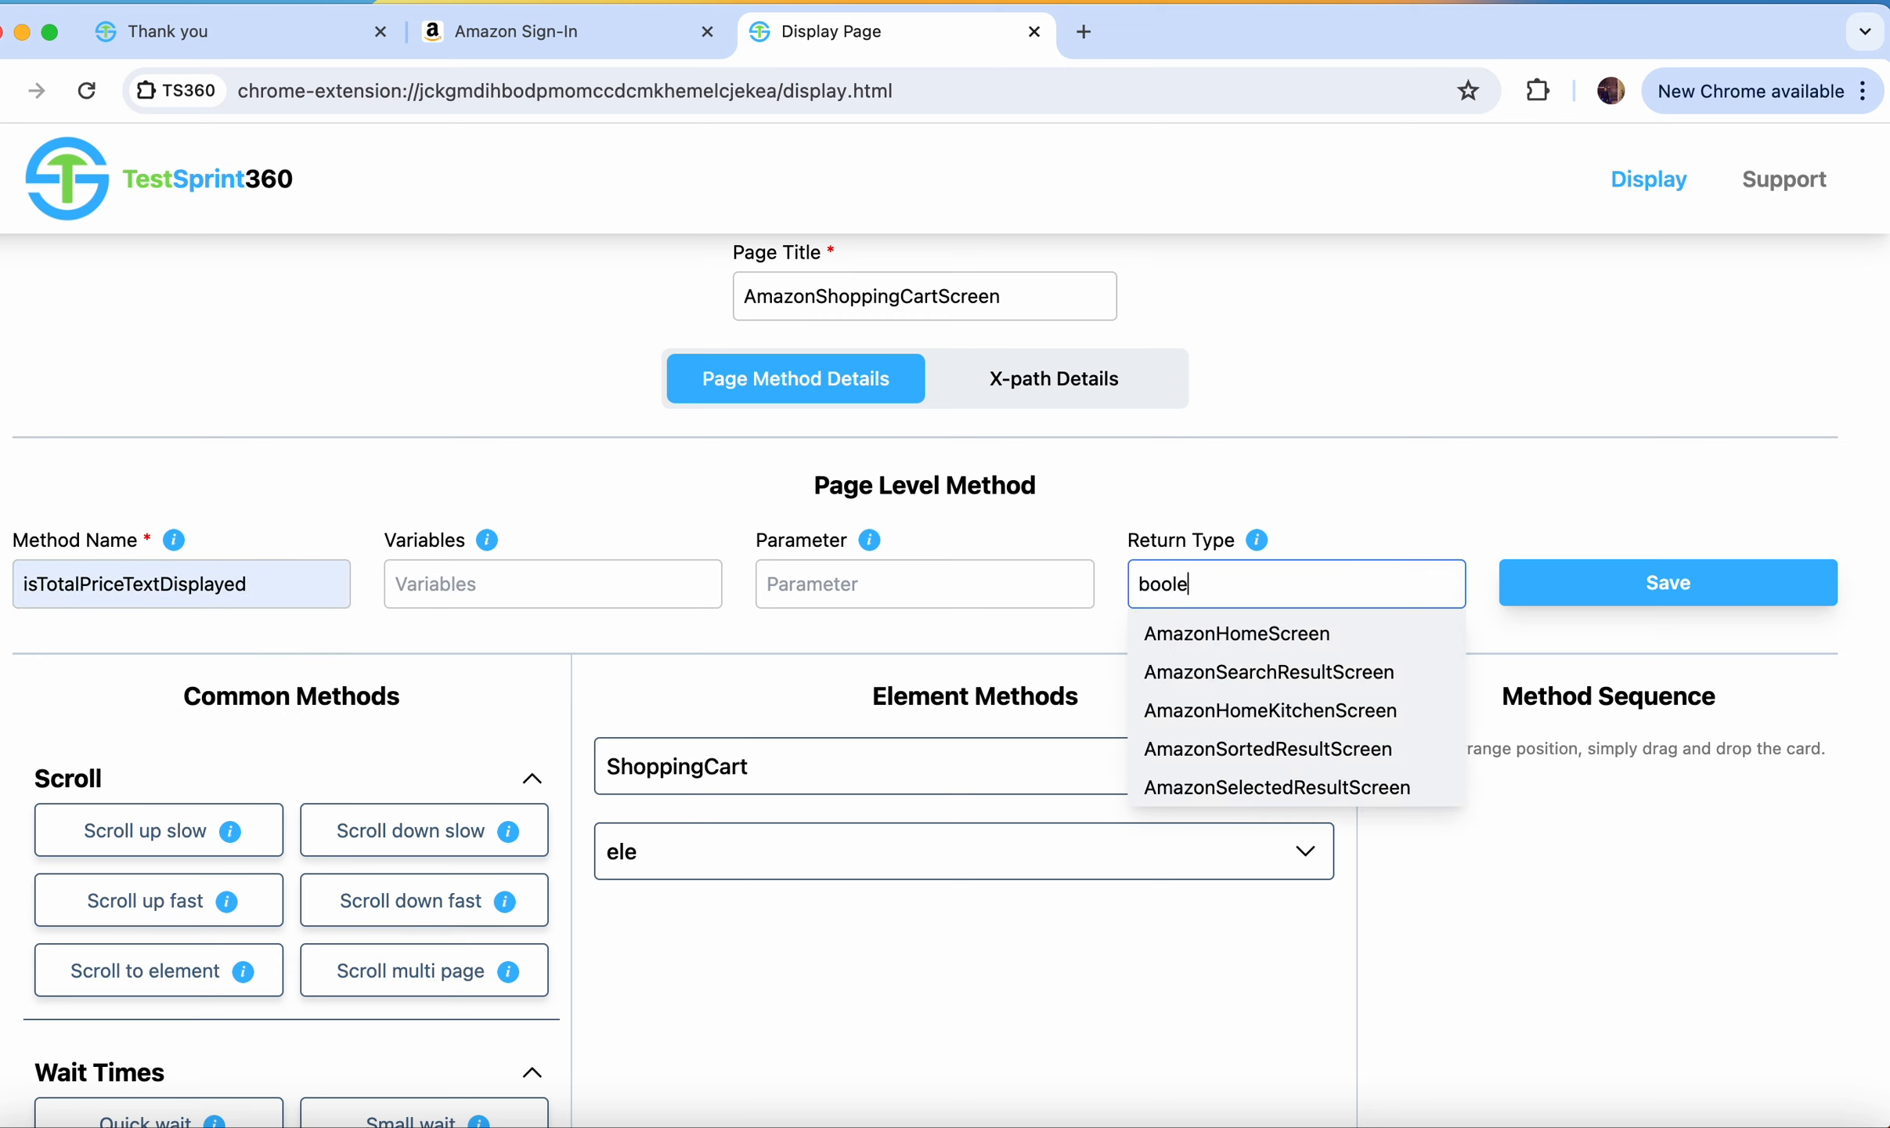
{"action": "left_click", "coordinate": [1416, 509]}
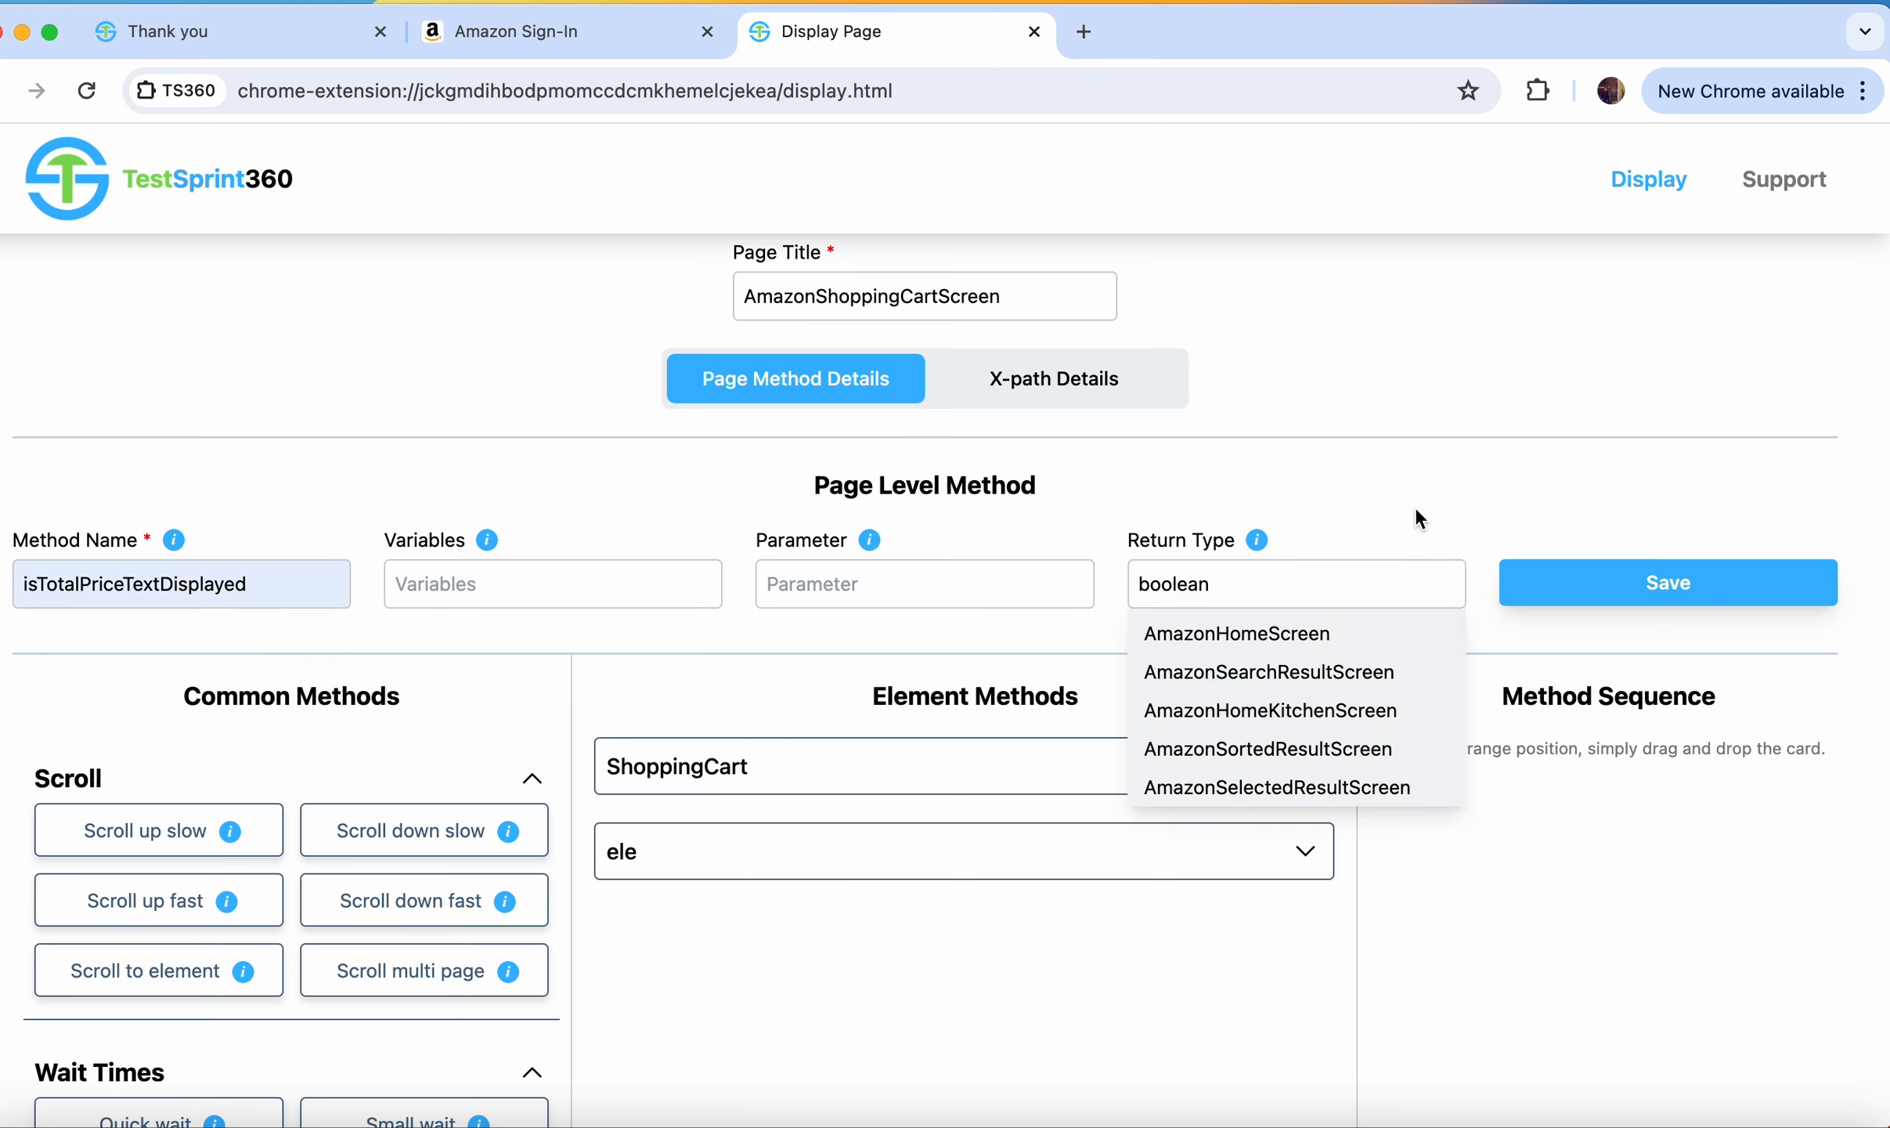
{"action": "left_click", "coordinate": [1655, 602]}
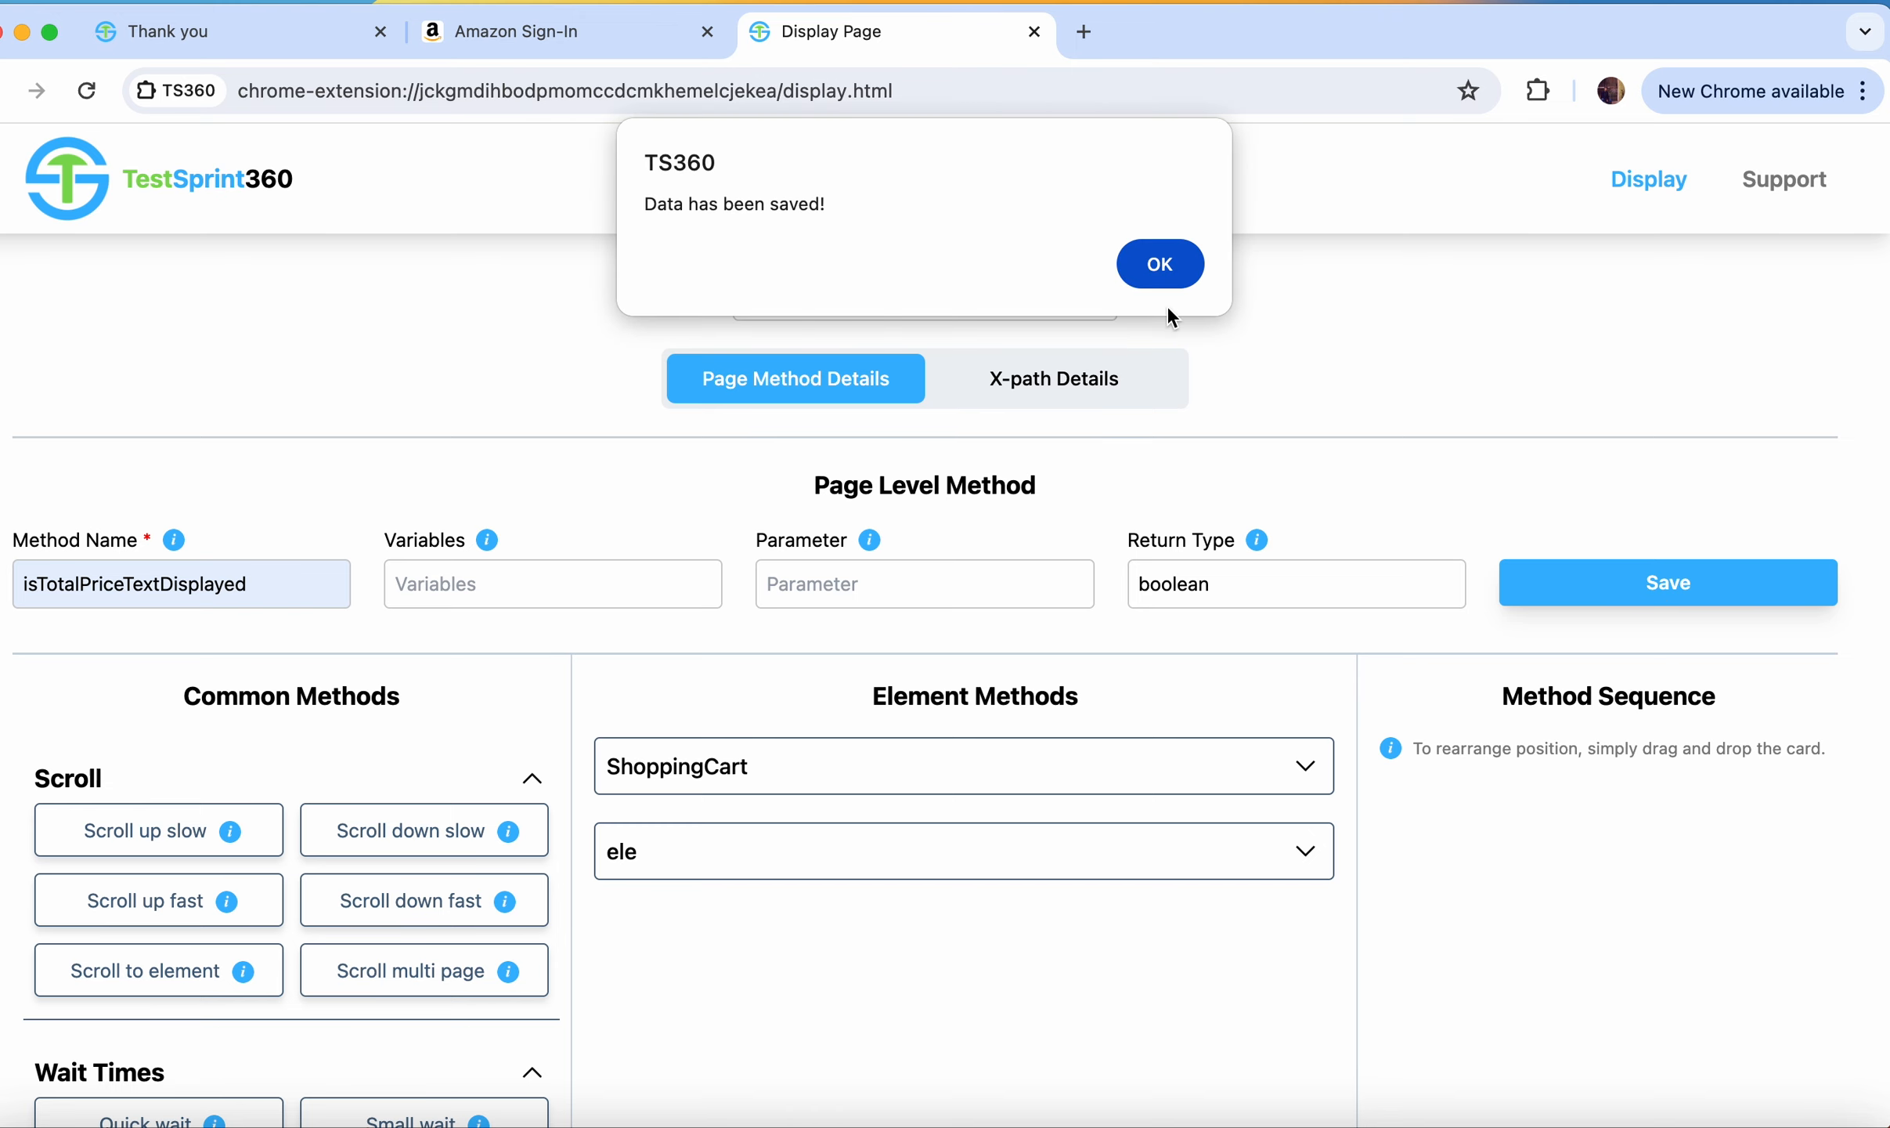
{"action": "left_click", "coordinate": [1159, 263]}
Step: Add ele's "presence of element" to the isTotalPriceTextDisplayed sequence and create the method
{"action": "scroll", "coordinate": [1473, 791], "scroll_direction": "down", "scroll_amount": 5}
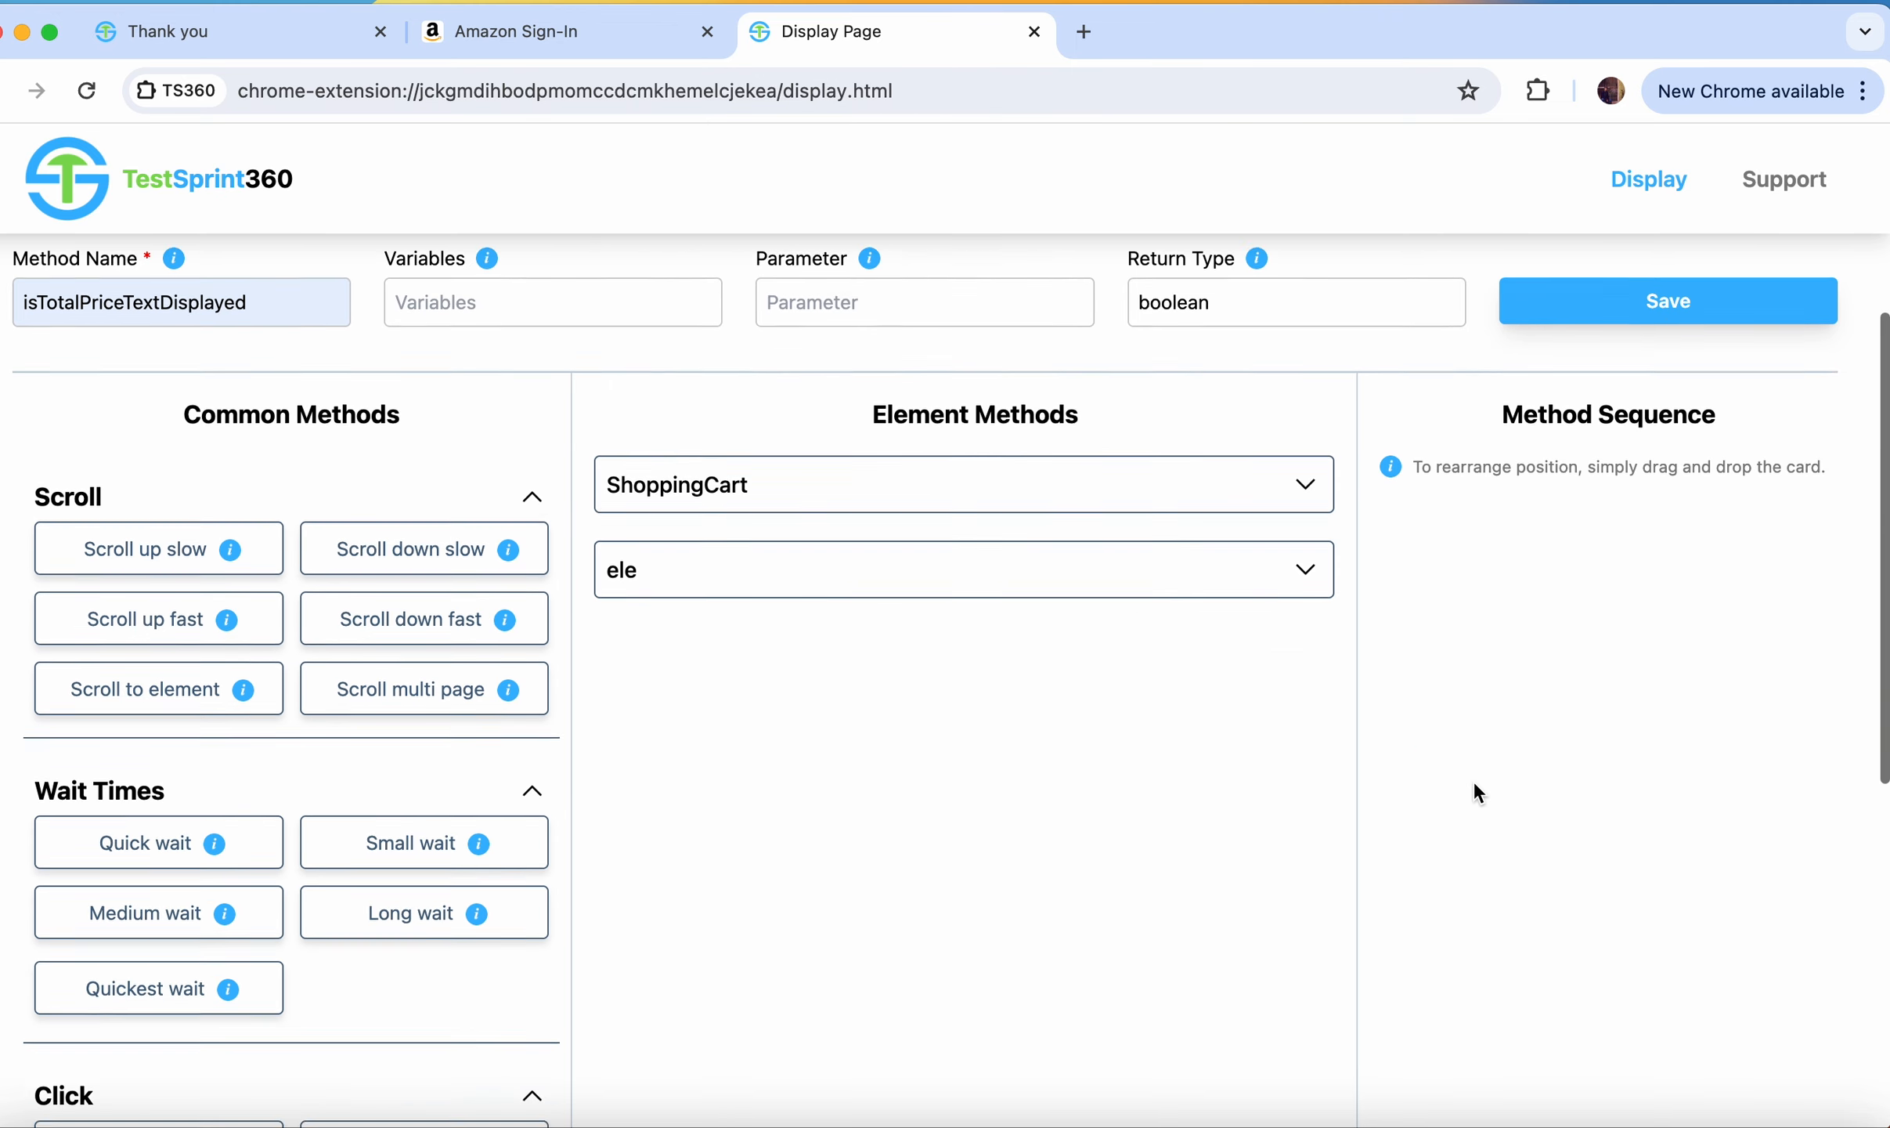
{"action": "left_click", "coordinate": [1300, 537]}
{"action": "left_click", "coordinate": [848, 592]}
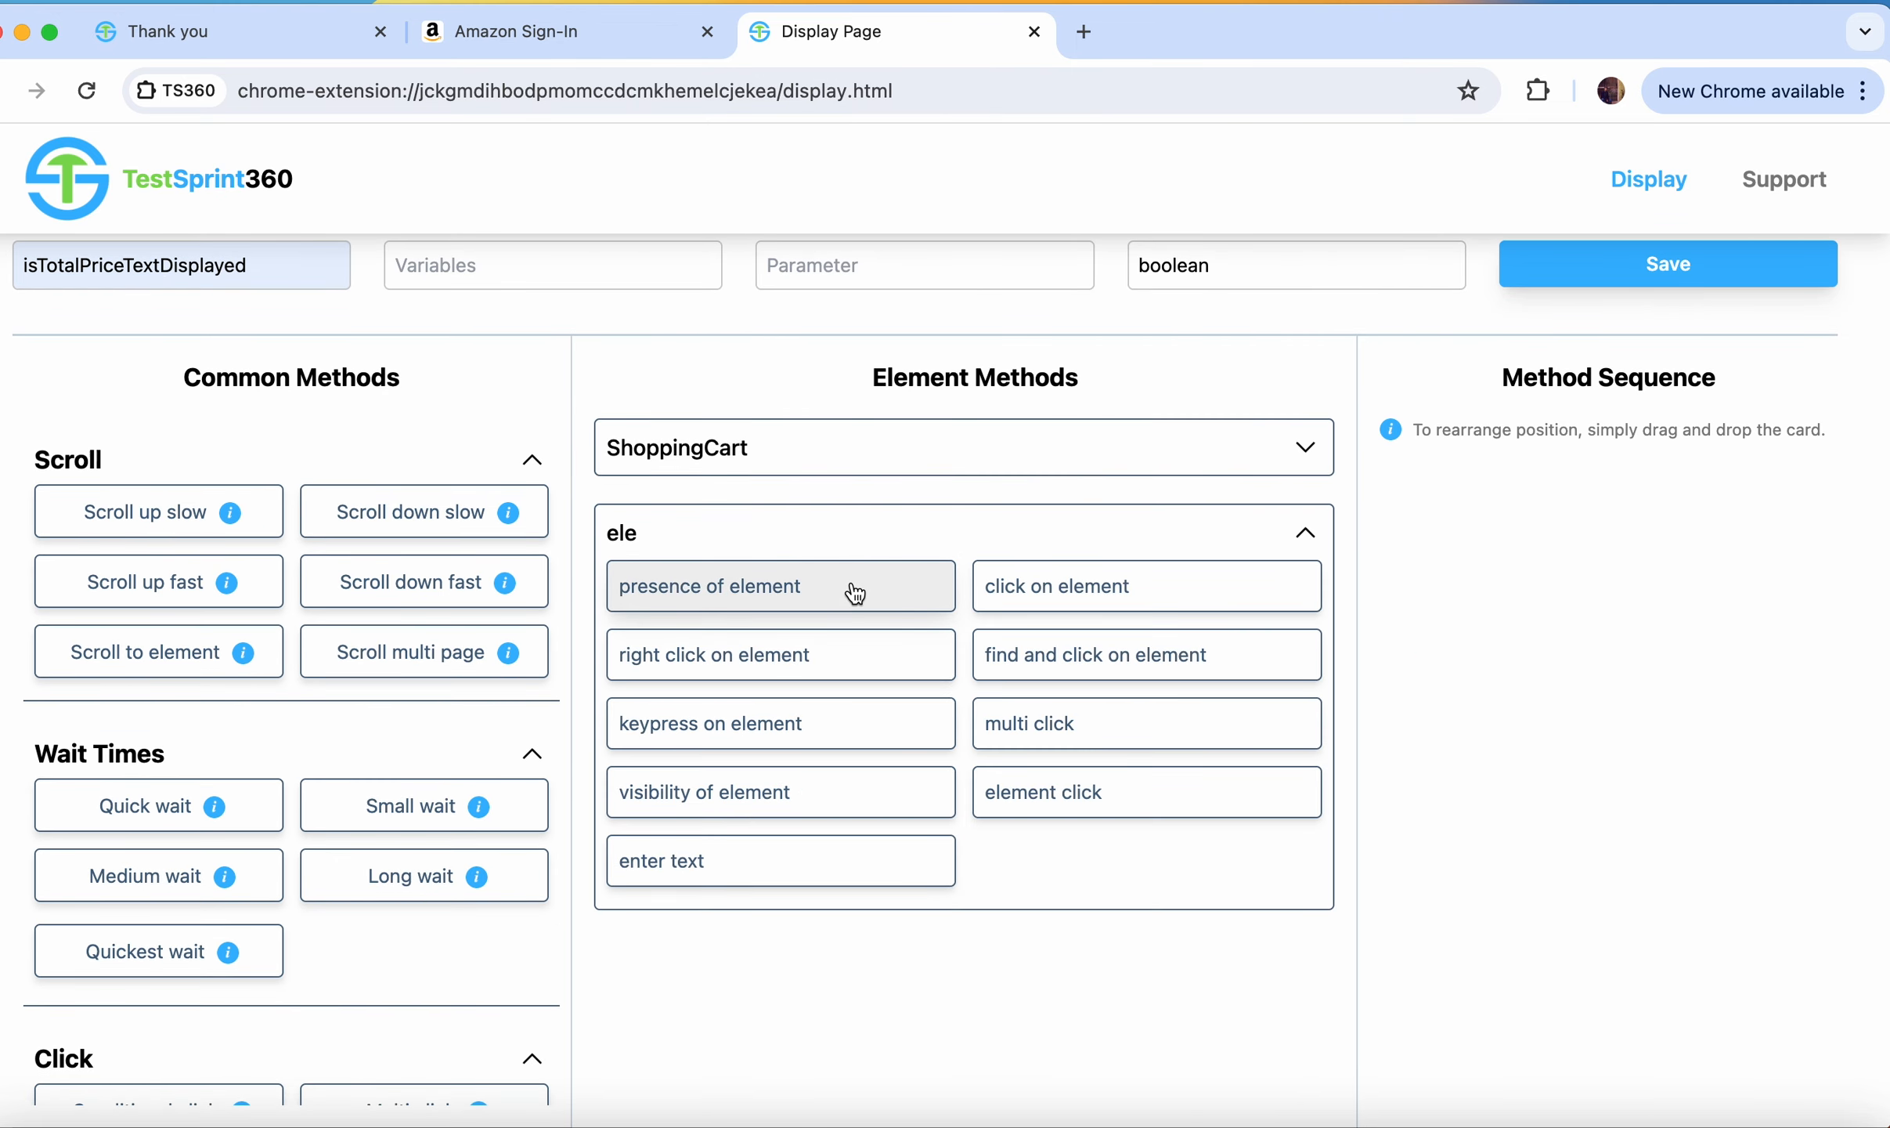
{"action": "scroll", "coordinate": [1645, 725], "scroll_direction": "down", "scroll_amount": 6}
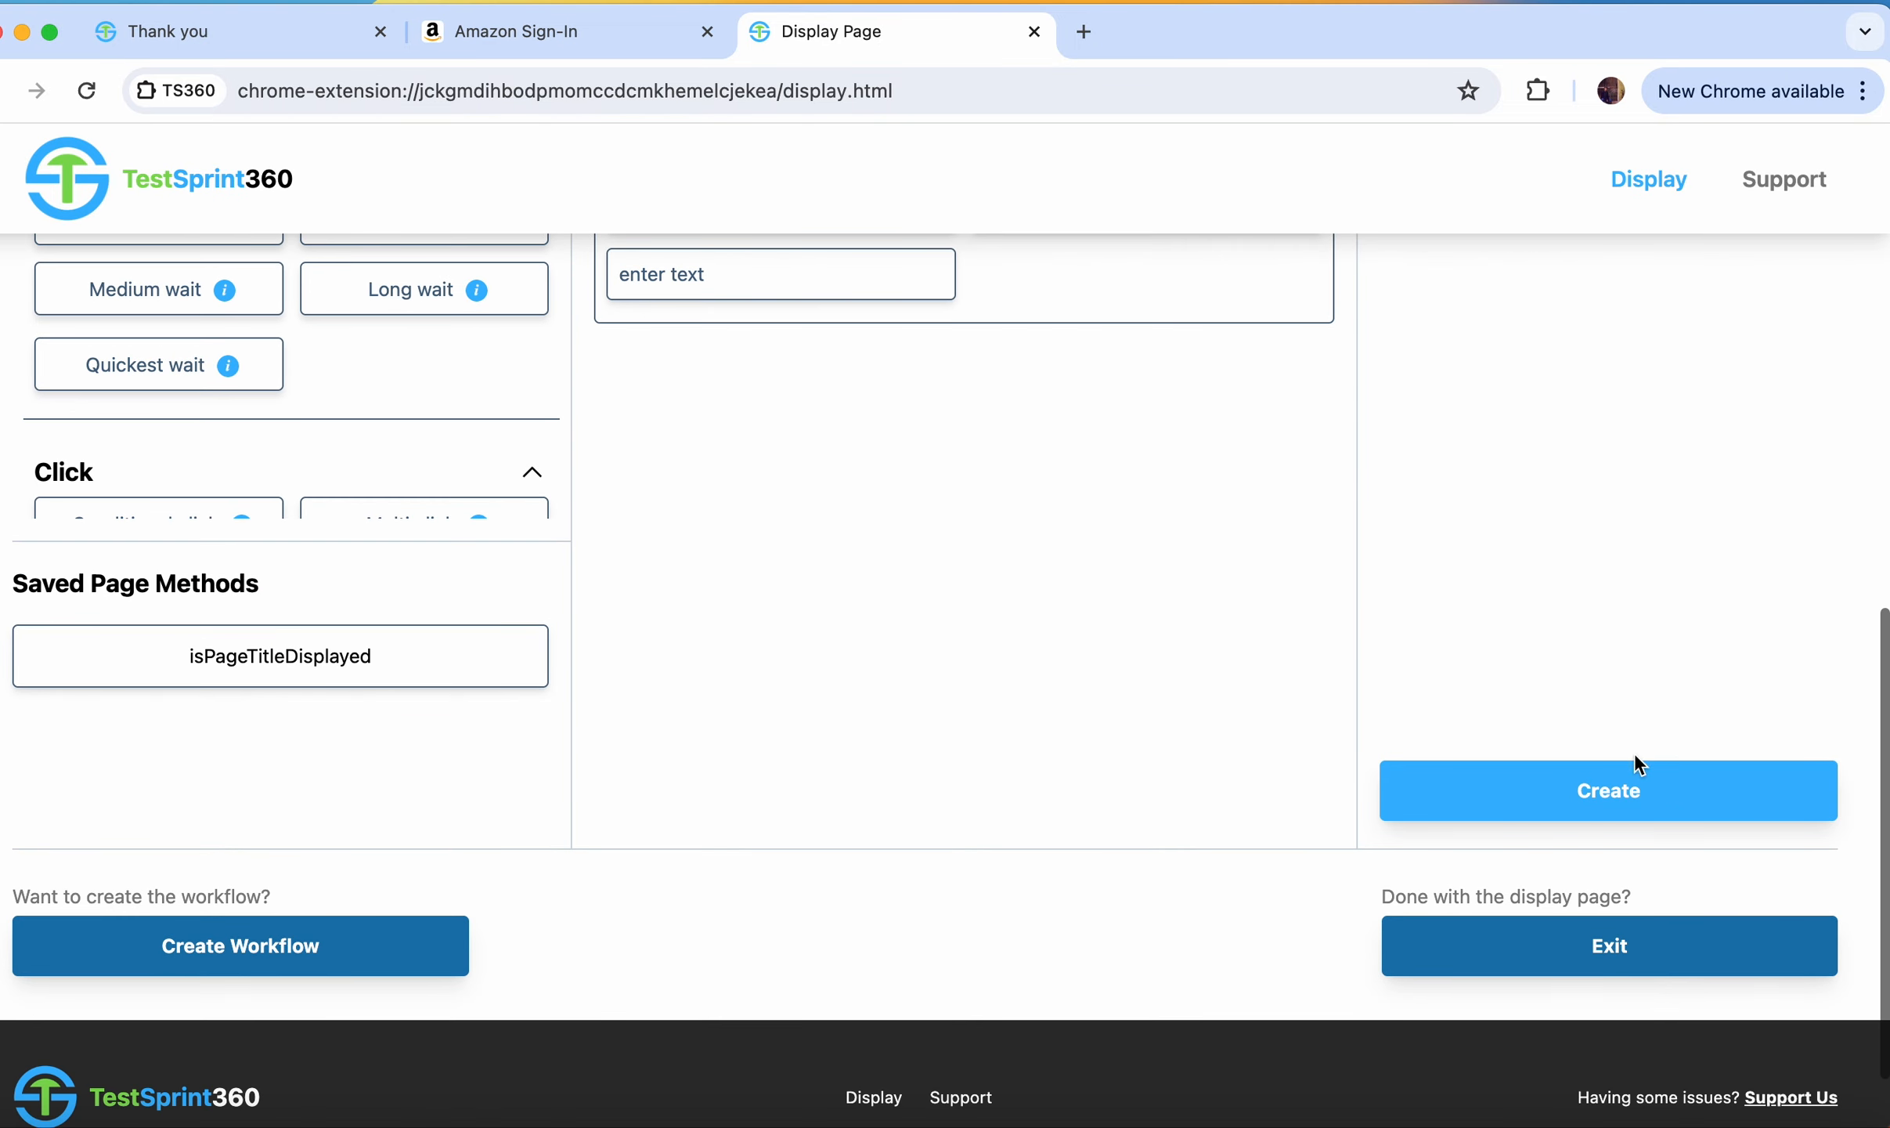
{"action": "left_click", "coordinate": [1620, 783]}
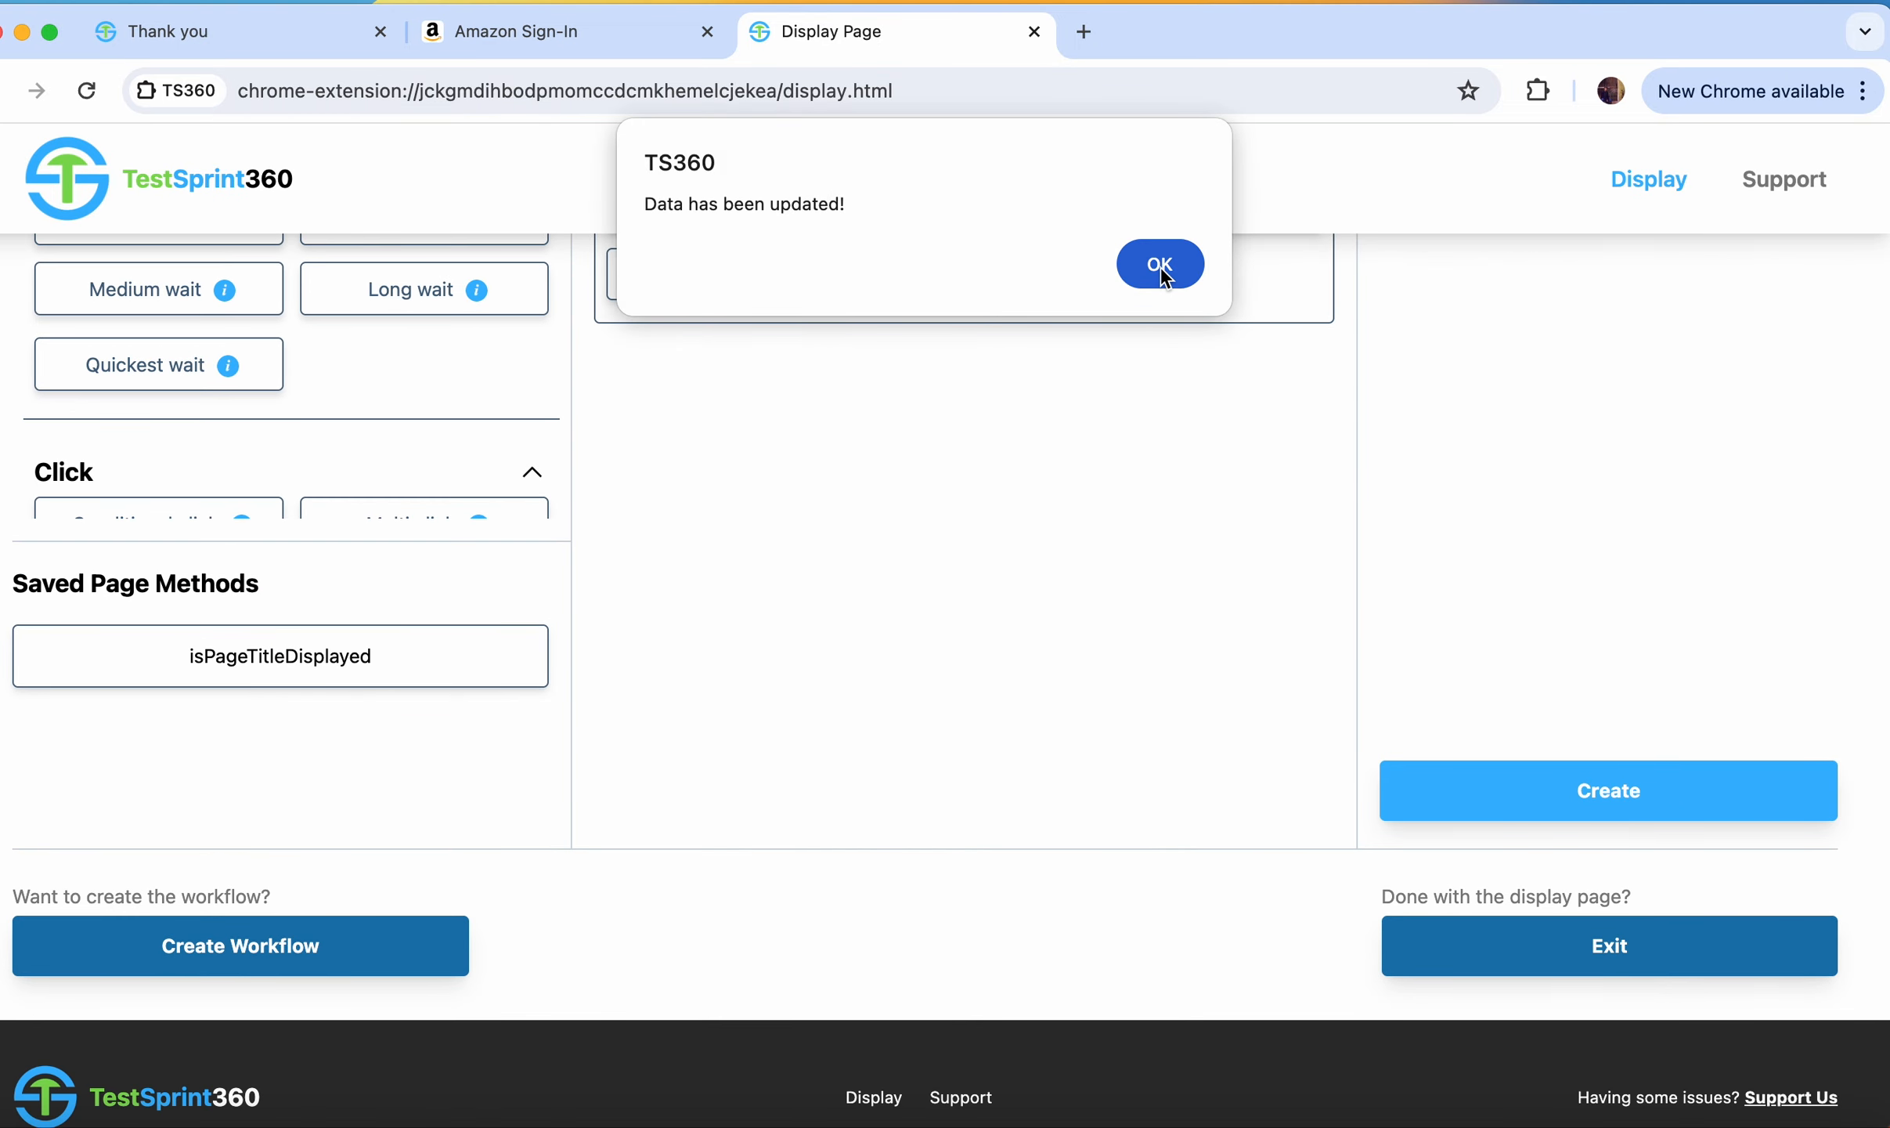
{"action": "left_click", "coordinate": [1160, 266]}
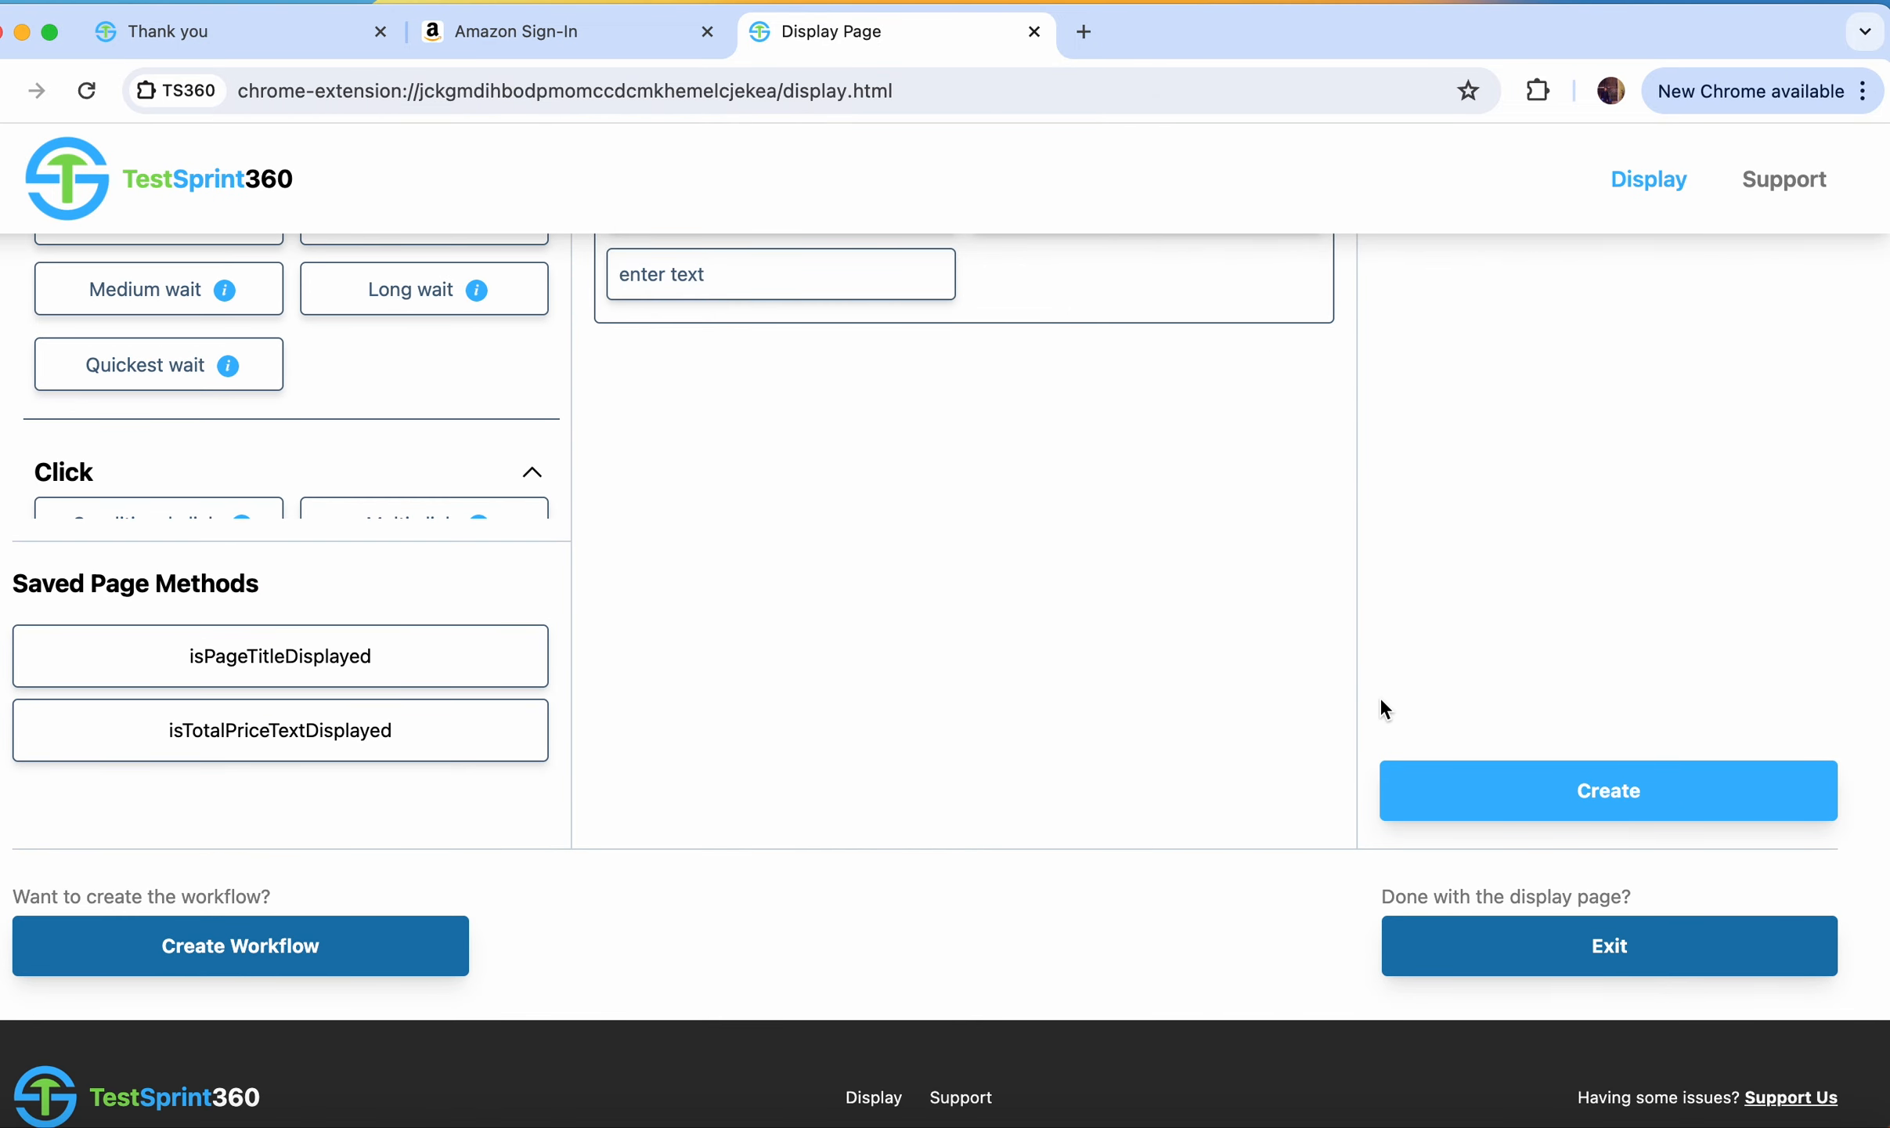
Step: Go to the workflow page and choose AmazonHomeScreen as the starting screen
{"action": "left_click", "coordinate": [285, 936]}
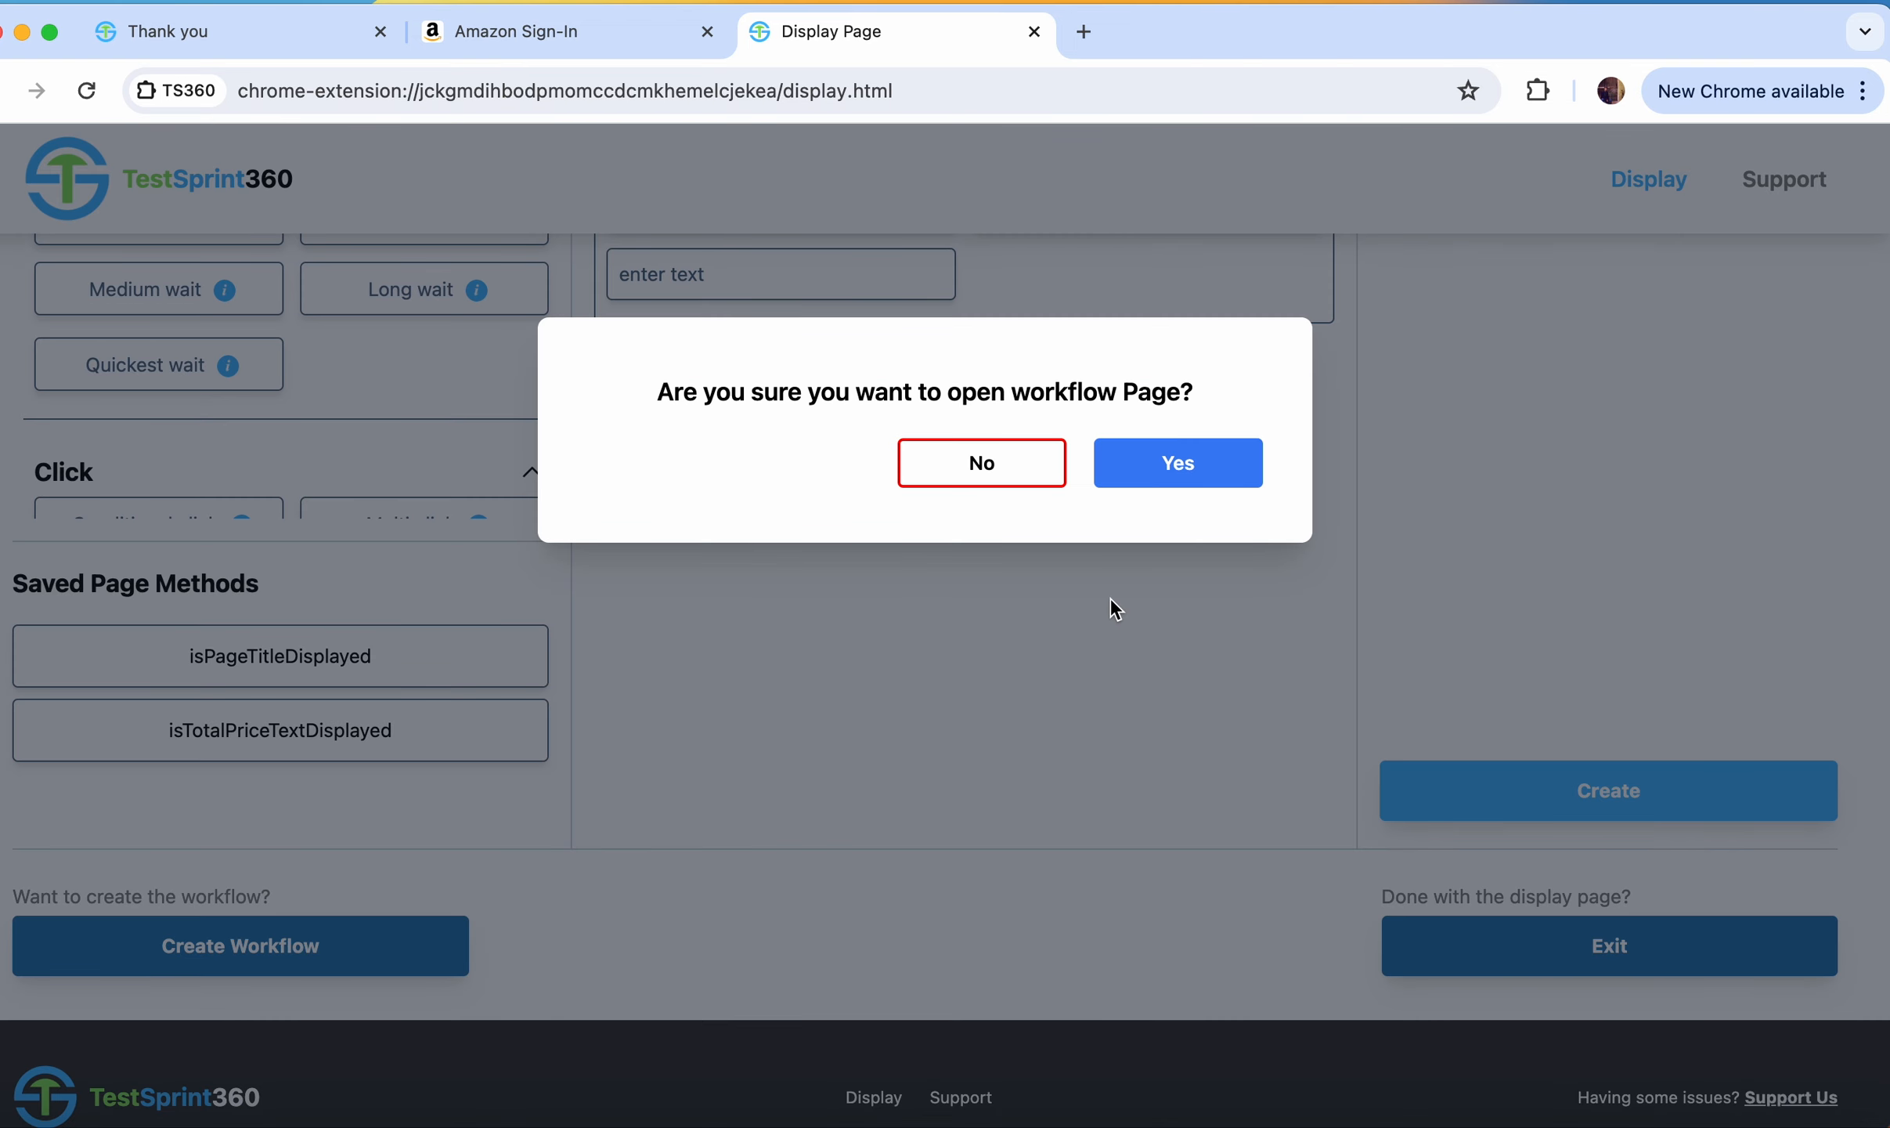
{"action": "left_click", "coordinate": [1172, 474]}
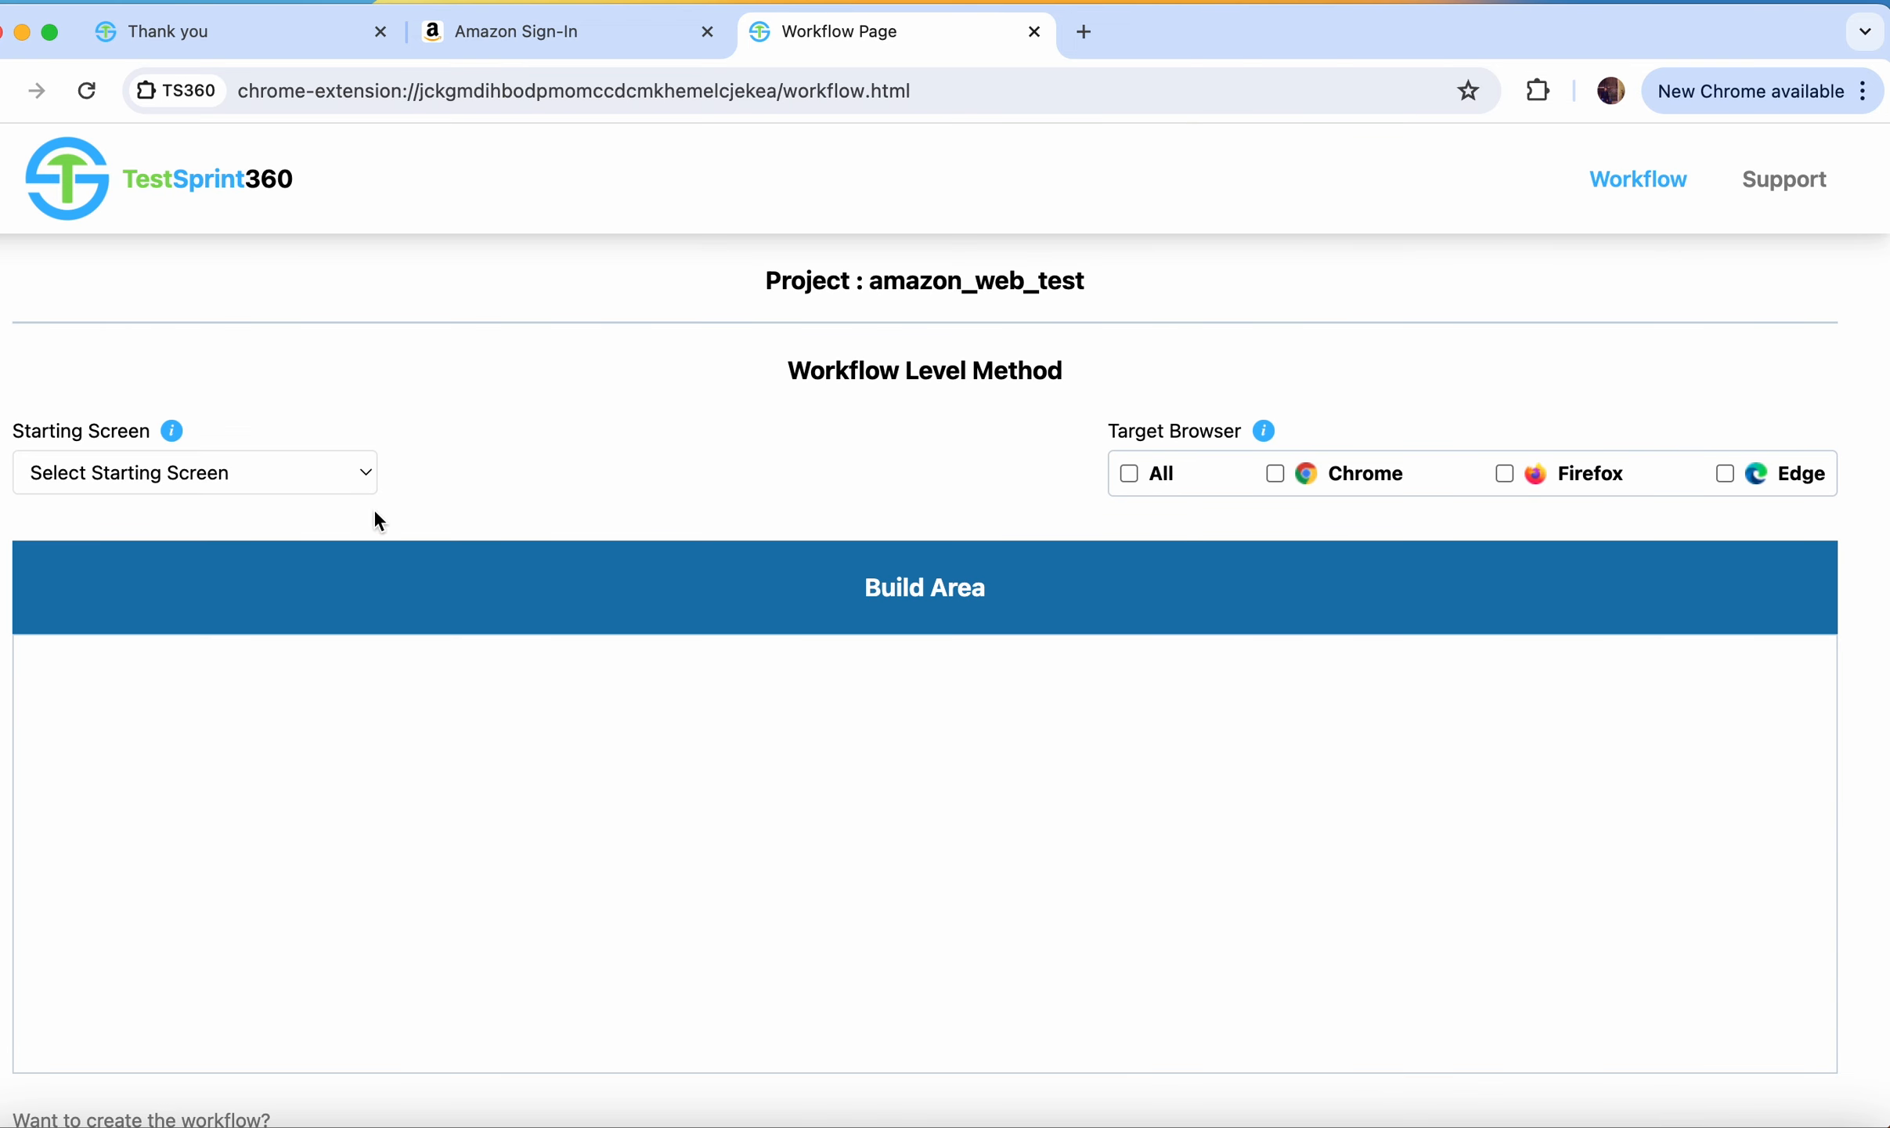
{"action": "left_click", "coordinate": [338, 472]}
{"action": "left_click", "coordinate": [270, 505]}
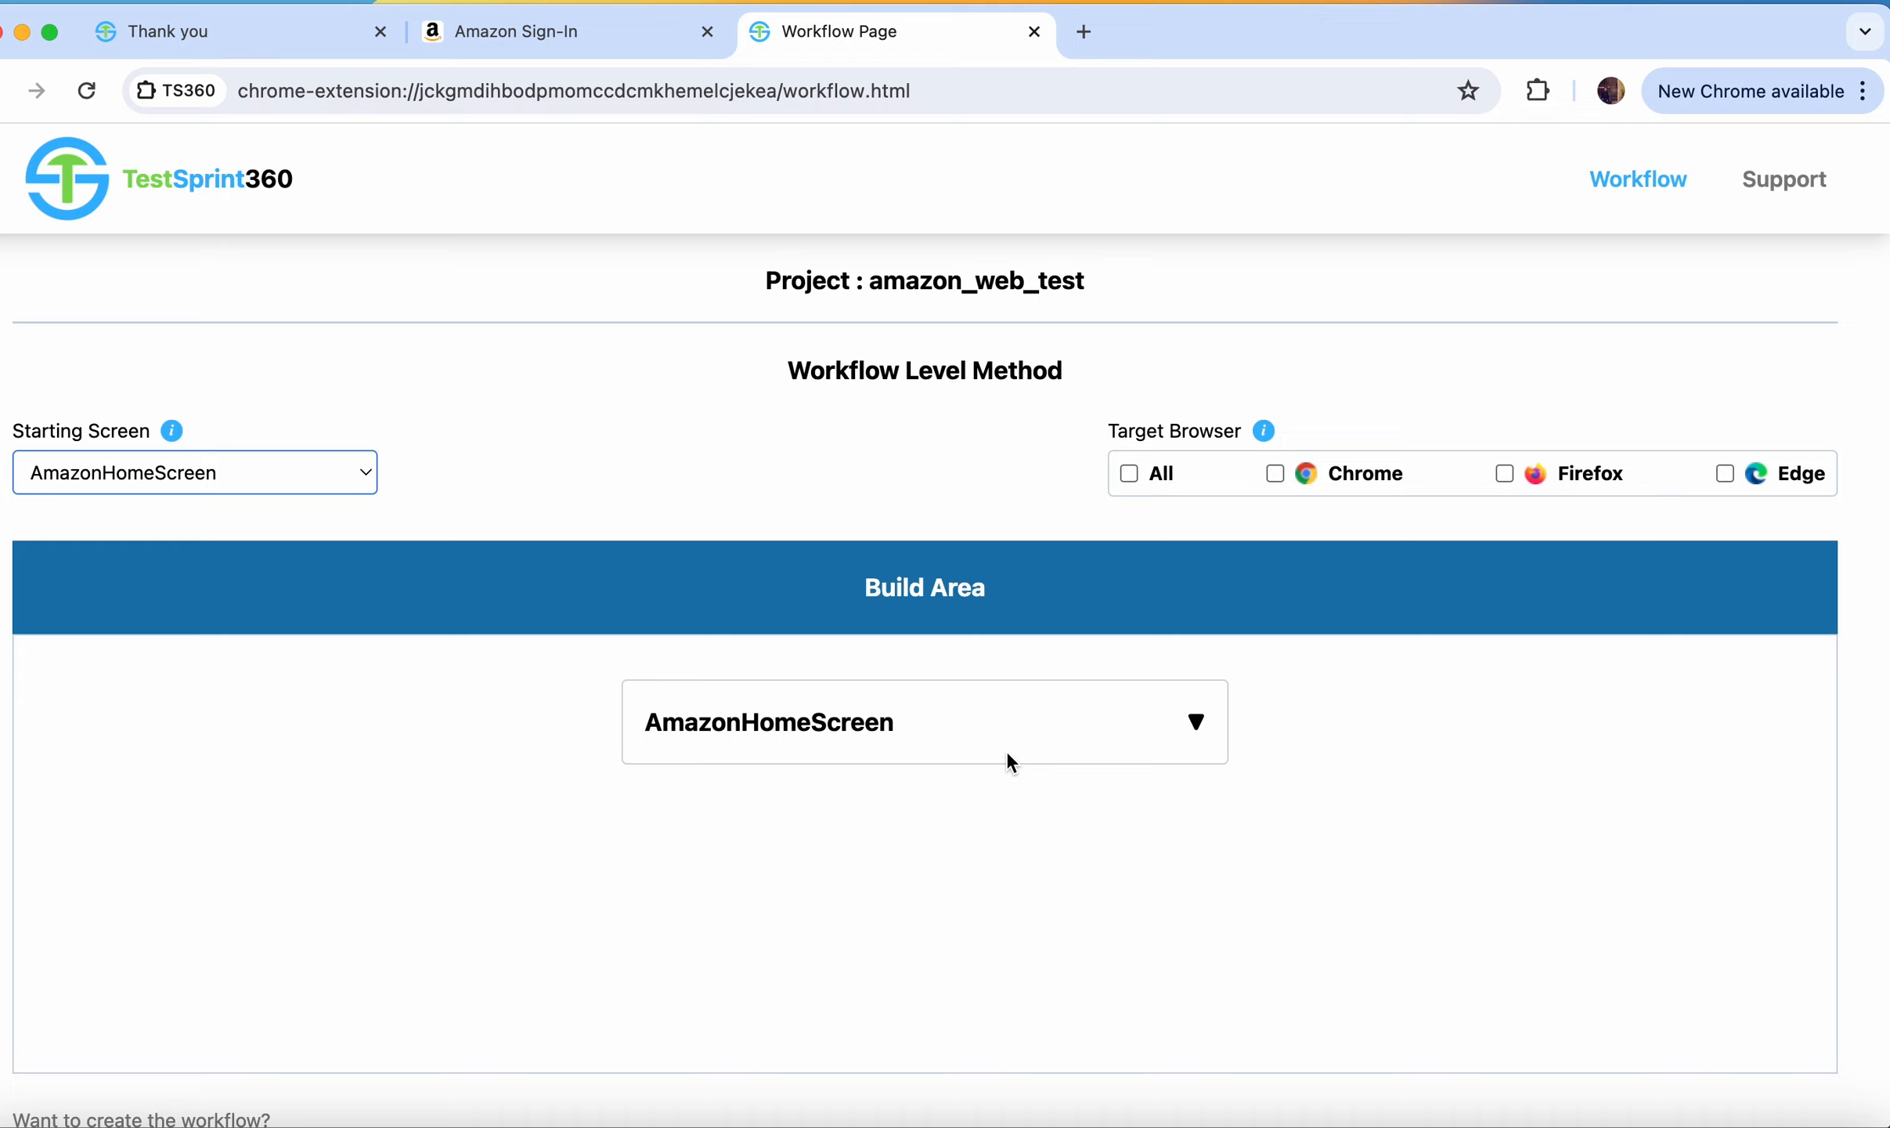
Step: Add AmazonHomeScreen's searchAmazon method to the workflow with its searchText parameter set to Props
{"action": "left_click", "coordinate": [1017, 731]}
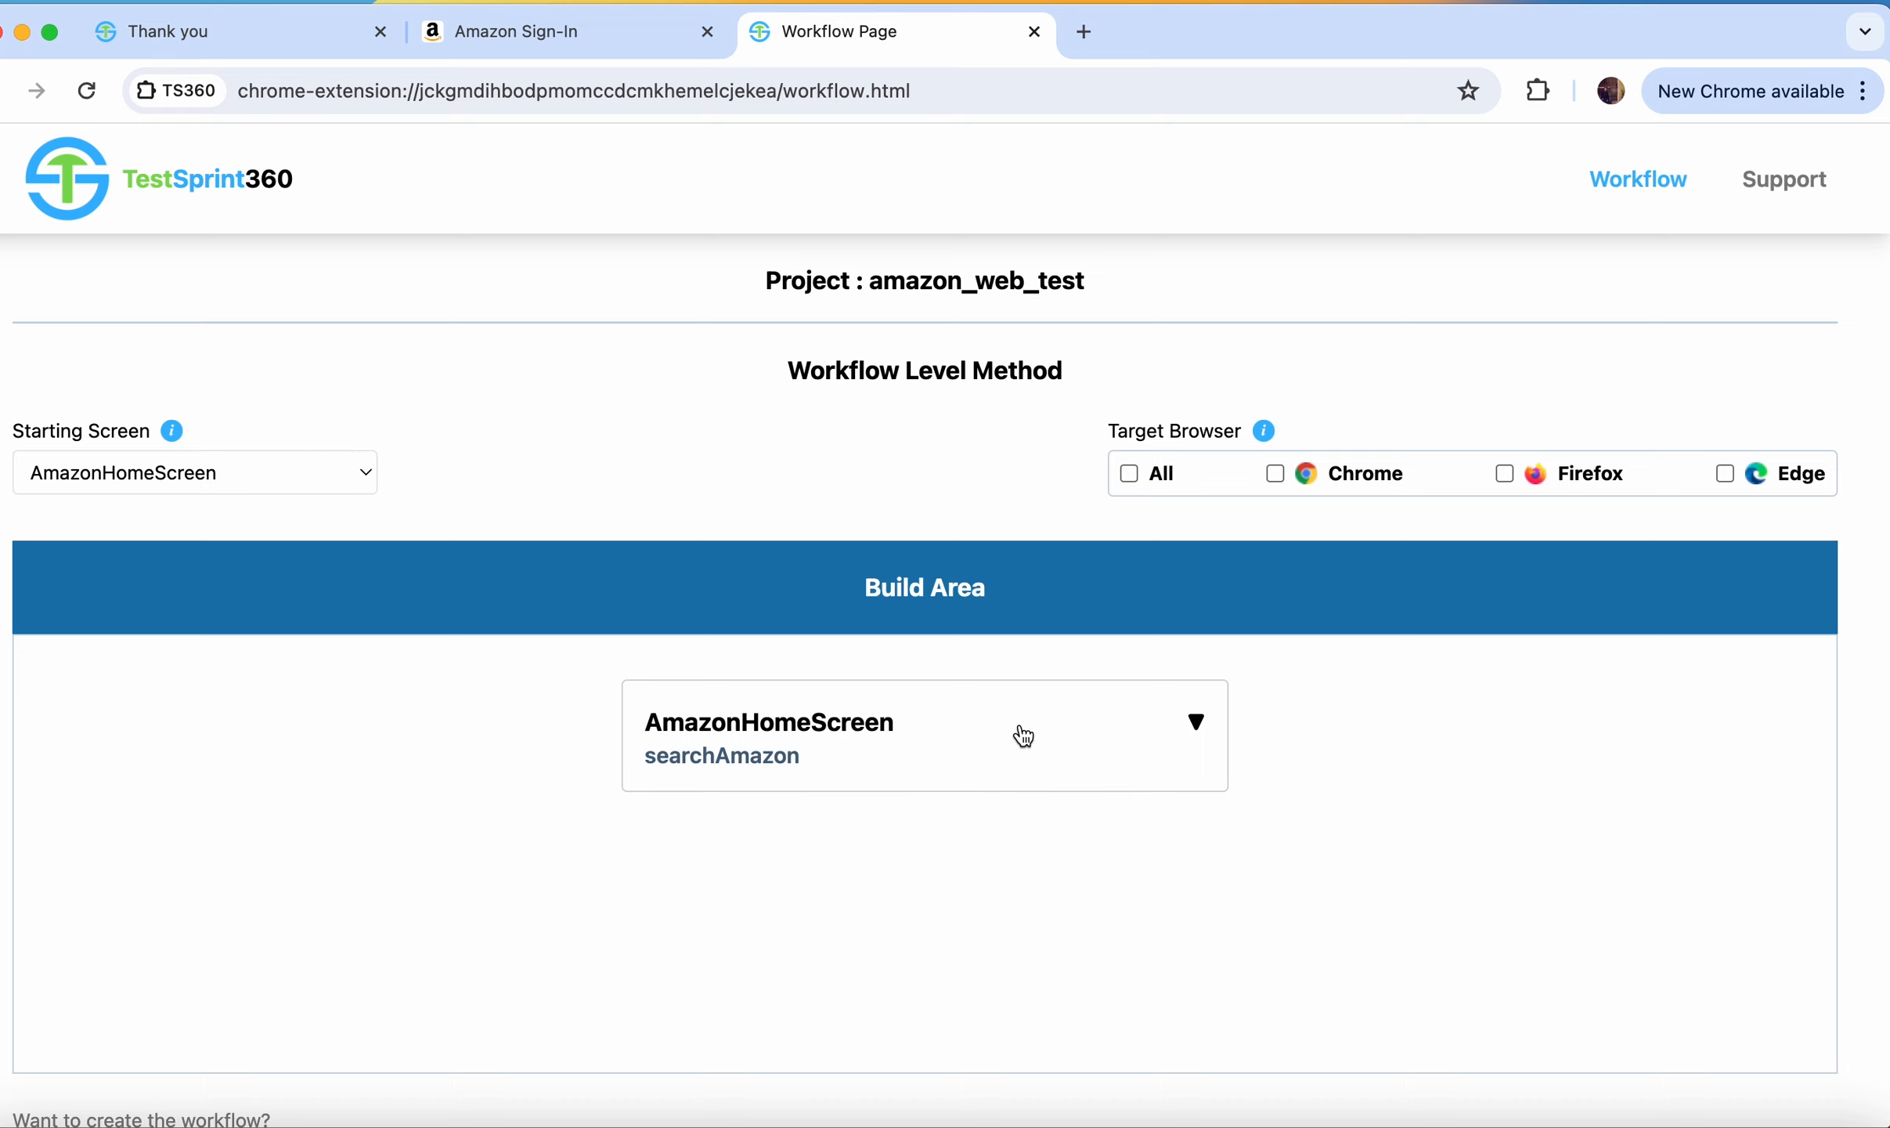
{"action": "left_click", "coordinate": [777, 761]}
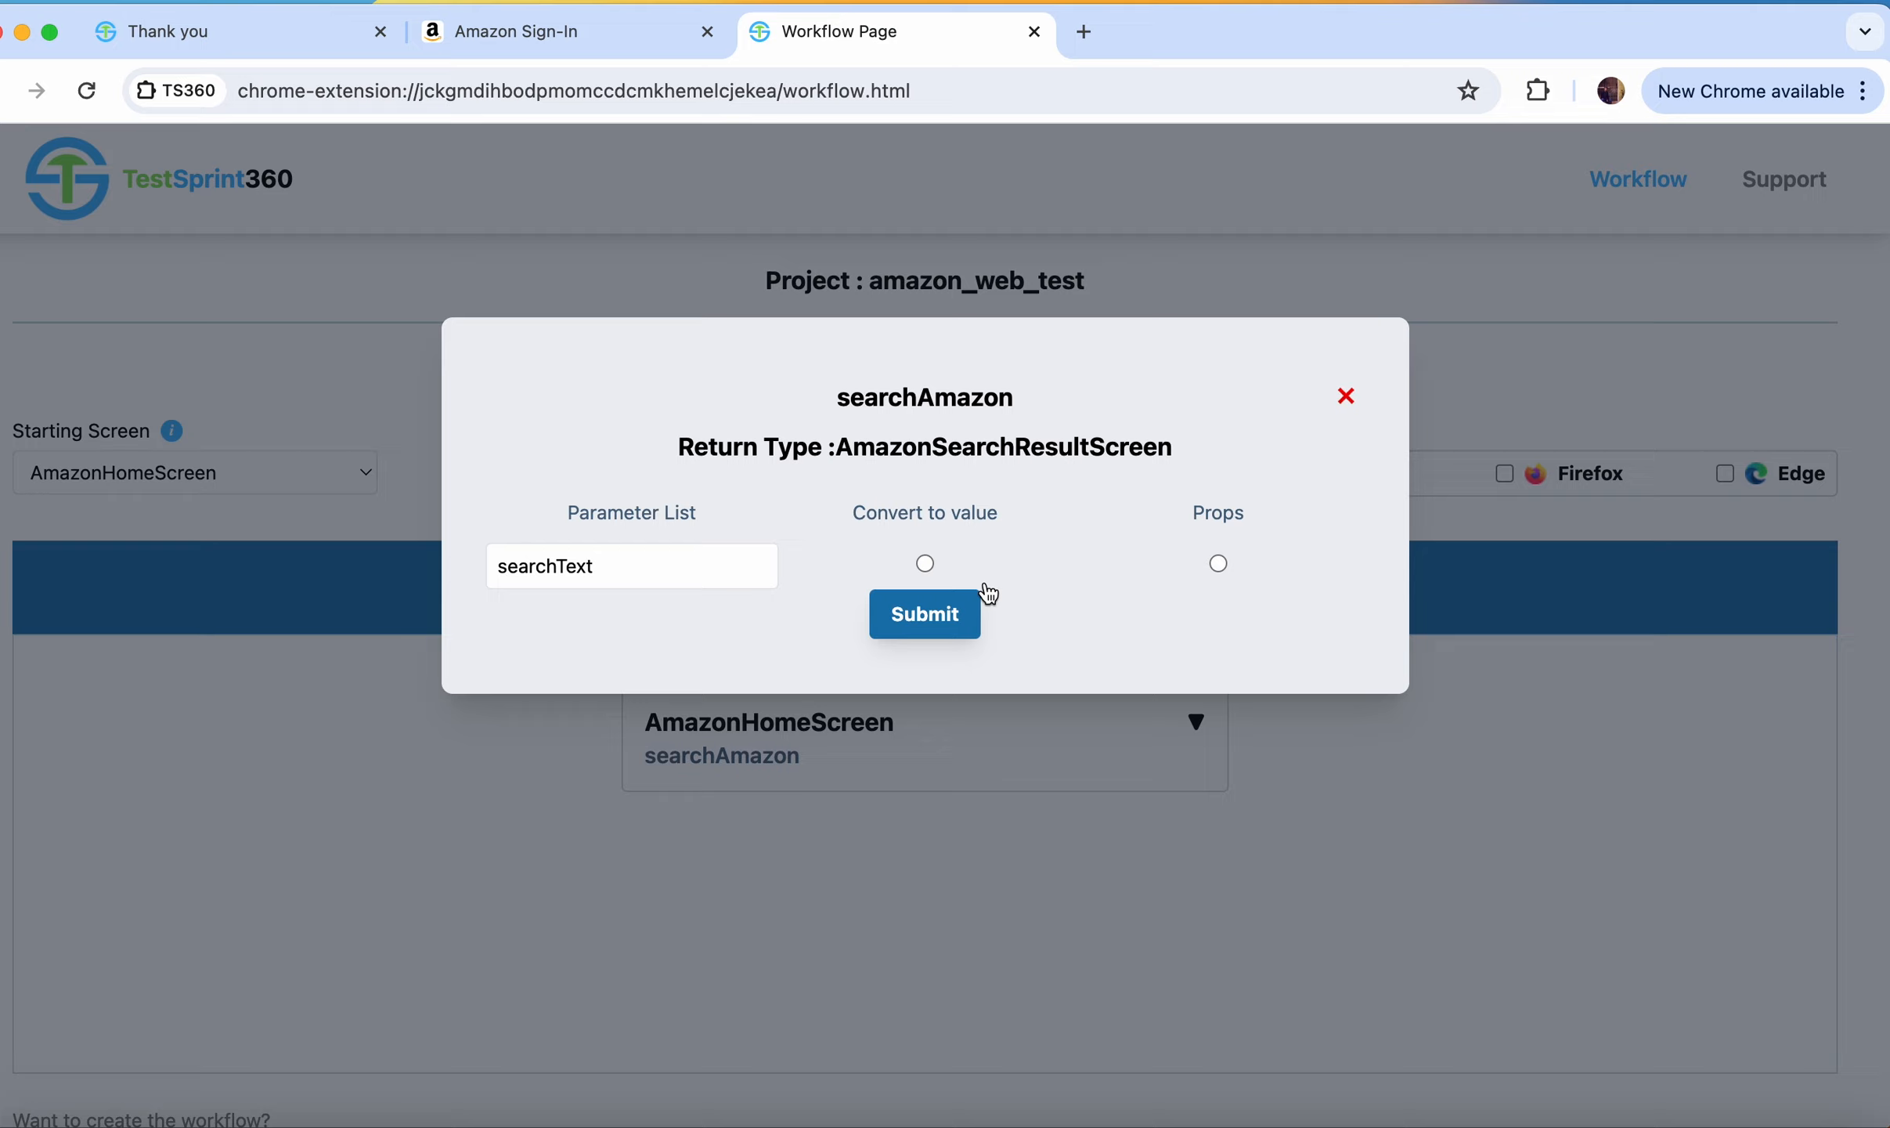
{"action": "left_click", "coordinate": [1217, 564]}
{"action": "left_click", "coordinate": [937, 615]}
Step: Chain searchHomeKitchen from AmazonSearchResultScreen and sortByLowToHighPrice from AmazonHomeKitchenScreen into the workflow
{"action": "scroll", "coordinate": [1060, 785], "scroll_direction": "down", "scroll_amount": 5}
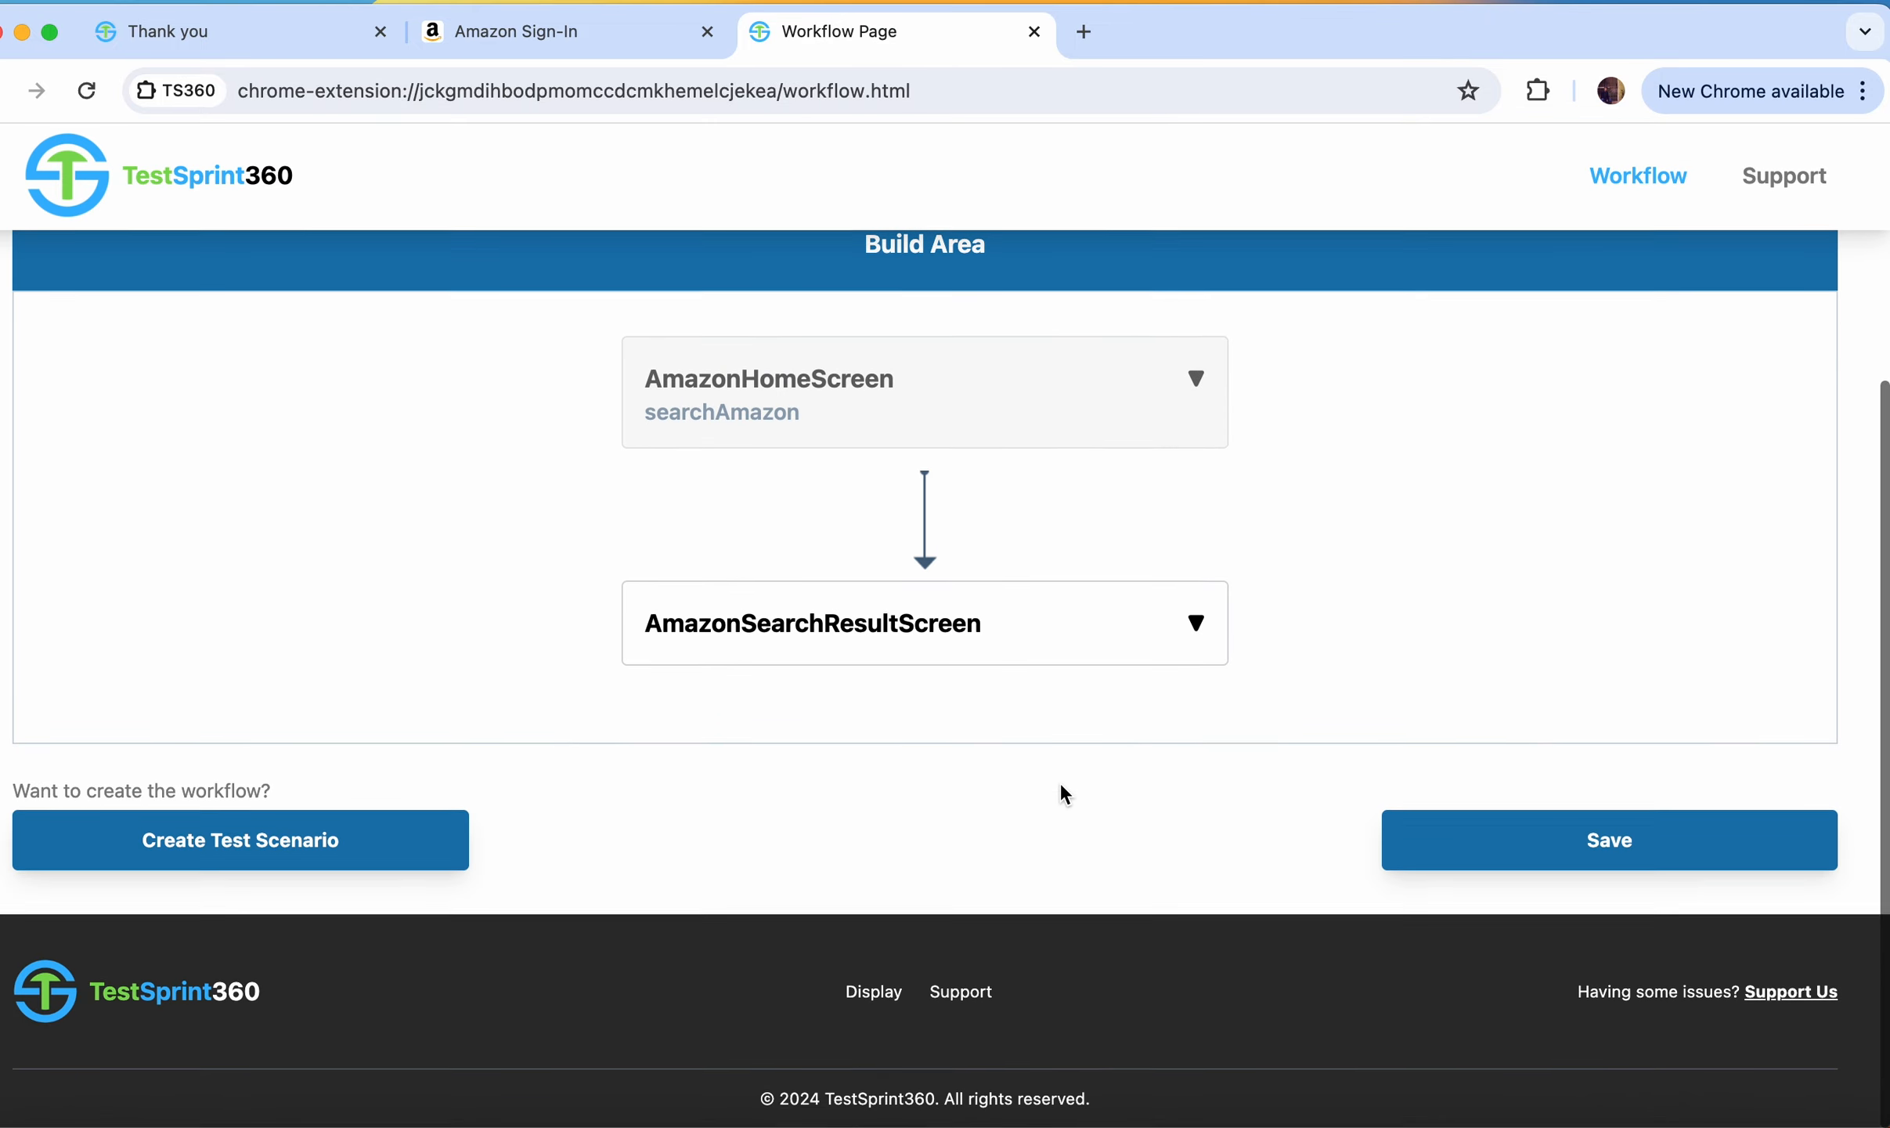
{"action": "left_click", "coordinate": [967, 630]}
{"action": "left_click", "coordinate": [855, 663]}
{"action": "left_click", "coordinate": [932, 592]}
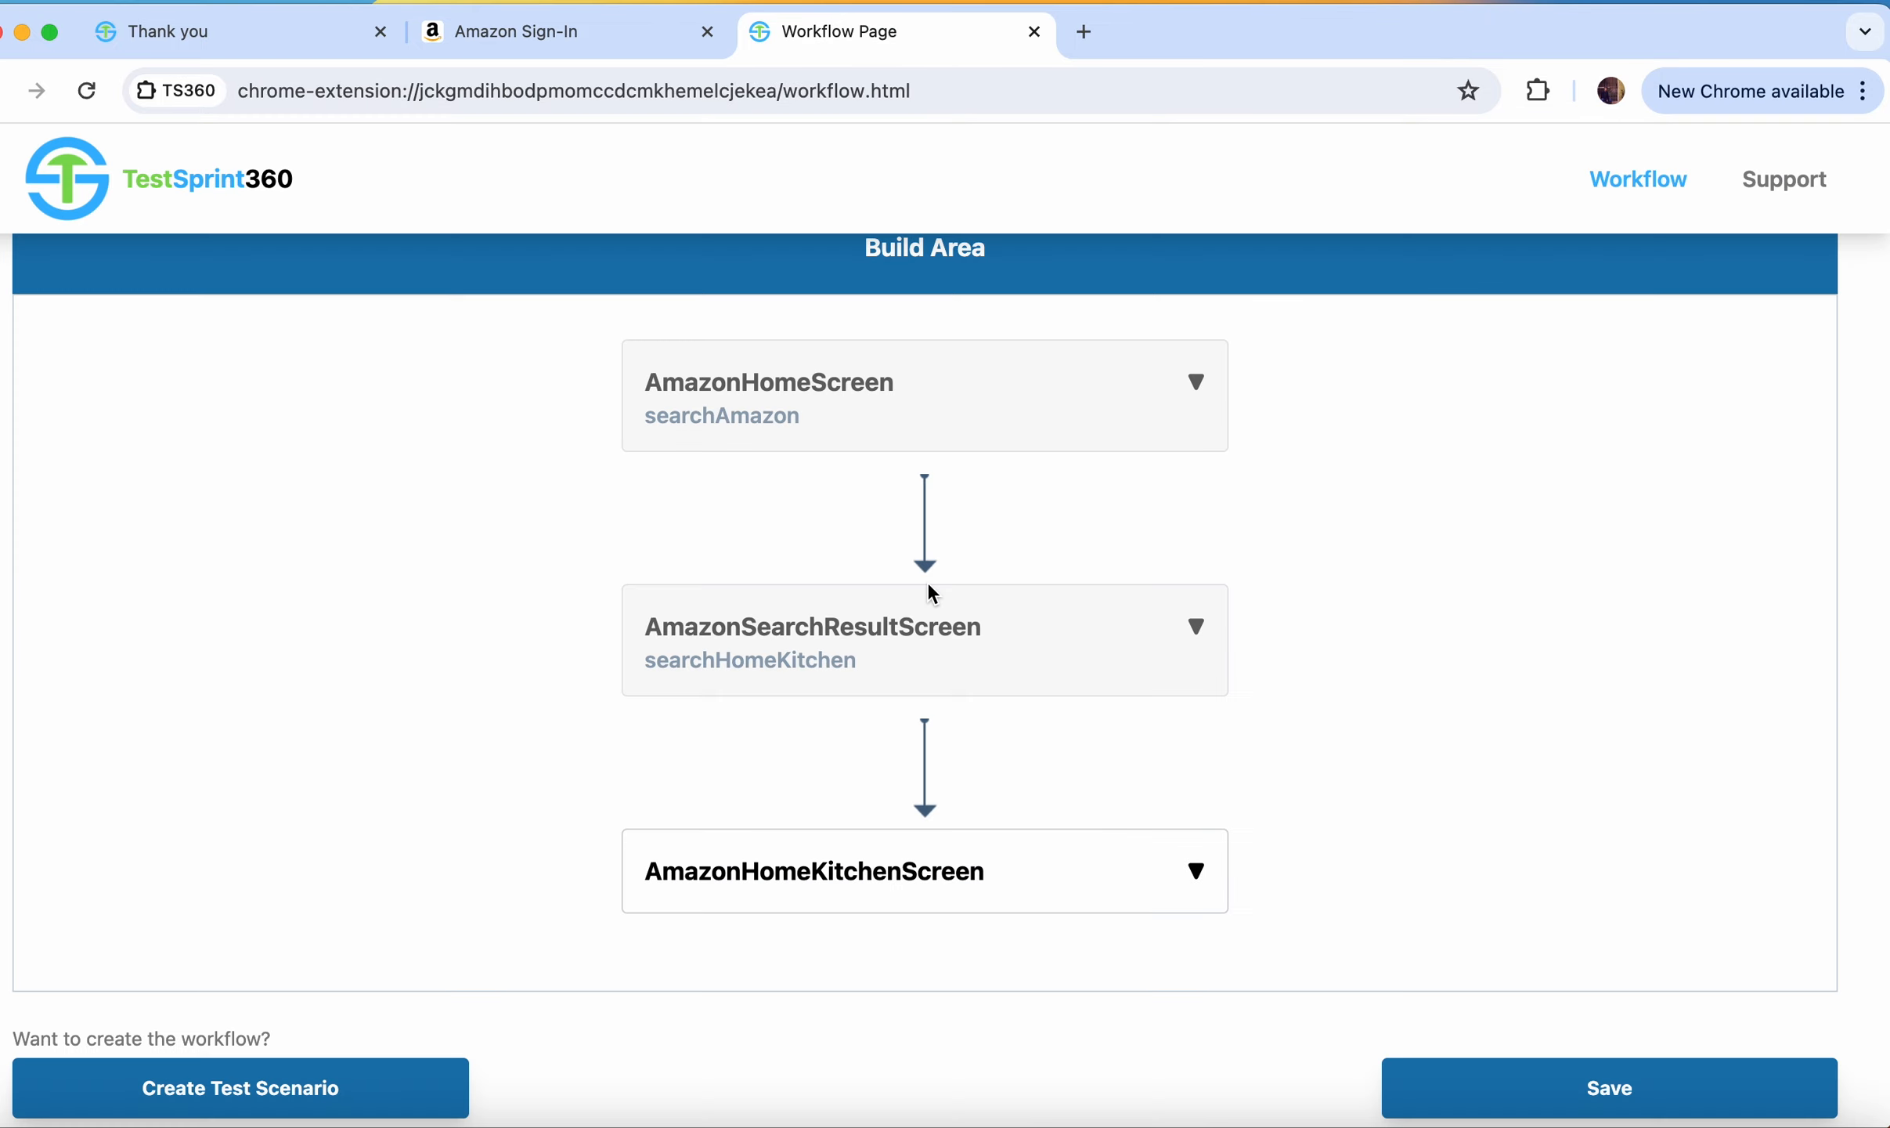
{"action": "left_click", "coordinate": [887, 846]}
{"action": "left_click", "coordinate": [848, 908]}
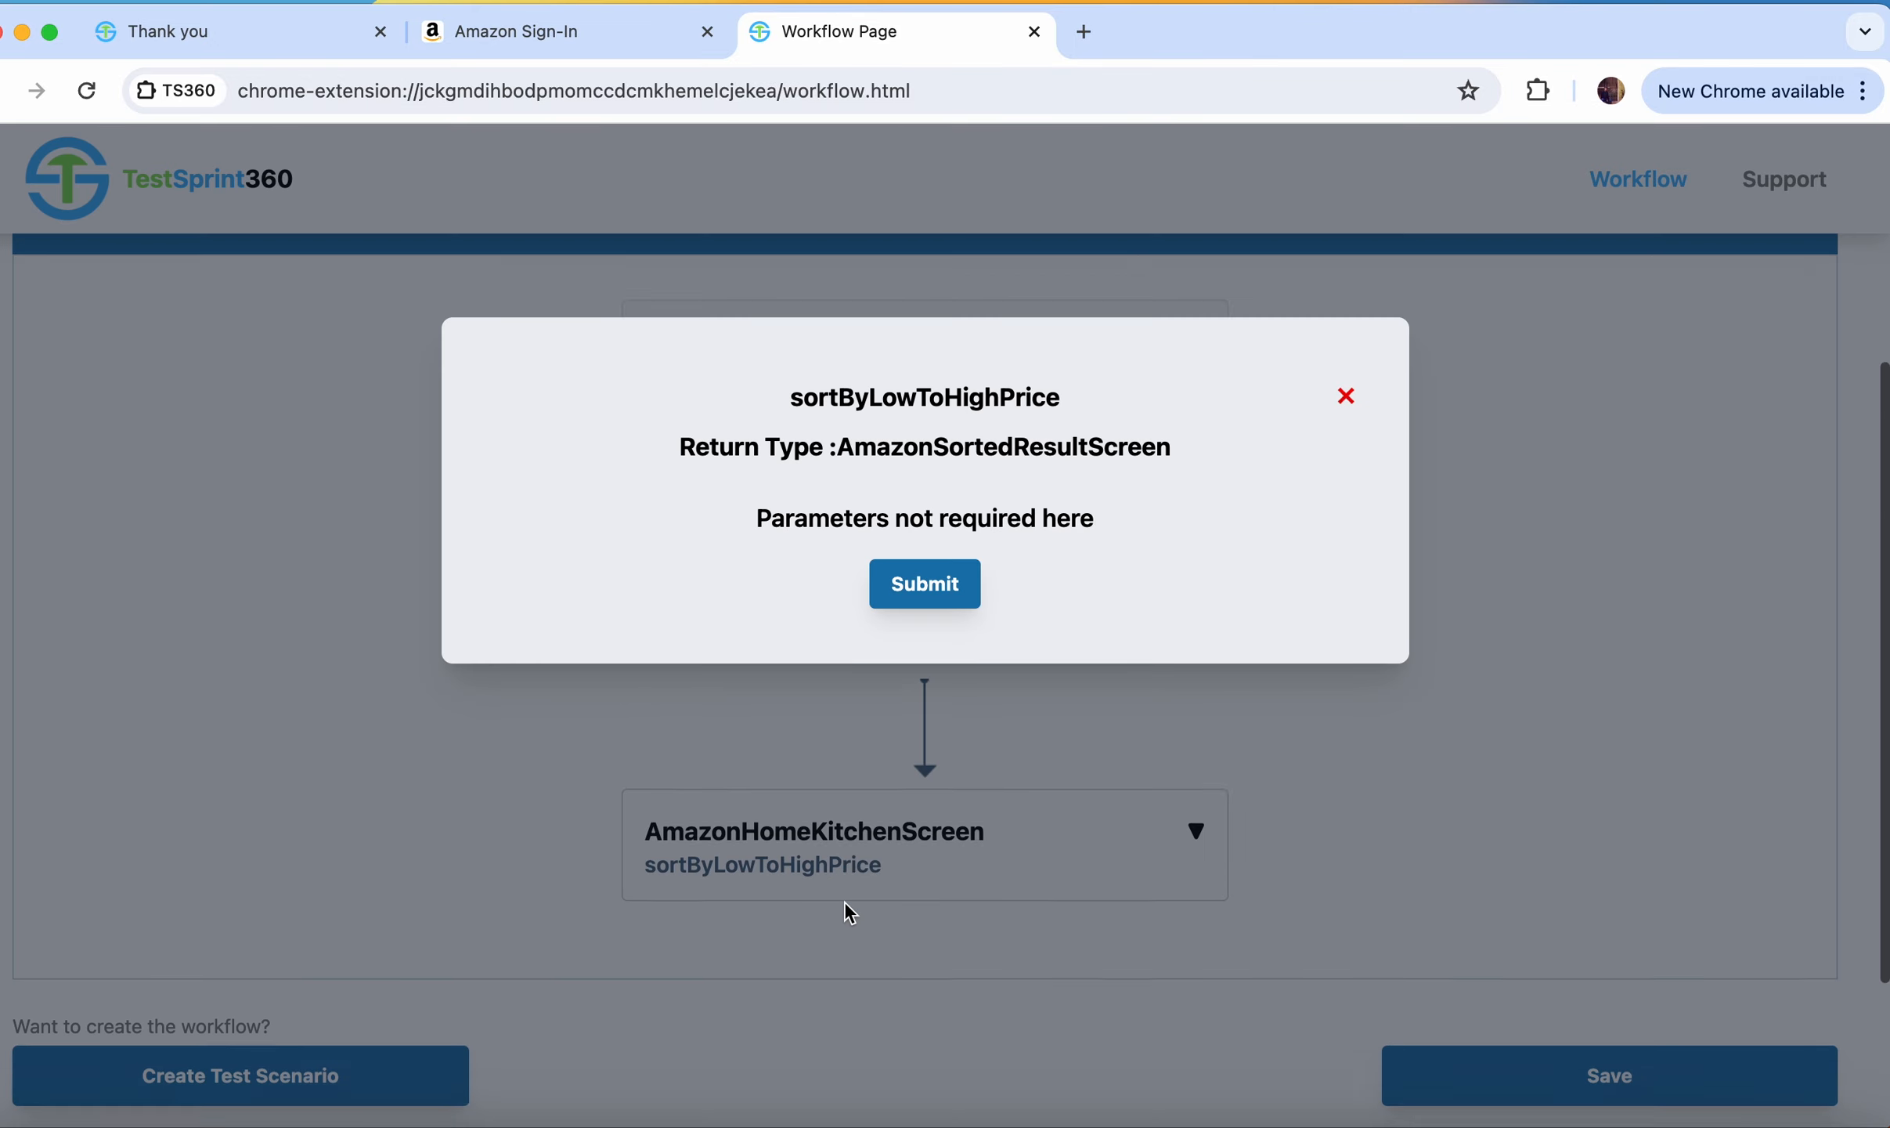
{"action": "scroll", "coordinate": [888, 669], "scroll_direction": "down", "scroll_amount": 3}
{"action": "left_click", "coordinate": [909, 576]}
Step: Add AmazonSortedResultScreen's clickOnCheapestProductInGivenCategory method to the workflow
{"action": "left_click", "coordinate": [857, 845]}
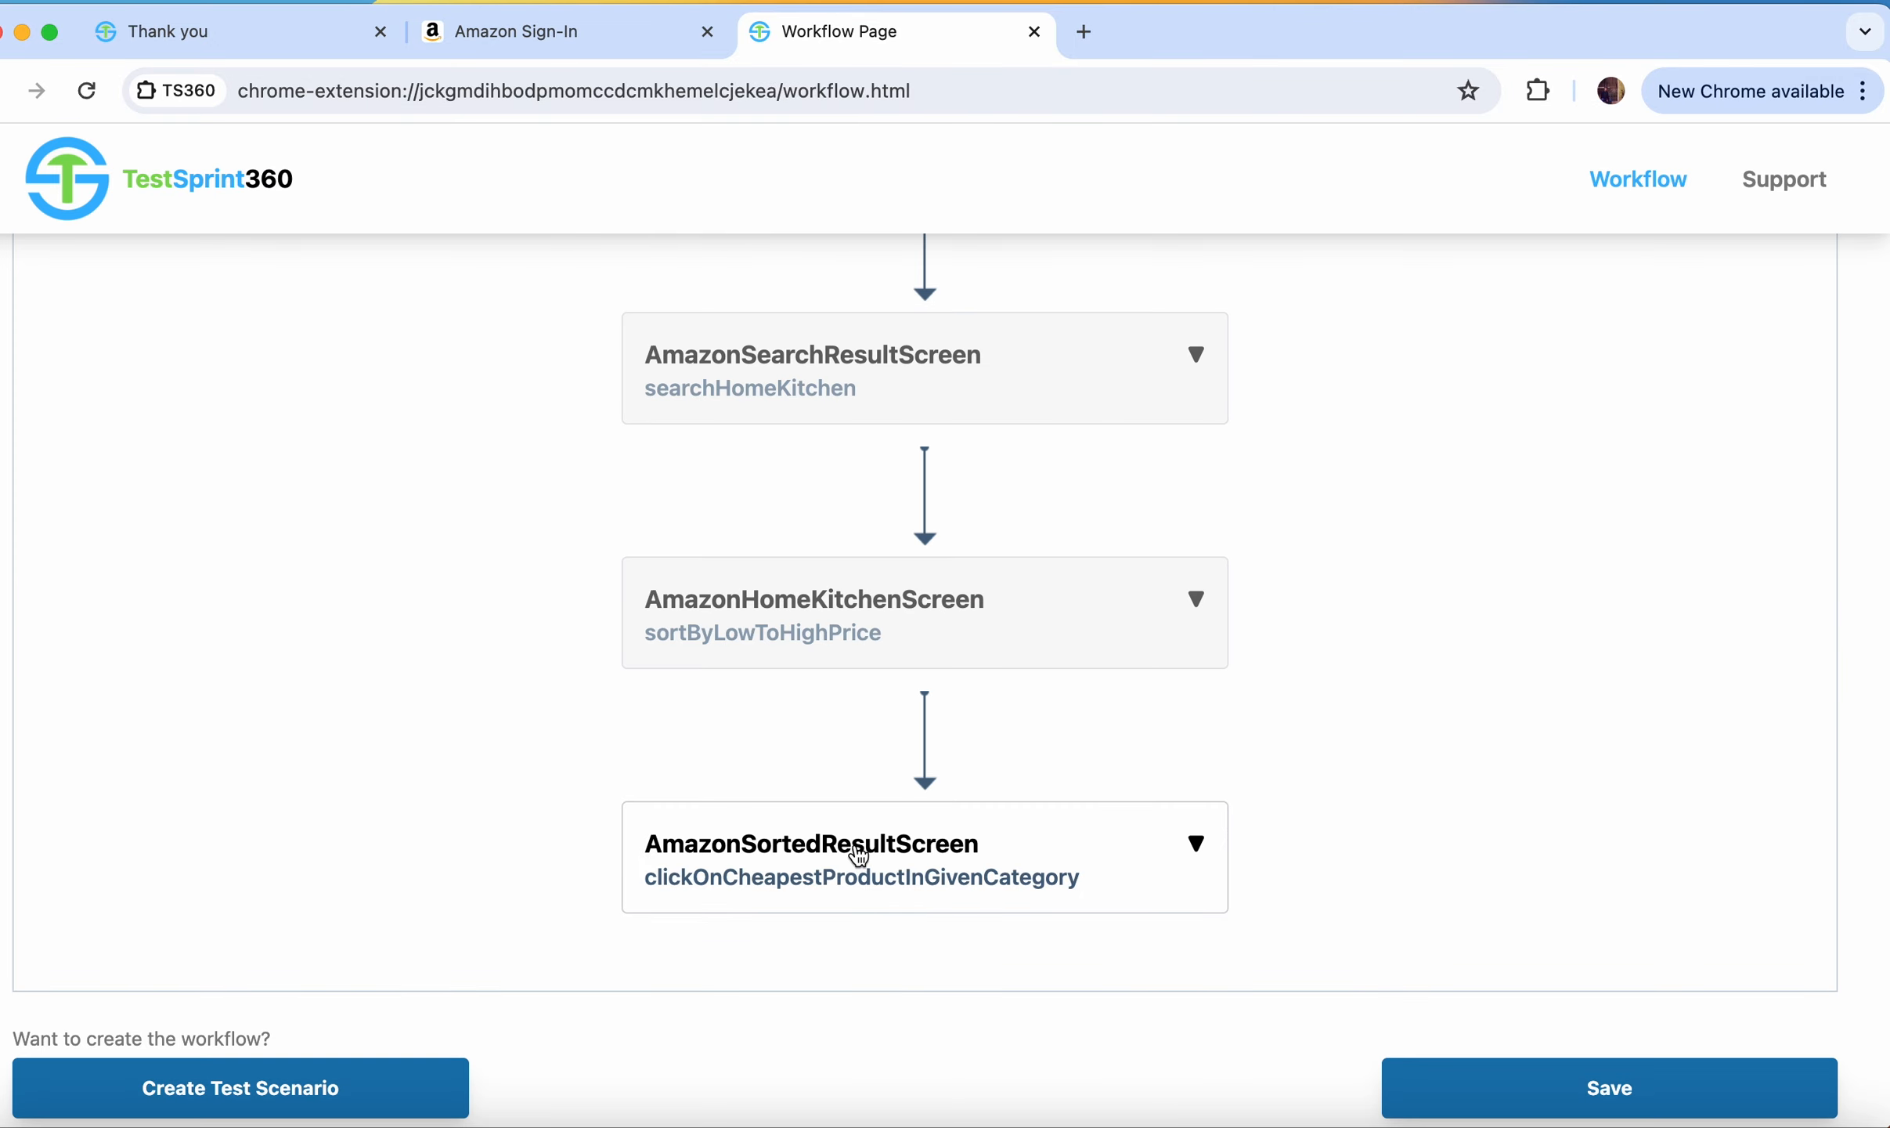
{"action": "left_click", "coordinate": [862, 876]}
{"action": "scroll", "coordinate": [862, 873], "scroll_direction": "down", "scroll_amount": 3}
{"action": "left_click", "coordinate": [925, 583]}
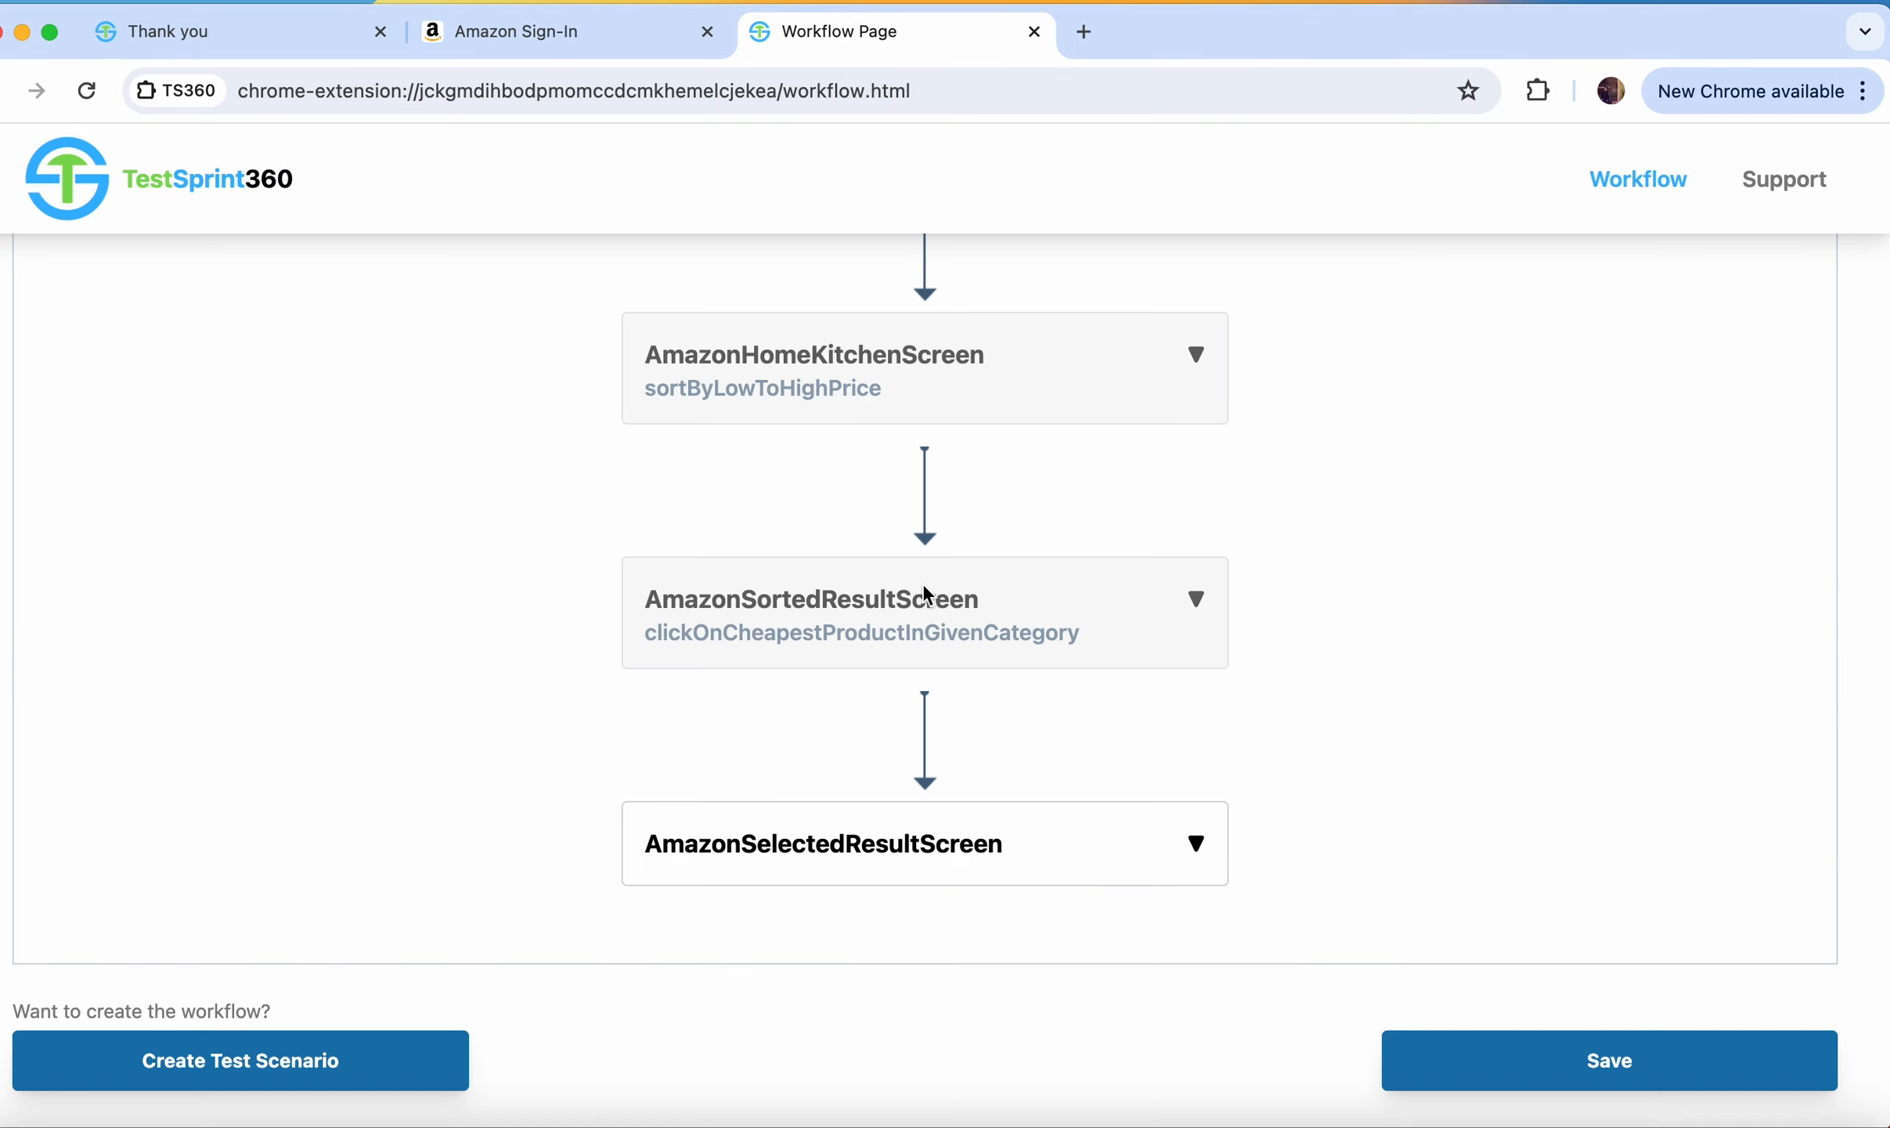
Step: Chain clickOnAddToCartButton from AmazonSelectedResultScreen and clickOnGoToCartButton from AmazonAddToCartConfirmationScreen into the workflow
{"action": "left_click", "coordinate": [900, 850]}
{"action": "left_click", "coordinate": [882, 881]}
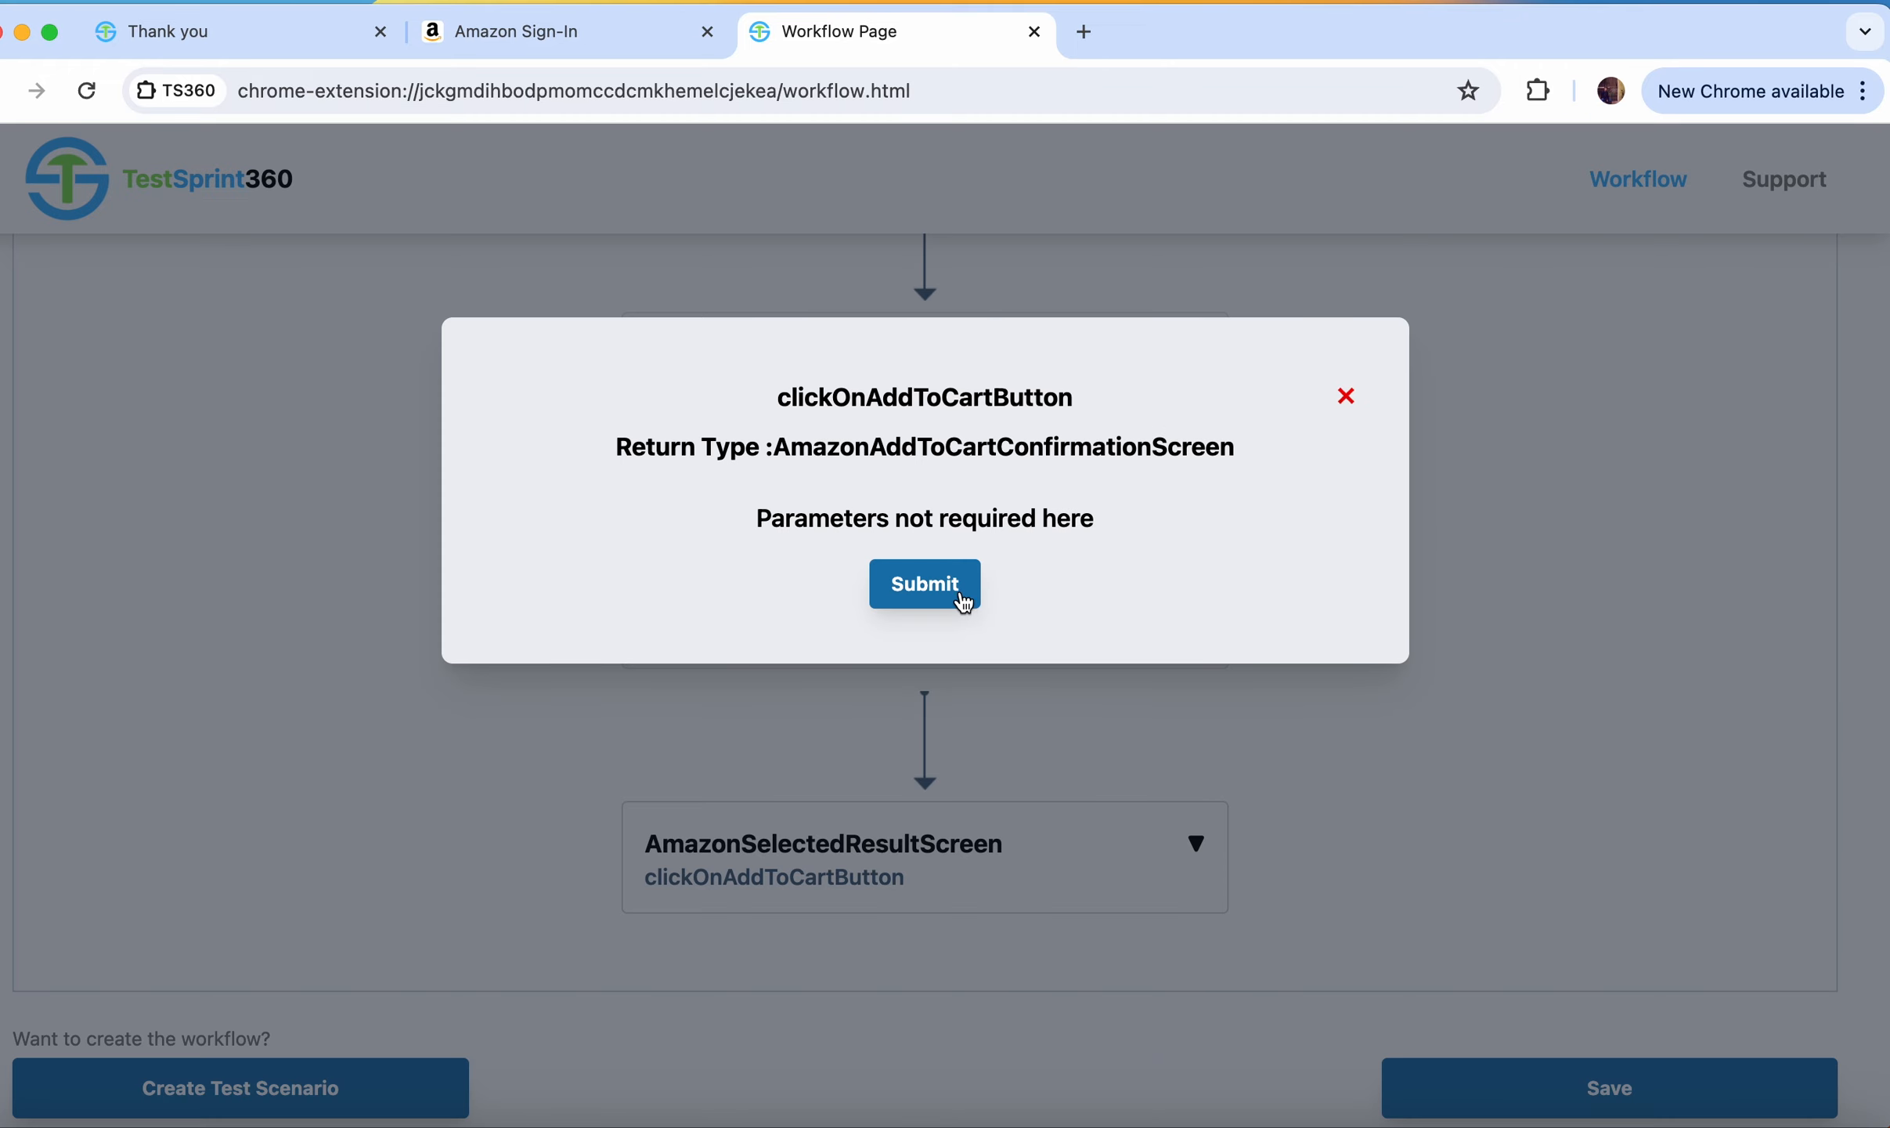
{"action": "left_click", "coordinate": [924, 584]}
{"action": "scroll", "coordinate": [899, 832], "scroll_direction": "down", "scroll_amount": 5}
{"action": "left_click", "coordinate": [921, 657]}
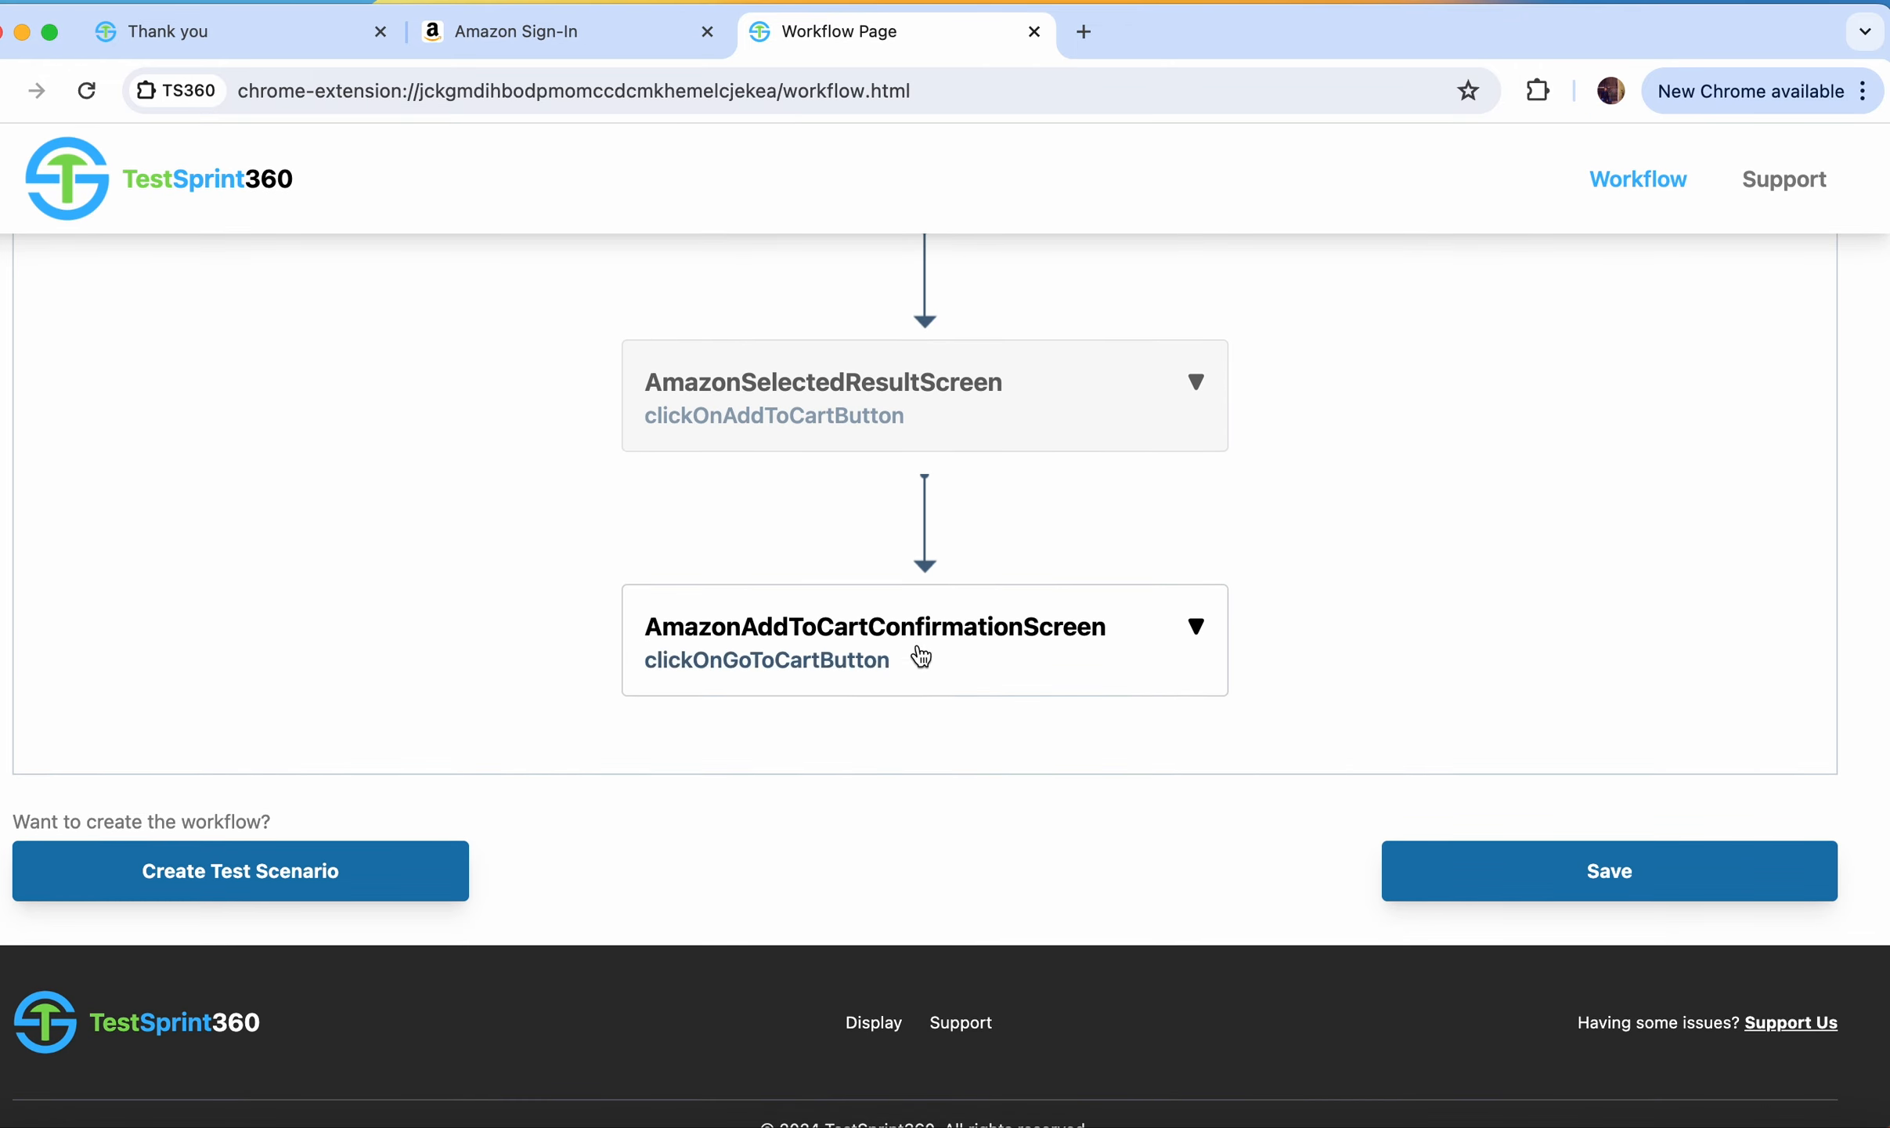
{"action": "left_click", "coordinate": [875, 661]}
{"action": "left_click", "coordinate": [938, 595]}
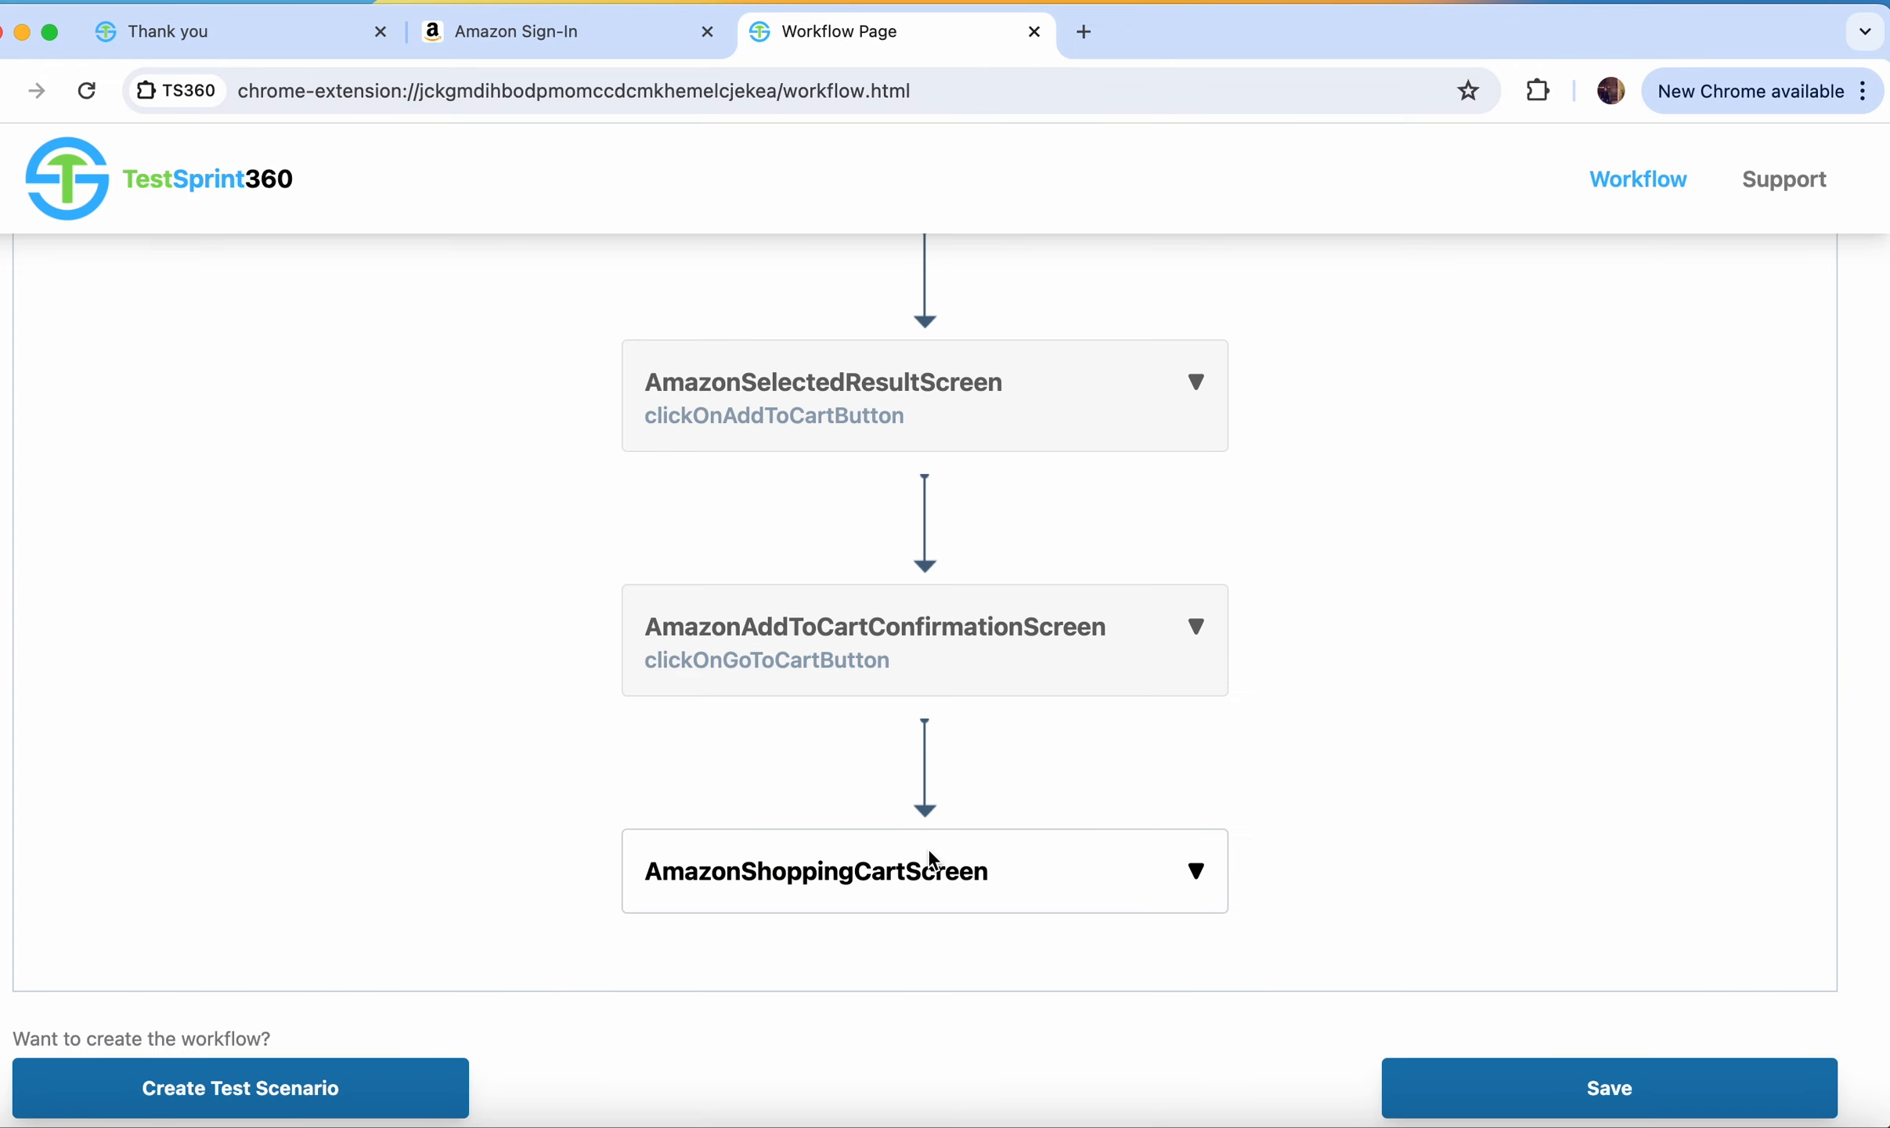
Step: Review the finished workflow chain, save it, and go to the test scenario page
{"action": "scroll", "coordinate": [1057, 632], "scroll_direction": "up", "scroll_amount": 15}
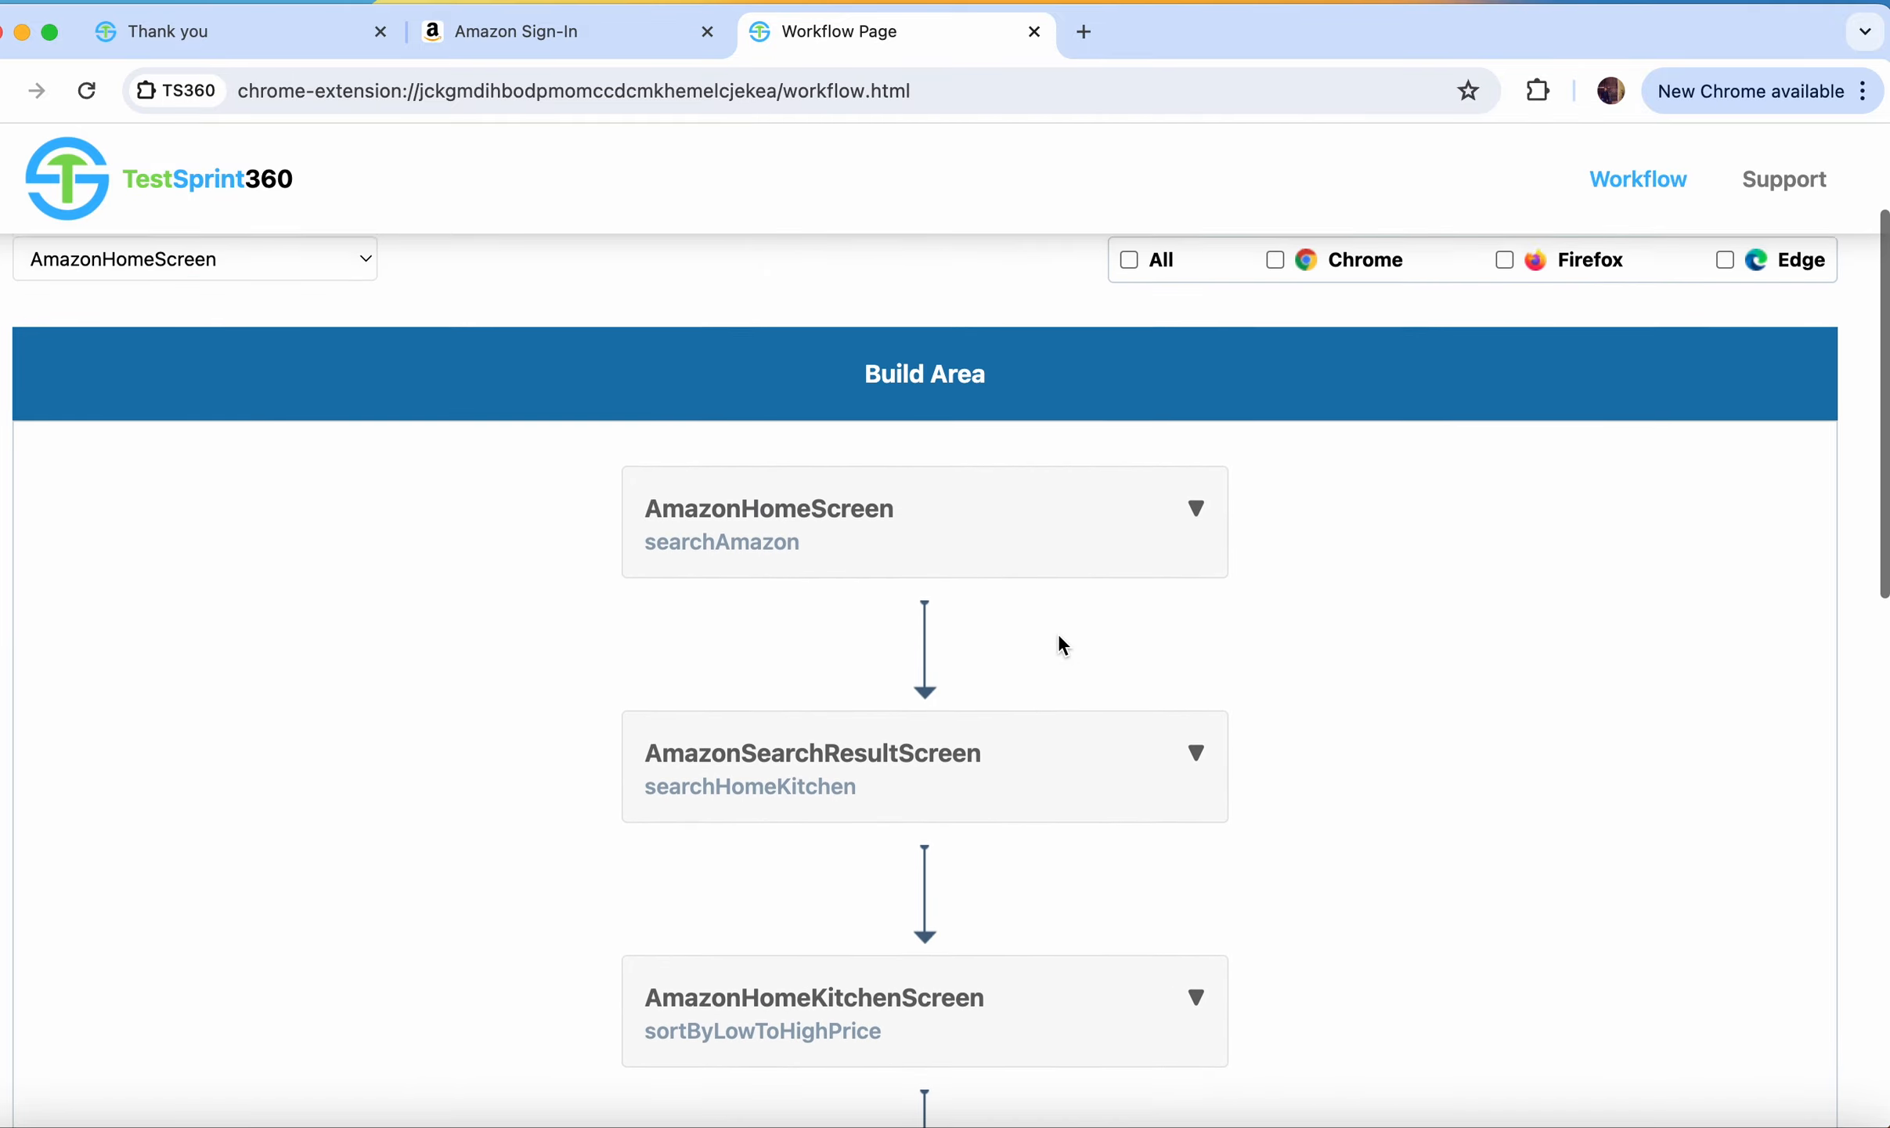
{"action": "scroll", "coordinate": [1057, 632], "scroll_direction": "down", "scroll_amount": 9}
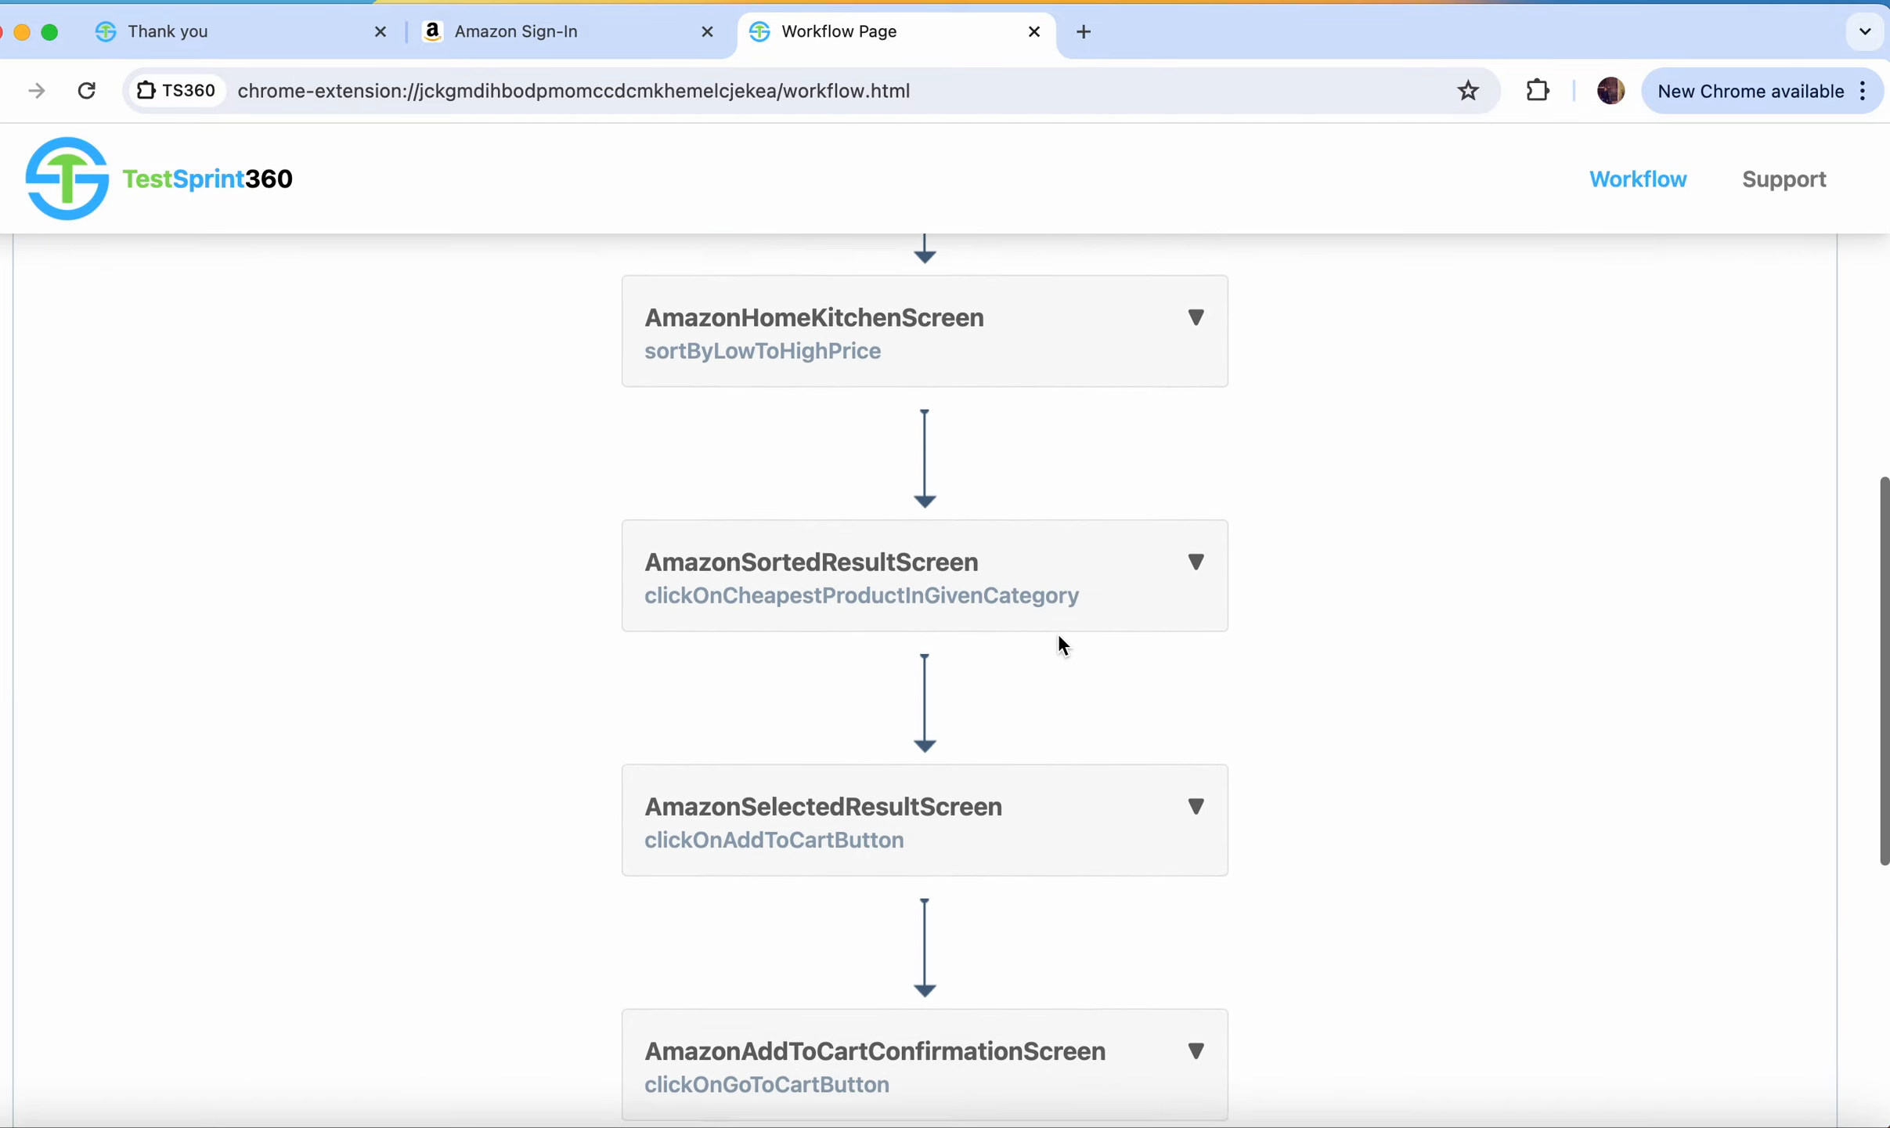
{"action": "scroll", "coordinate": [1057, 632], "scroll_direction": "down", "scroll_amount": 8}
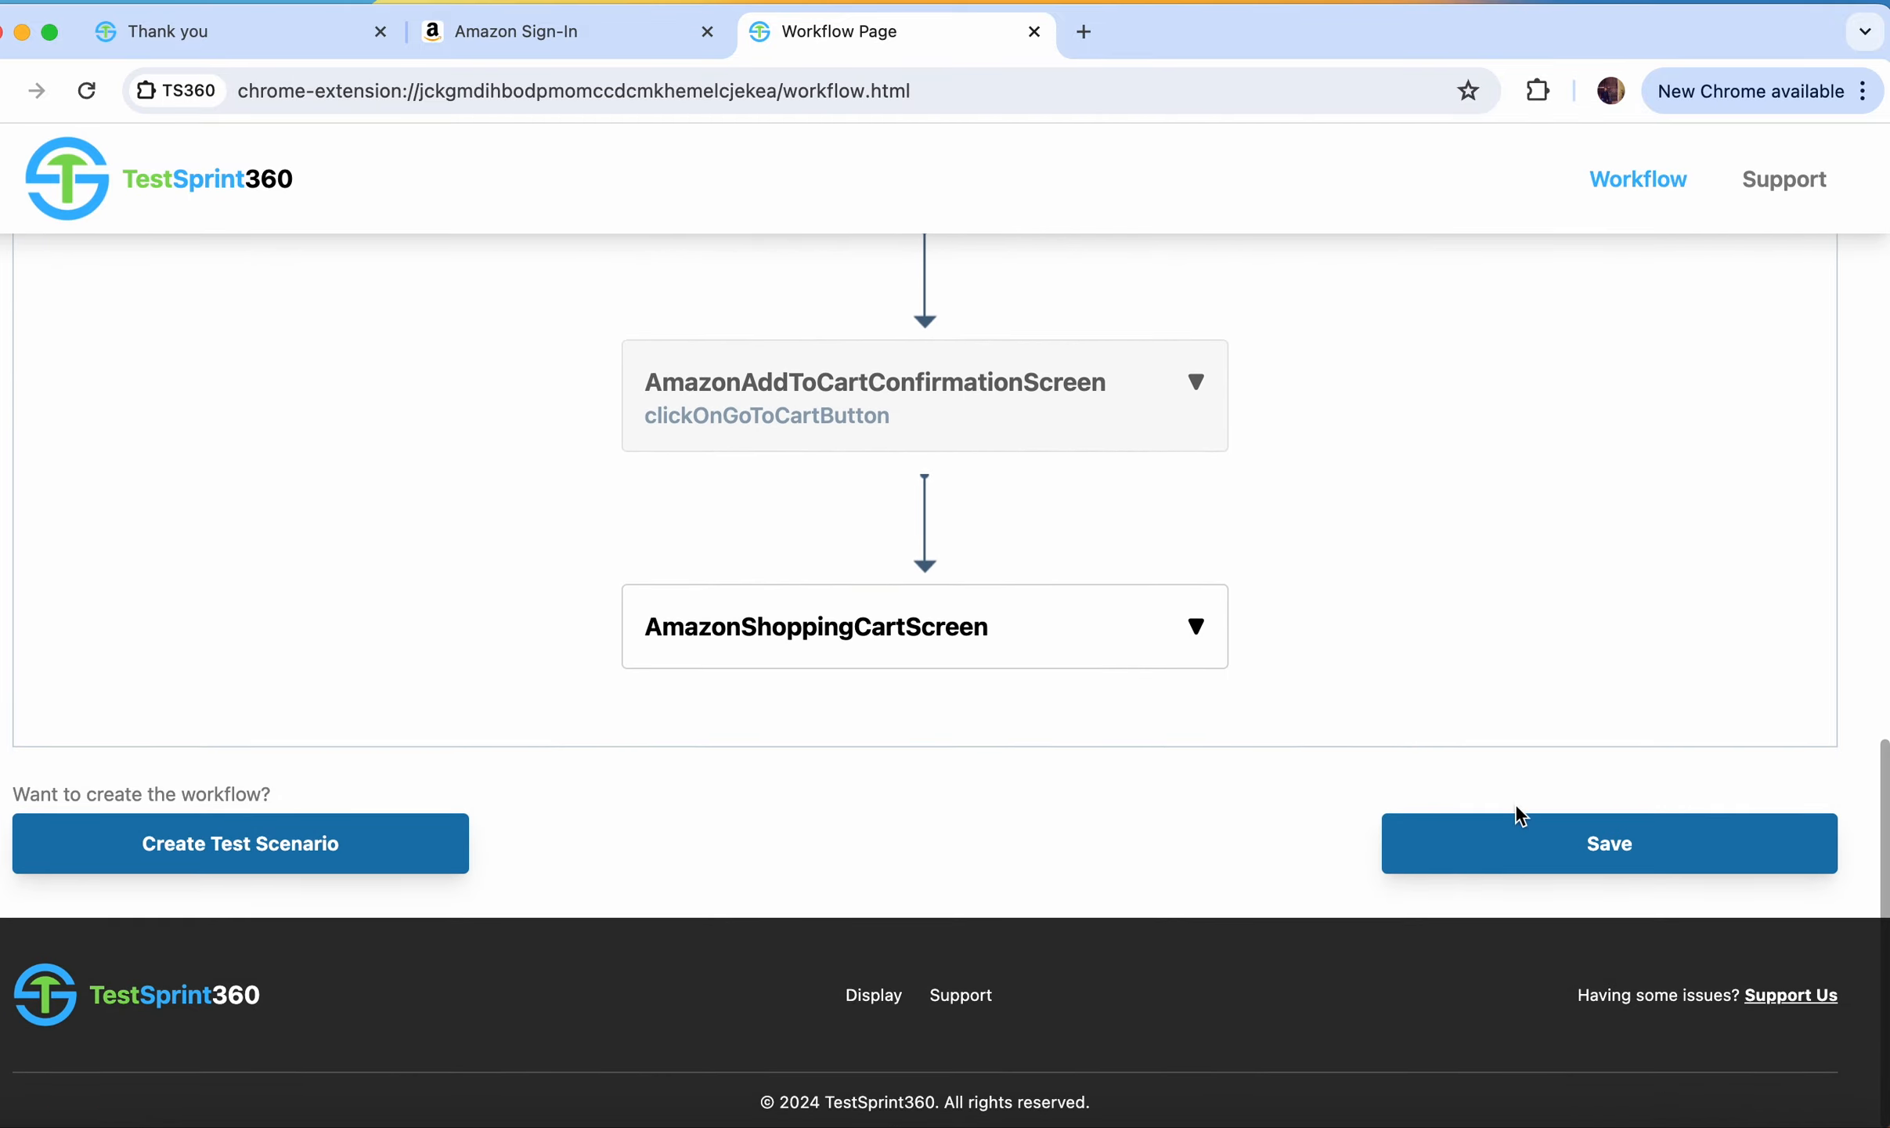
{"action": "left_click", "coordinate": [1607, 848]}
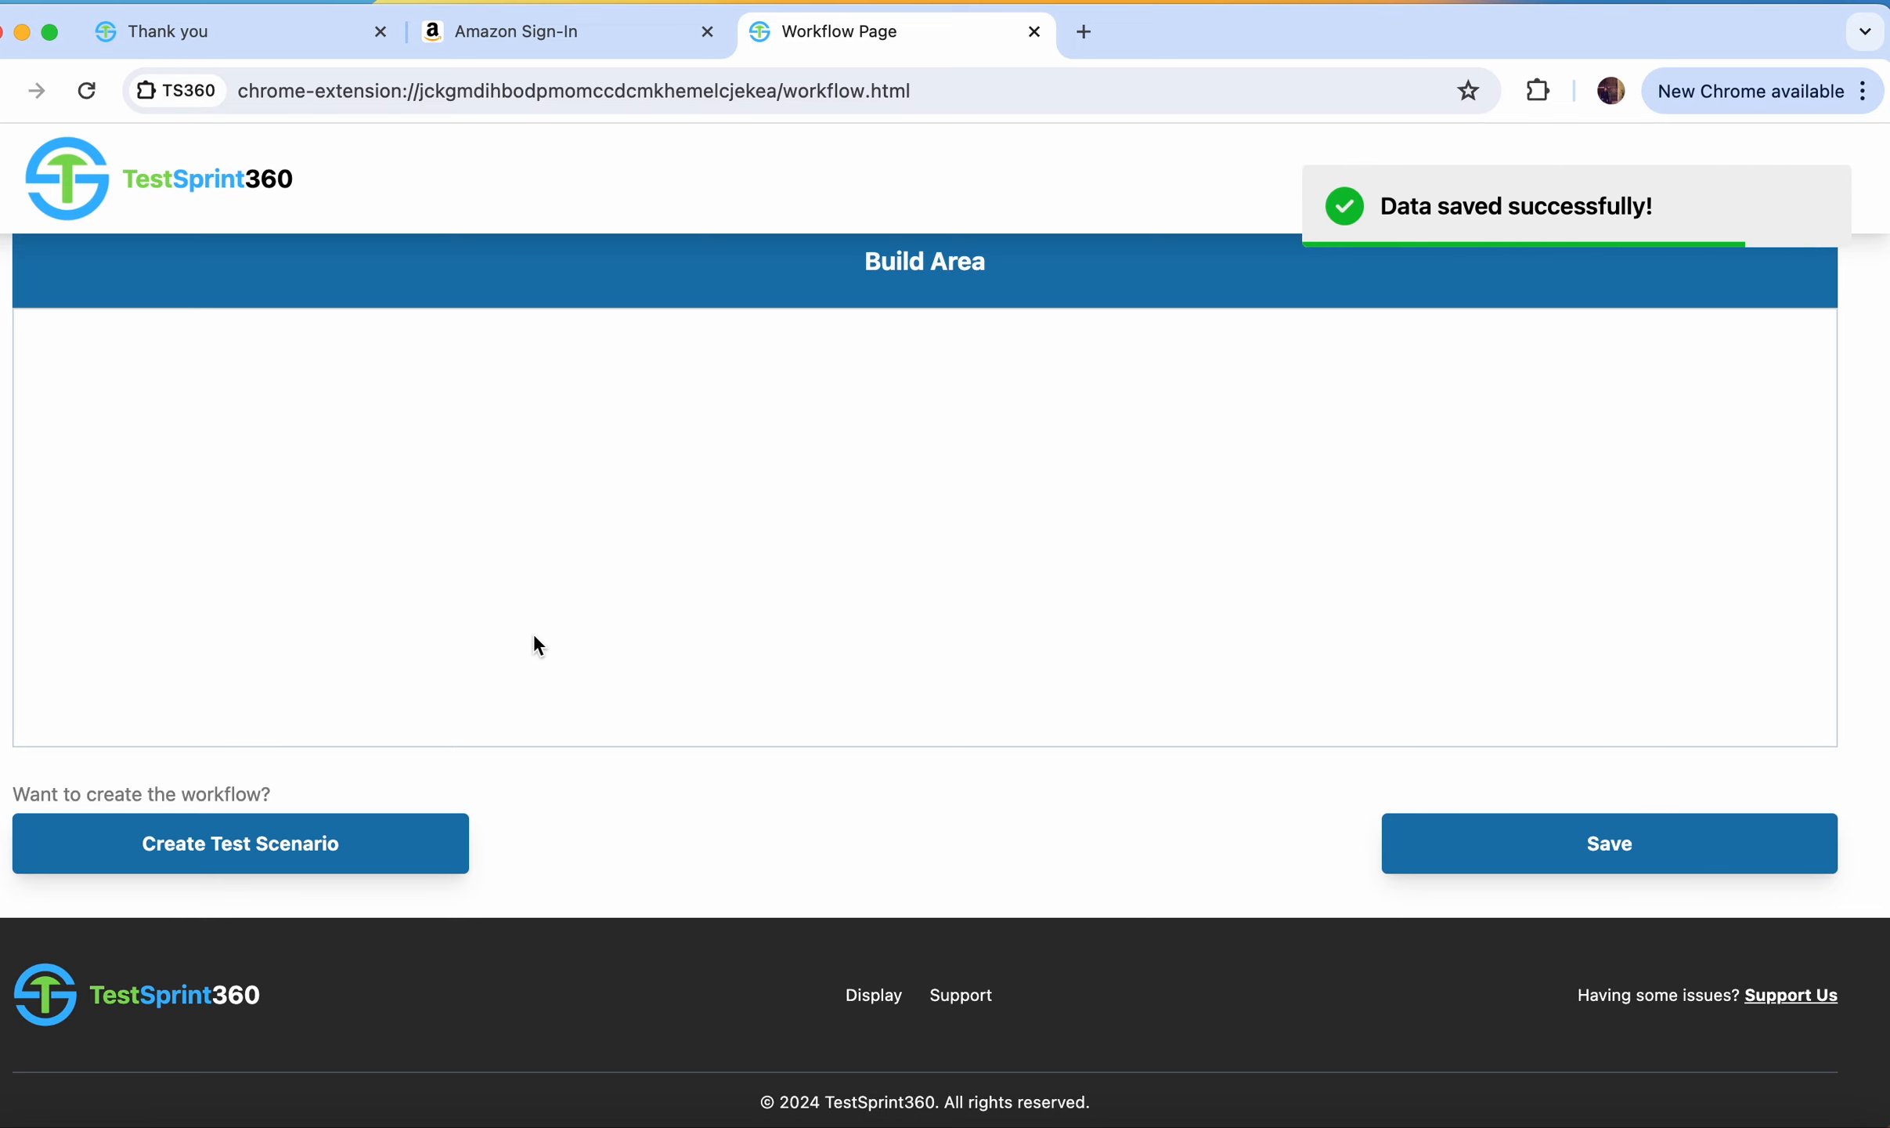
{"action": "left_click", "coordinate": [329, 838]}
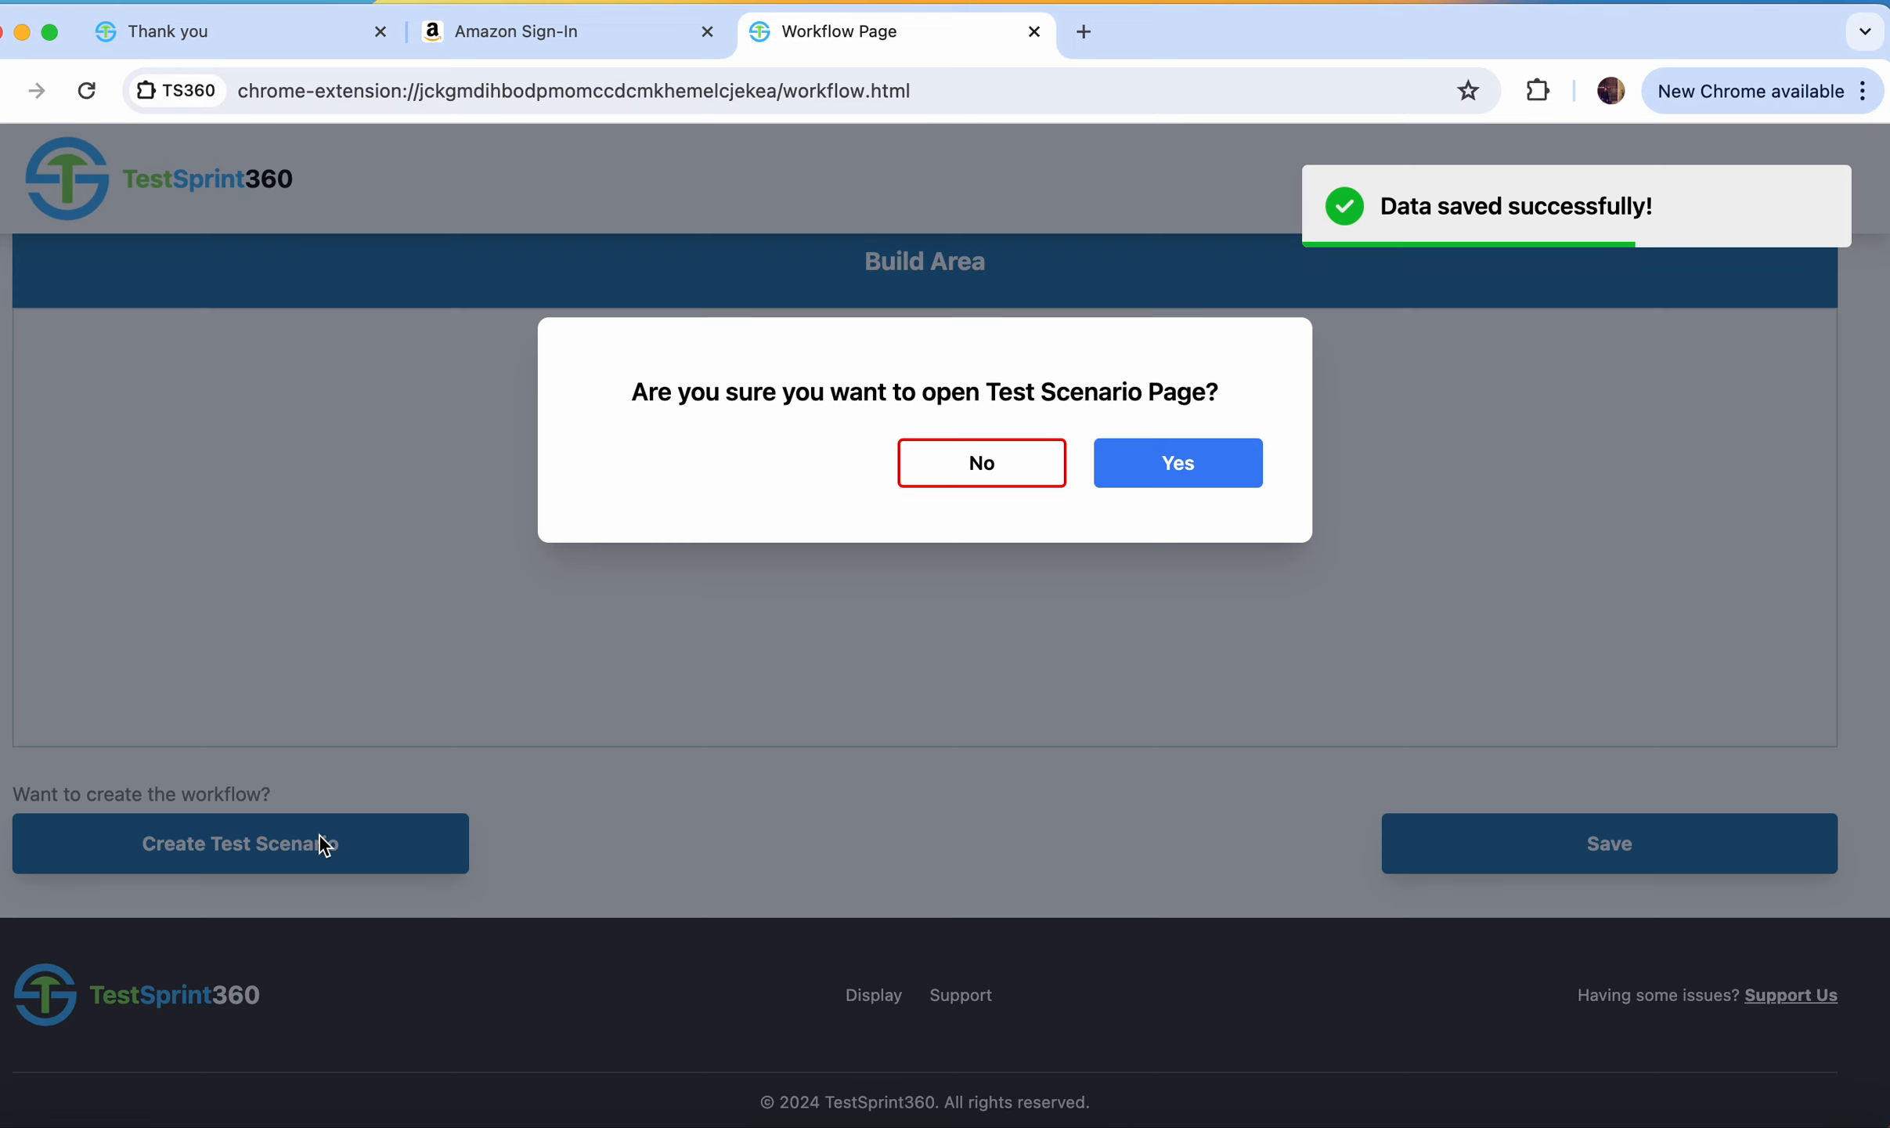
{"action": "left_click", "coordinate": [1182, 470]}
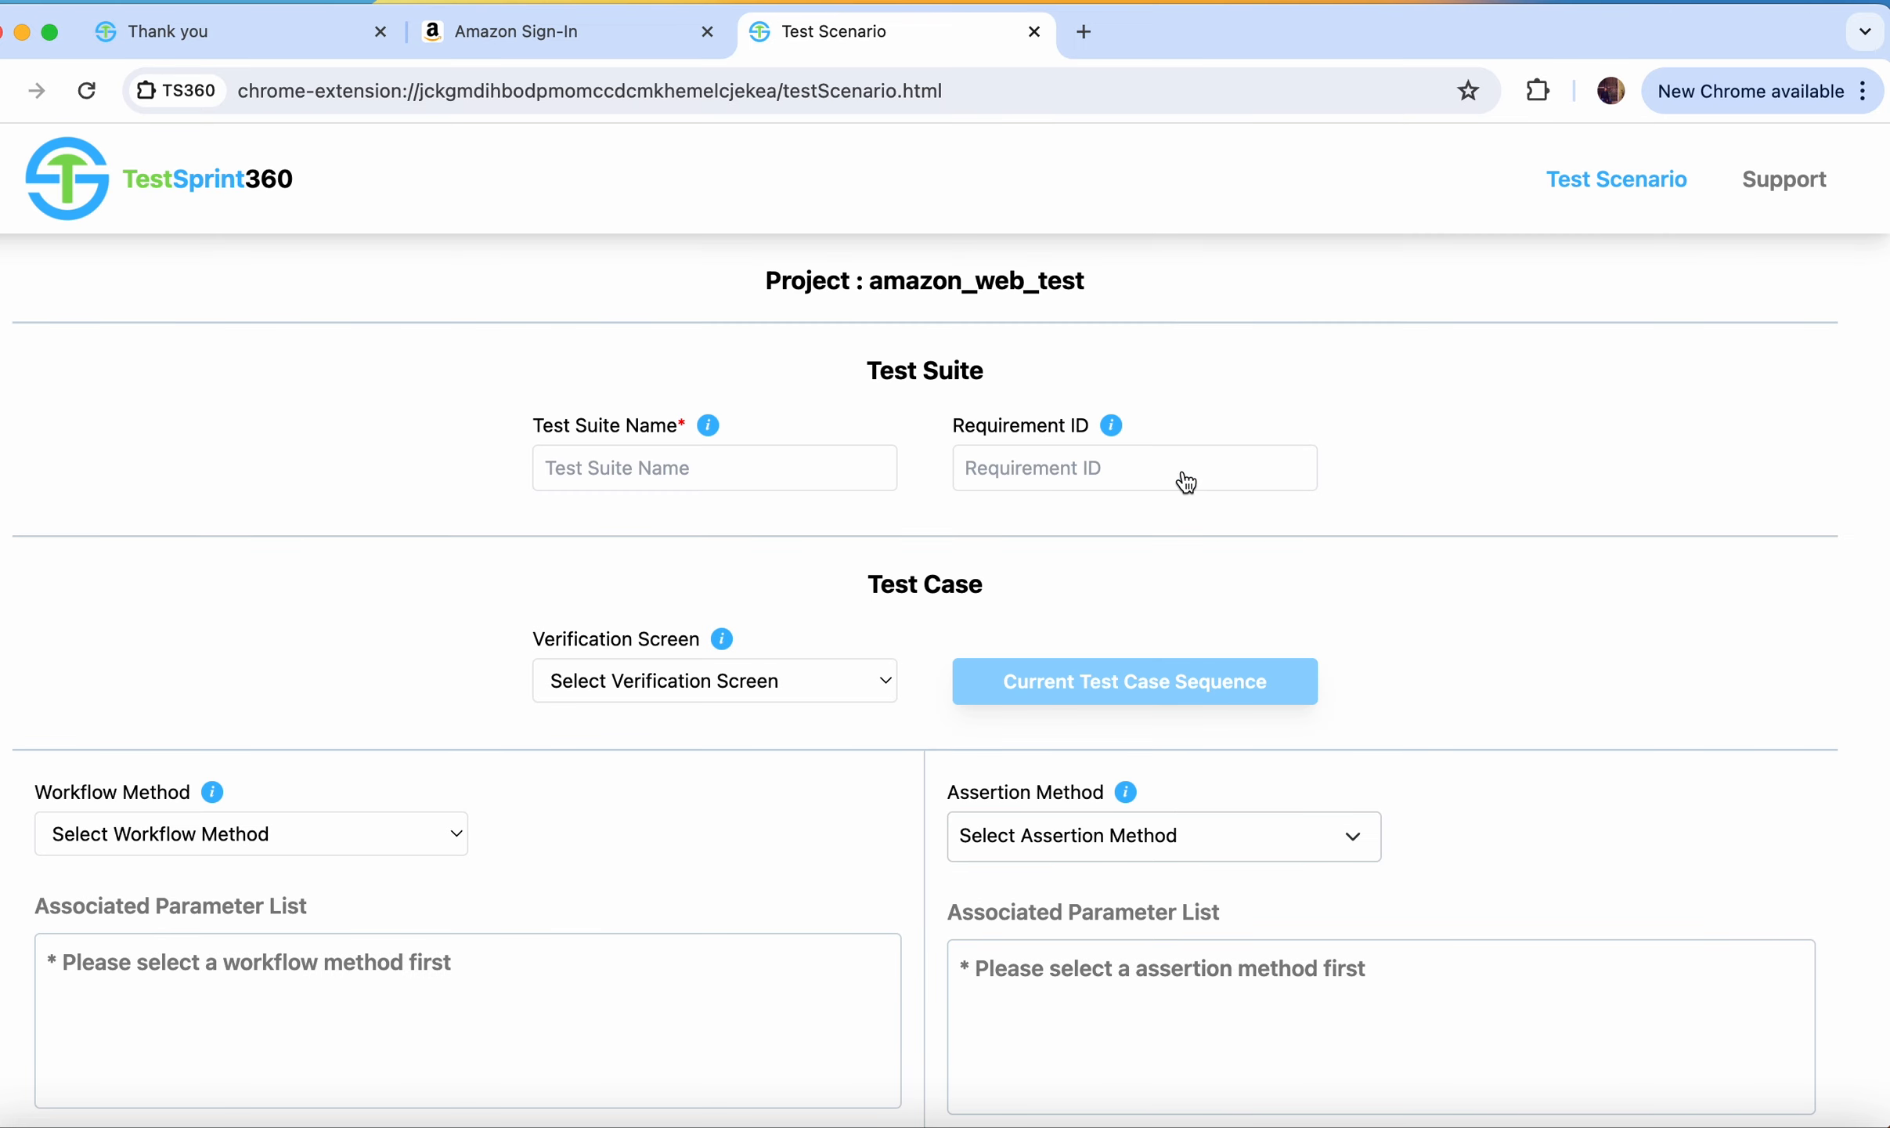
Step: Name the test suite AmazonTestSuite with requirement ID 12345 and choose AmazonShoppingCartScreen as the verification screen
{"action": "left_click", "coordinate": [762, 476]}
{"action": "left_click", "coordinate": [792, 538]}
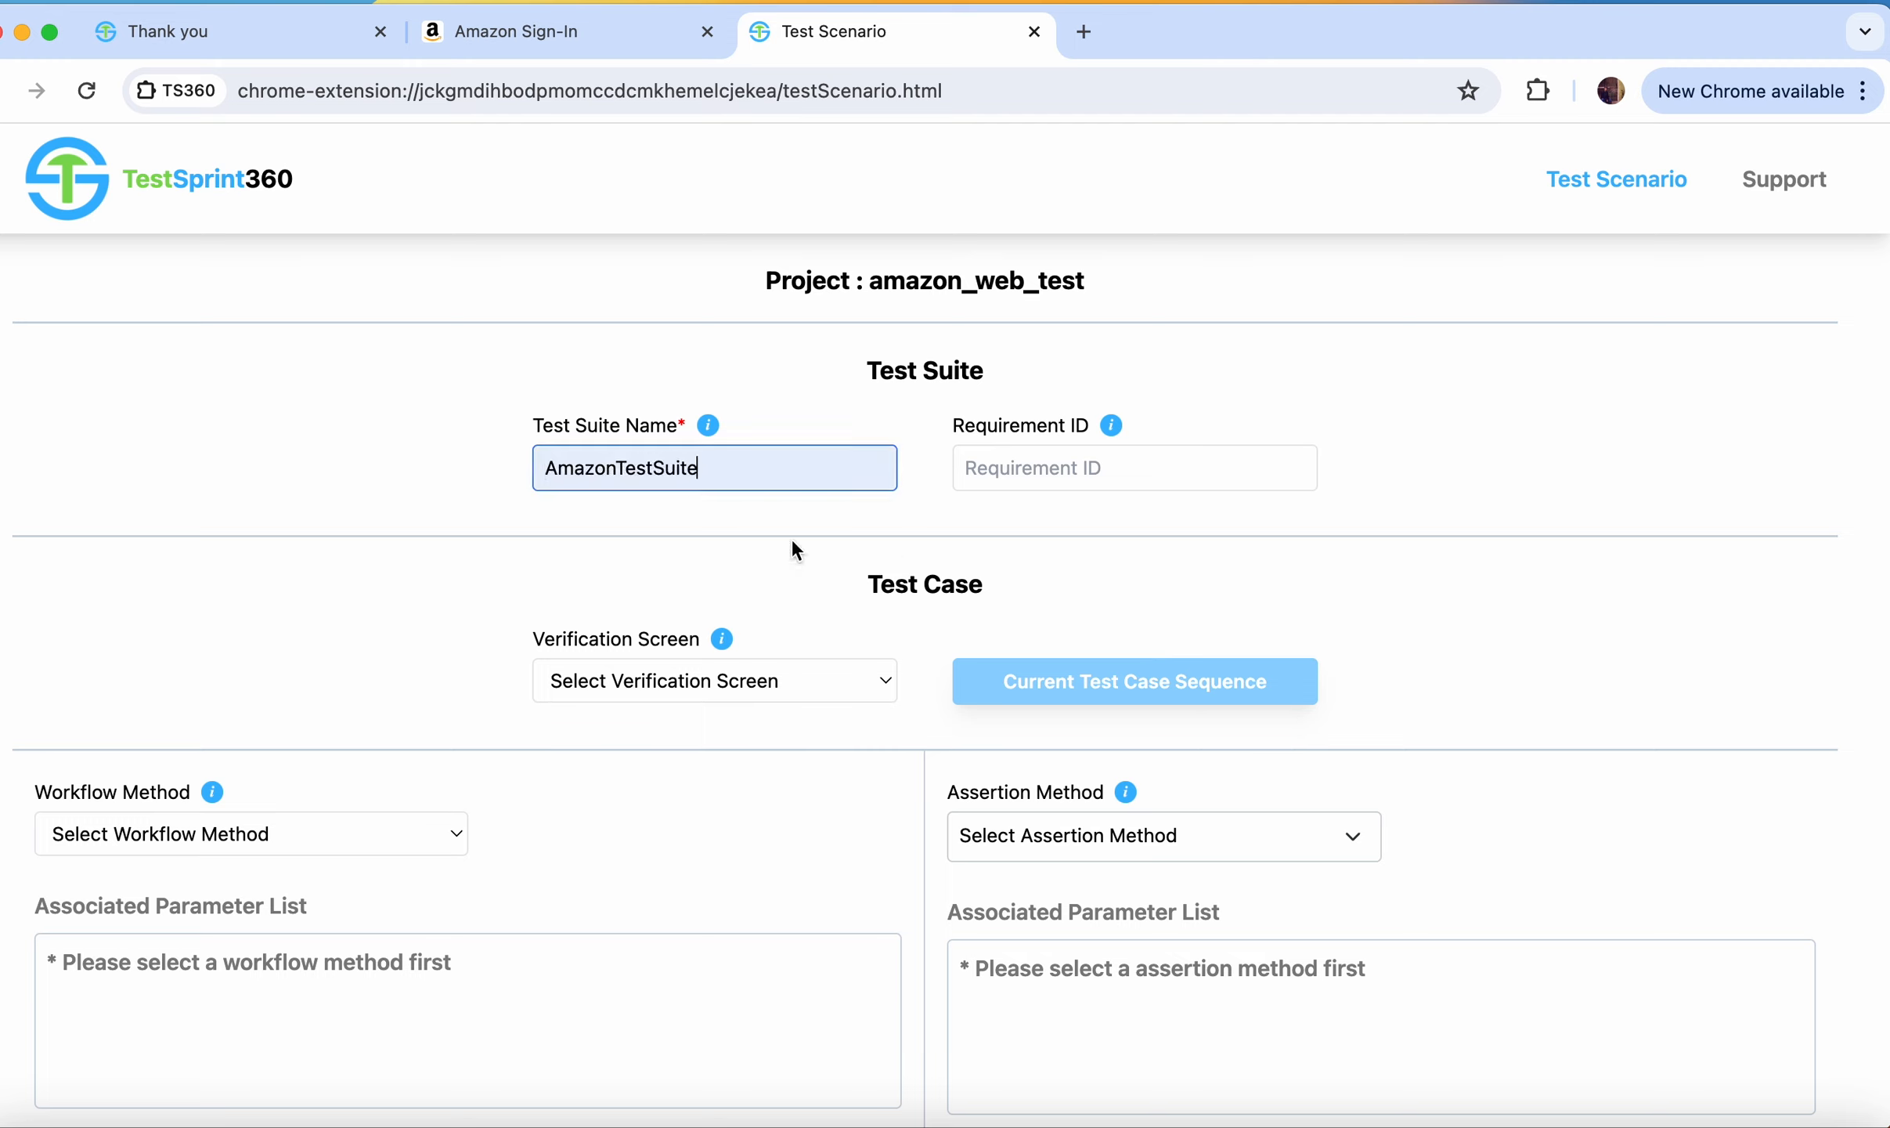
{"action": "left_click", "coordinate": [1054, 455]}
{"action": "left_click", "coordinate": [1135, 534]}
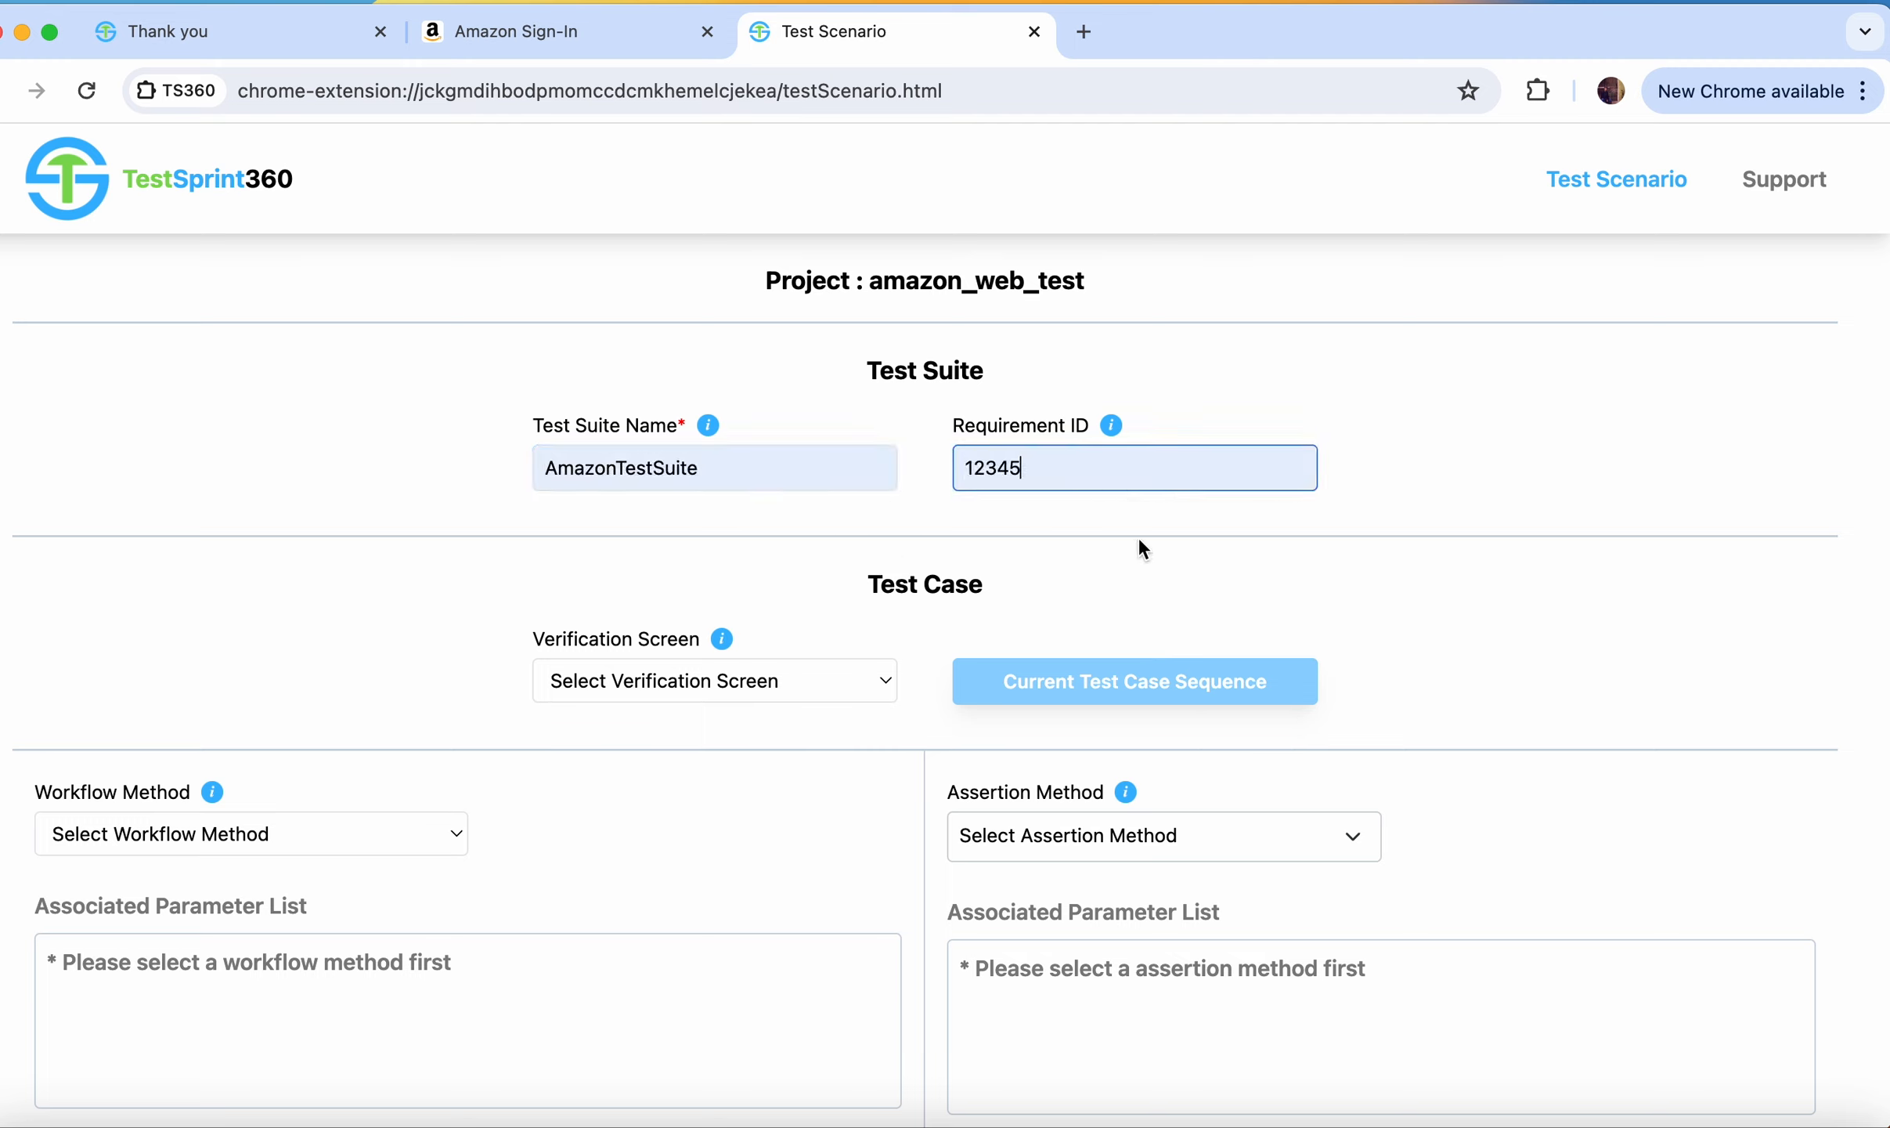
{"action": "left_click", "coordinate": [760, 681]}
{"action": "left_click", "coordinate": [727, 712]}
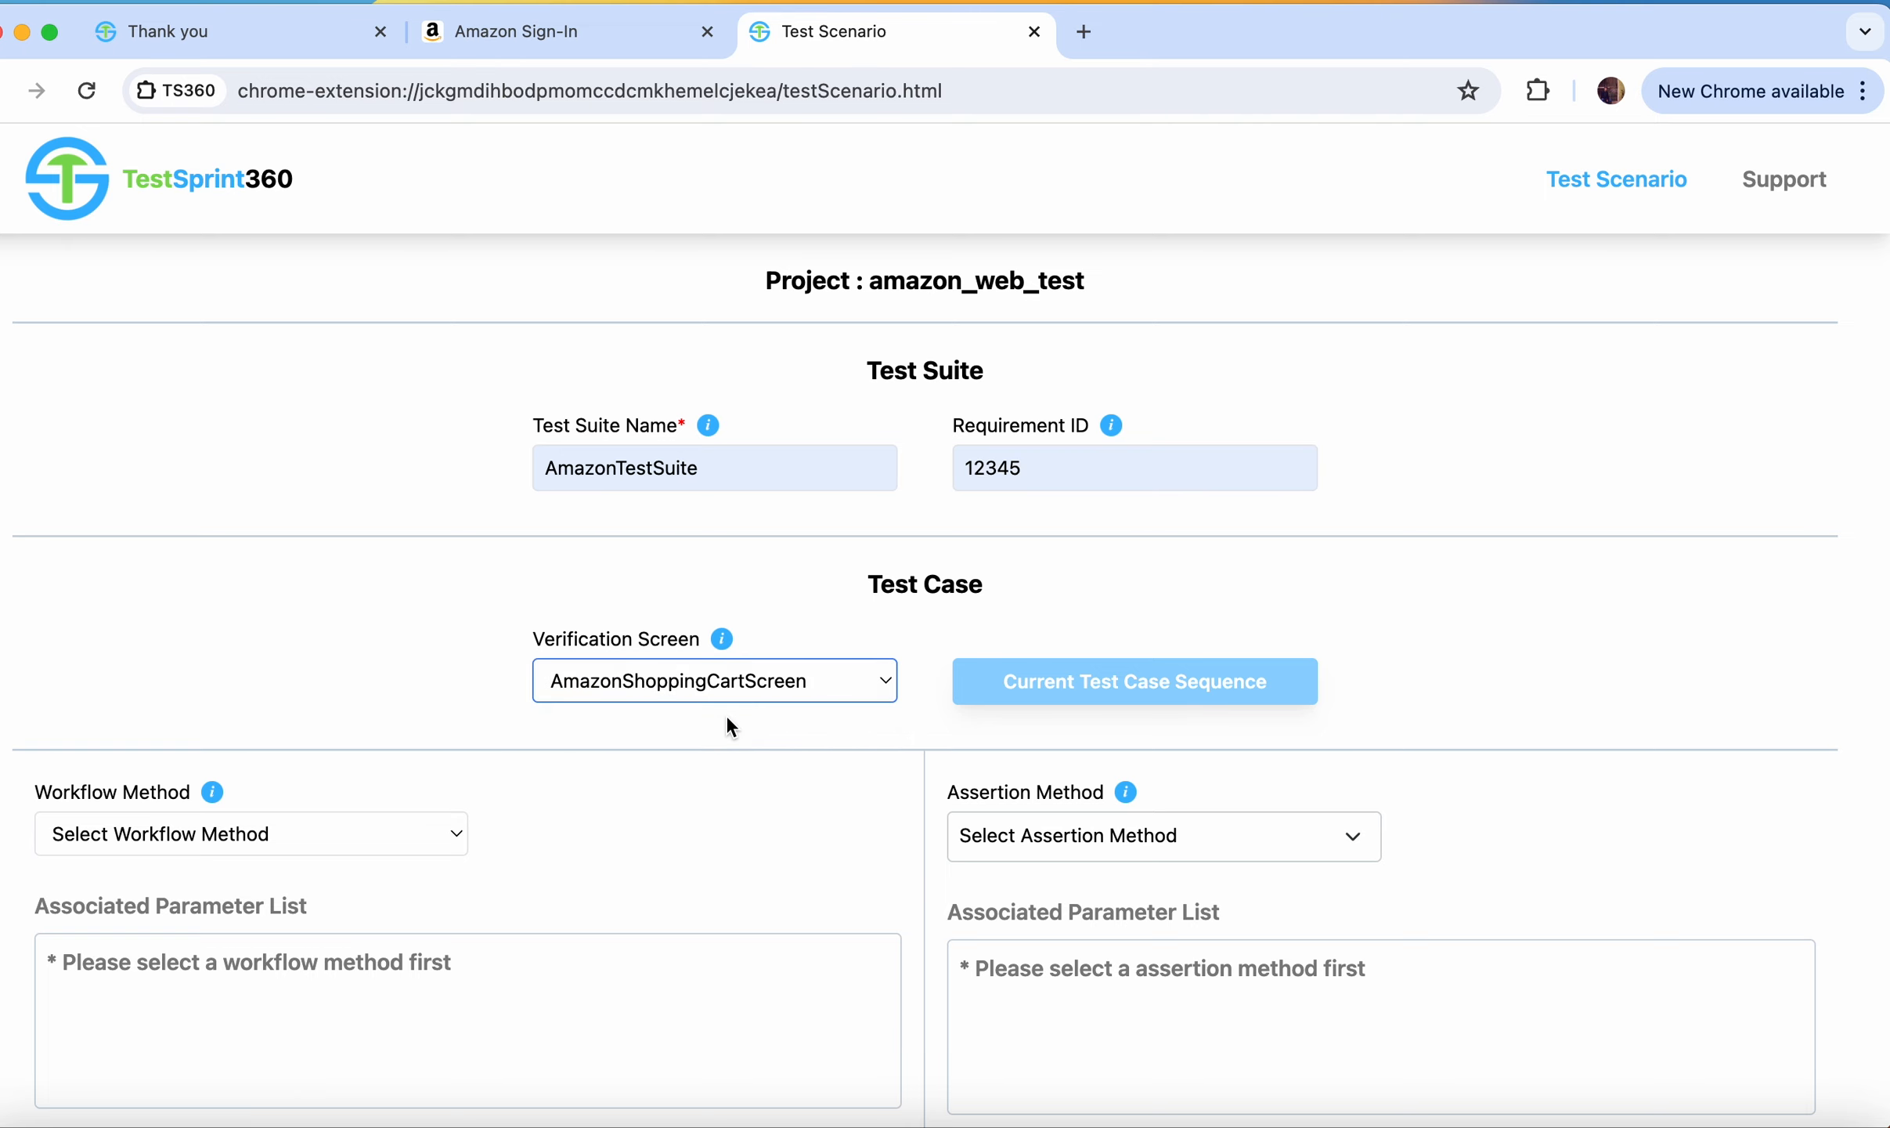
Step: Choose amazonHomeScreenToAmazonShoppingCartScreenUS as the test case's workflow method
{"action": "scroll", "coordinate": [727, 715], "scroll_direction": "down", "scroll_amount": 5}
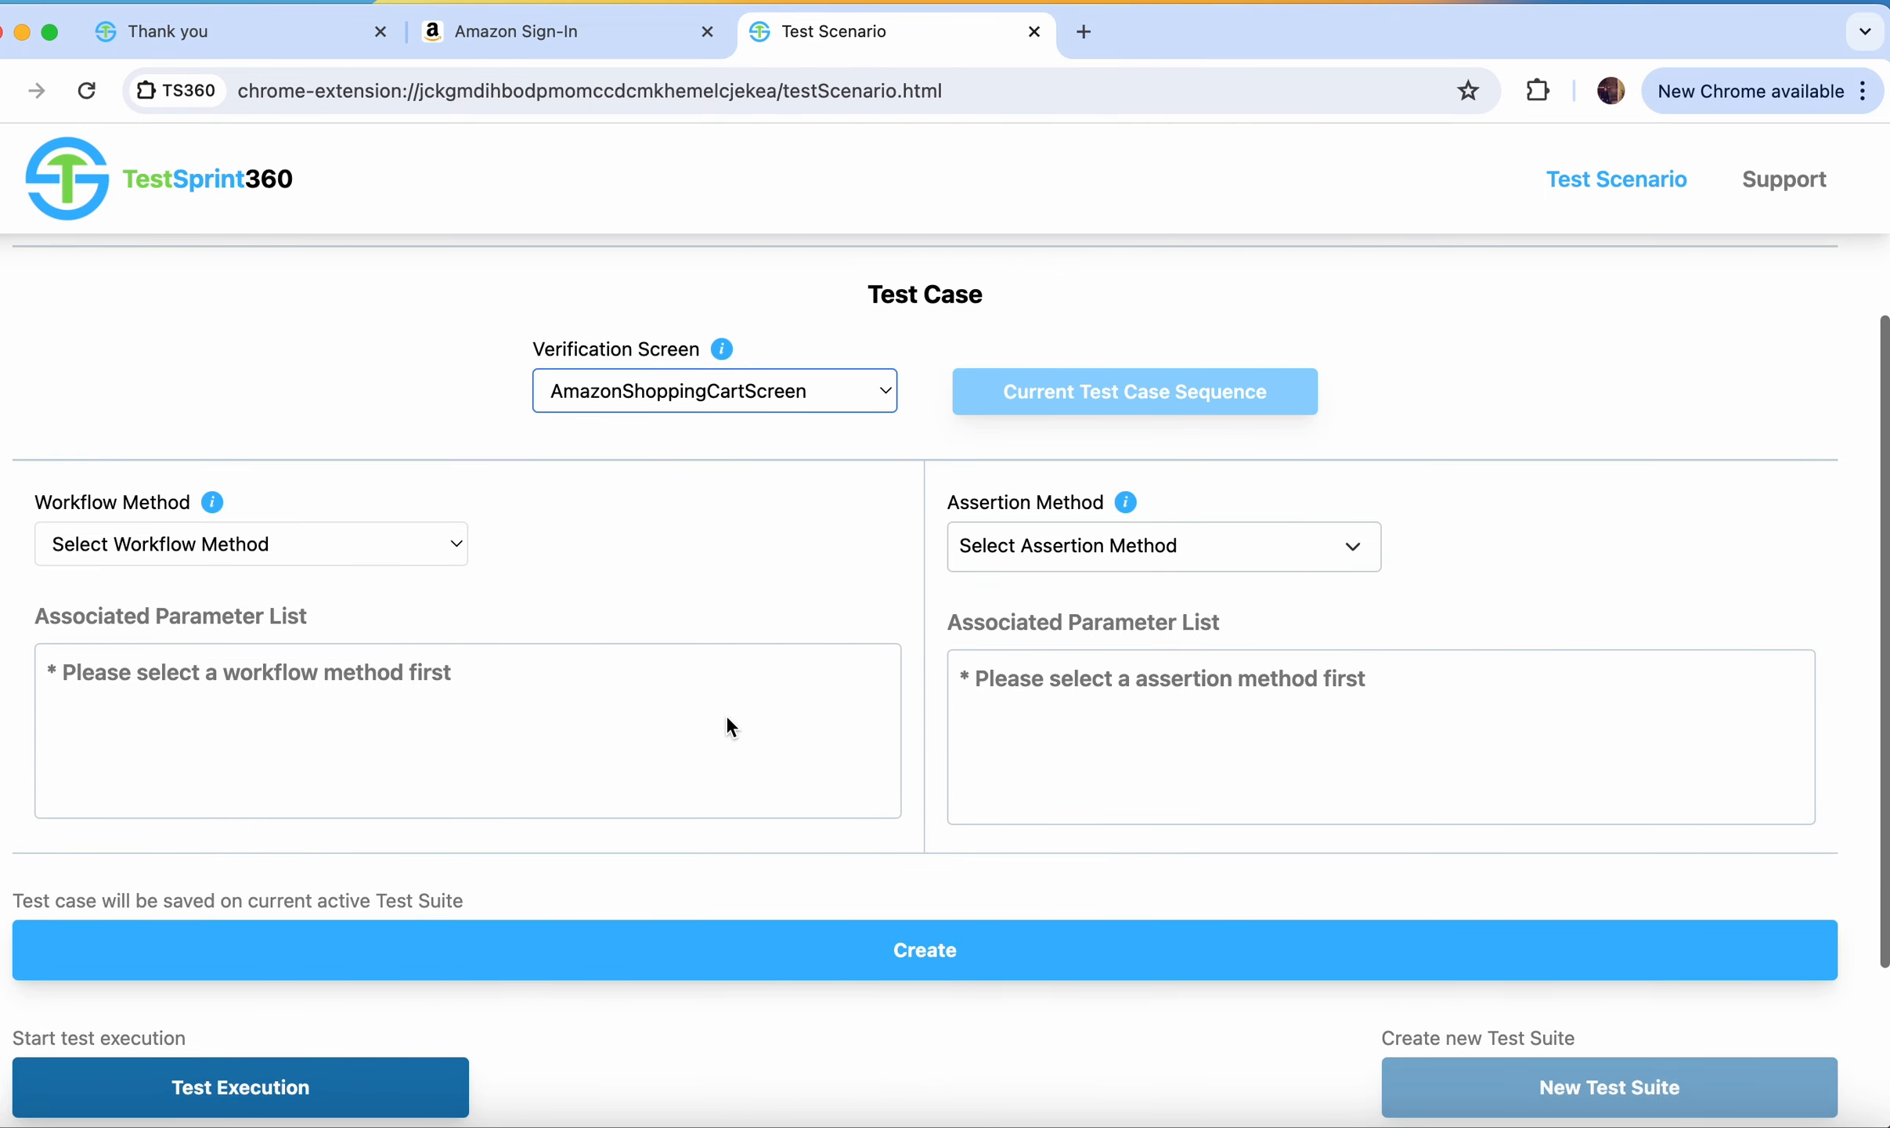
{"action": "left_click", "coordinate": [429, 542]}
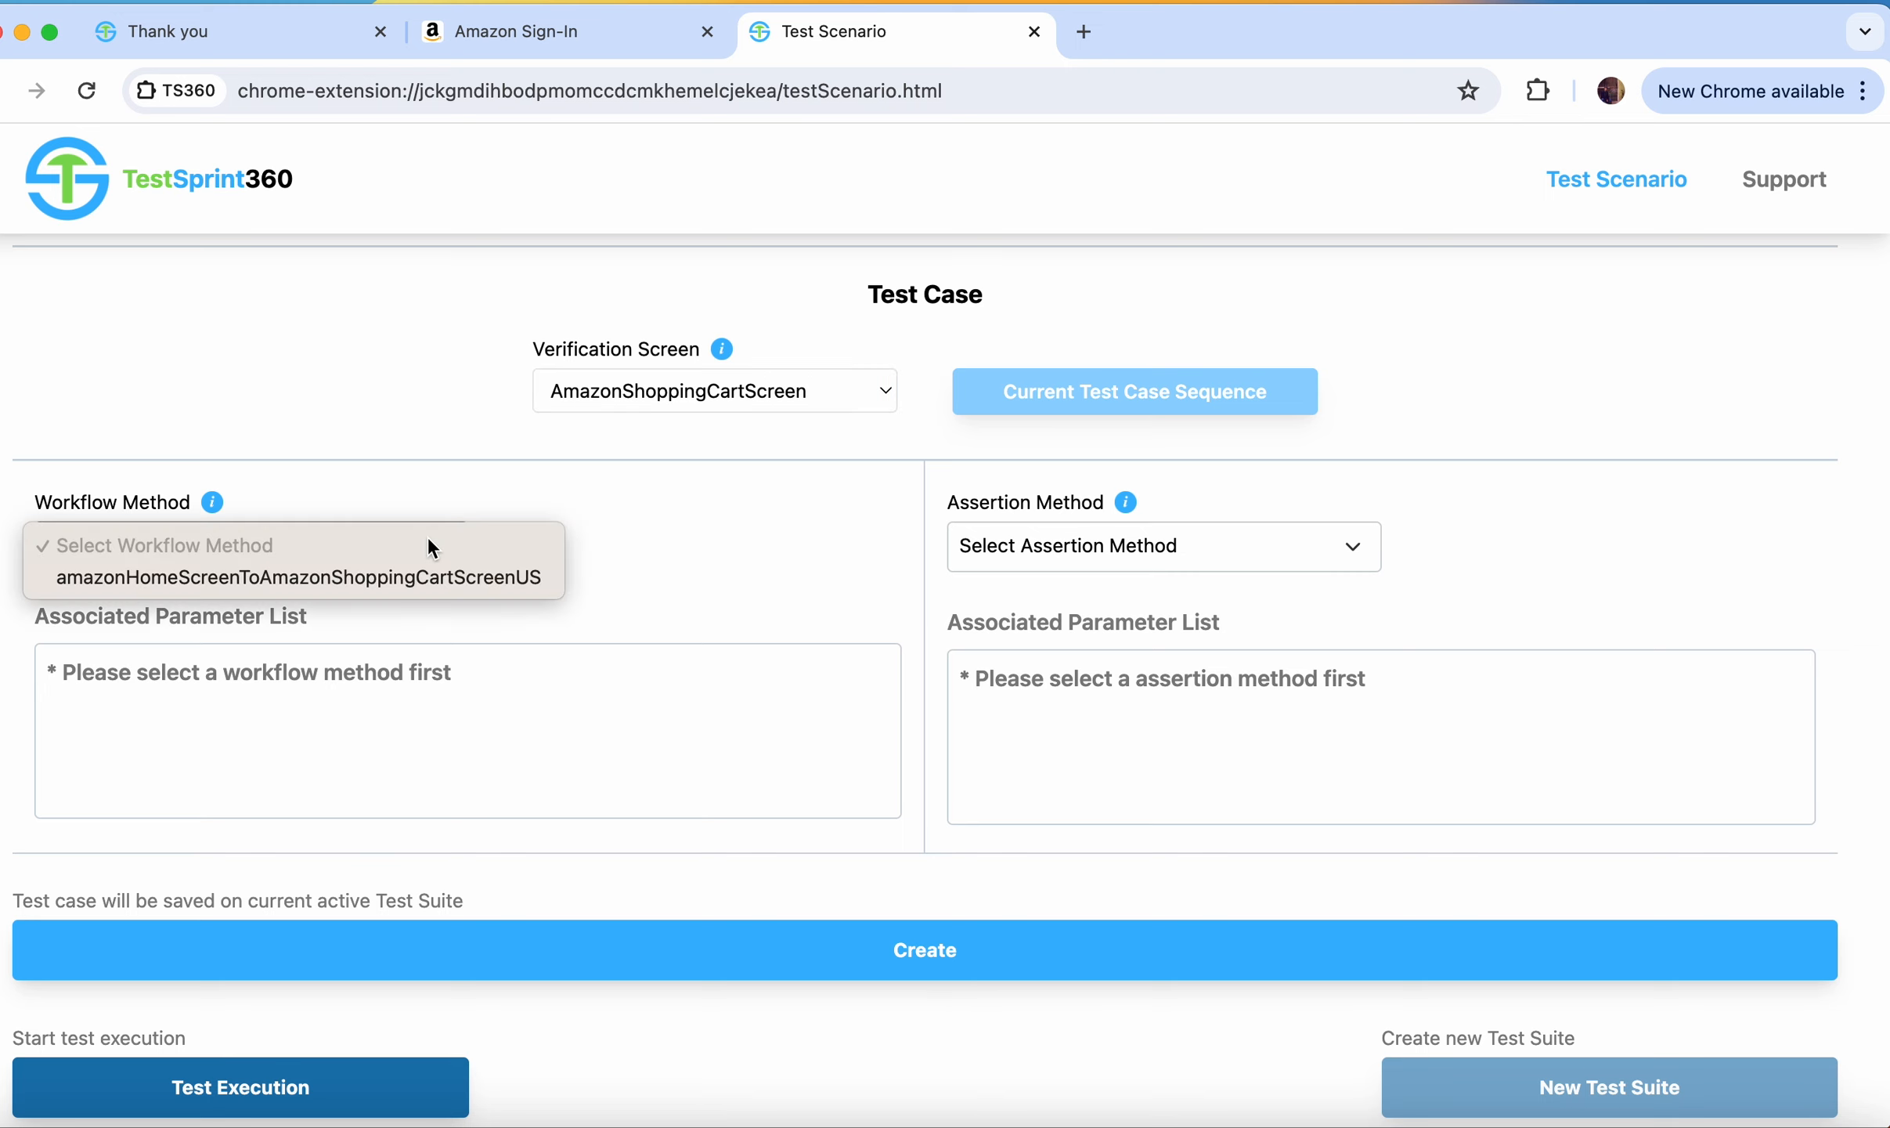
{"action": "left_click", "coordinate": [491, 581]}
{"action": "scroll", "coordinate": [630, 769], "scroll_direction": "down", "scroll_amount": 1}
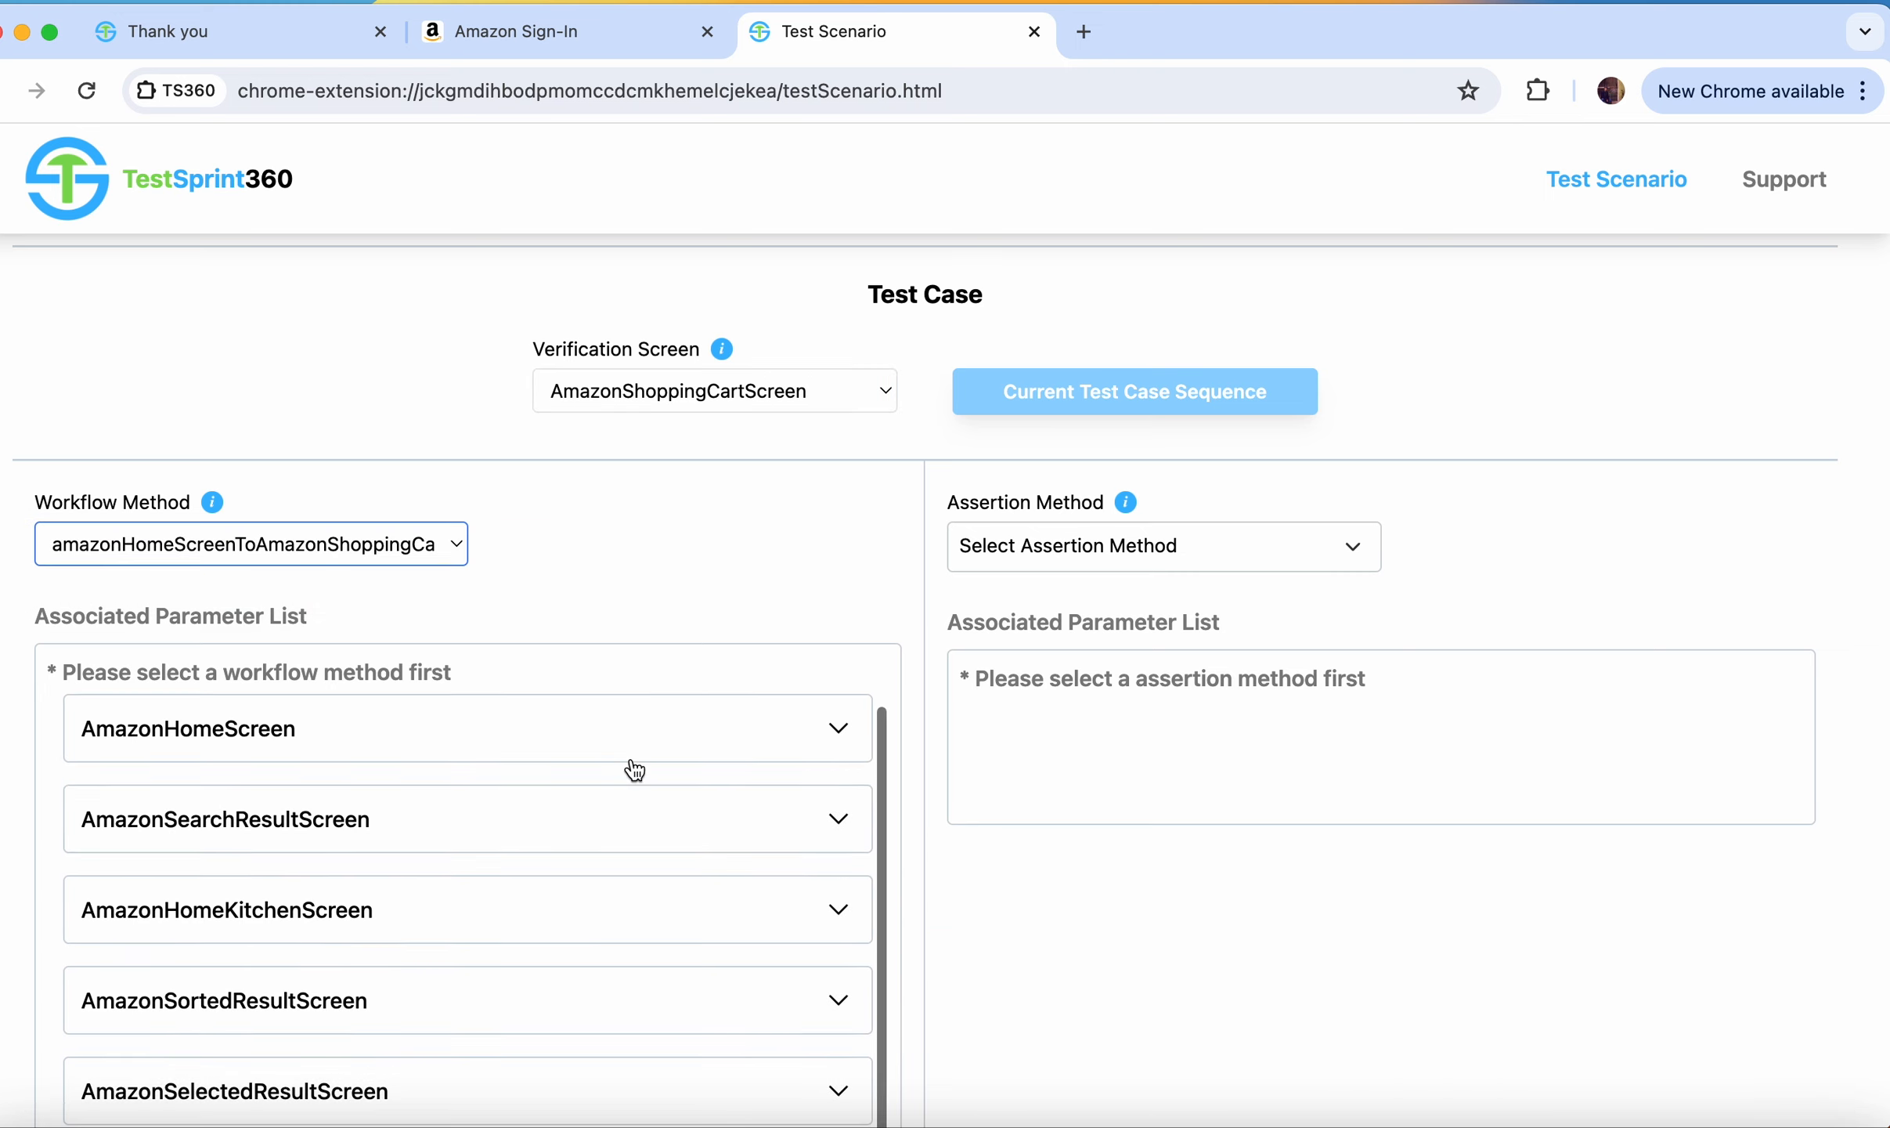
Step: Select the isPageTitleDisplayed and isTotalPriceTextDisplayed assertion methods and create the test case
{"action": "left_click", "coordinate": [1312, 540]}
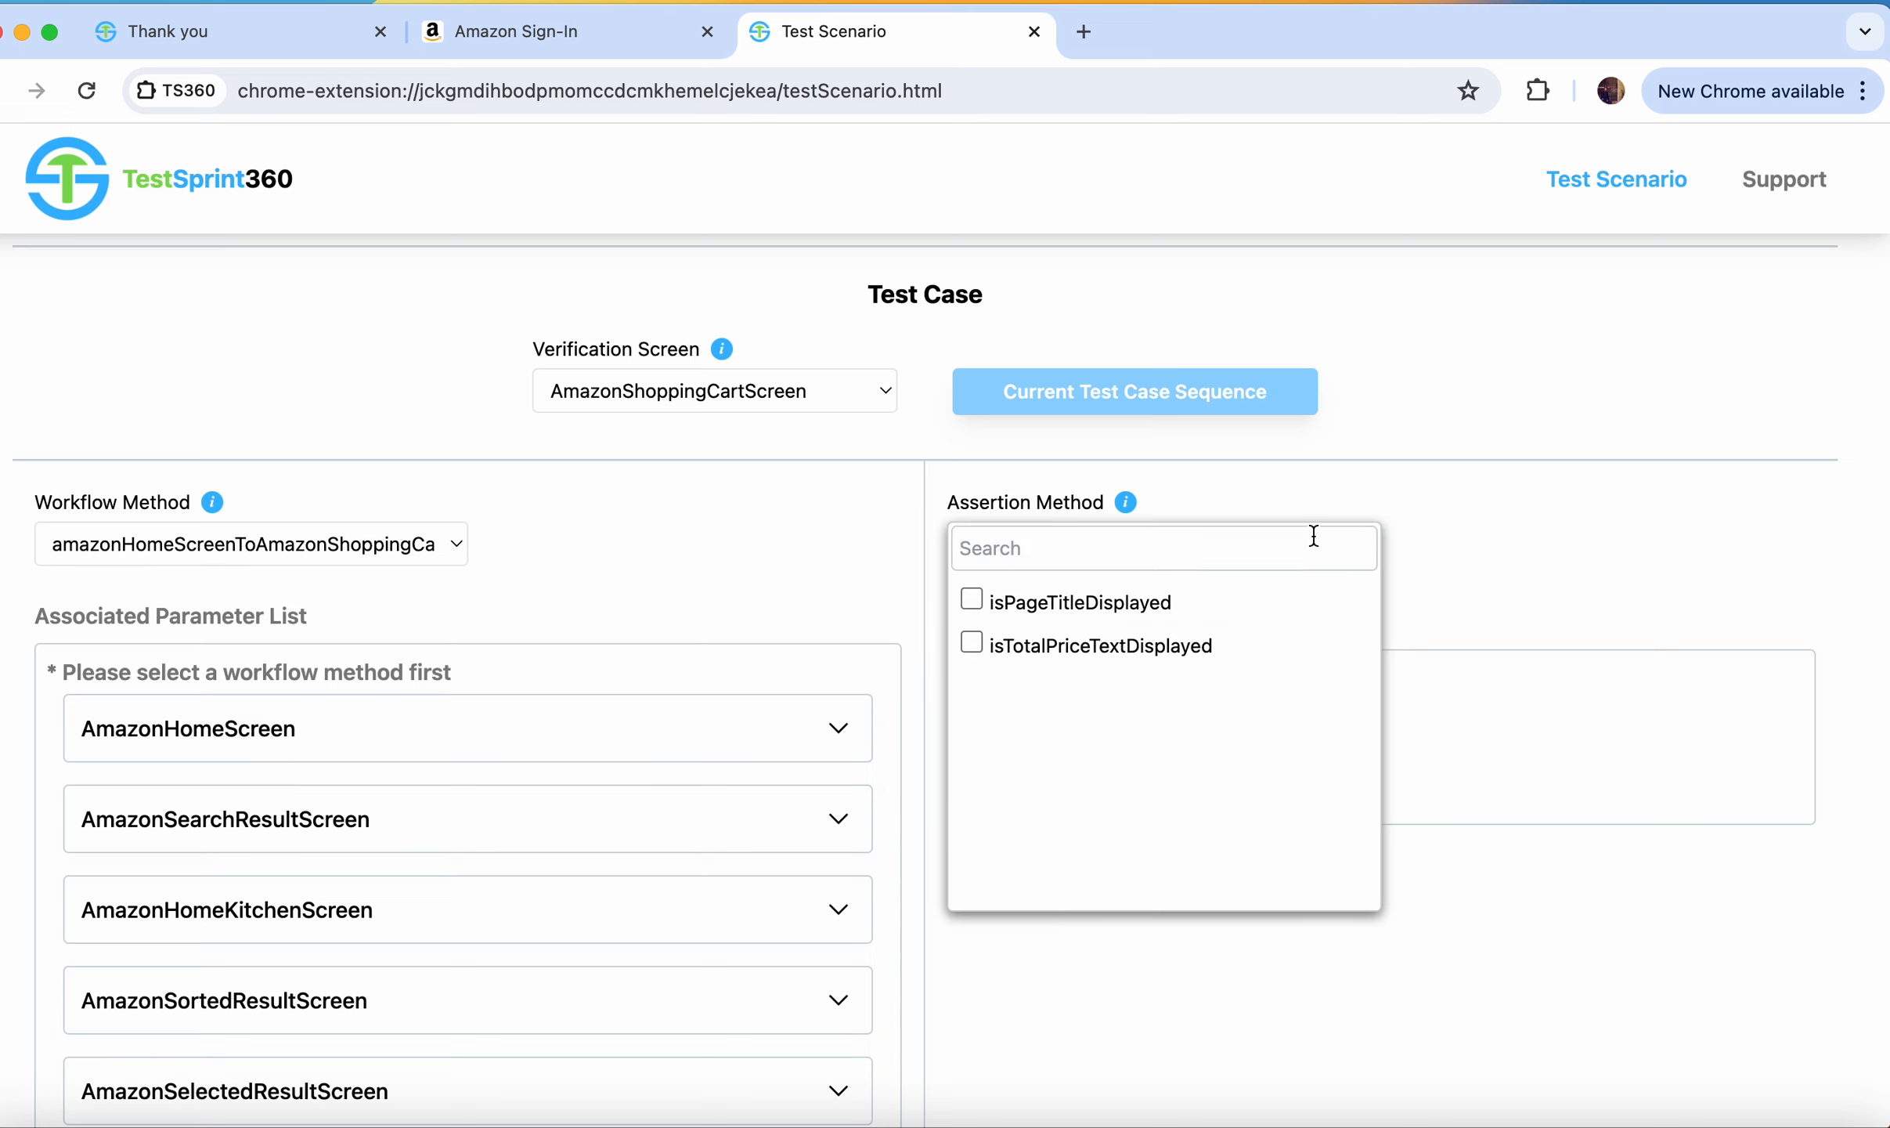
{"action": "left_click", "coordinate": [972, 600]}
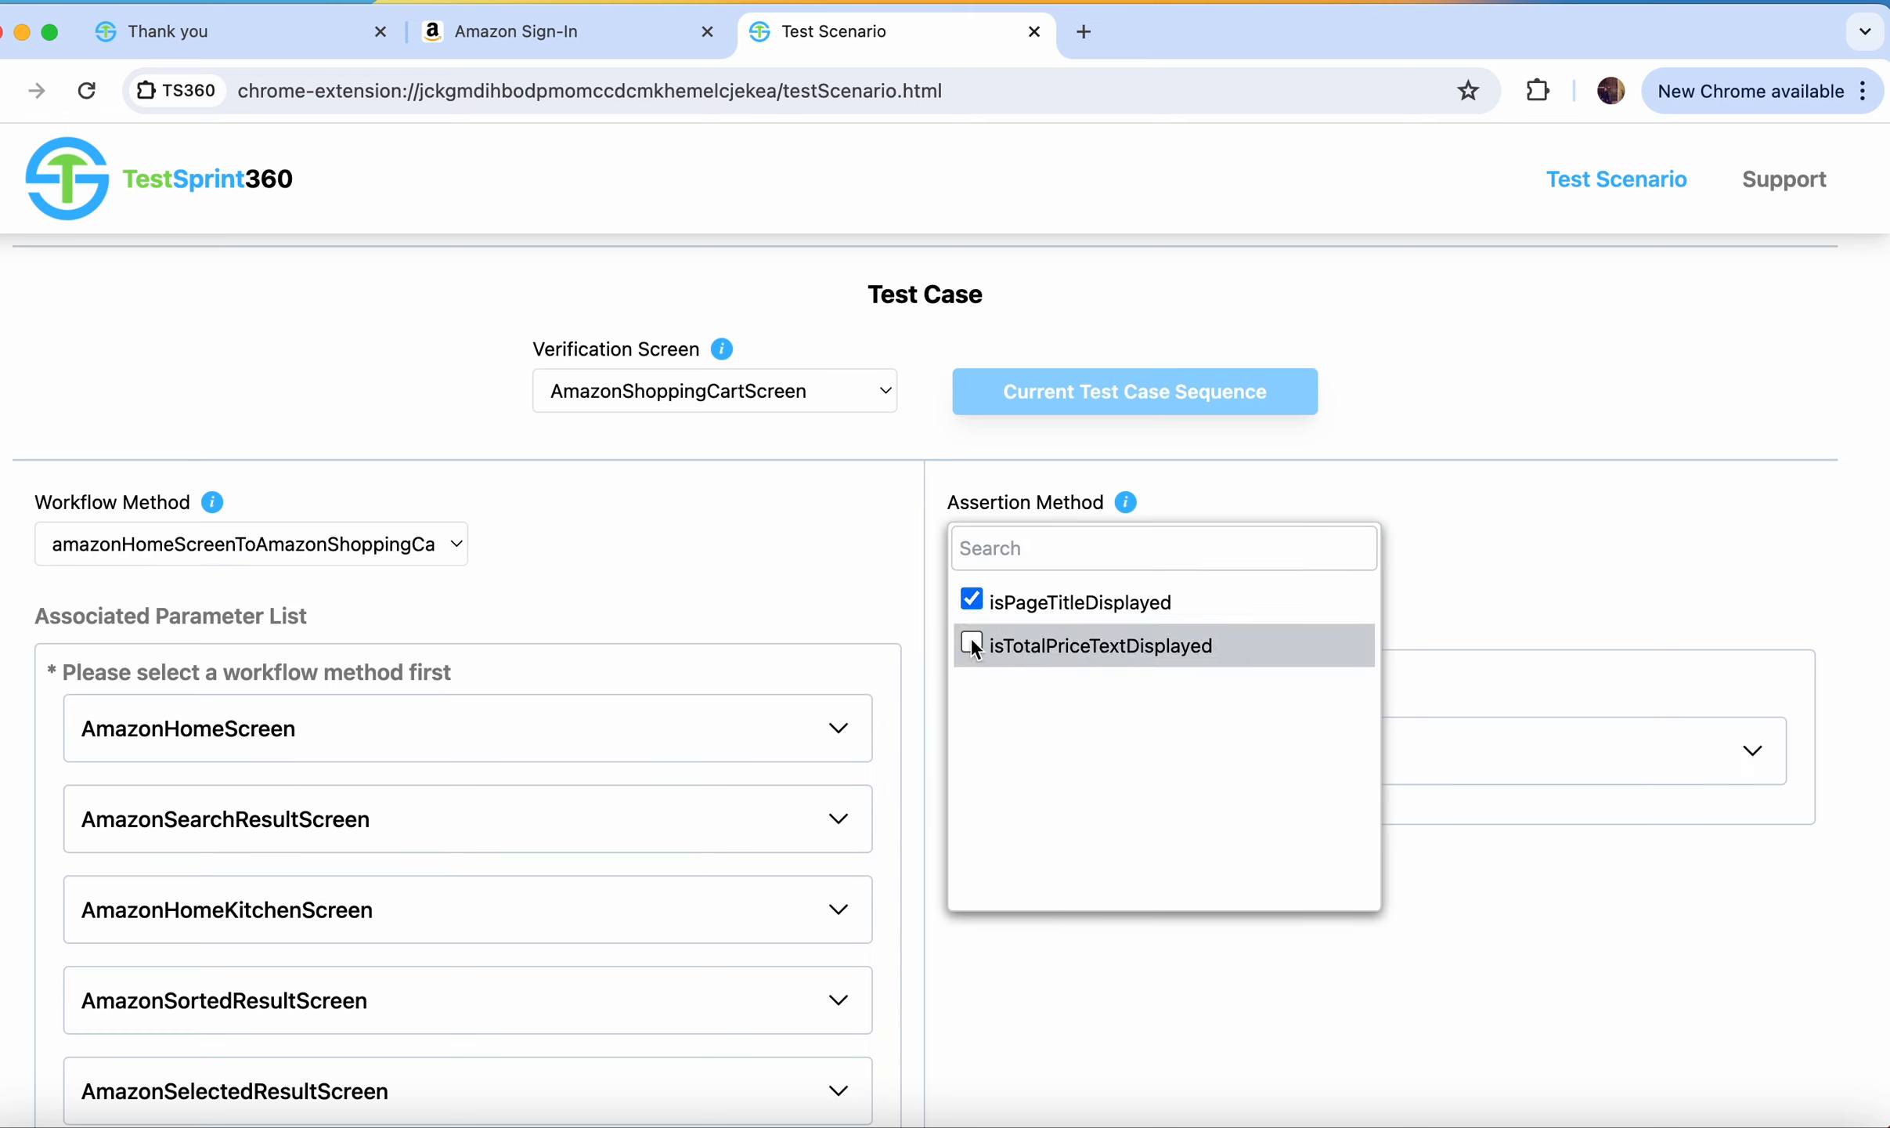
{"action": "left_click", "coordinate": [970, 641]}
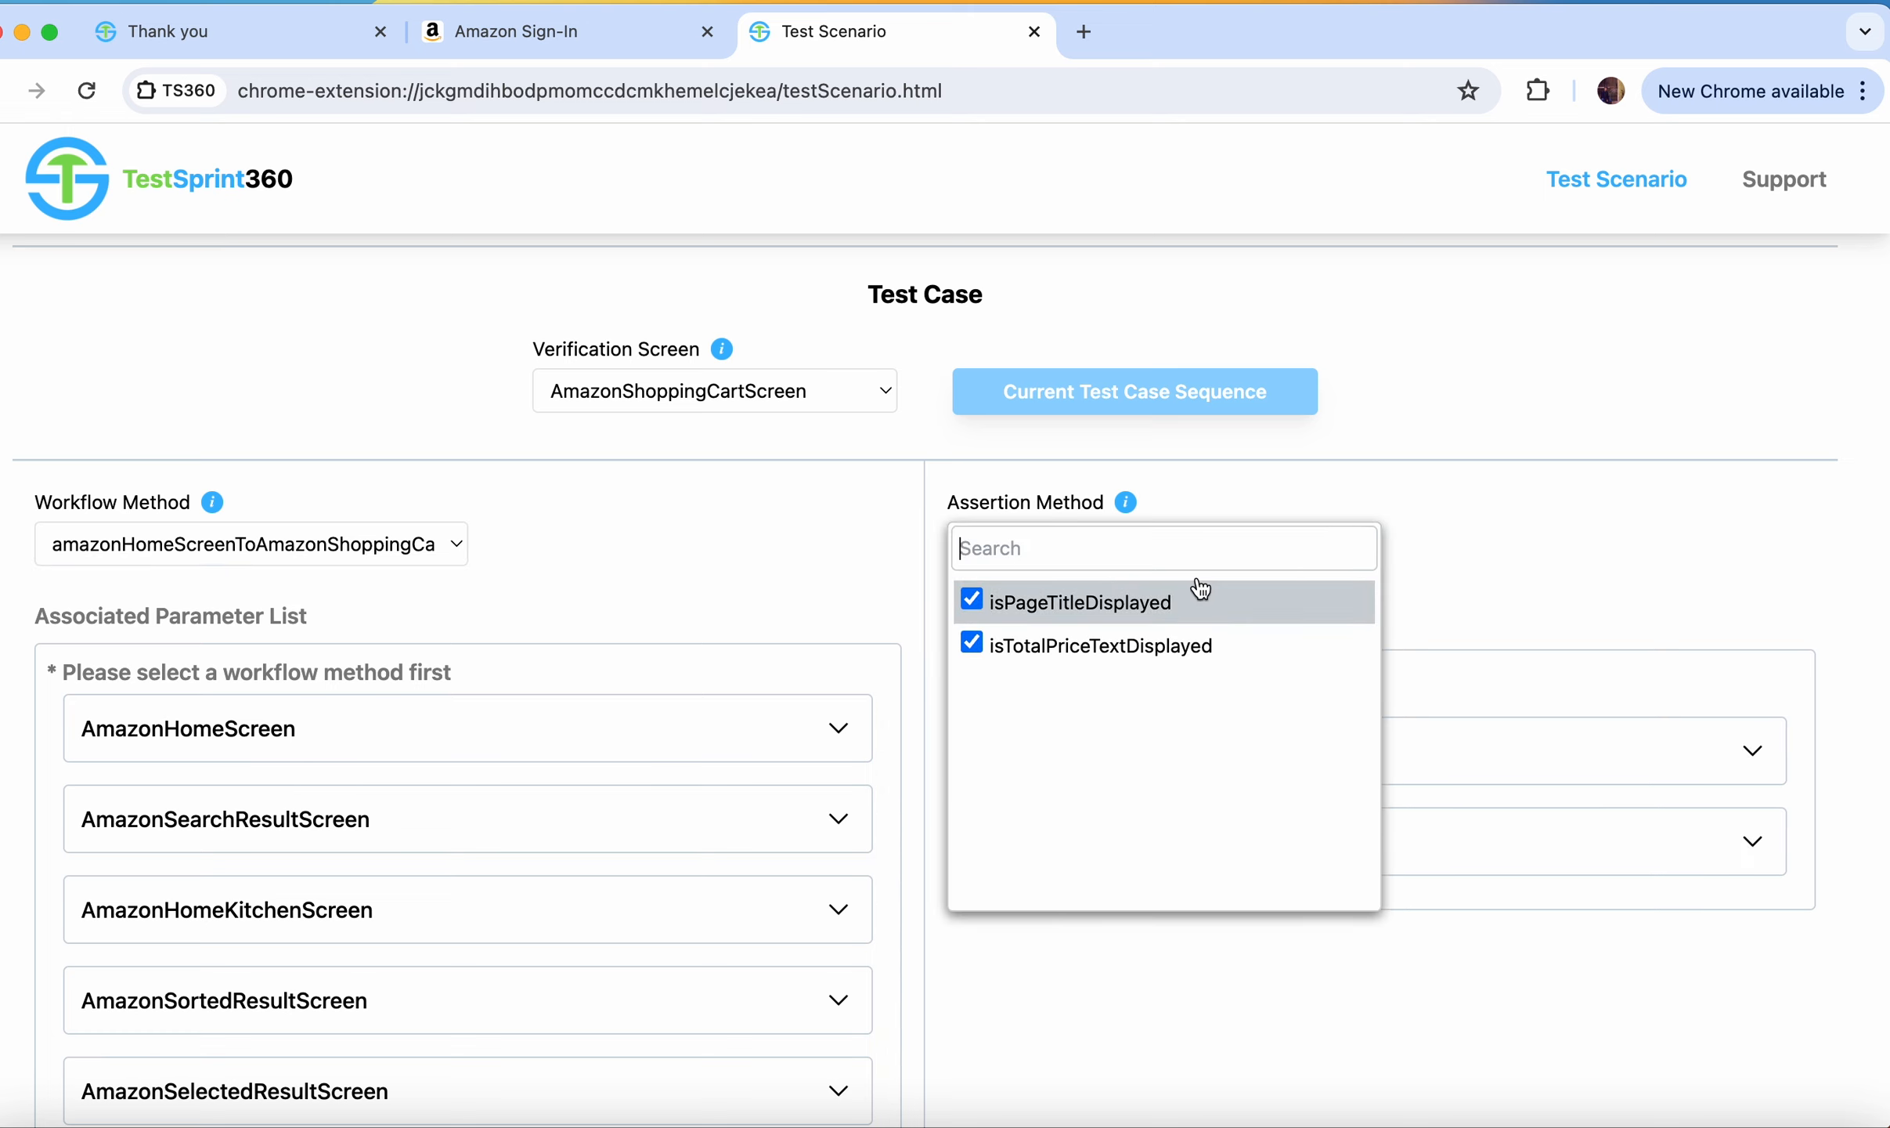
{"action": "left_click", "coordinate": [1488, 564]}
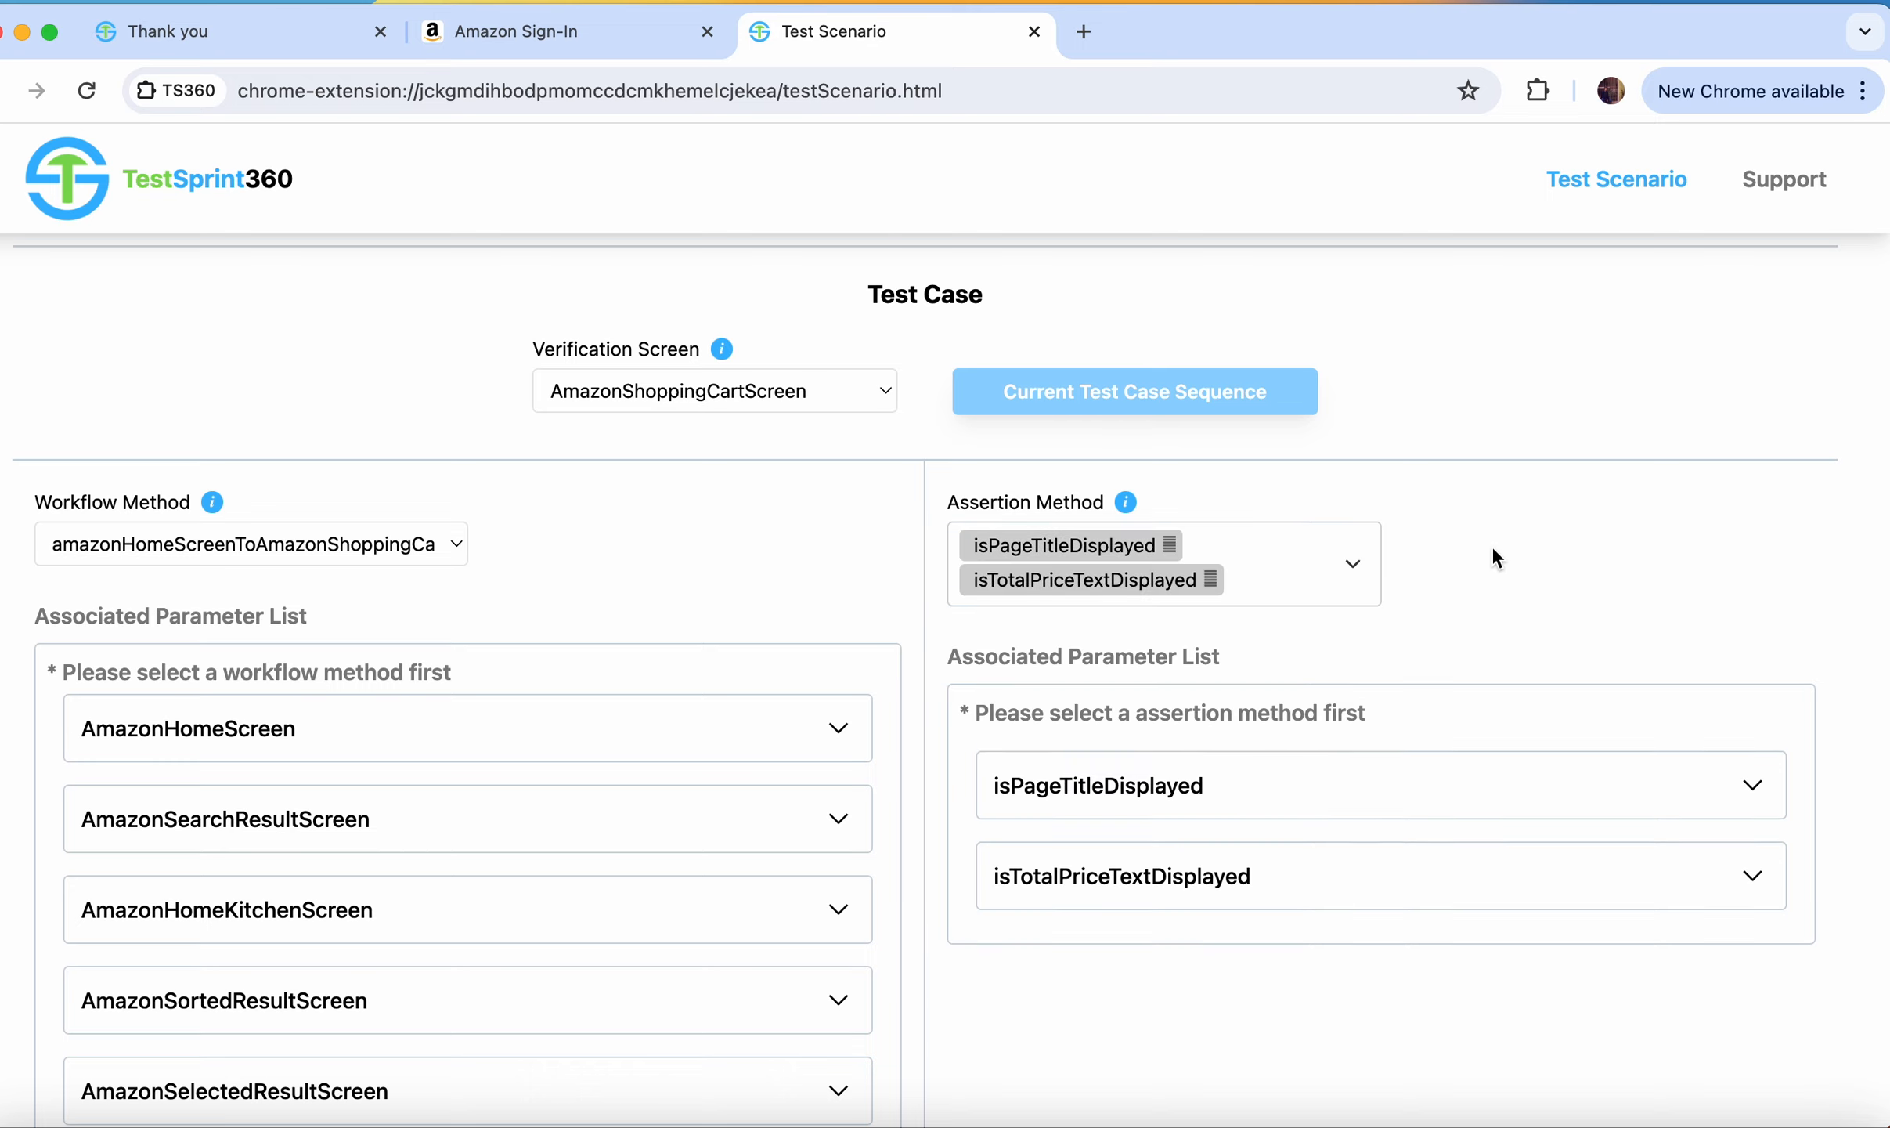
{"action": "scroll", "coordinate": [1491, 548], "scroll_direction": "down", "scroll_amount": 5}
{"action": "scroll", "coordinate": [1492, 545], "scroll_direction": "down", "scroll_amount": 3}
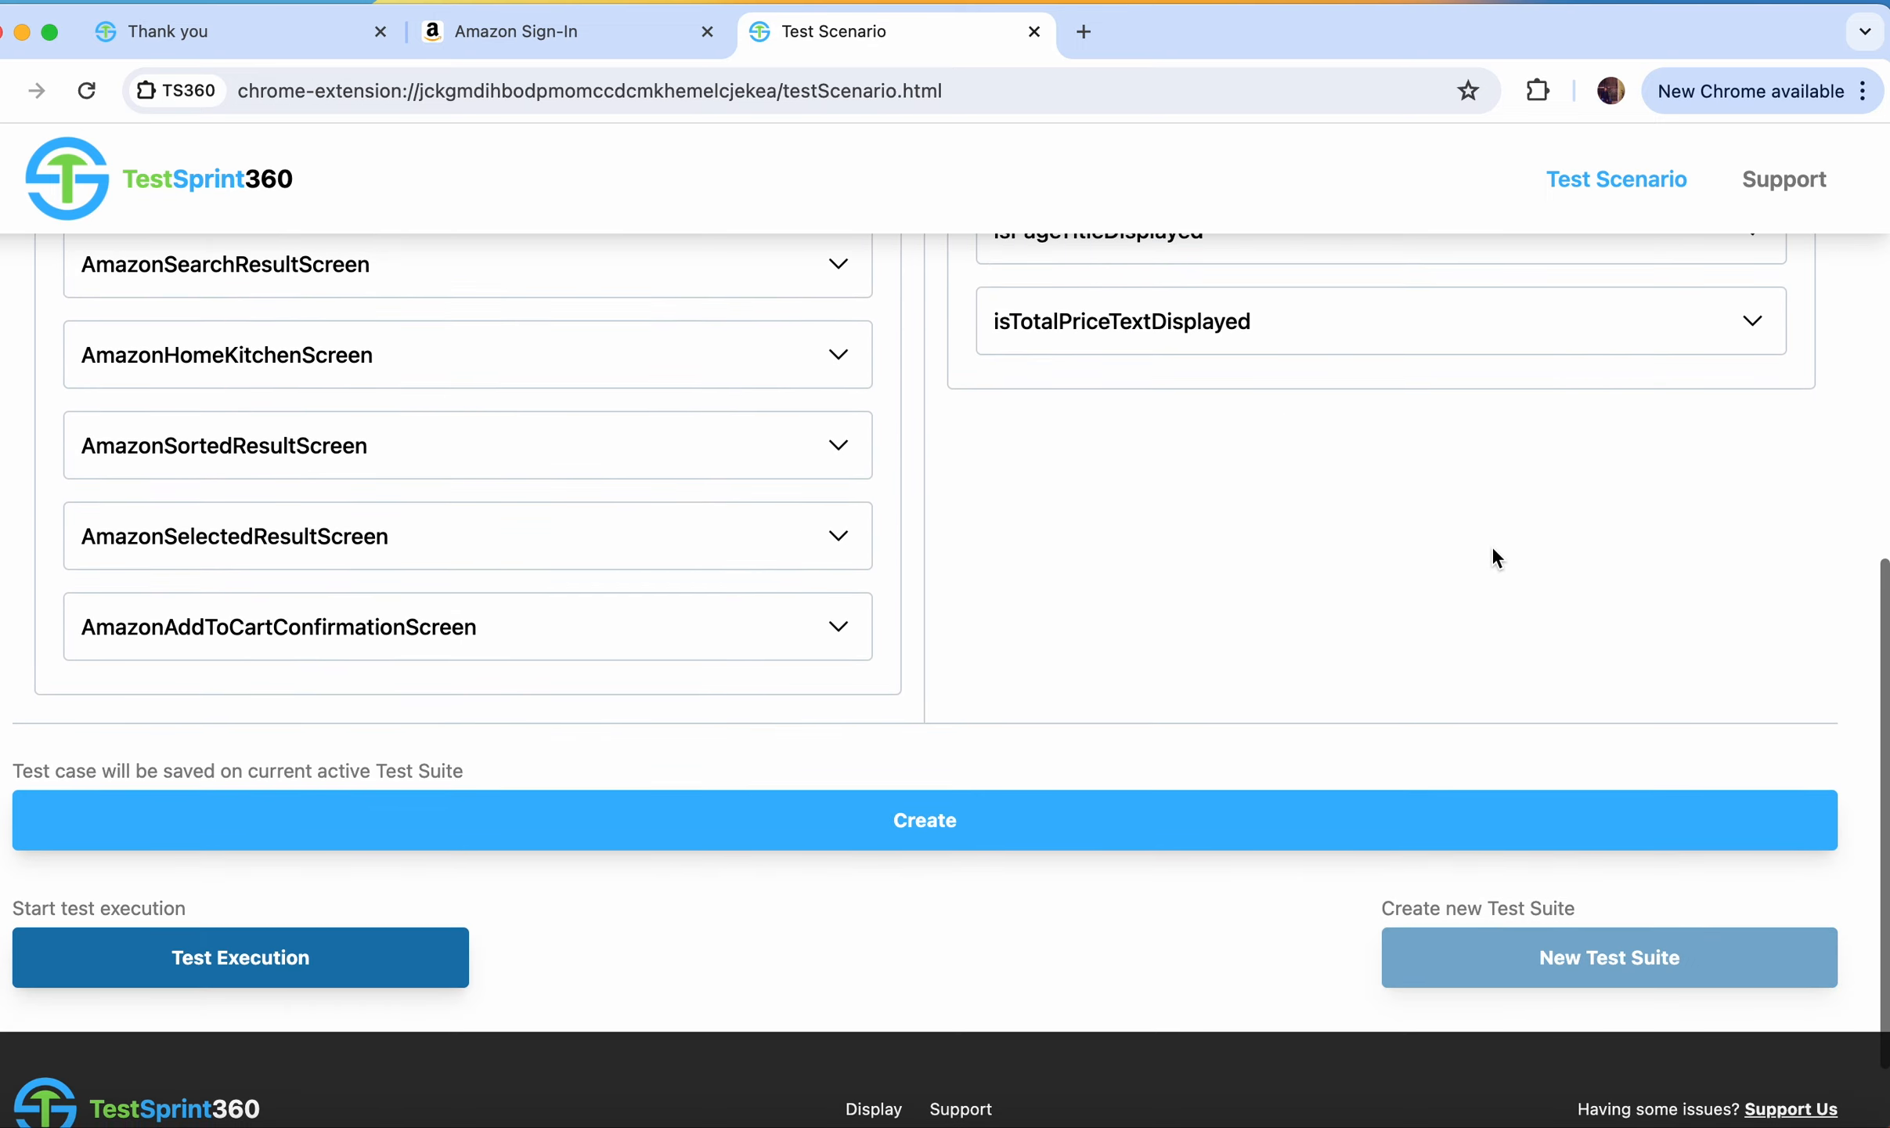
{"action": "left_click", "coordinate": [922, 829]}
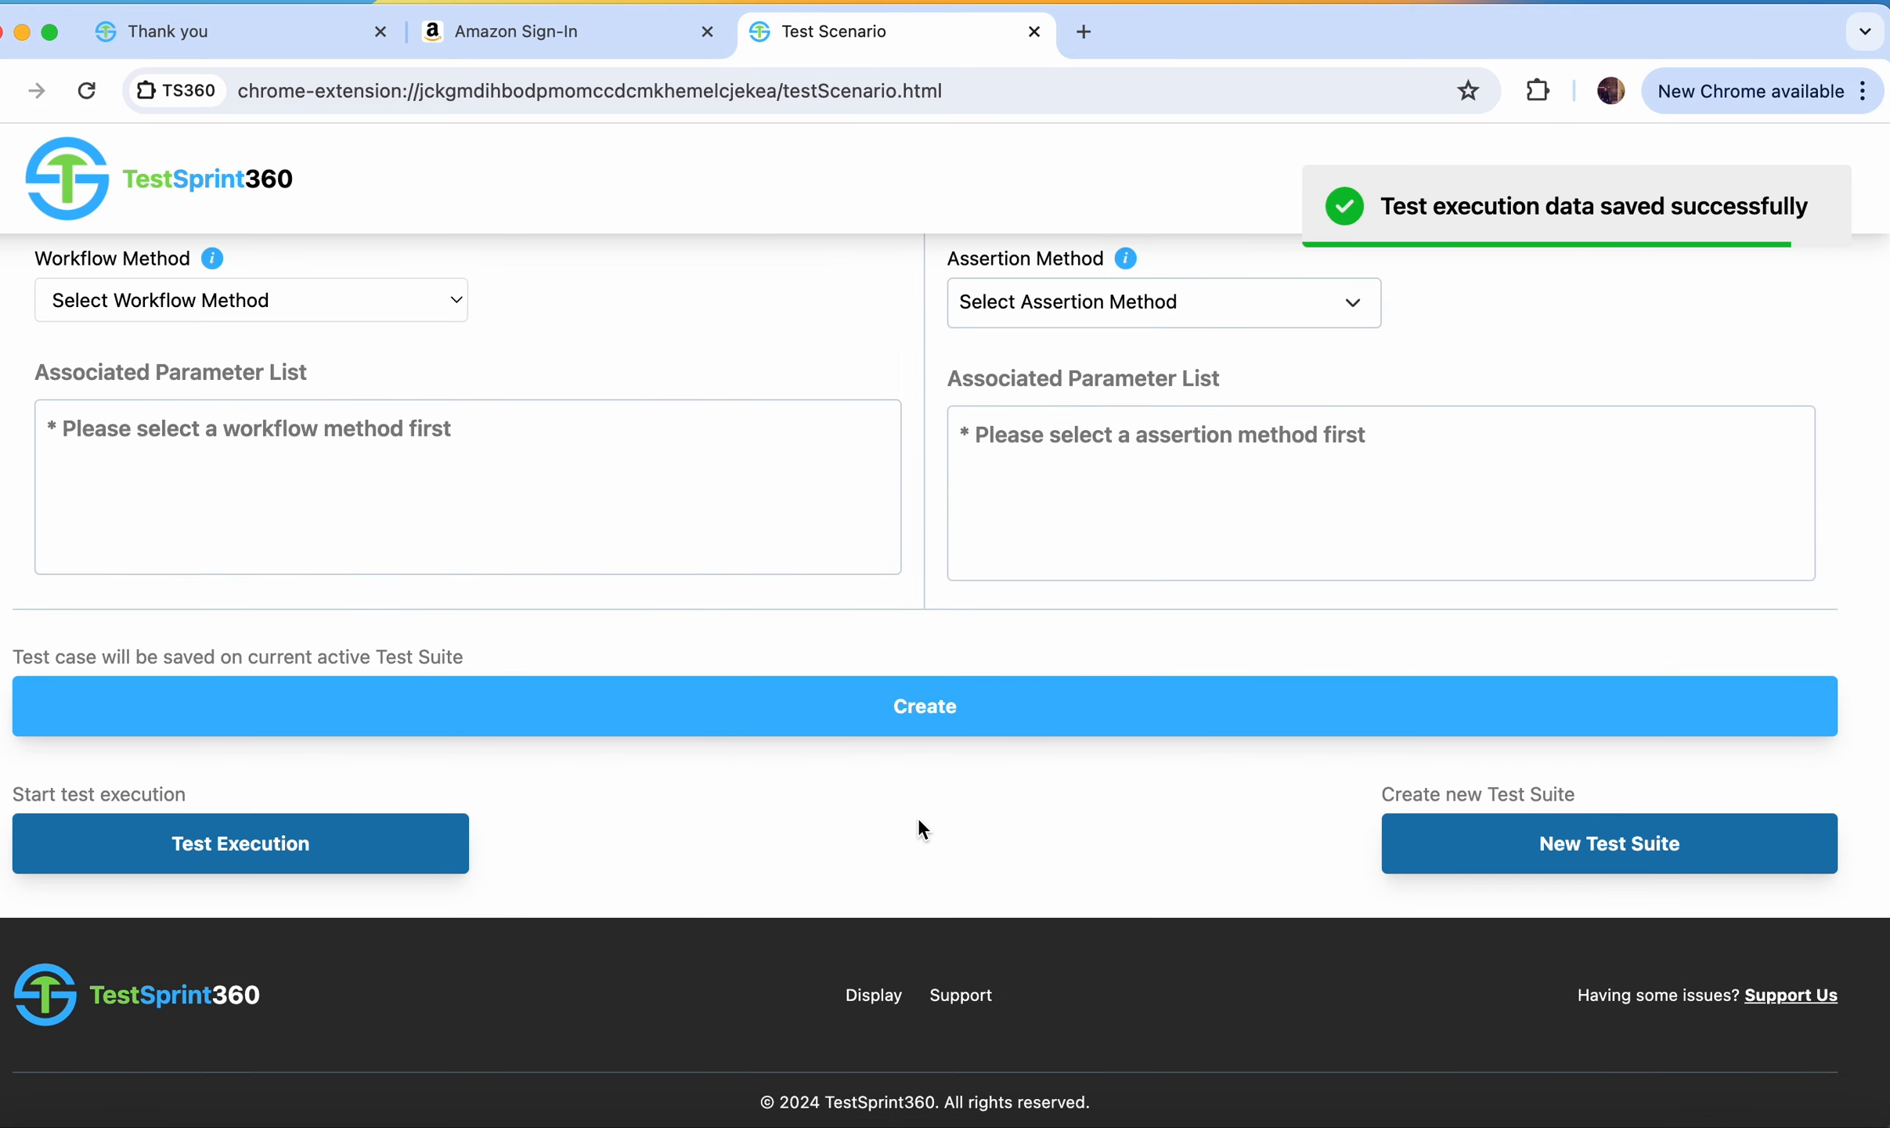
Step: Go to the test execution page and add AmazonTestSuite with the SIT task
{"action": "left_click", "coordinate": [288, 844]}
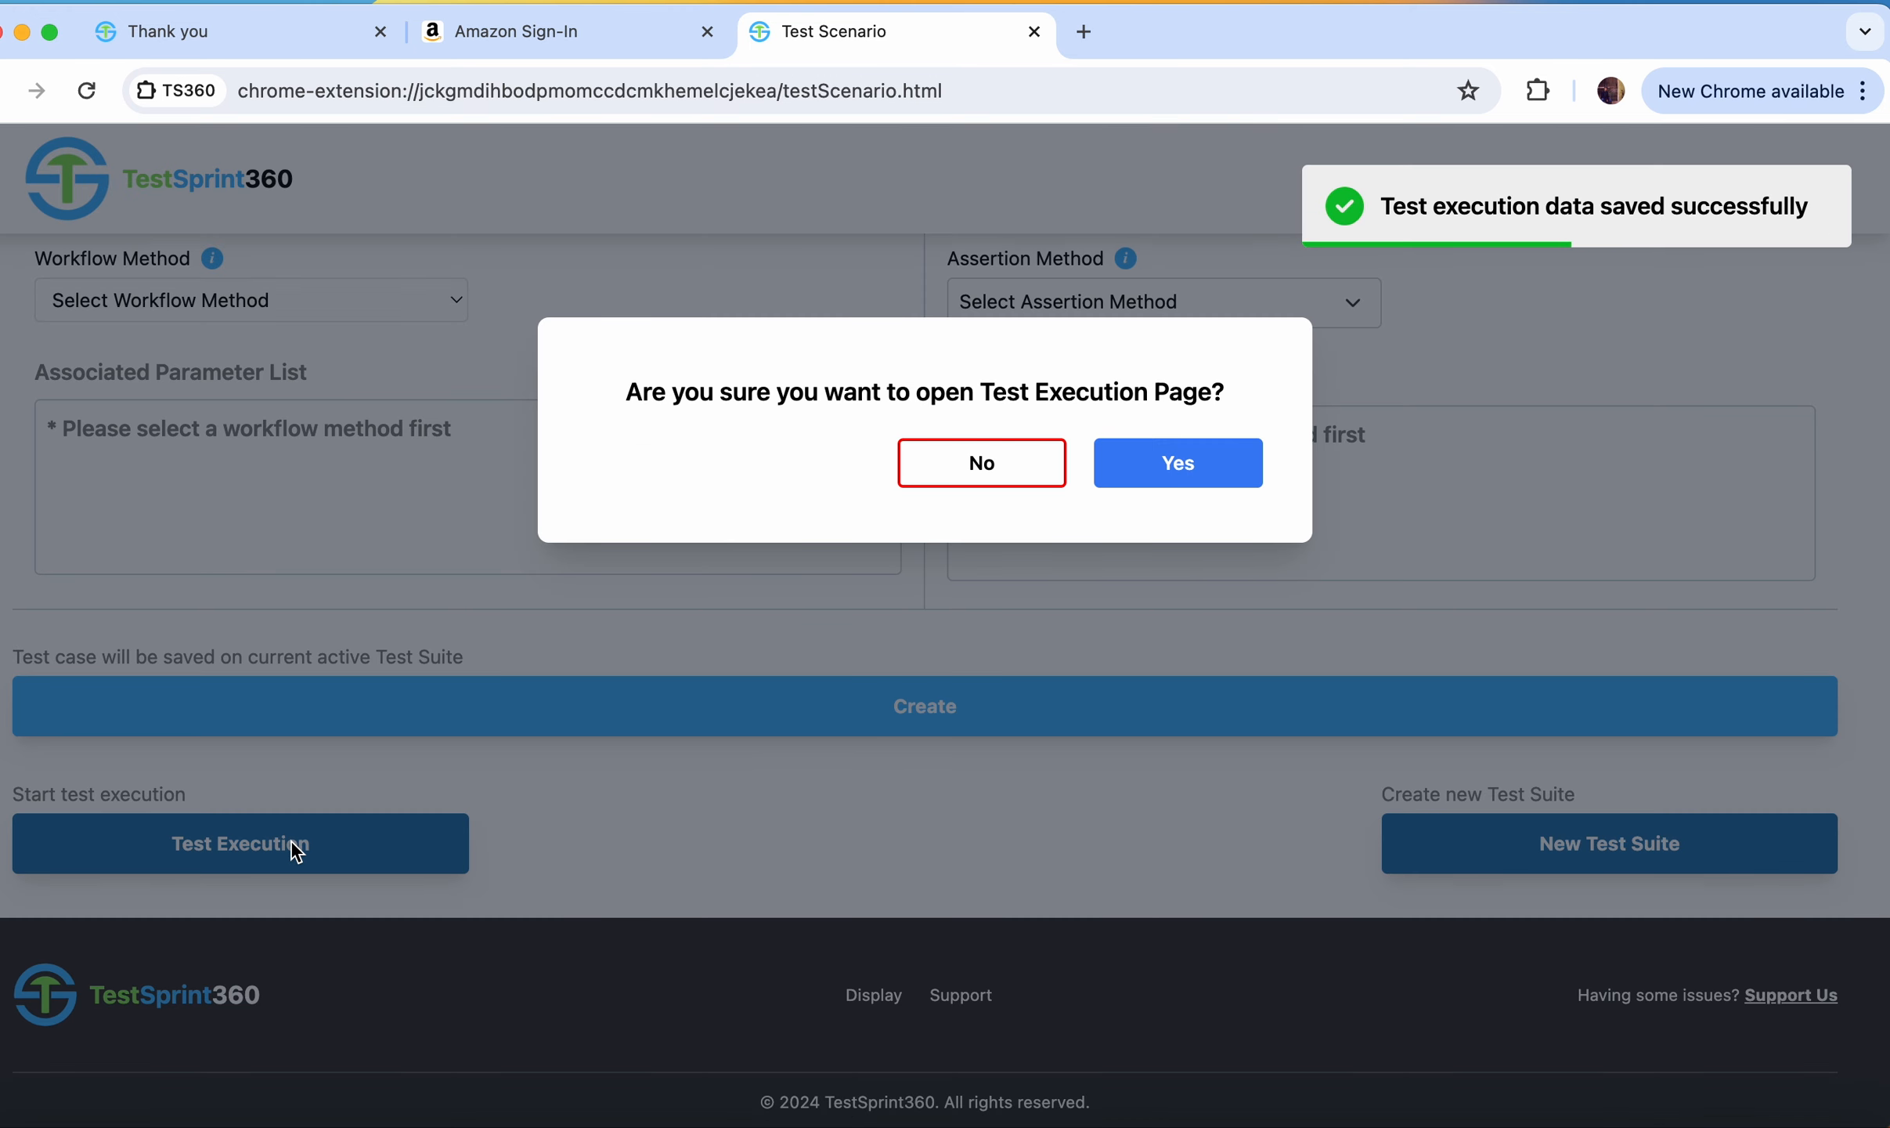
{"action": "left_click", "coordinate": [1173, 468]}
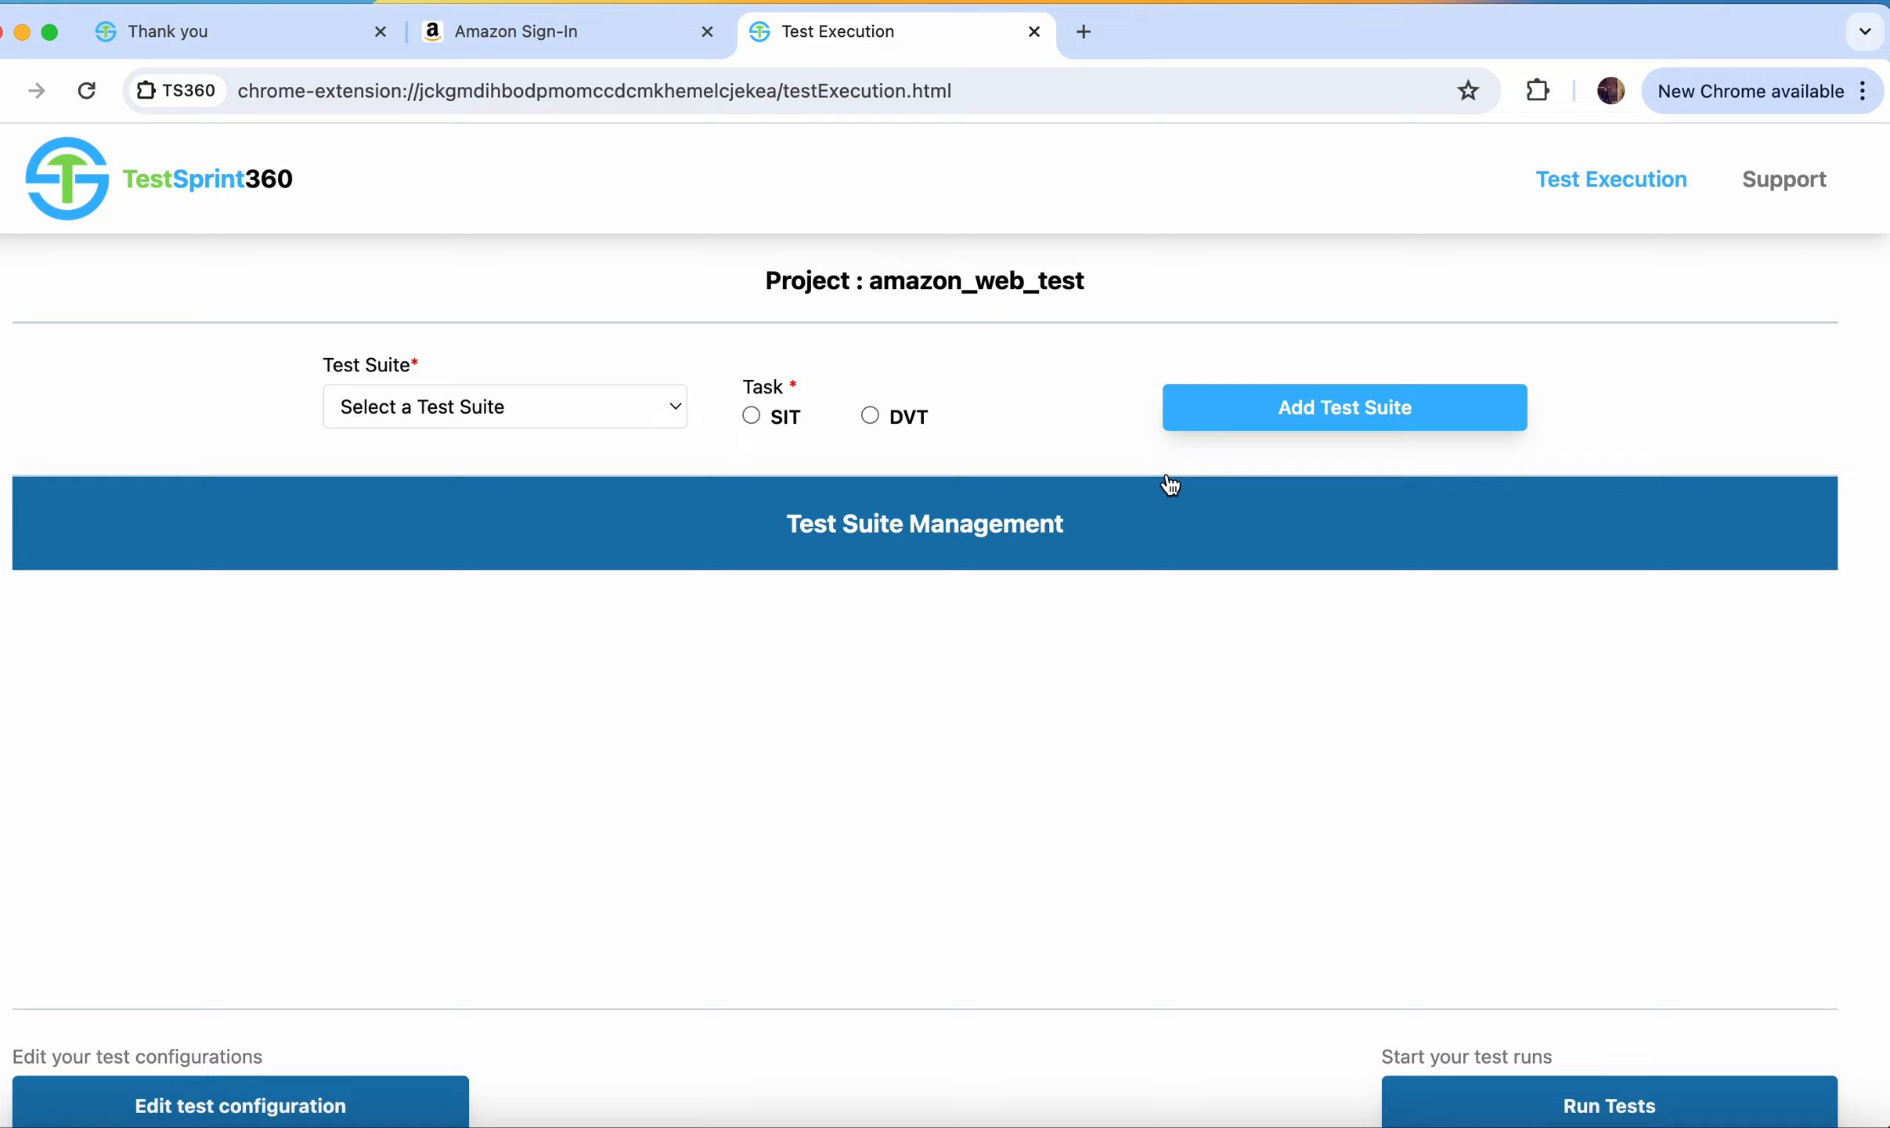
{"action": "left_click", "coordinate": [587, 406]}
{"action": "left_click", "coordinate": [514, 438]}
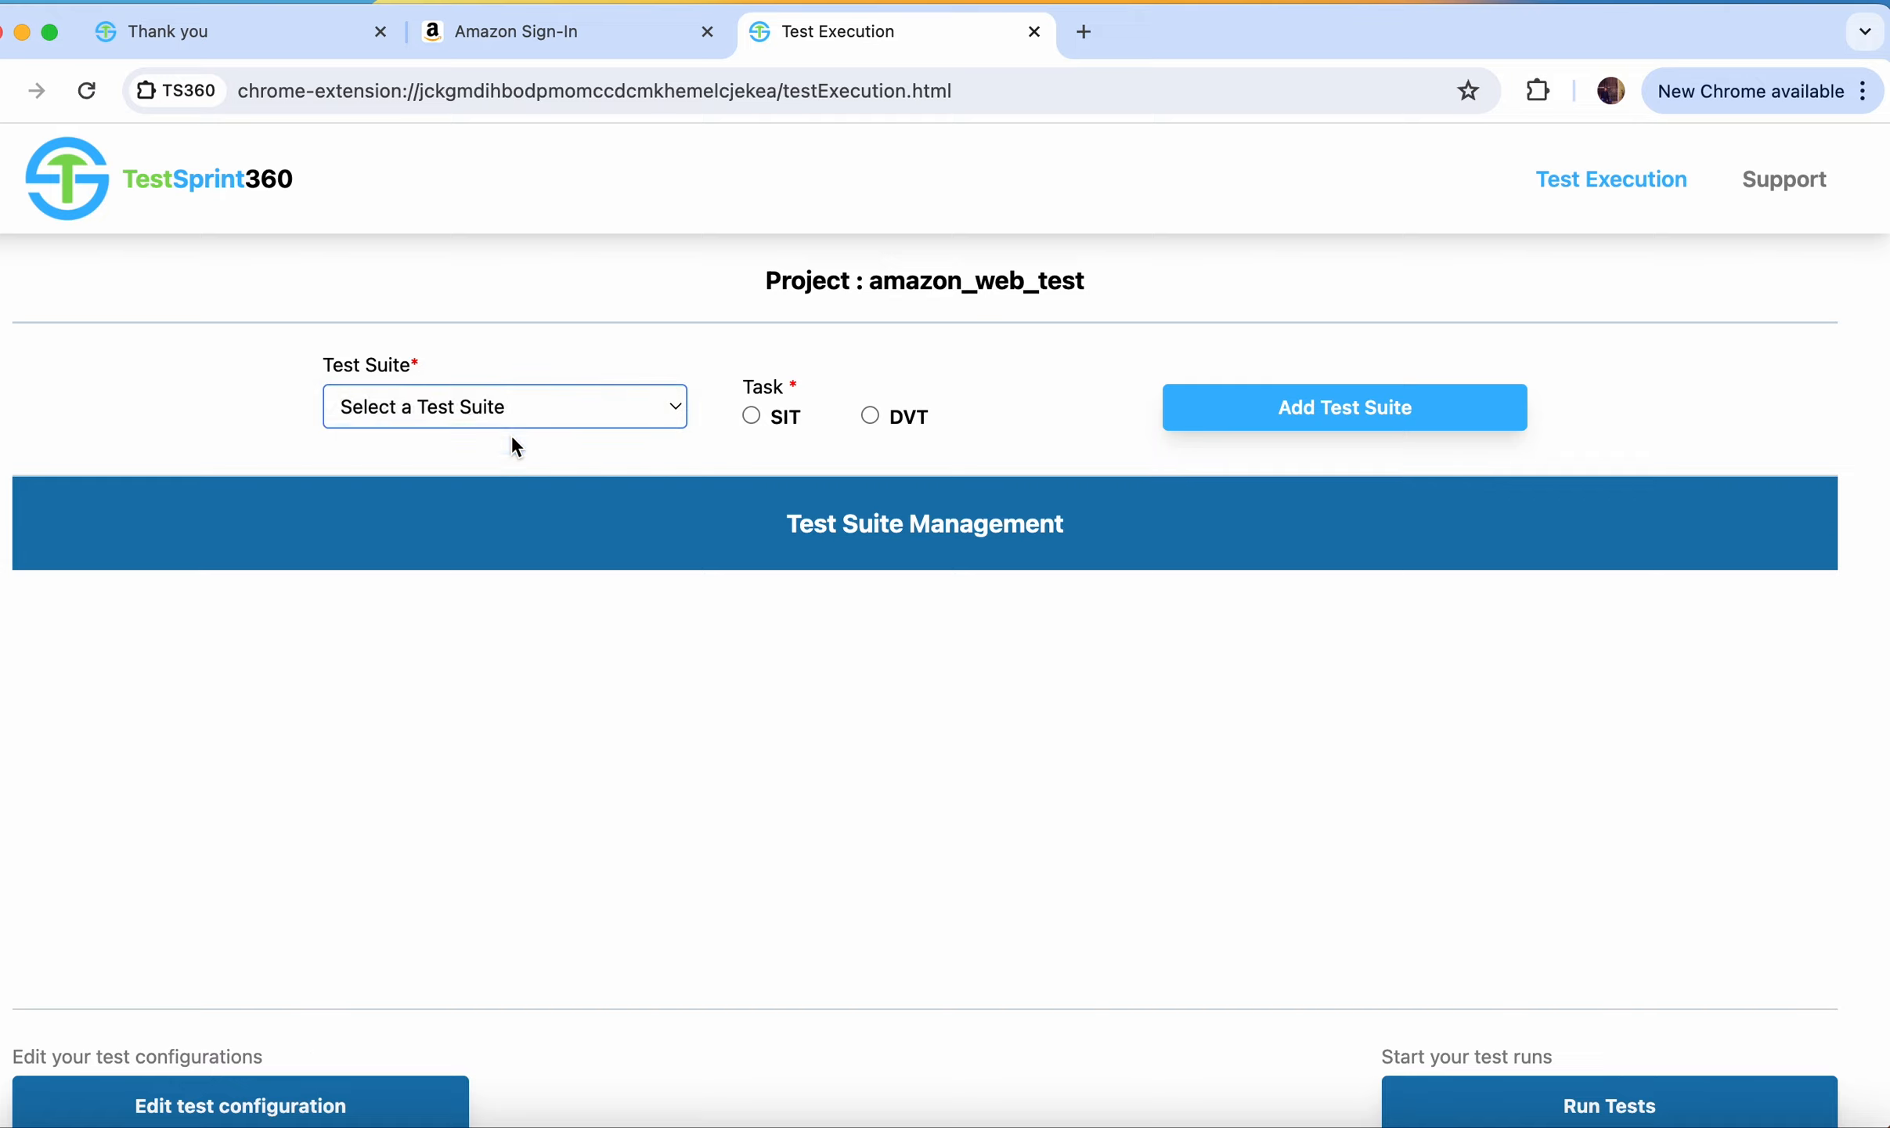
{"action": "left_click", "coordinate": [750, 415]}
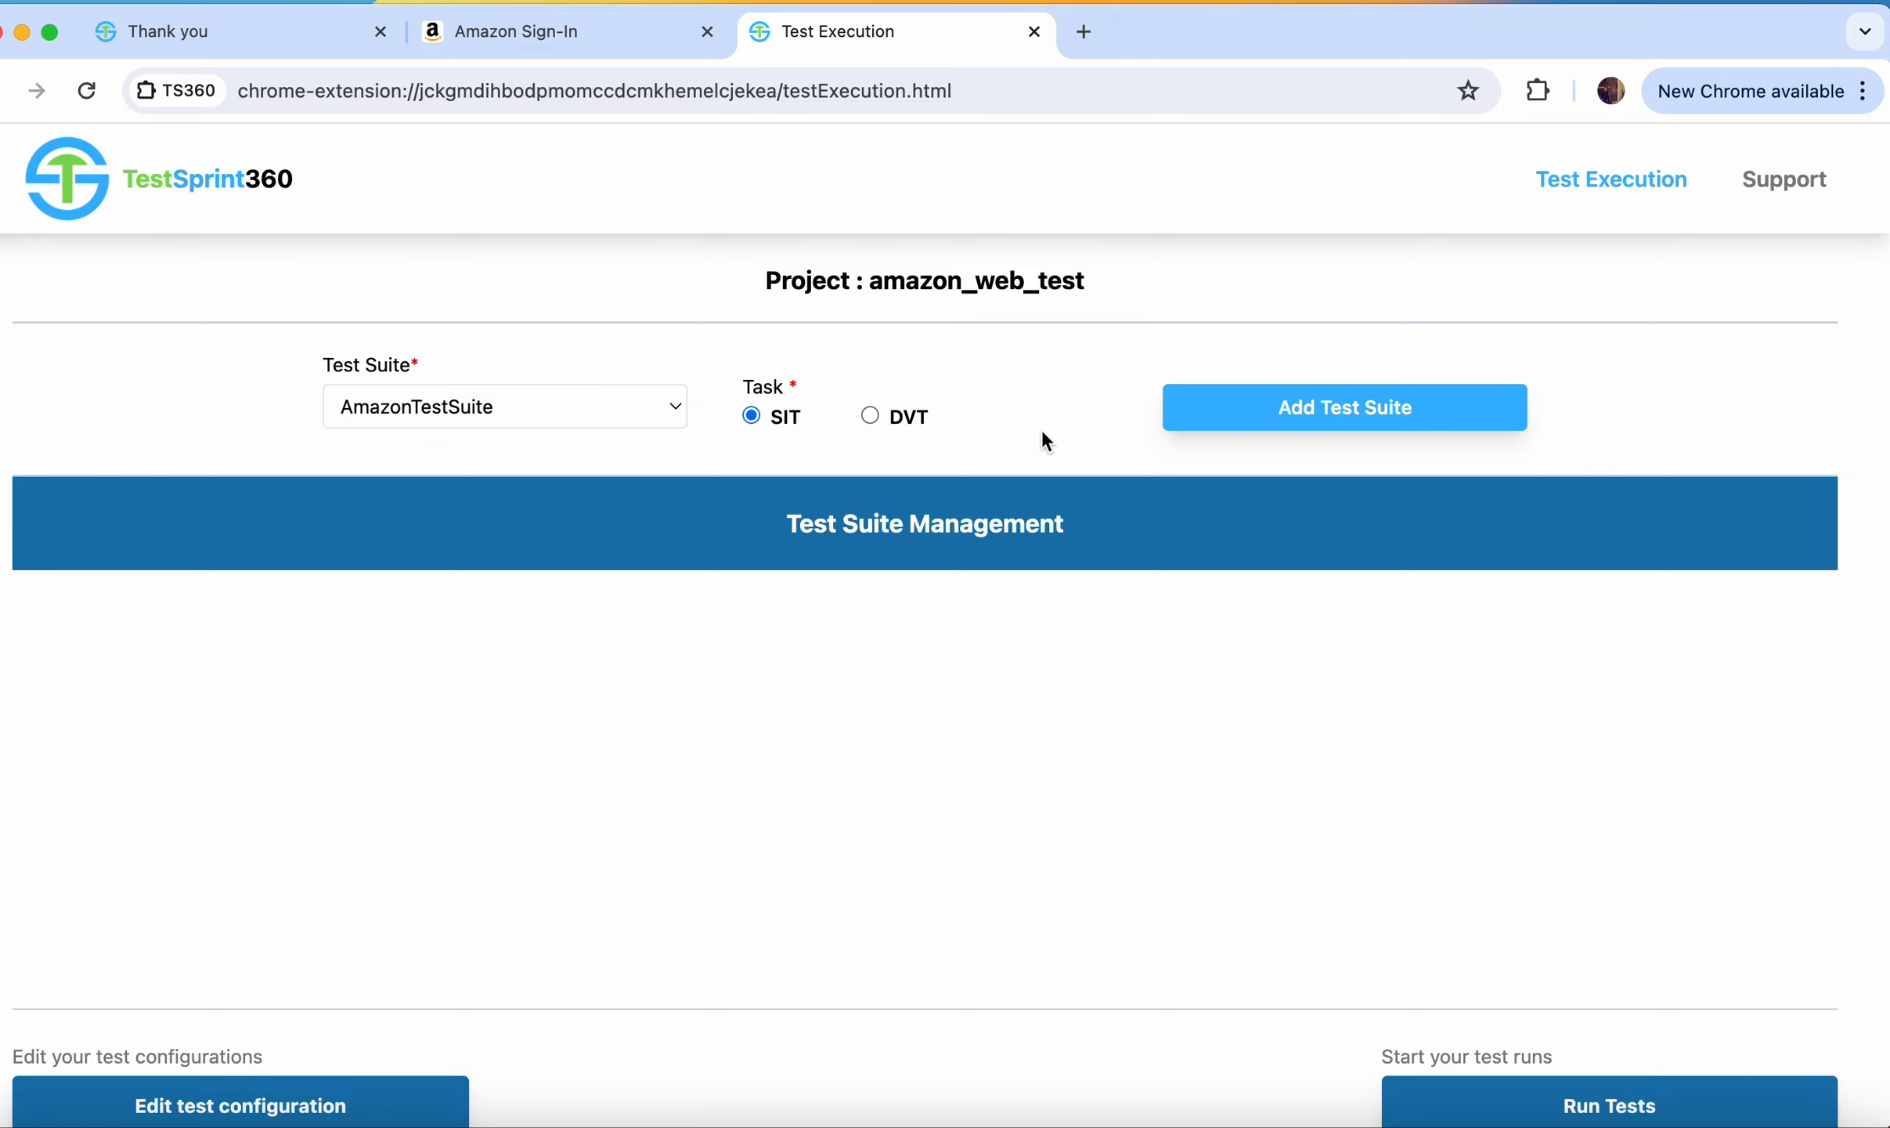
{"action": "left_click", "coordinate": [1347, 413]}
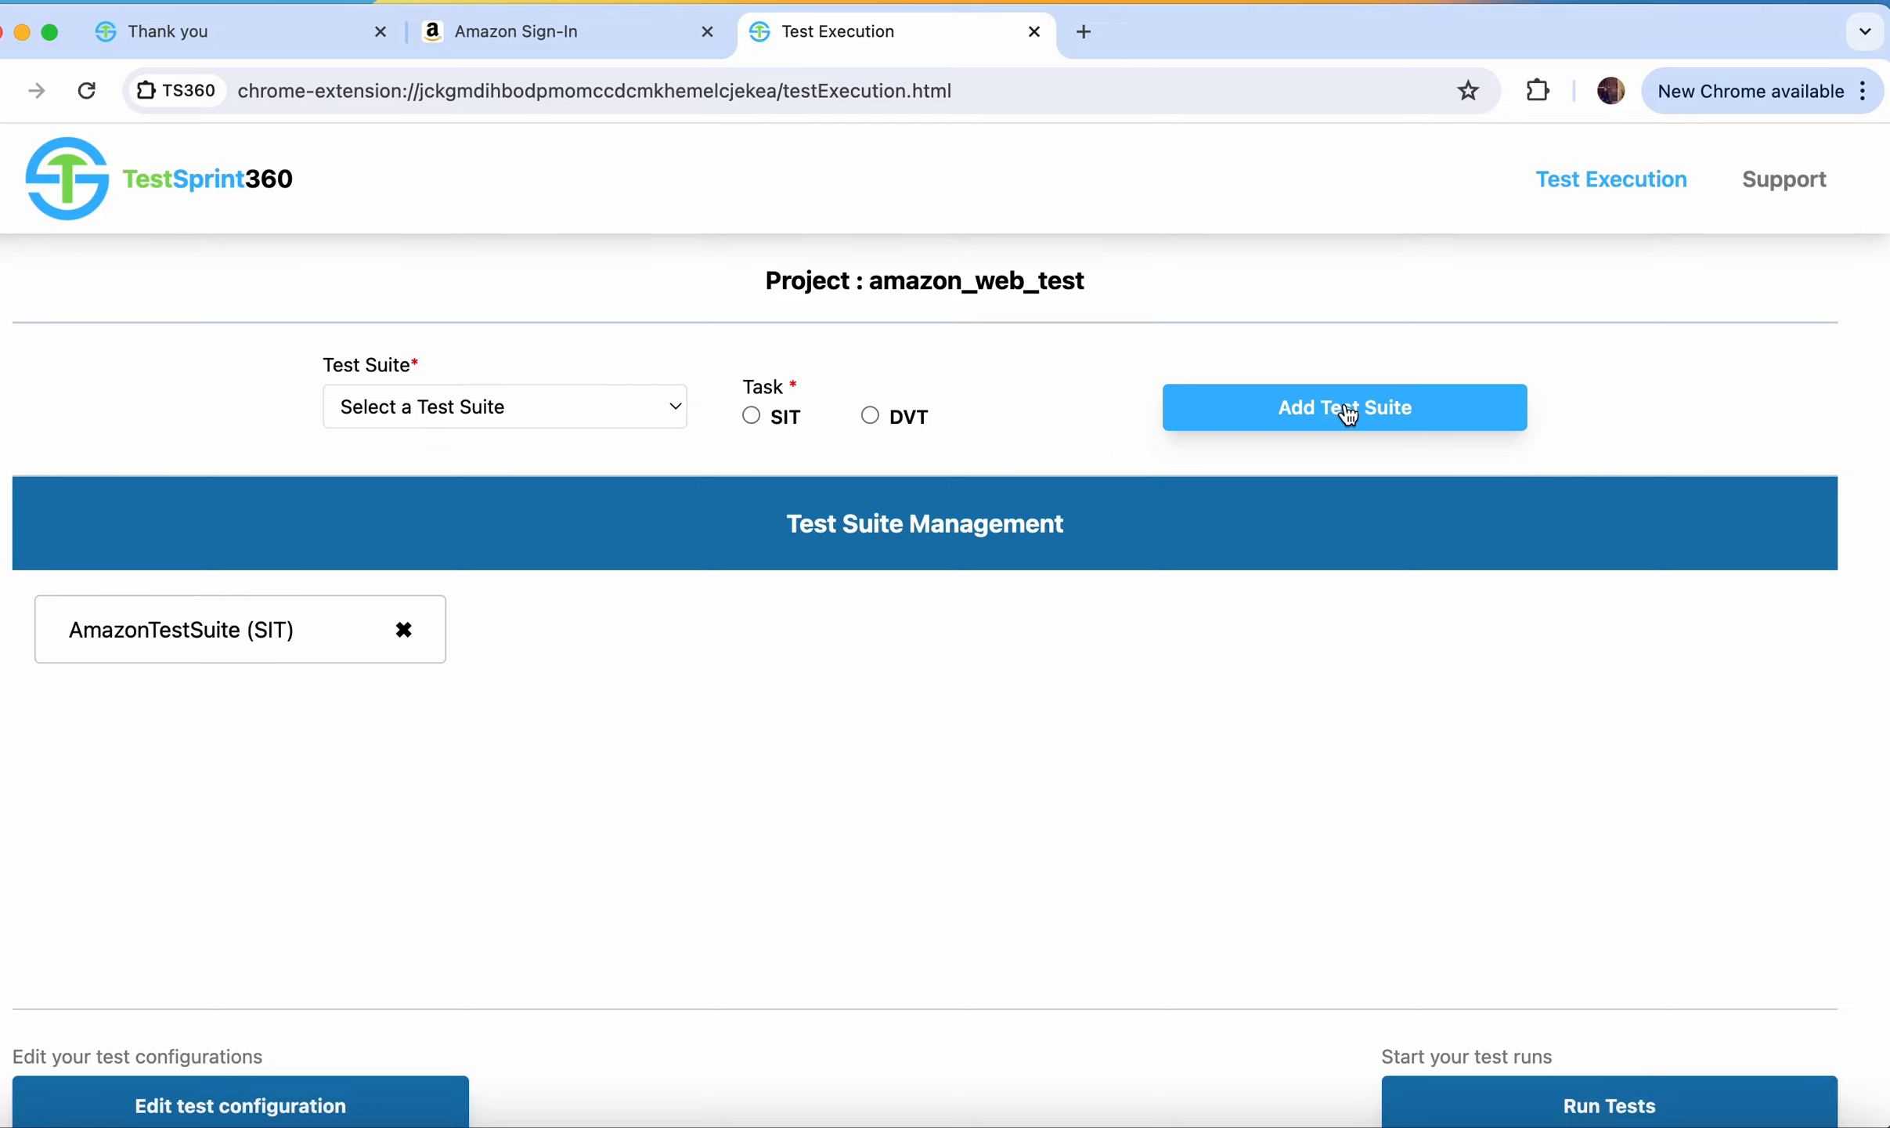
Step: Run the test suite with the given settings and have it search Amazon for "christmas decorations"
{"action": "scroll", "coordinate": [849, 756], "scroll_direction": "down", "scroll_amount": 3}
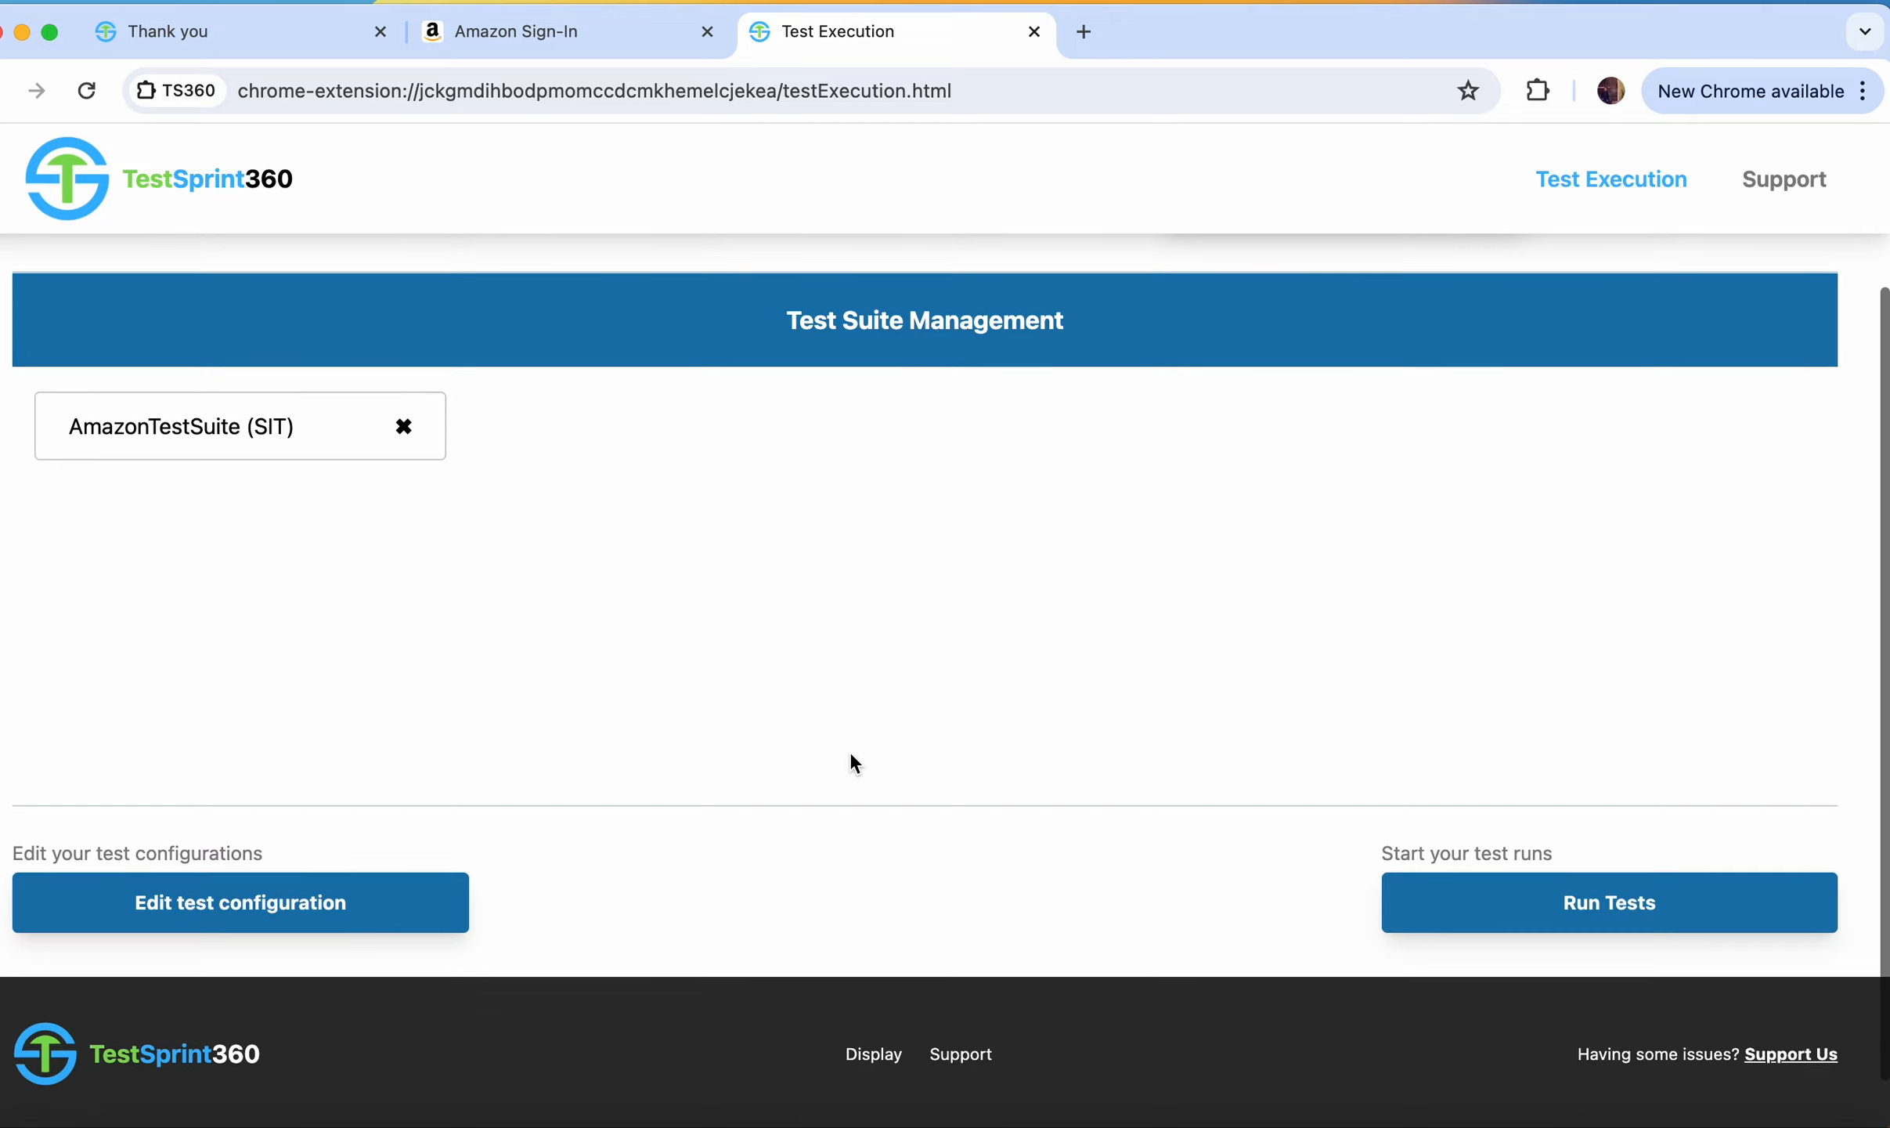
{"action": "left_click", "coordinate": [1616, 913]}
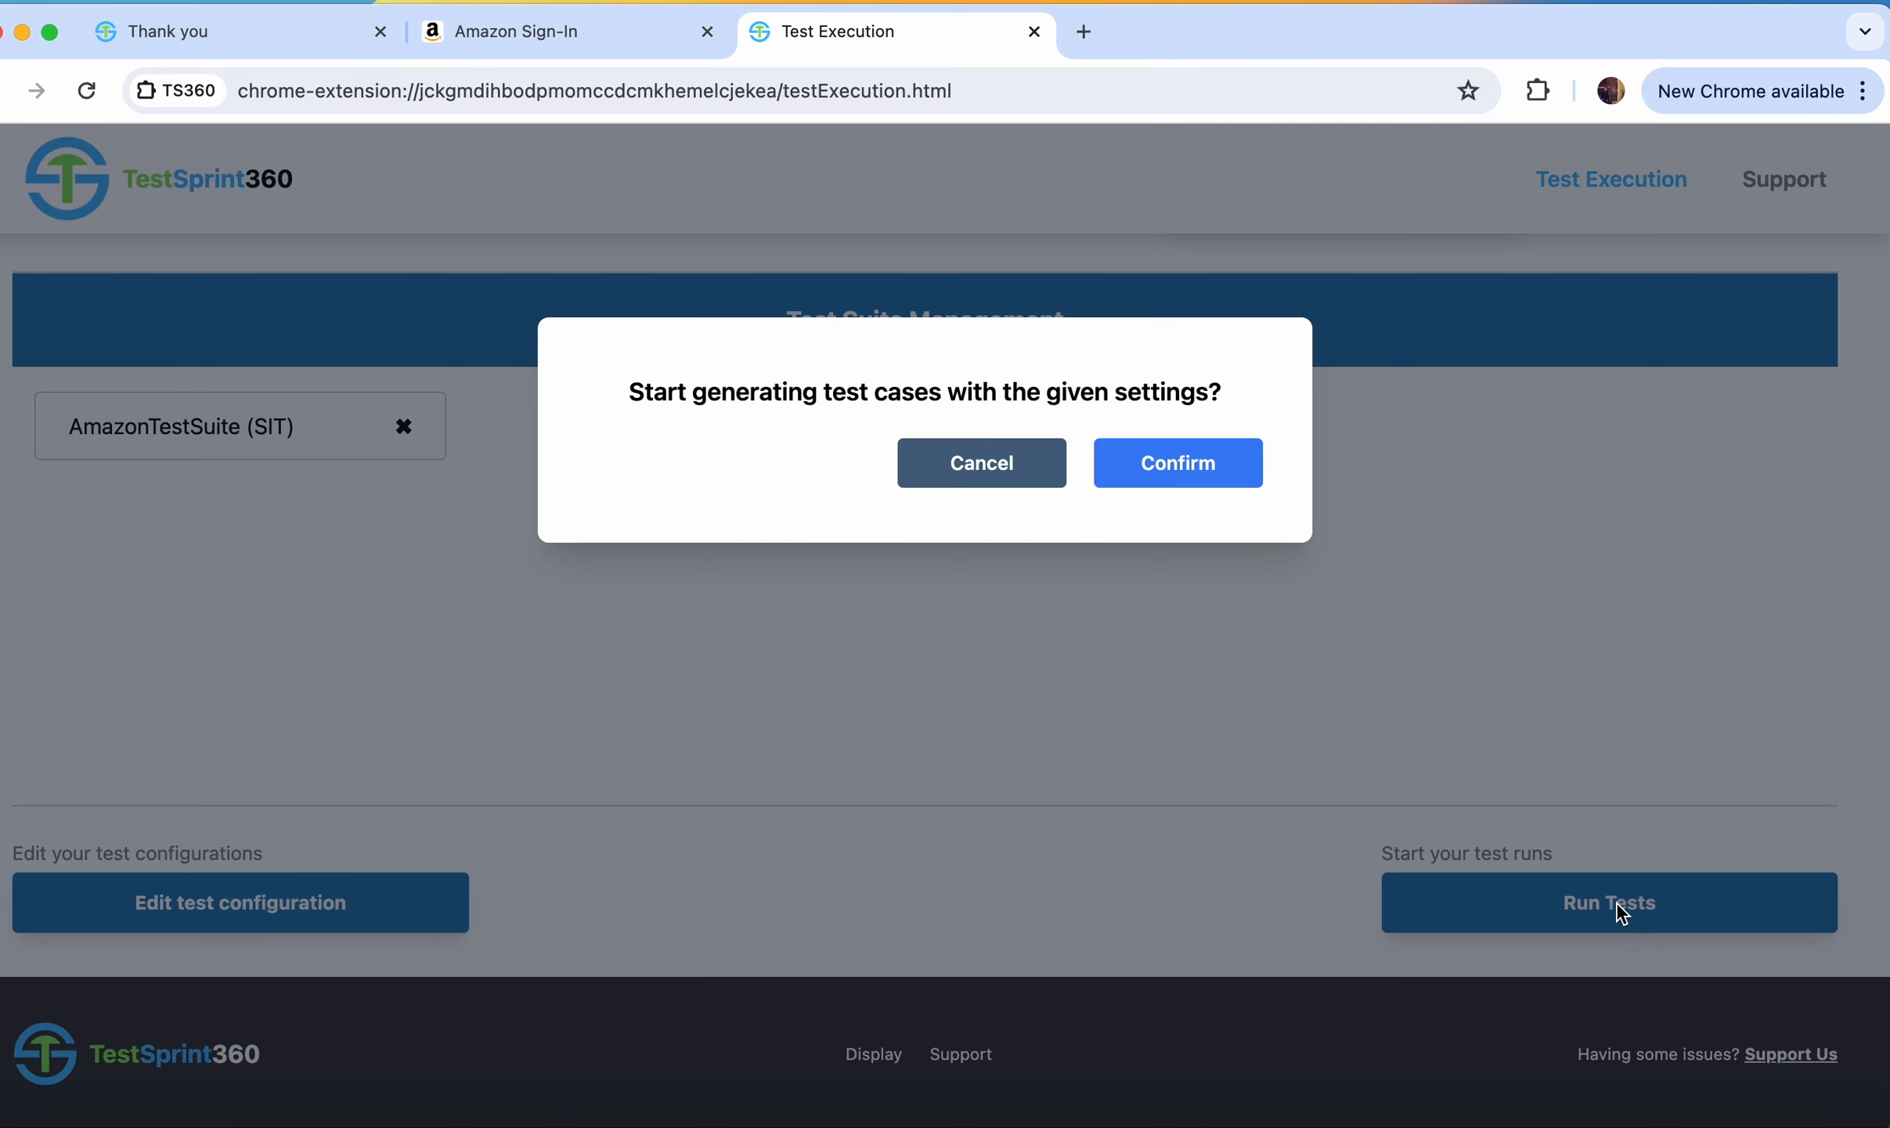
{"action": "left_click", "coordinate": [1195, 476]}
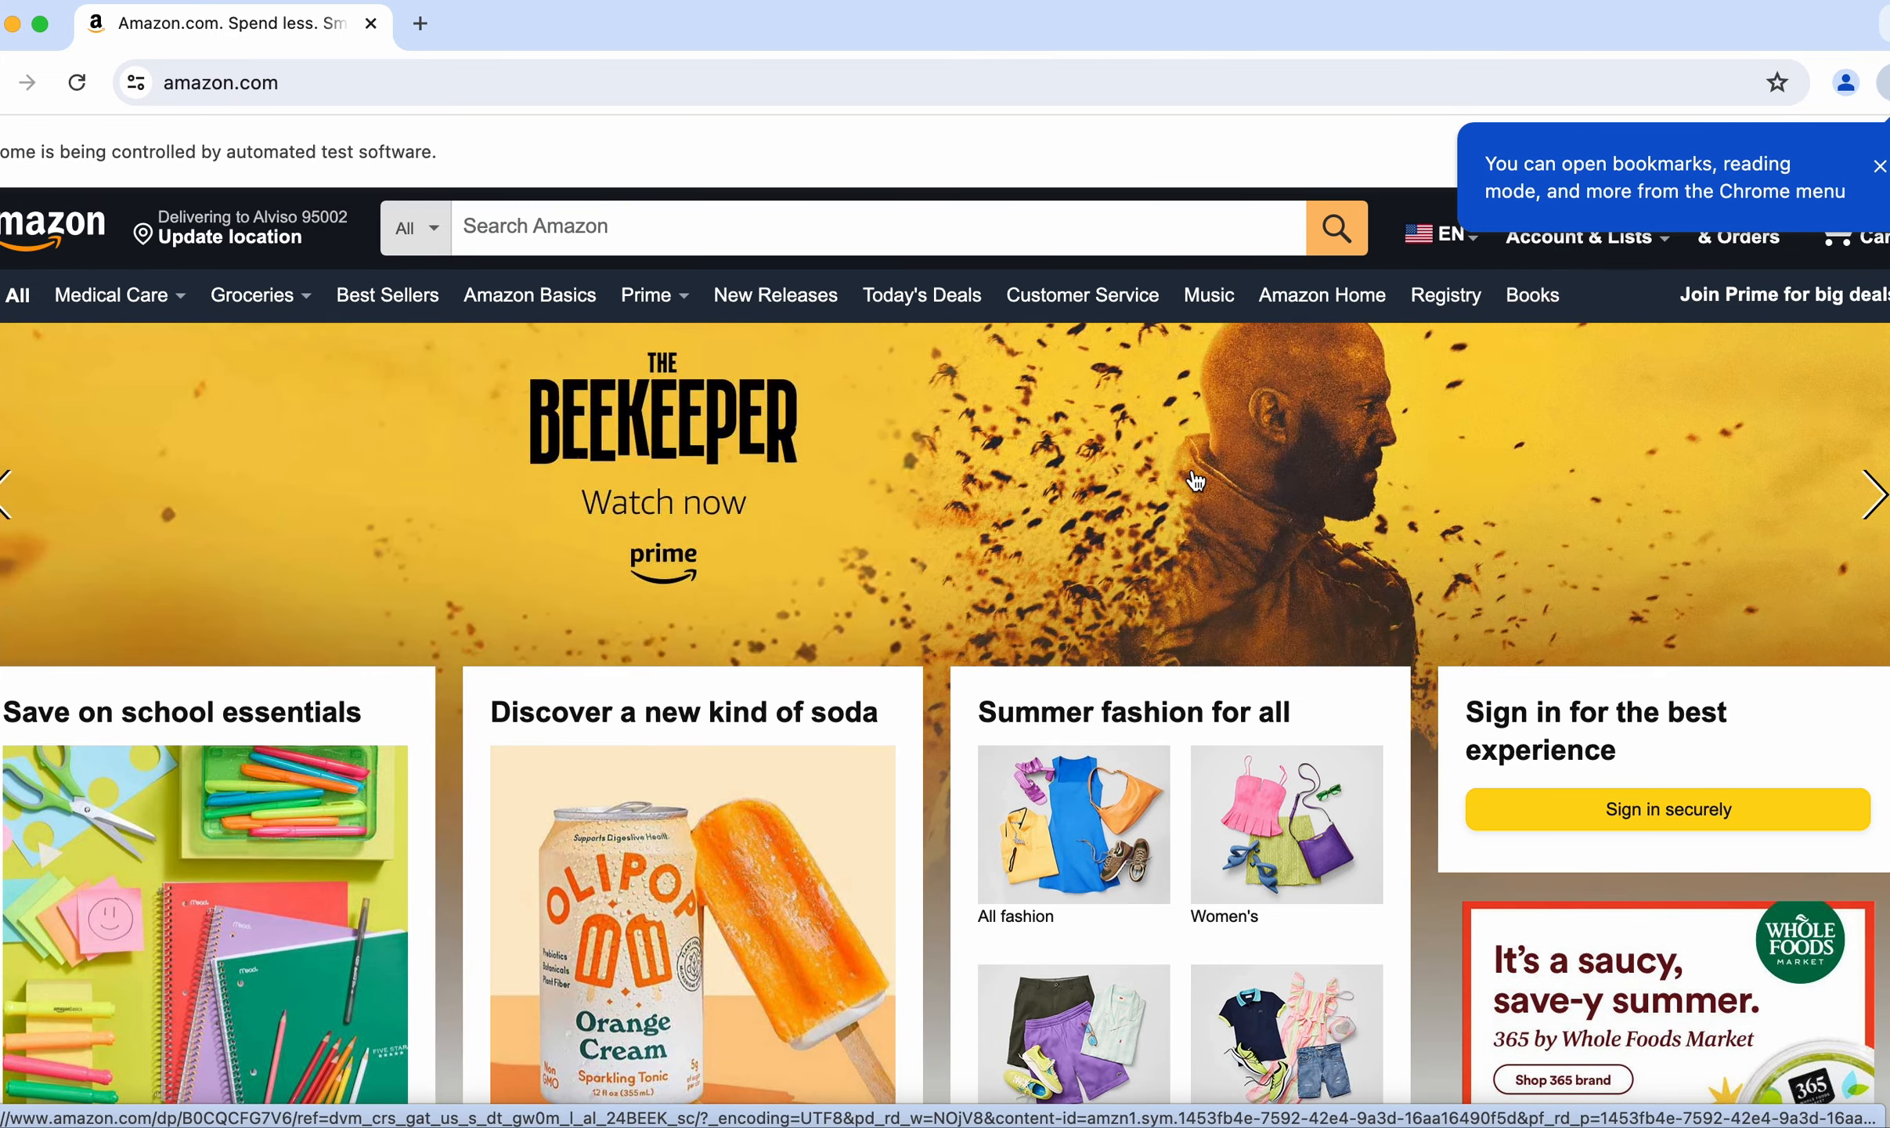
{"action": "type", "text": "christmas decorations"}
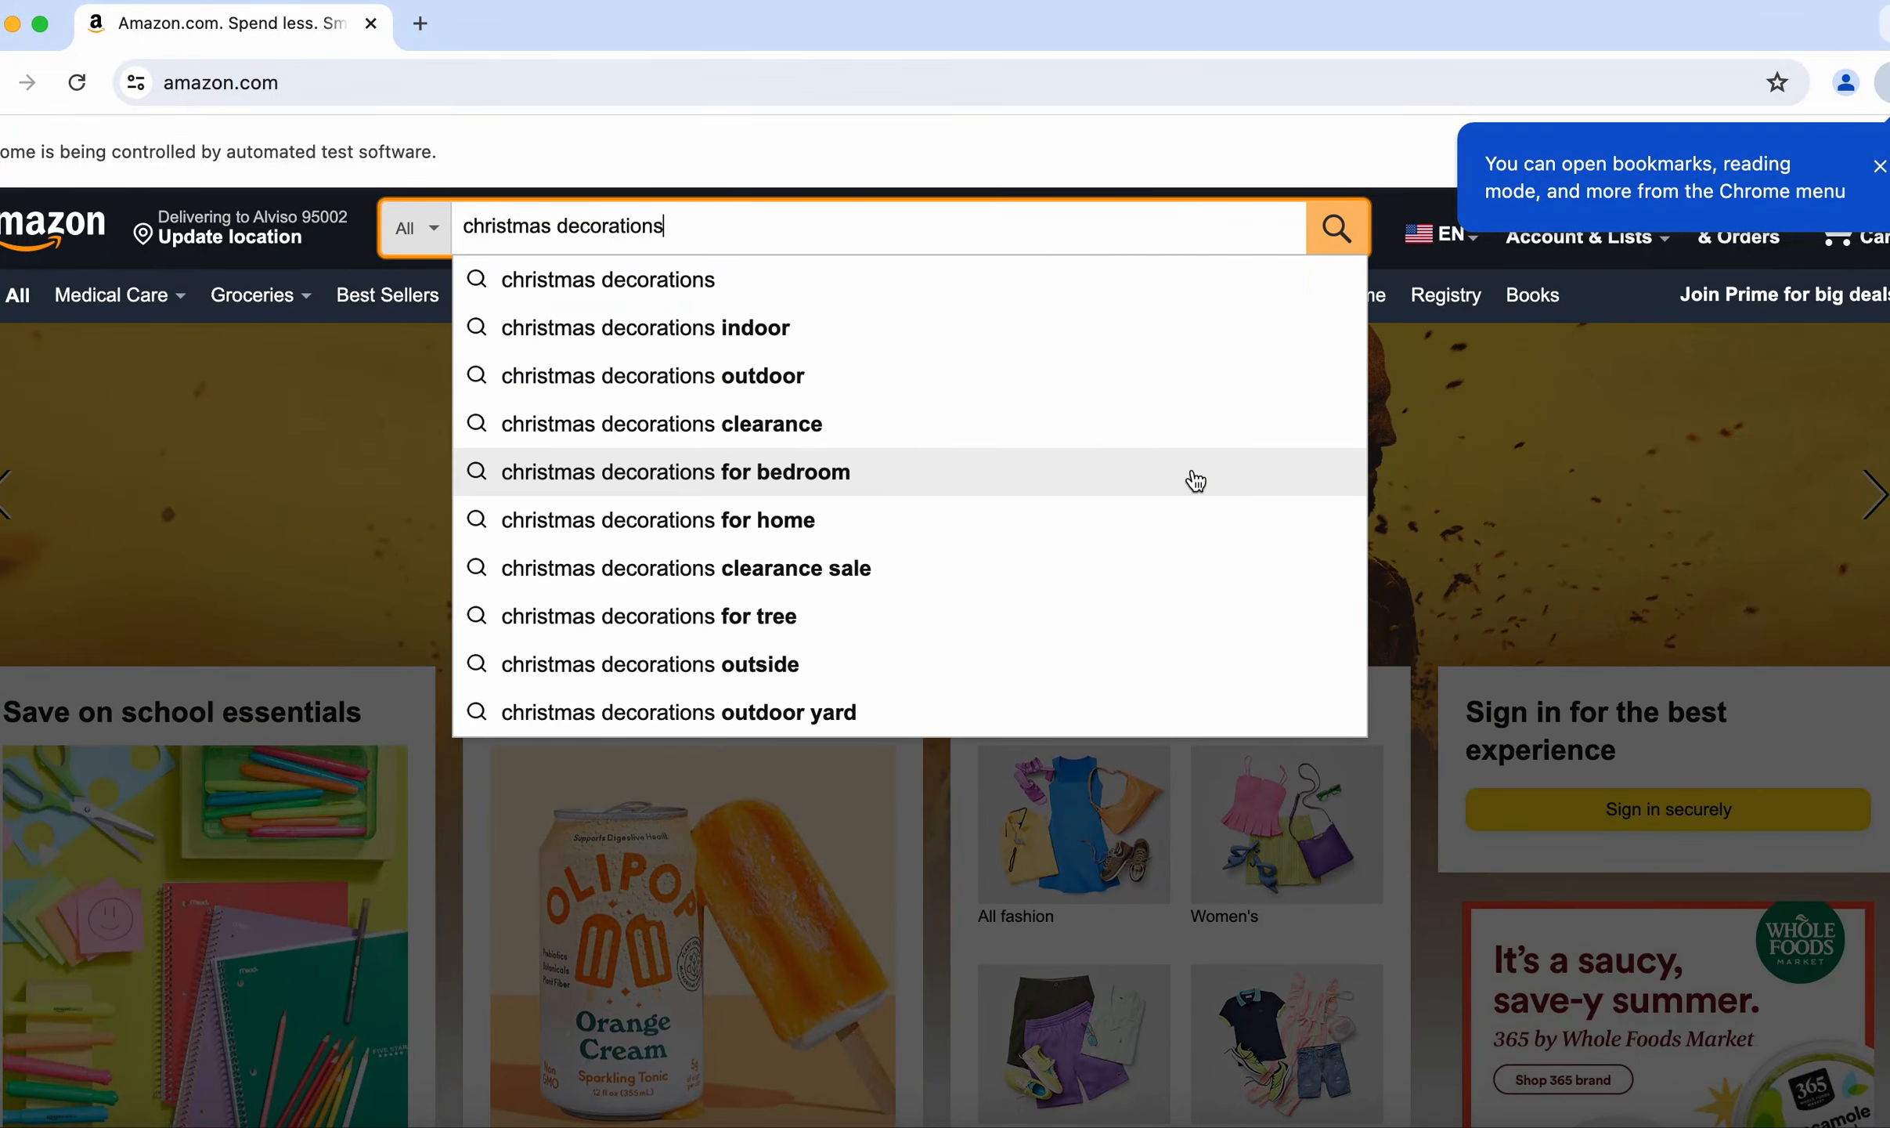
{"action": "key", "text": "Return"}
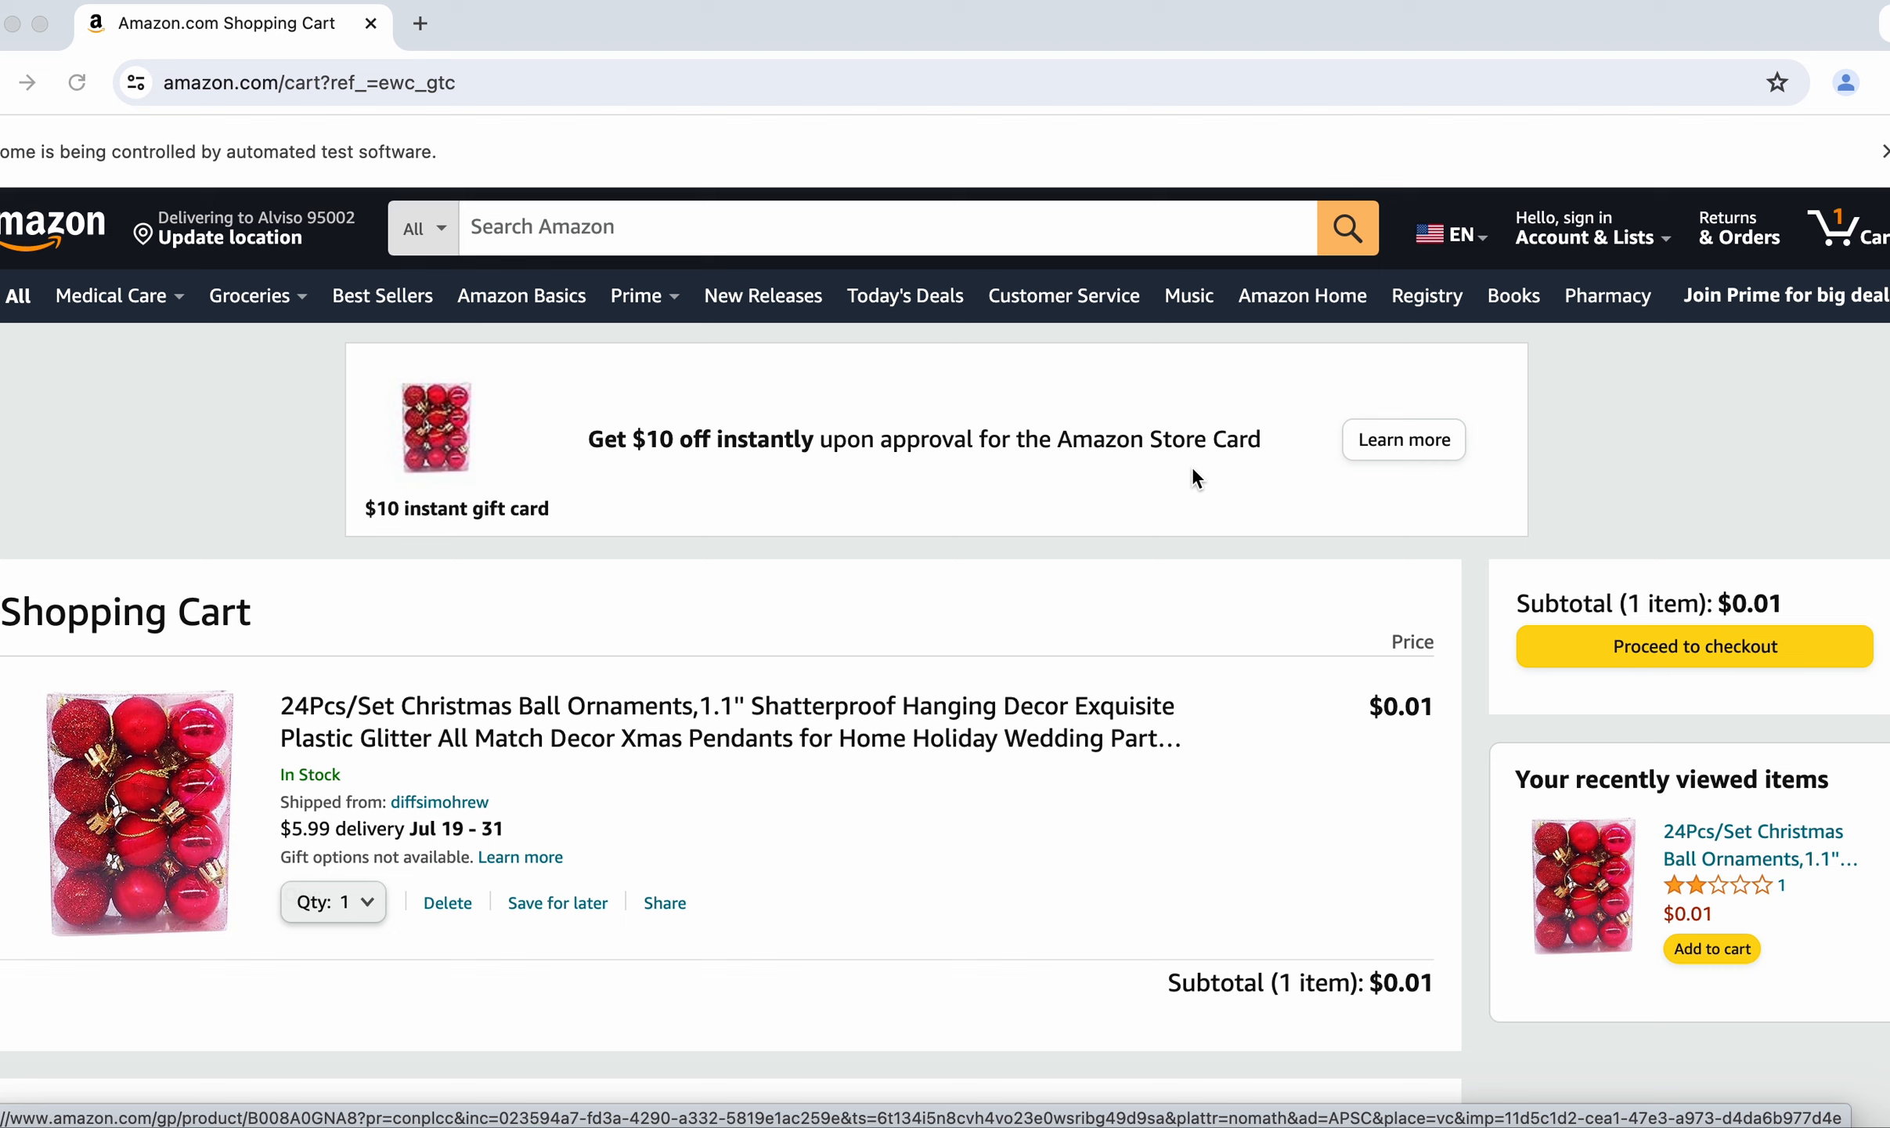
{"action": "key", "text": "super+Tab"}
{"action": "key", "text": "super+Tab"}
{"action": "key", "text": "super+Tab"}
{"action": "key", "text": "super+Tab"}
{"action": "key", "text": "super+Tab"}
{"action": "key", "text": "super+Tab"}
{"action": "key", "text": "super+Tab"}
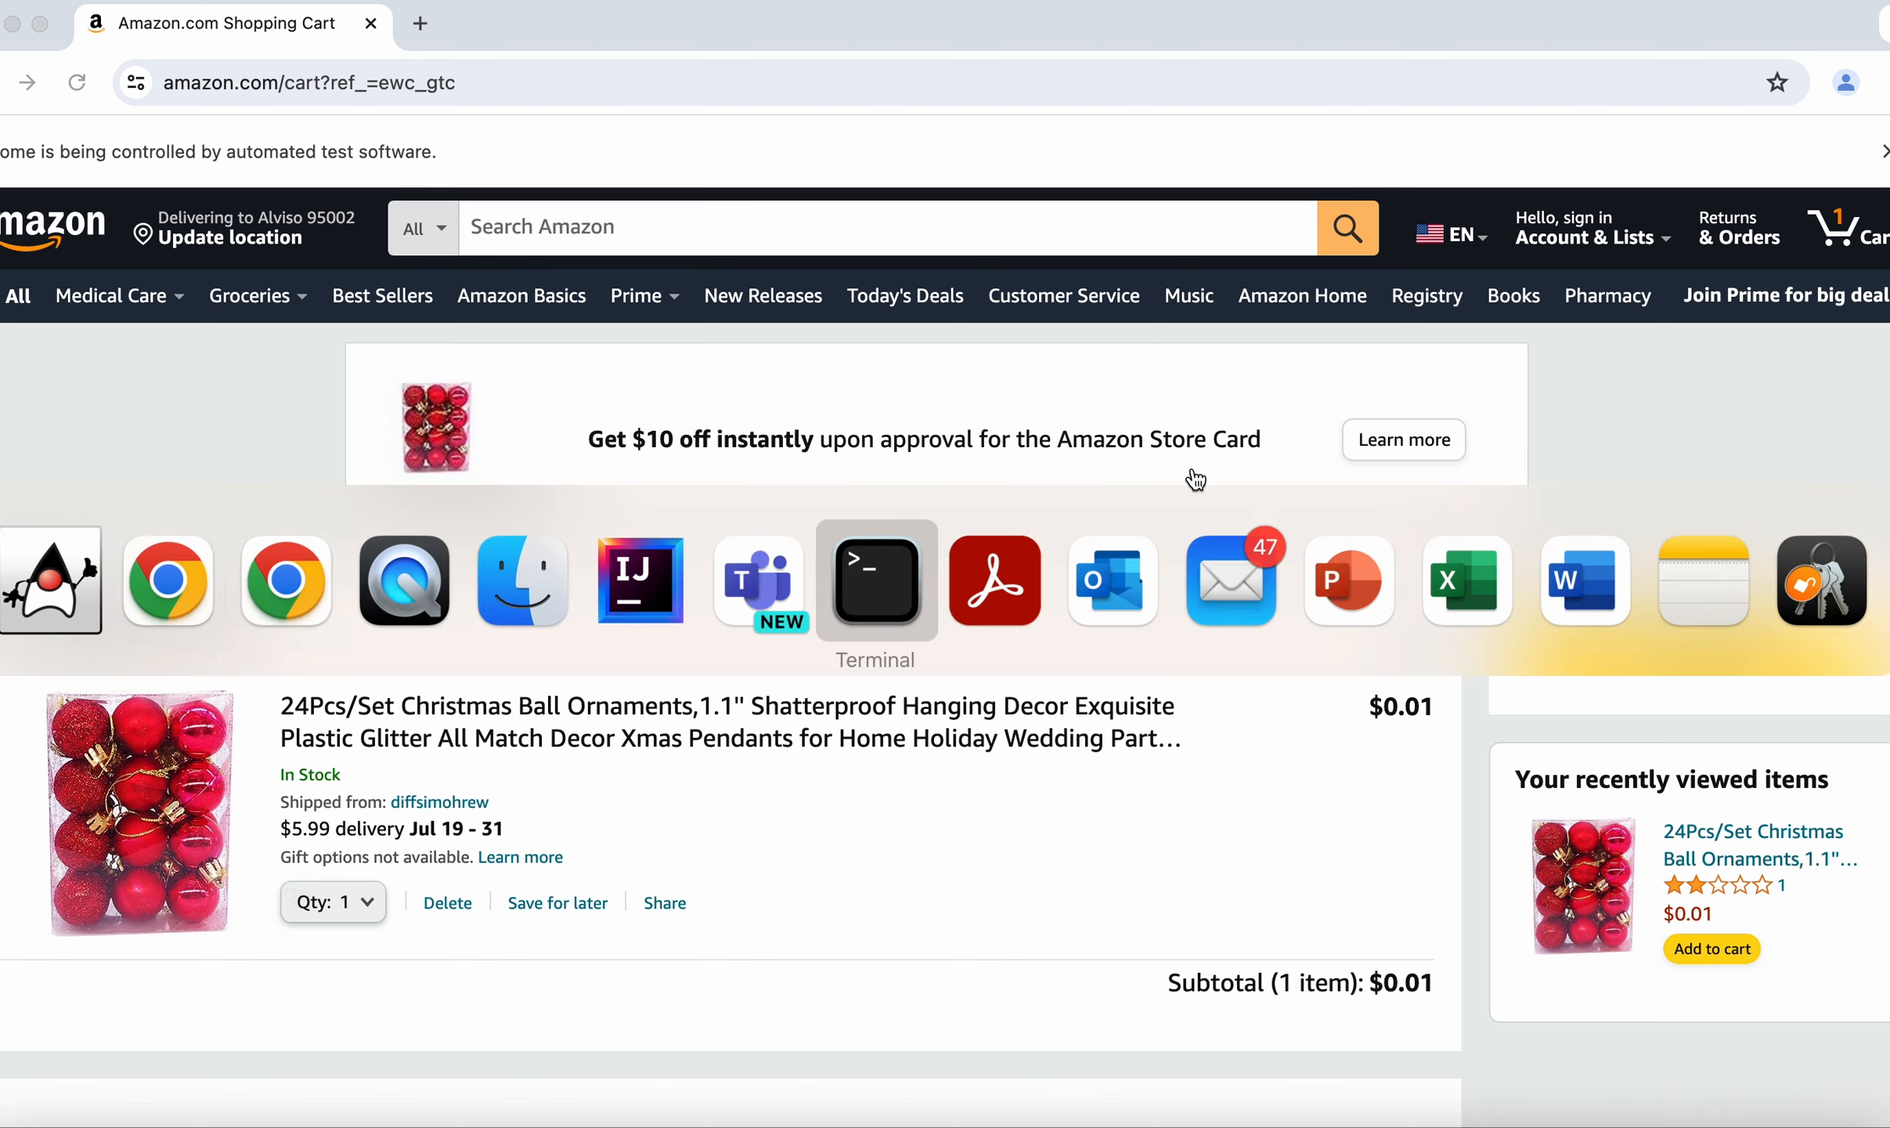
{"action": "key", "text": "Escape"}
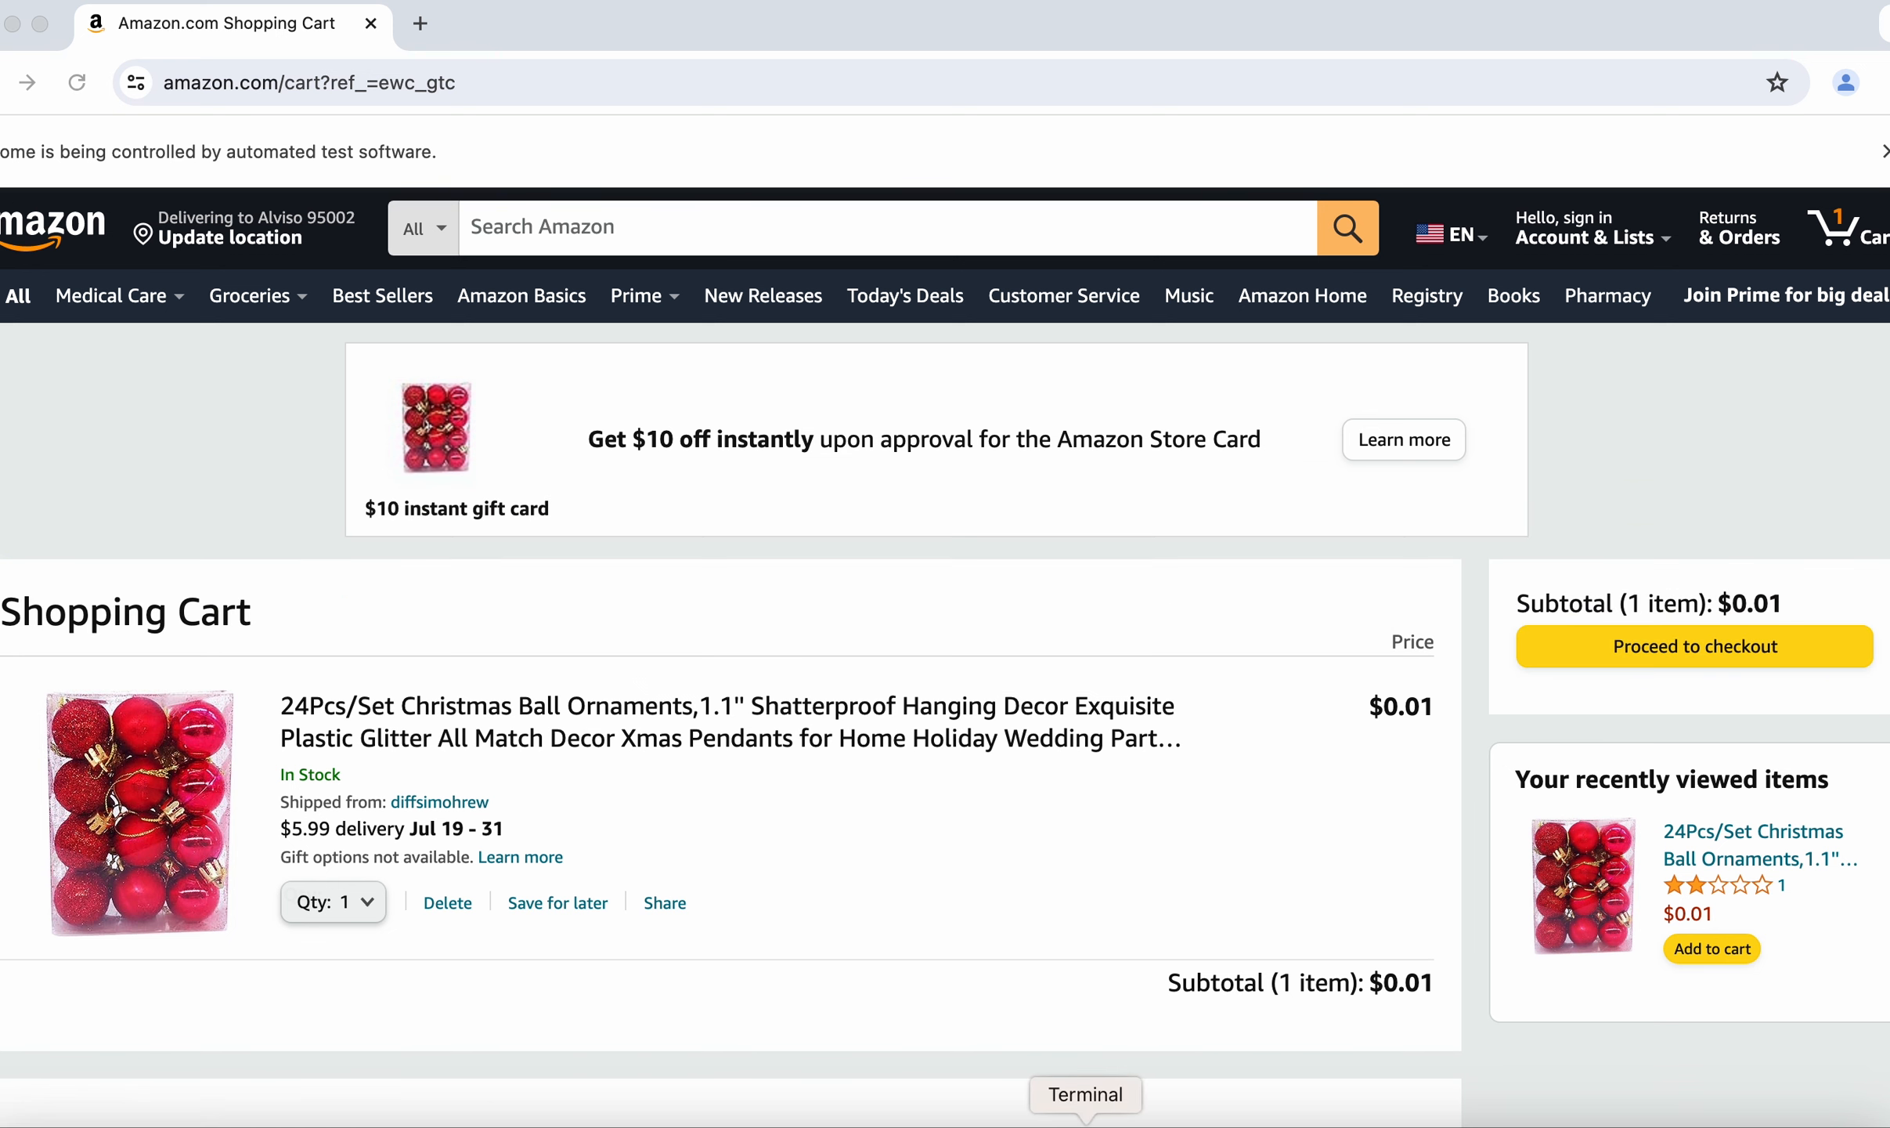
Step: Switch to Terminal and list the files in the test-output/PdfReport folder
{"action": "left_click", "coordinate": [1086, 1125]}
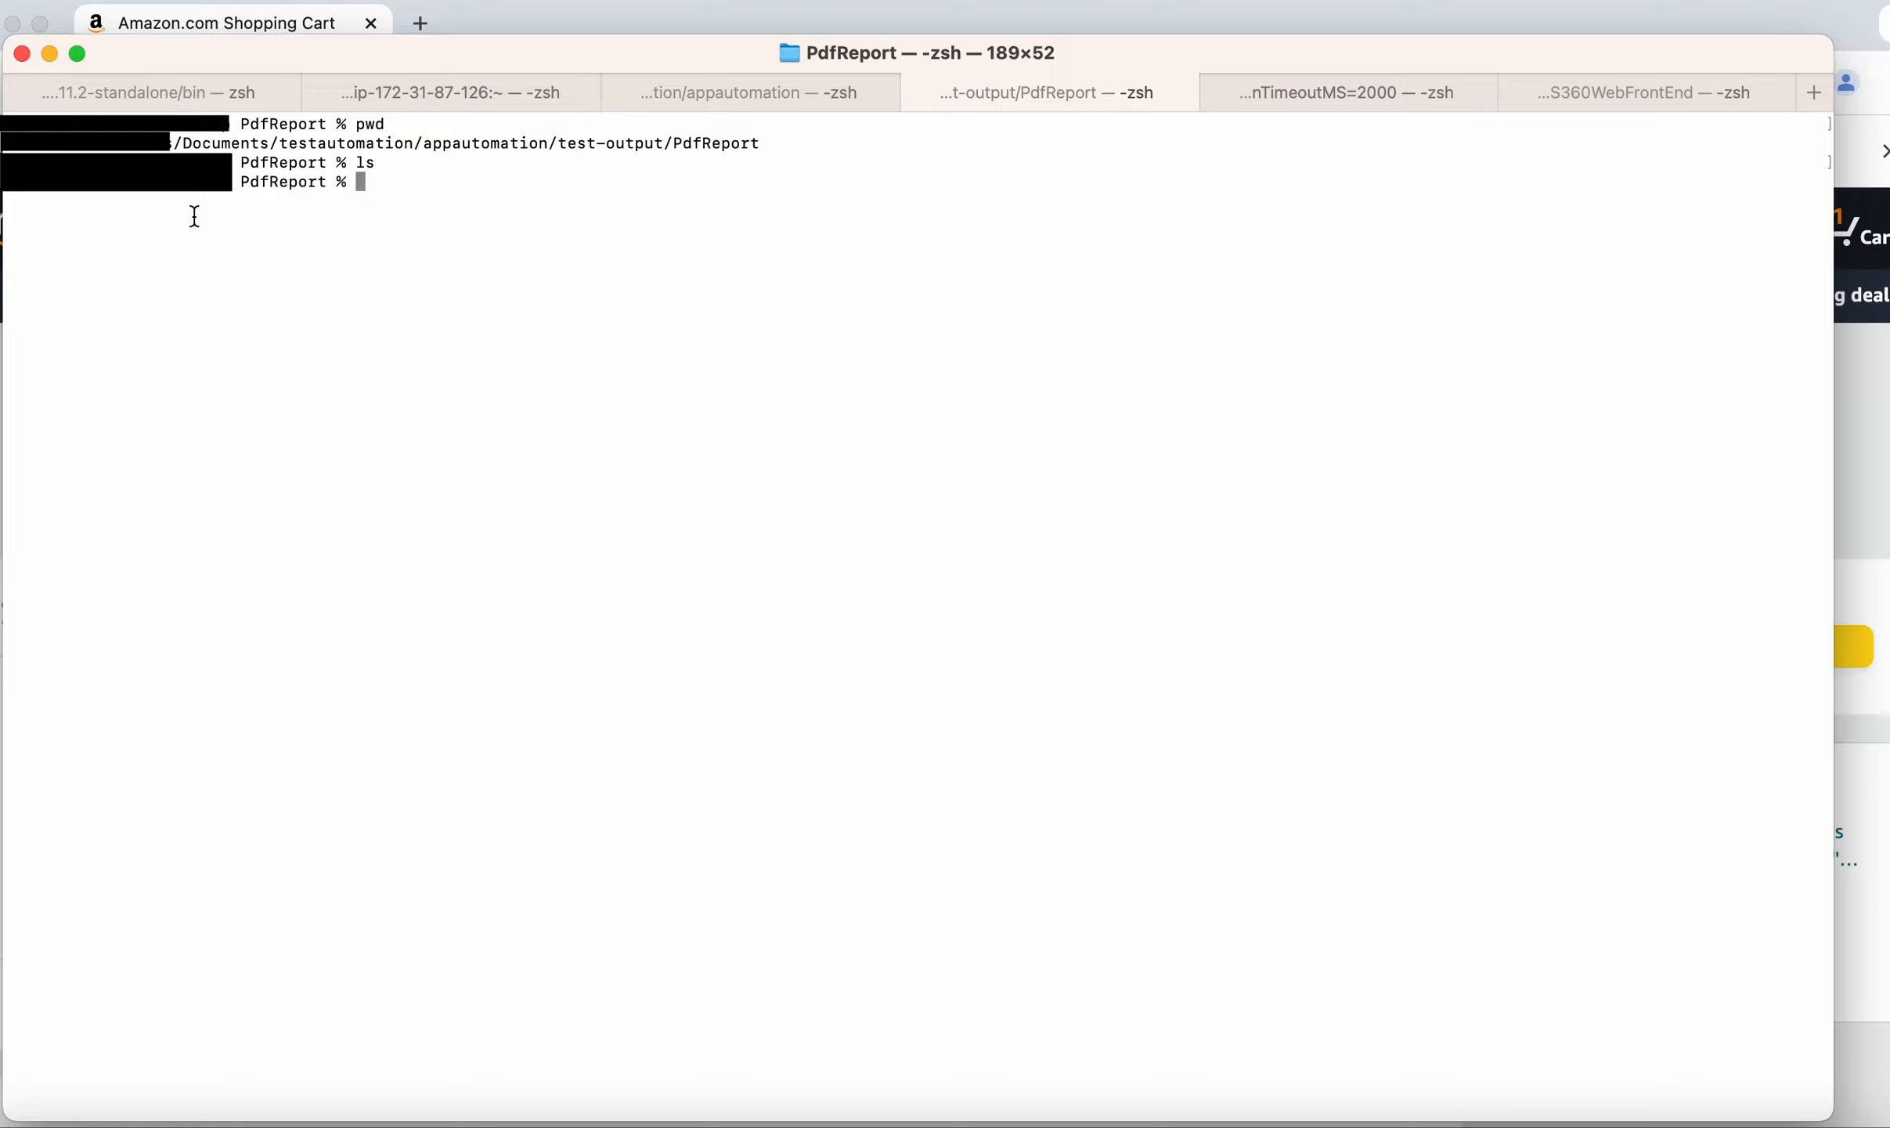
{"action": "left_click_drag", "start_coordinate": [177, 144], "coordinate": [760, 144]}
{"action": "left_click", "coordinate": [502, 183]}
{"action": "type", "text": "ls"}
{"action": "key", "text": "Return"}
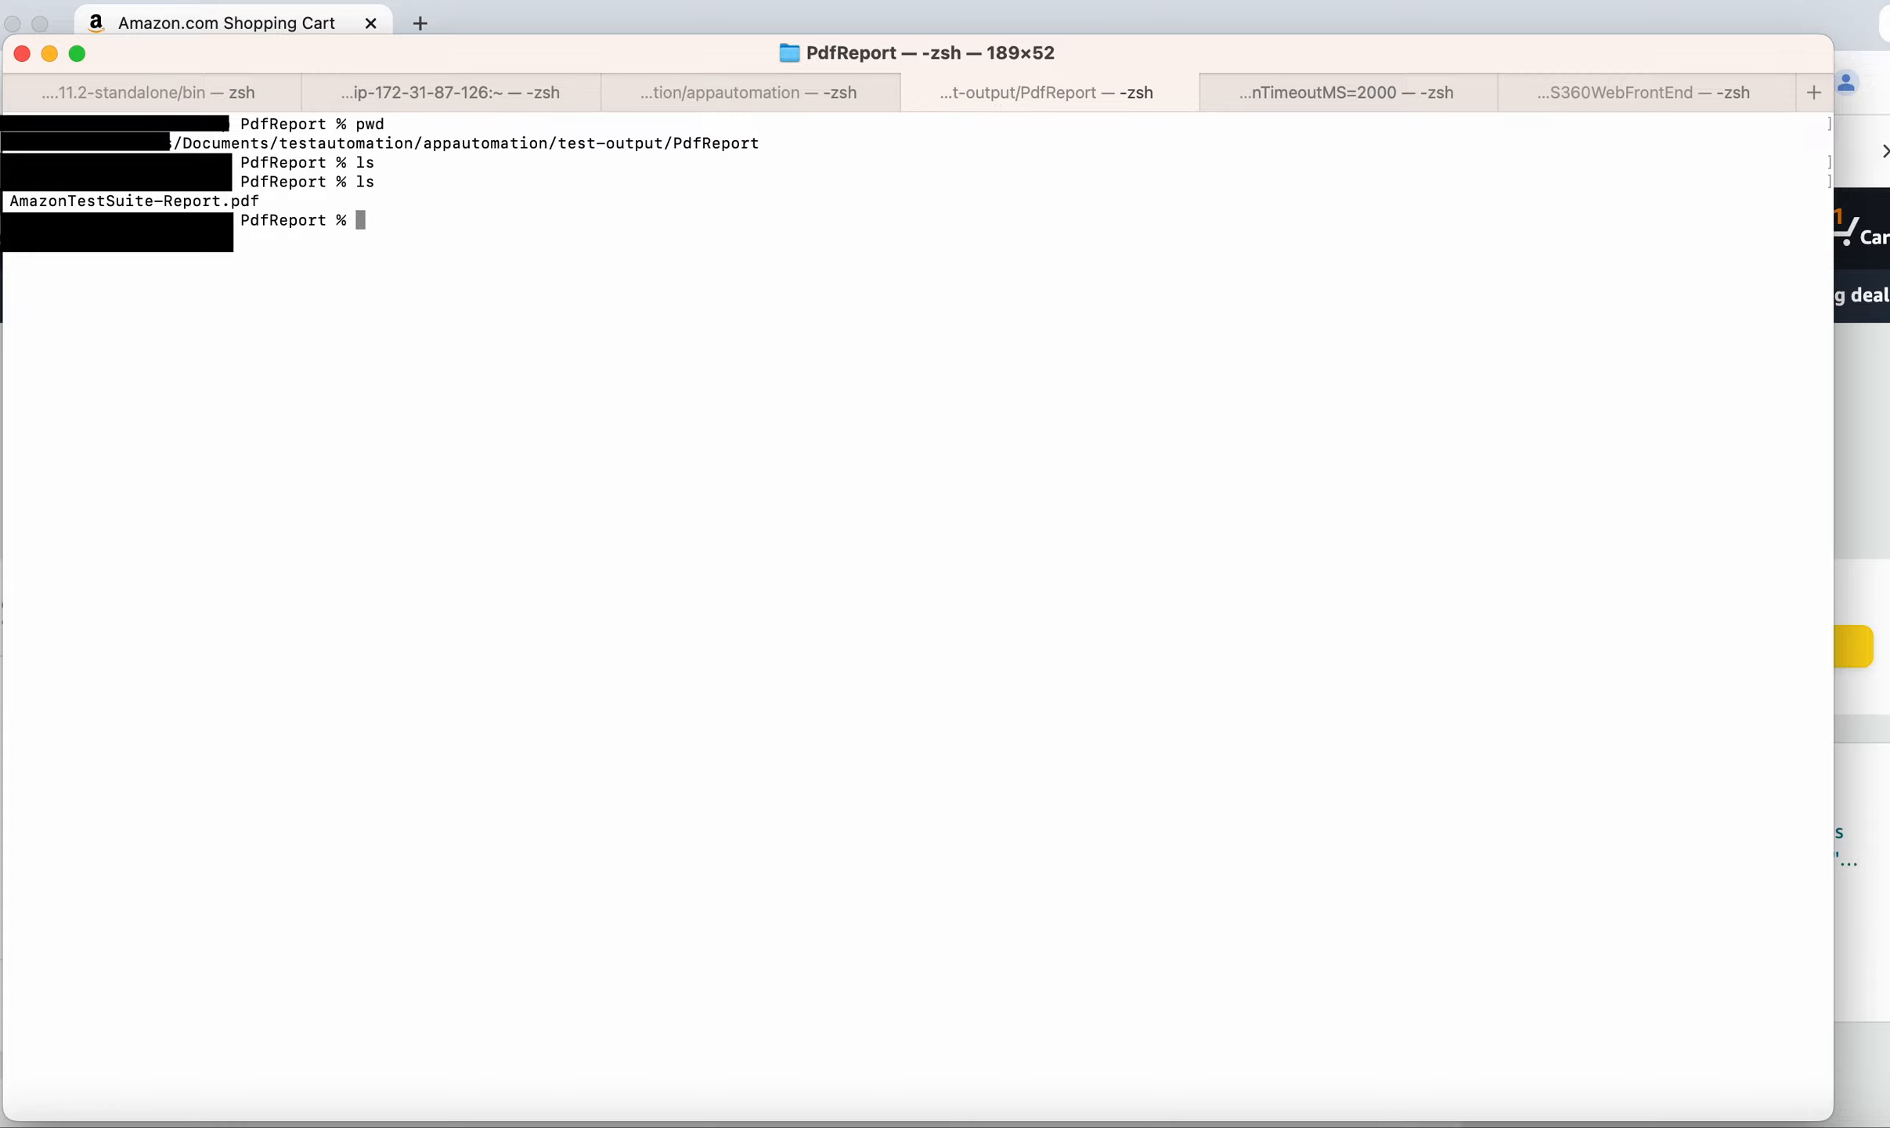
Step: Open the AmazonTestSuite-Report.pdf file from the PdfReport folder with the open command
{"action": "type", "text": "open"}
{"action": "double_click", "coordinate": [63, 202]}
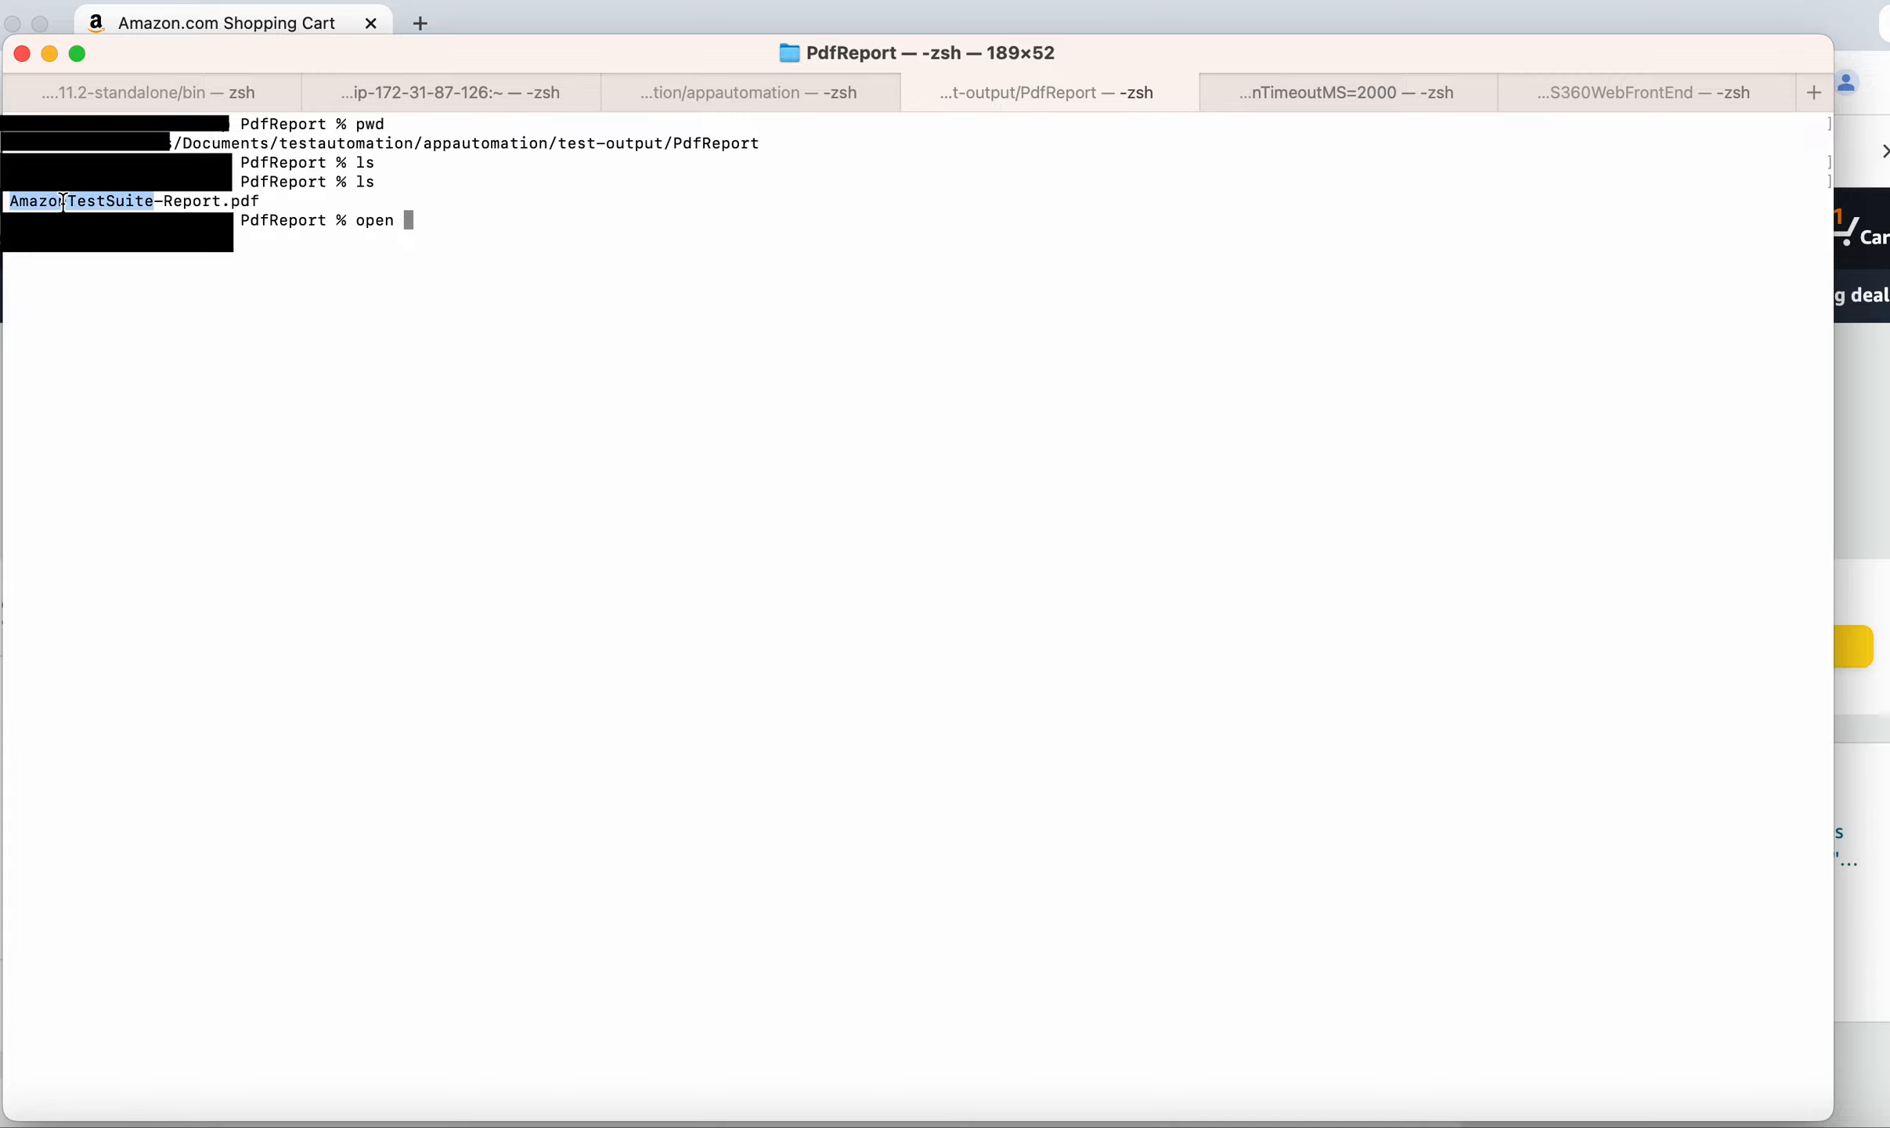
{"action": "type", "text": "[]"}
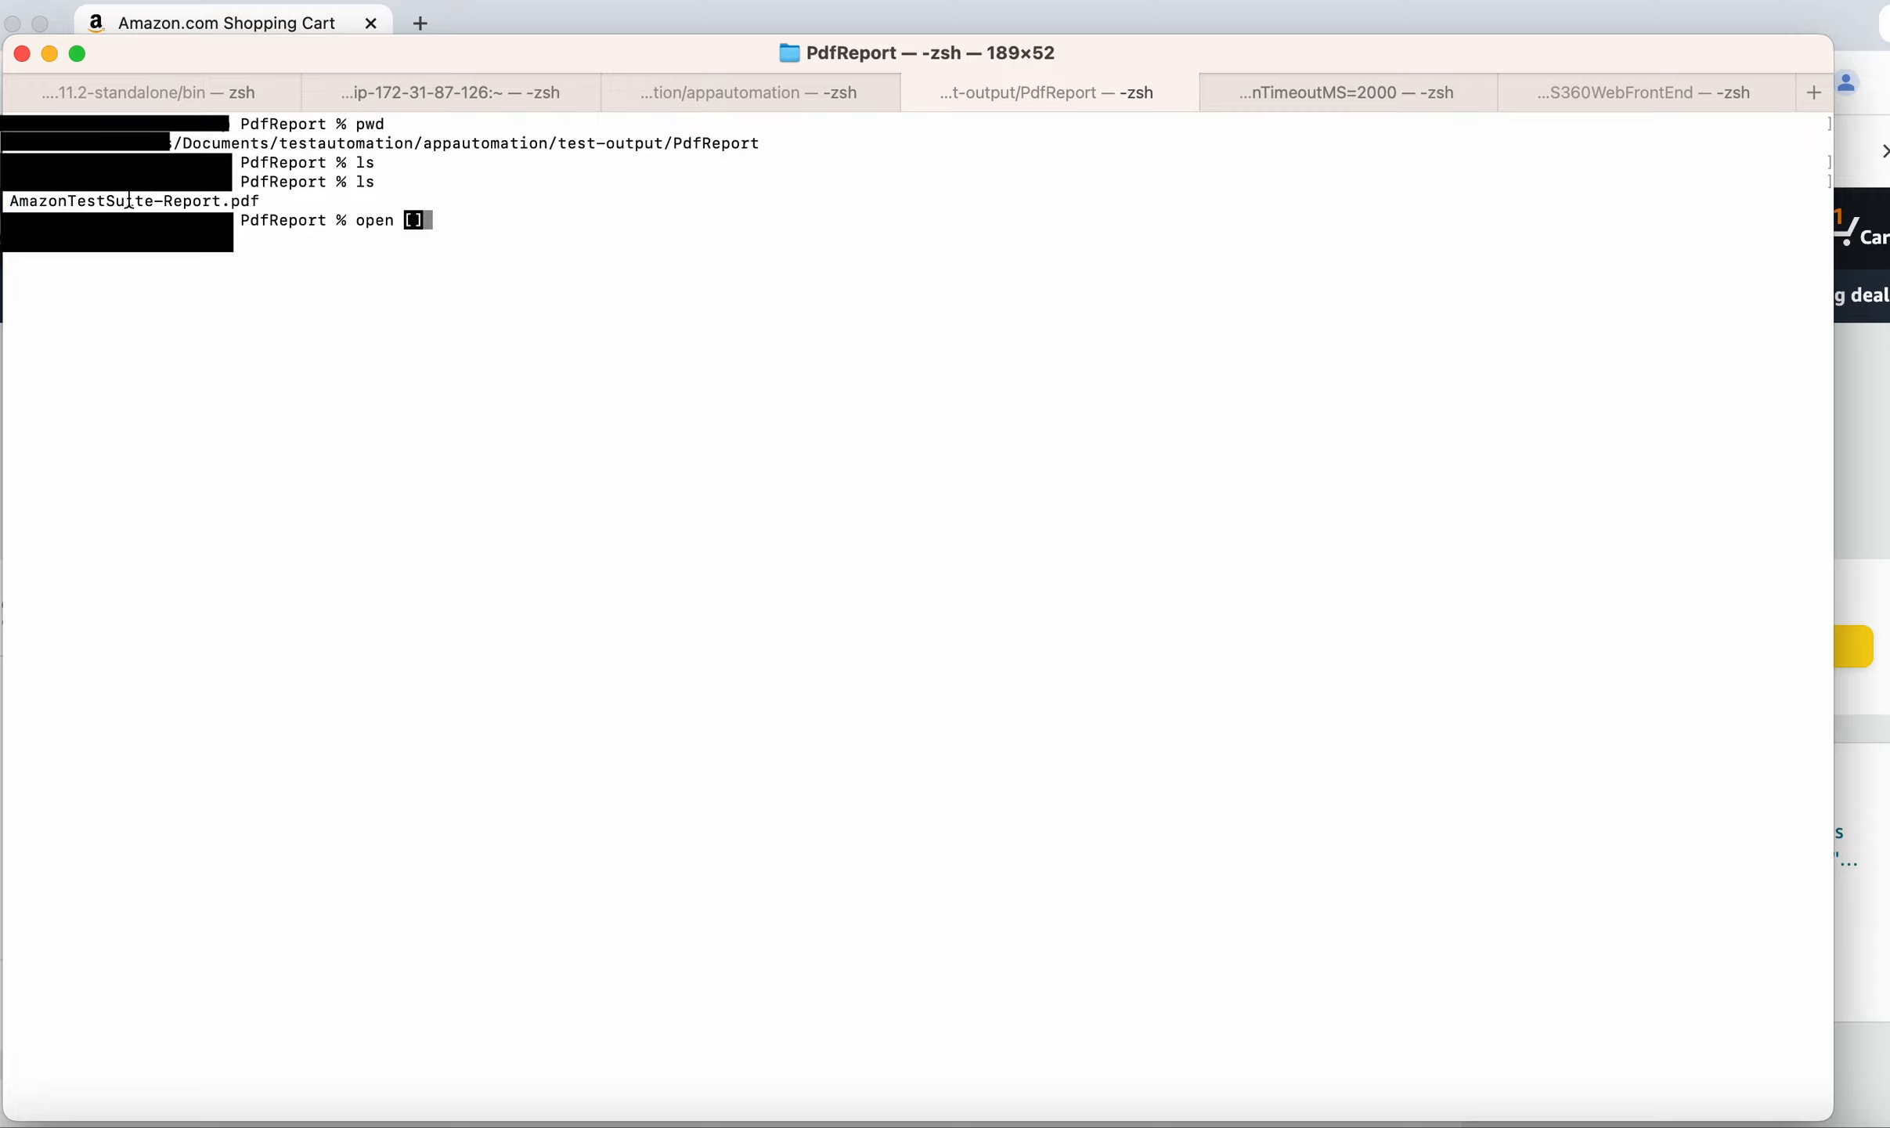
{"action": "key", "text": "BackSpace"}
{"action": "key", "text": "BackSpace"}
{"action": "key", "text": "BackSpace"}
{"action": "type", "text": "Amazo"}
{"action": "key", "text": "Tab"}
{"action": "key", "text": "Return"}
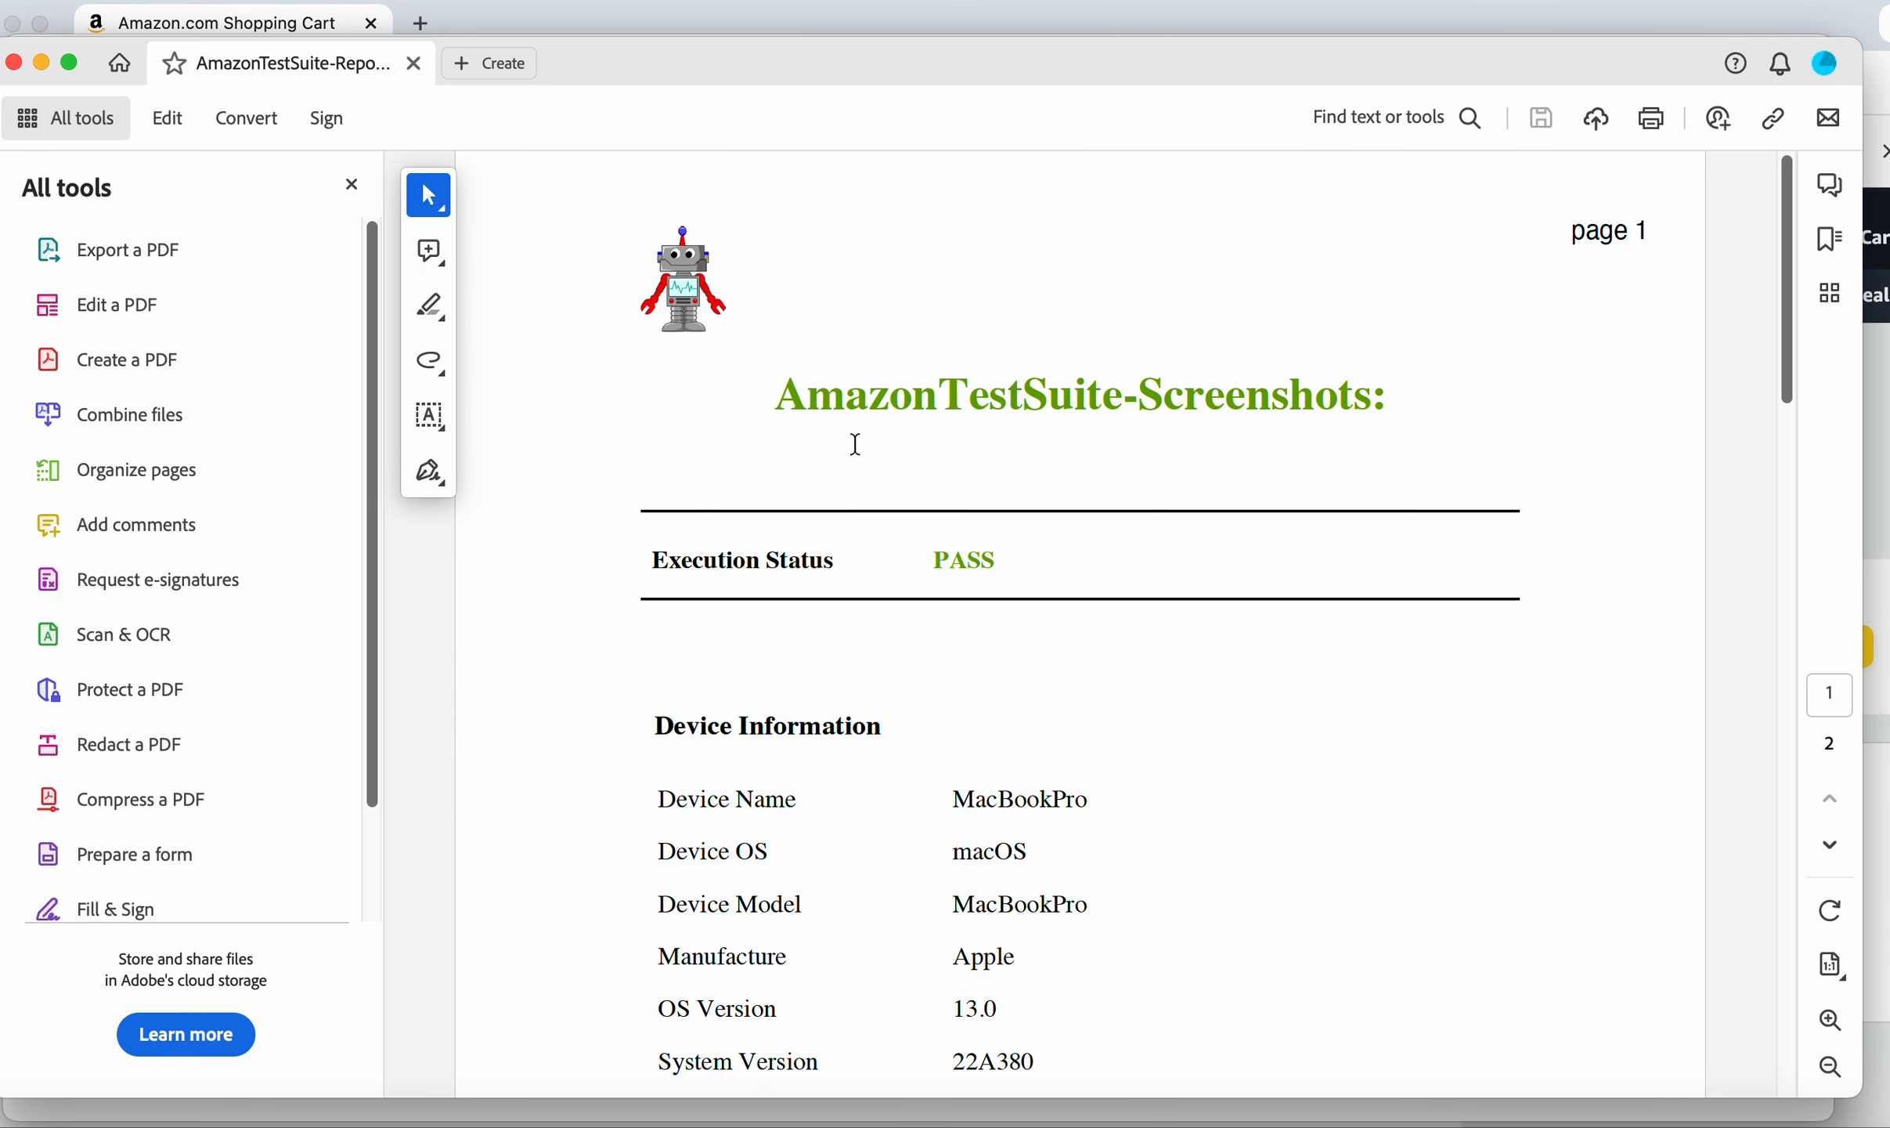
Step: Examine the execution status, device information and execution information on page 1 of the PDF report
{"action": "scroll", "coordinate": [982, 633], "scroll_direction": "down", "scroll_amount": 5}
{"action": "scroll", "coordinate": [982, 633], "scroll_direction": "down", "scroll_amount": 6}
{"action": "scroll", "coordinate": [982, 633], "scroll_direction": "down", "scroll_amount": 1}
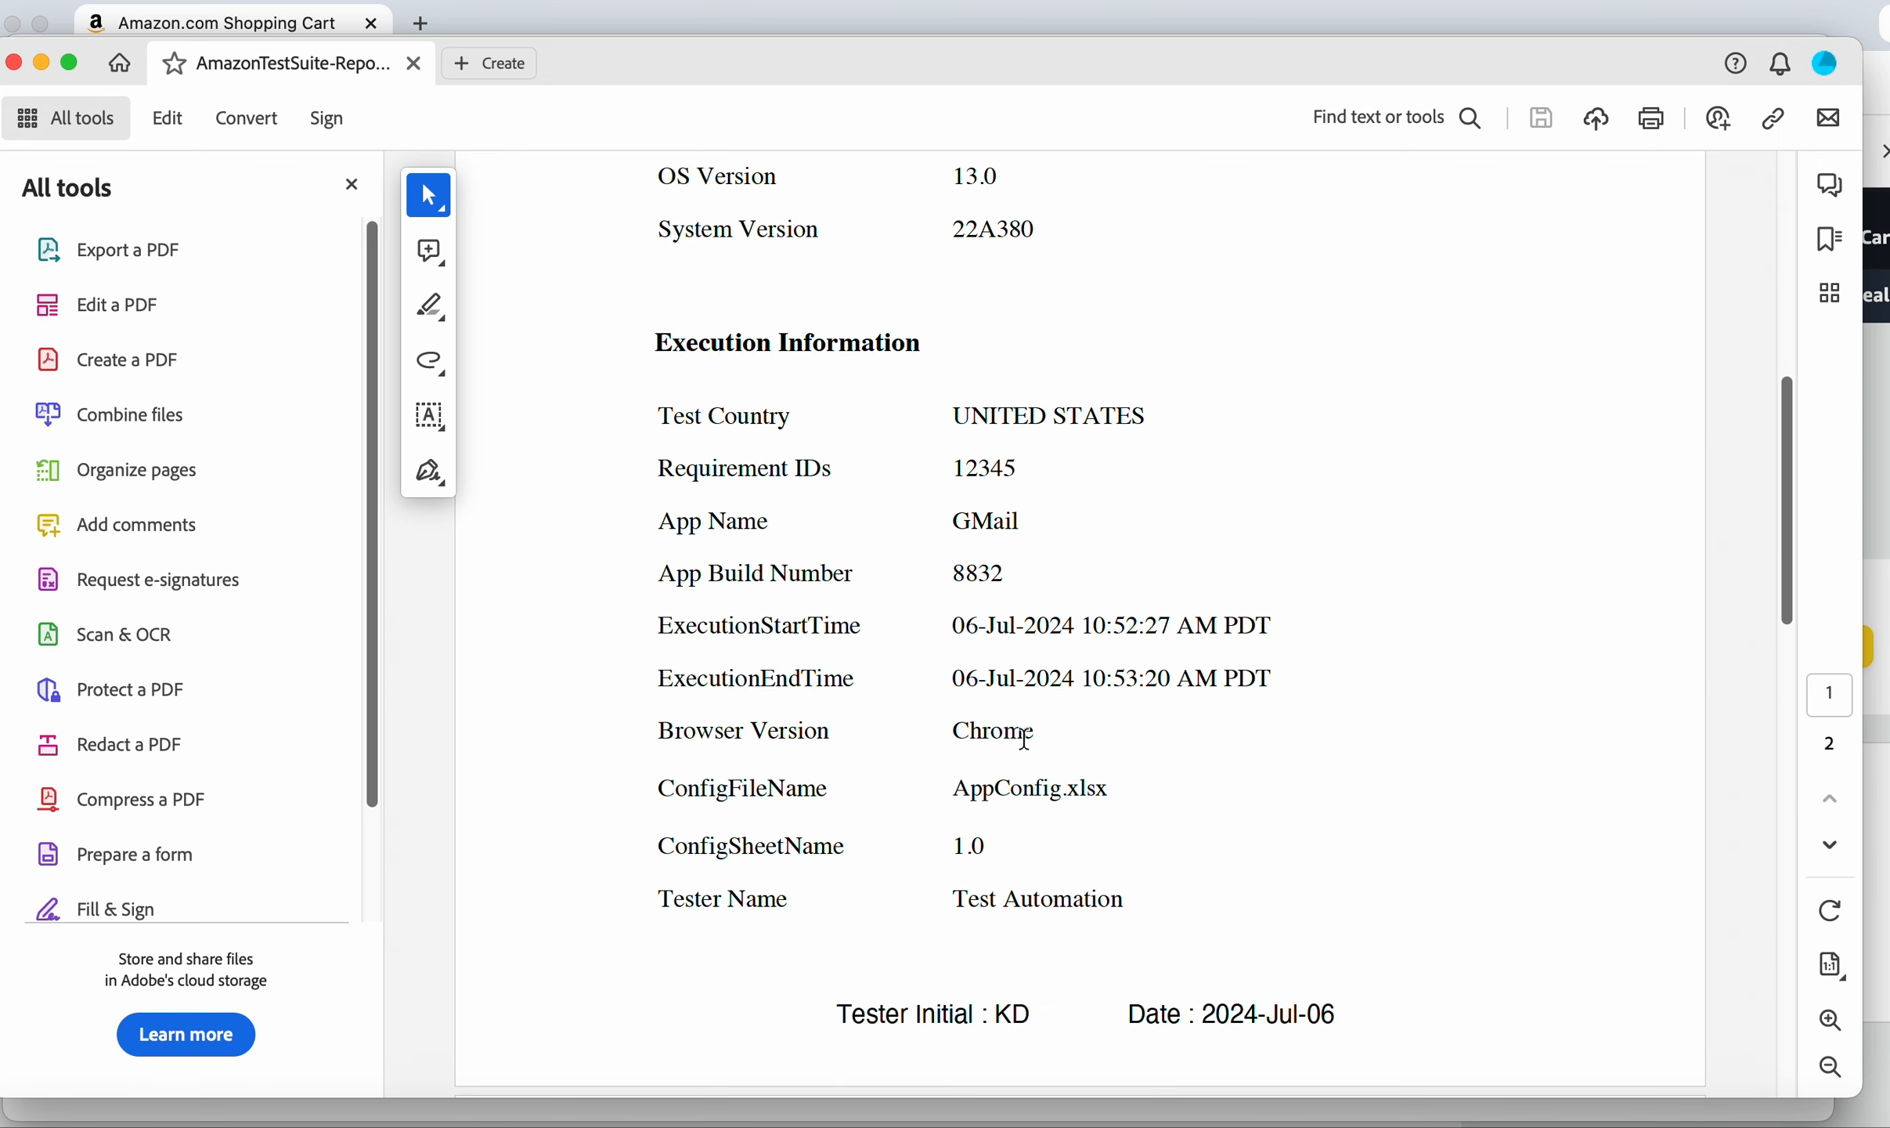
{"action": "scroll", "coordinate": [1153, 830], "scroll_direction": "down", "scroll_amount": 2}
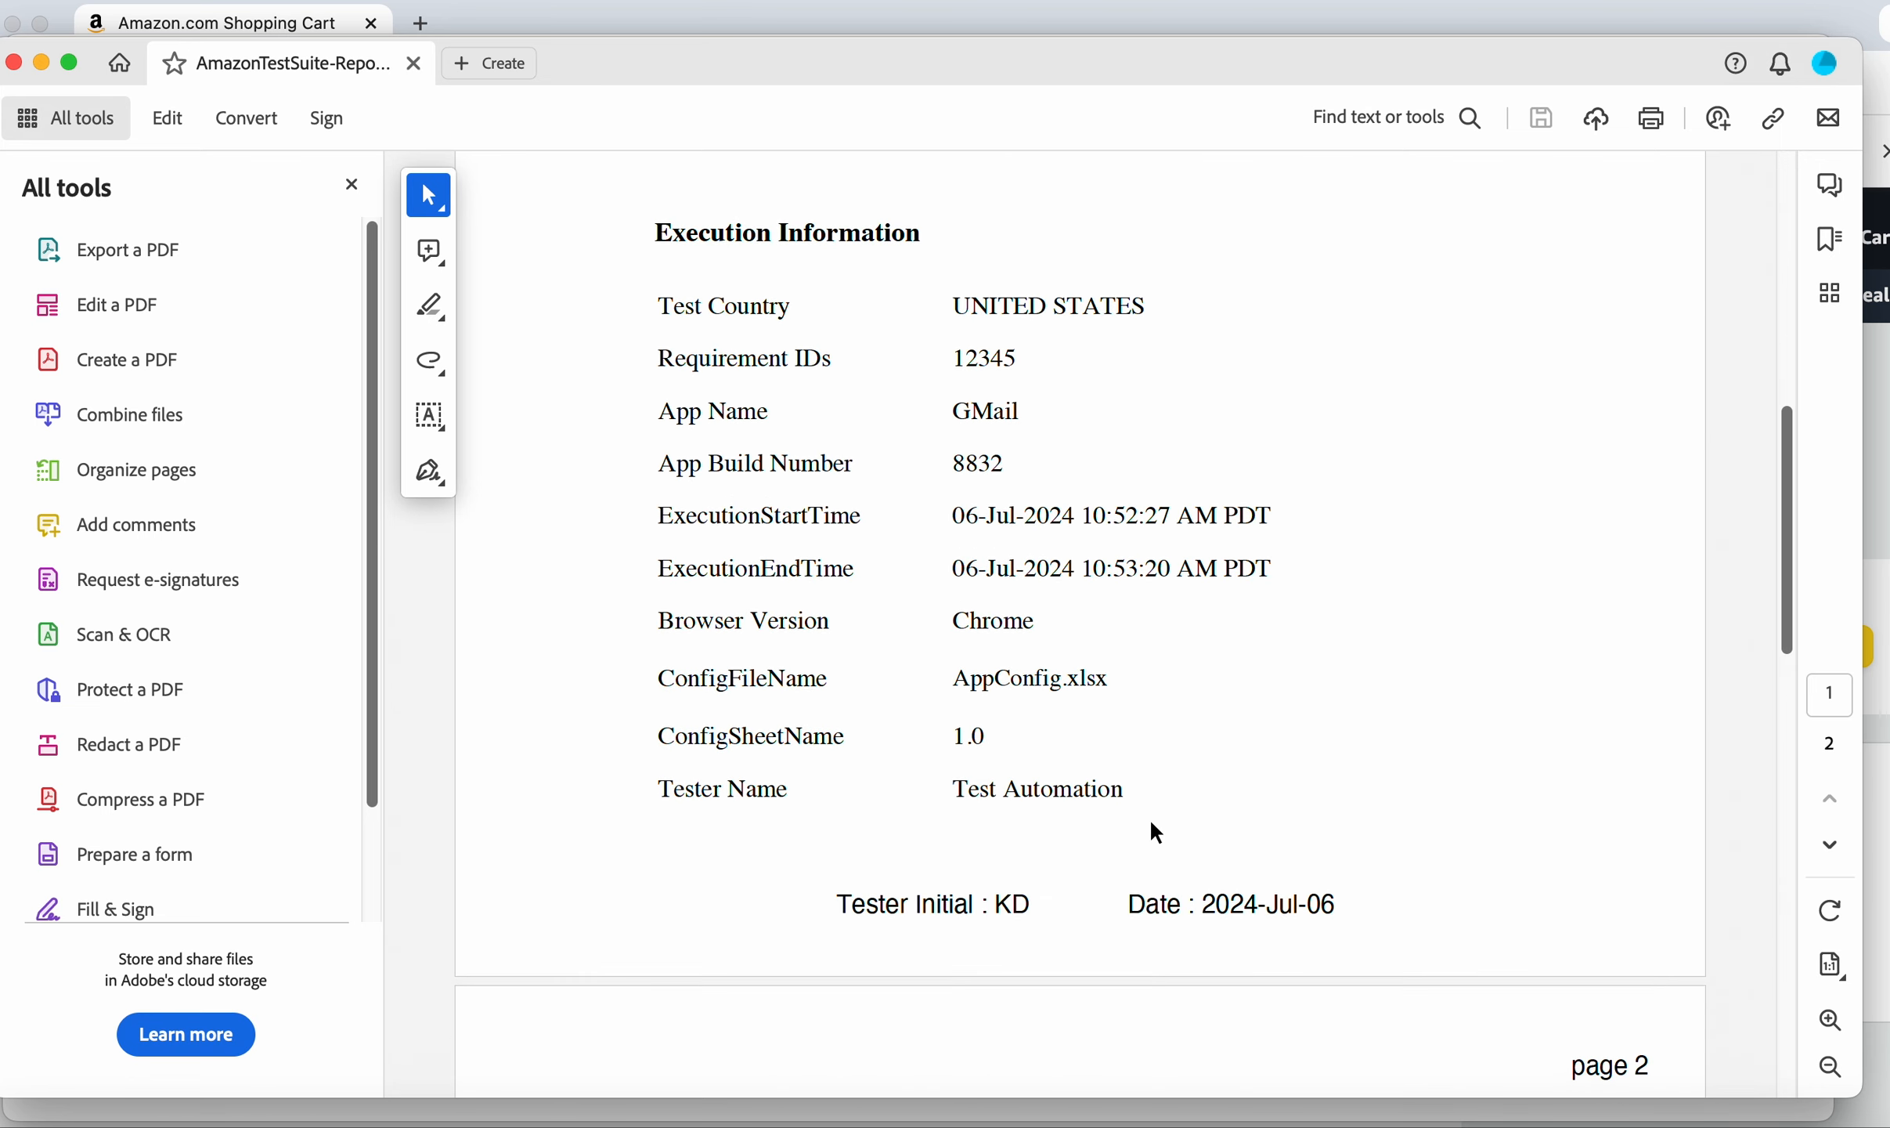
{"action": "scroll", "coordinate": [1155, 832], "scroll_direction": "down", "scroll_amount": 1}
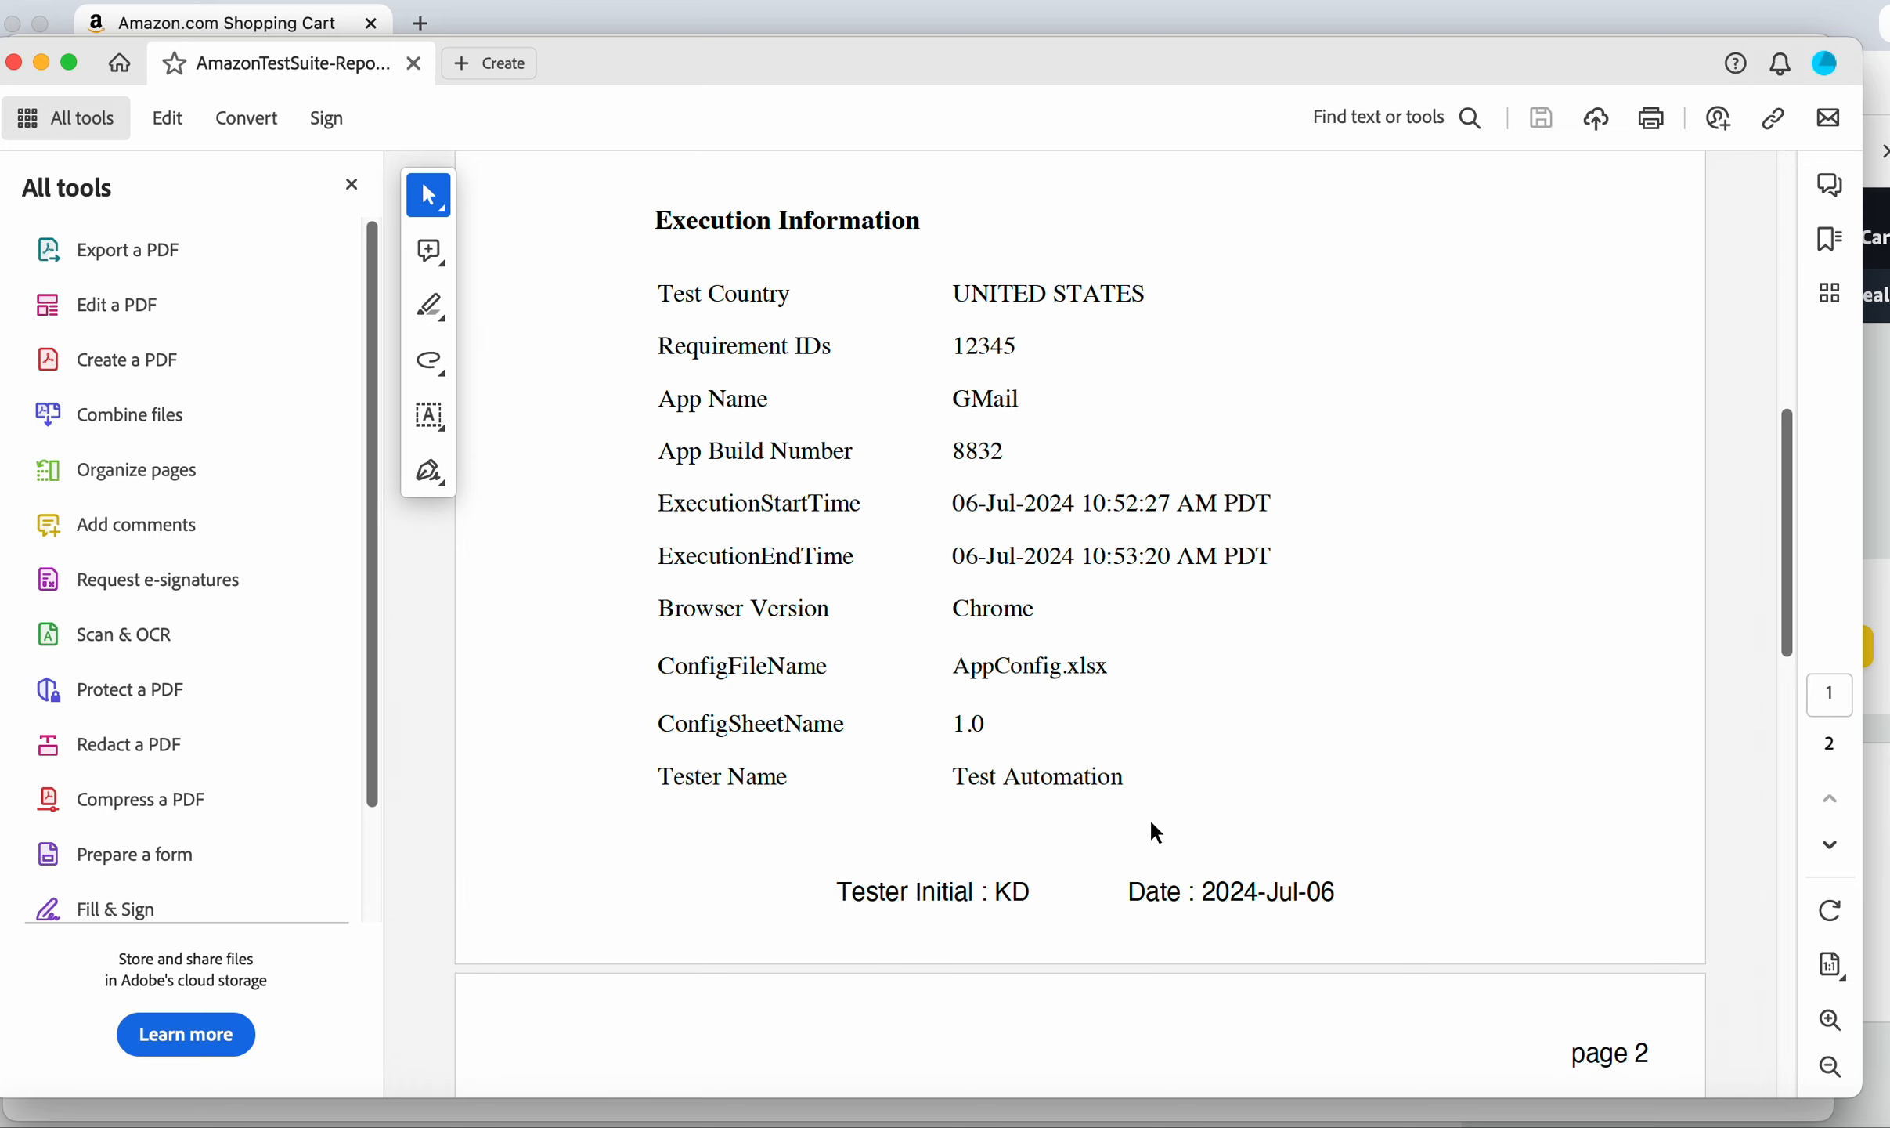
Step: Examine the verify_PageTitleDisplayed_TotalPriceTextDisplayed result and its shopping cart screenshot on page 2, and return to the report's beginning
{"action": "scroll", "coordinate": [1153, 826], "scroll_direction": "down", "scroll_amount": 10}
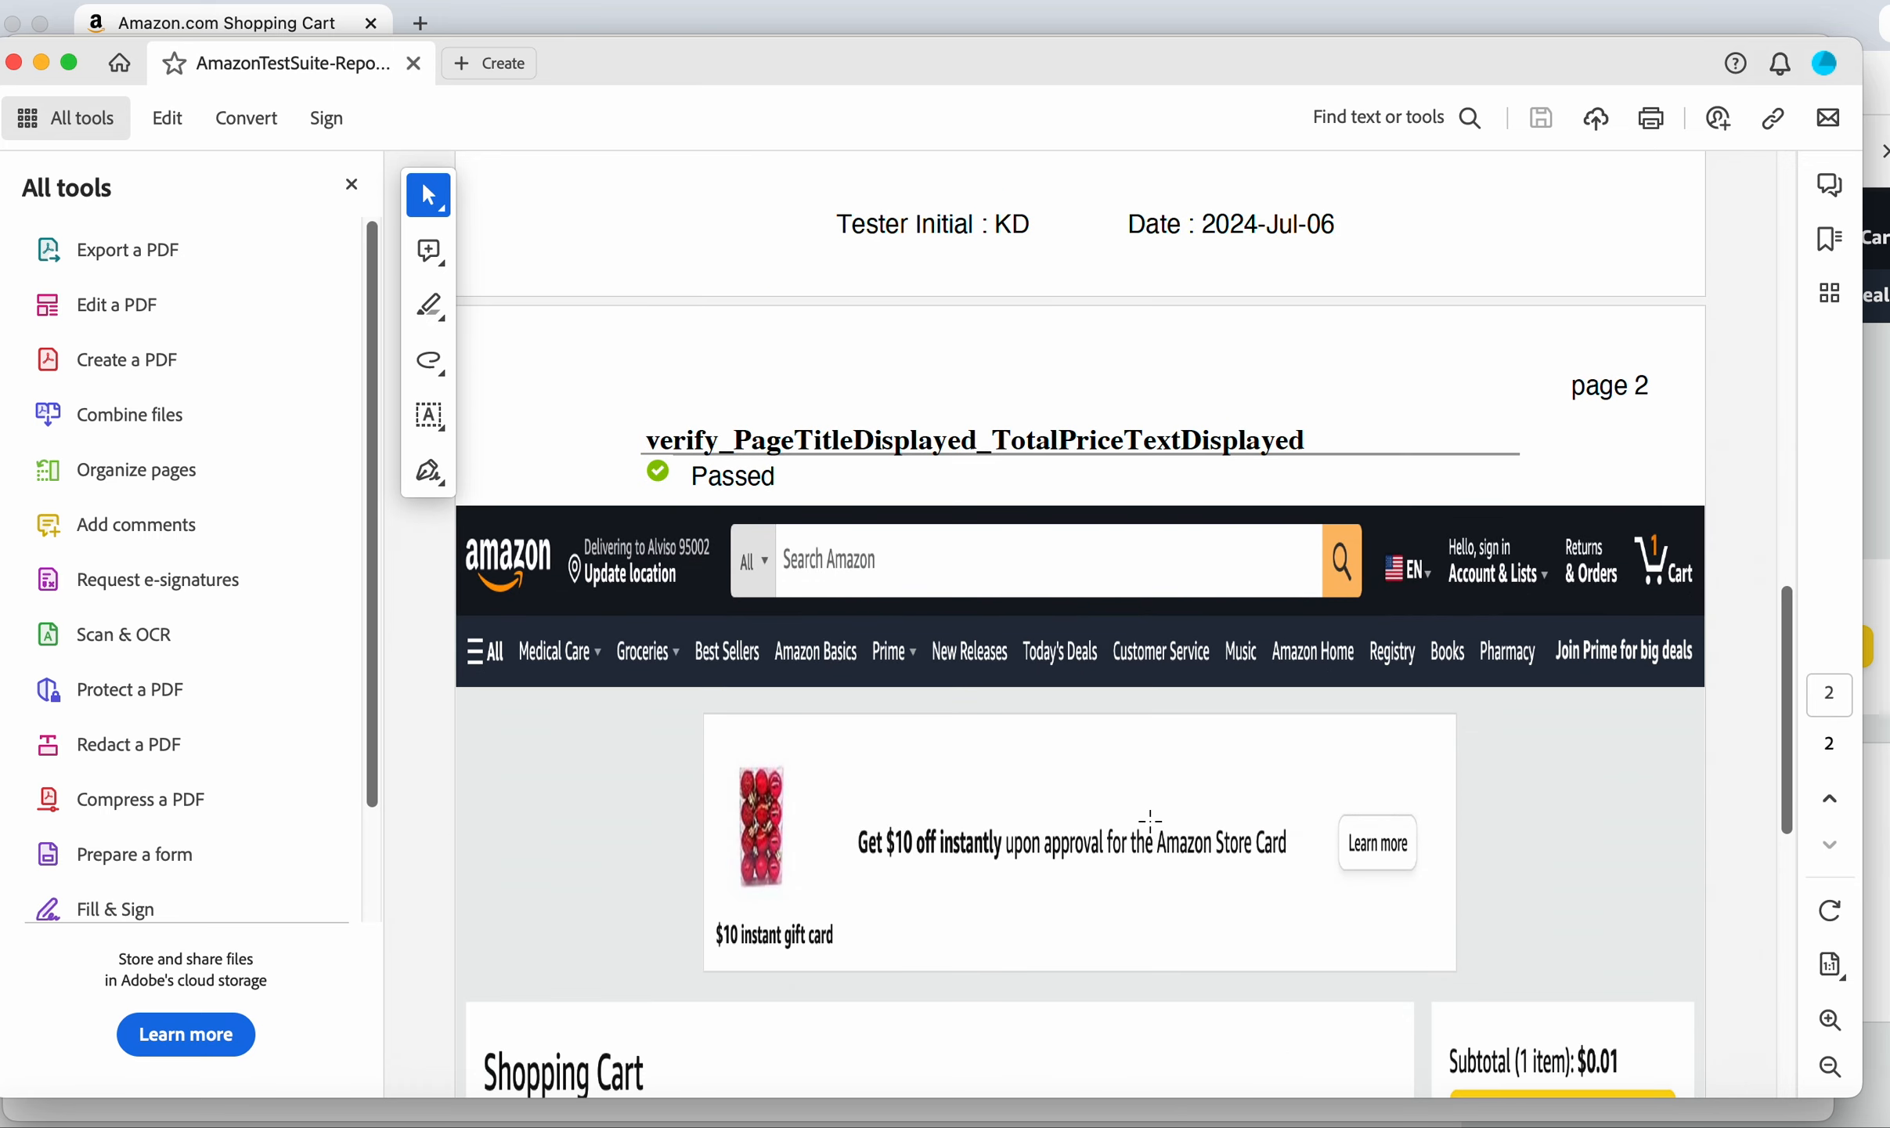
{"action": "scroll", "coordinate": [1046, 726], "scroll_direction": "down", "scroll_amount": 6}
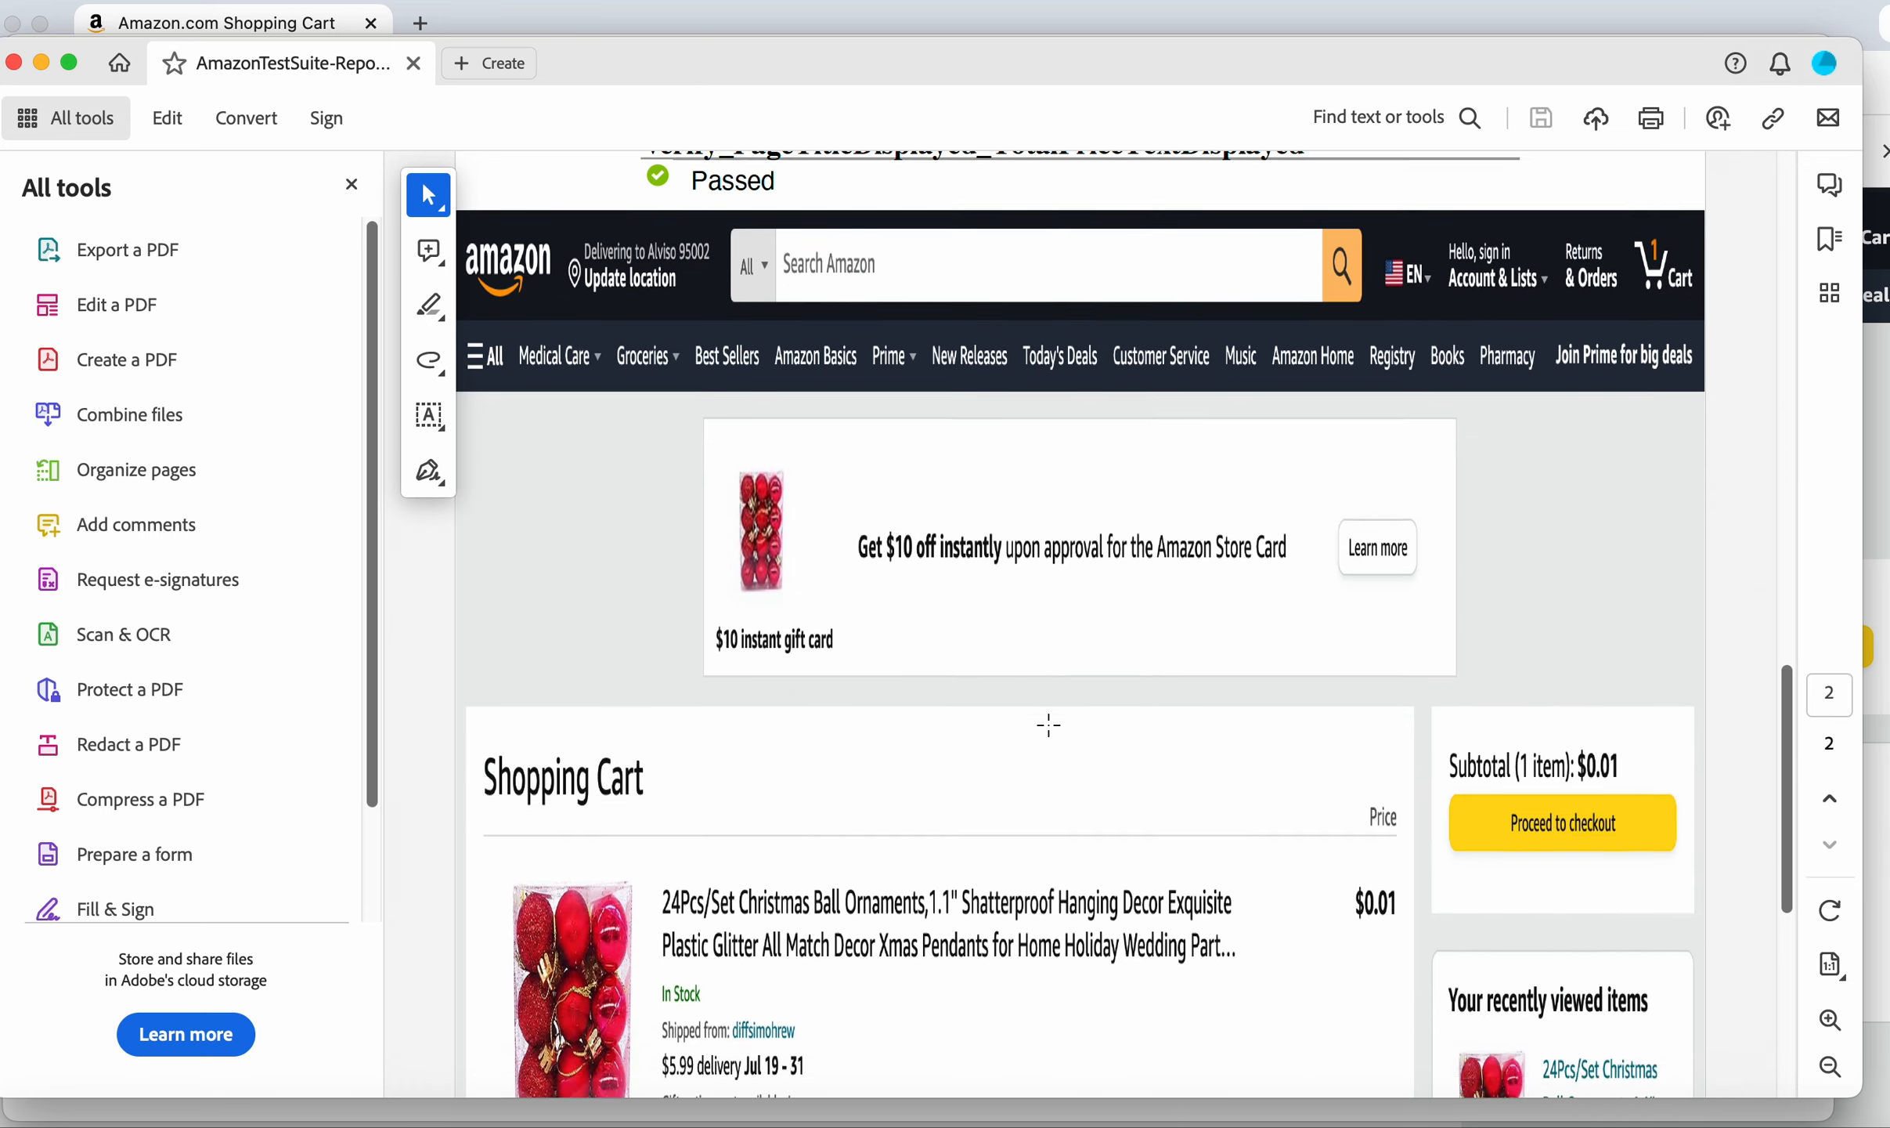
{"action": "scroll", "coordinate": [1046, 726], "scroll_direction": "up", "scroll_amount": 4}
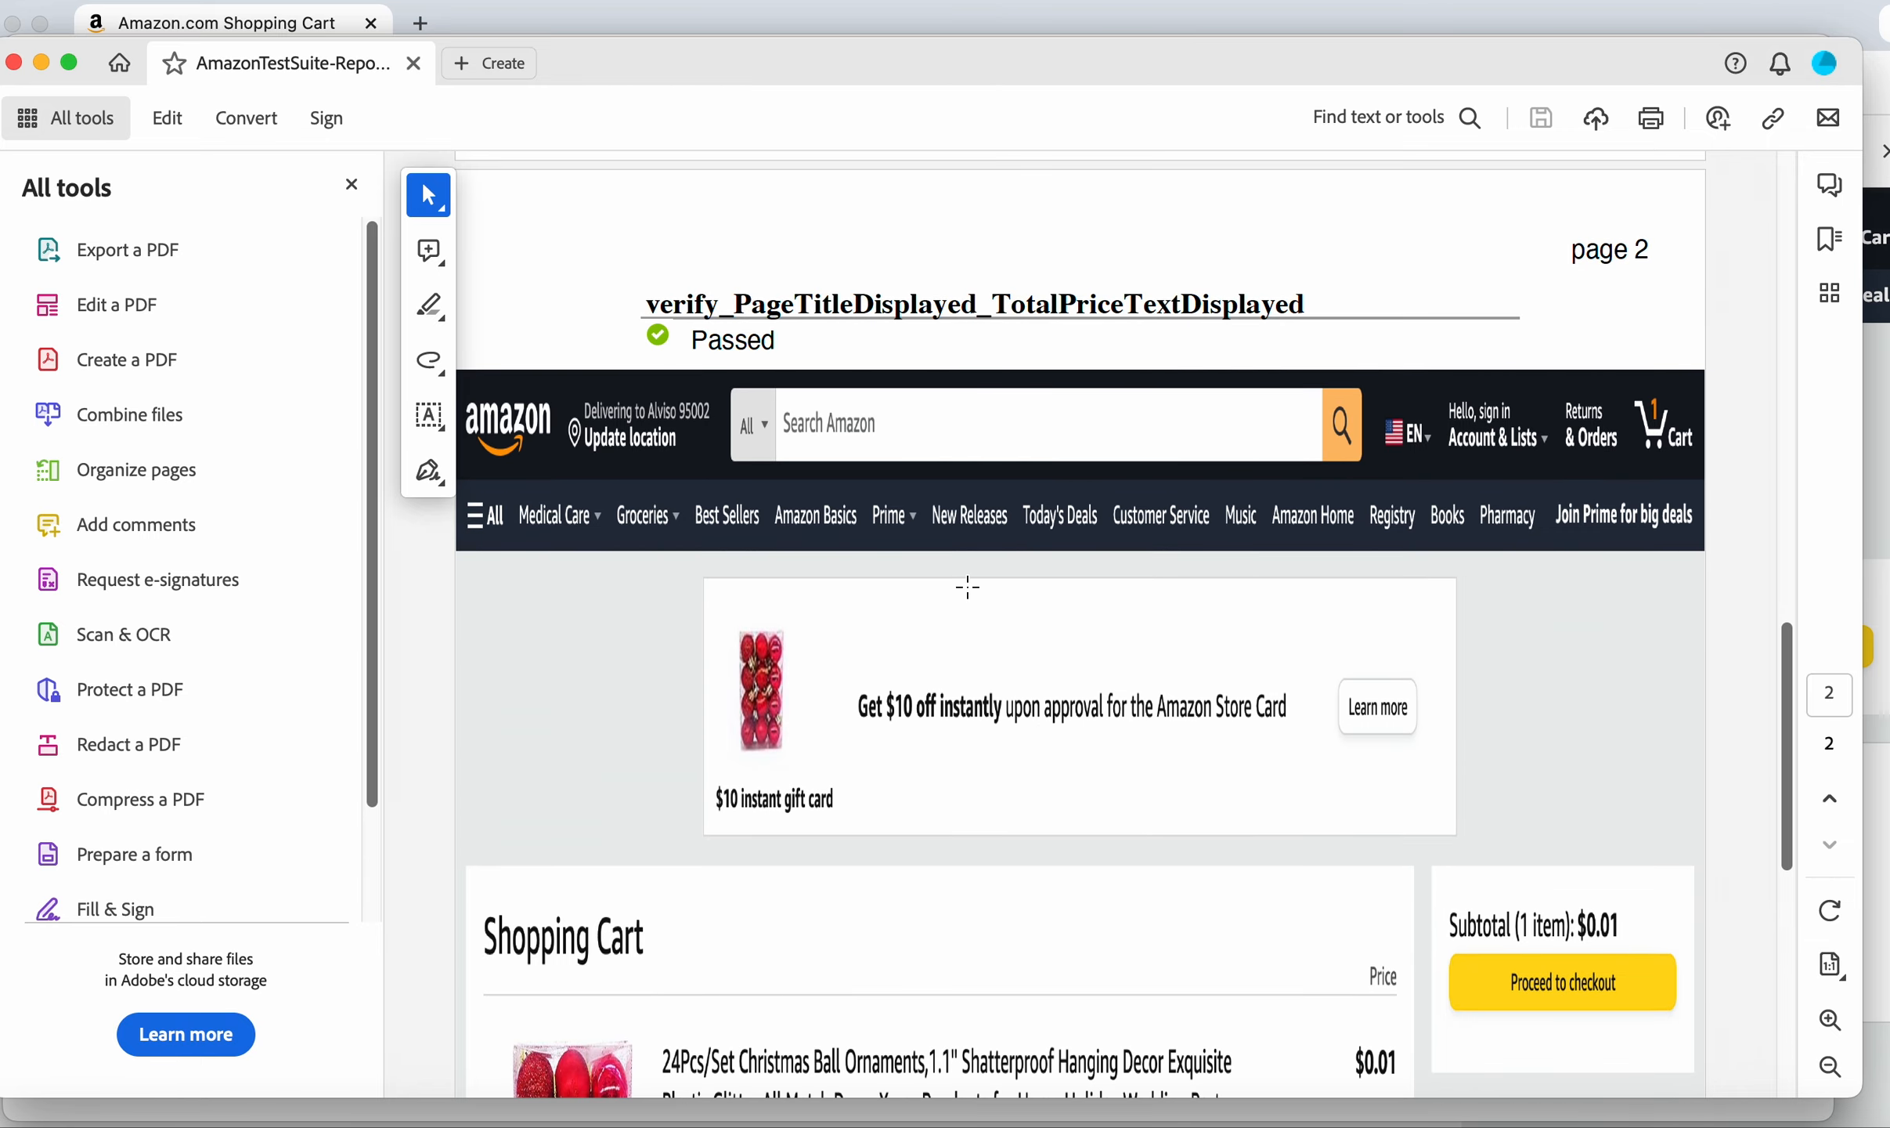
{"action": "scroll", "coordinate": [967, 587], "scroll_direction": "down", "scroll_amount": 12}
{"action": "scroll", "coordinate": [968, 588], "scroll_direction": "up", "scroll_amount": 5}
{"action": "scroll", "coordinate": [968, 587], "scroll_direction": "down", "scroll_amount": 5}
{"action": "scroll", "coordinate": [968, 587], "scroll_direction": "up", "scroll_amount": 12}
{"action": "scroll", "coordinate": [971, 596], "scroll_direction": "up", "scroll_amount": 10}
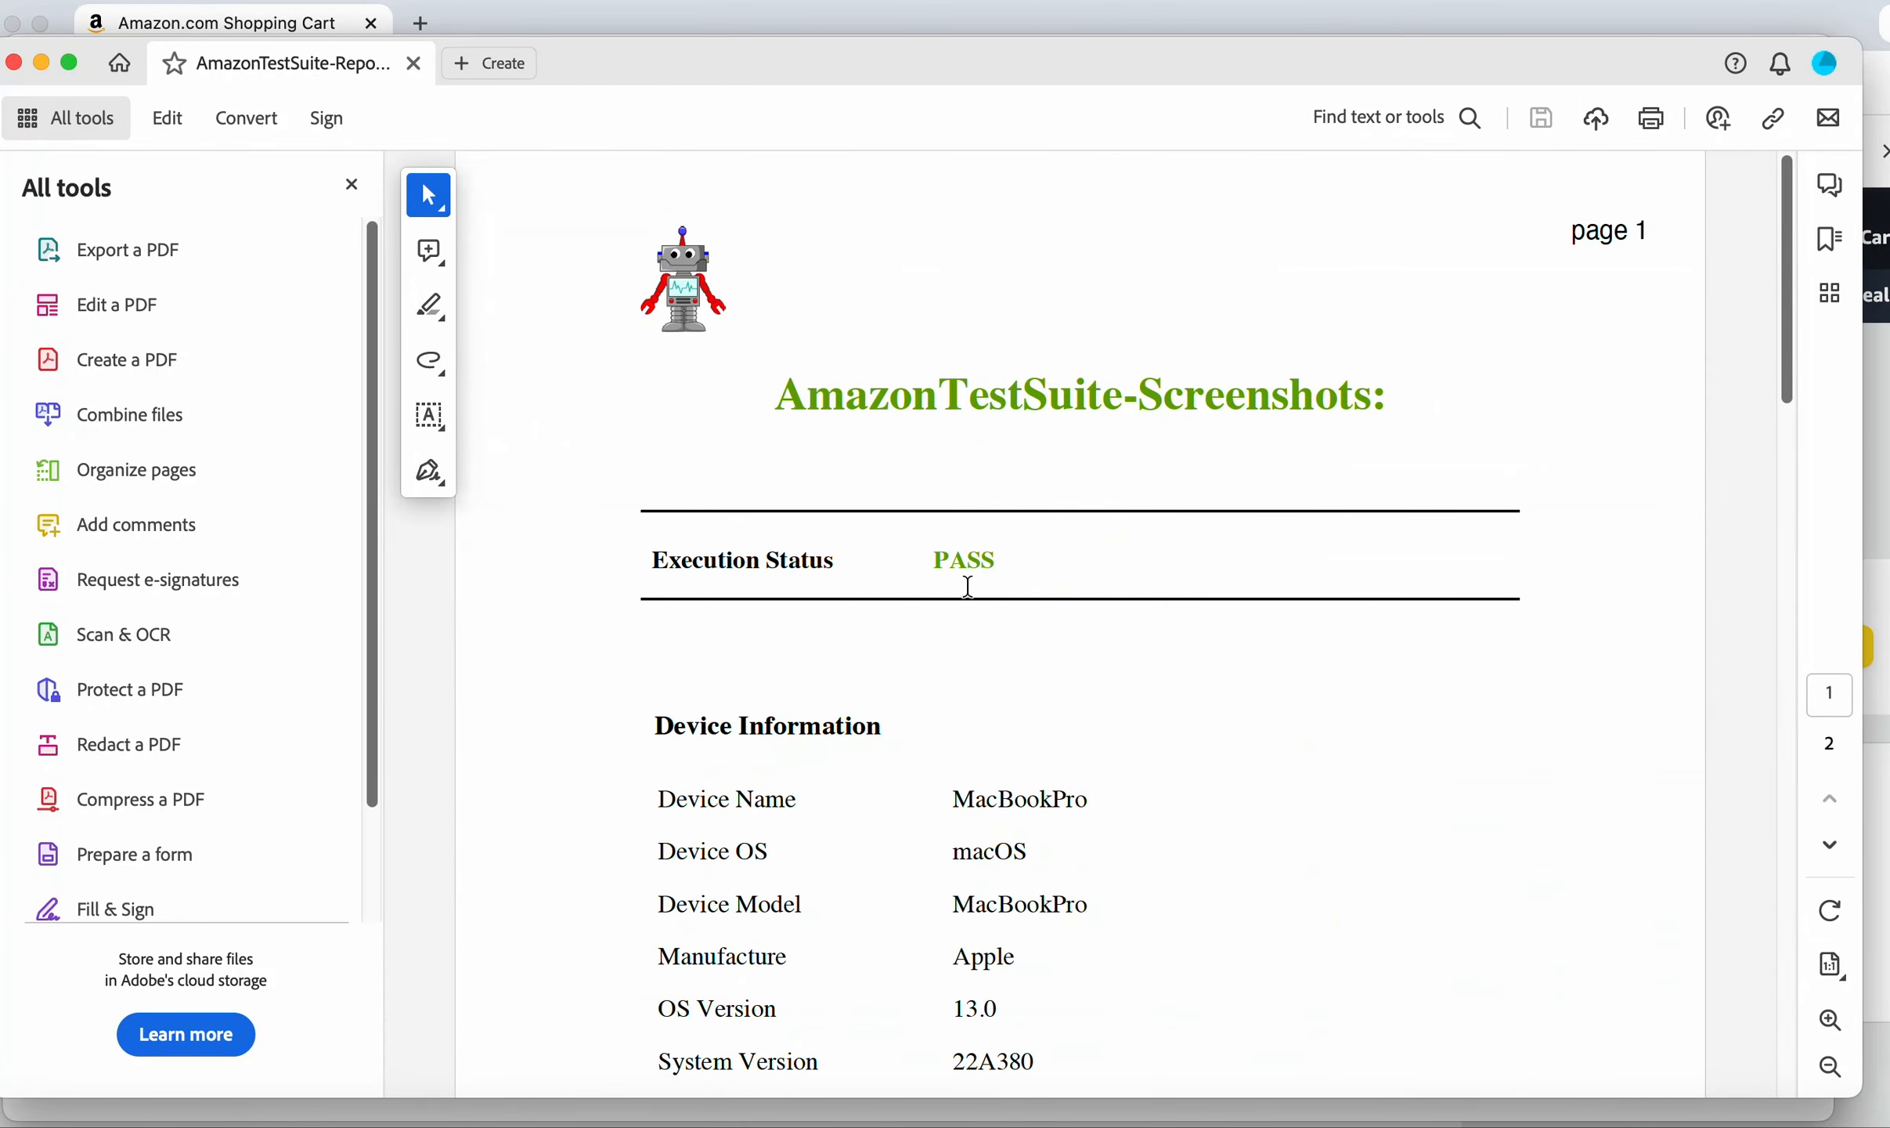